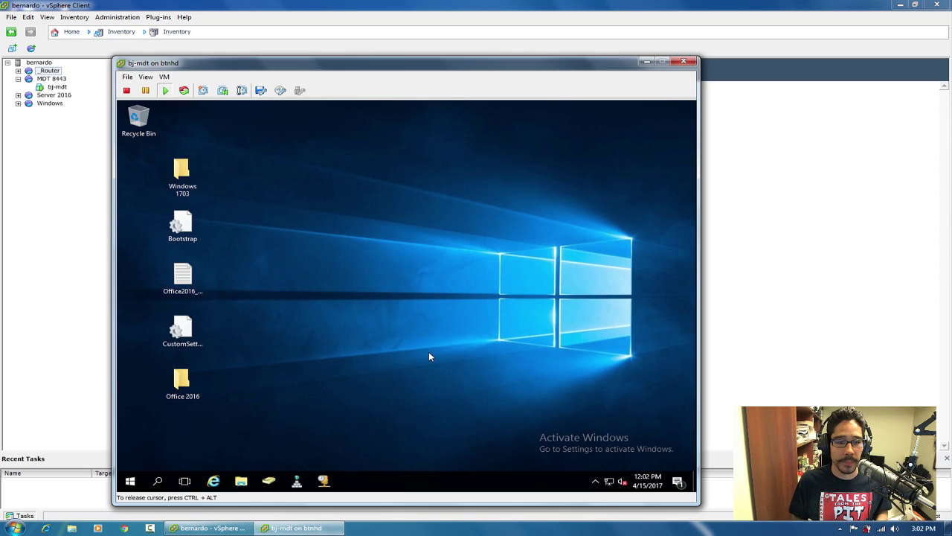
Check the Windows version from the Run dialog, then dismiss the About Windows box.
right_click(131, 482)
click(161, 426)
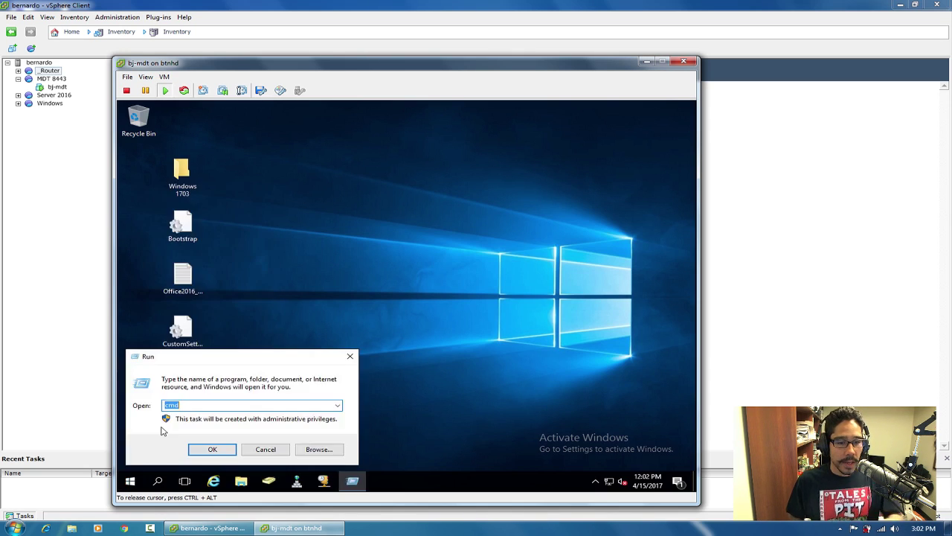
text(cmd)
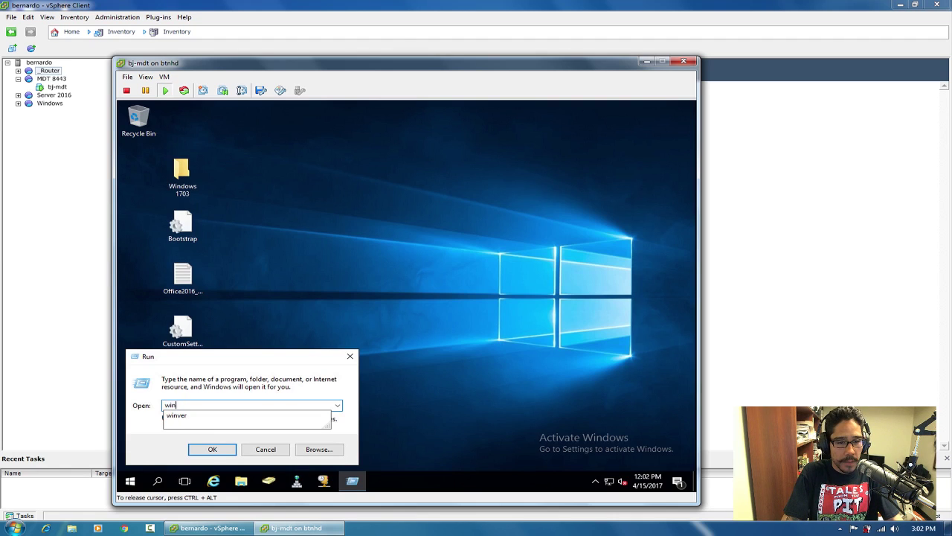
key(Return)
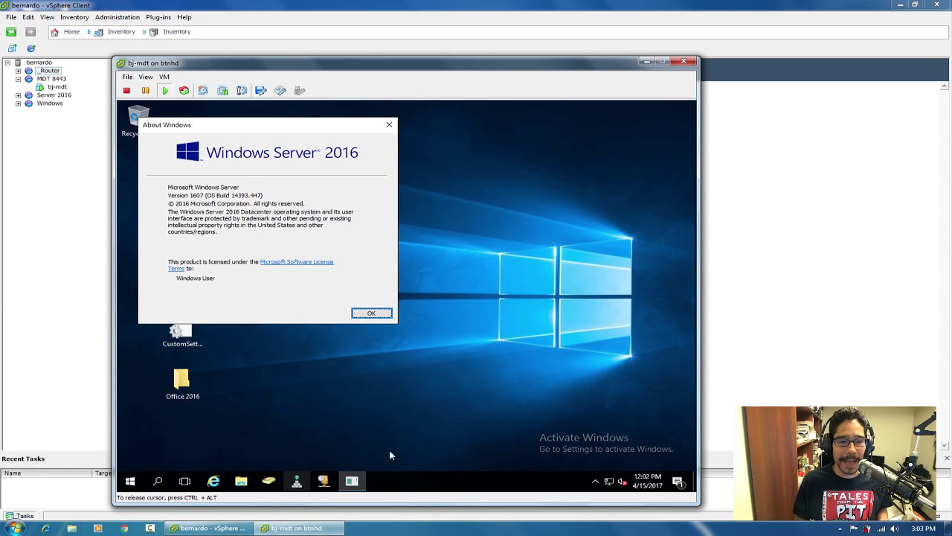
click(372, 313)
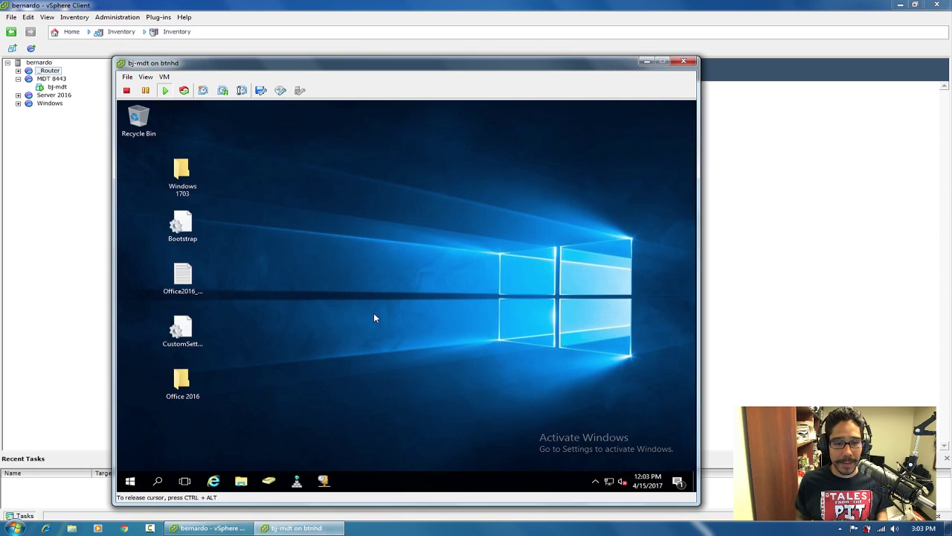
Glance at Active Directory Users and Computers and the installed programs in Control Panel.
click(269, 481)
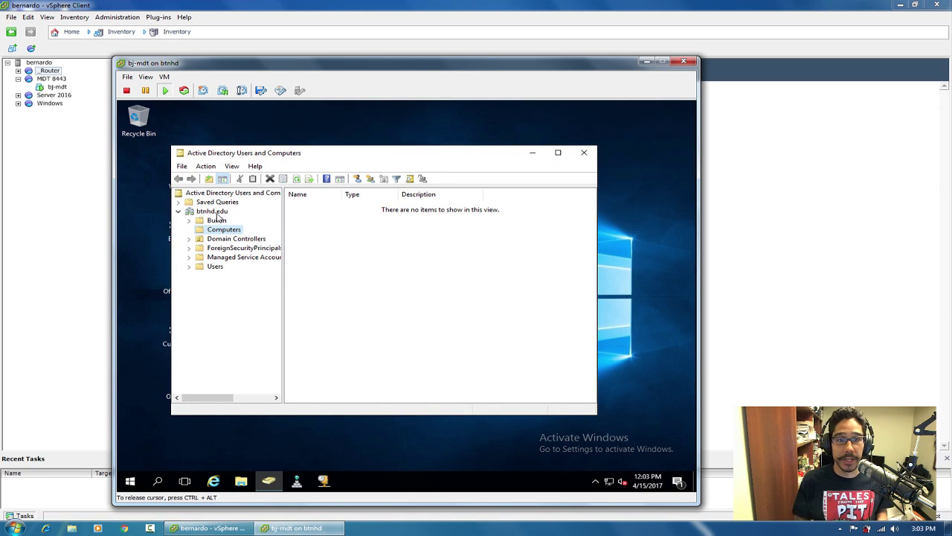
click(584, 152)
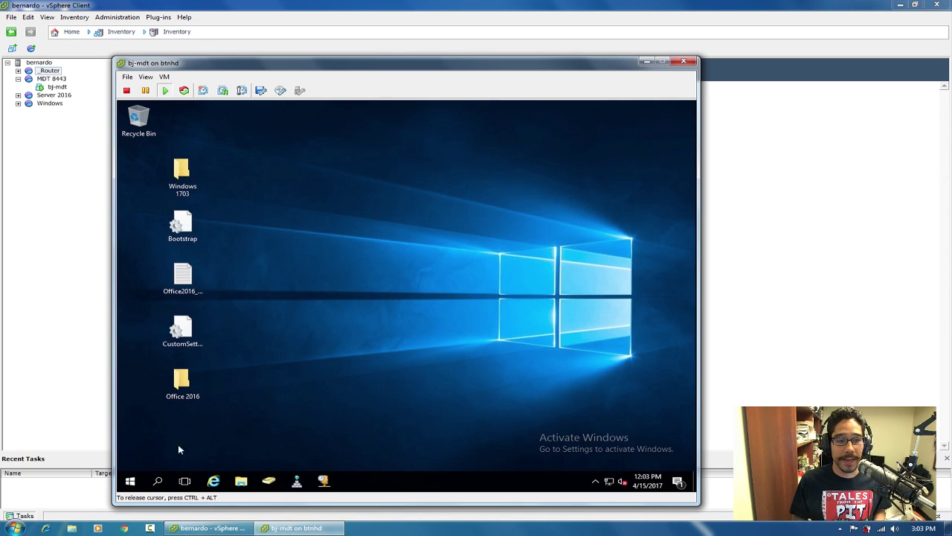
right_click(127, 483)
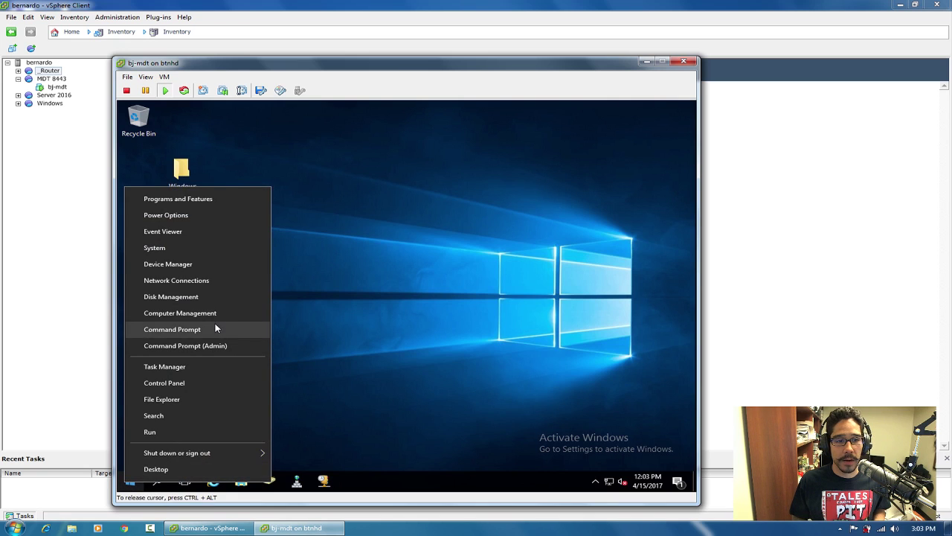
click(202, 384)
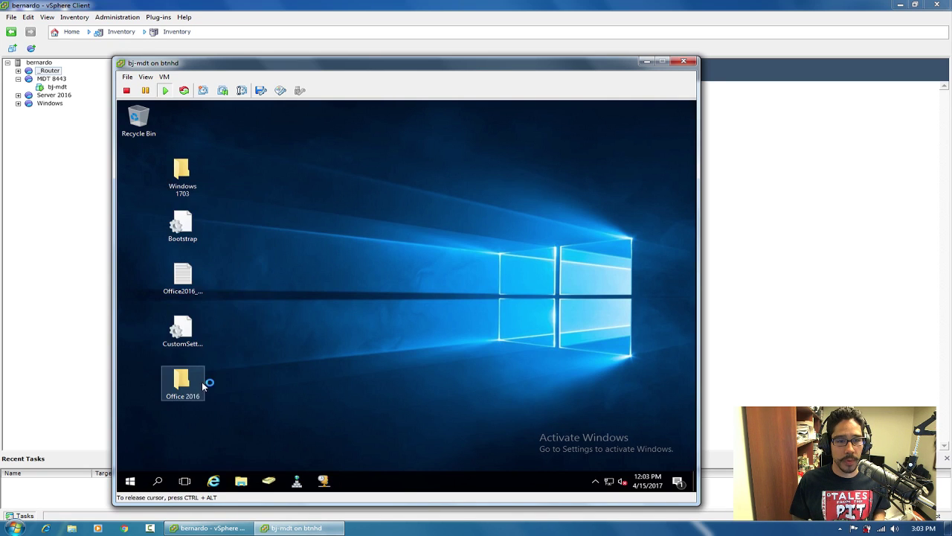
click(575, 189)
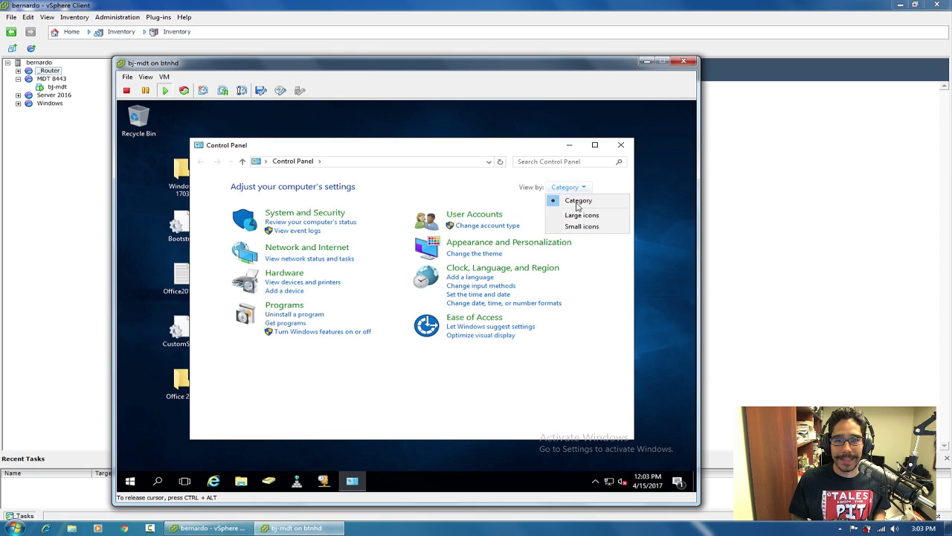
click(579, 227)
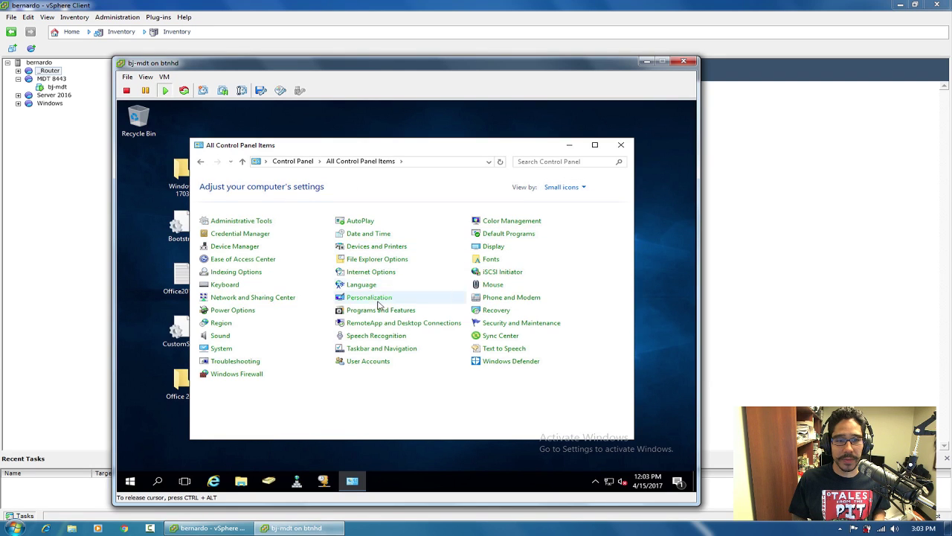
click(368, 311)
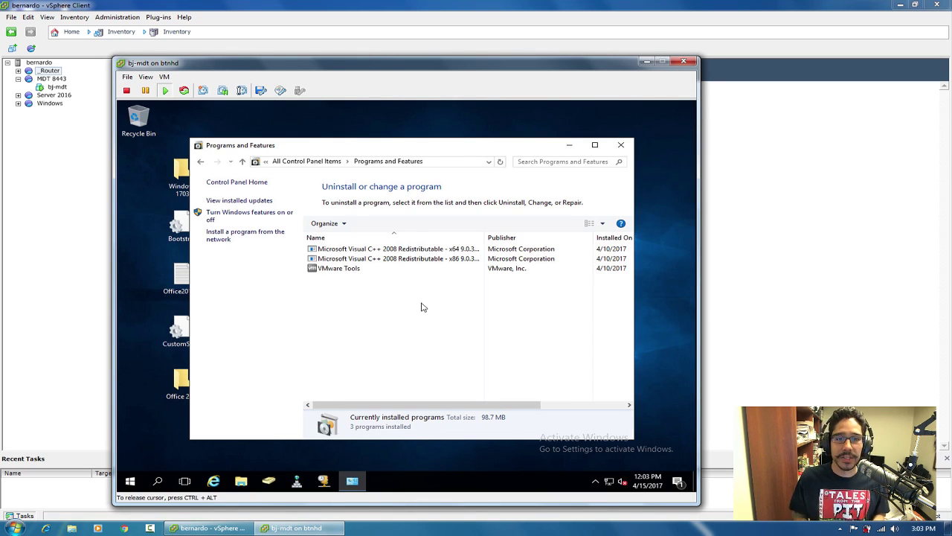
click(620, 145)
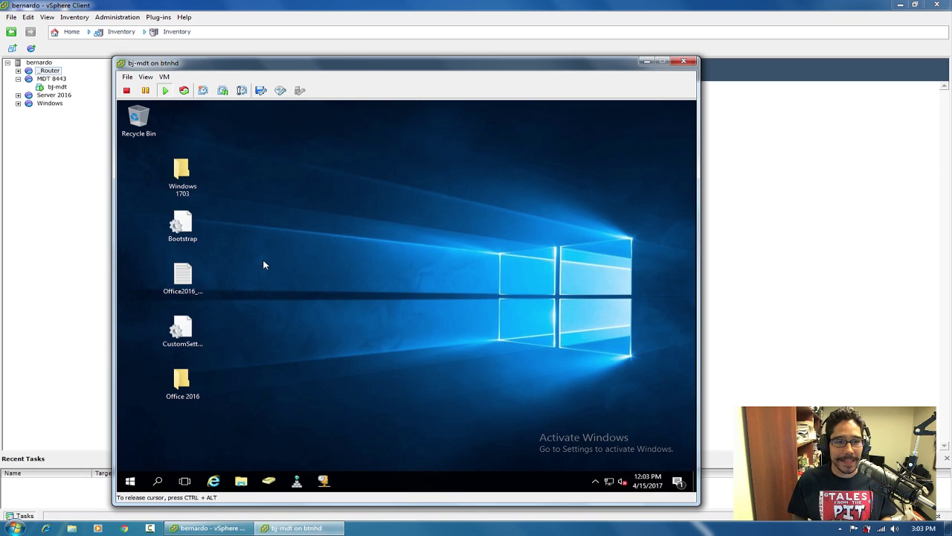
Review CustomSettings (lines SkipBDDWelcome through UserPassword) and the Bootstrap settings file in Notepad.
click(188, 341)
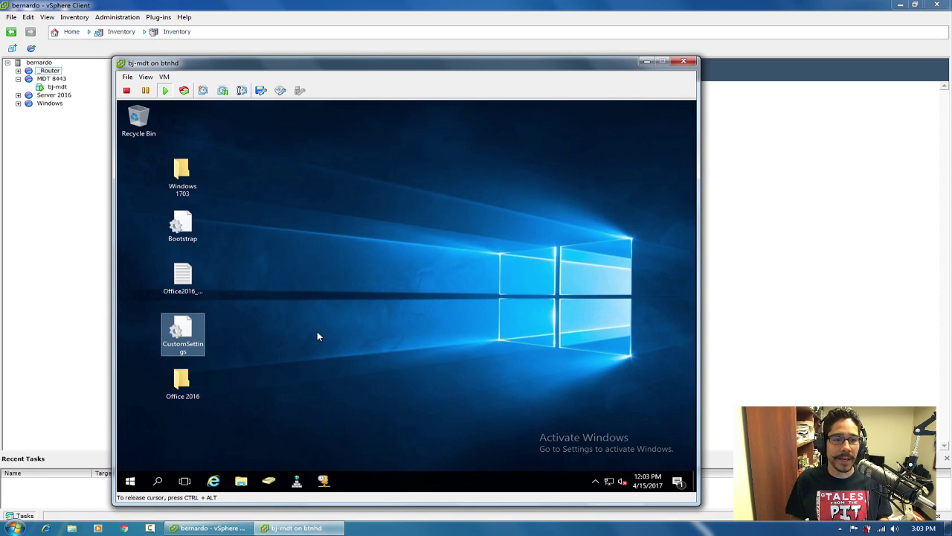
right_click(186, 326)
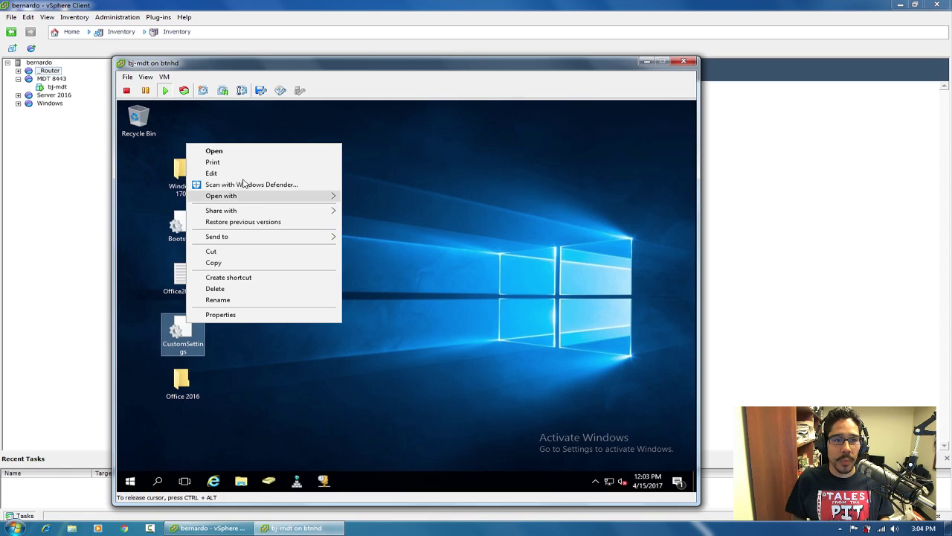
click(211, 173)
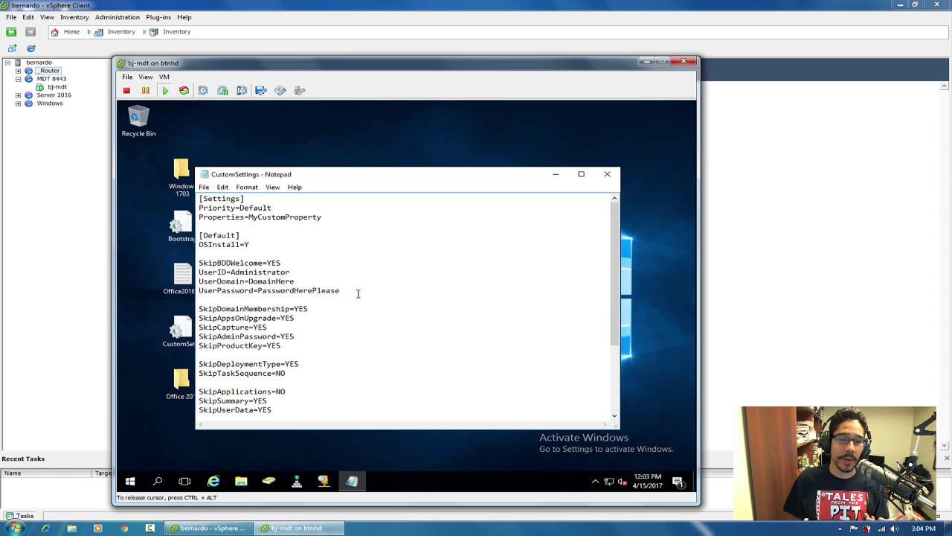
scroll(361, 297, down, 4)
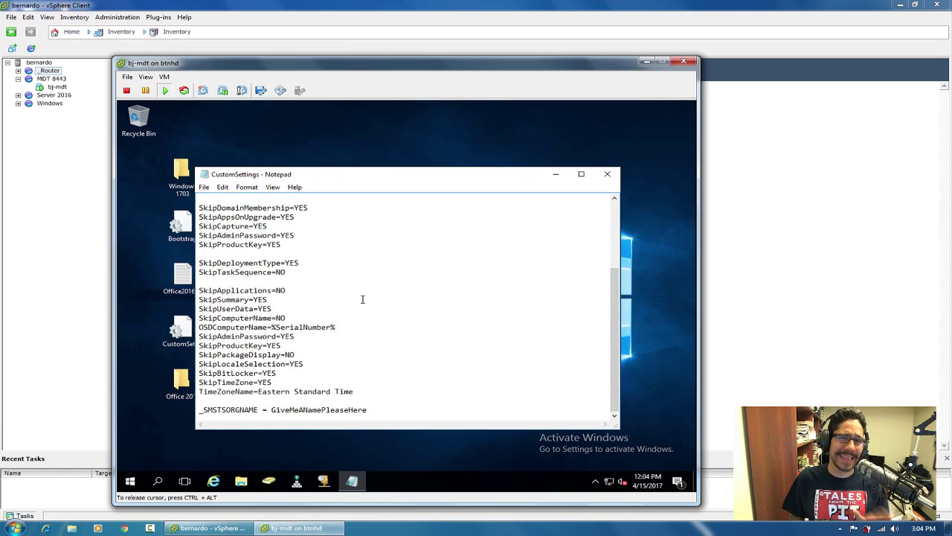
drag(612, 335, 616, 211)
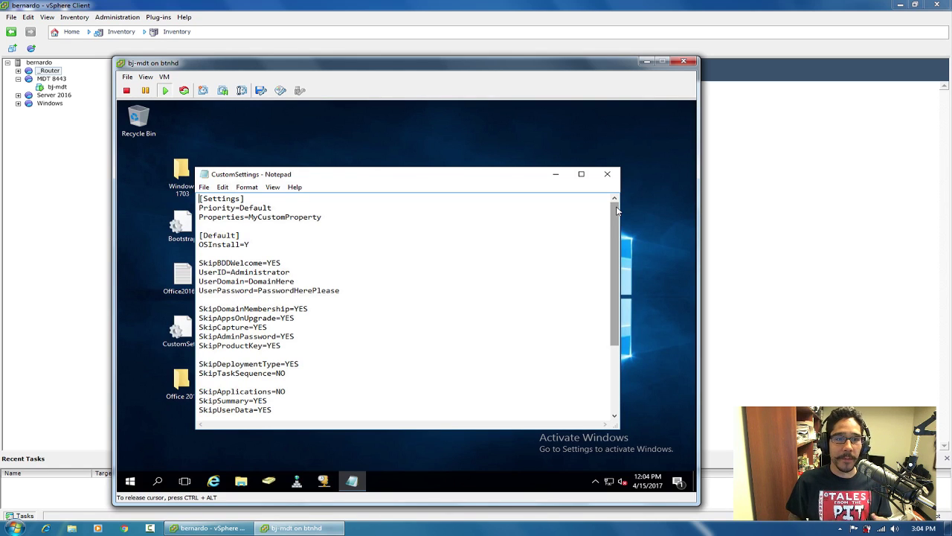
drag(614, 215, 614, 231)
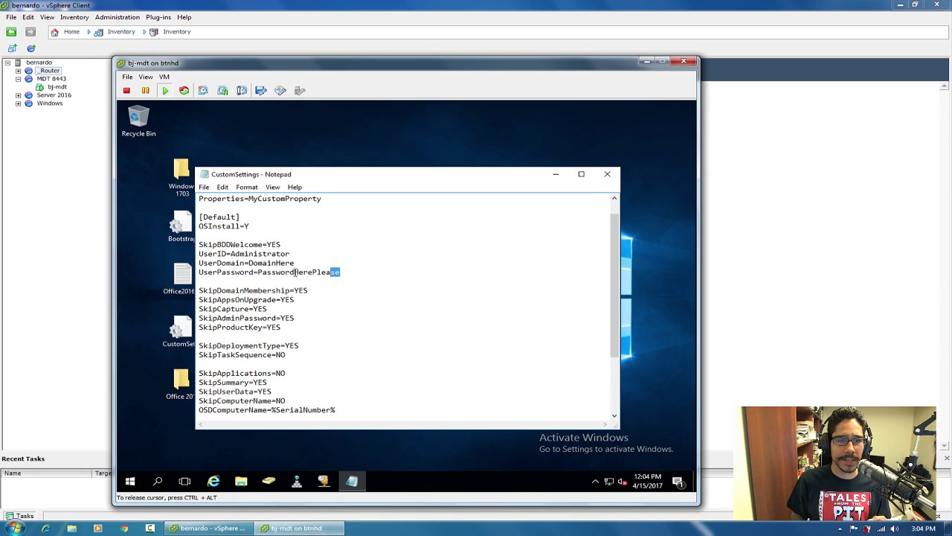
drag(340, 272, 187, 241)
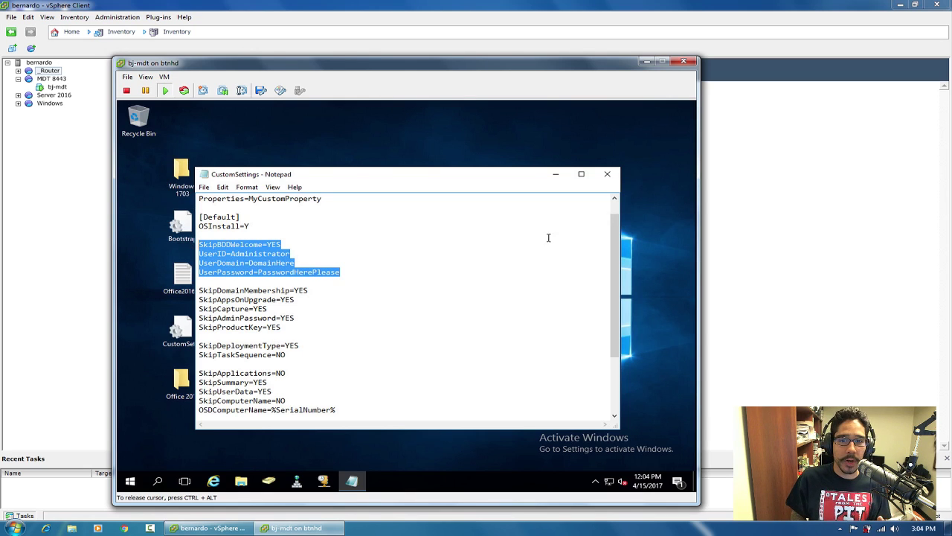
click(607, 173)
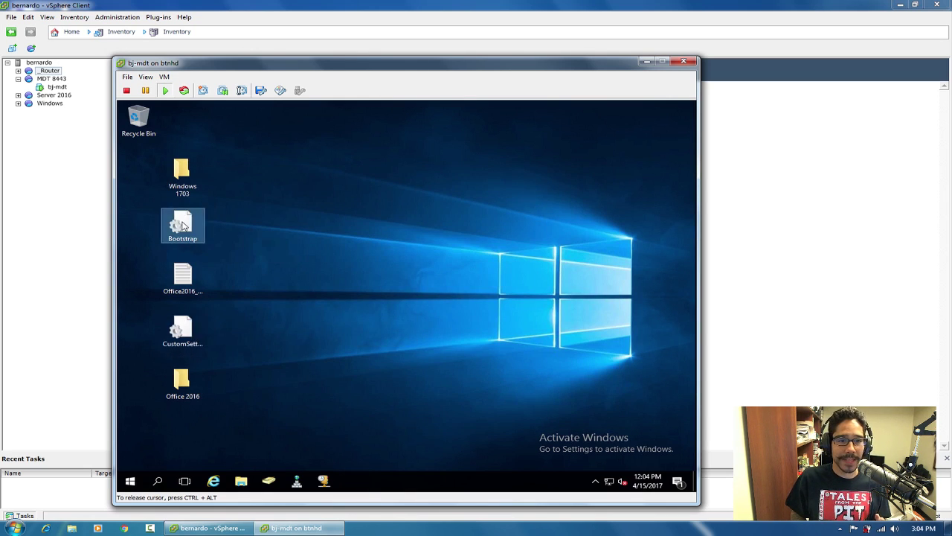
double_click(182, 224)
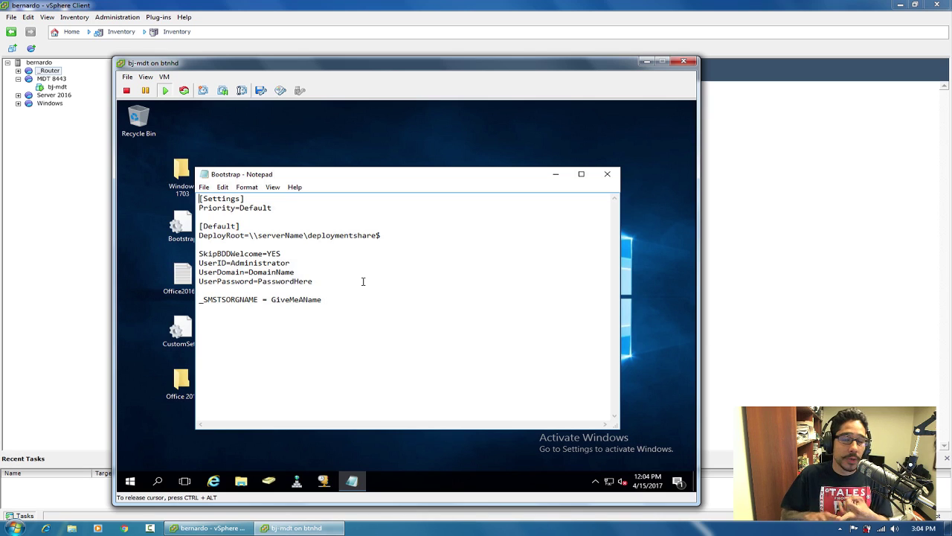
click(607, 174)
In the Windows 1703 folder, view the serialNo product key, then launch adksetup.
double_click(200, 185)
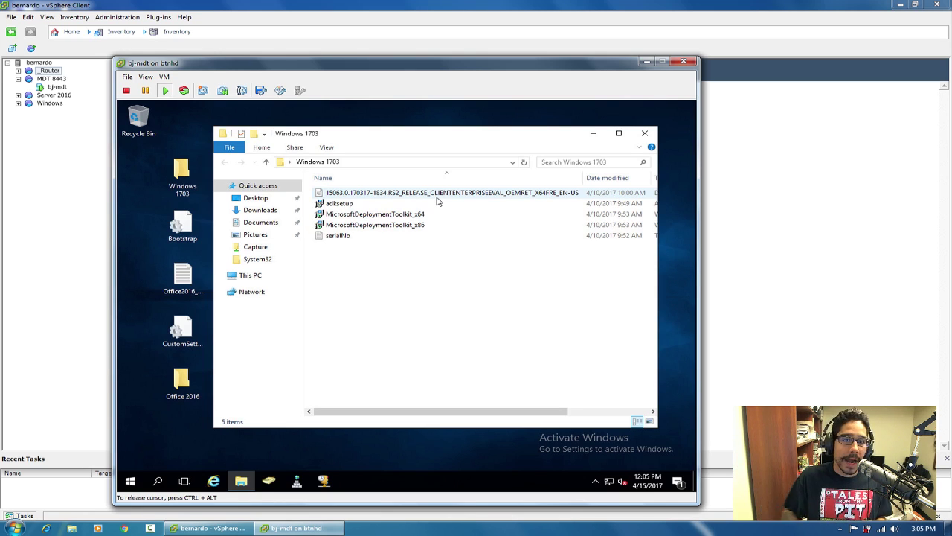
click(354, 204)
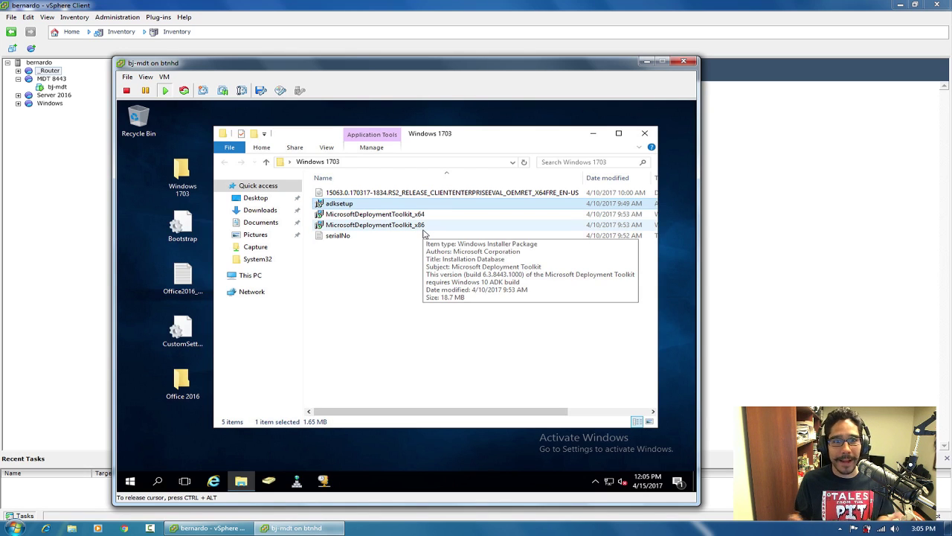
double_click(344, 237)
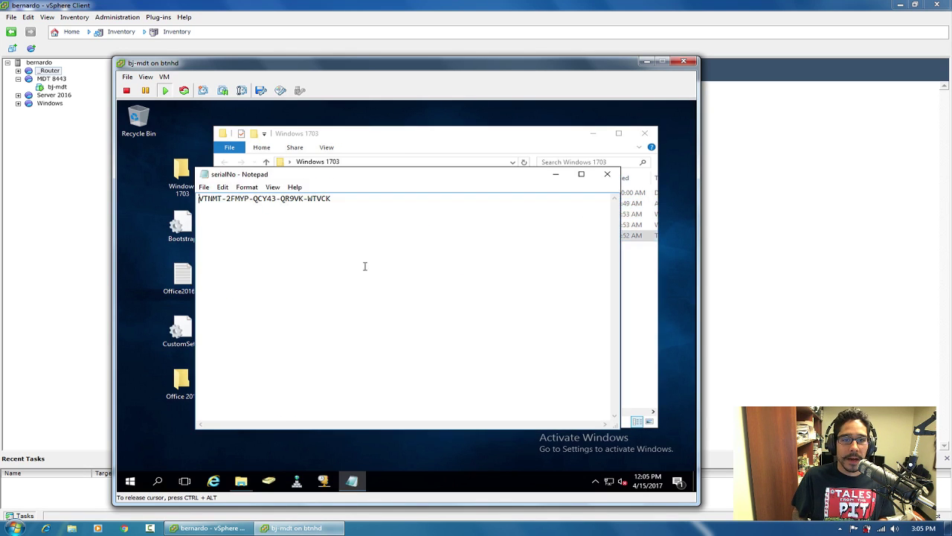
drag(343, 199, 188, 199)
drag(350, 179, 349, 221)
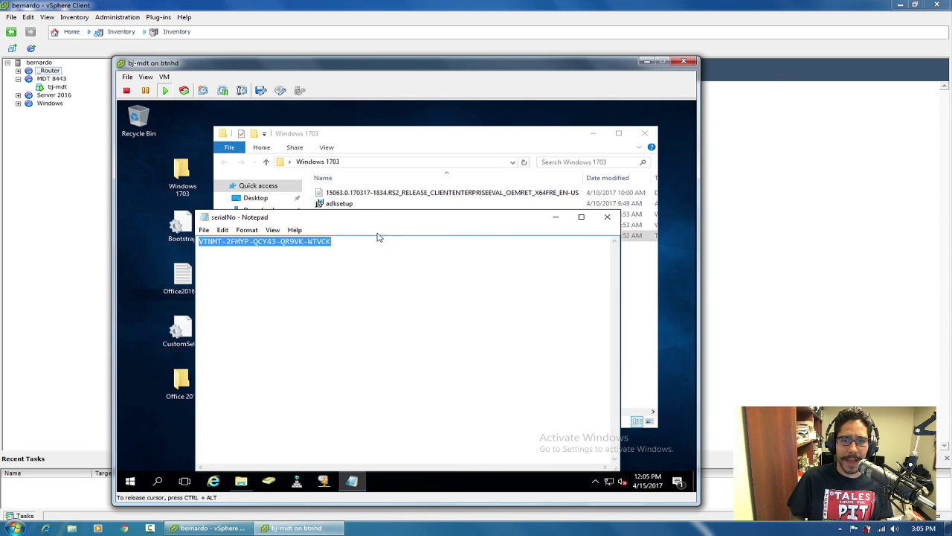
click(607, 217)
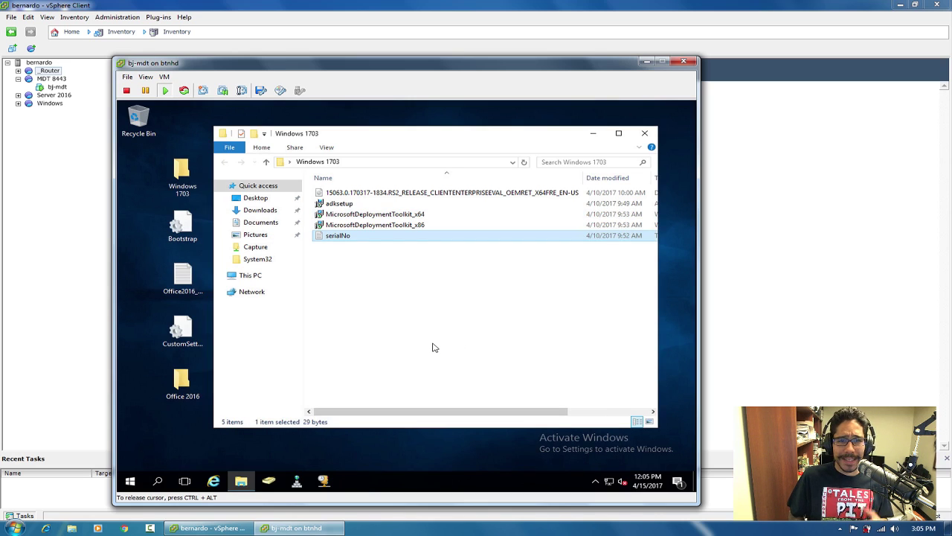
click(434, 347)
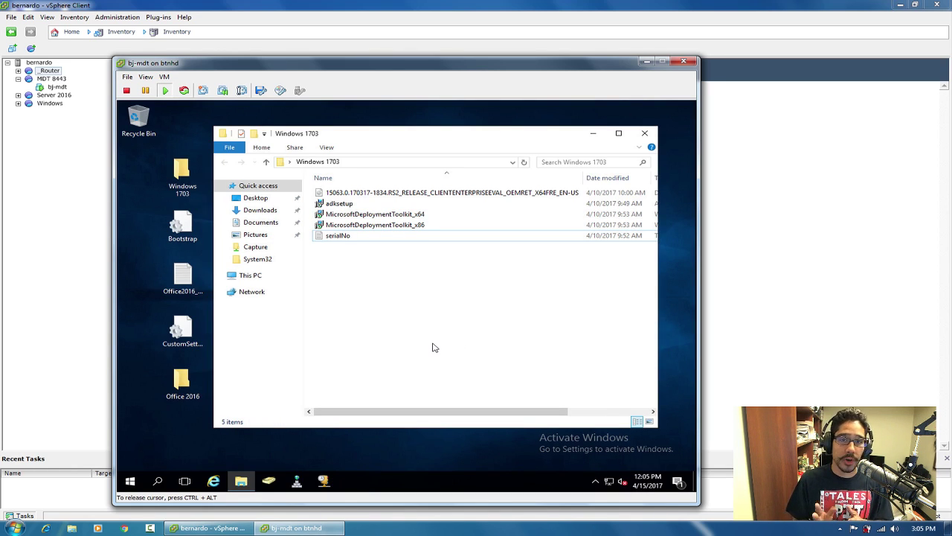
double_click(335, 204)
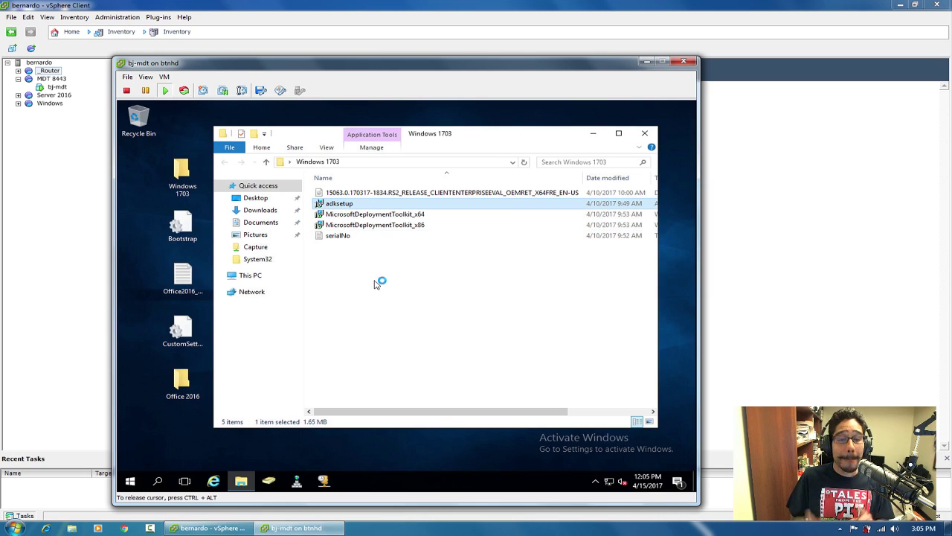
double_click(183, 381)
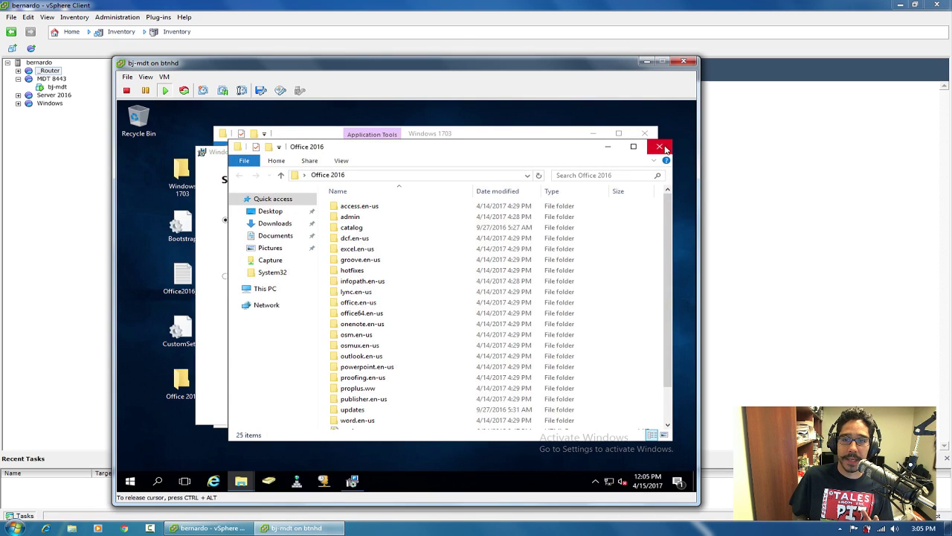
Close the stray Office 2016 folder window and shift the ADK setup dialog slightly right.
click(660, 147)
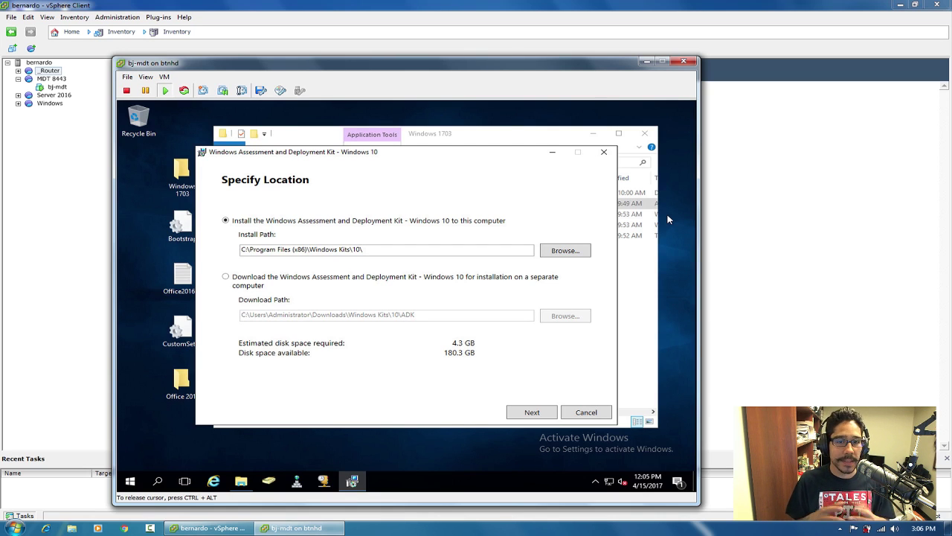
drag(469, 157, 479, 156)
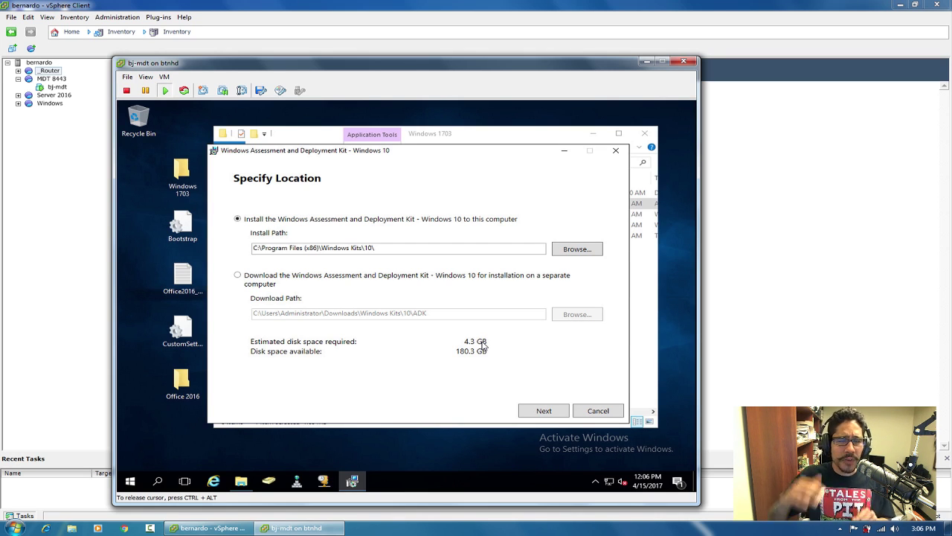
Keep the default ADK path, decline usage data, accept the licence and install the features.
click(544, 410)
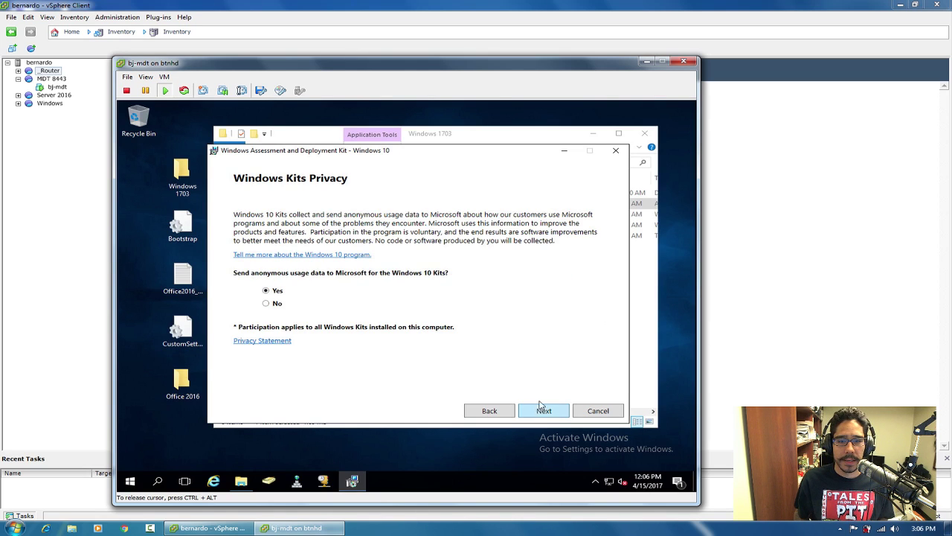
click(268, 304)
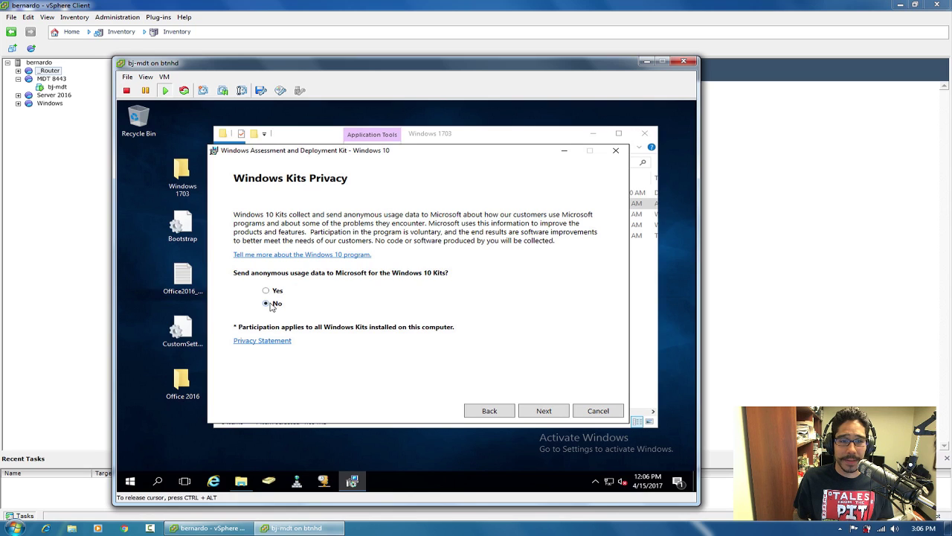
click(542, 413)
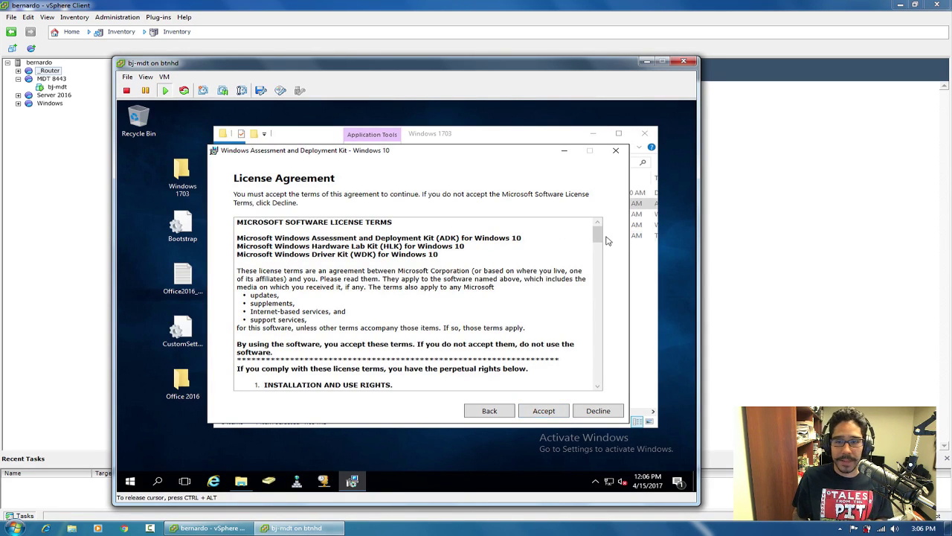
drag(598, 238, 600, 390)
click(543, 411)
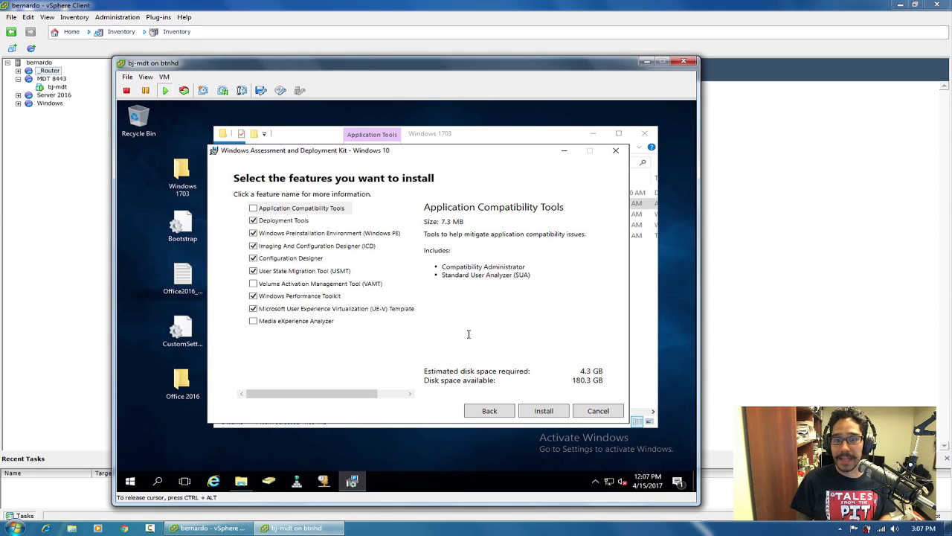
click(544, 412)
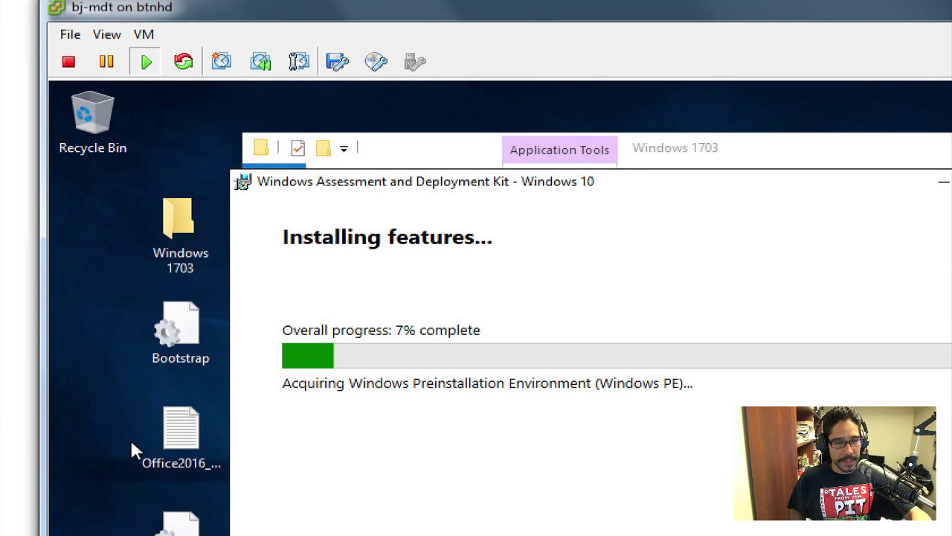
Press Escape during the 7% ADK install, bringing up the cancel confirmation.
key(Escape)
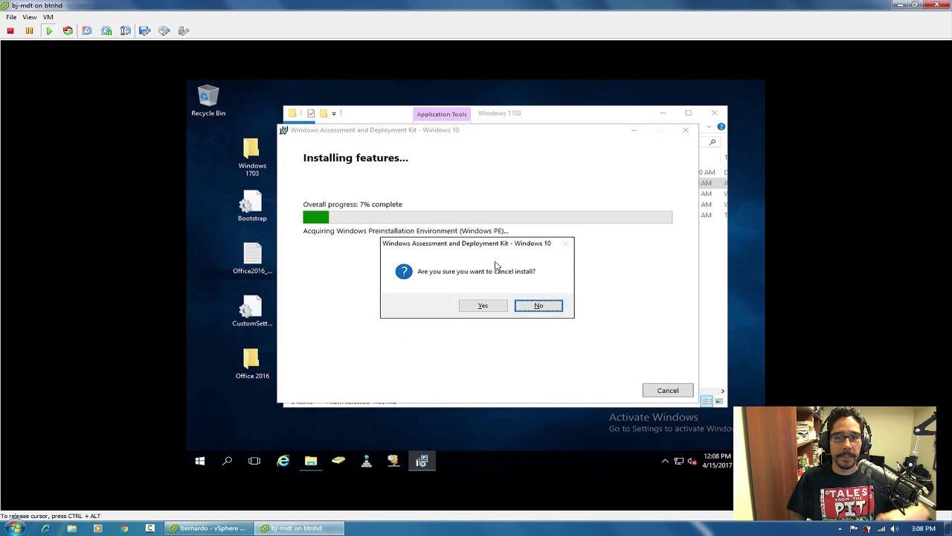
Keep the ADK install running, restore the VM console window, and expand Server 2016 to show bj-win16.
click(537, 306)
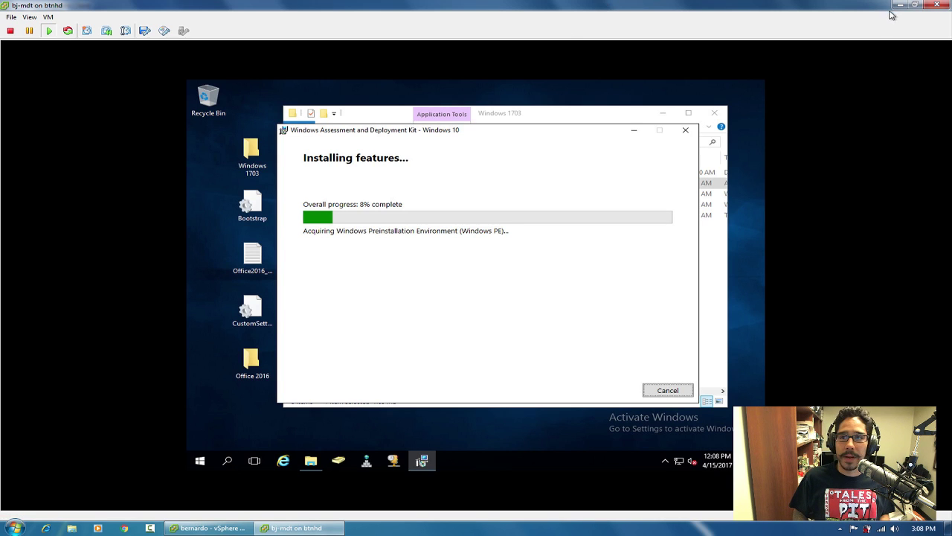
click(915, 7)
drag(506, 75, 499, 68)
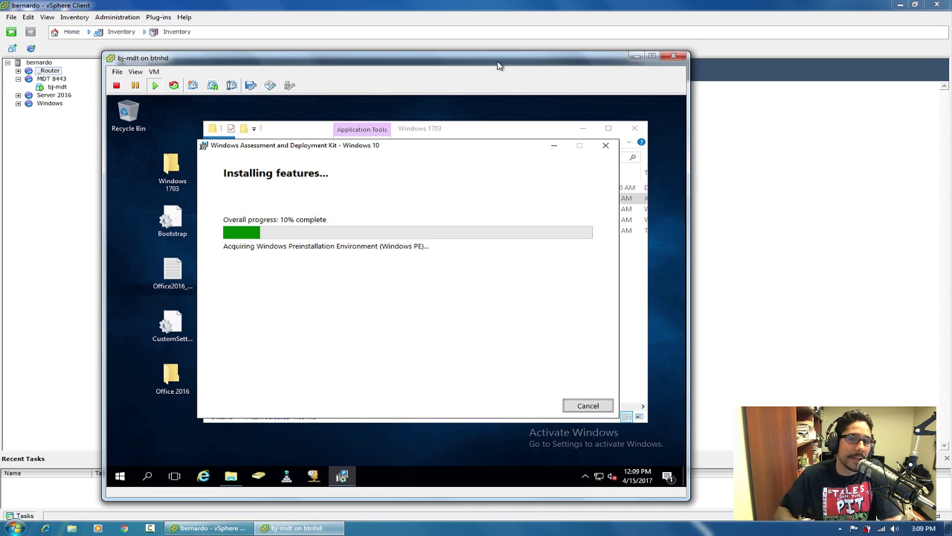
drag(494, 61, 537, 101)
click(18, 95)
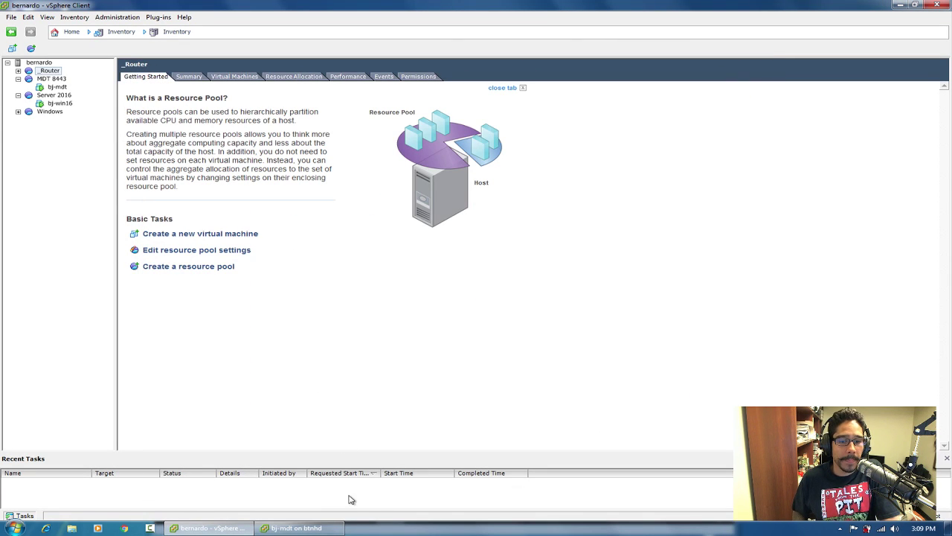
click(298, 529)
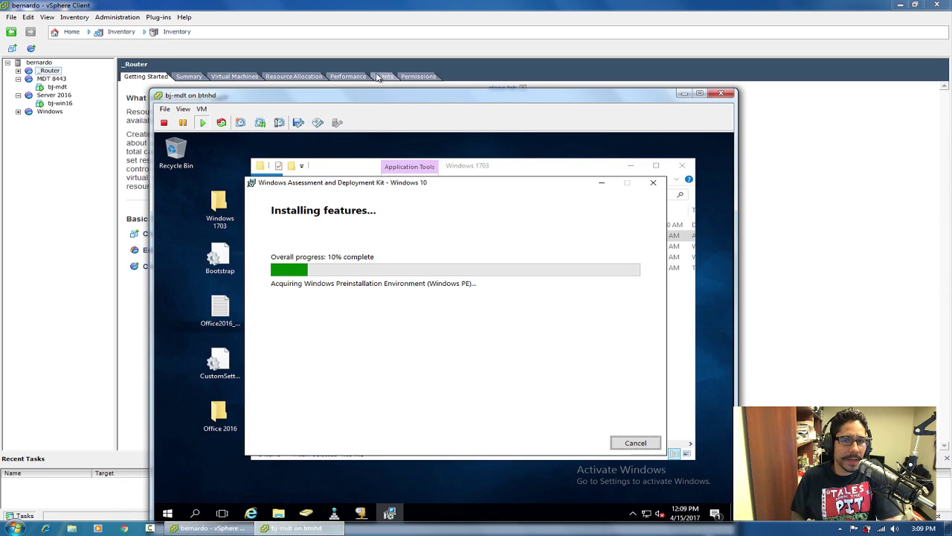
drag(380, 100, 378, 66)
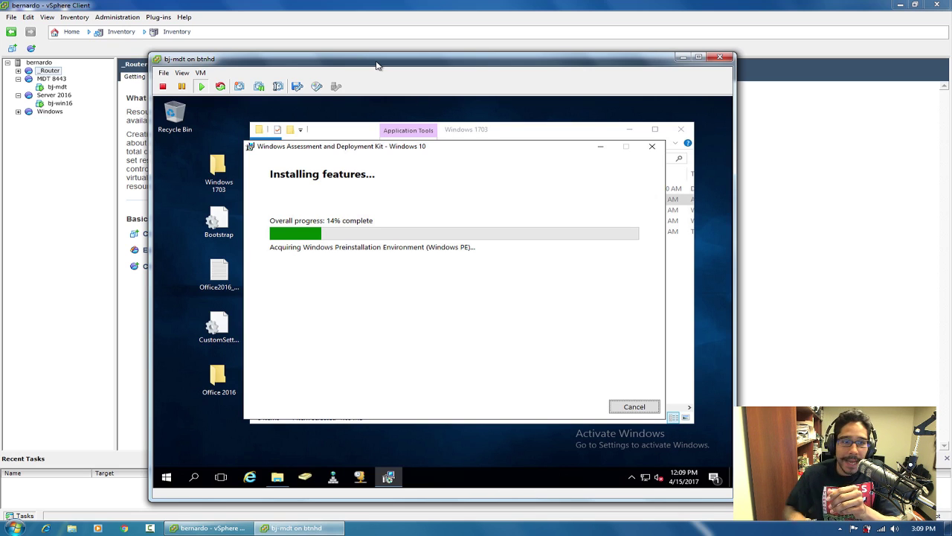
double_click(219, 171)
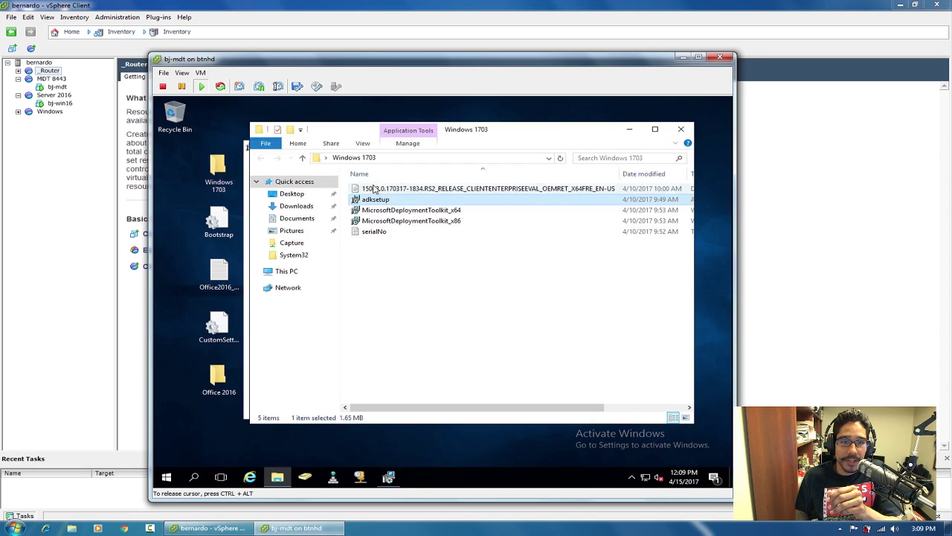
Check the Windows 10 ISO file's size, then close the Windows 1703 folder.
click(426, 191)
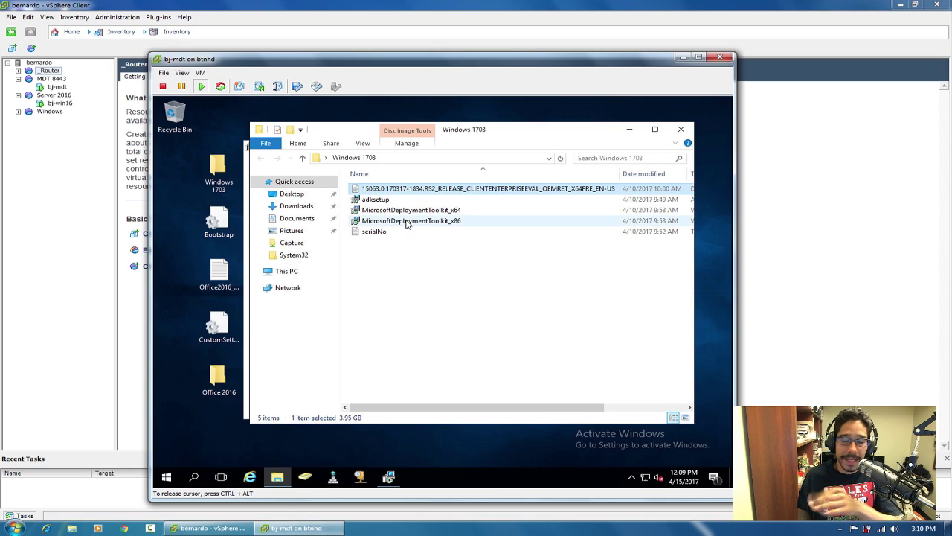
mouse_move(407, 224)
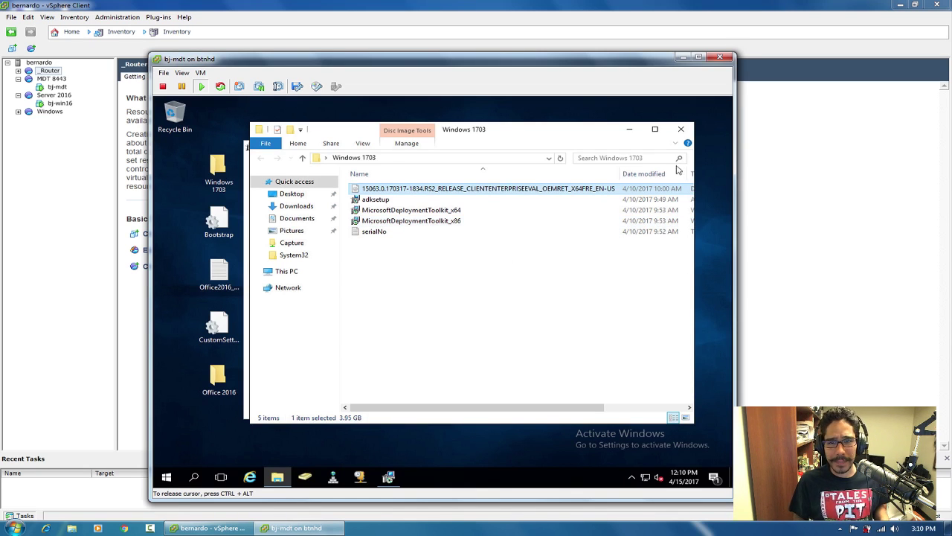
click(682, 131)
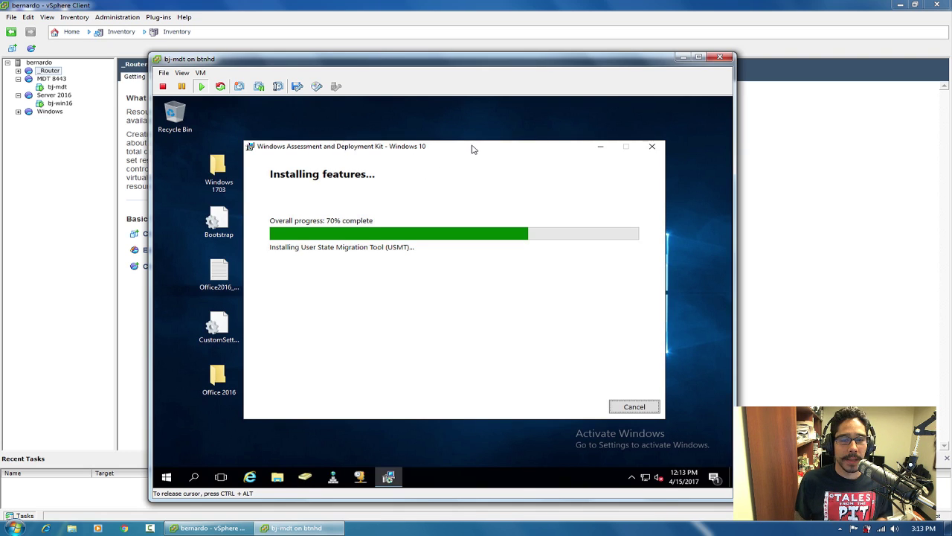
Open Google Chrome on the host while the ADK installs at 74%.
click(125, 528)
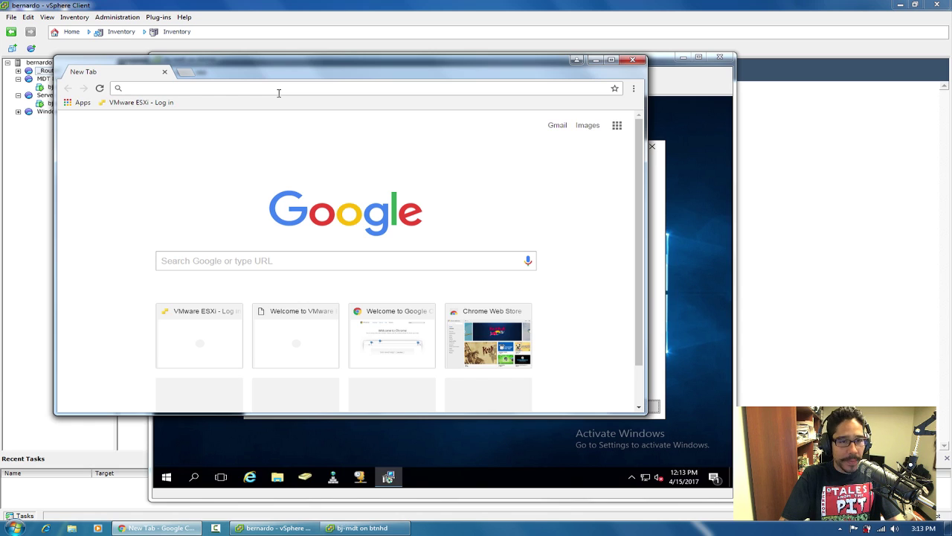
Search the web for 'windows 10 akd' and open Microsoft's Download the Windows ADK page.
text(windows 10 akdk)
key(Return)
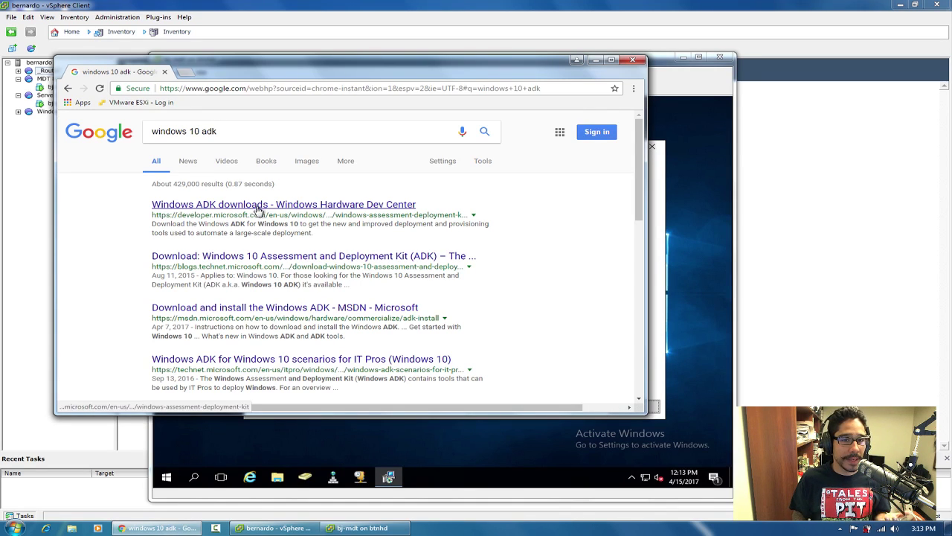
click(259, 207)
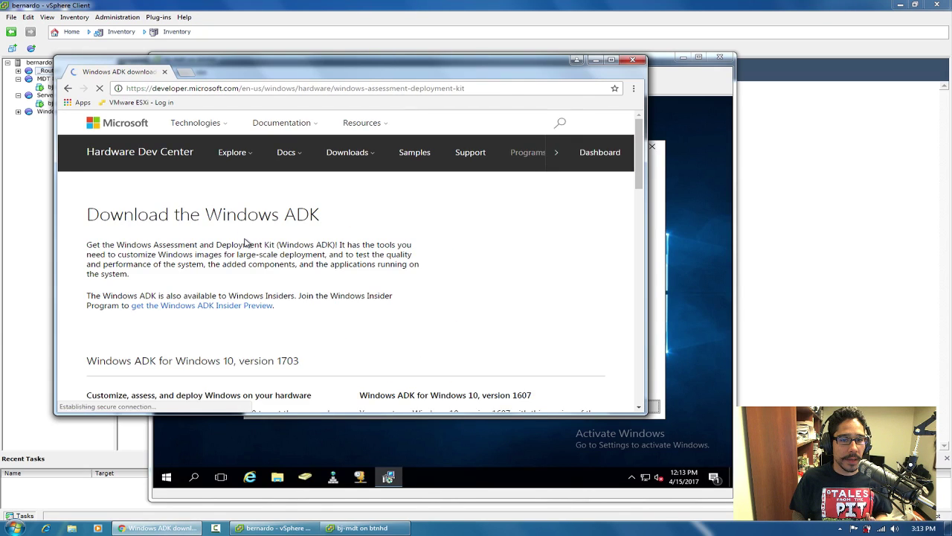
Highlight the version 1703 section heading, then close the browser.
scroll(247, 246, down, 3)
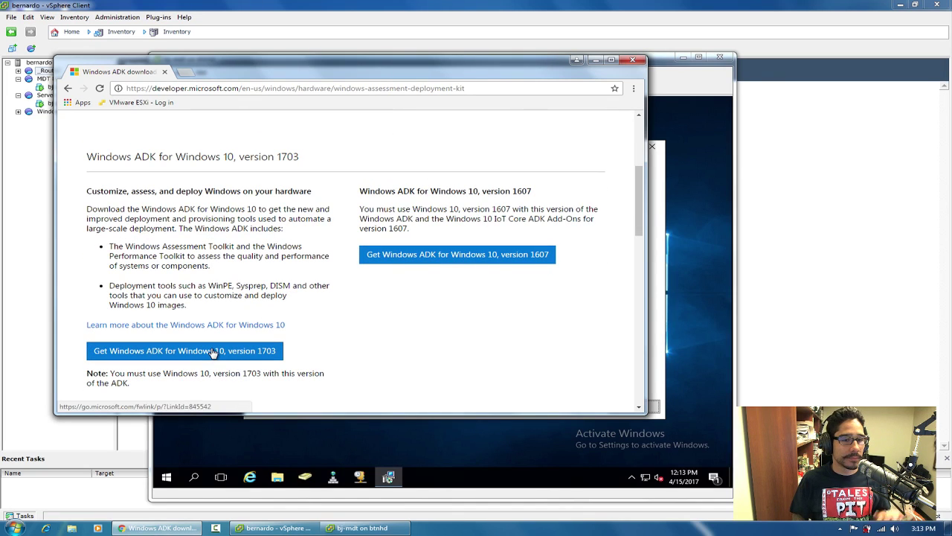
scroll(213, 351, up, 3)
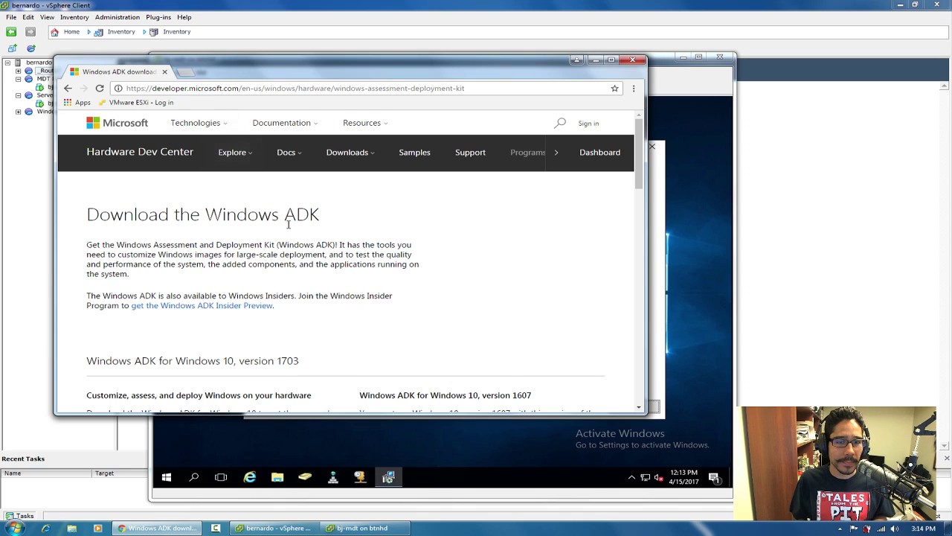
scroll(287, 219, down, 2)
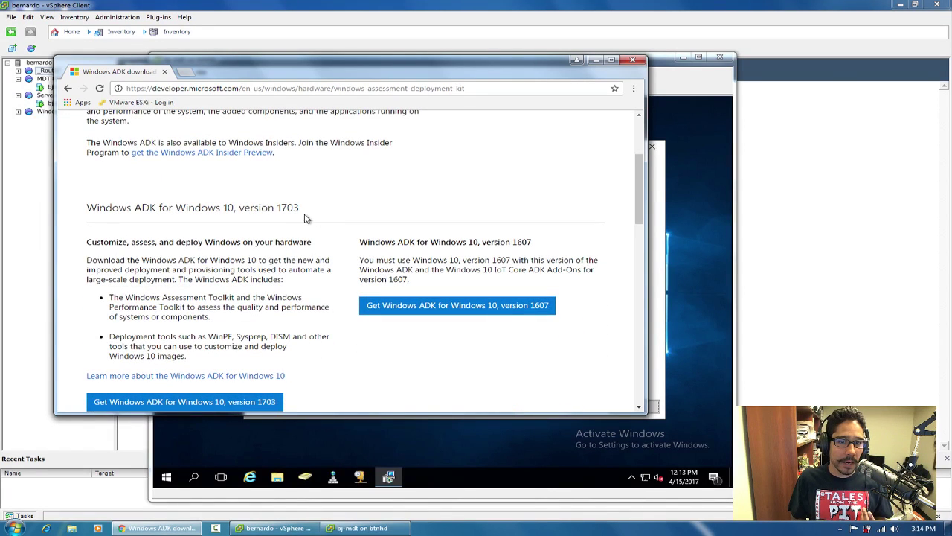
drag(300, 211, 97, 204)
drag(326, 75, 454, 100)
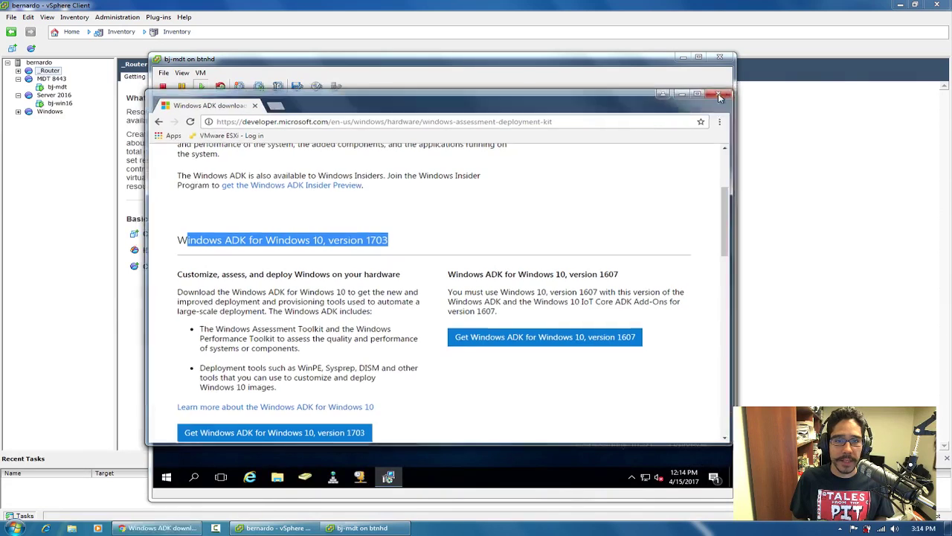
click(724, 95)
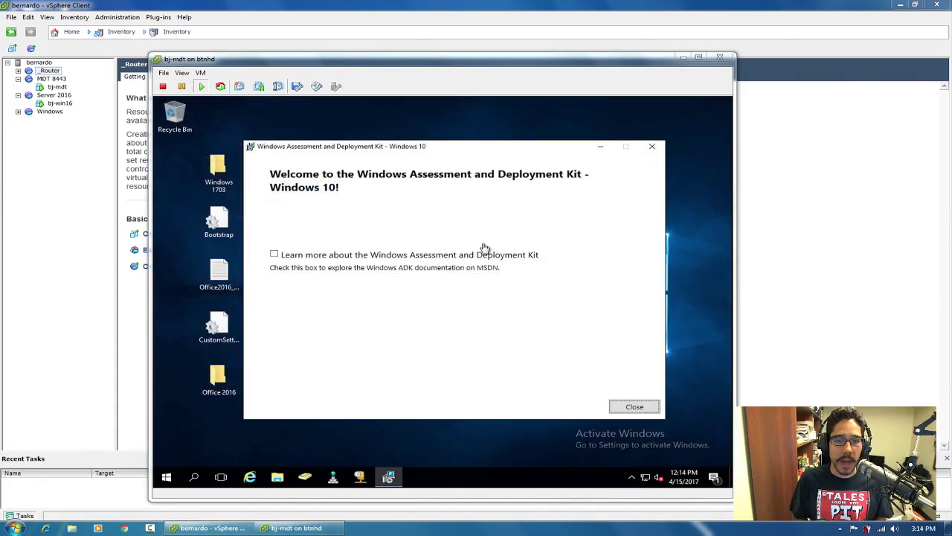
Dismiss the ADK welcome dialog and open Programs and Features maximized, showing ADK 10.1.15063.0.
click(634, 406)
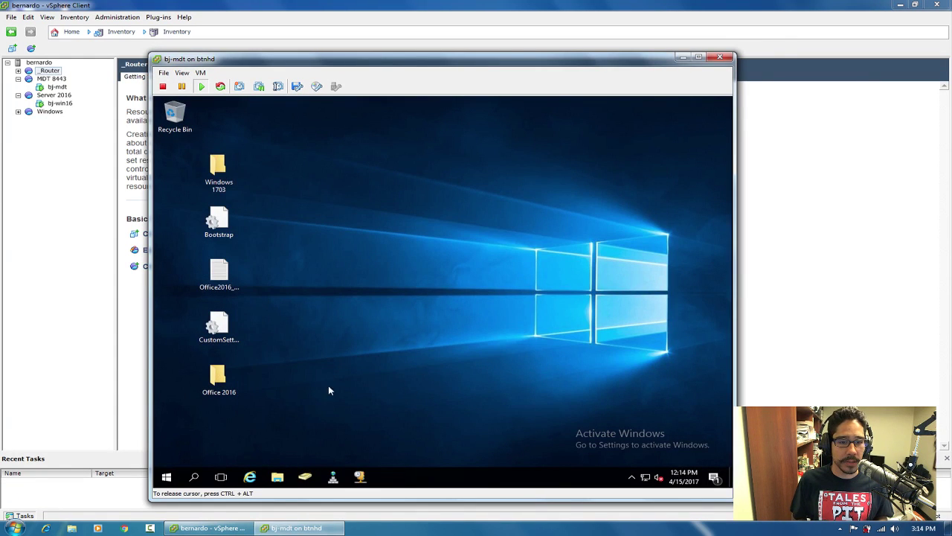
right_click(167, 478)
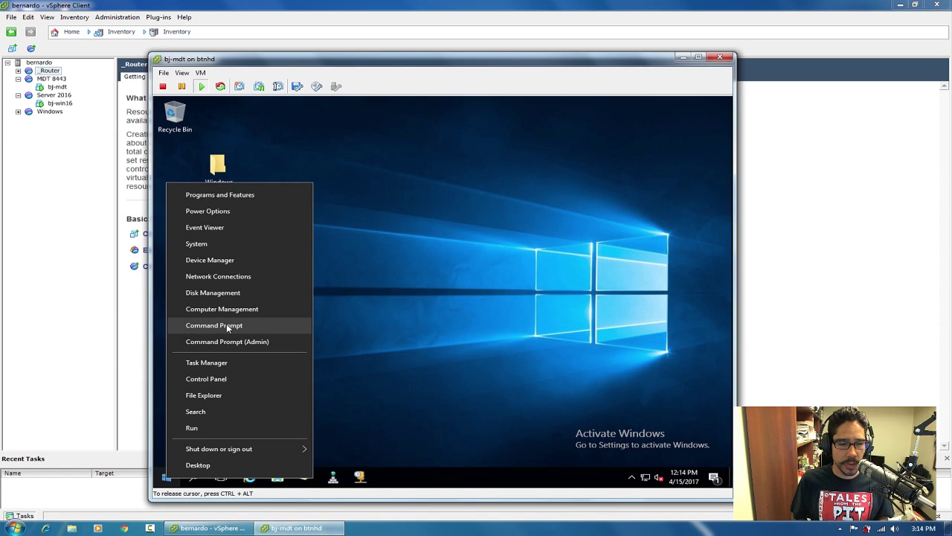
click(227, 380)
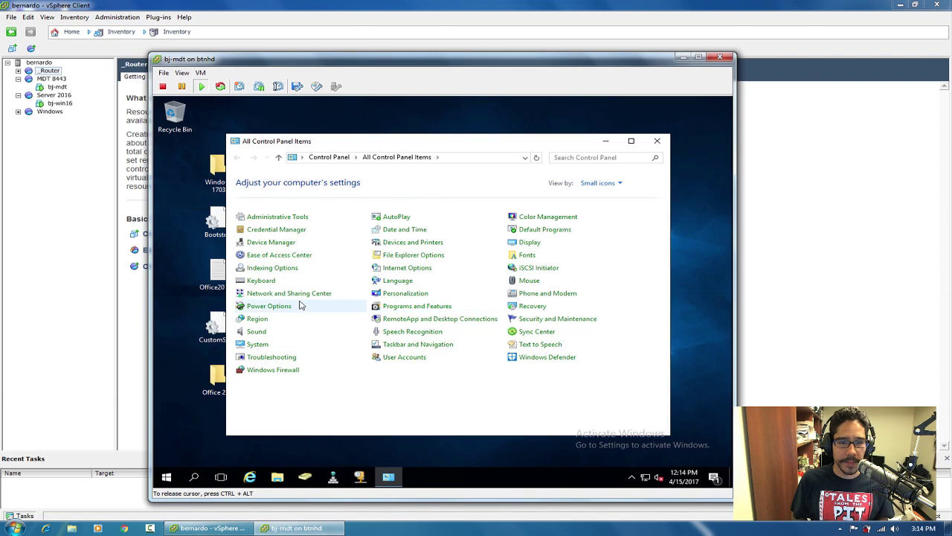
click(426, 276)
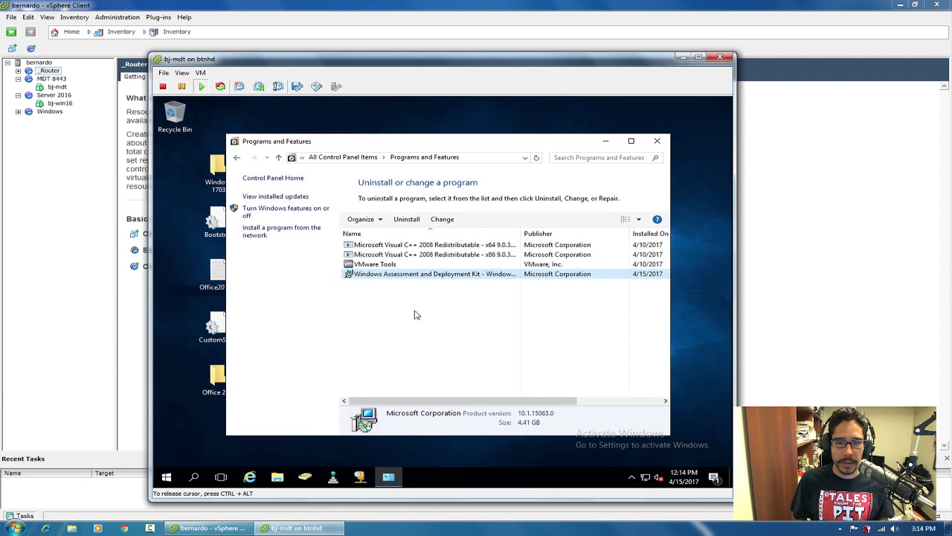
double_click(460, 143)
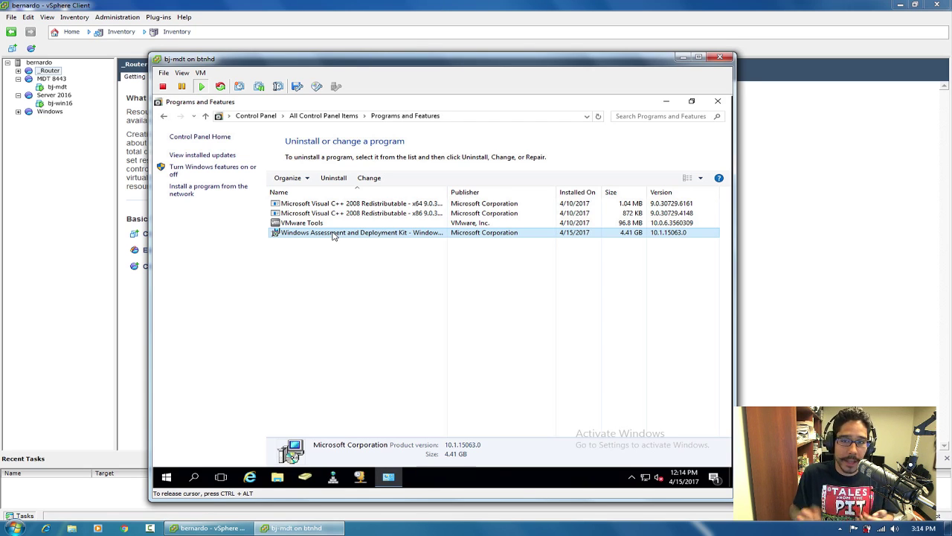
Close Programs and Features and launch MicrosoftDeploymentToolkit_x64 from the Windows 1703 folder.
click(718, 101)
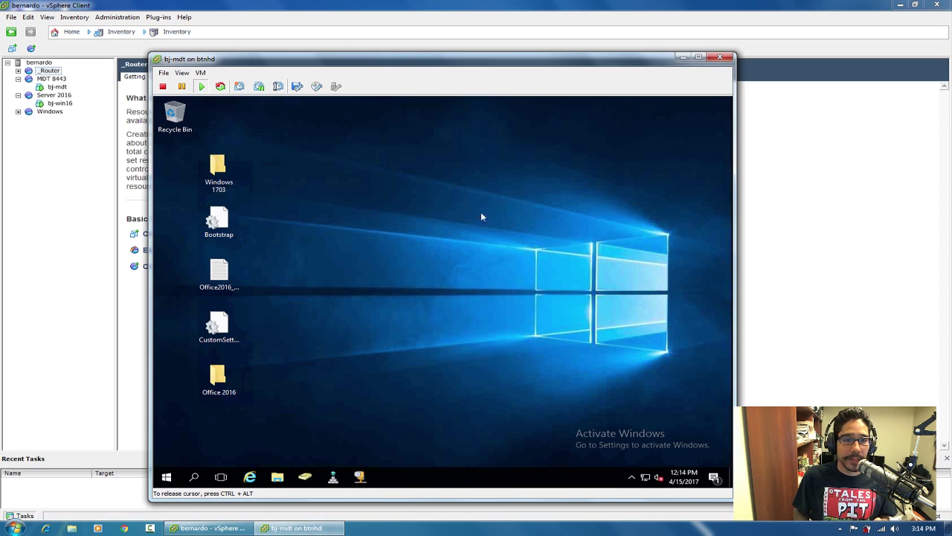
double_click(222, 172)
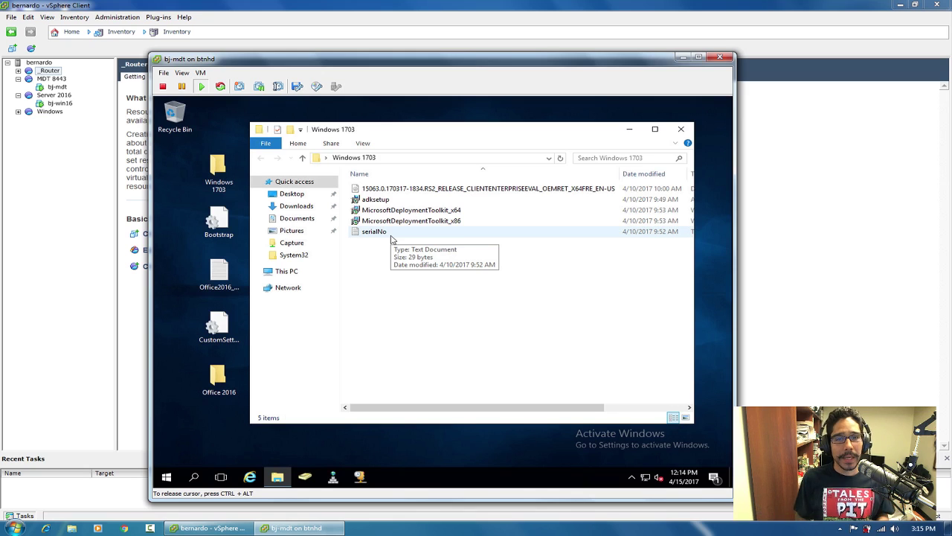
click(426, 212)
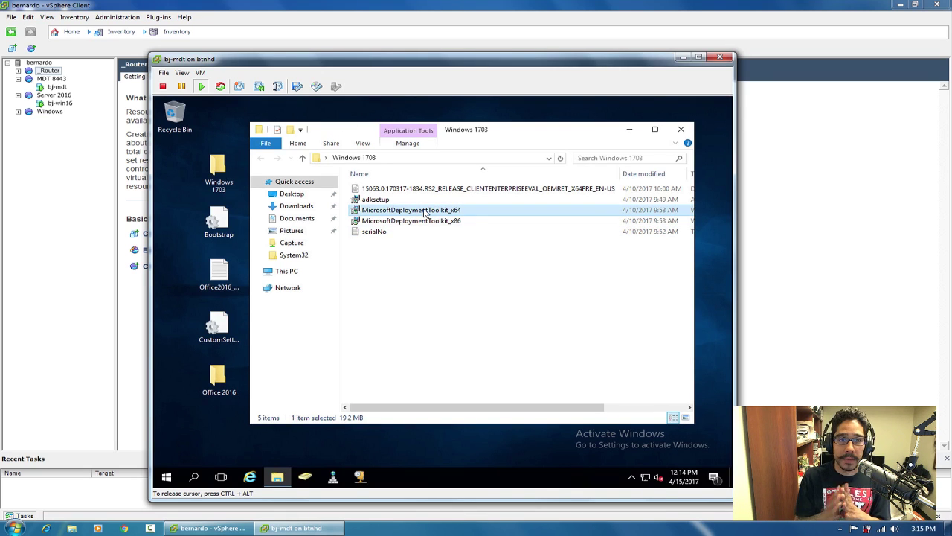
double_click(426, 213)
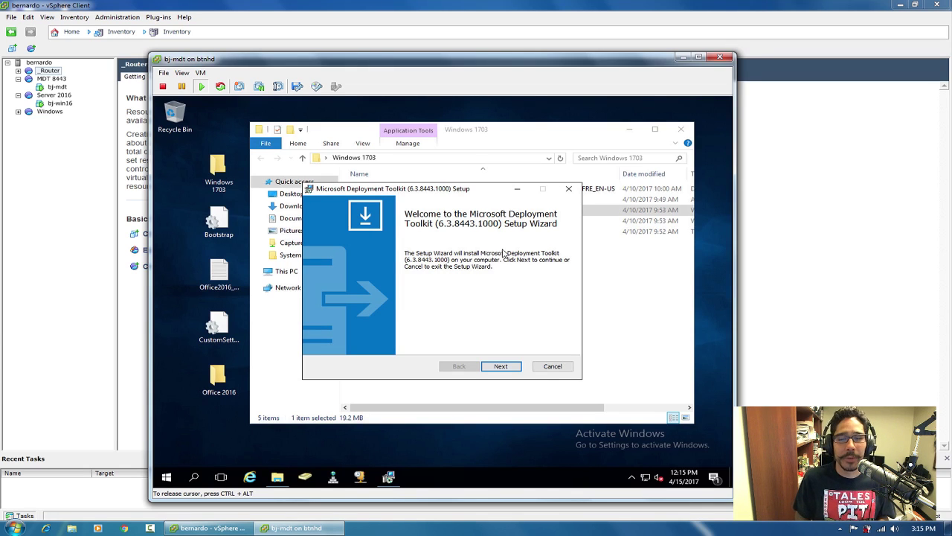
Accept the MDT licence agreement and advance to the Custom Setup page.
click(505, 367)
click(405, 329)
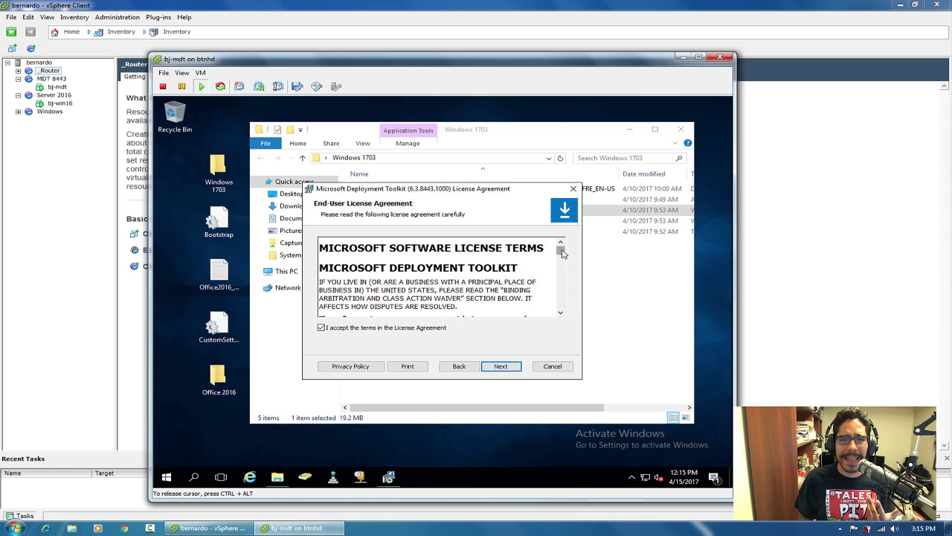
mouse_move(562, 254)
mouse_down()
mouse_move(567, 313)
mouse_move(570, 254)
mouse_up()
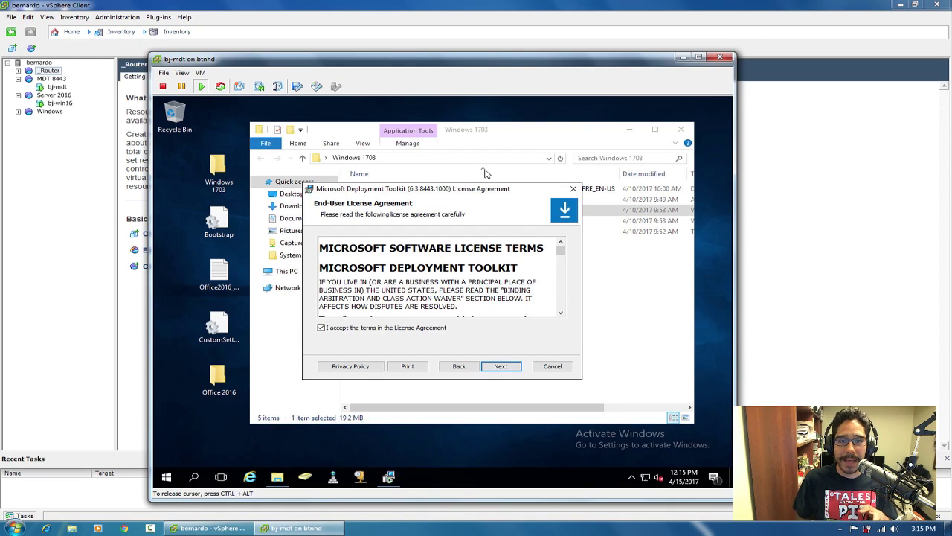
click(502, 367)
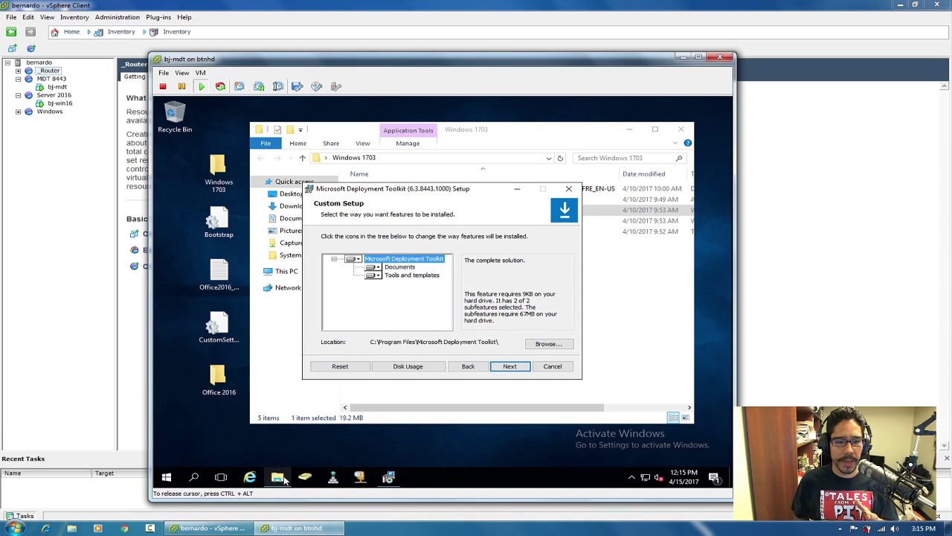
Eject the Windows disc from DVD Drive (D:) in This PC, then close Explorer.
right_click(285, 480)
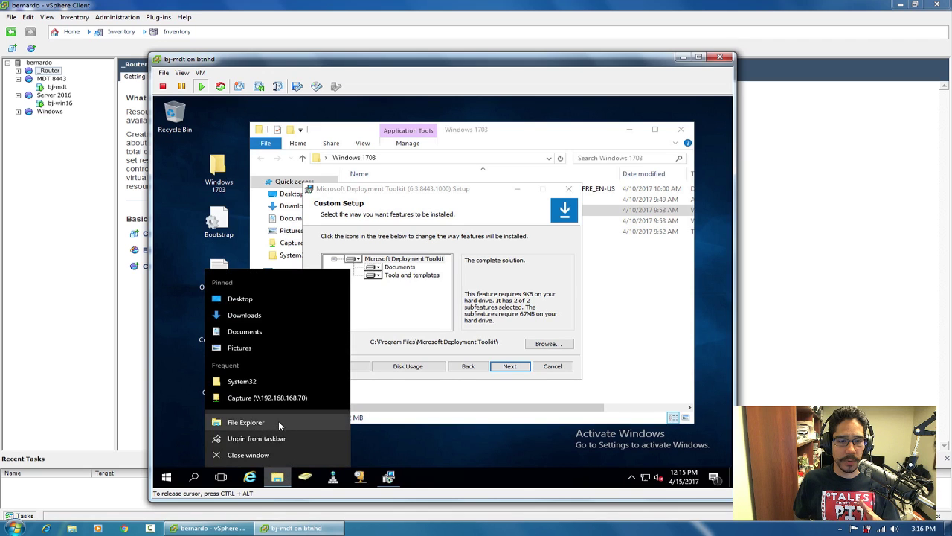
click(278, 422)
click(301, 286)
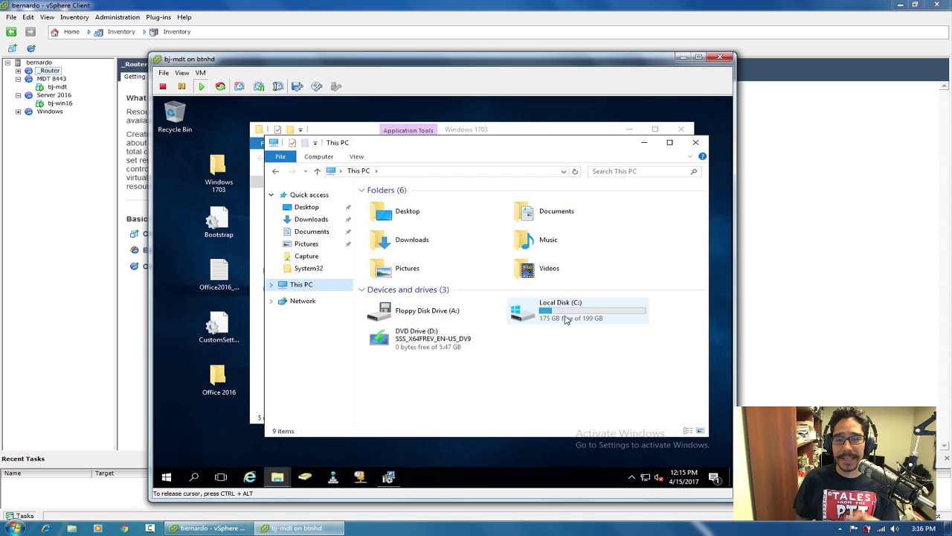
click(422, 344)
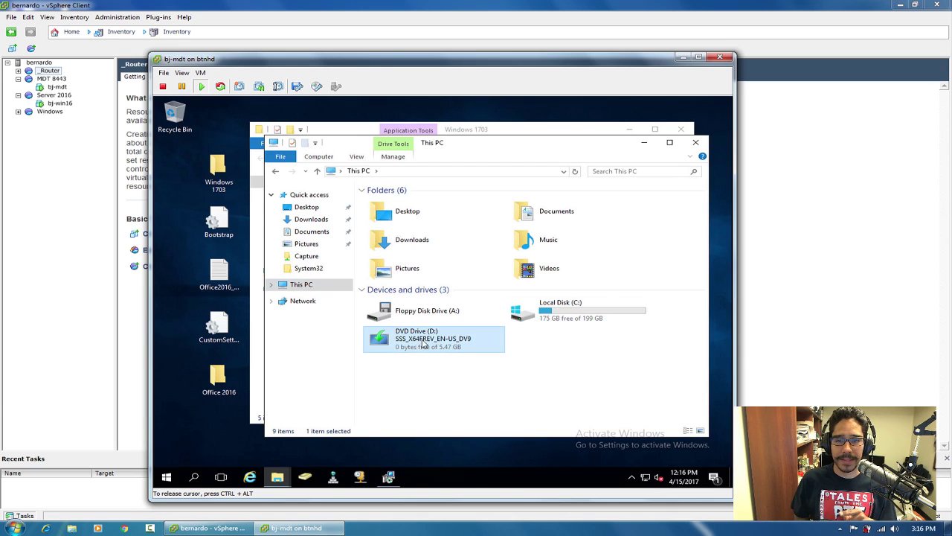
right_click(422, 344)
click(469, 292)
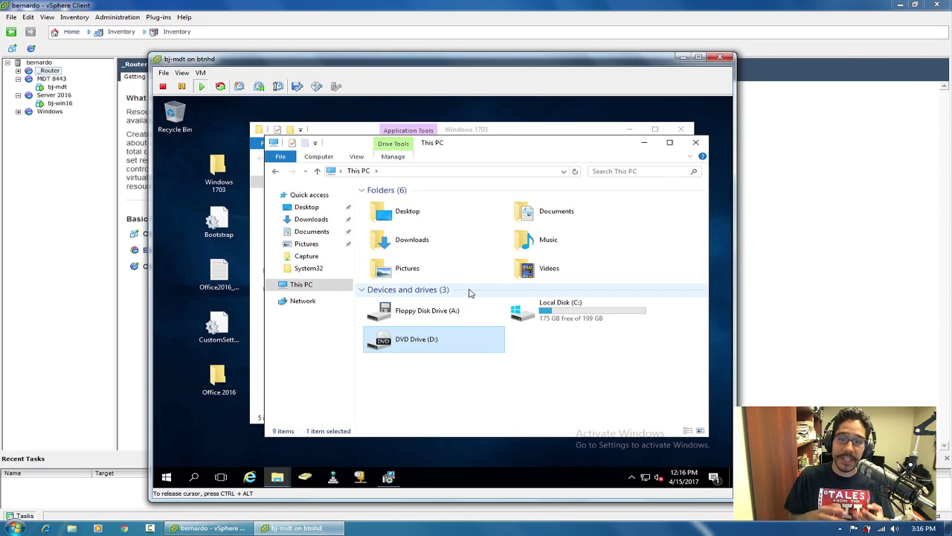
click(695, 142)
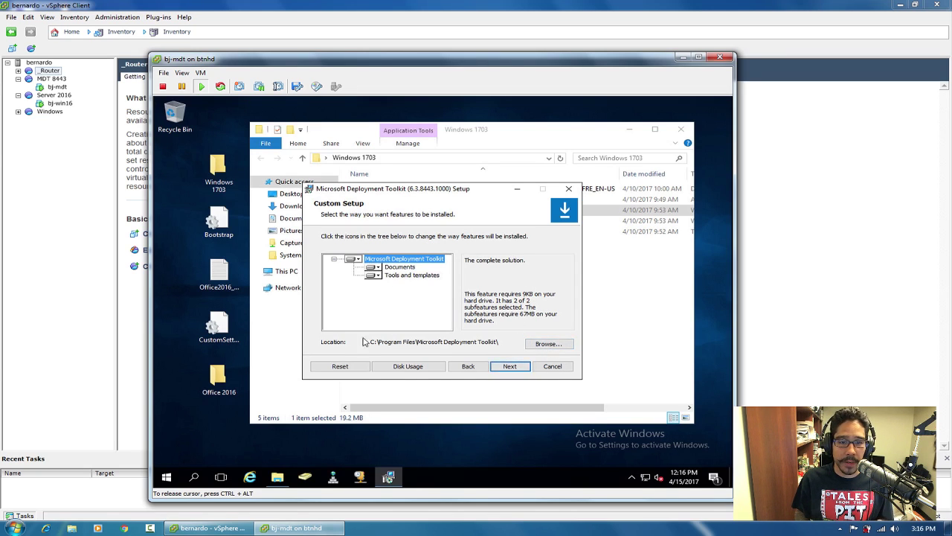
Install MDT with all features and no improvement program, then close the Windows 1703 folder.
click(510, 366)
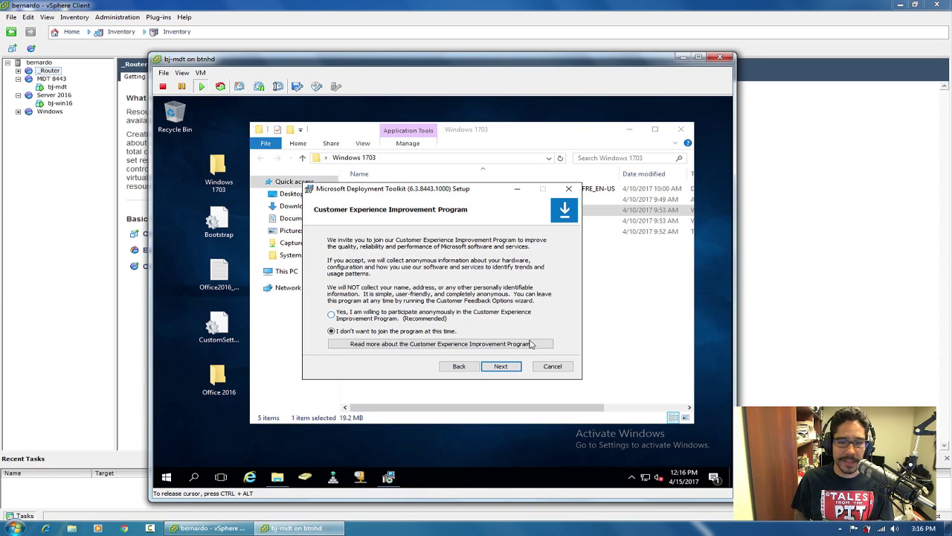
click(504, 366)
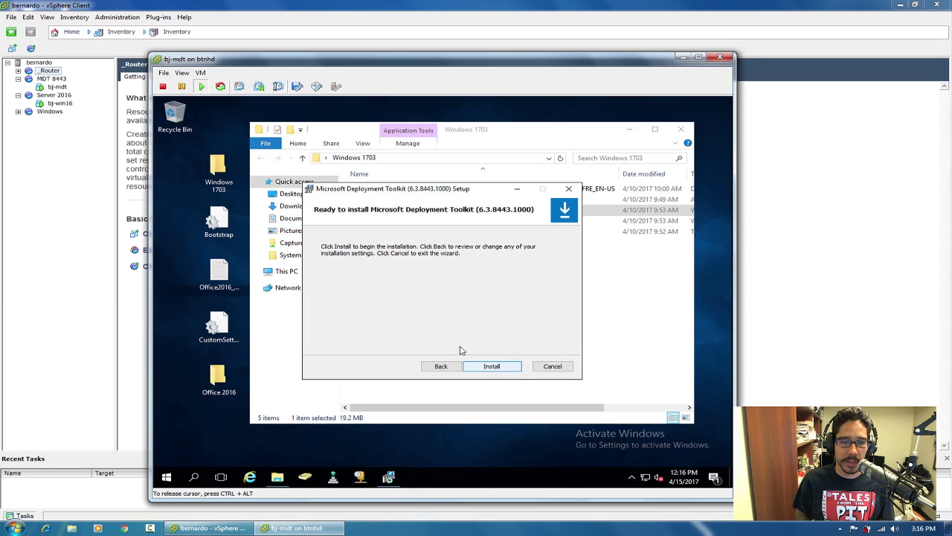
click(495, 366)
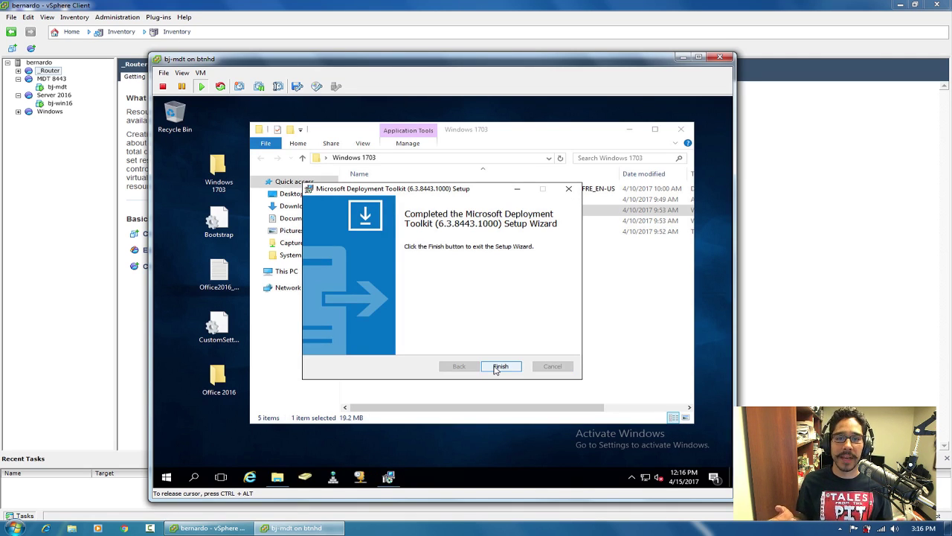
click(498, 367)
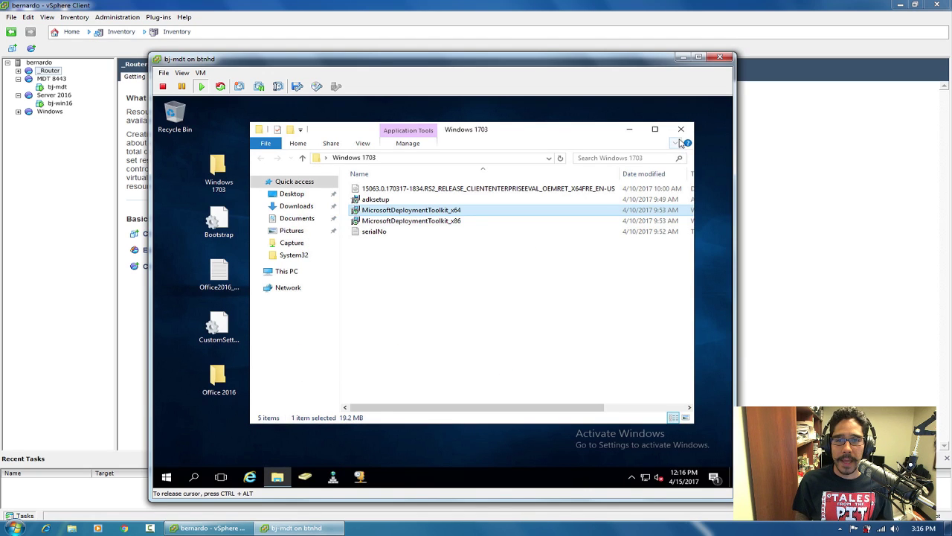
click(681, 129)
click(544, 244)
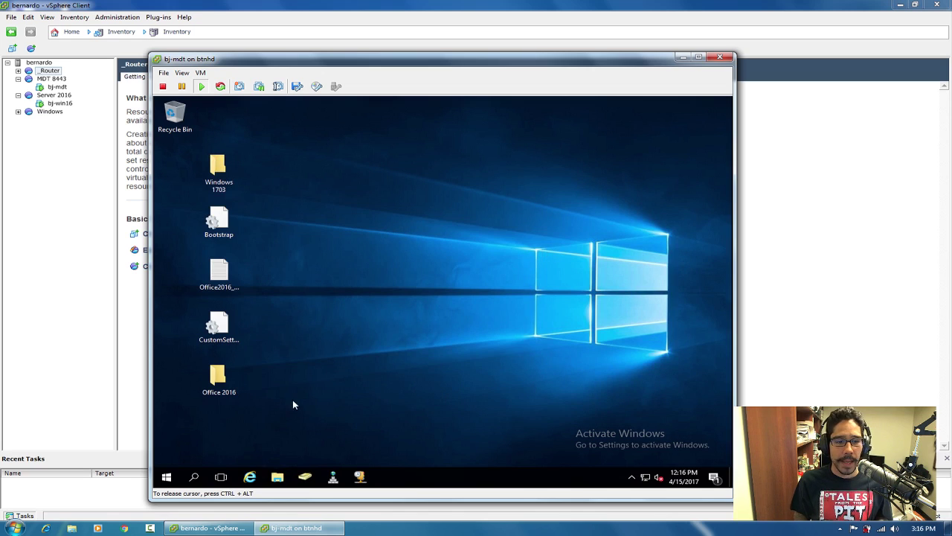
Pin Deployment Workbench to the taskbar from its Start menu entry's More options.
click(168, 477)
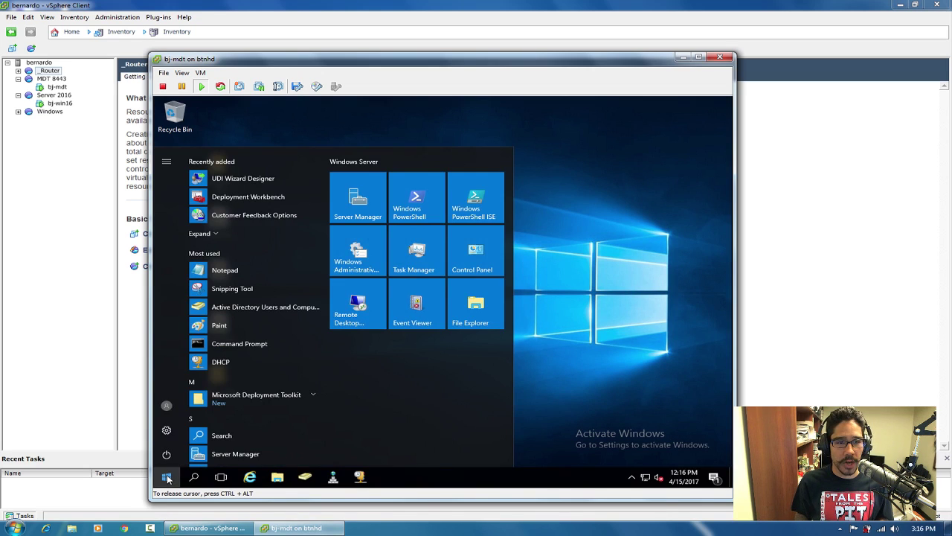
right_click(236, 201)
mouse_move(273, 232)
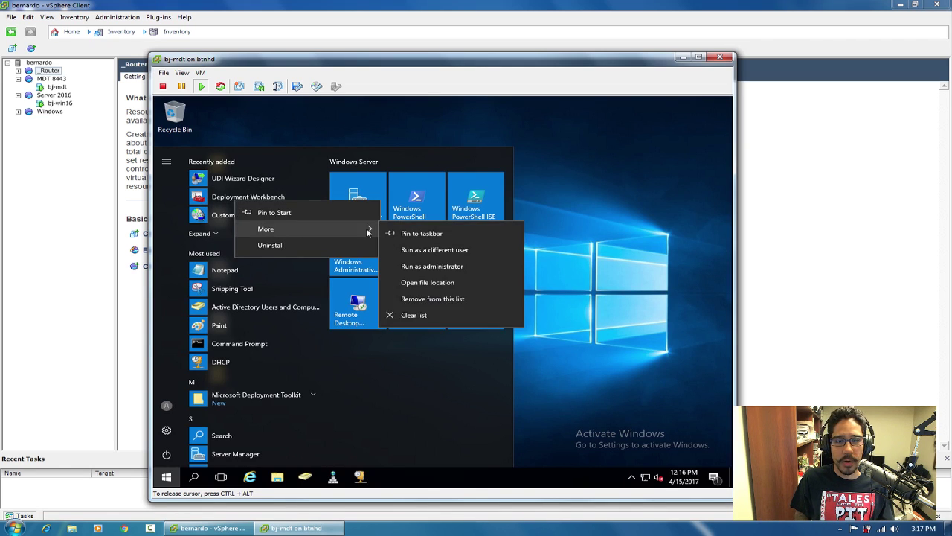
click(418, 234)
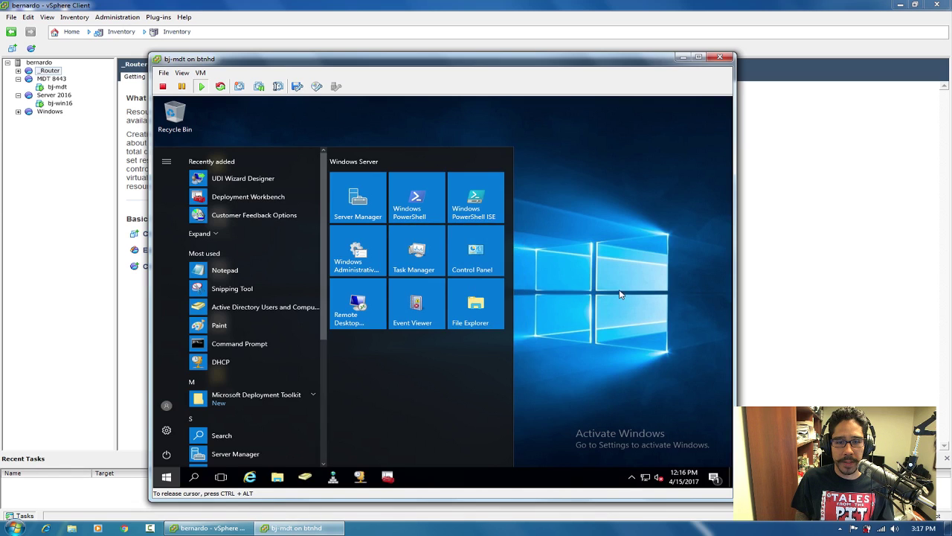
click(625, 300)
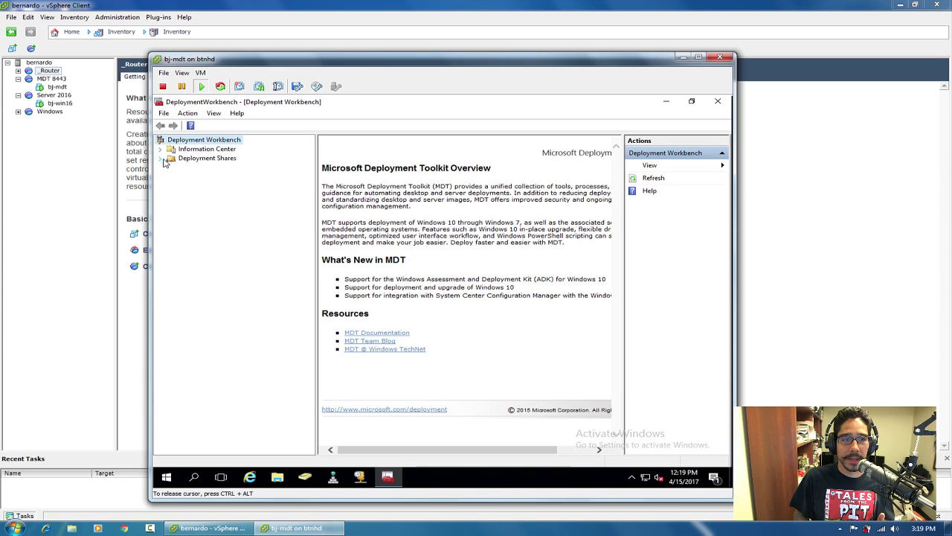
Start a new deployment share and keep the path C:\DeploymentShare.
click(196, 160)
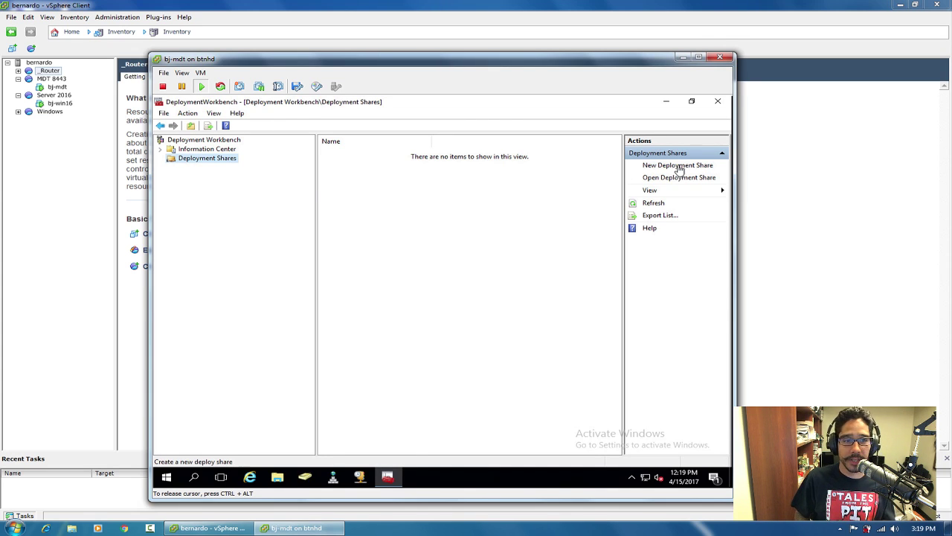
right_click(213, 157)
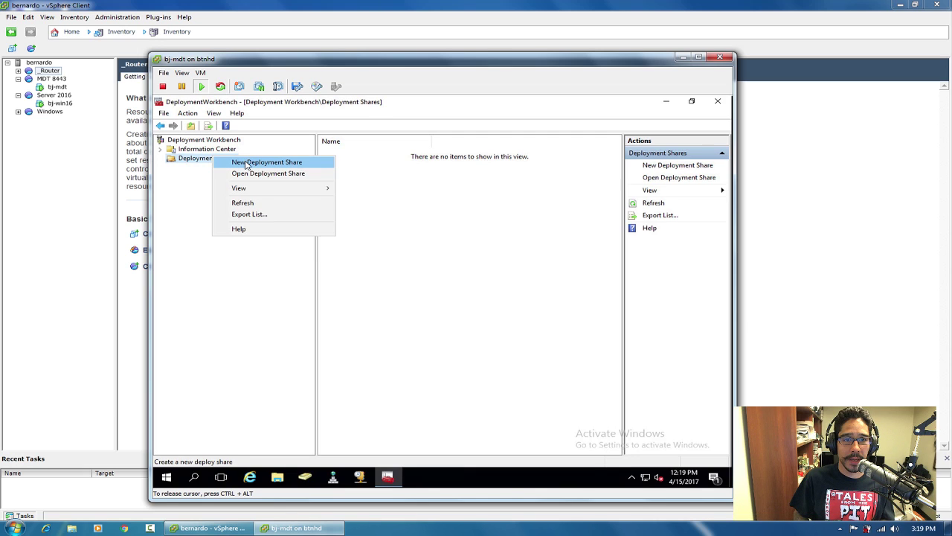
click(245, 163)
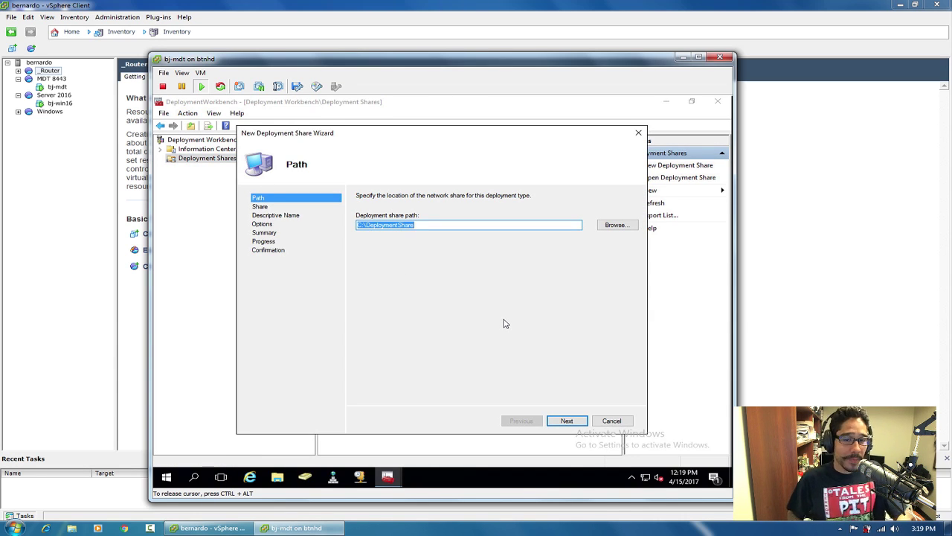
click(429, 224)
drag(429, 224, 366, 225)
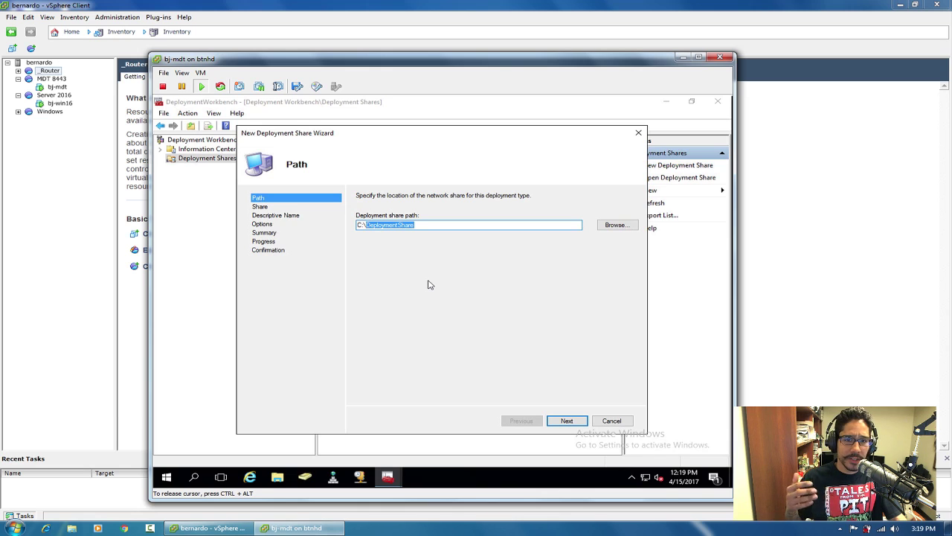
click(570, 421)
Keep share name DeploymentShare$ and description 'MDT Deployment Share'.
click(418, 230)
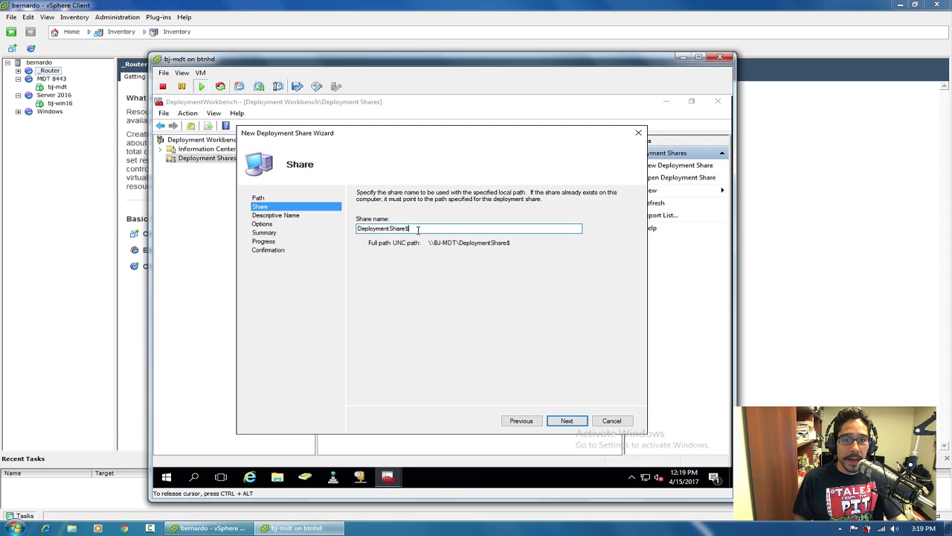
drag(418, 229, 327, 228)
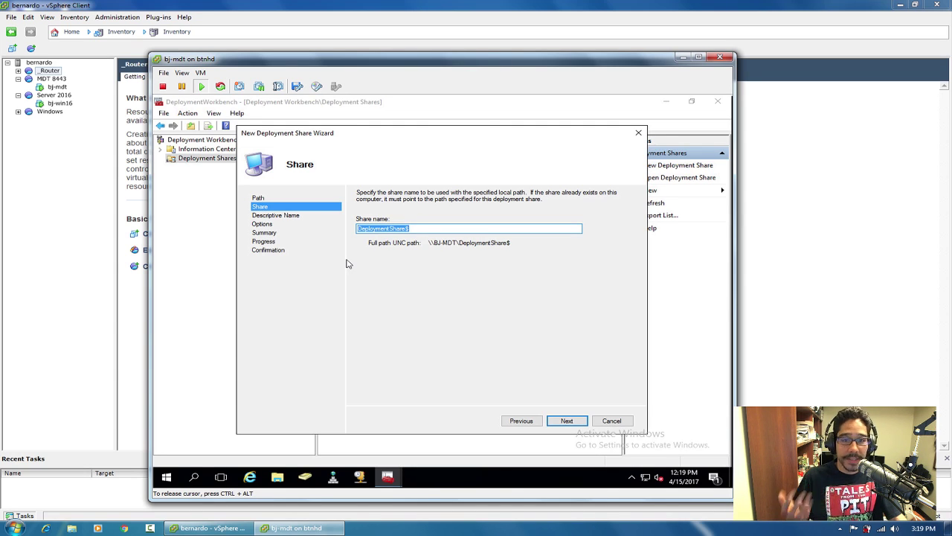
click(567, 420)
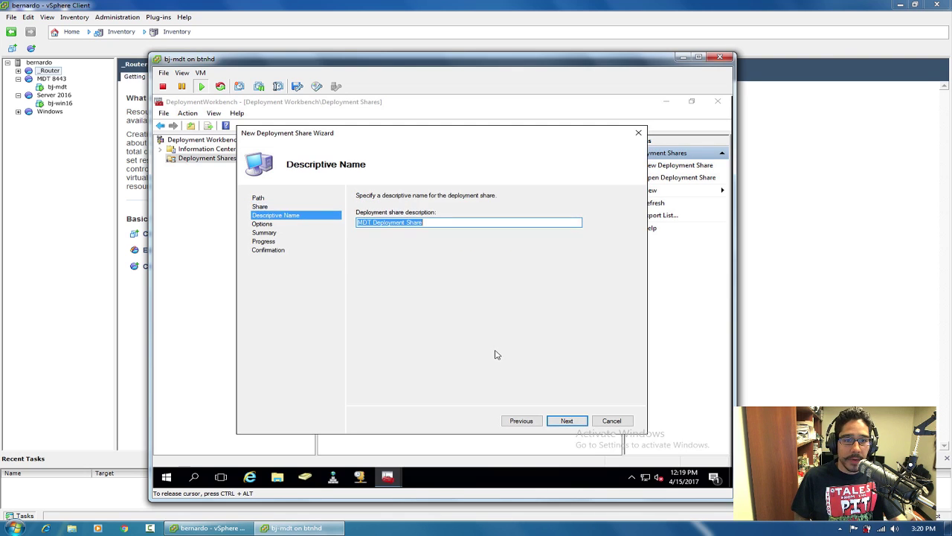
click(438, 222)
drag(437, 222, 336, 227)
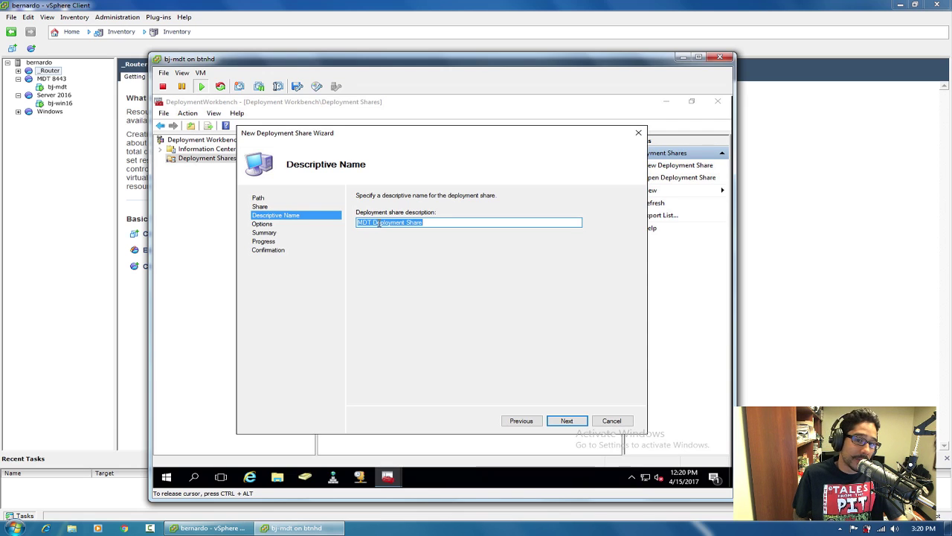
click(567, 421)
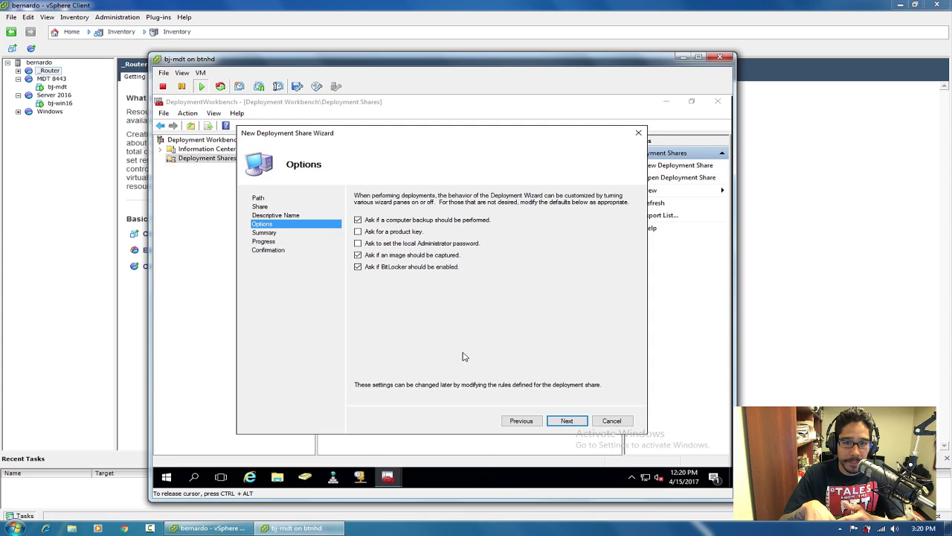
Uncheck the backup, Administrator password, image capture and BitLocker prompts in Options.
click(358, 219)
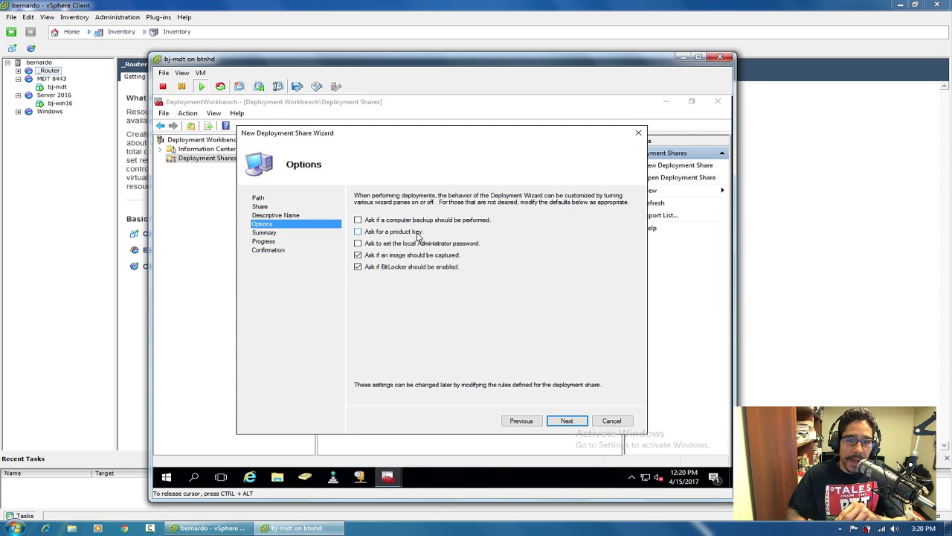
click(480, 244)
click(360, 244)
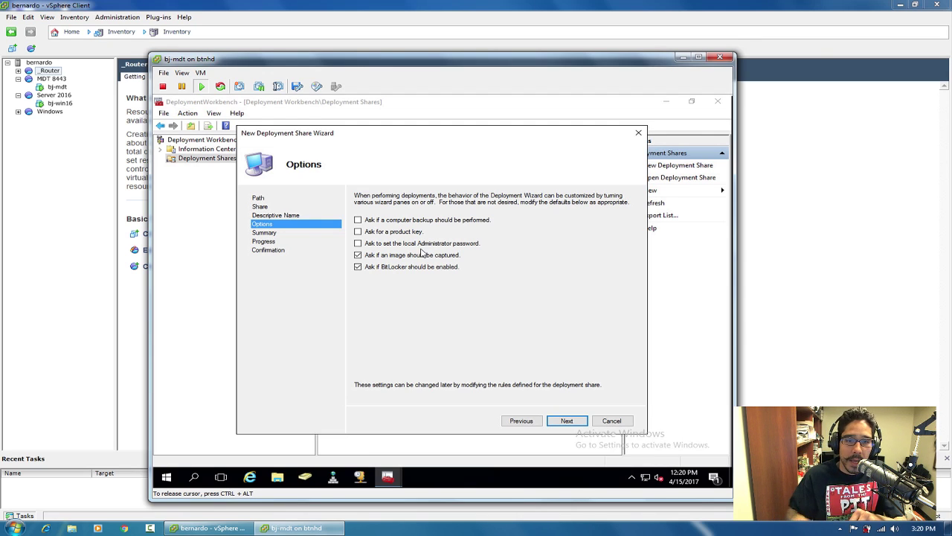
click(358, 256)
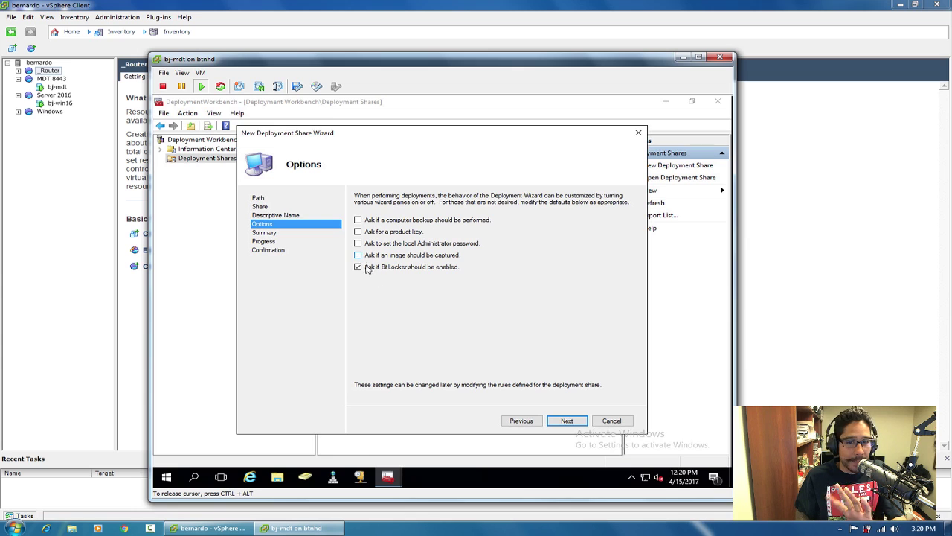
click(358, 267)
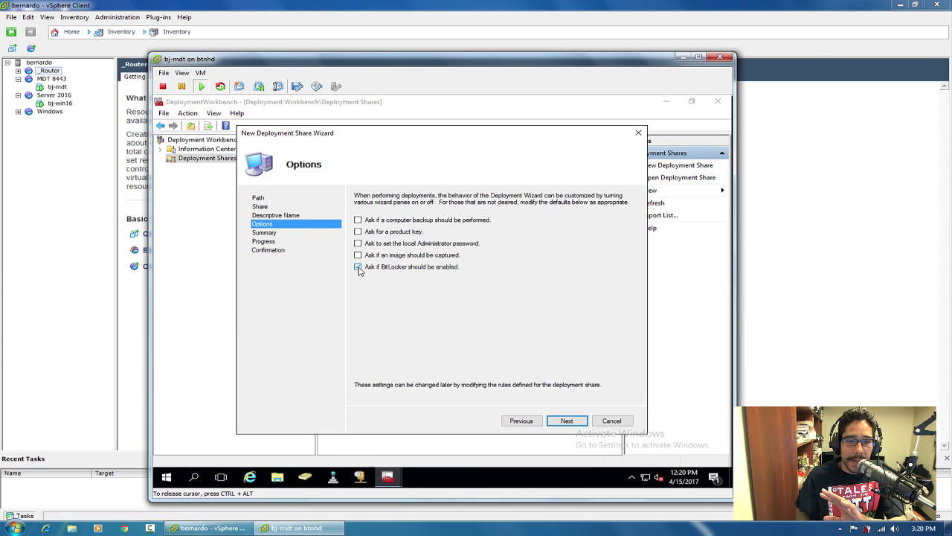
Confirm the summary to create MDT Deployment Share at C:\DeploymentShare and finish.
click(568, 421)
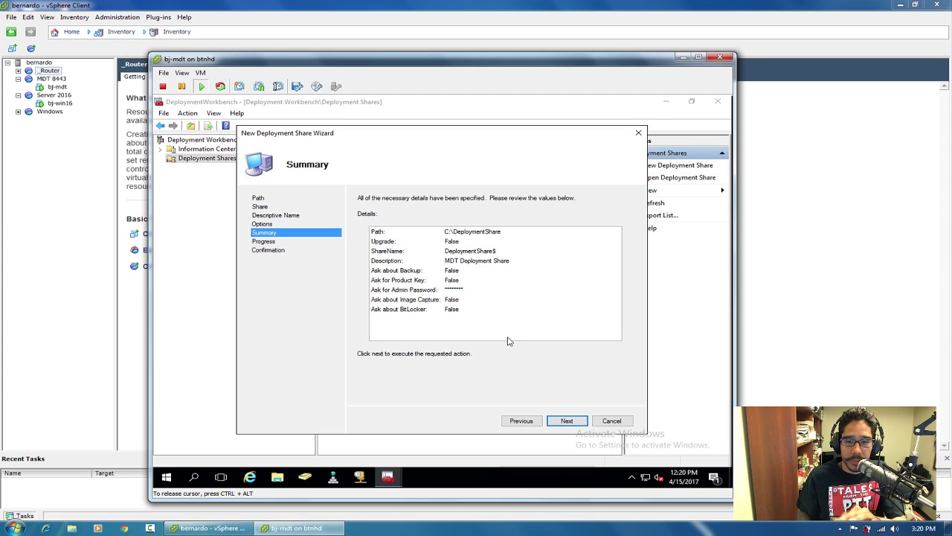
click(579, 426)
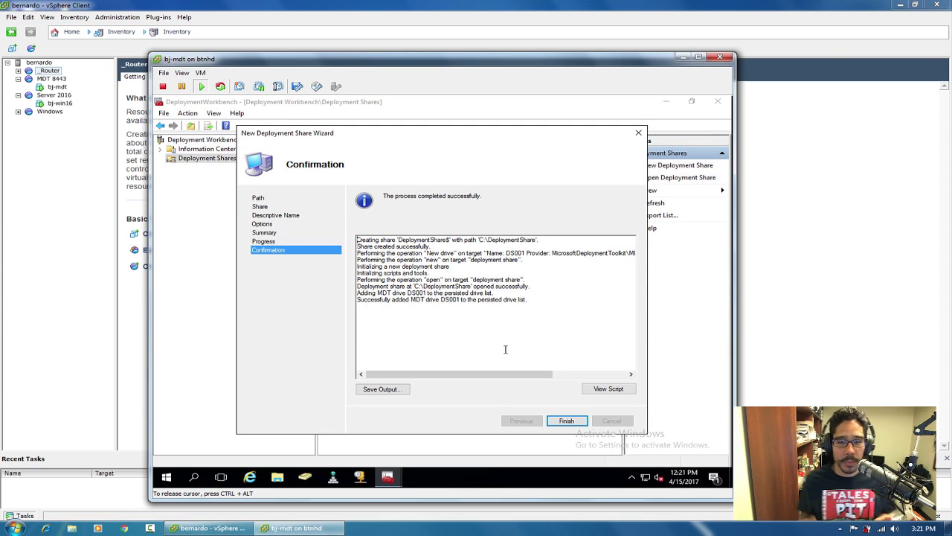
click(566, 421)
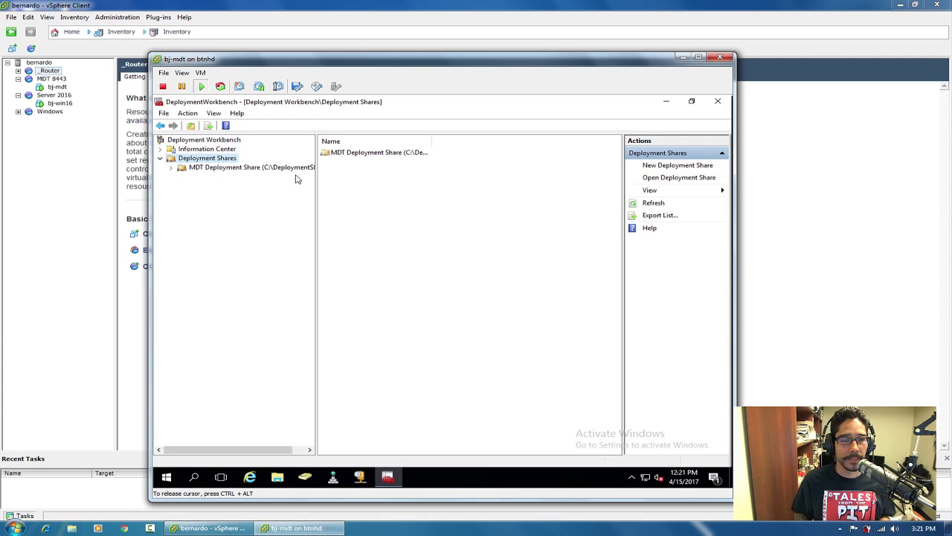
Expand MDT Deployment Share and set File Explorer to open to This PC.
click(171, 169)
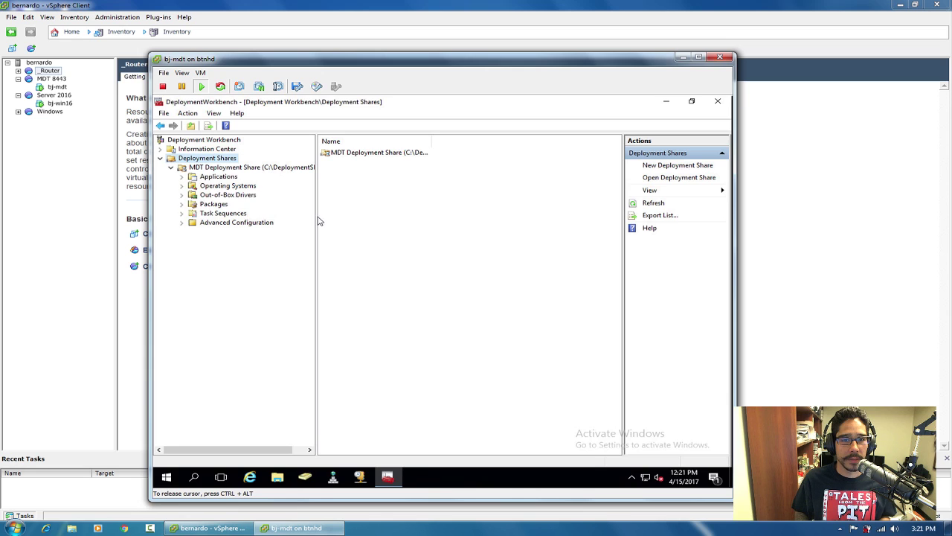
drag(317, 217, 388, 217)
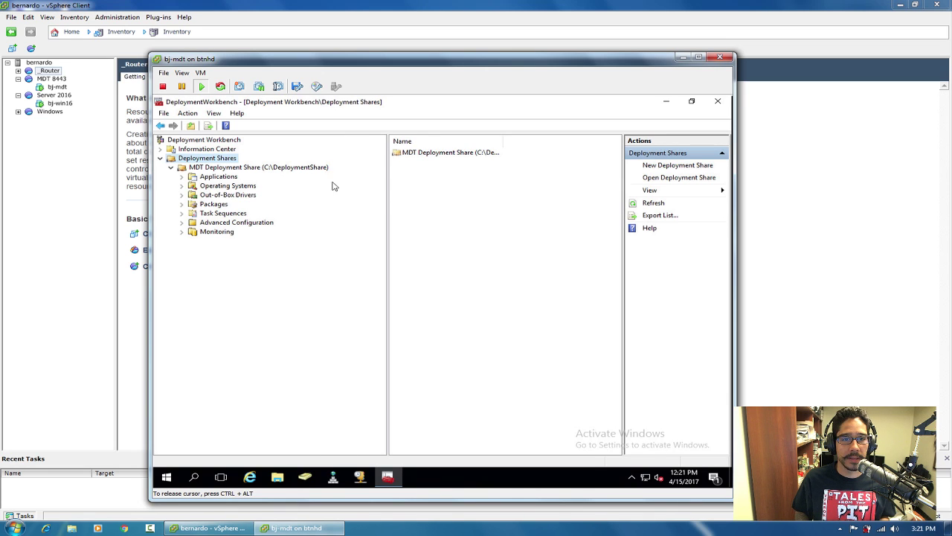
click(279, 477)
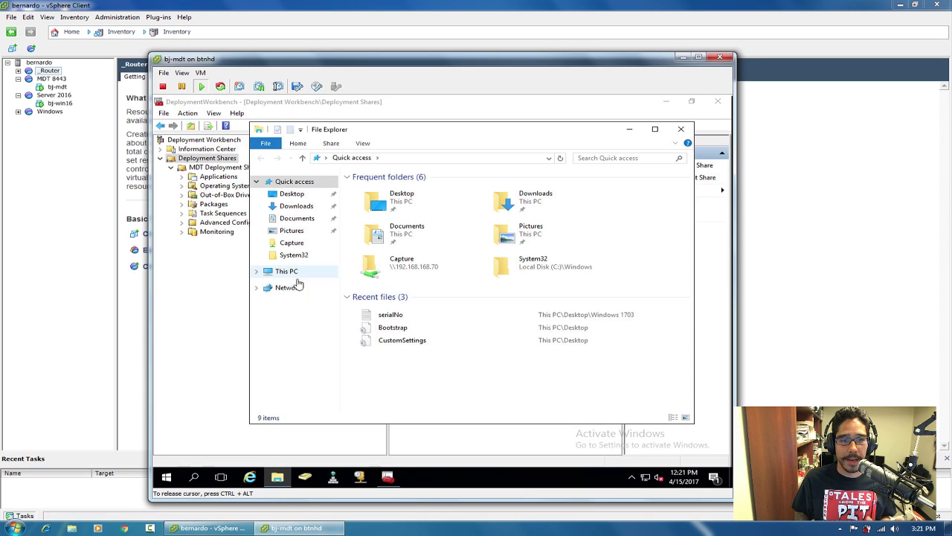
click(368, 146)
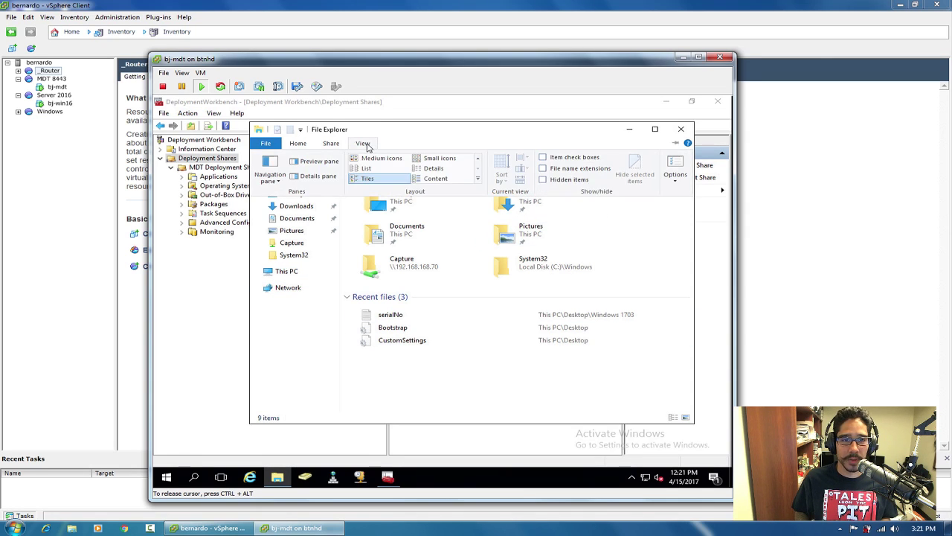
click(678, 165)
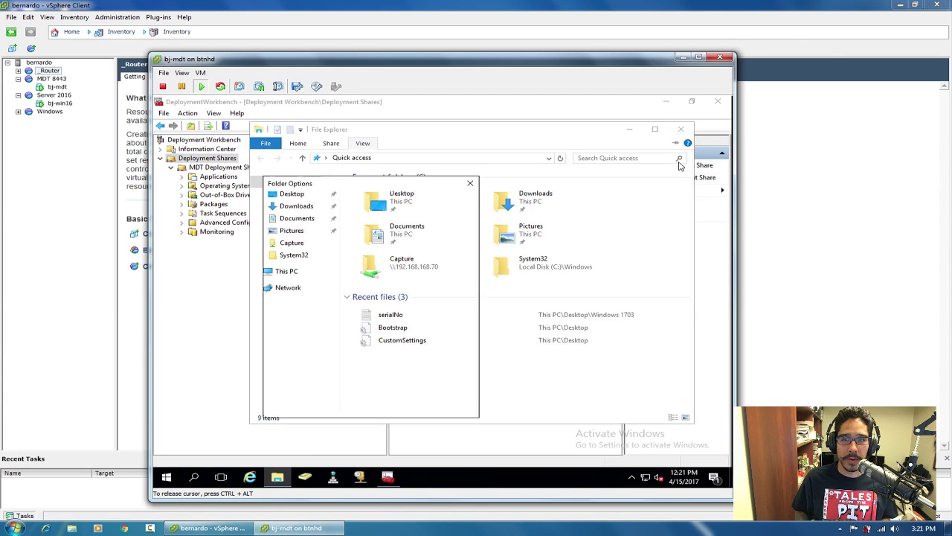
click(397, 217)
click(367, 234)
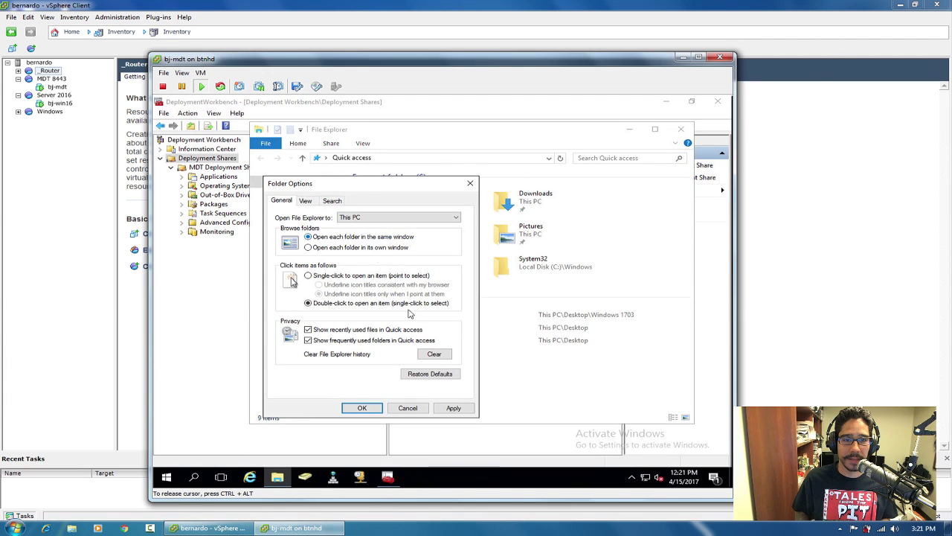
click(380, 408)
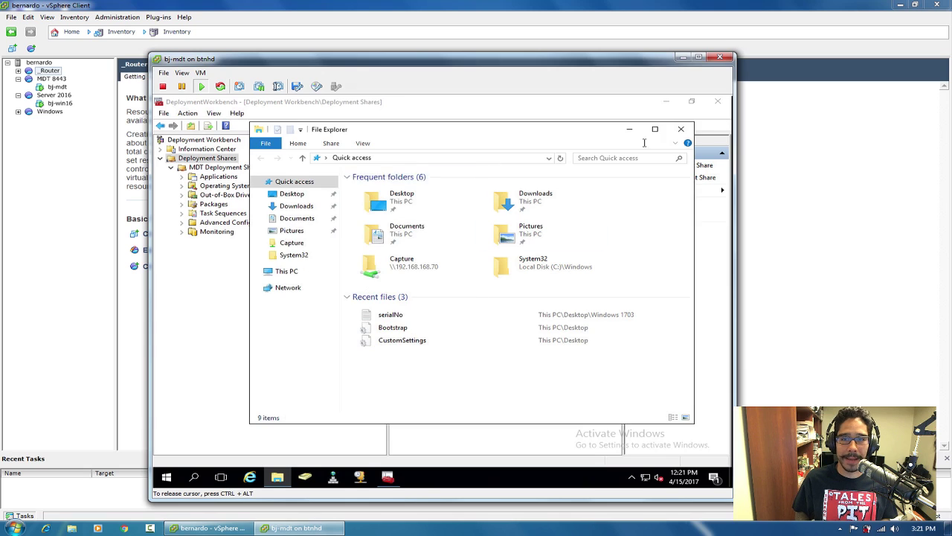
Browse C:\DeploymentShare's Applications, Backup and Operating Systems folders, then close Explorer.
click(681, 129)
click(280, 476)
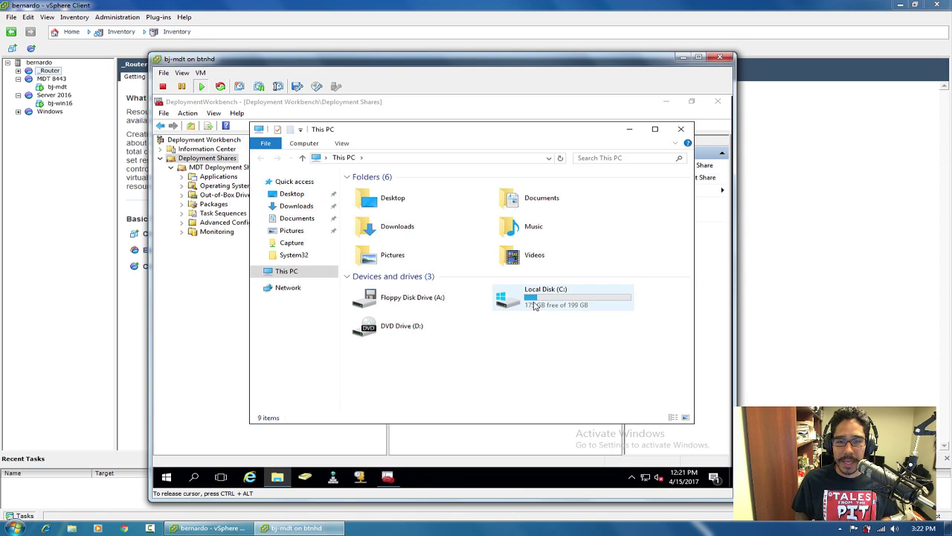
double_click(534, 304)
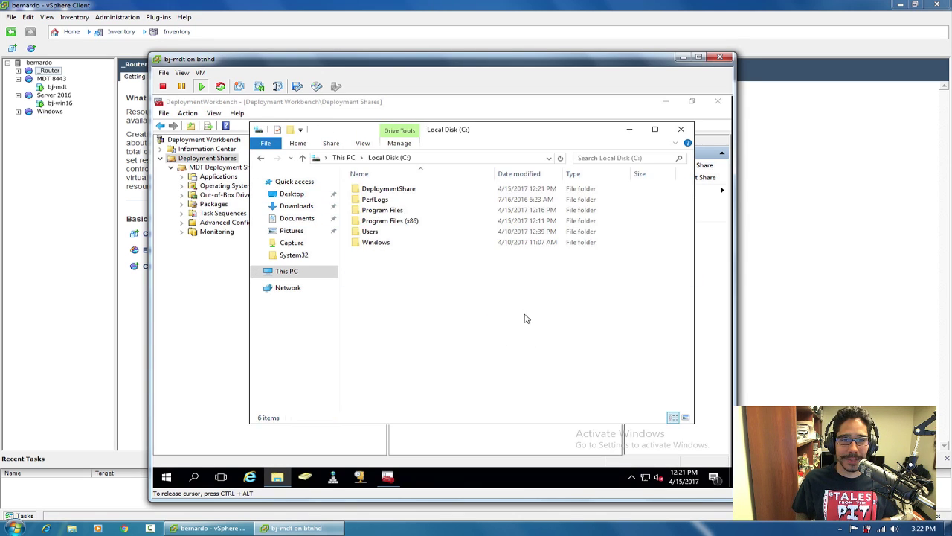
double_click(397, 189)
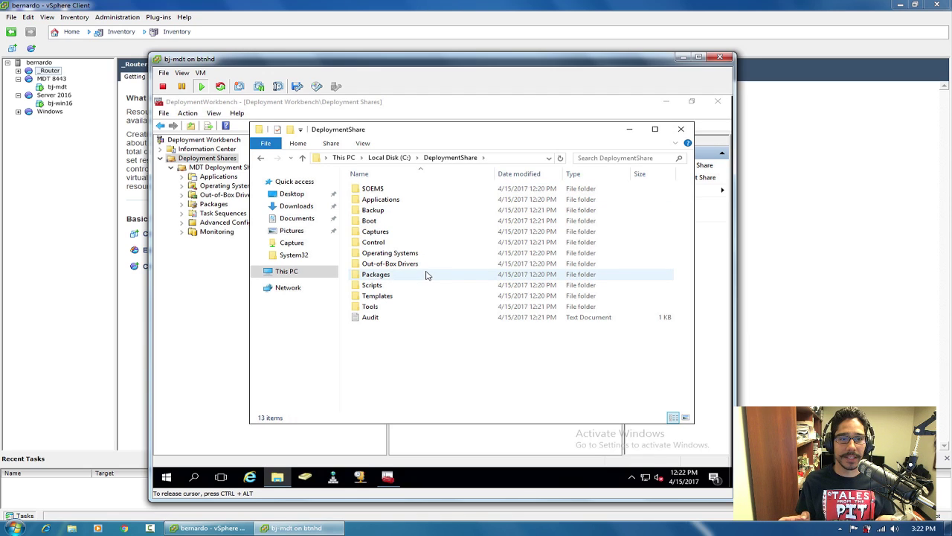
double_click(384, 199)
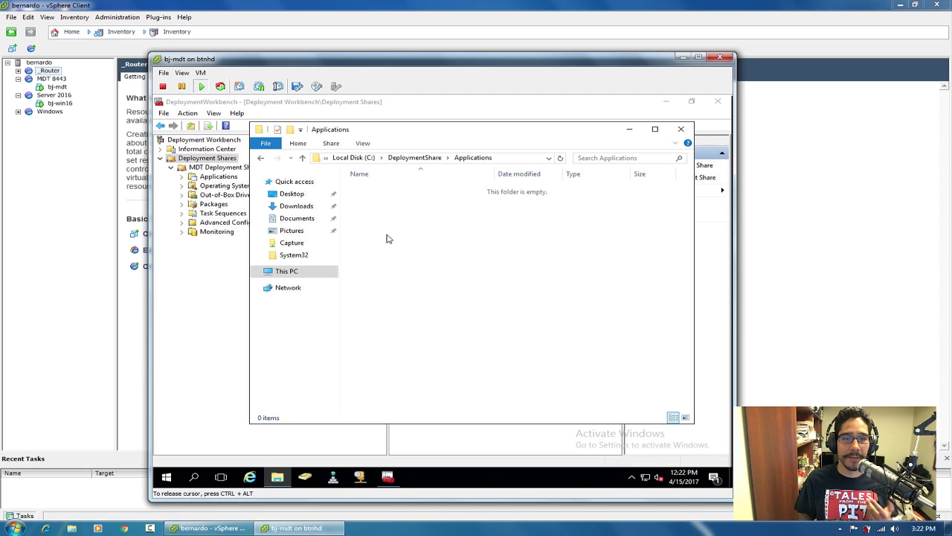
click(260, 157)
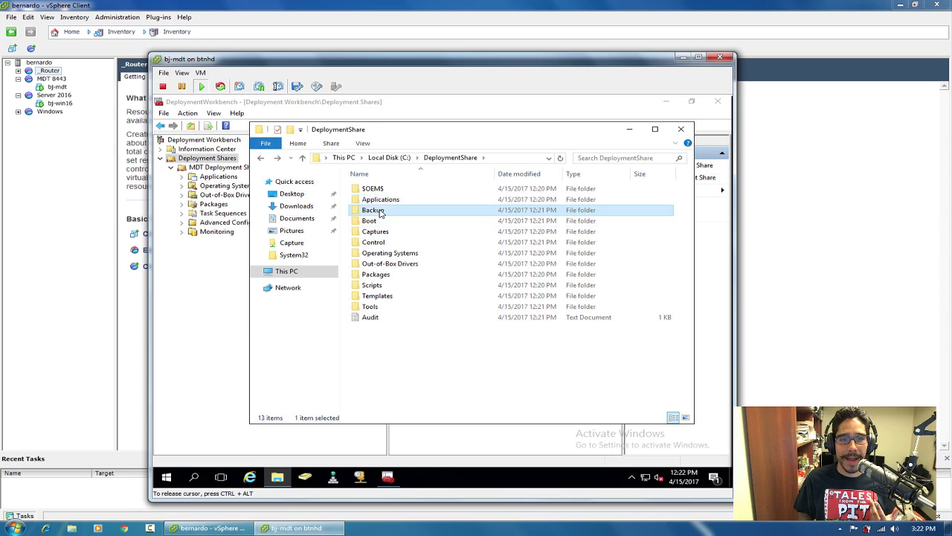
double_click(381, 212)
click(261, 158)
click(399, 255)
double_click(399, 254)
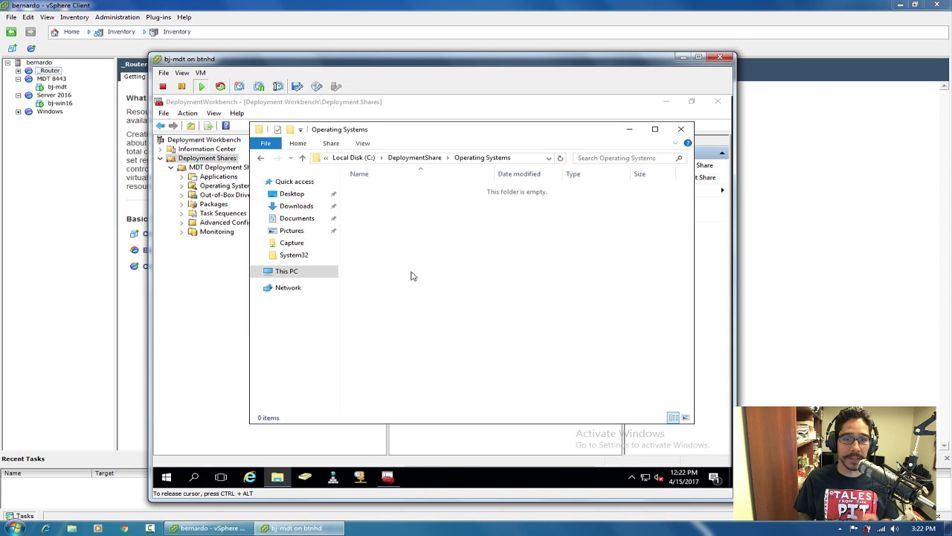
click(680, 131)
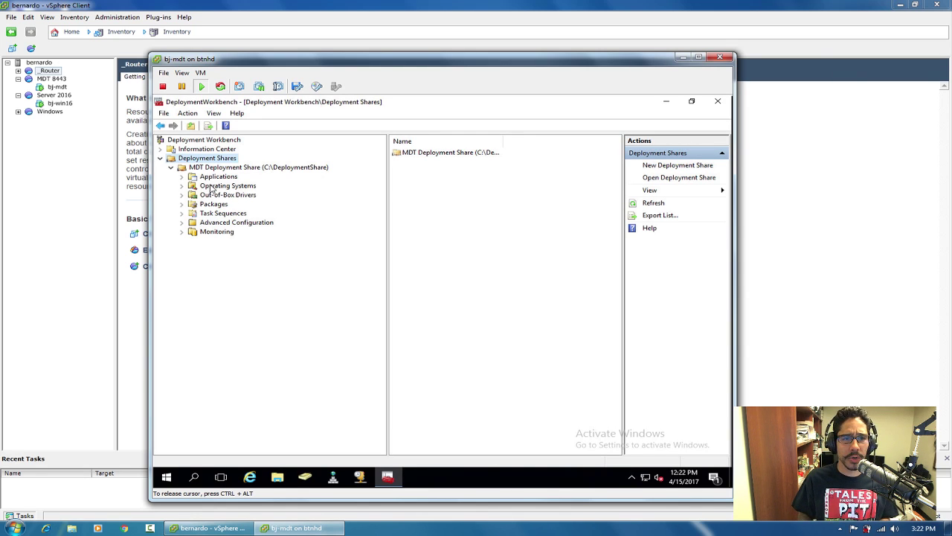
Mount the Windows 10 ISO from the Windows 1703 folder and verify it as DVD Drive (E:).
click(666, 101)
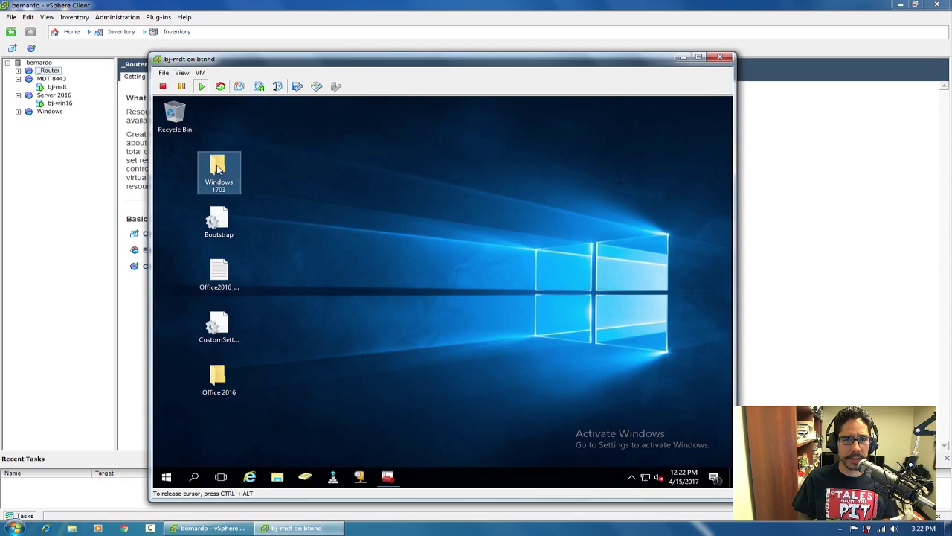
double_click(219, 169)
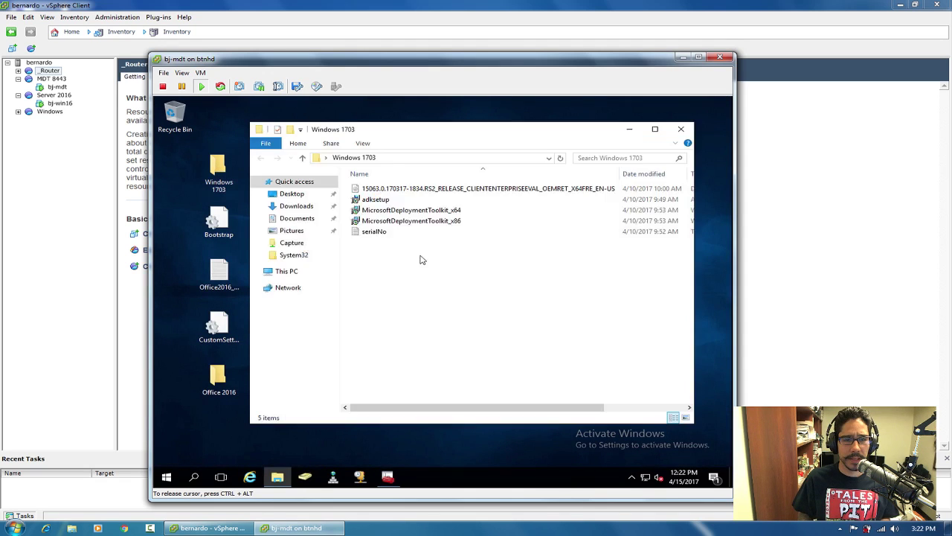
click(402, 191)
right_click(403, 191)
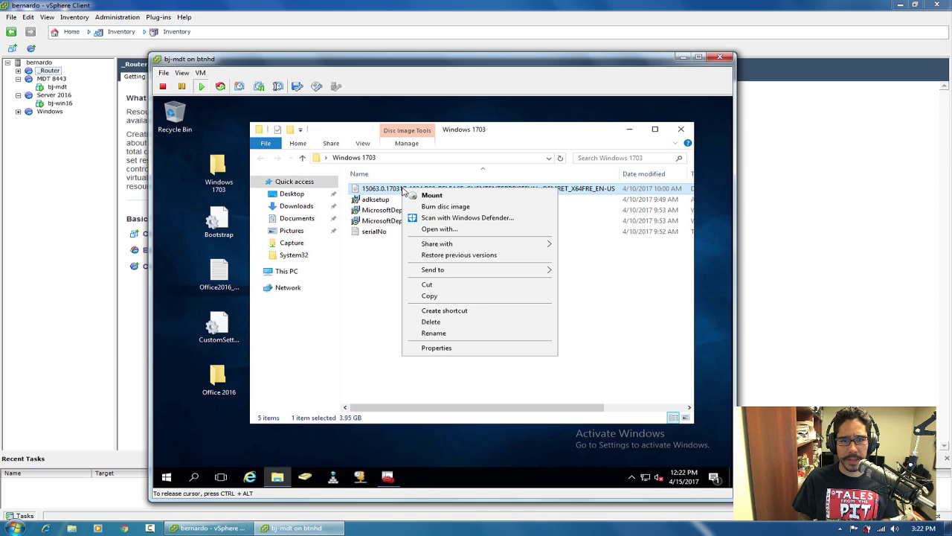
click(439, 196)
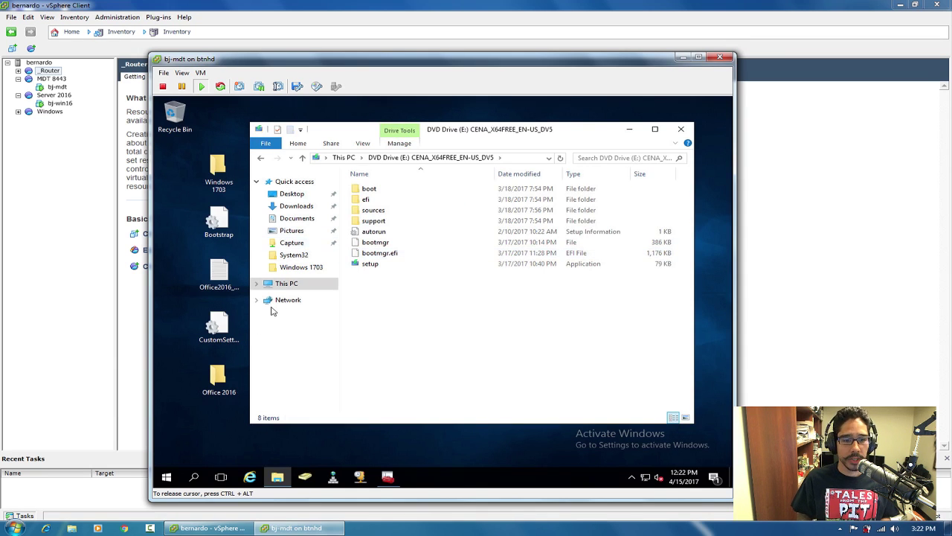
click(284, 284)
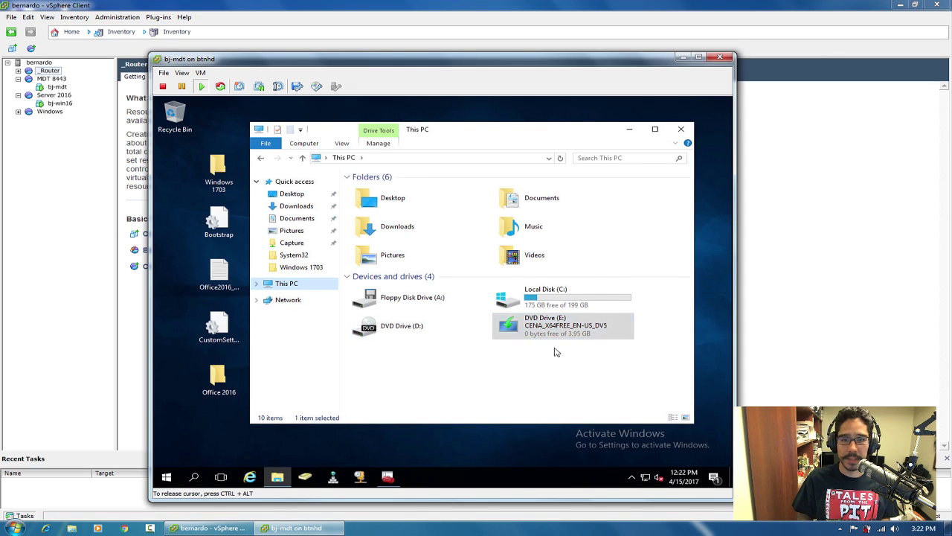
click(683, 131)
click(388, 476)
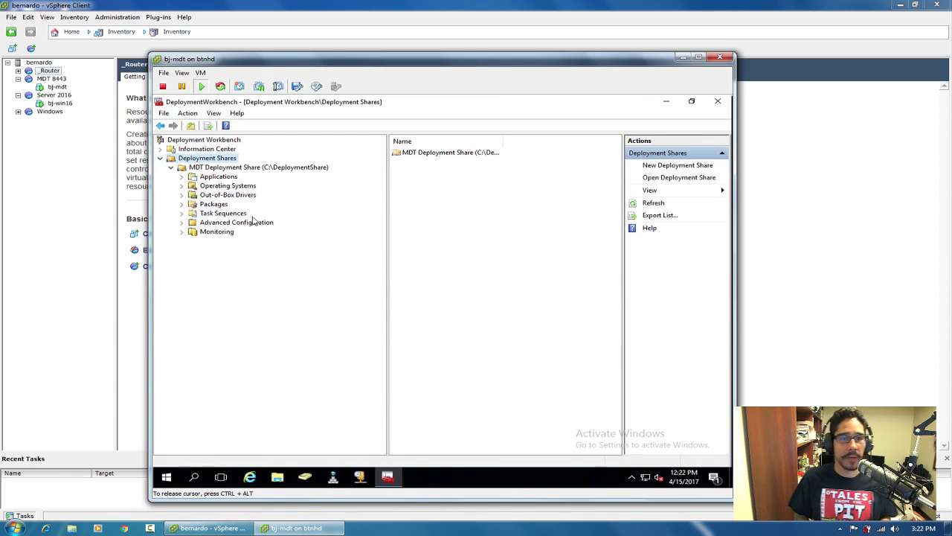
Create a folder named 'Windows 10 1703 x64' under Operating Systems.
right_click(237, 191)
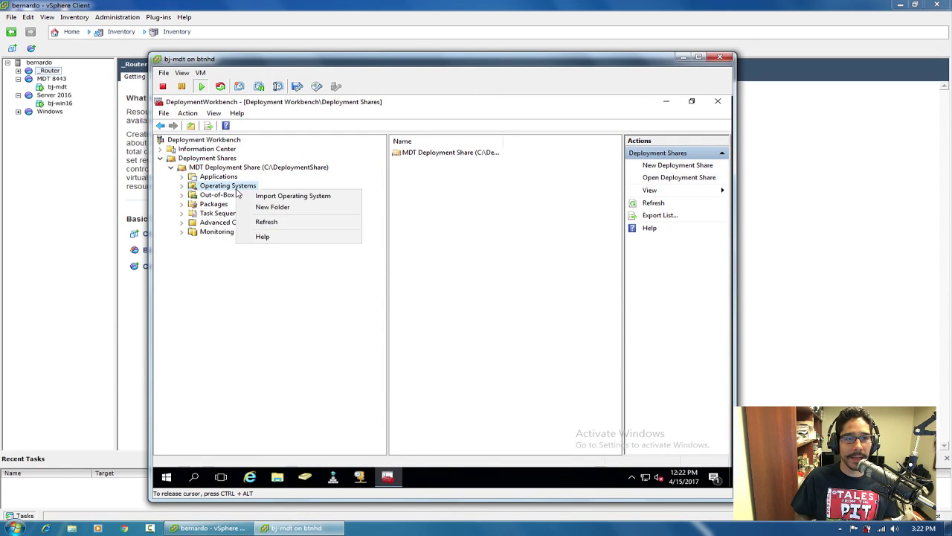
click(270, 208)
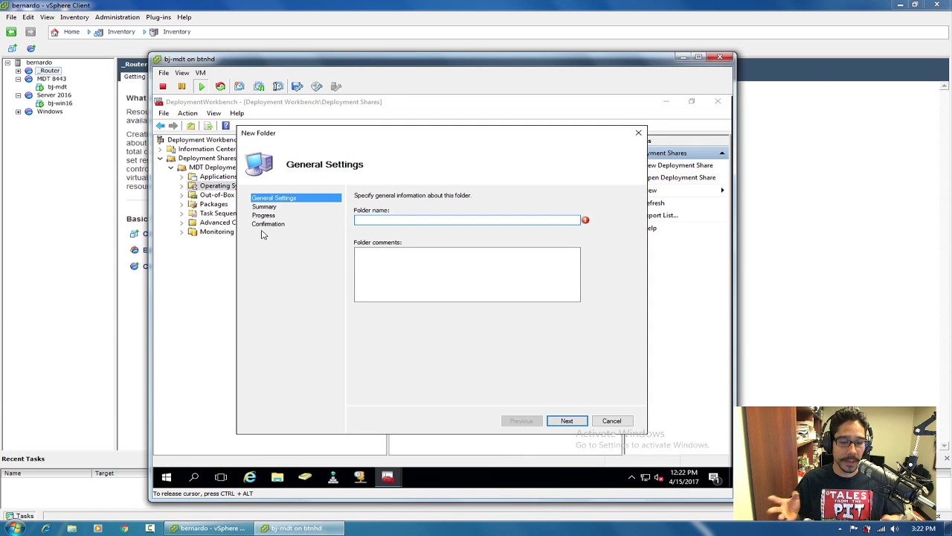
text(W)
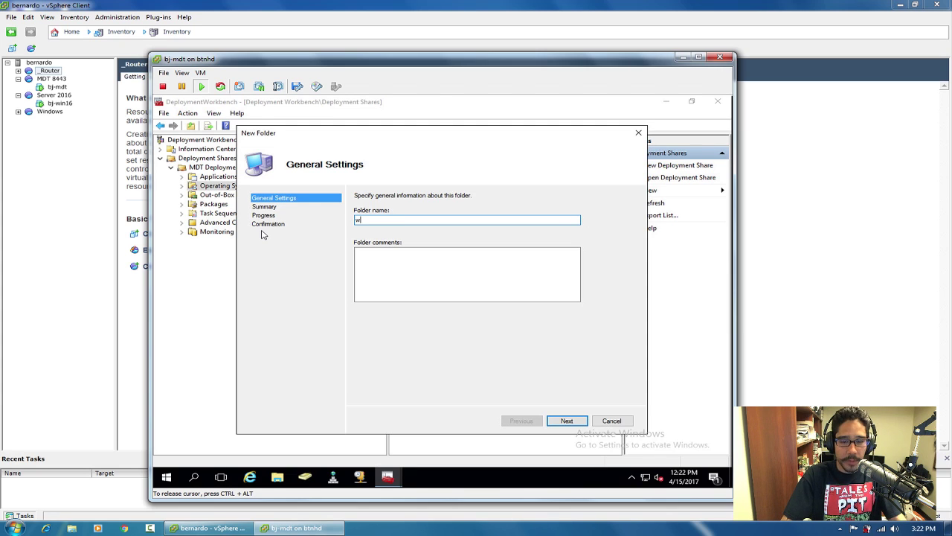
key(BackSpace)
text(Windows 10 )
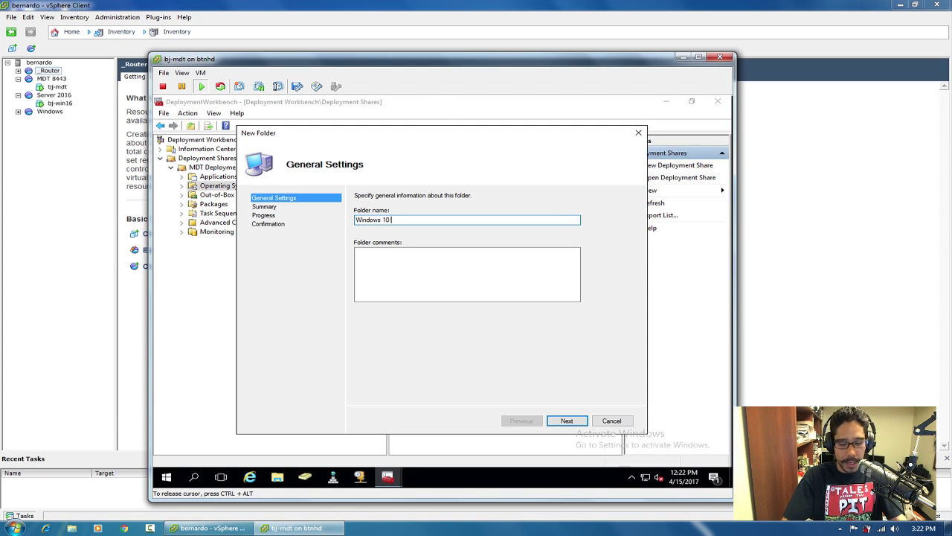
text(1702)
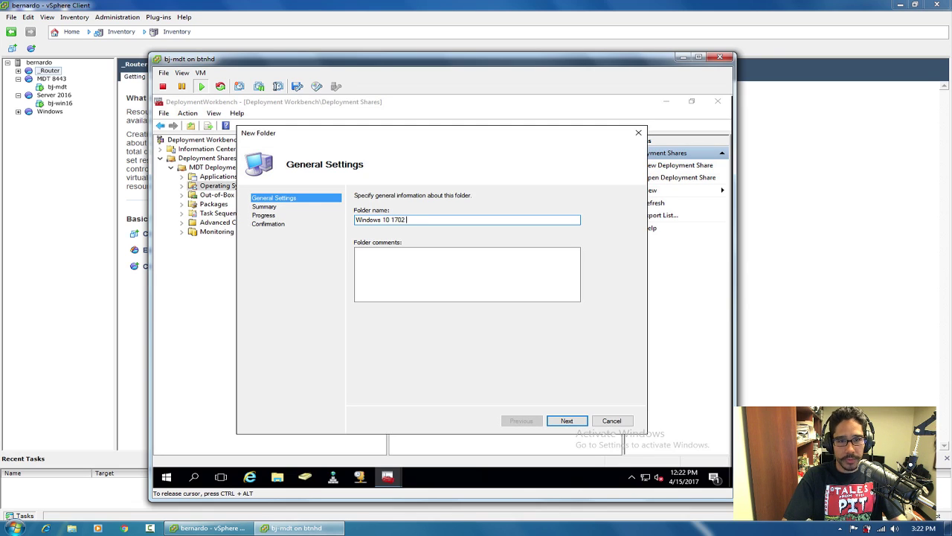
key(BackSpace)
text(3)
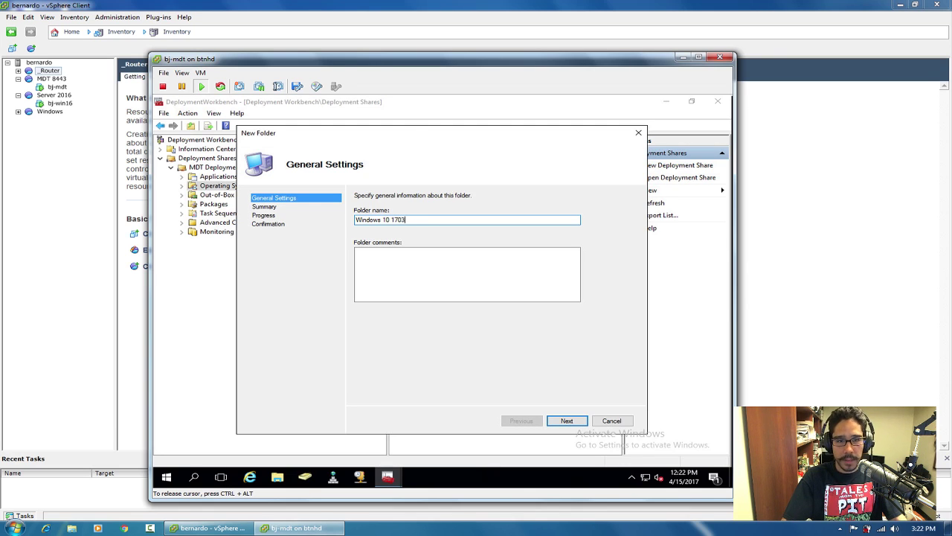
text( x64)
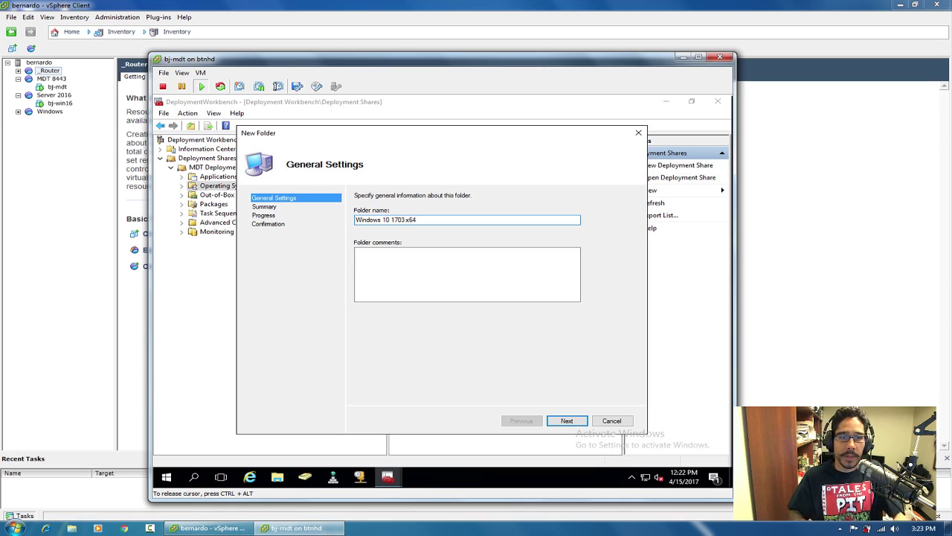
click(566, 422)
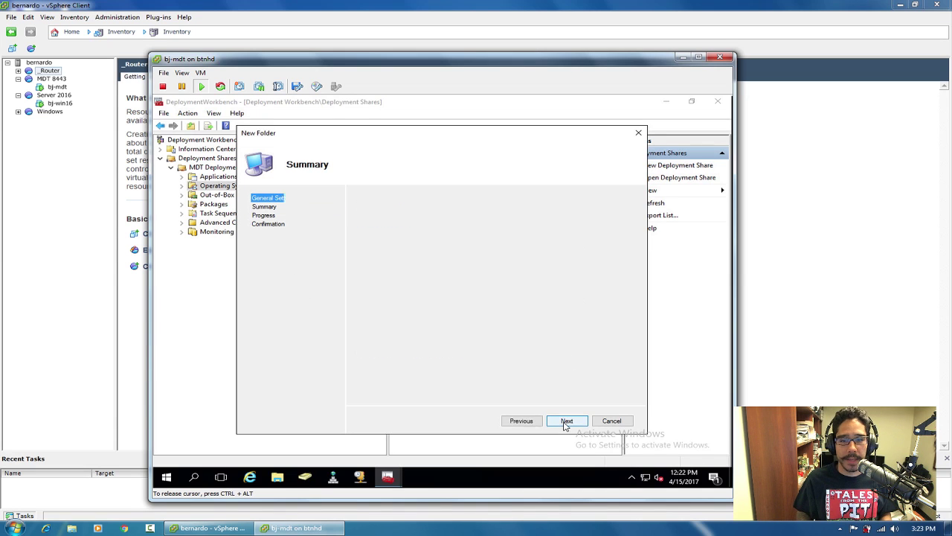
click(566, 422)
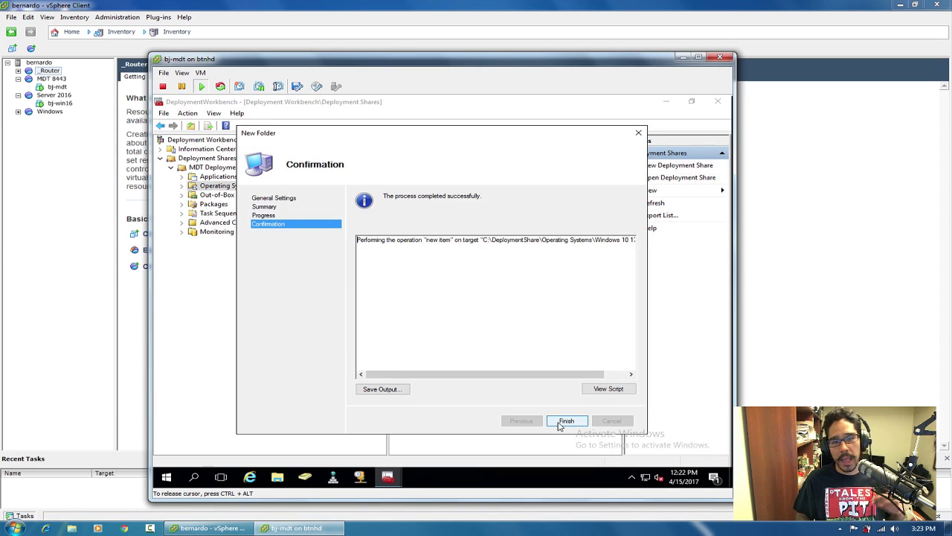
click(565, 422)
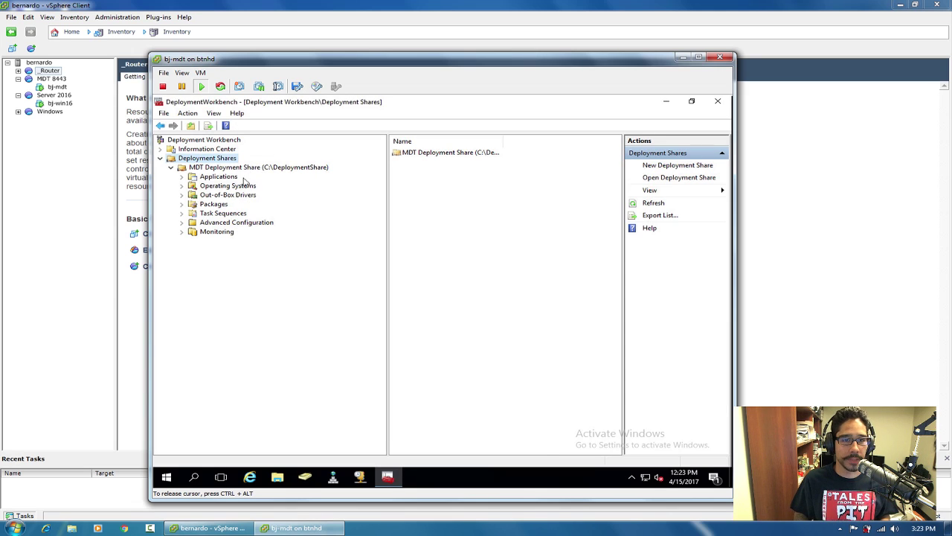
Start Import Operating System on the Windows 10 1703 x64 folder under Operating Systems.
click(181, 192)
click(246, 187)
click(253, 194)
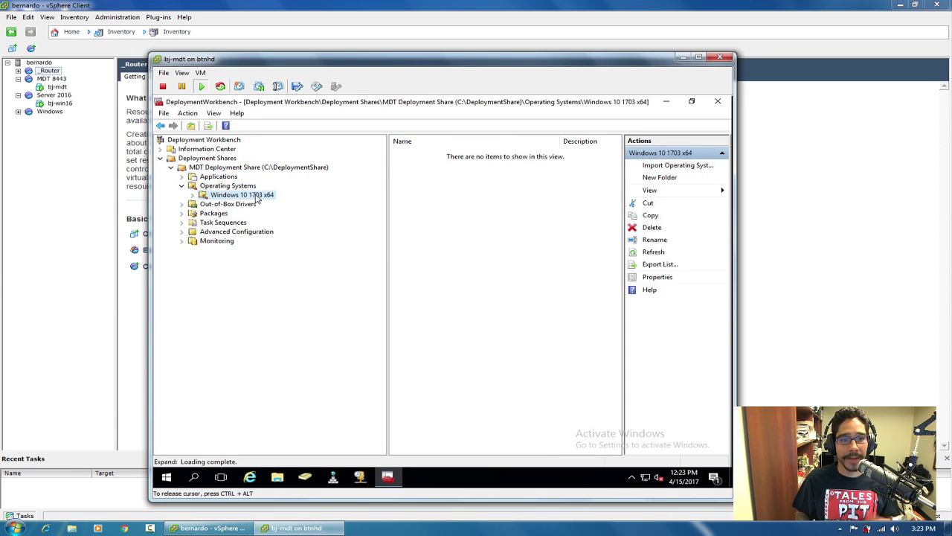
right_click(255, 196)
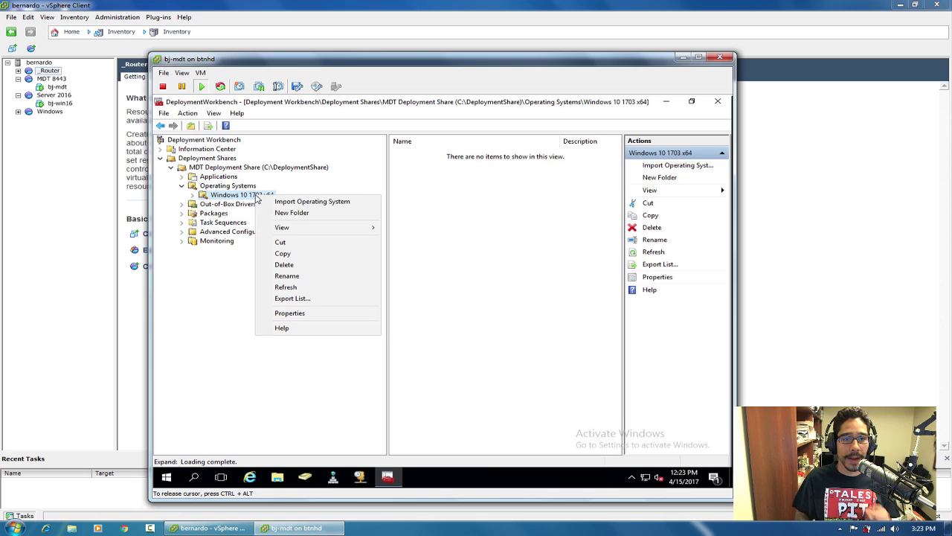
click(290, 204)
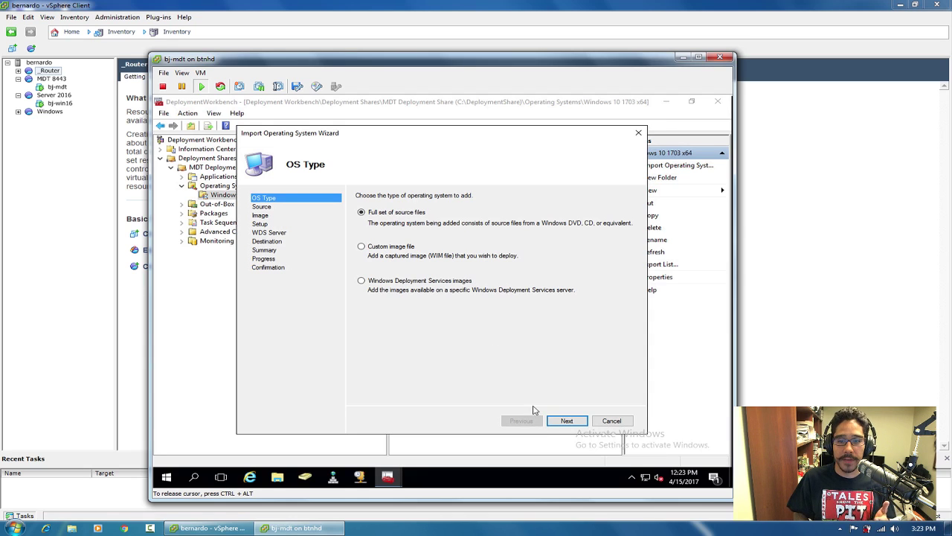
Use the full source files on DVD Drive (E:) as the OS import source.
click(563, 422)
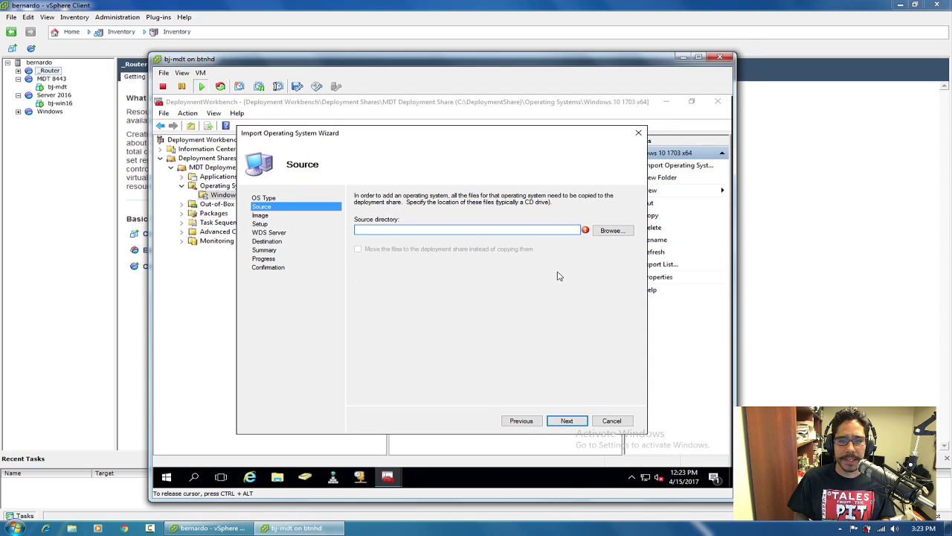
click(613, 231)
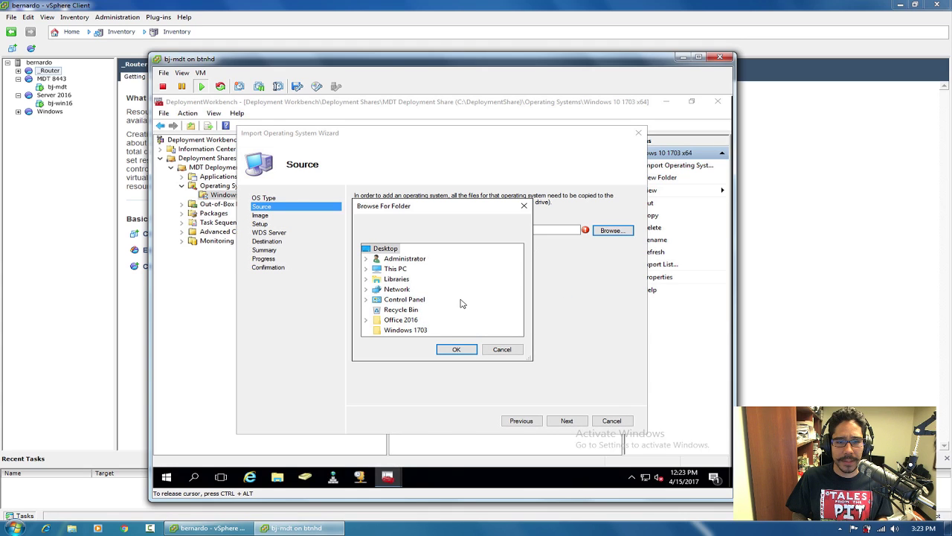
double_click(396, 268)
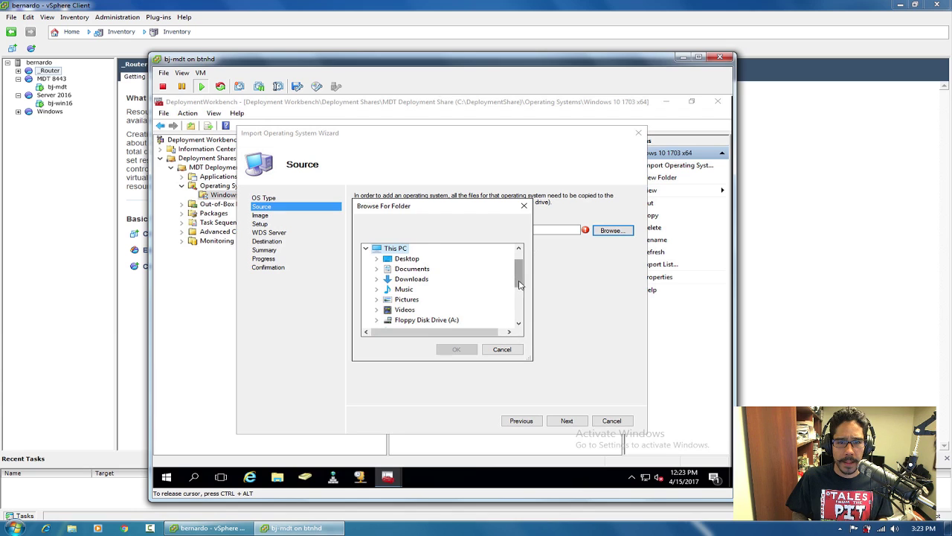
drag(520, 281, 520, 296)
double_click(455, 299)
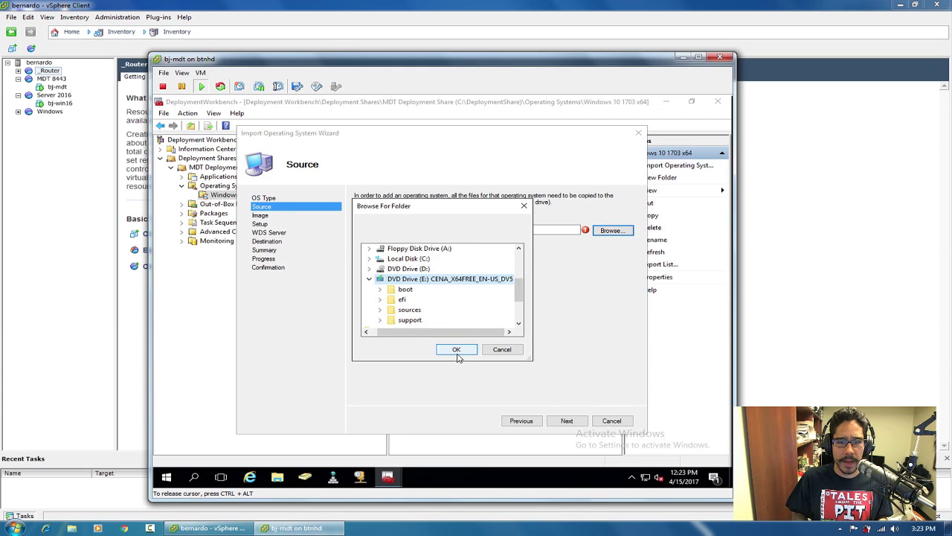
click(458, 354)
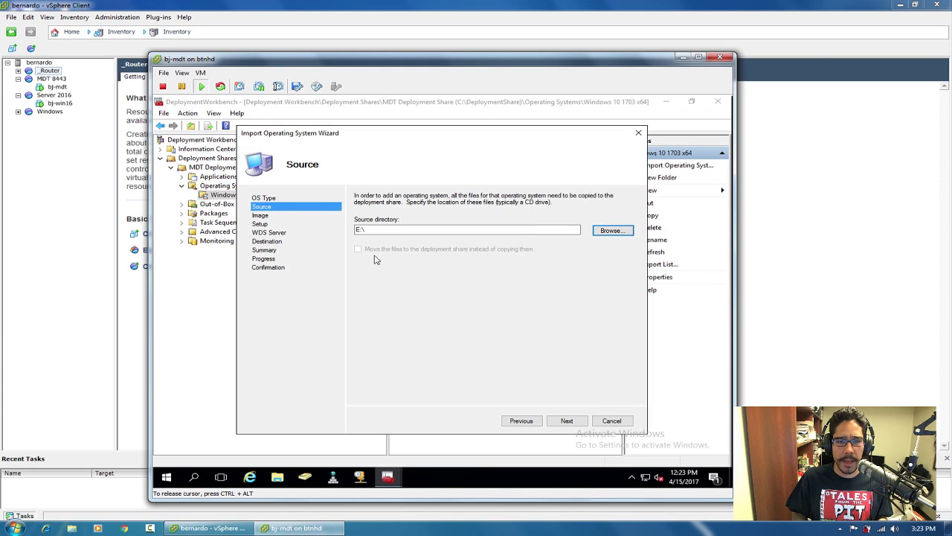
Keep the default destination name and start copying the OS into the deployment share.
click(566, 420)
click(506, 222)
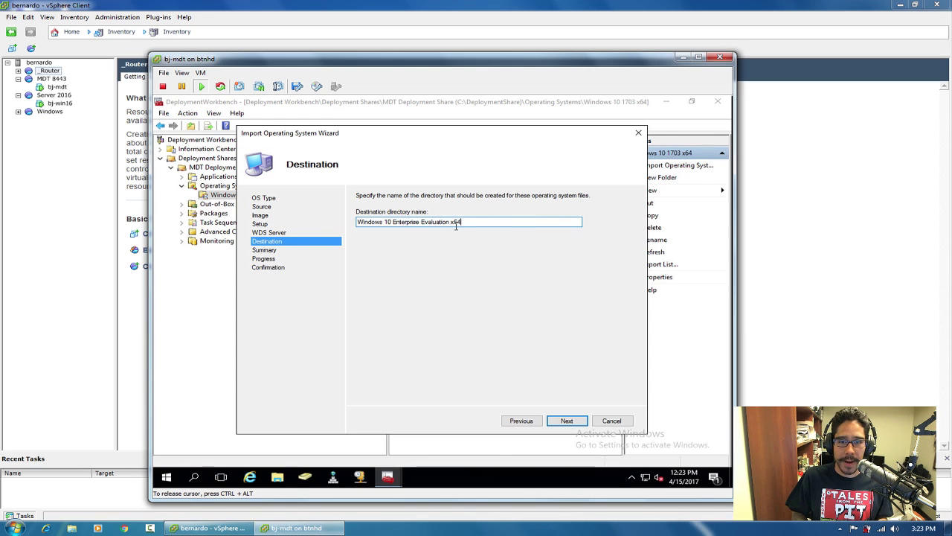
click(565, 421)
click(566, 421)
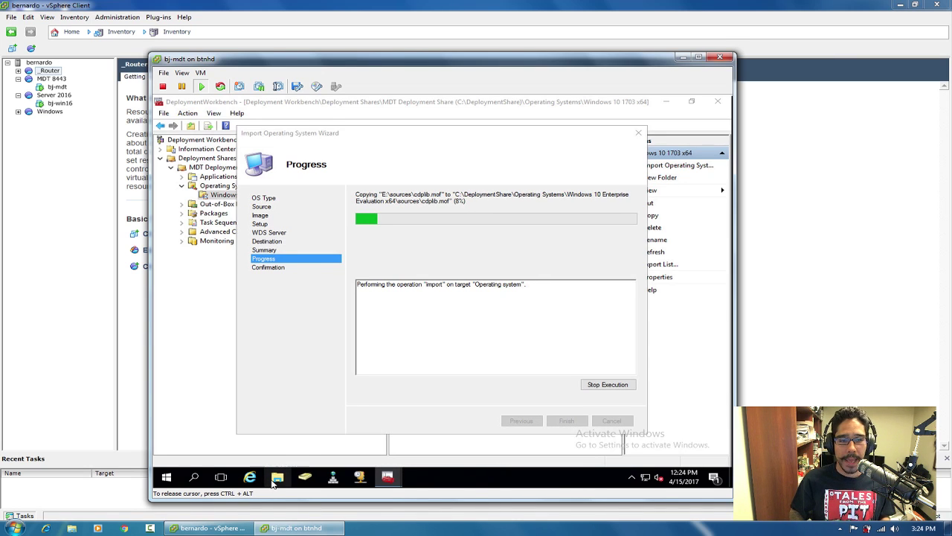
click(275, 479)
double_click(536, 307)
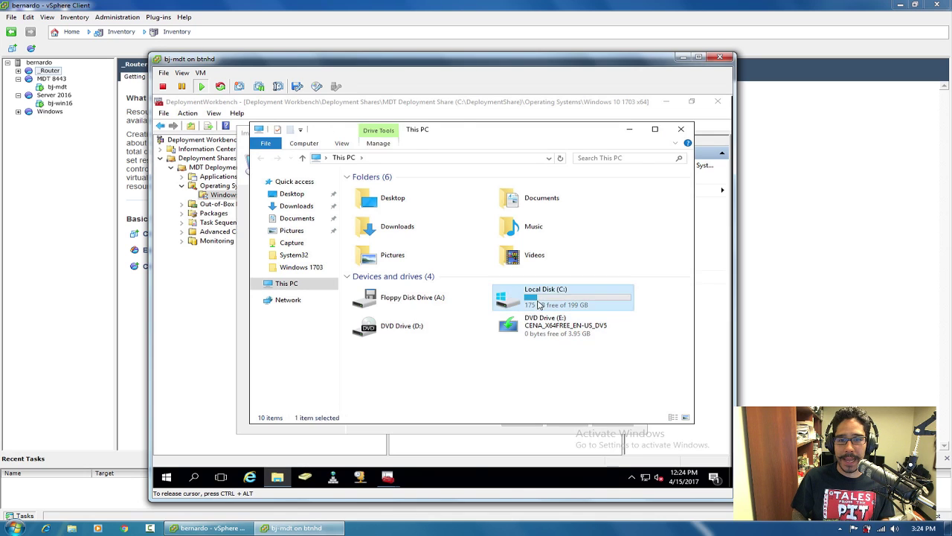
double_click(388, 191)
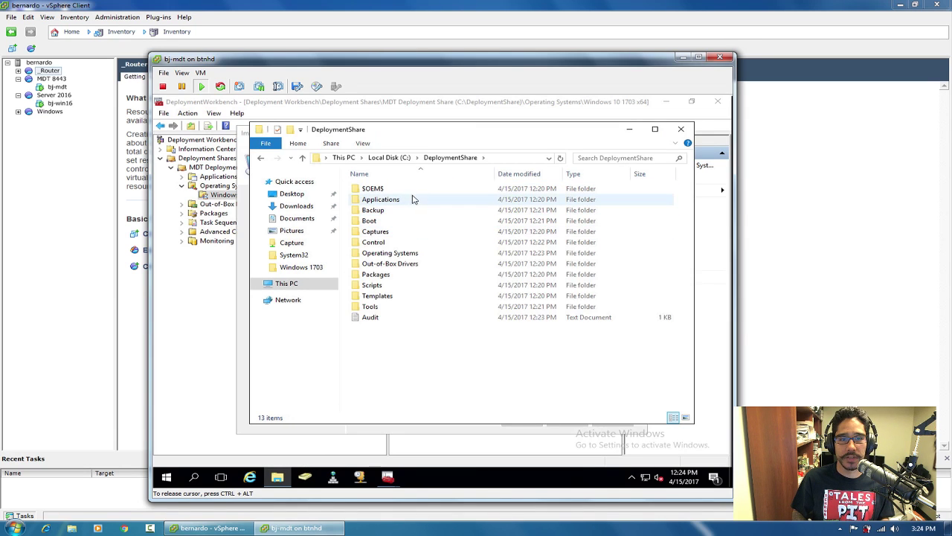
double_click(399, 253)
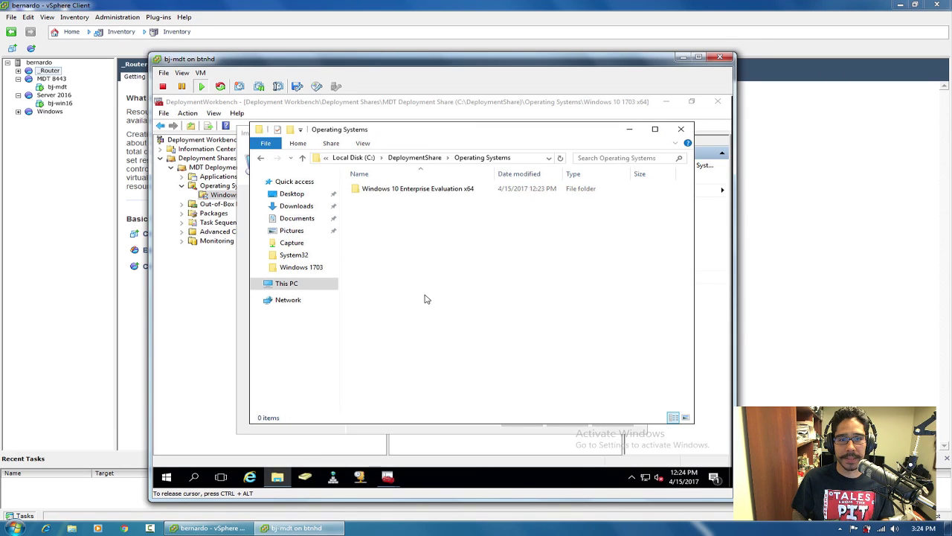
double_click(409, 192)
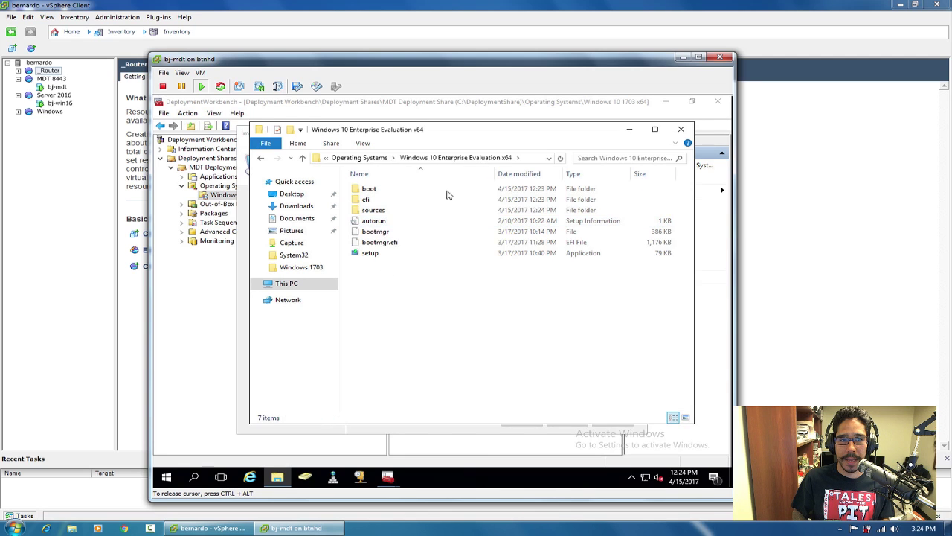
click(681, 131)
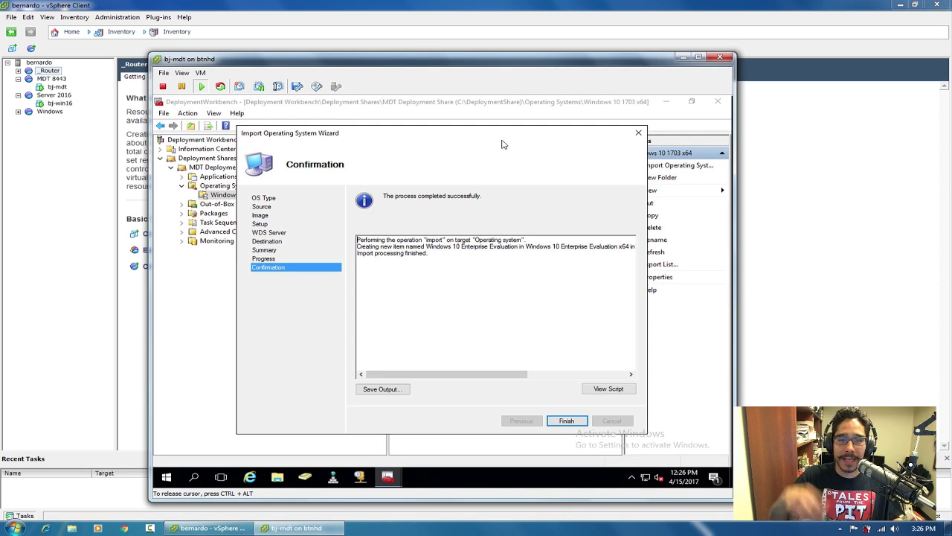
Close the finished import wizard, widen the list pane, and show the empty Out-of-Box Drivers folder.
click(567, 420)
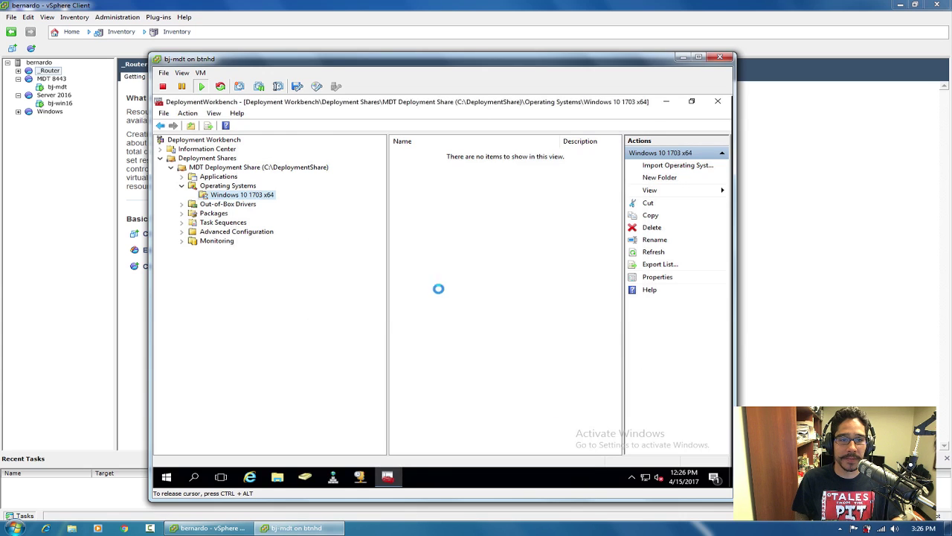
drag(386, 216, 333, 216)
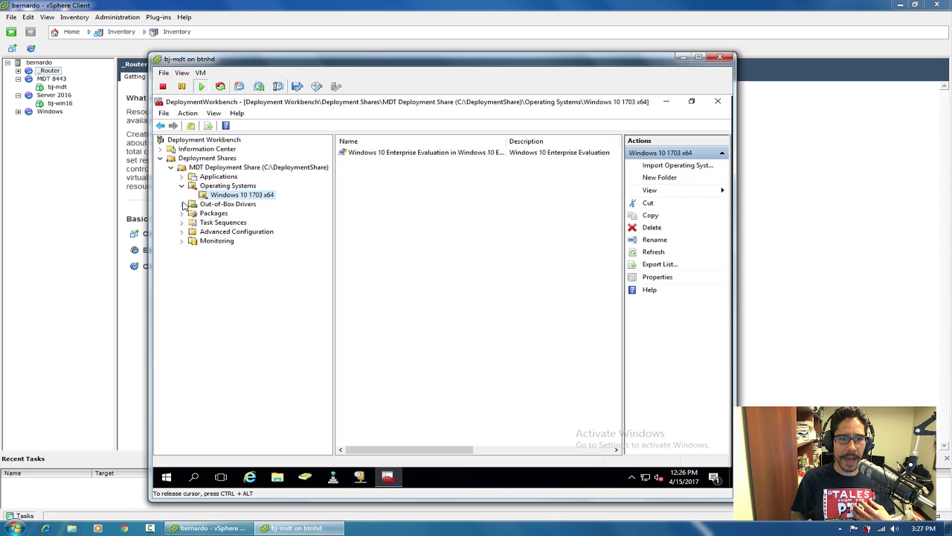
click(220, 206)
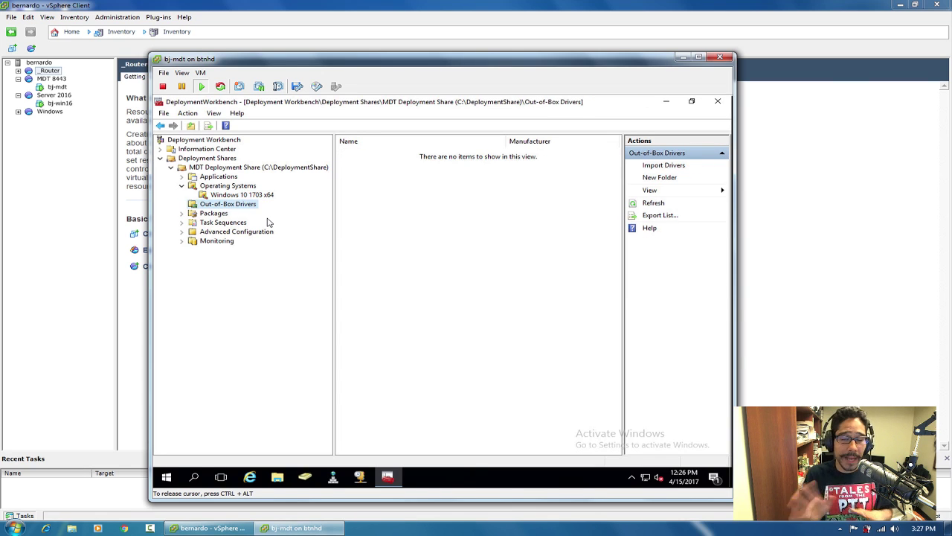
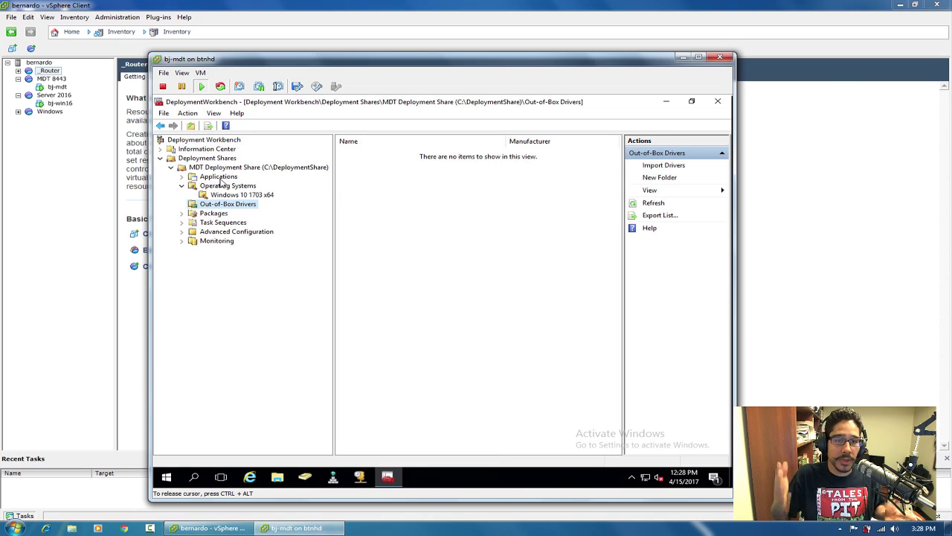
Check that the Windows 10 1703 x64 image's build is 10.0.15063.0, then show the desktop.
click(258, 194)
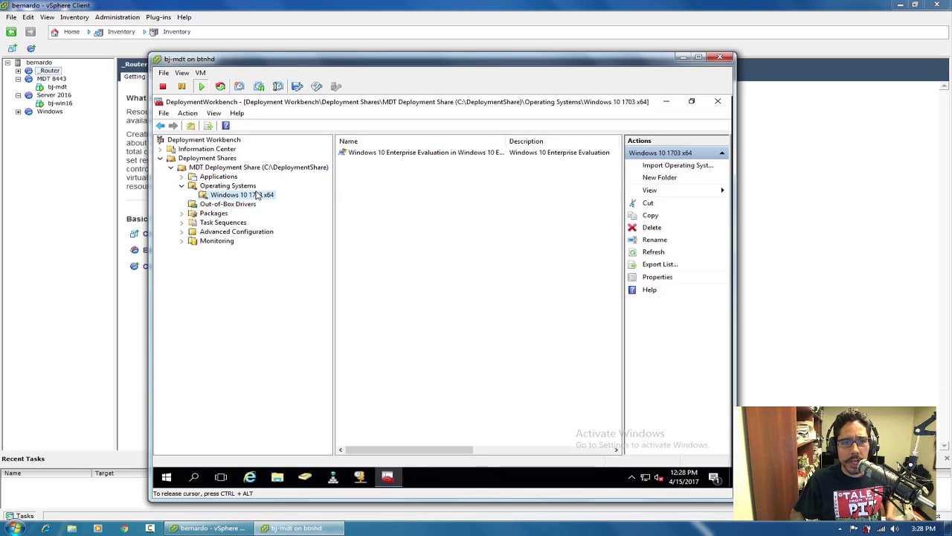
double_click(409, 153)
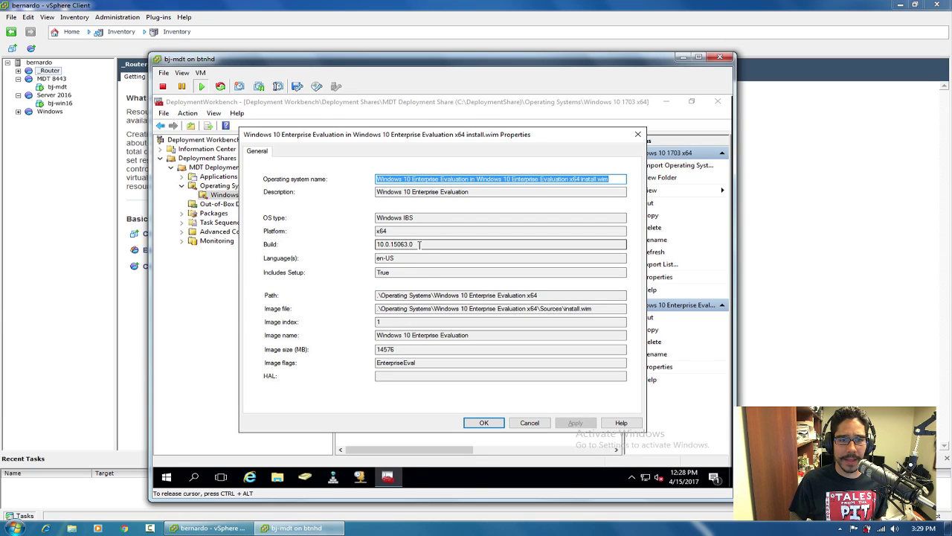
drag(420, 244, 378, 244)
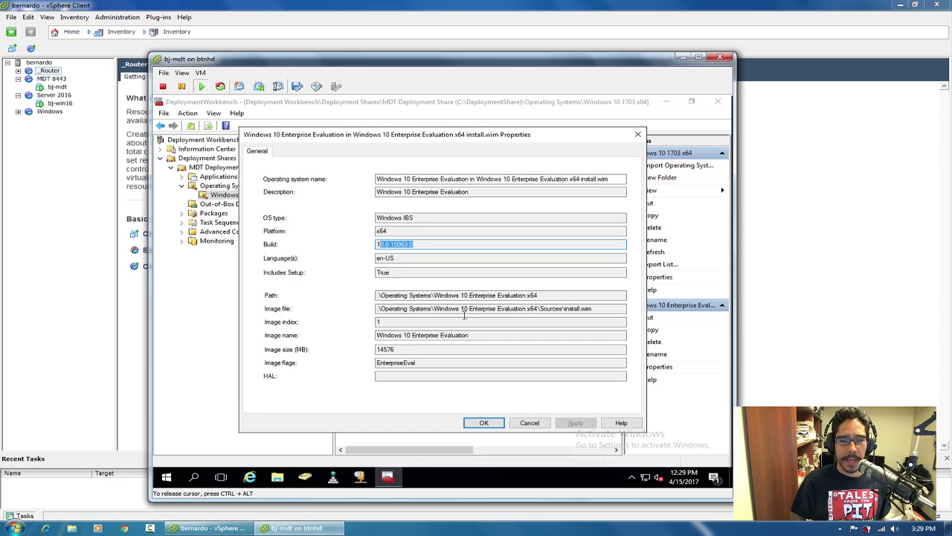
click(487, 422)
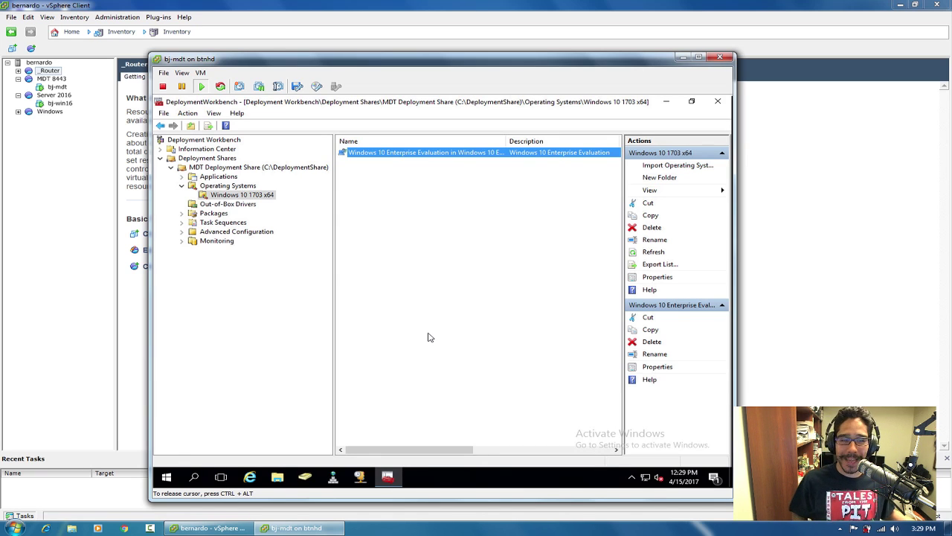
click(948, 528)
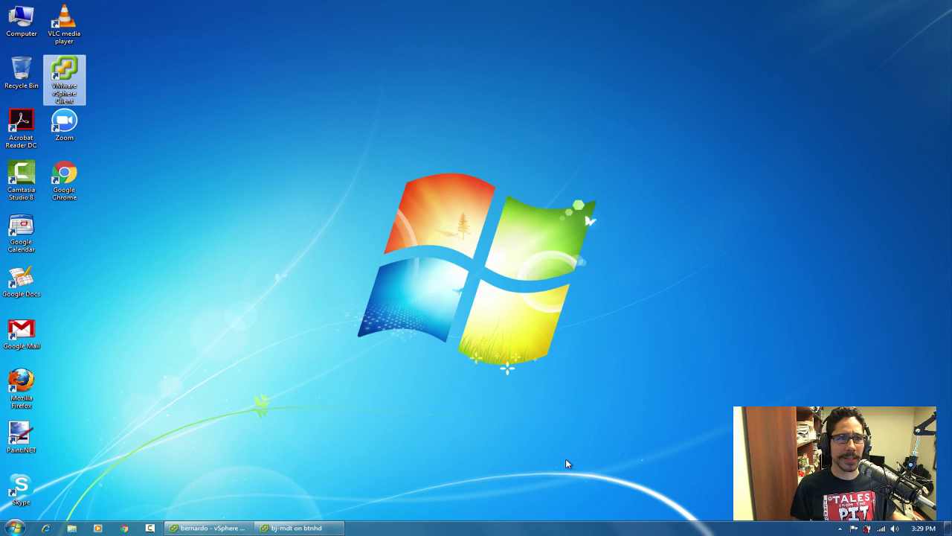
Return to the bj-mdt VM console and select the empty Out-of-Box Drivers folder.
click(210, 527)
click(316, 527)
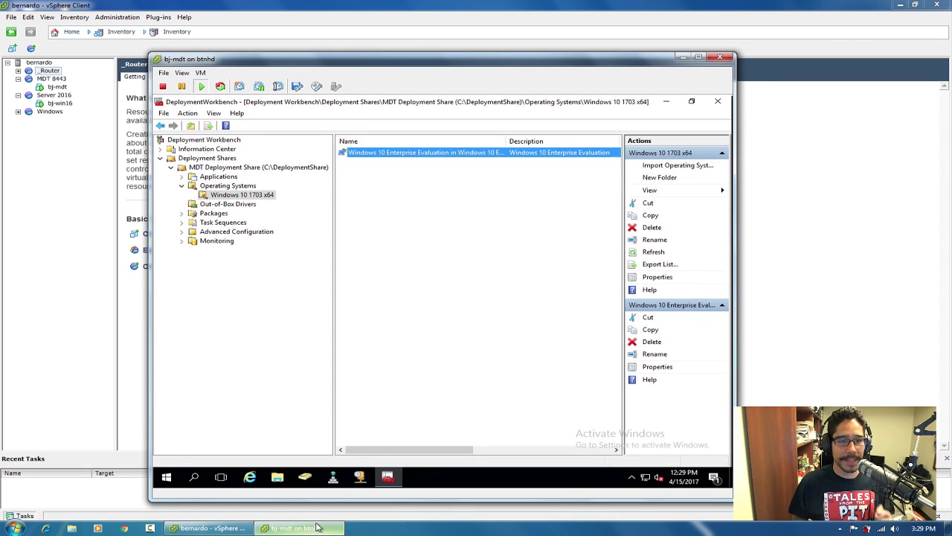
click(316, 527)
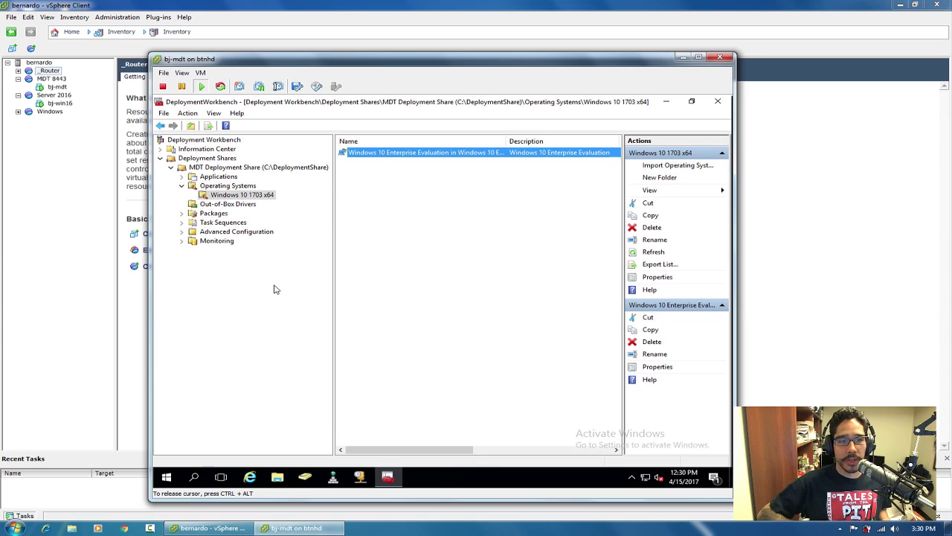
click(240, 206)
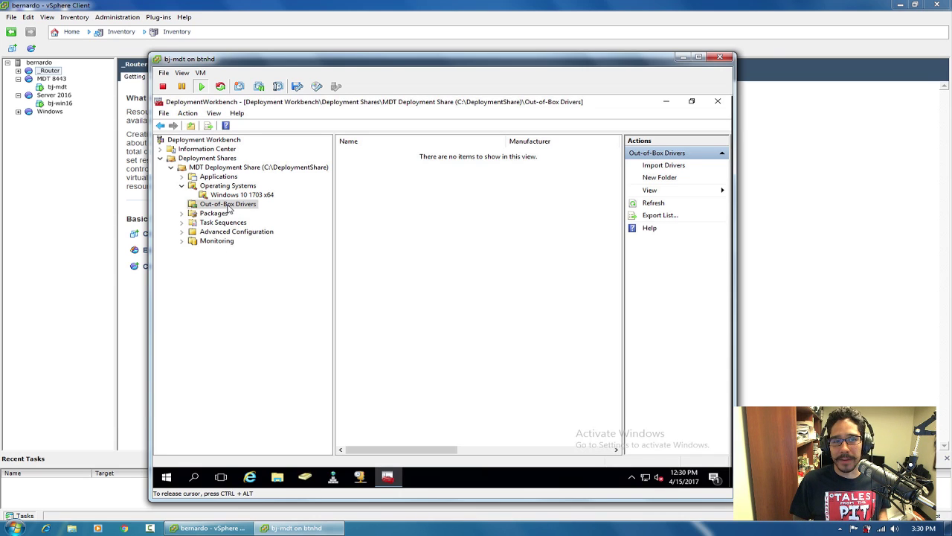
Show the empty Applications folder and eject DVD Drive (E:) from File Explorer.
click(209, 214)
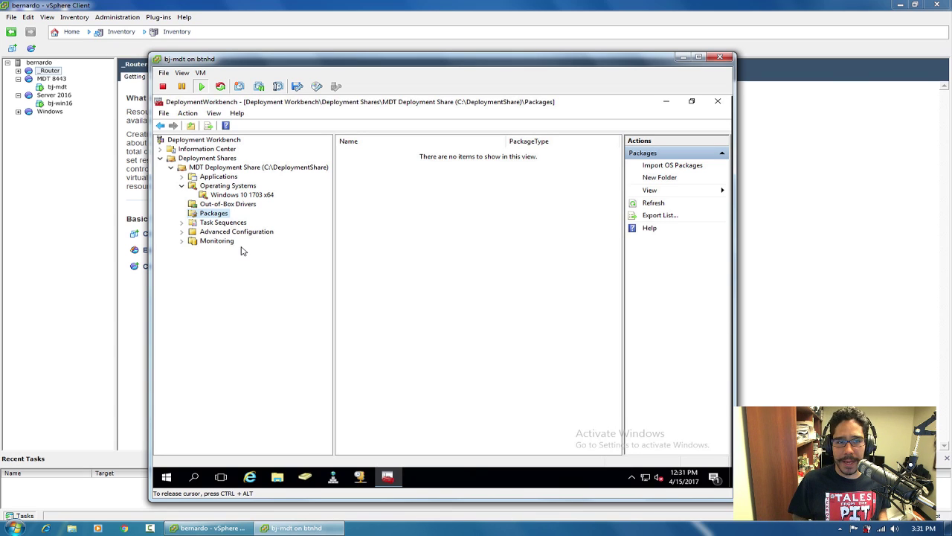
click(218, 177)
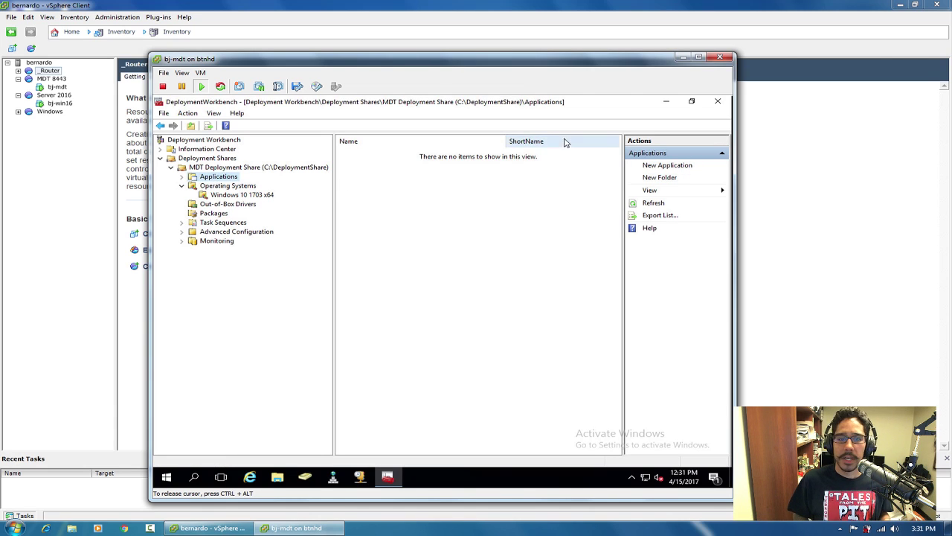
click(277, 478)
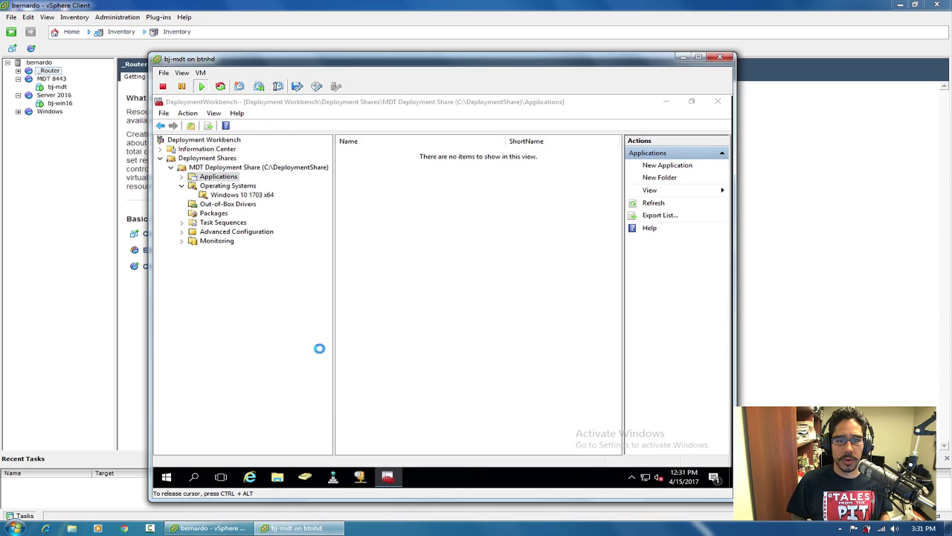
click(552, 322)
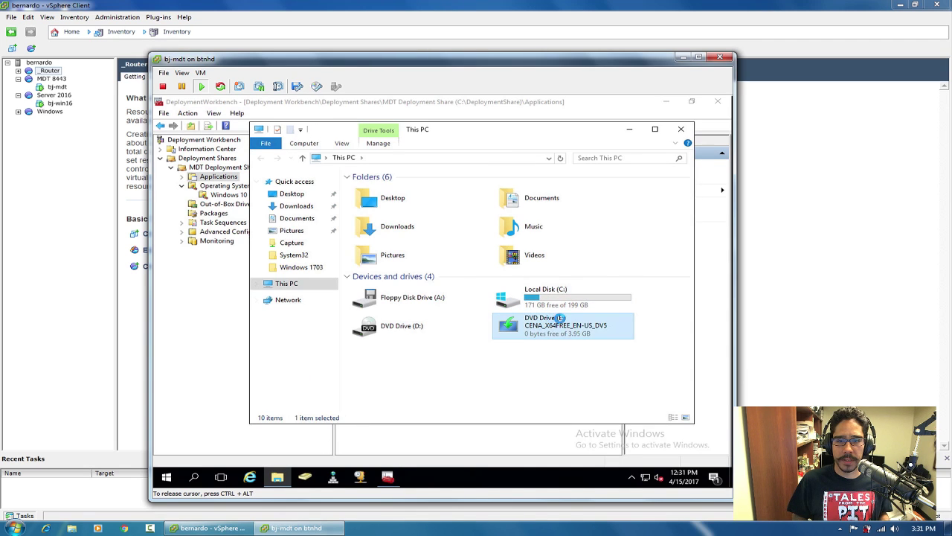
right_click(552, 322)
click(580, 401)
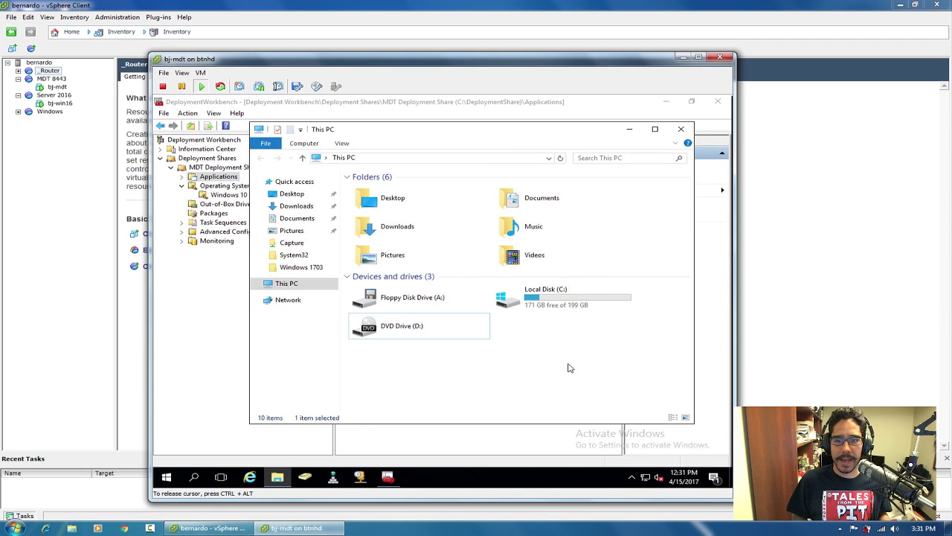
click(681, 131)
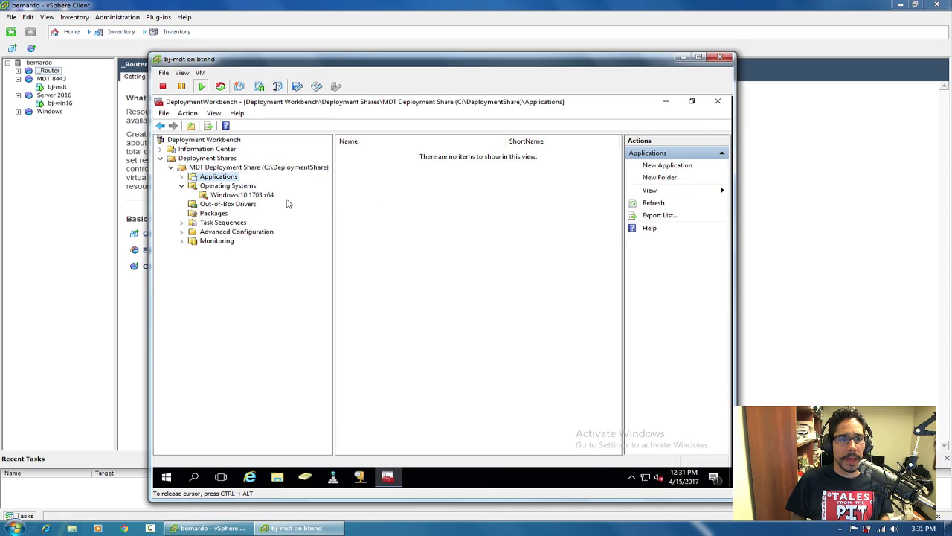
Create an 'Office 2016' folder under Applications and expand Applications to show it.
right_click(225, 178)
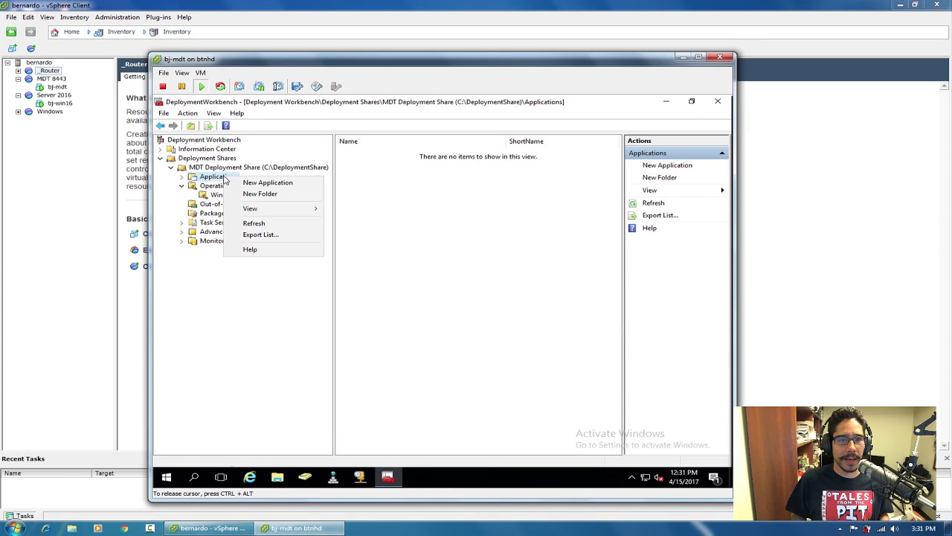
click(265, 193)
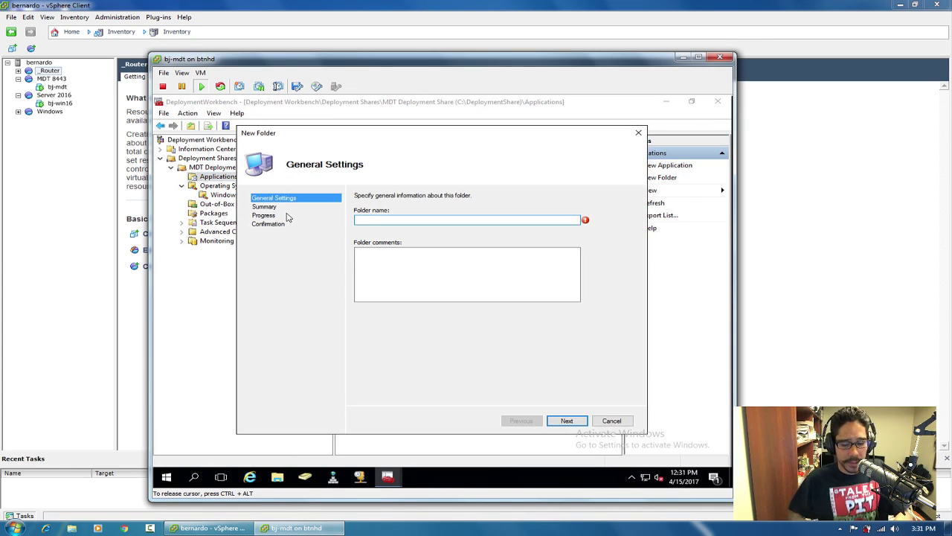
text(Offic)
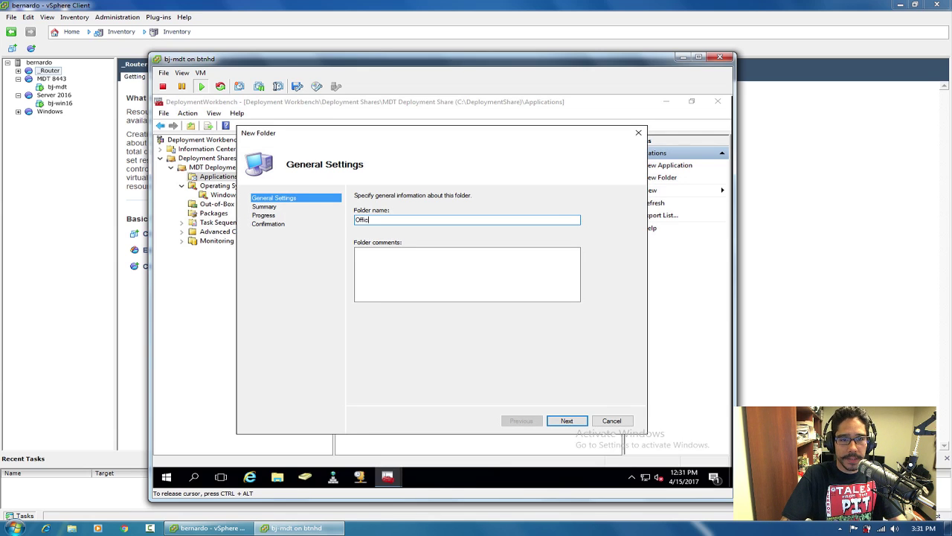
text(e 2016)
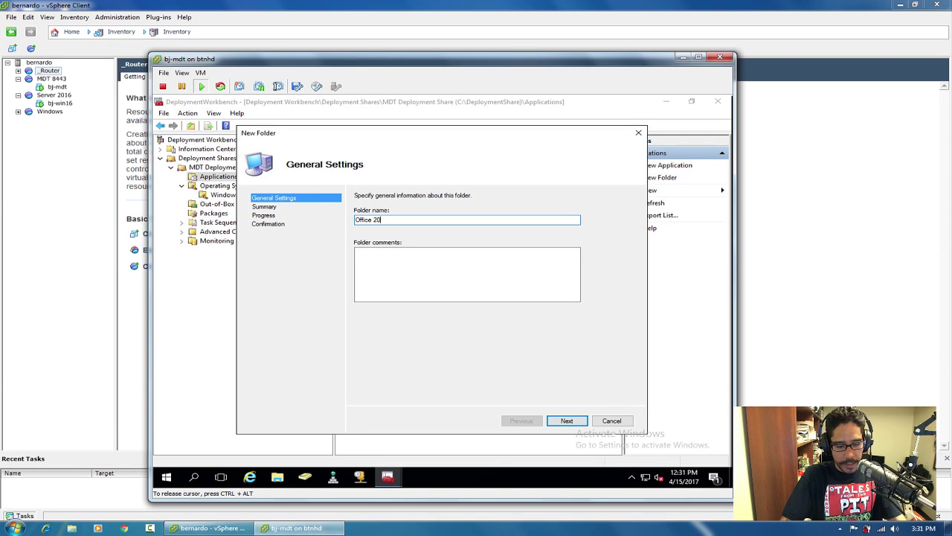
click(565, 424)
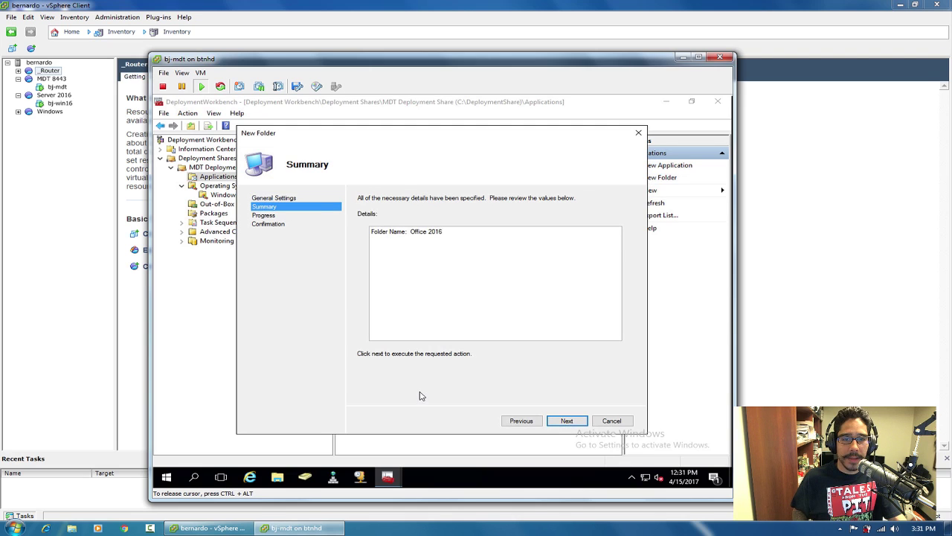
click(574, 424)
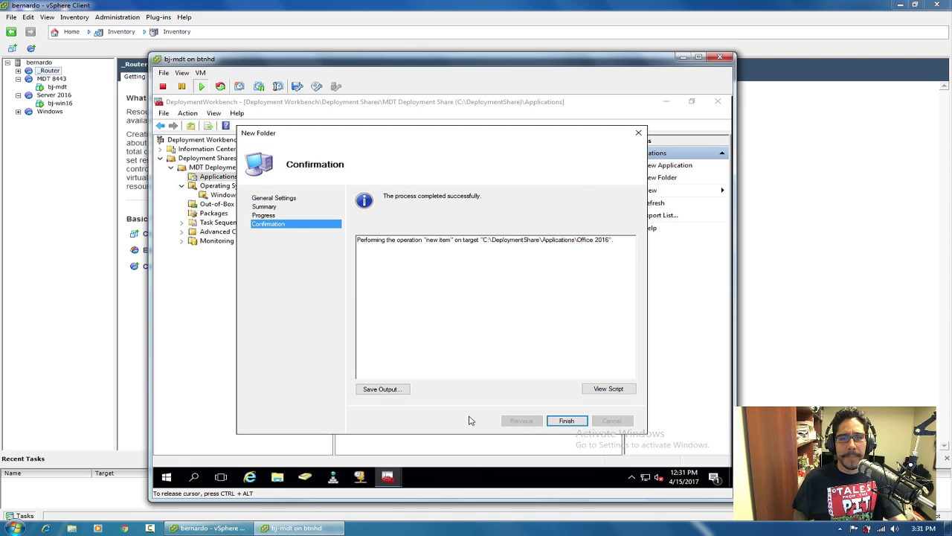
click(566, 421)
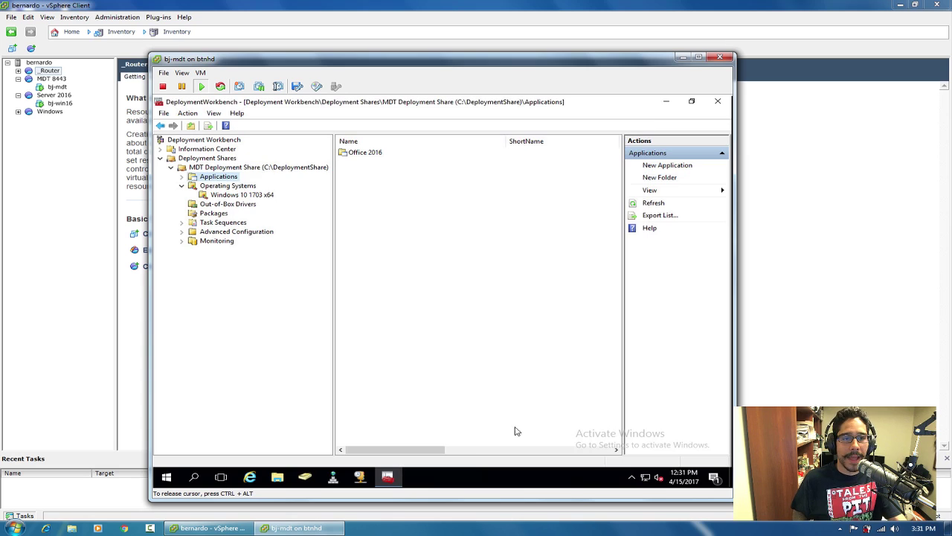
click(181, 177)
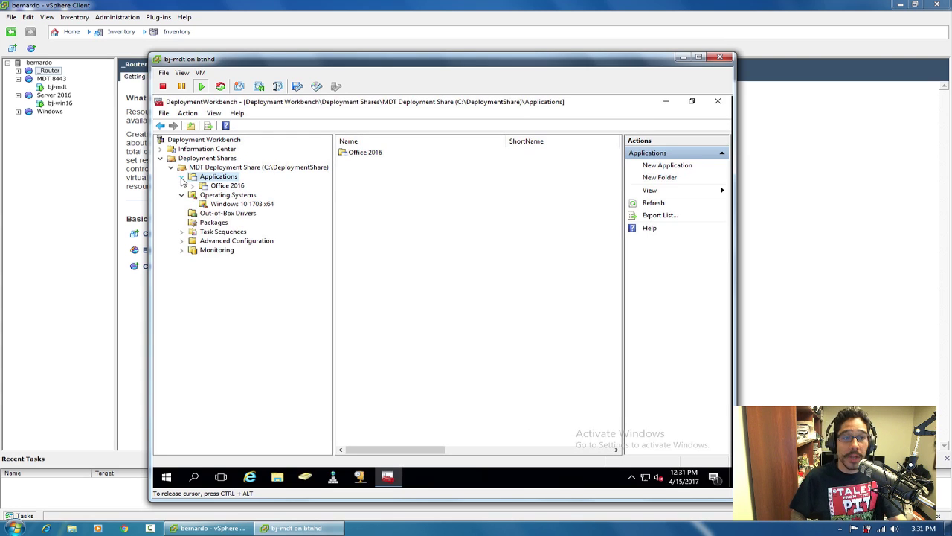
Start a new application with source files in the Office 2016 folder.
right_click(226, 187)
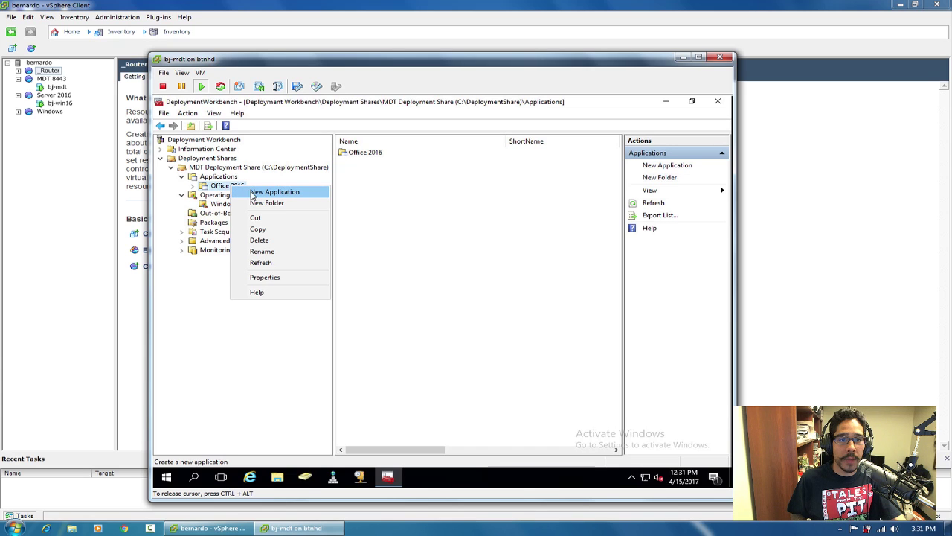
click(253, 193)
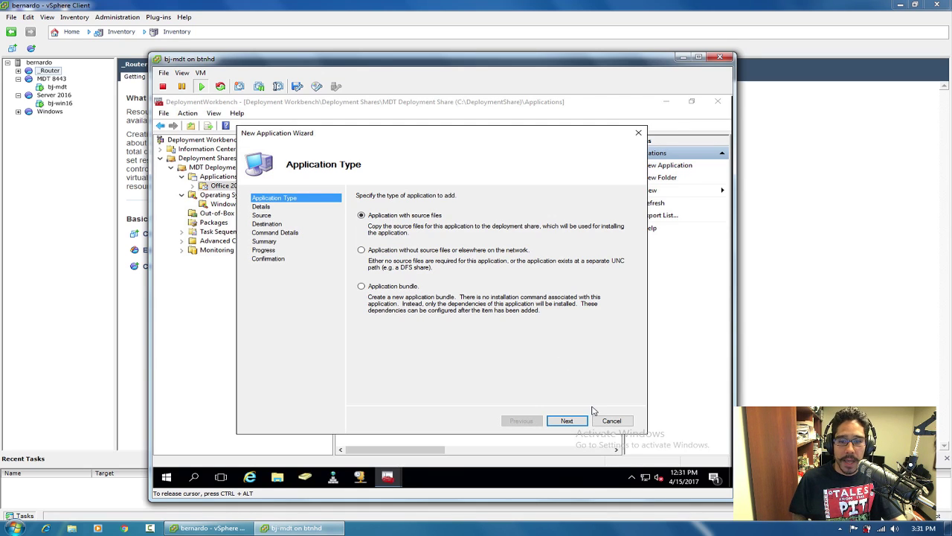
click(564, 421)
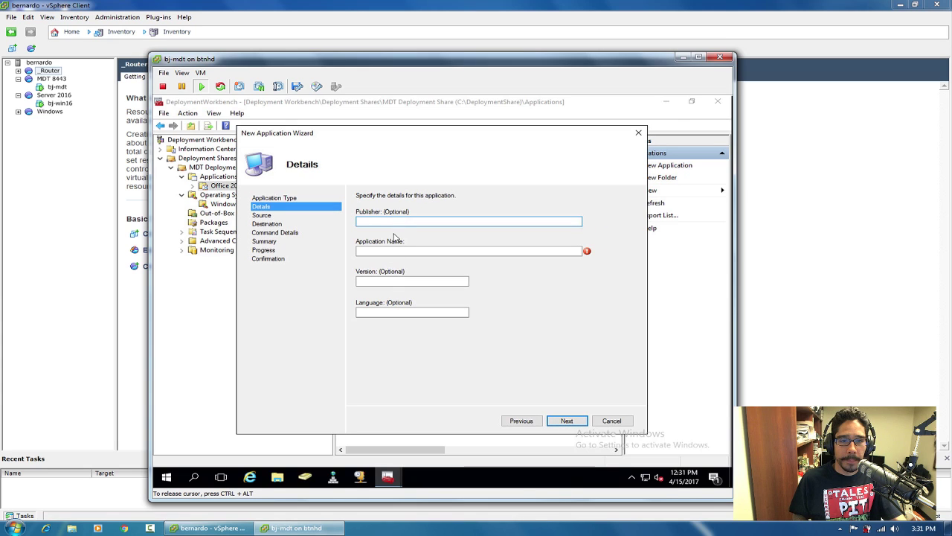
Enter publisher Microsoft, application name Office, version 2016 and language en-US.
text(Mi)
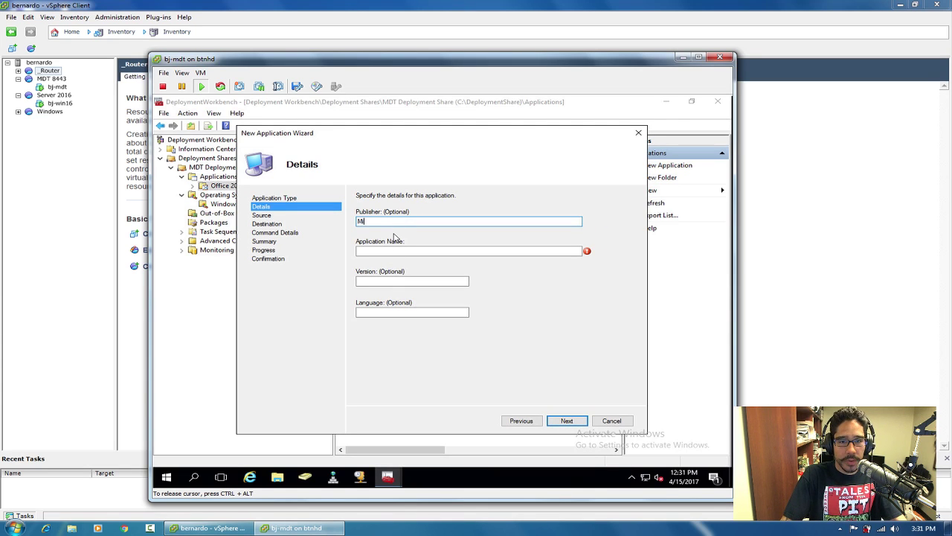
text(crosof)
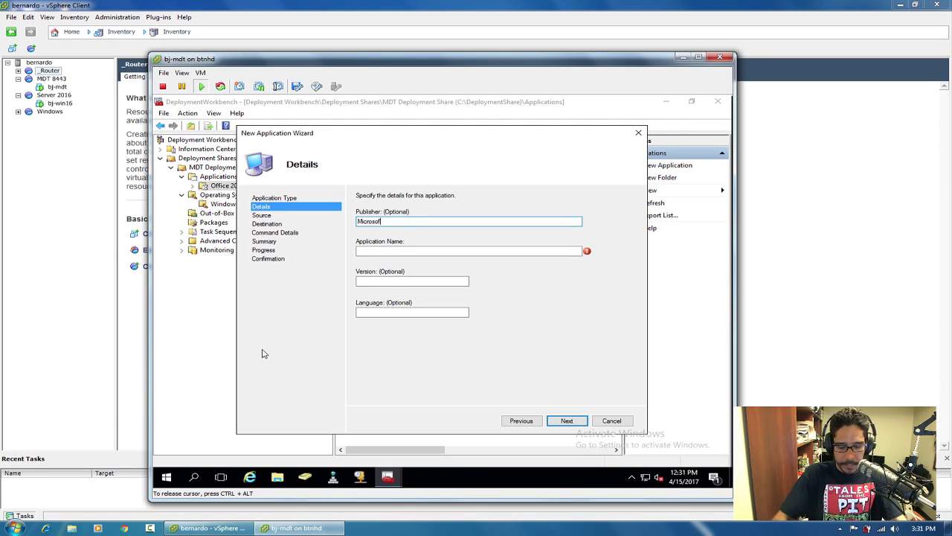
text(tt)
key(Tab)
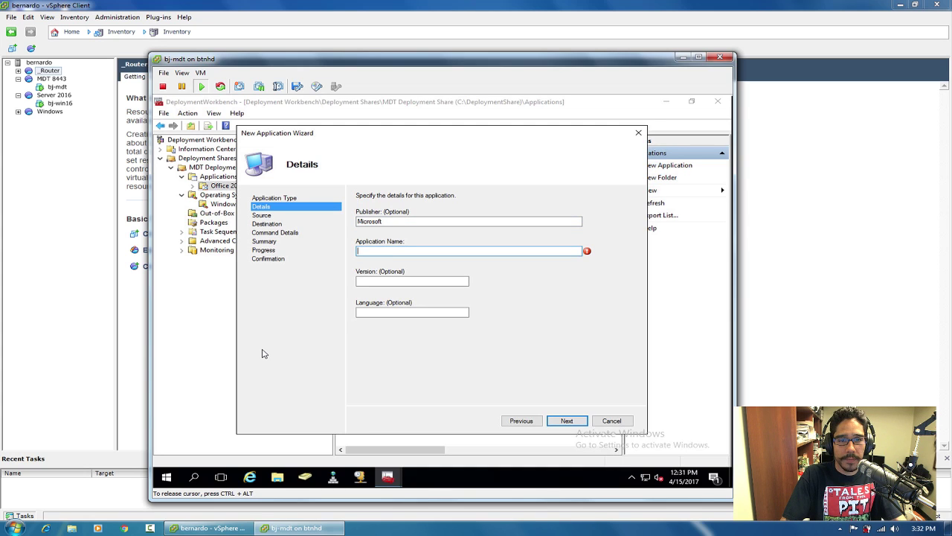
text(Office )
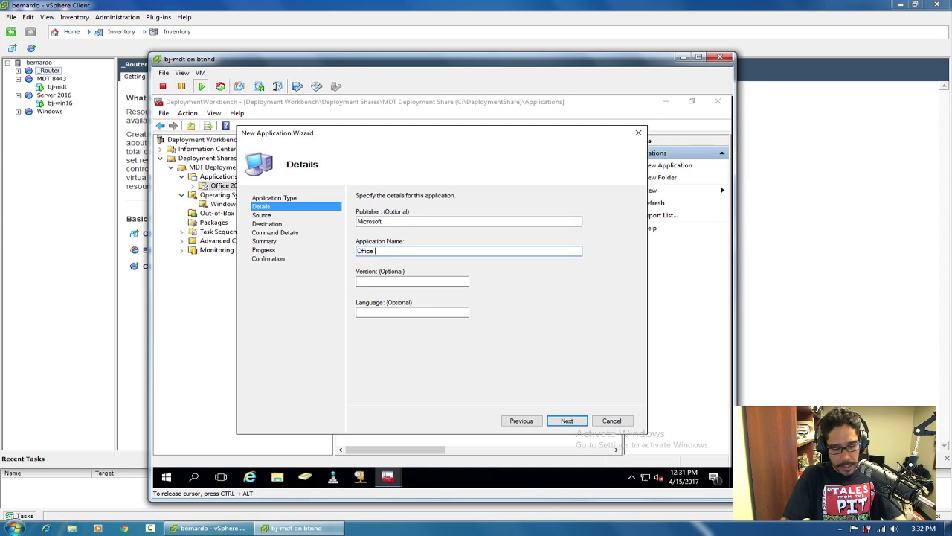
text(2016)
key(Tab)
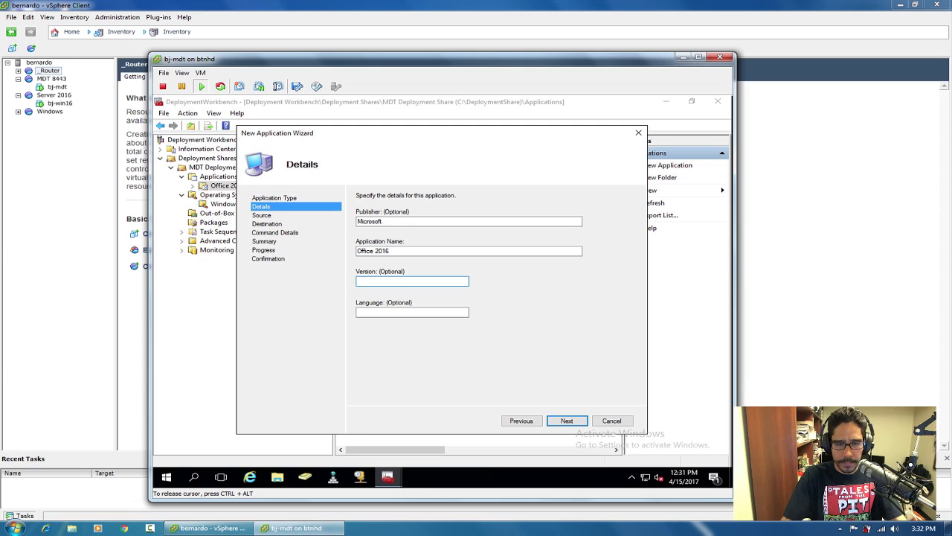
double_click(383, 251)
key(BackSpace)
key(Tab)
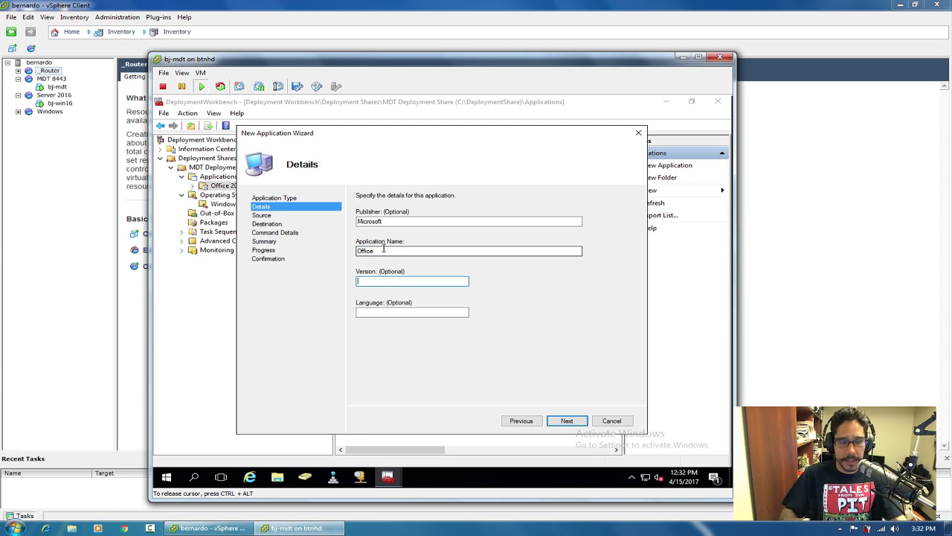
text(2016)
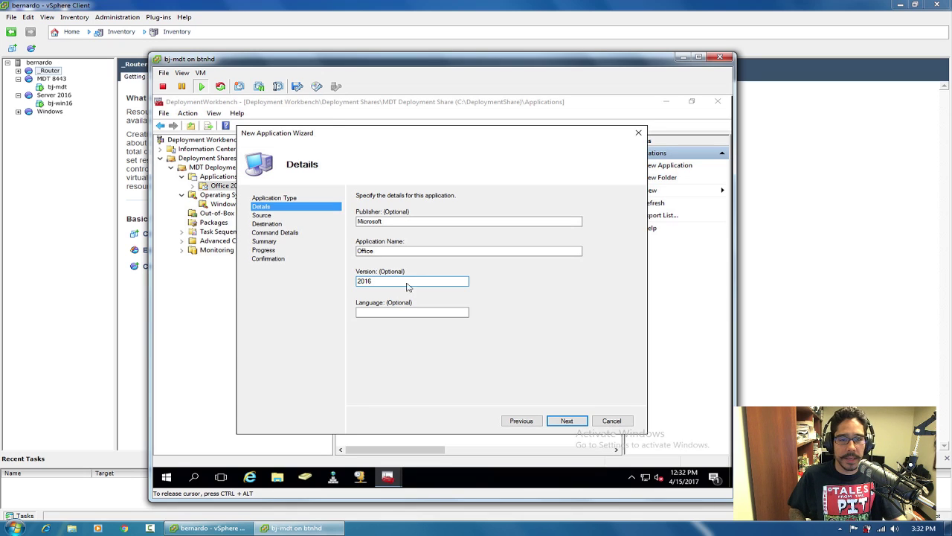
click(387, 312)
text(en-US)
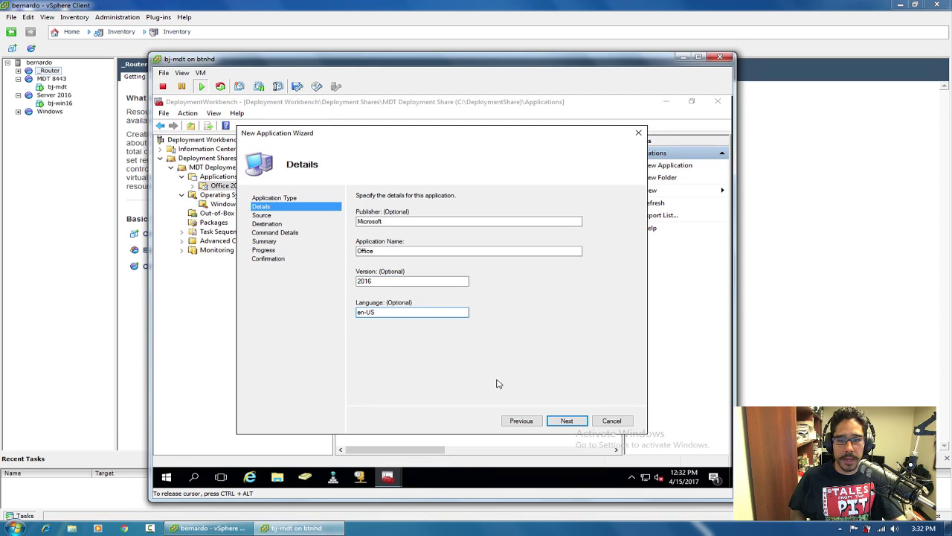
Set the source directory to Desktop\Office 2016 and accept the Microsoft Office 2016 destination folder.
click(567, 421)
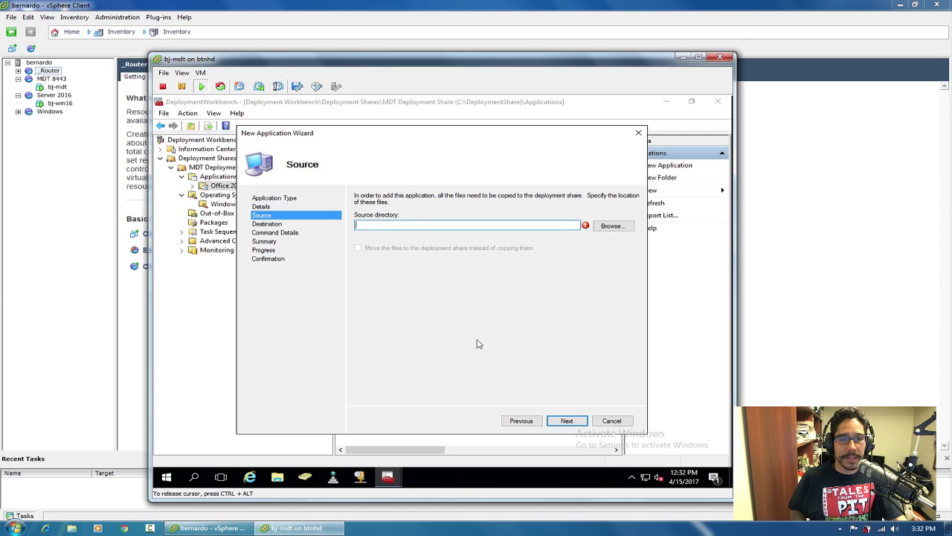
click(613, 225)
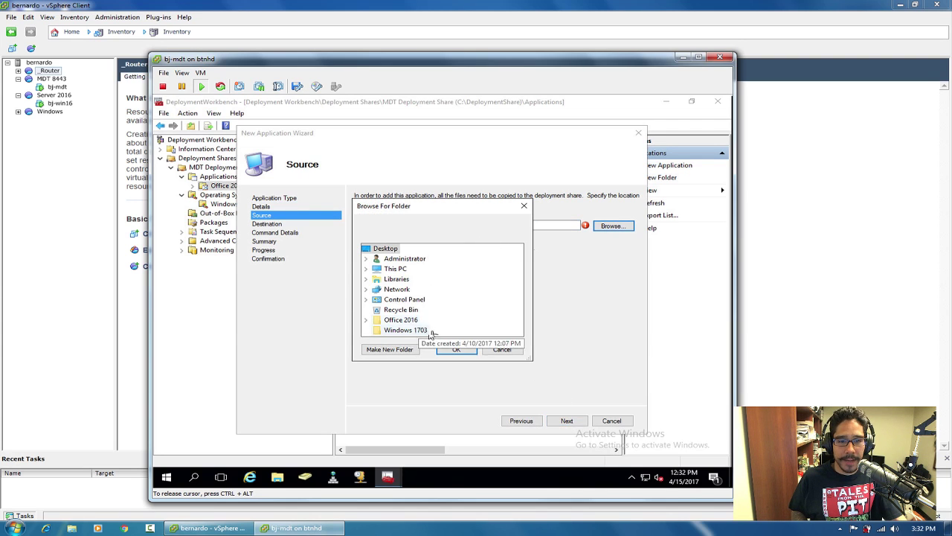
double_click(405, 320)
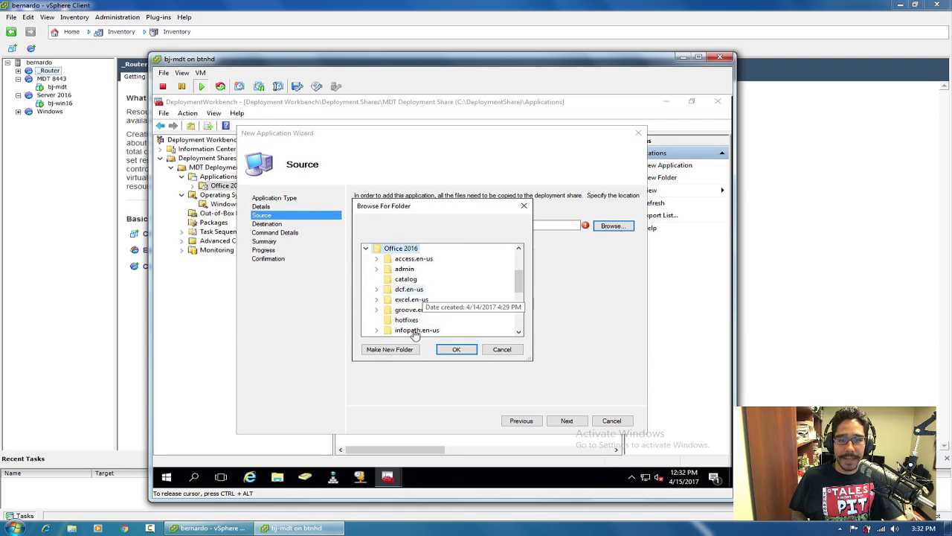
click(456, 349)
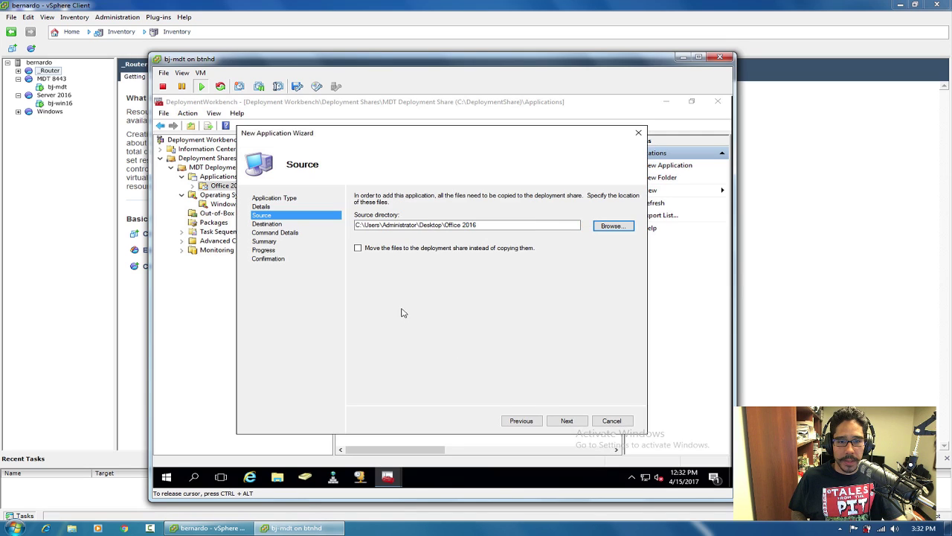
click(566, 421)
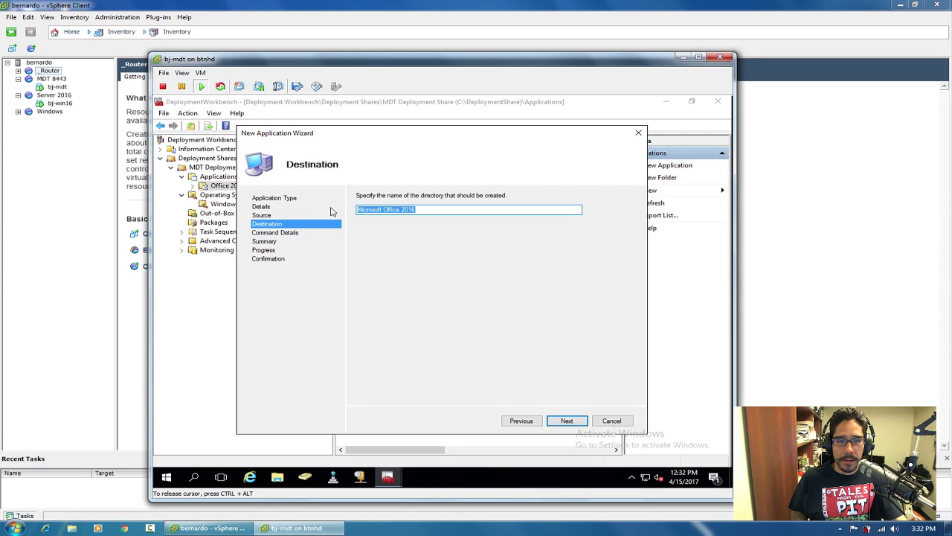
click(568, 421)
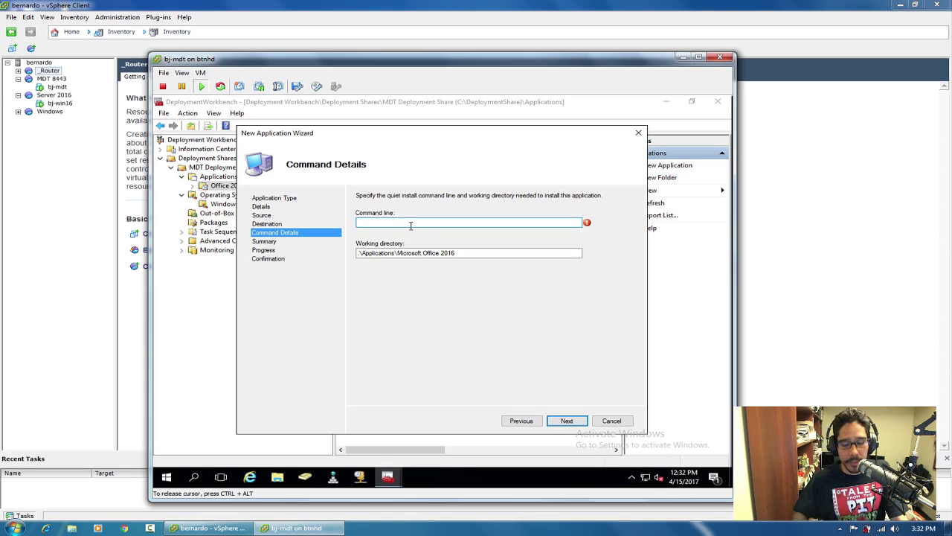
click(278, 478)
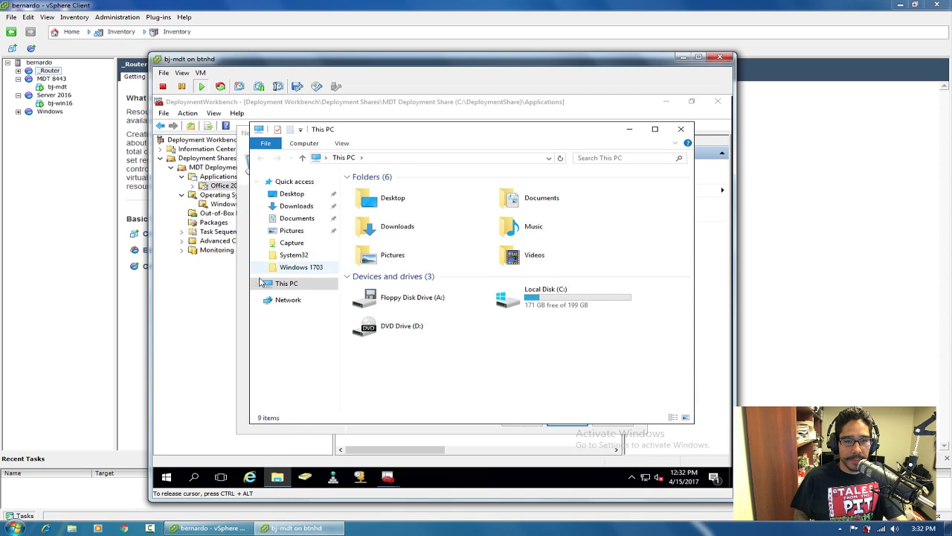
Inspect the Desktop\Office 2016 folder's contents in File Explorer to find the installer.
click(295, 196)
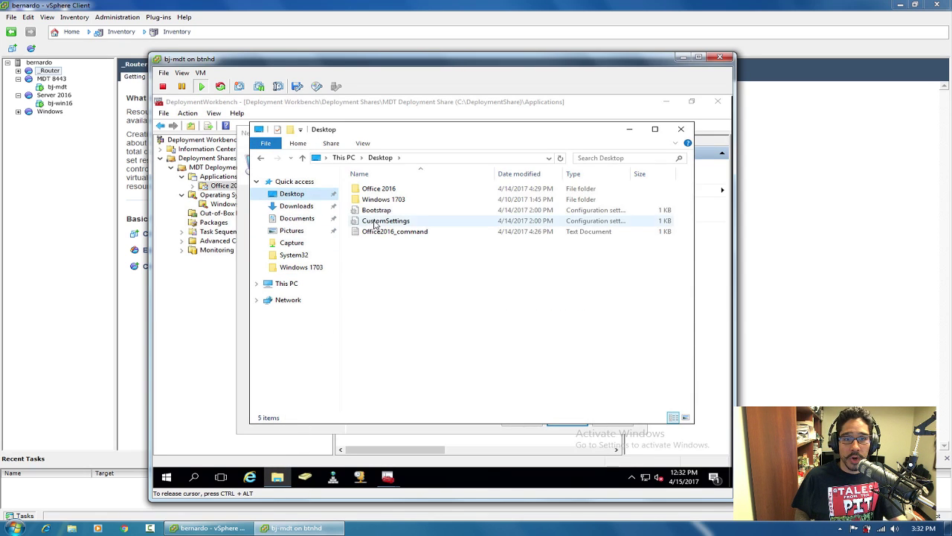
double_click(380, 190)
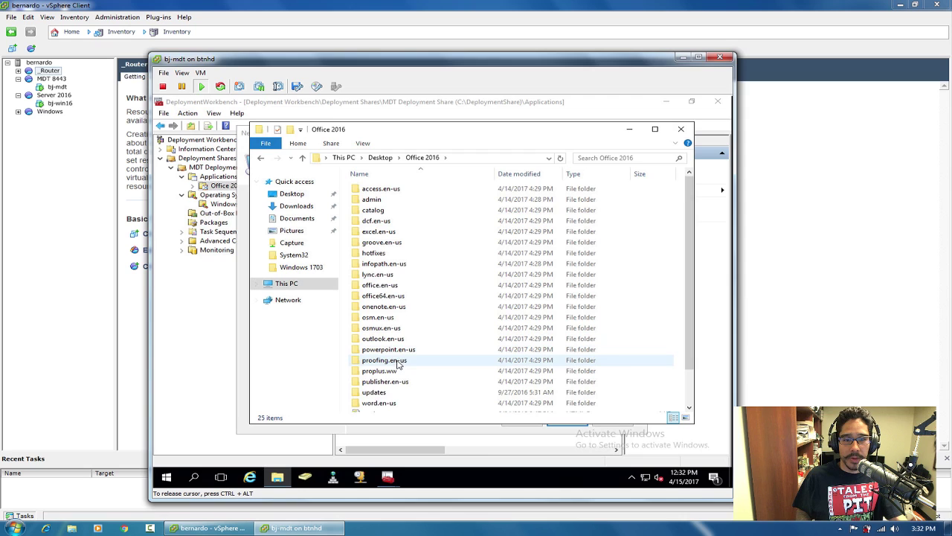
scroll(391, 364, down, 2)
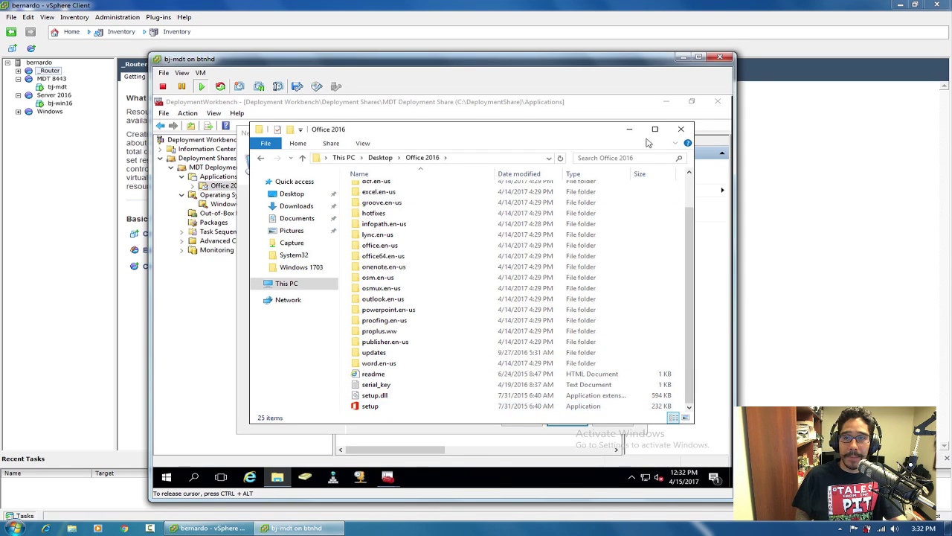
click(681, 129)
Set the command line to setup.exe and start importing the Office application.
text(setup.exe)
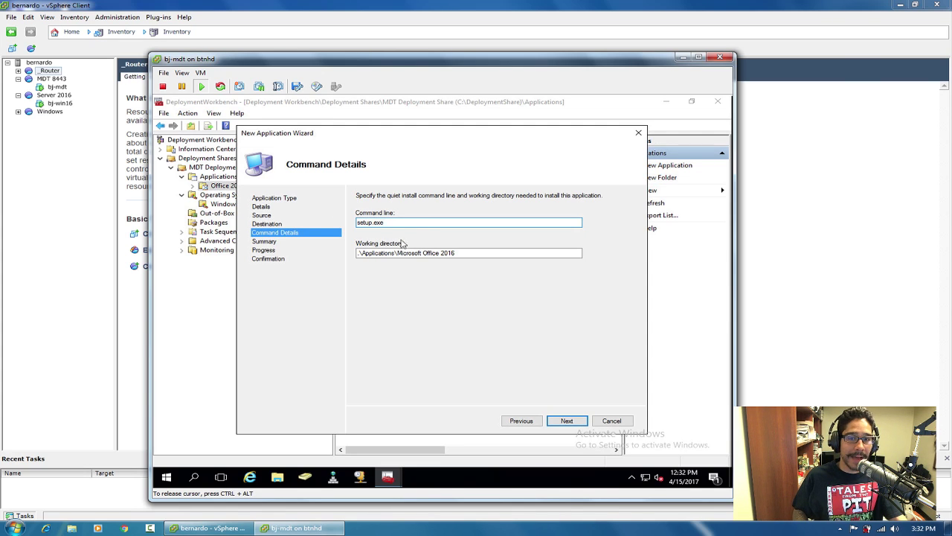
click(566, 421)
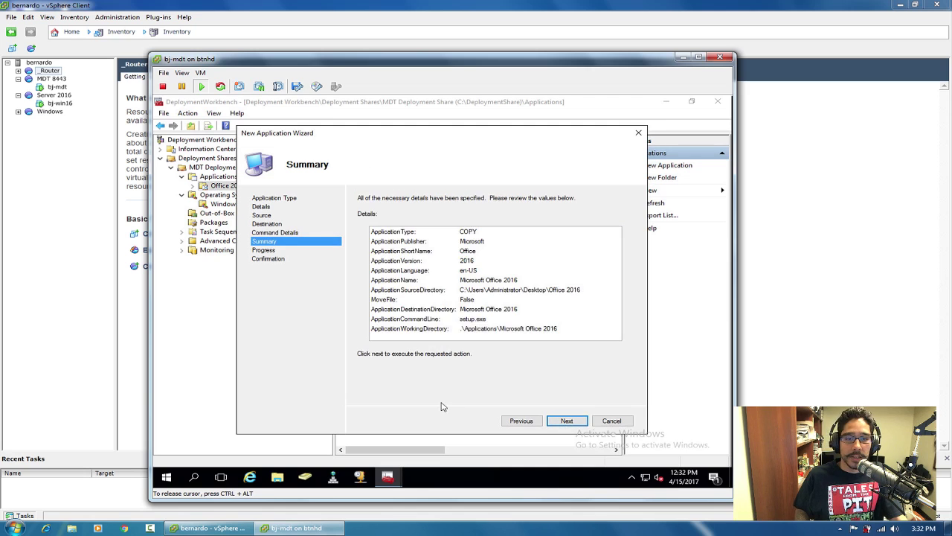
click(567, 421)
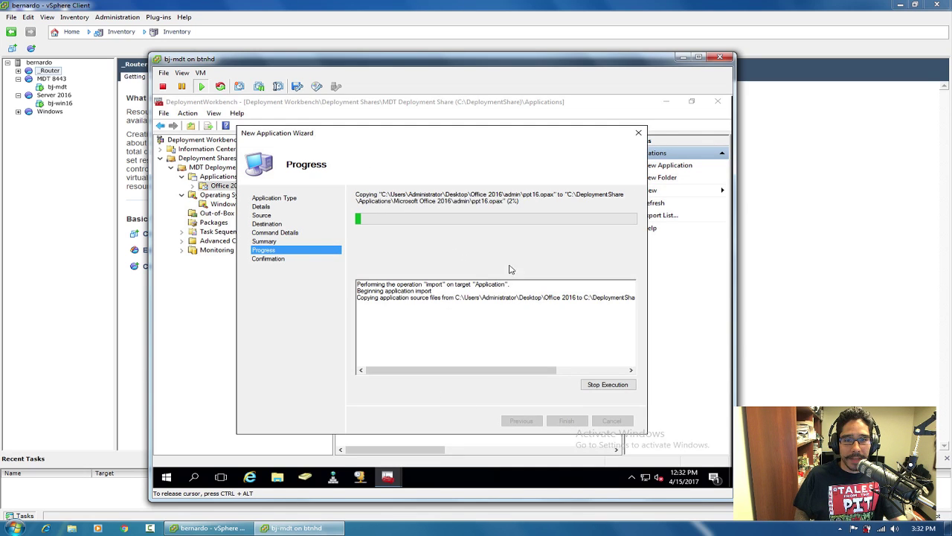
click(278, 478)
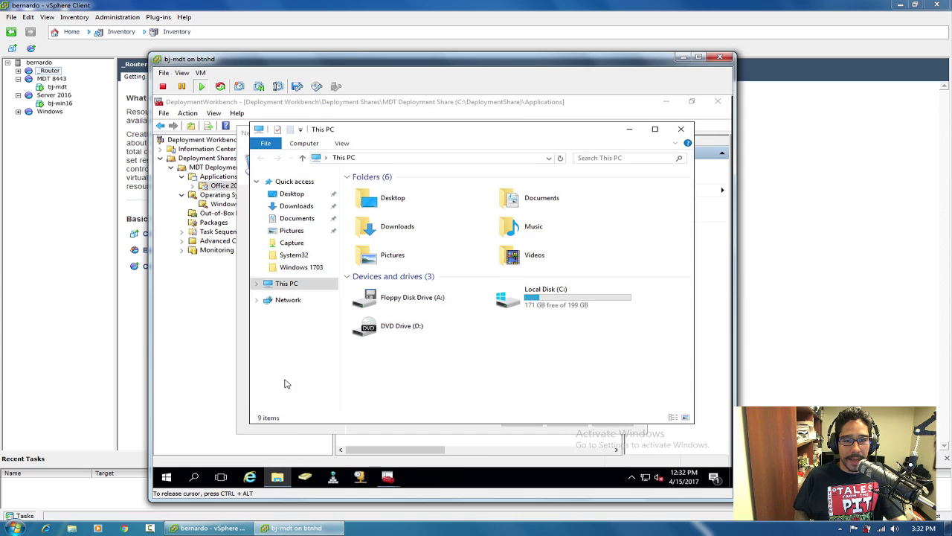
Verify the copied files in C:\DeploymentShare\Applications\Microsoft Office 2016 through File Explorer.
double_click(562, 307)
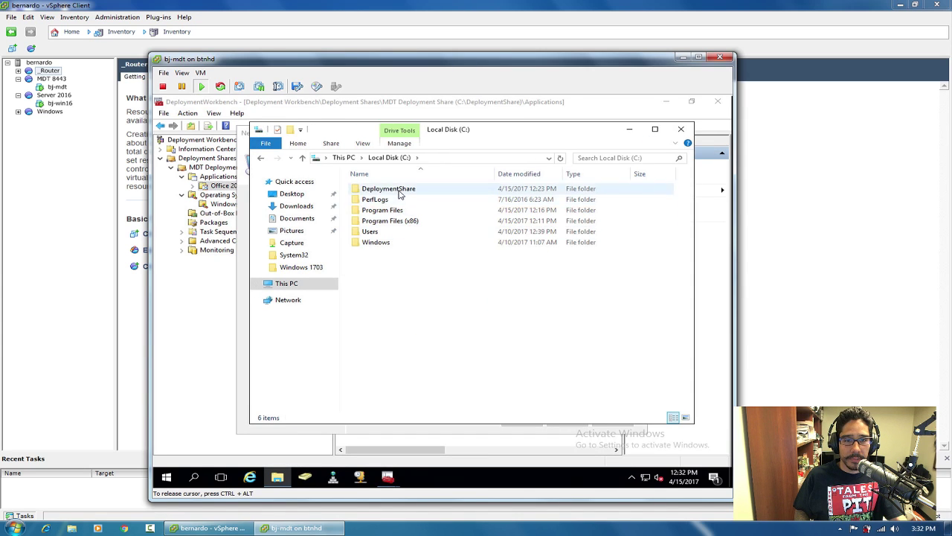
double_click(397, 190)
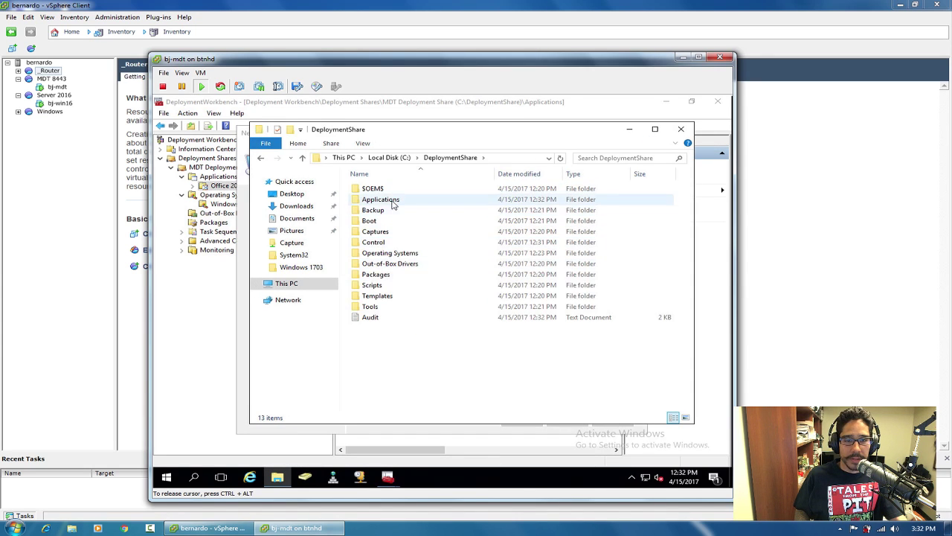
double_click(388, 200)
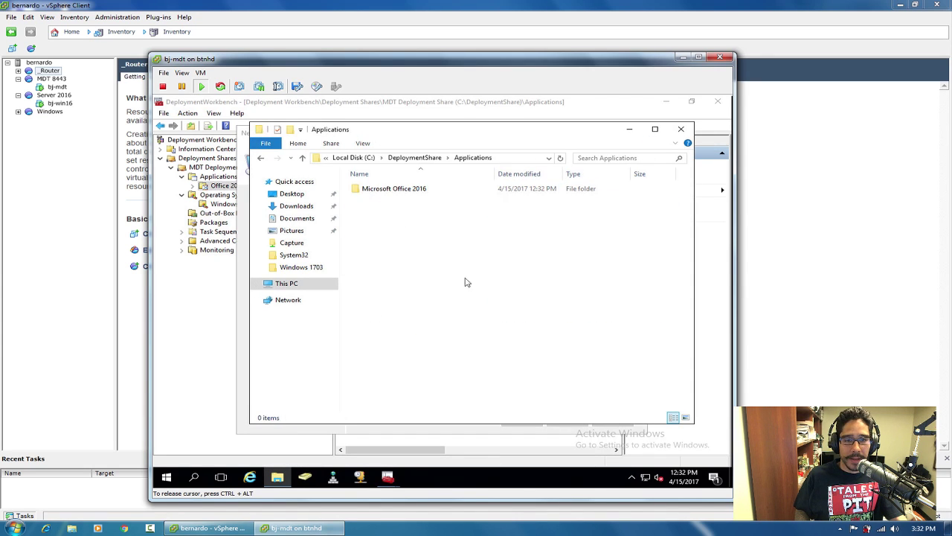
double_click(409, 190)
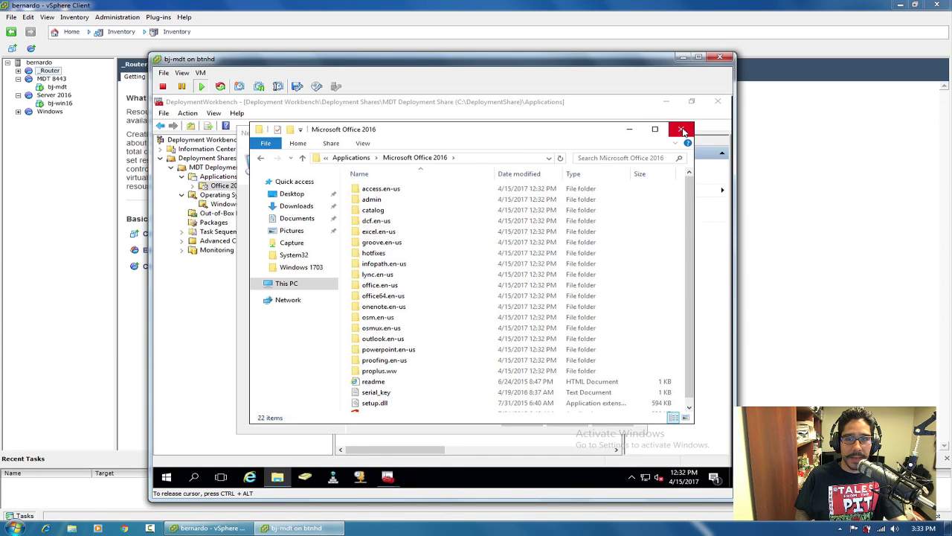
click(683, 132)
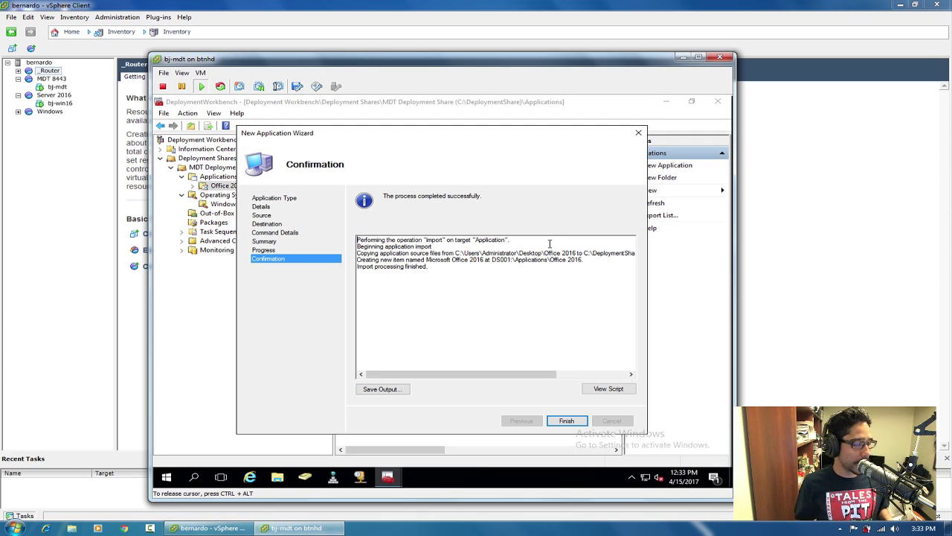
Close the import wizard, review the Windows 10 image properties, and list the Office 2016 folder's applications.
click(567, 421)
click(251, 203)
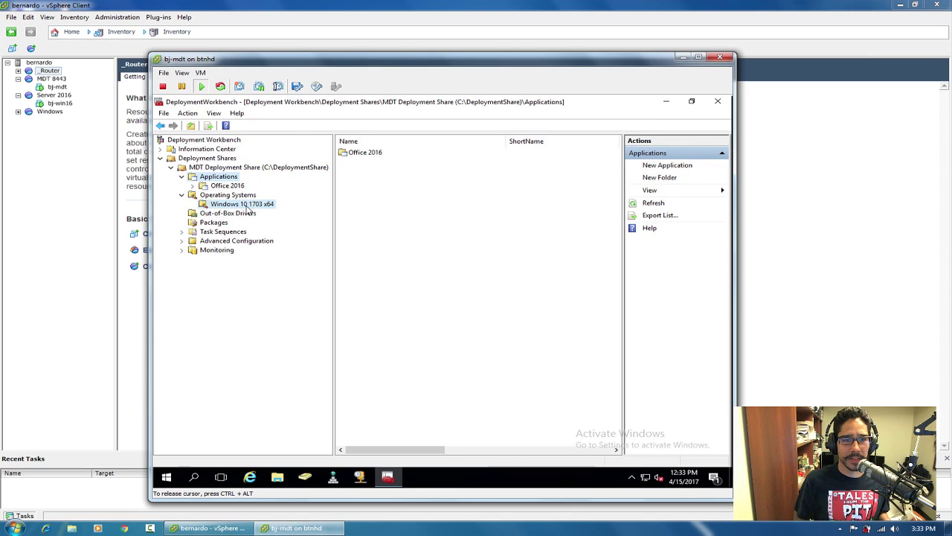
double_click(410, 152)
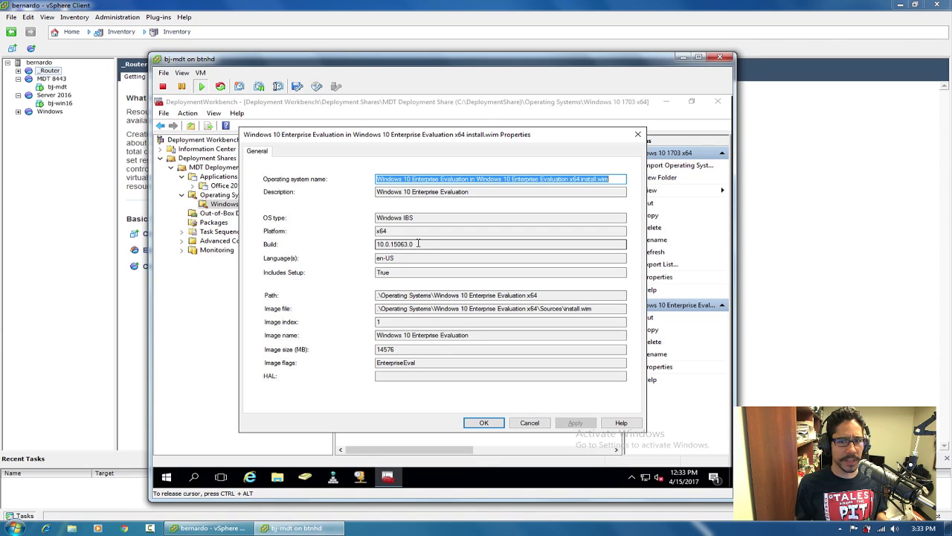
click(530, 423)
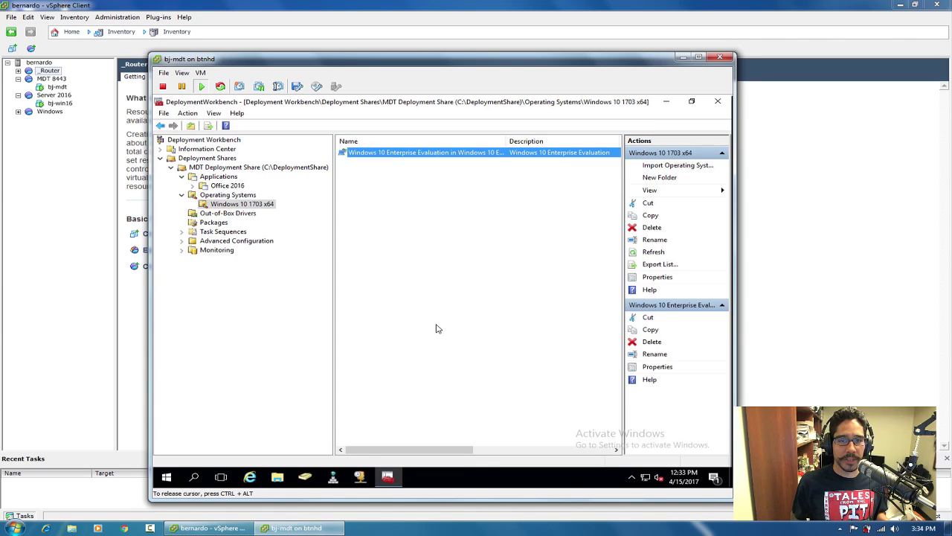
click(225, 186)
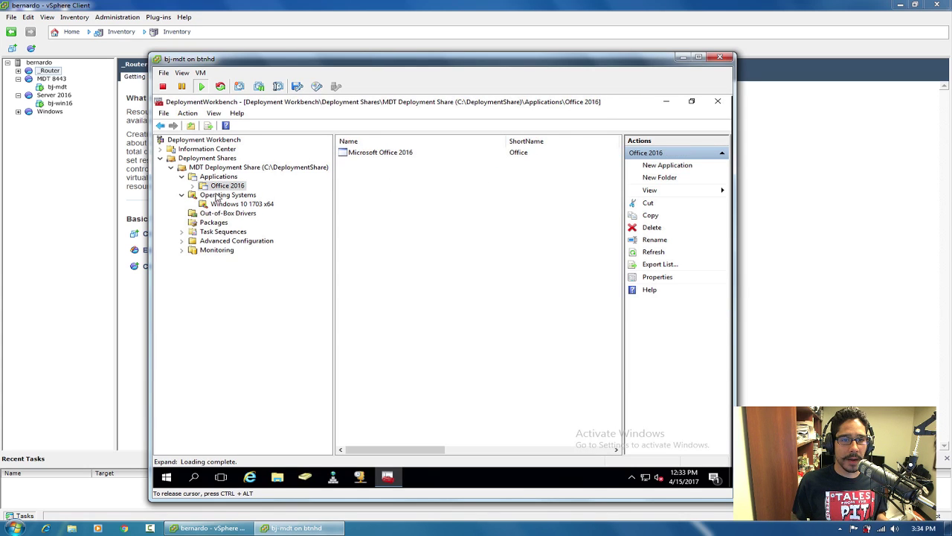
In Microsoft Office 2016 properties, choose ProPlus, en-us language, and enable the customer name setting.
double_click(372, 152)
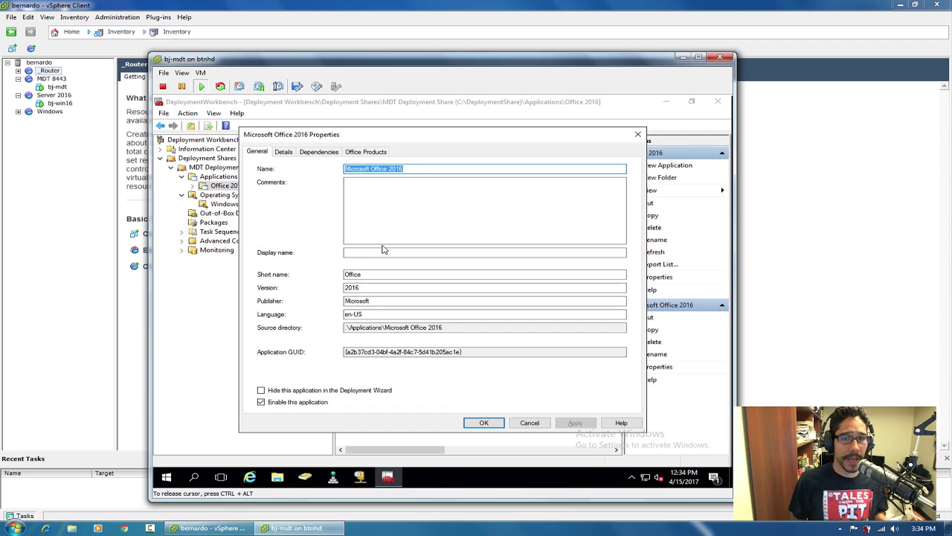
click(368, 153)
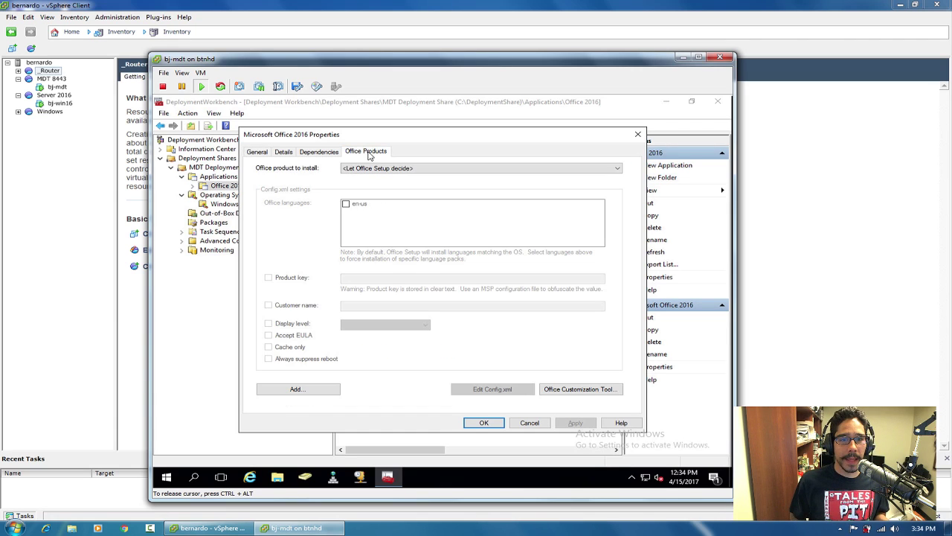
click(368, 169)
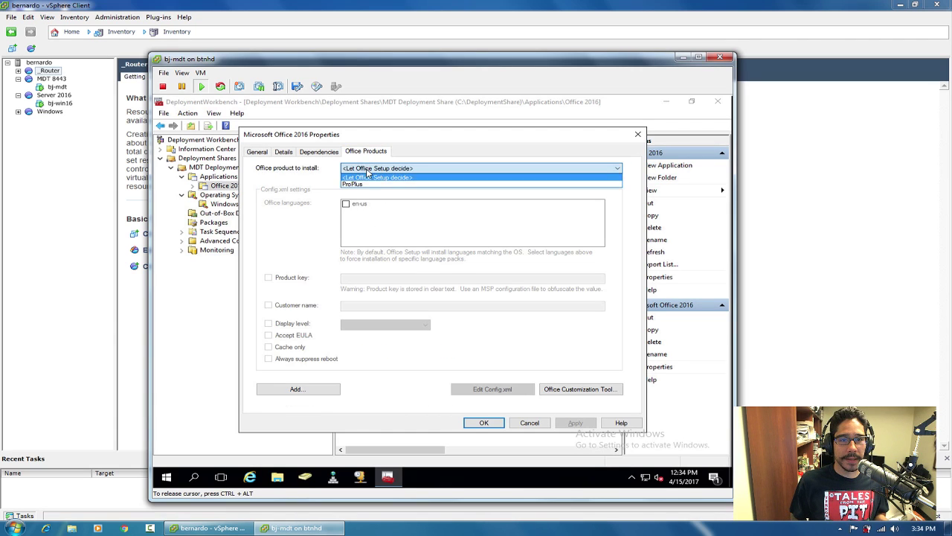
click(359, 186)
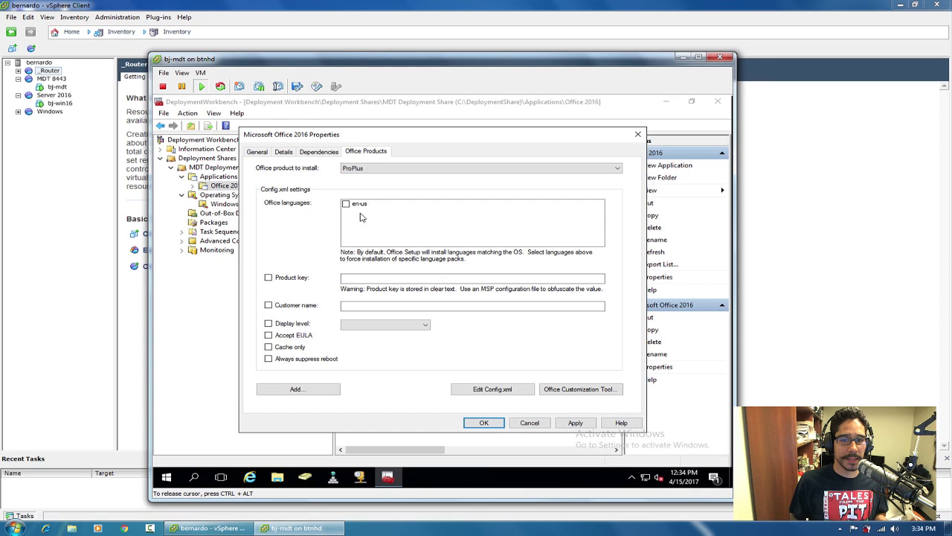
click(346, 206)
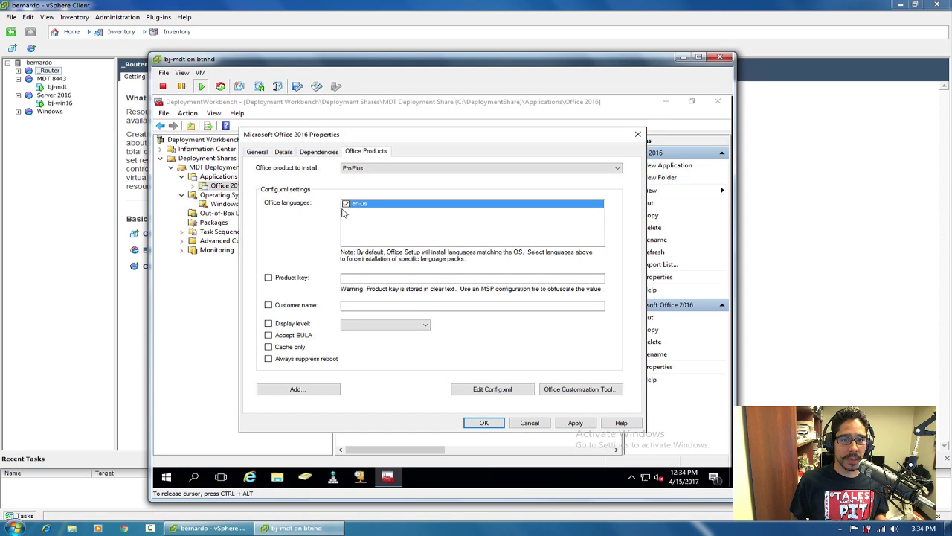
click(417, 279)
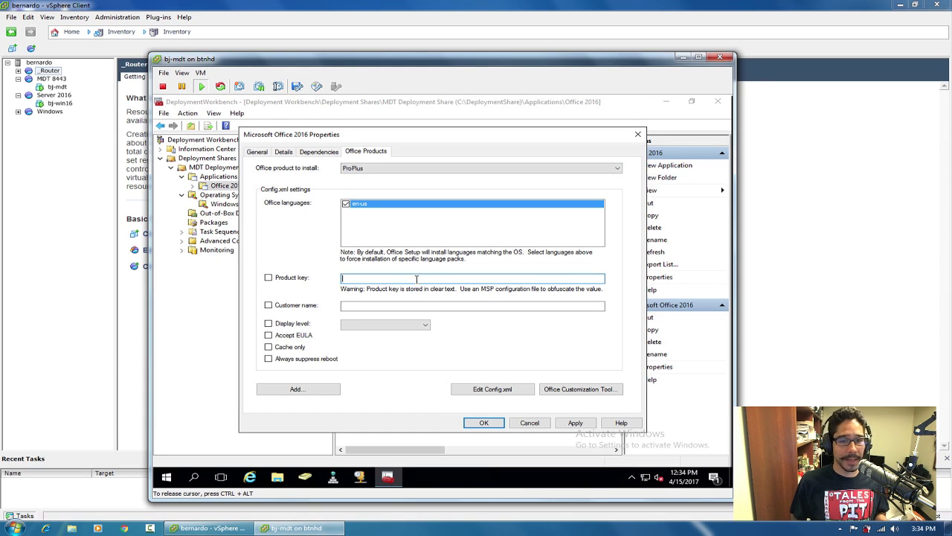
click(268, 306)
click(378, 306)
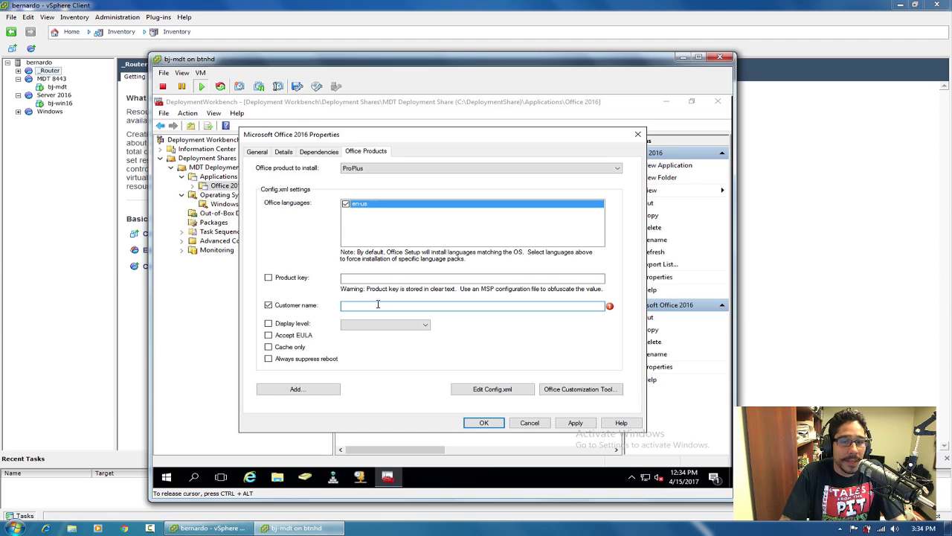
Discard the pending changes, reopen the Office Products settings, and relaunch the Office Customization Tool.
click(582, 389)
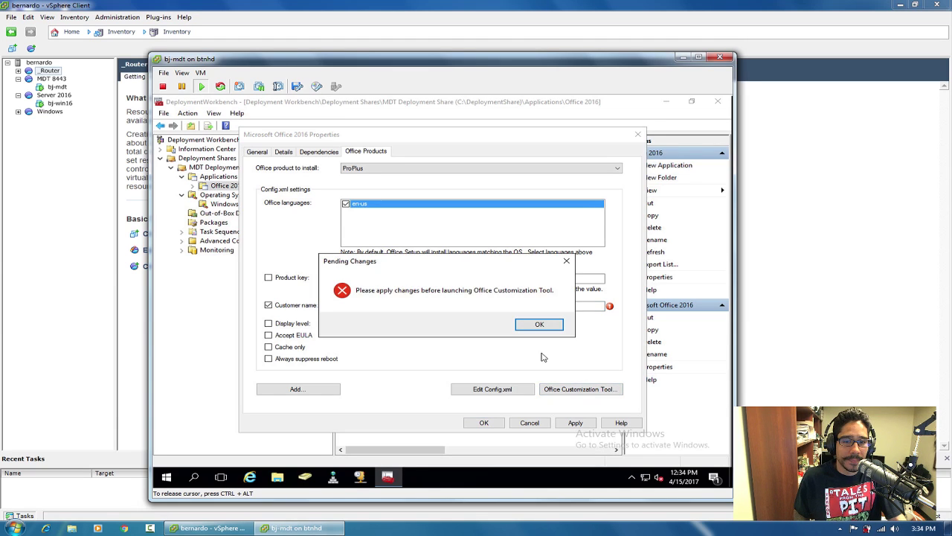
click(539, 326)
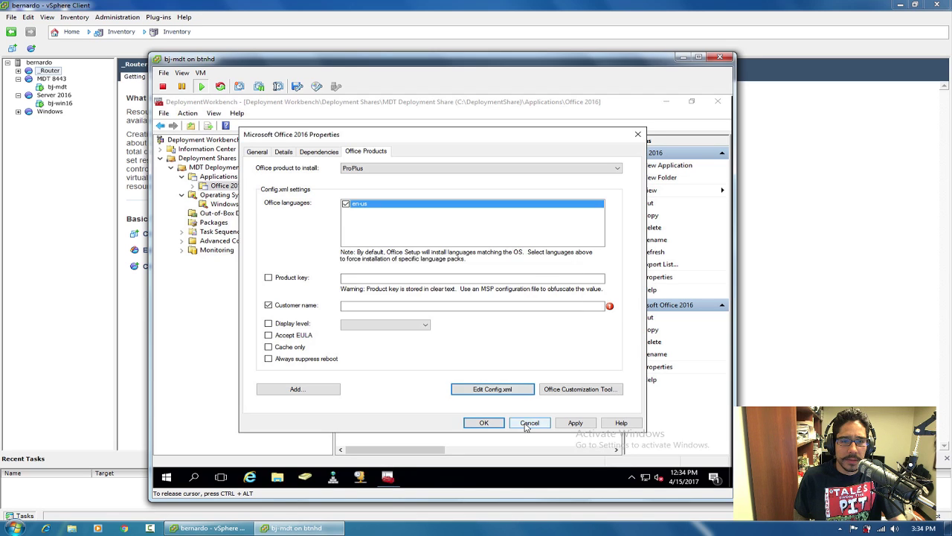
click(530, 423)
double_click(365, 155)
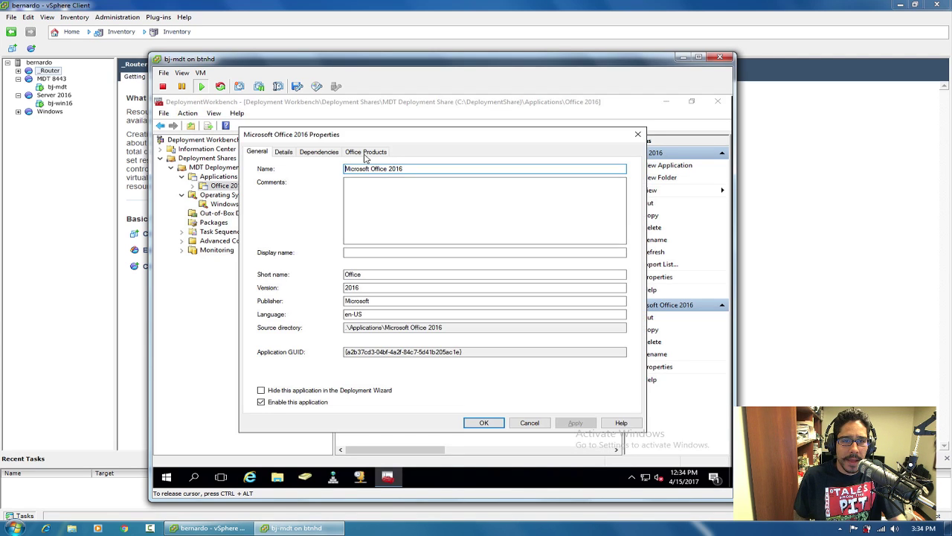
click(365, 154)
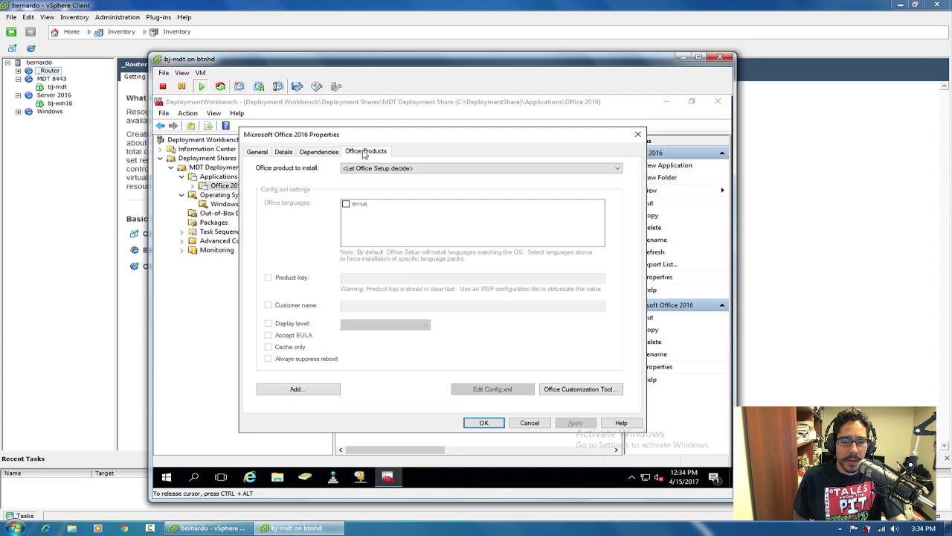
click(583, 391)
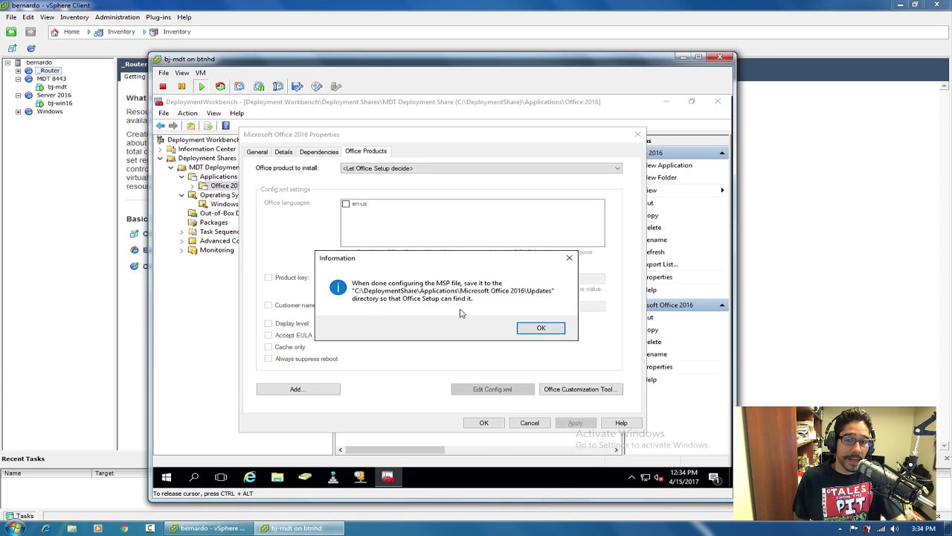
Create a new Setup customization file for Office Professional Plus 2016 (32-bit) and reposition the window.
click(539, 329)
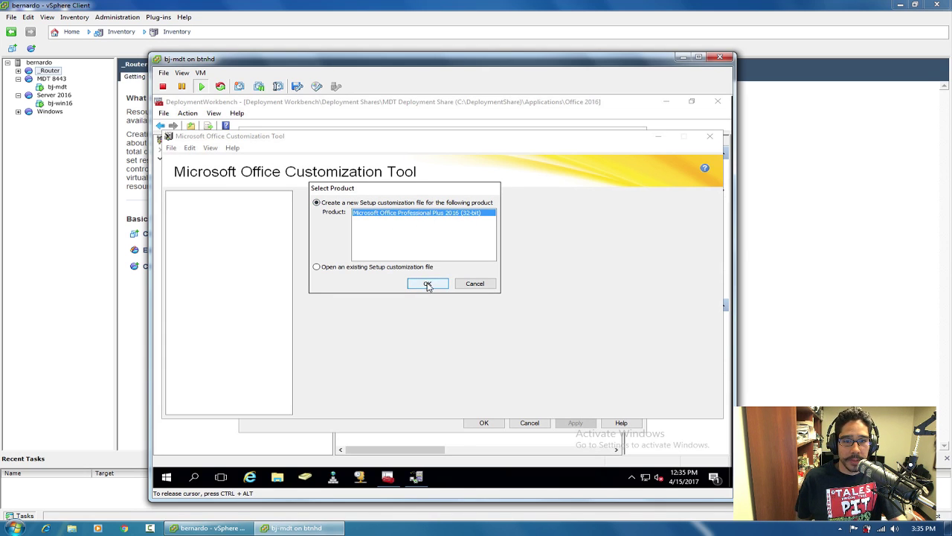
click(428, 284)
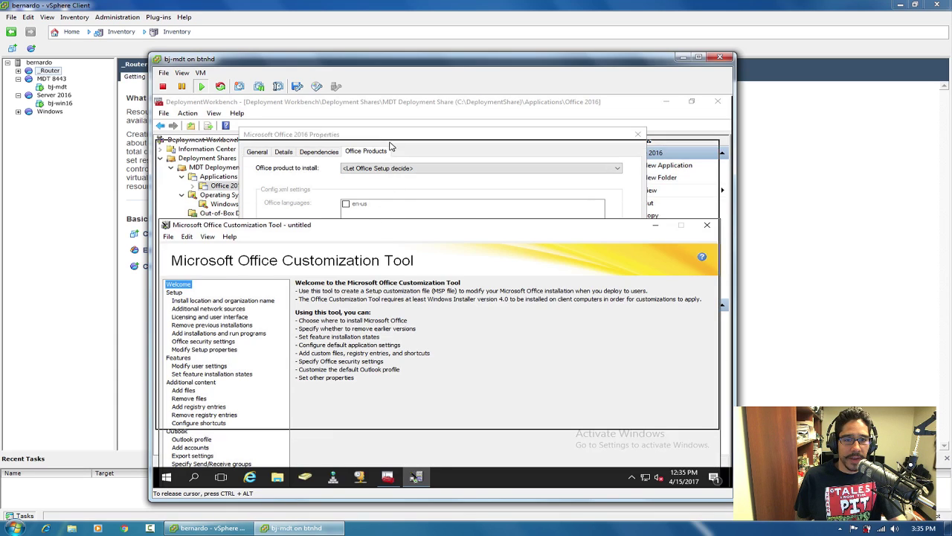
drag(408, 224, 407, 145)
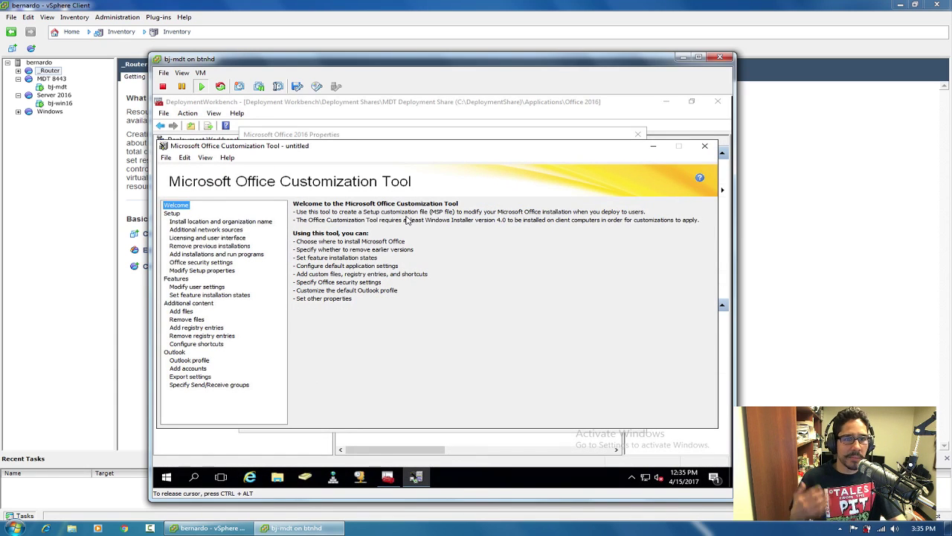
Enter BTNHD as the organization name under Install location and organization name.
click(175, 221)
click(358, 273)
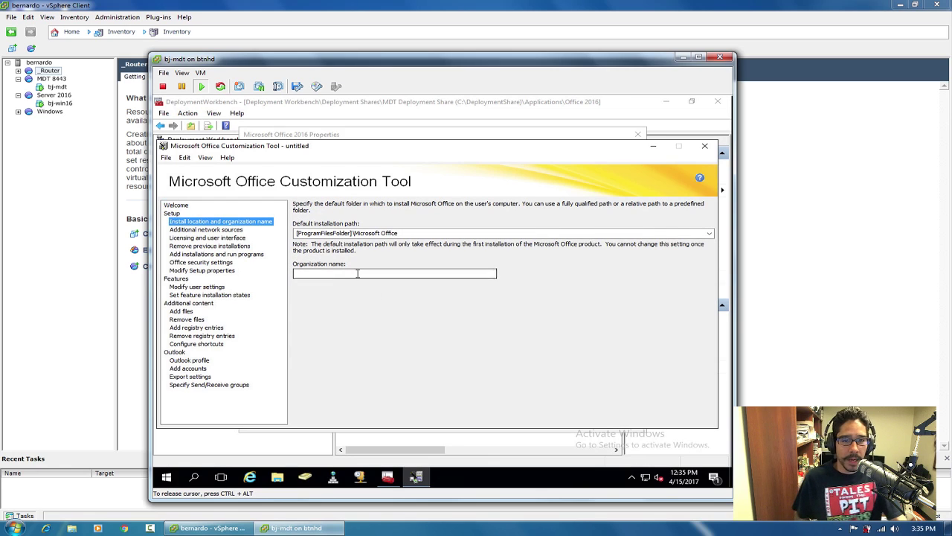
text(BTNHD)
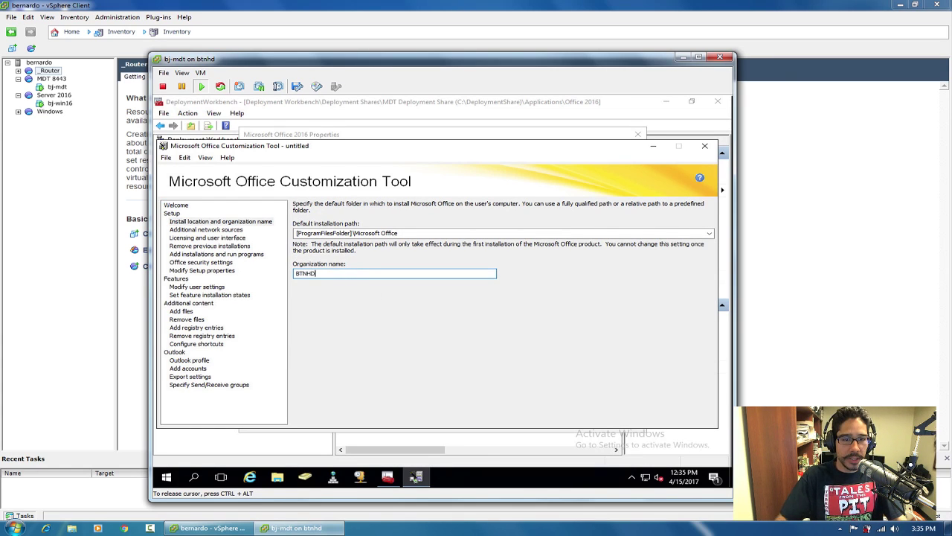
click(200, 223)
Keep the KMS client key under Licensing and set the display level to Basic.
click(202, 231)
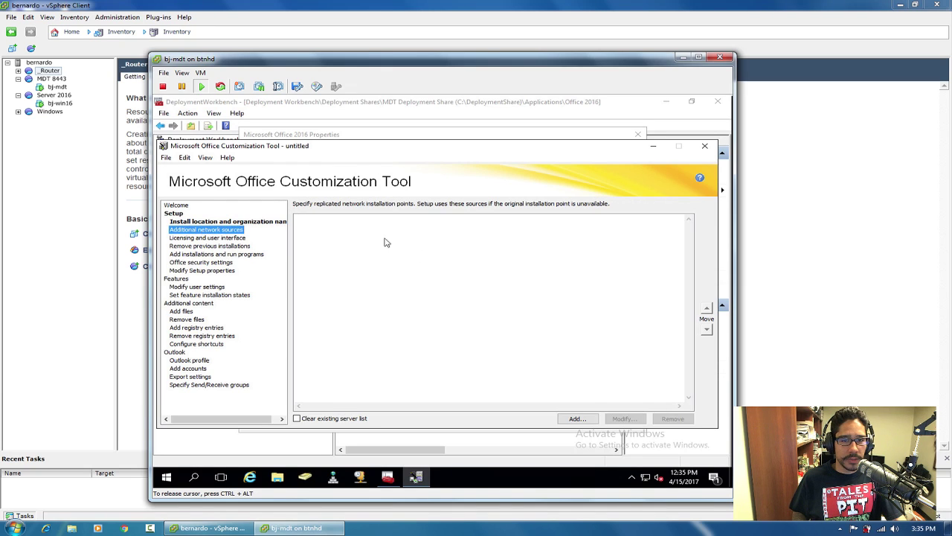
click(223, 238)
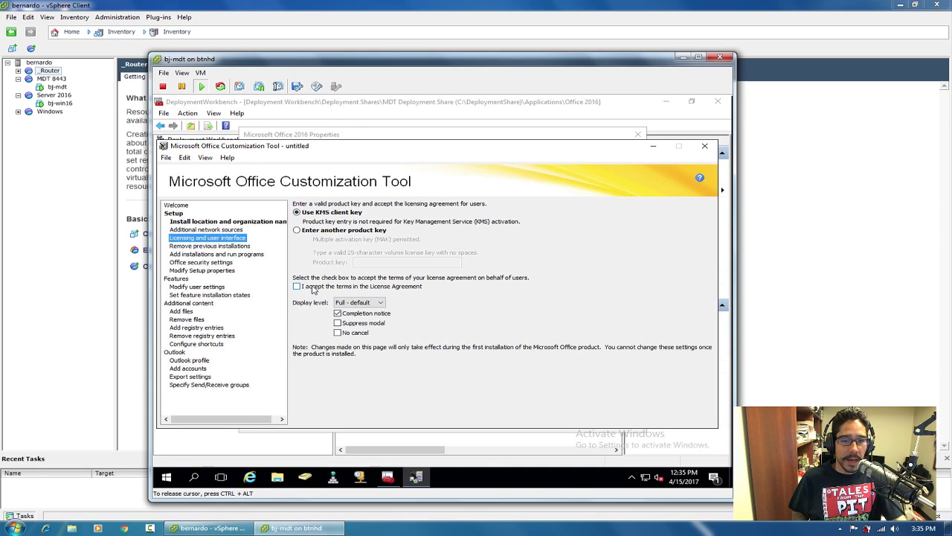
click(318, 230)
click(384, 263)
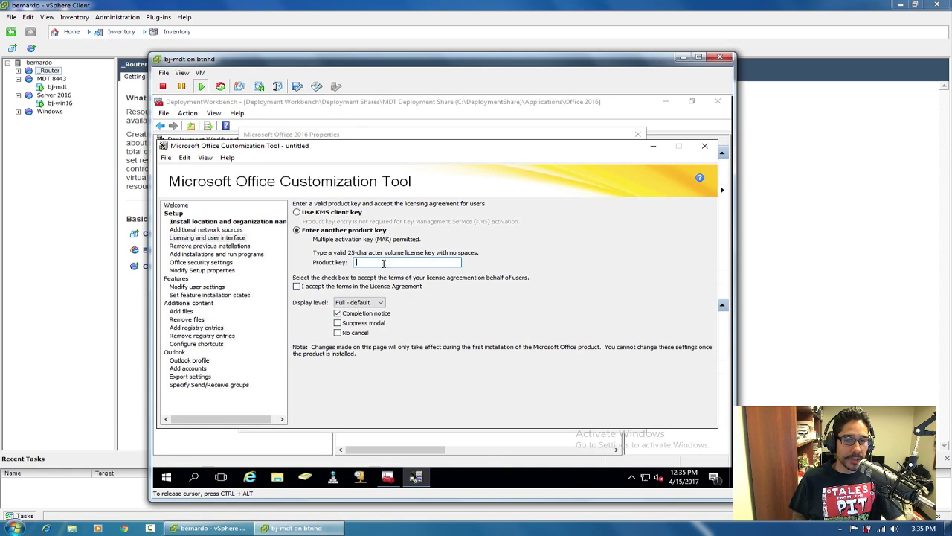
click(331, 218)
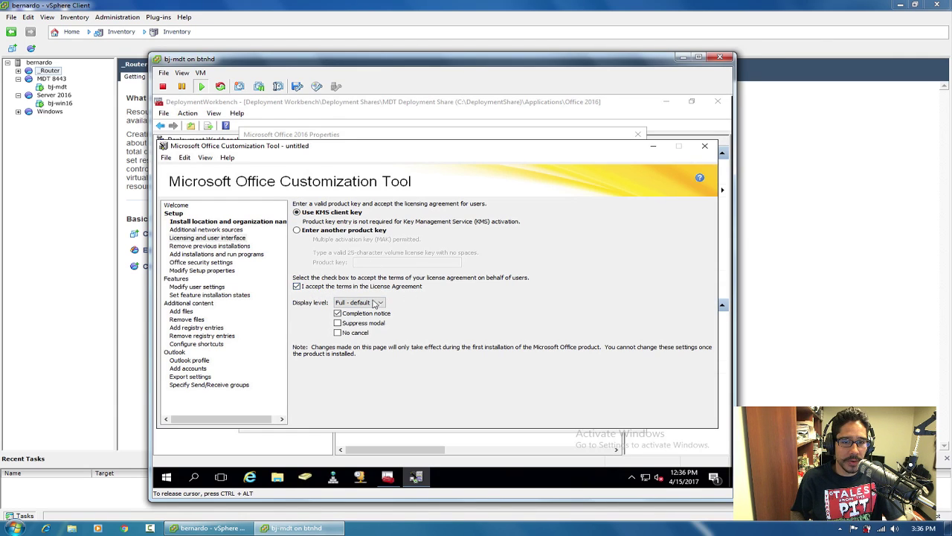
click(369, 302)
click(357, 318)
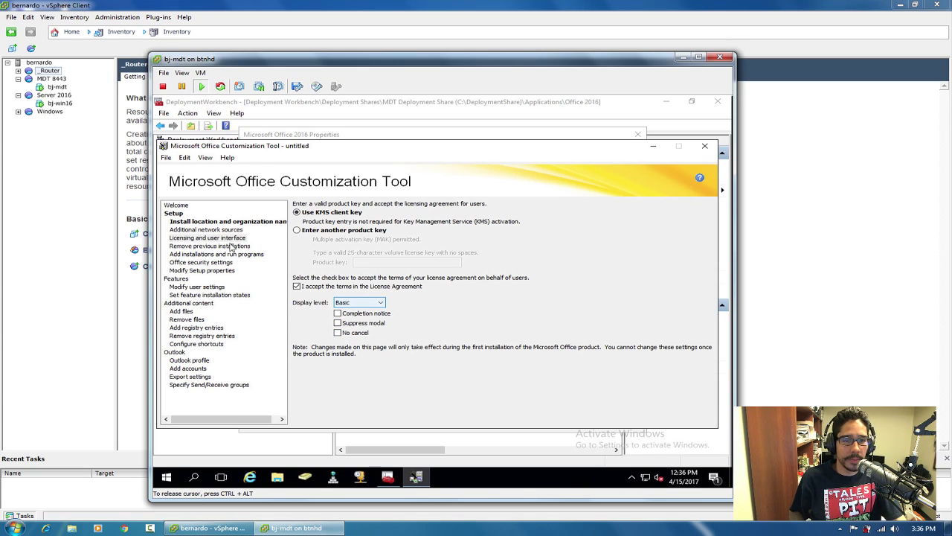
Step through the Setup pages, from additional network sources to Office user settings.
click(206, 230)
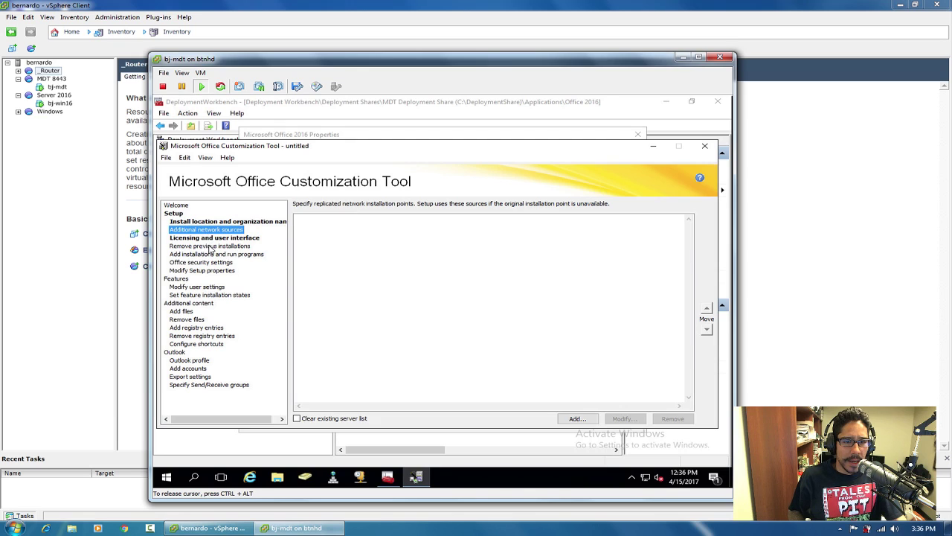
click(210, 246)
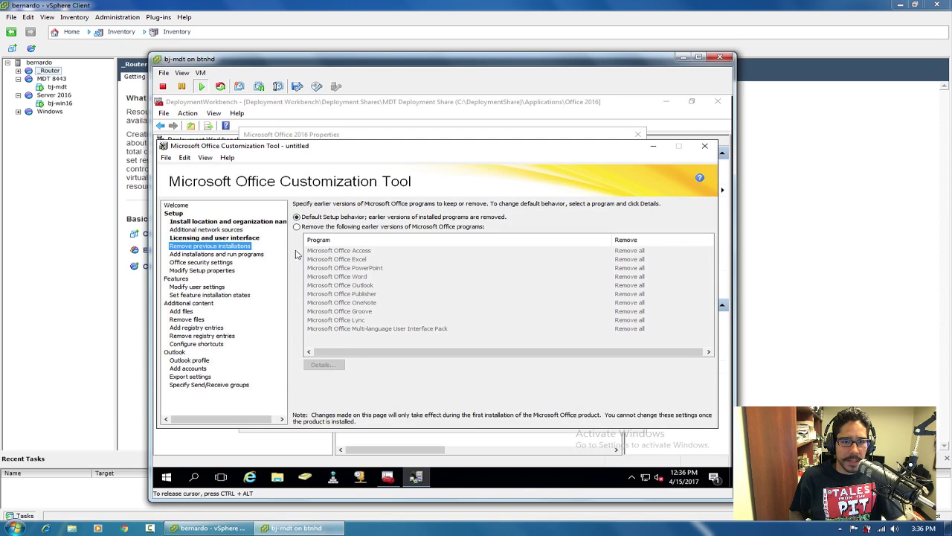
click(240, 255)
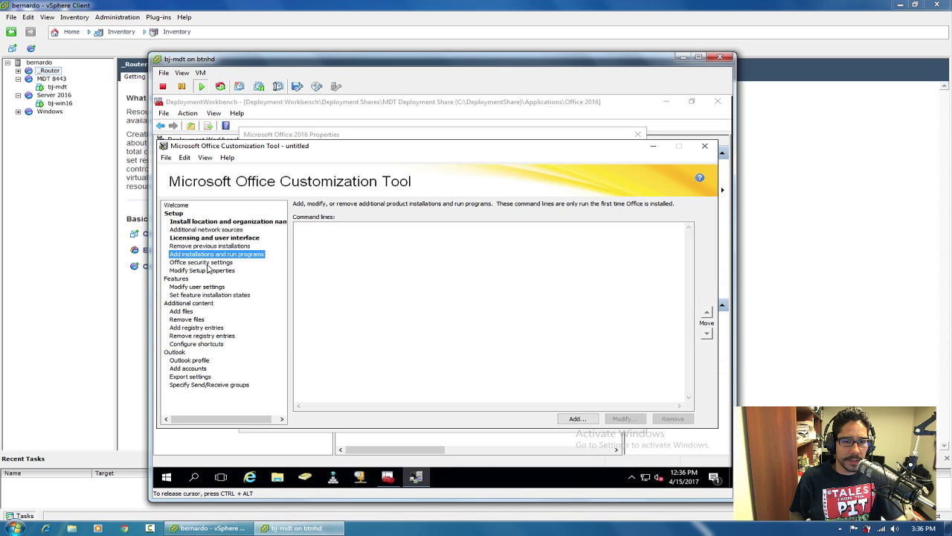
click(219, 264)
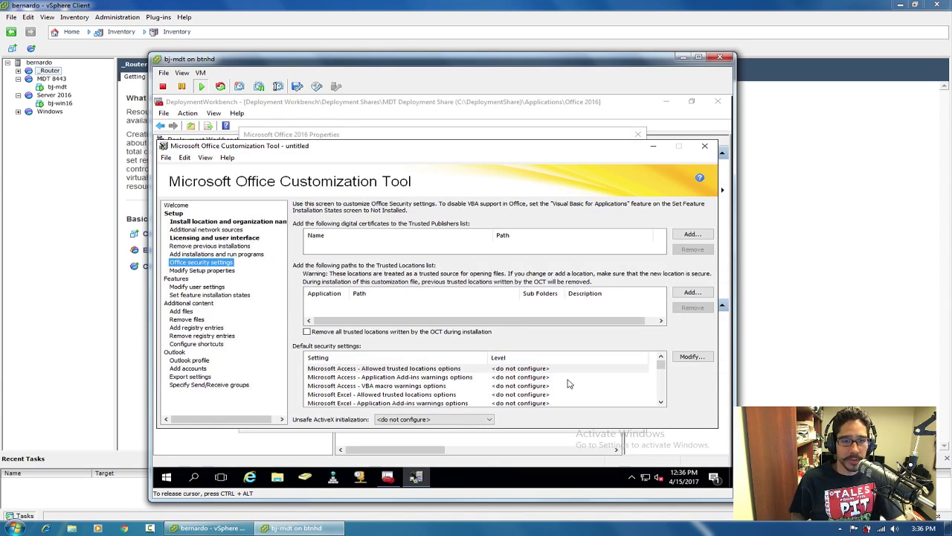
click(206, 272)
click(190, 288)
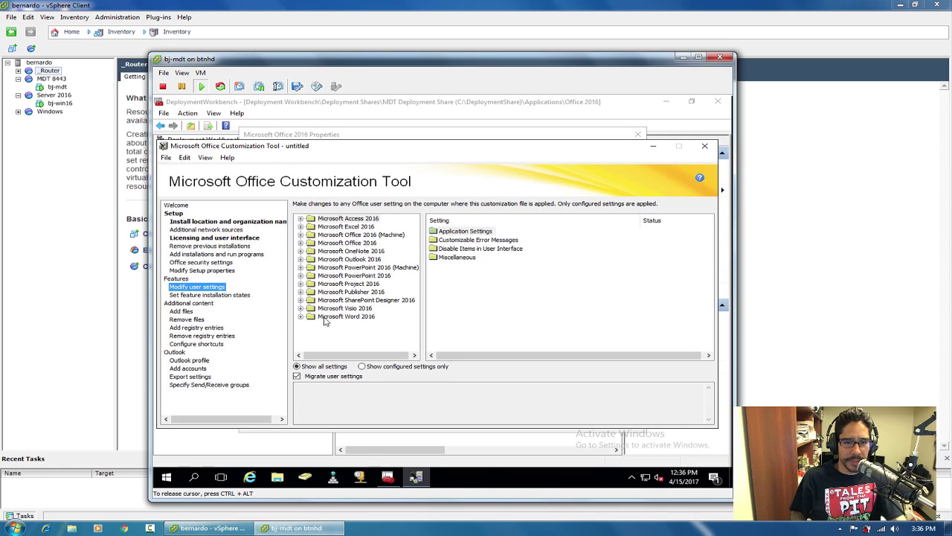
Show feature installation states with the Microsoft Office feature tree expanded.
click(301, 227)
click(301, 228)
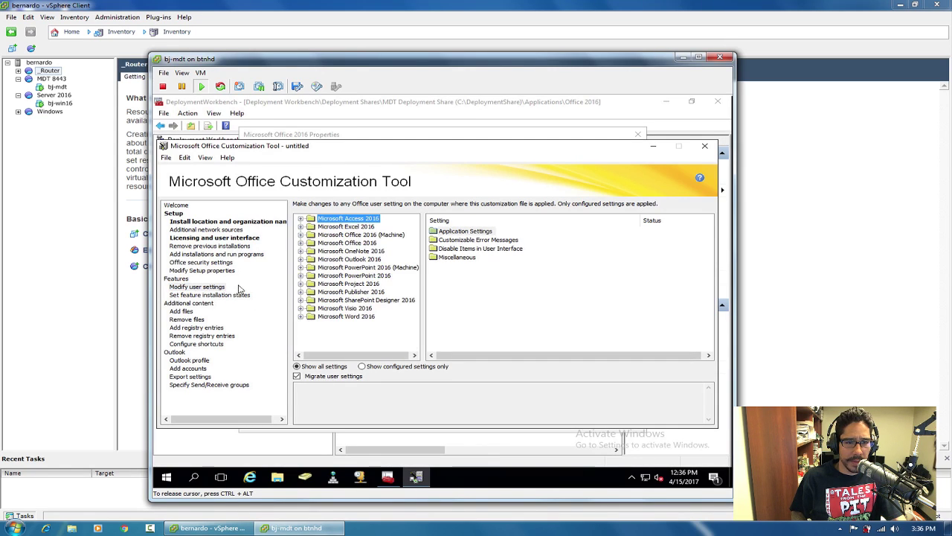
click(225, 296)
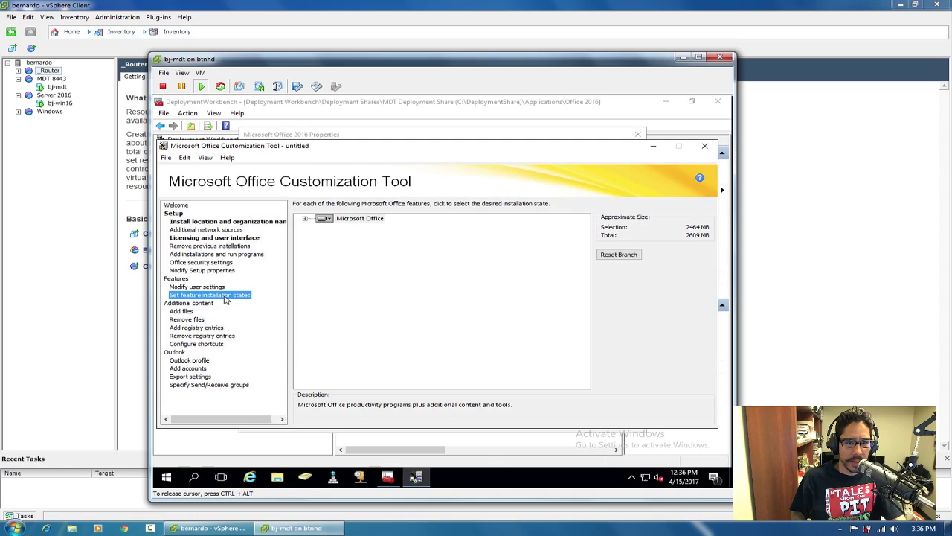
click(305, 219)
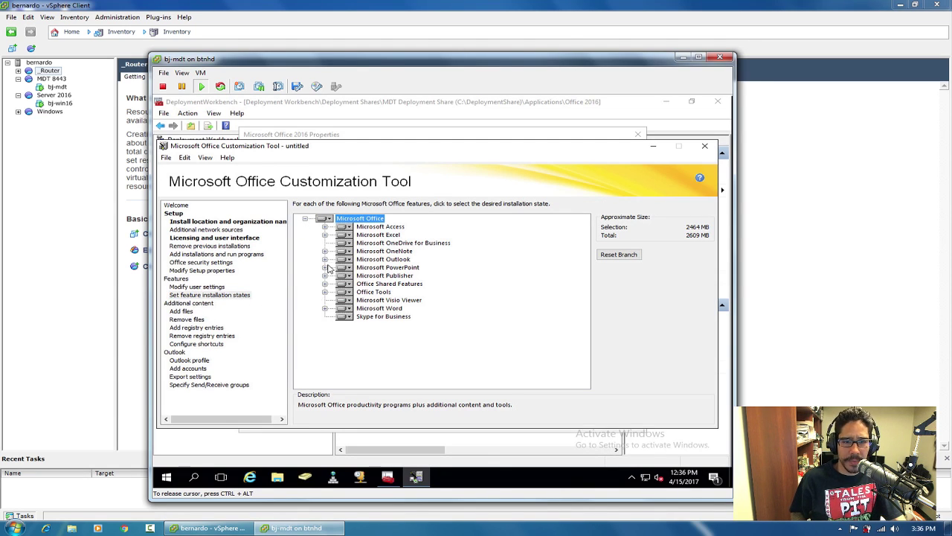
Set OneDrive for Business, OneNote, Publisher and Skype for Business to Not Available.
click(348, 244)
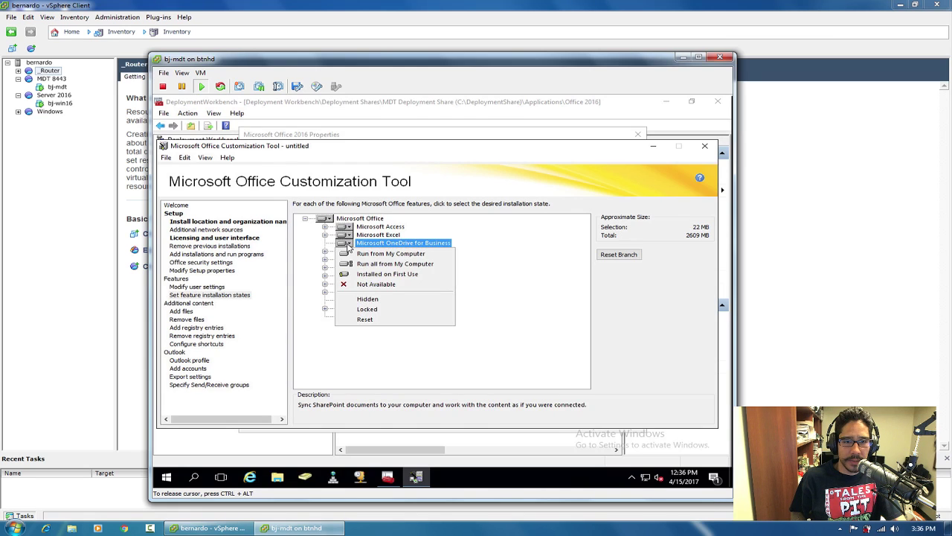
click(368, 286)
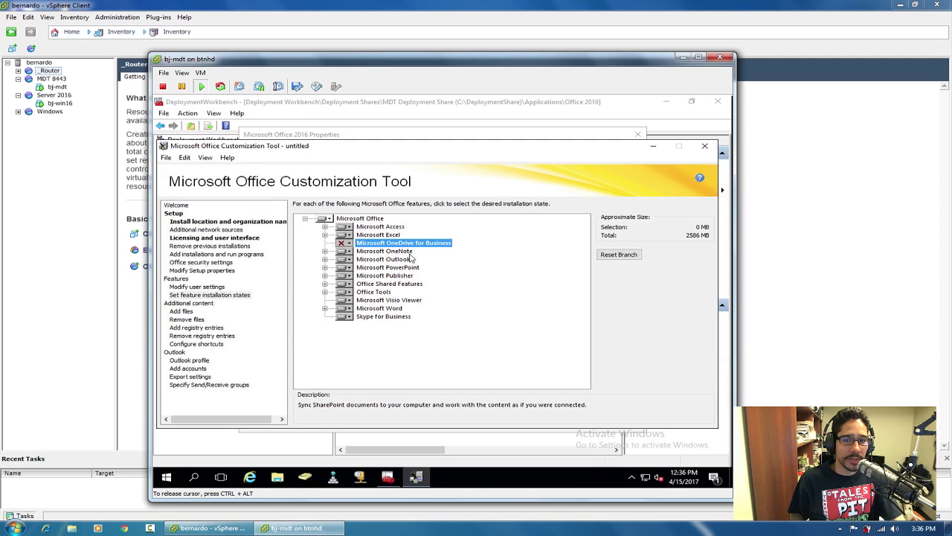
click(350, 253)
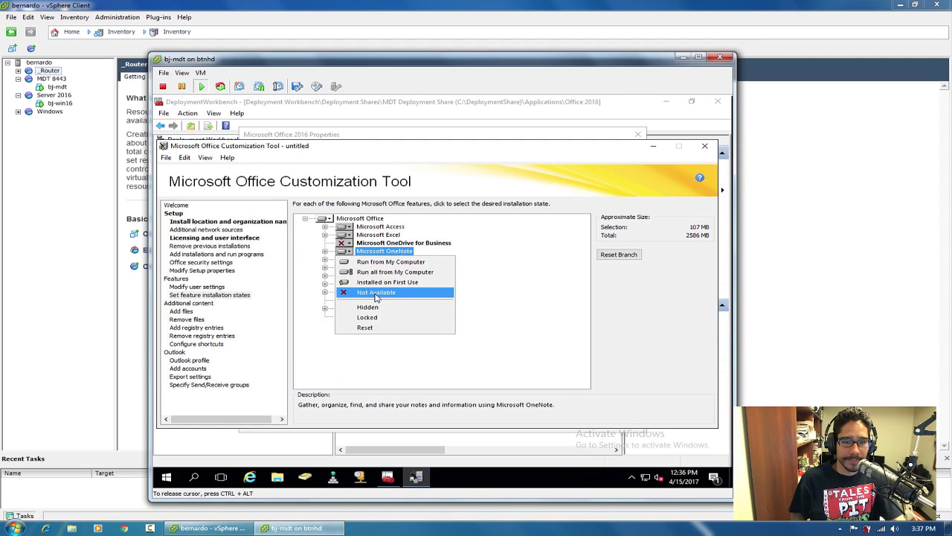
click(364, 295)
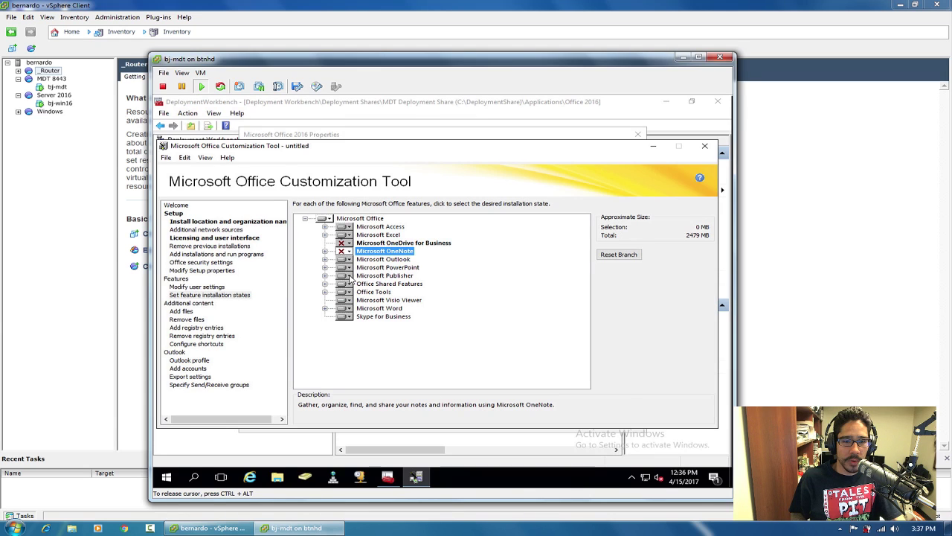
click(349, 276)
click(346, 318)
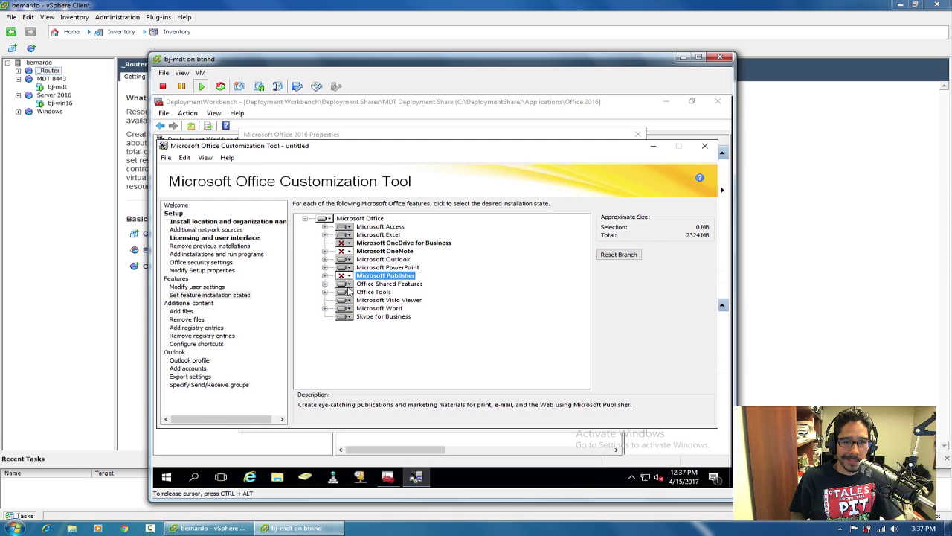
click(349, 318)
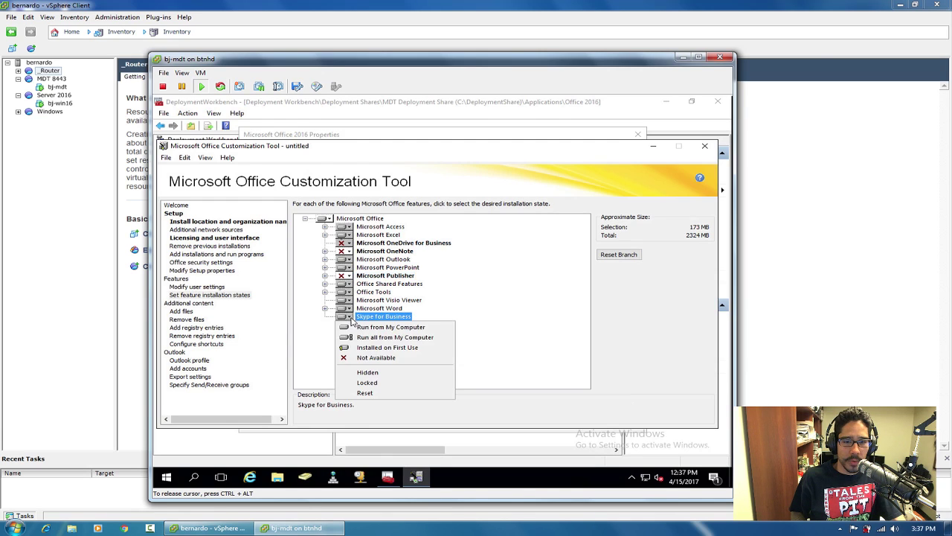
click(371, 358)
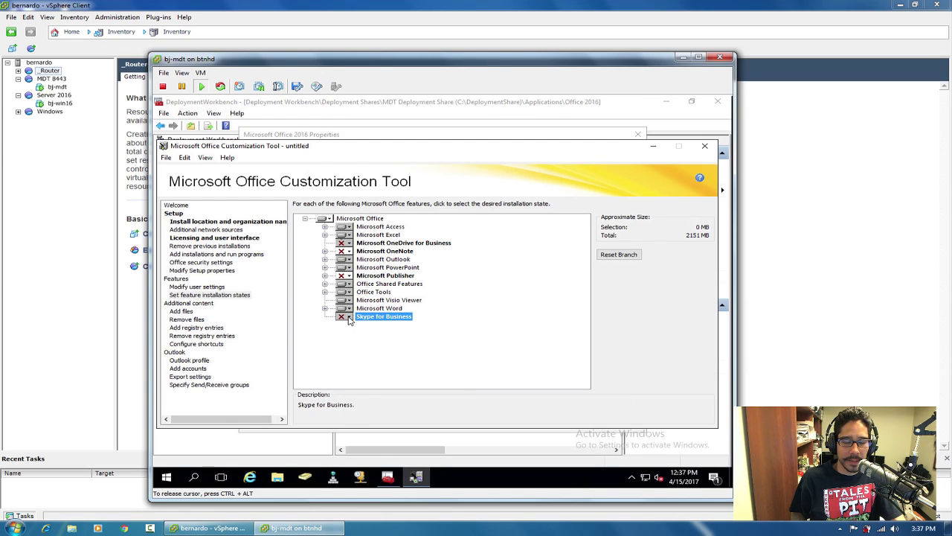
click(349, 318)
click(367, 358)
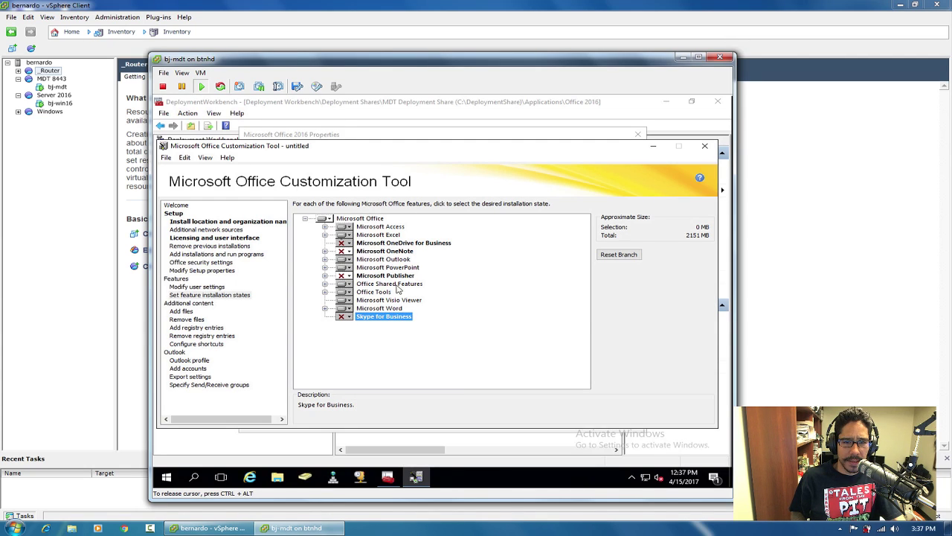
click(181, 311)
Review the Remove files, Add registry entries and Configure shortcuts pages, ending on Outlook profile.
click(187, 319)
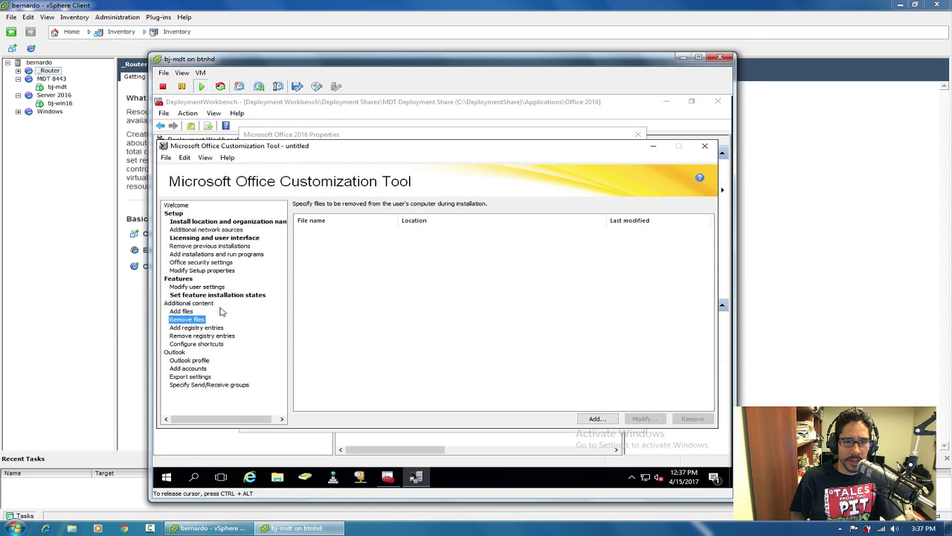
click(216, 329)
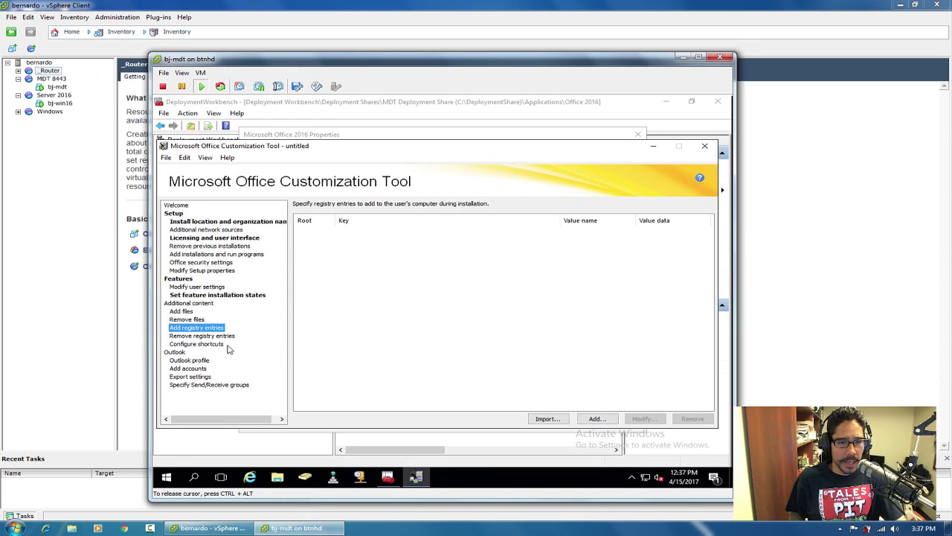
click(217, 346)
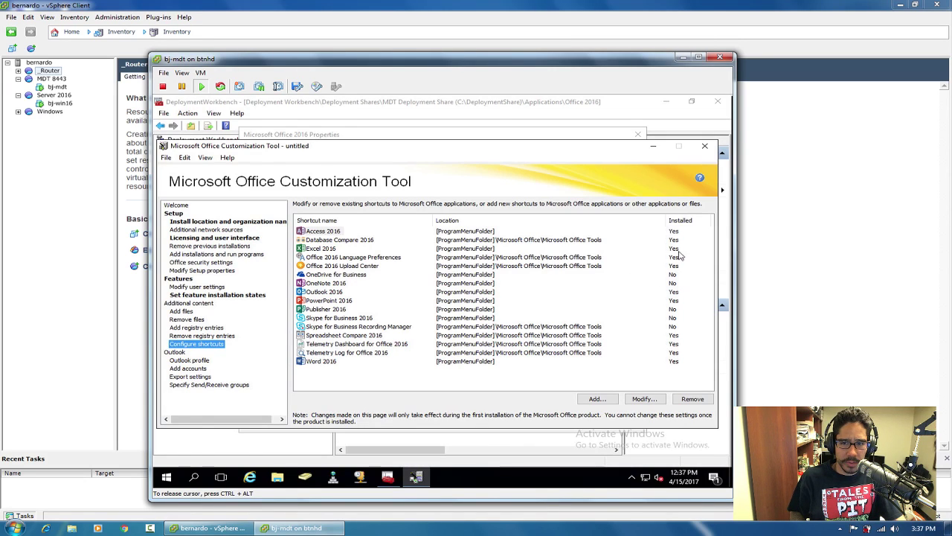
click(195, 364)
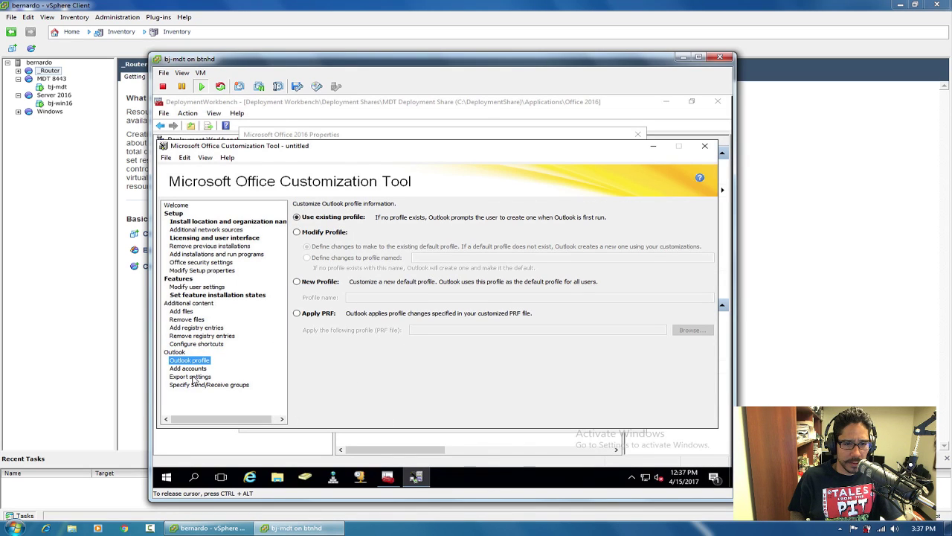
Save As into C:\DeploymentShare\Applications\Microsoft Office 2016\updates.
click(166, 158)
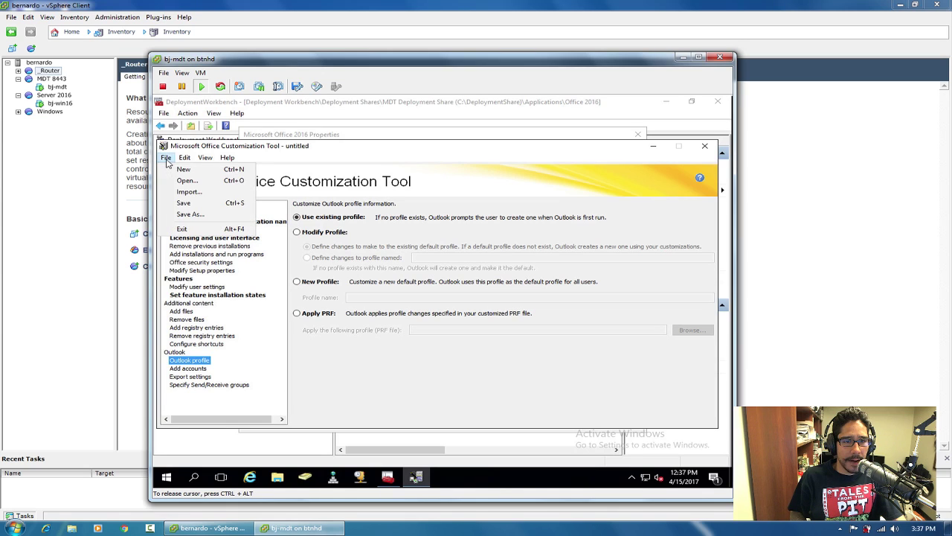
click(185, 214)
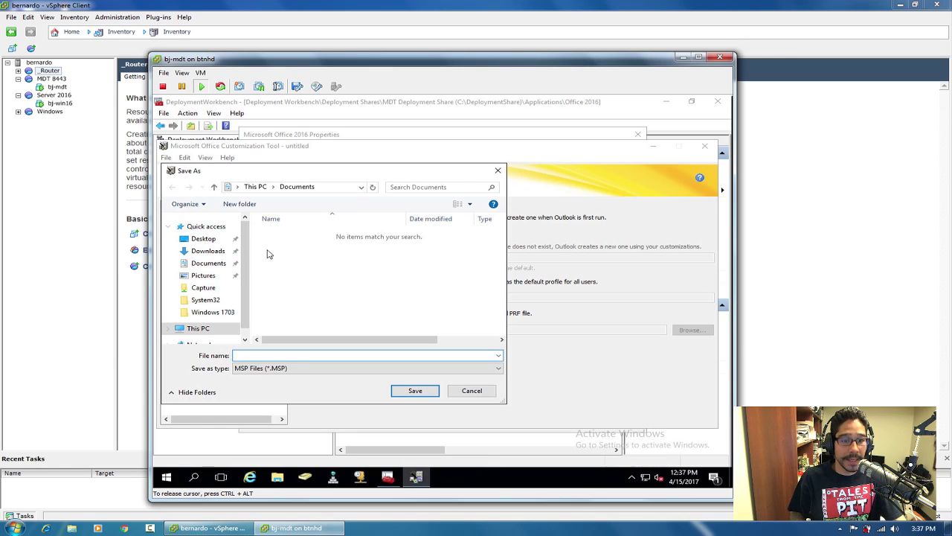
click(198, 328)
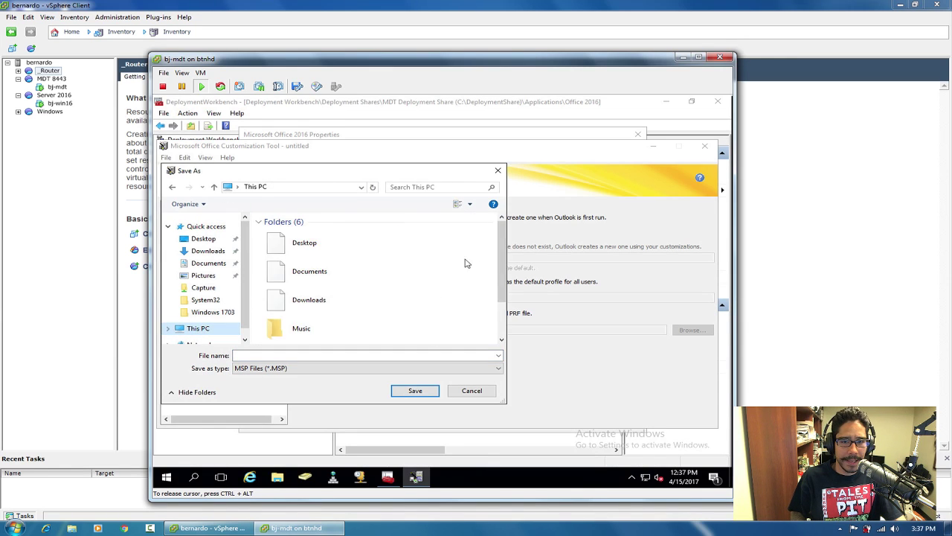
drag(502, 261, 497, 316)
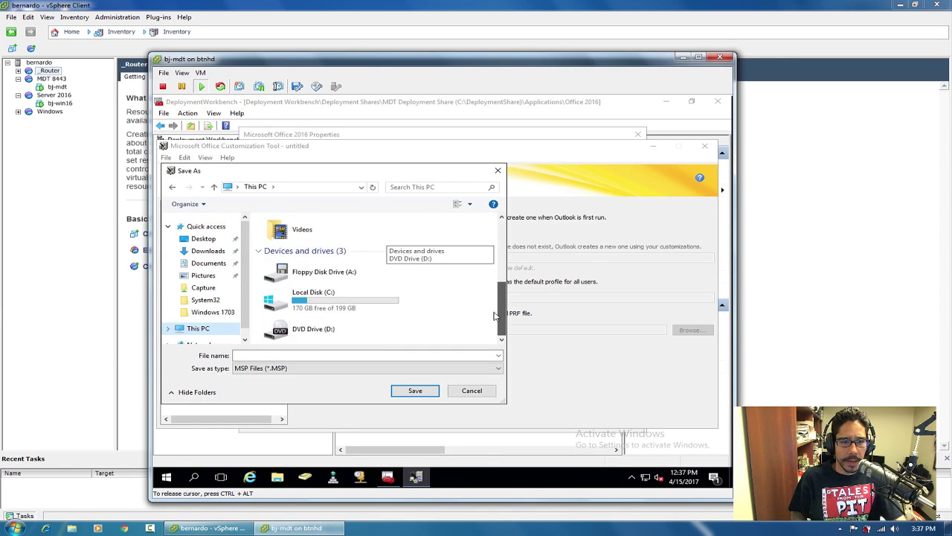
double_click(320, 298)
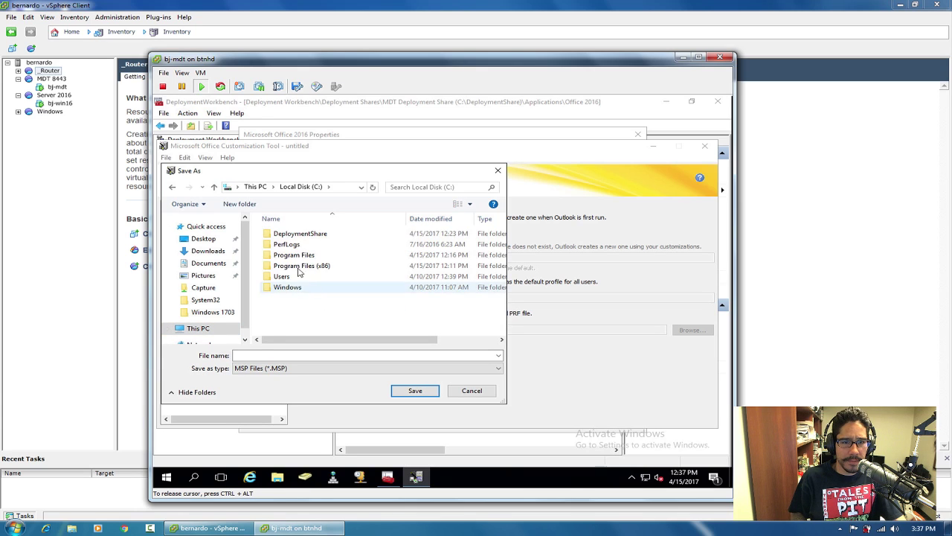
double_click(306, 233)
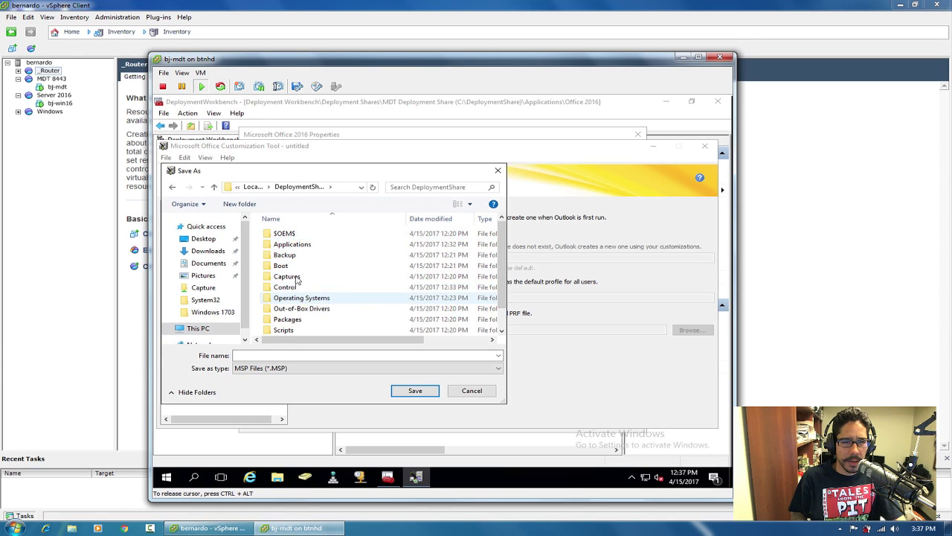
double_click(299, 247)
double_click(305, 234)
drag(502, 255, 497, 310)
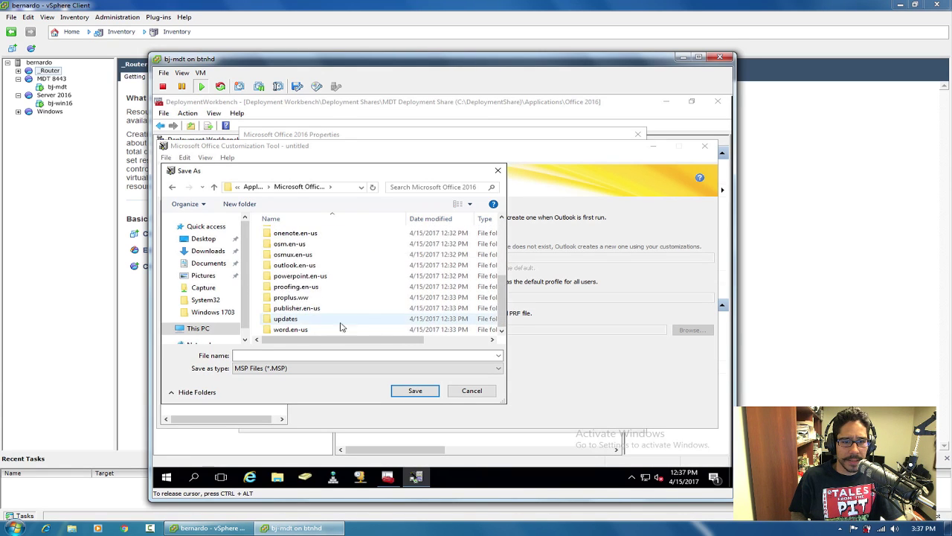
double_click(294, 320)
Name the customization file btnhdSettings and save it as an MSP.
click(276, 355)
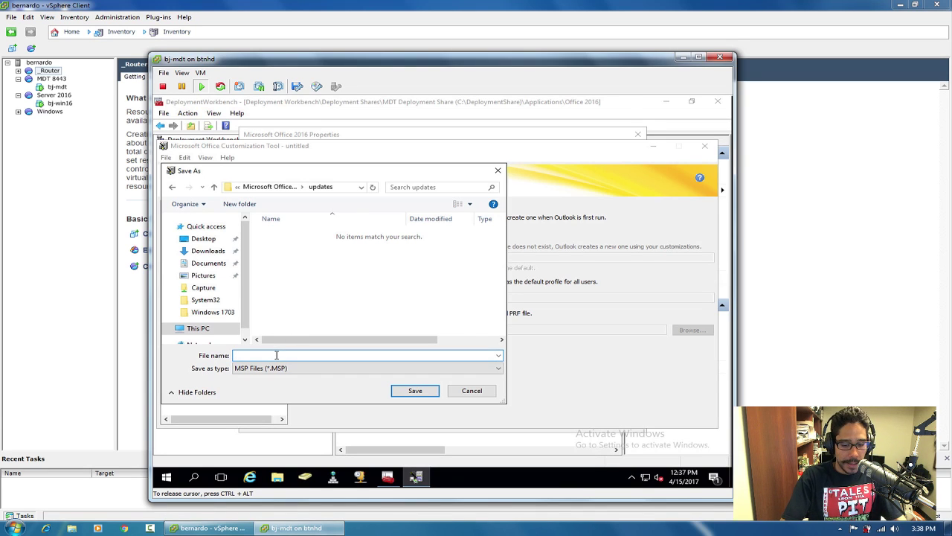
text(btnhdSettings)
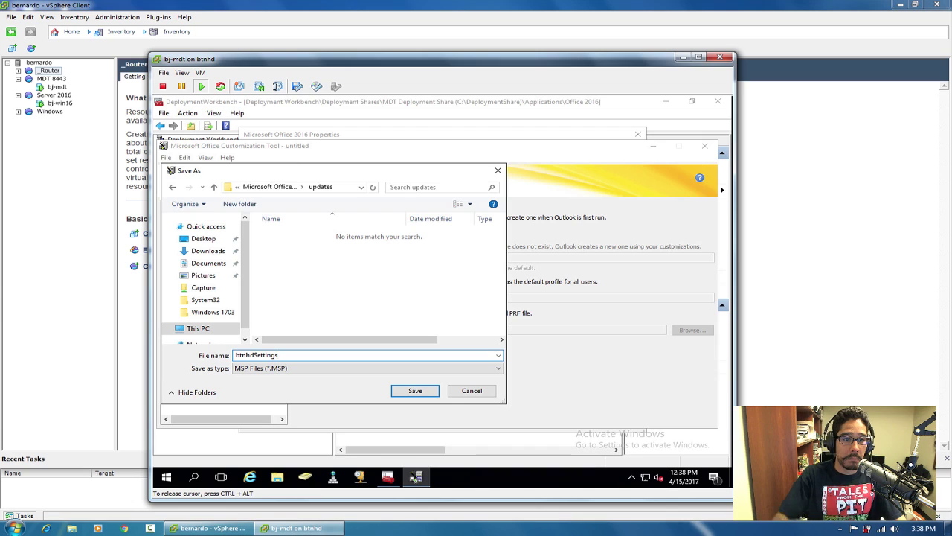
double_click(236, 355)
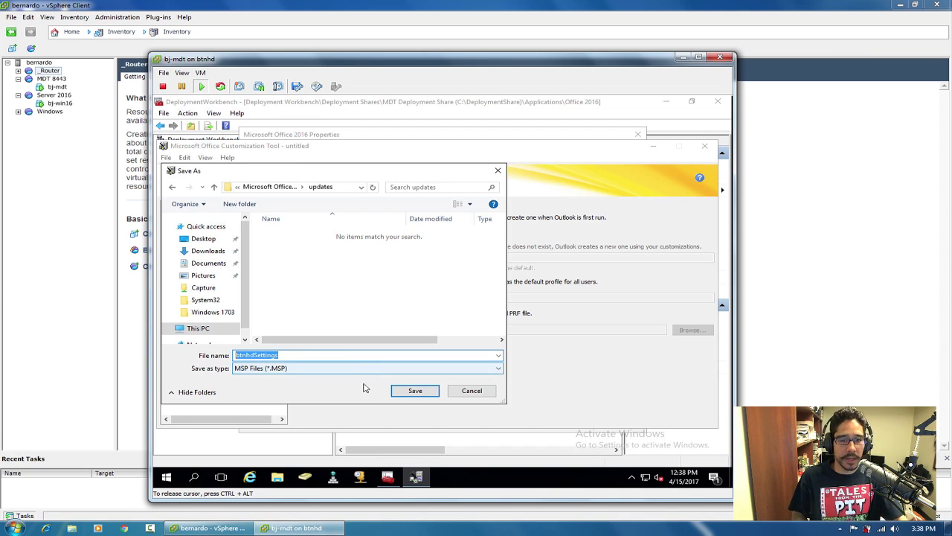
click(415, 391)
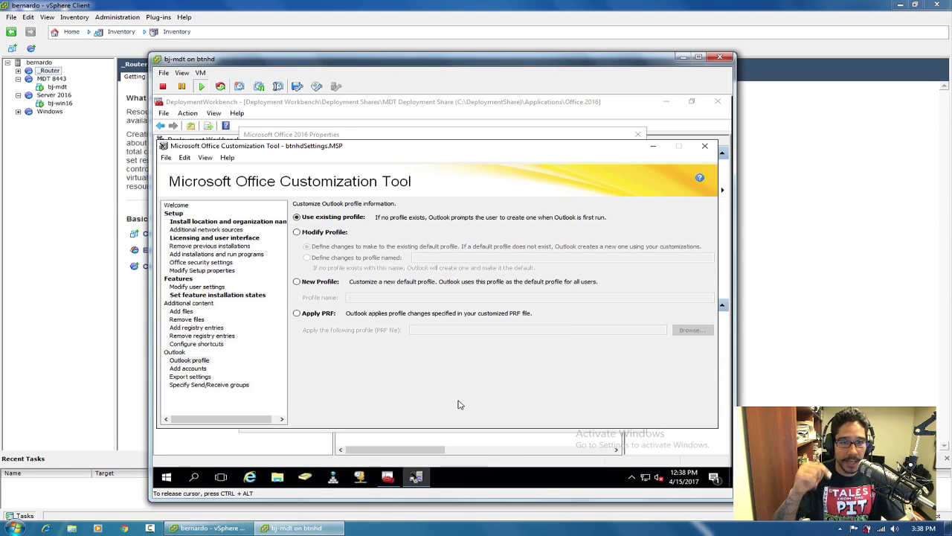
Close the Customization Tool, confirming Yes, and cancel the Office 2016 properties dialog.
click(704, 146)
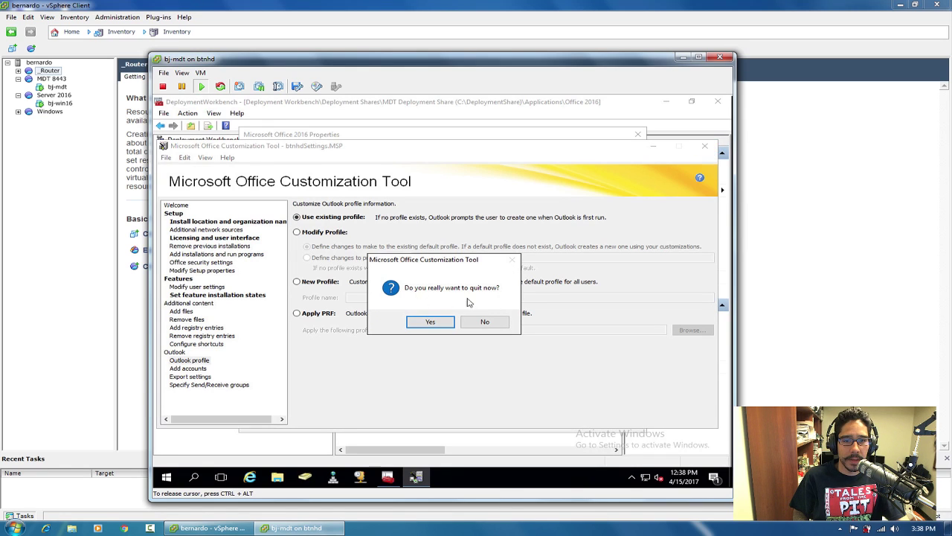
click(430, 321)
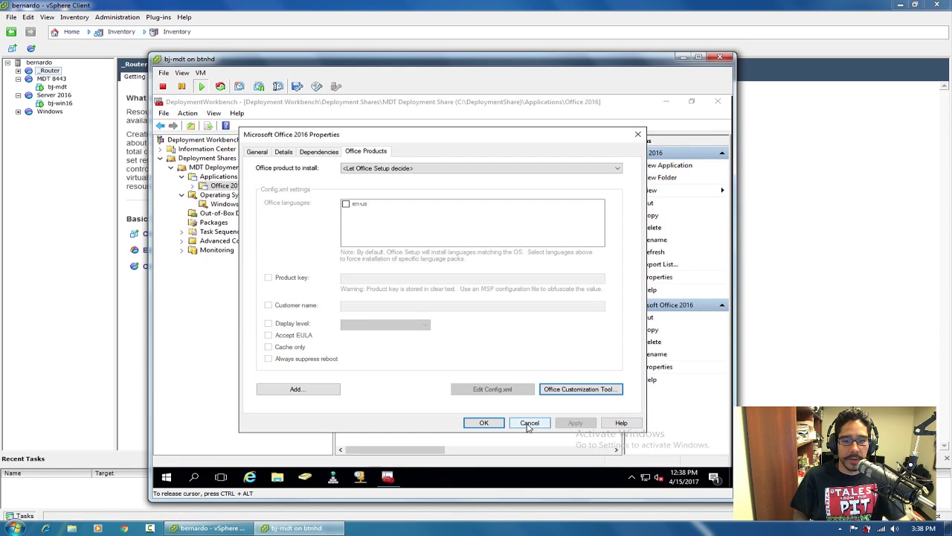
click(529, 422)
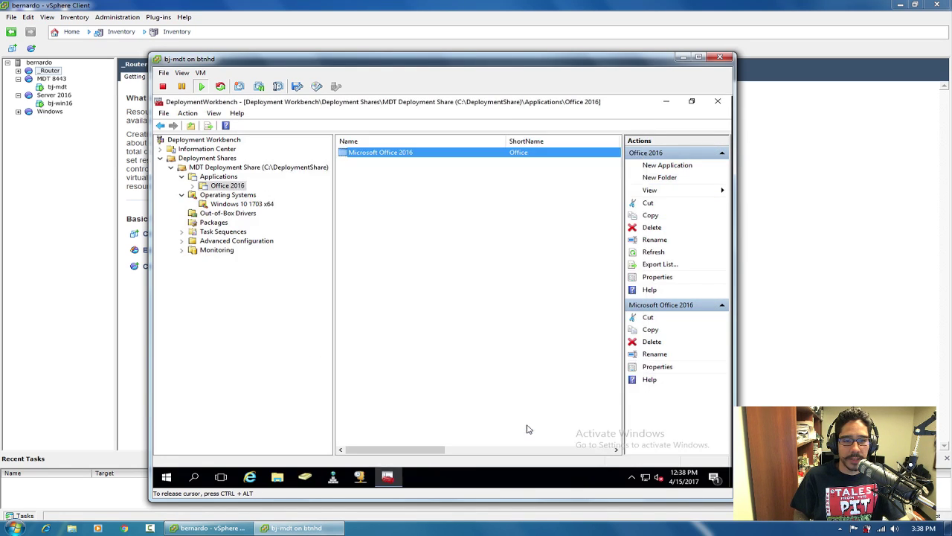
Confirm btnhdSettings.MSP sits in the Microsoft Office 2016 updates folder, then close Explorer.
click(277, 479)
double_click(535, 301)
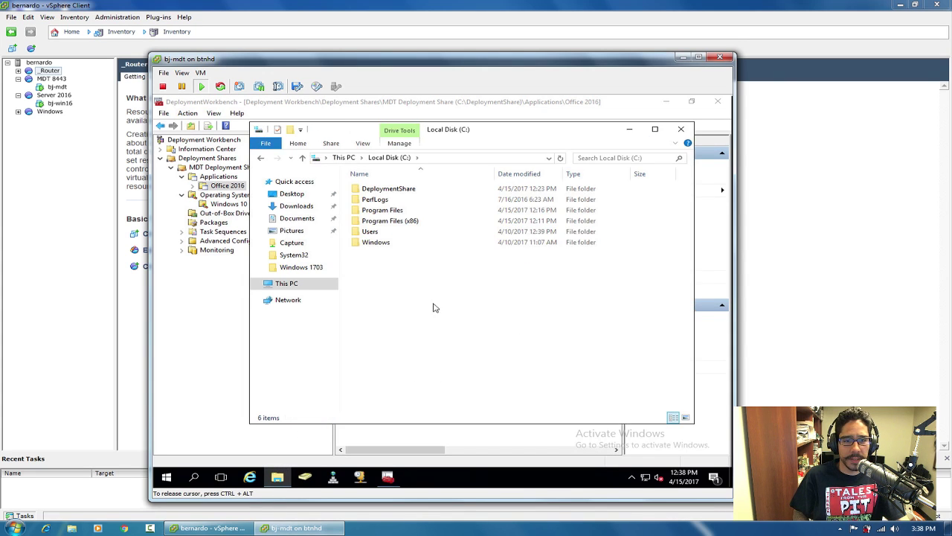
click(387, 198)
click(392, 191)
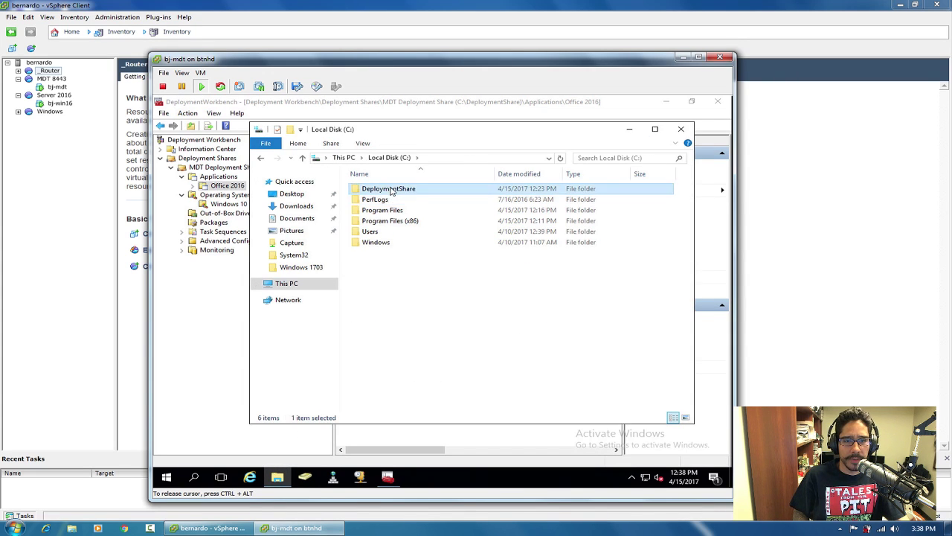
double_click(392, 190)
double_click(389, 200)
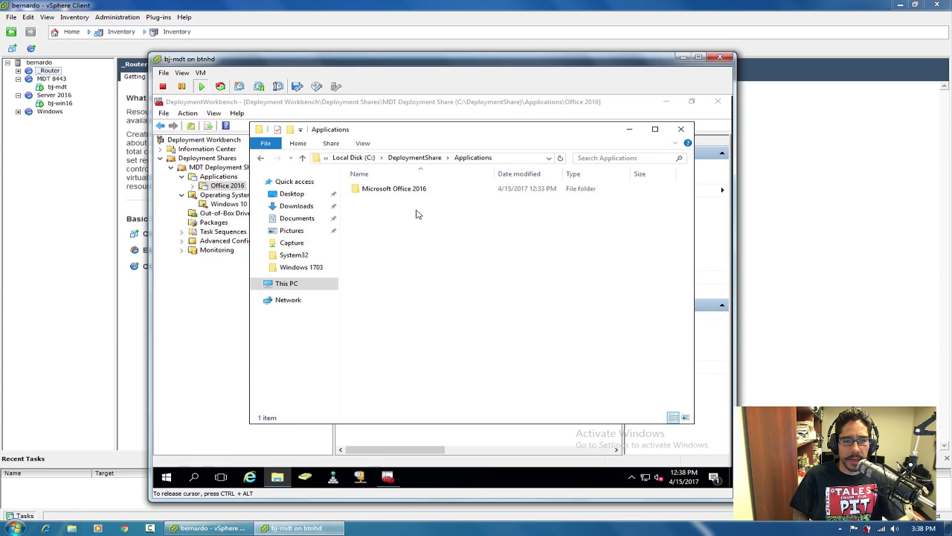
double_click(389, 191)
scroll(394, 336, down, 2)
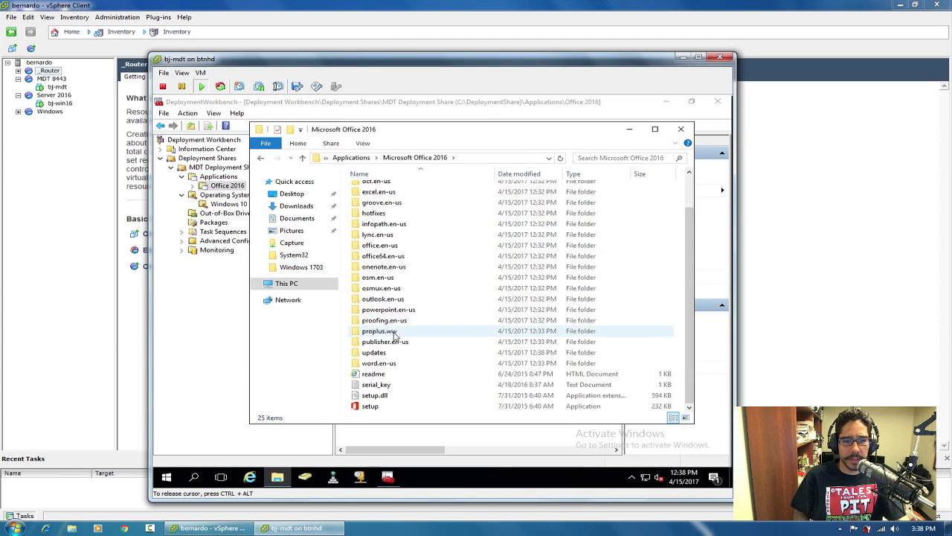
double_click(374, 352)
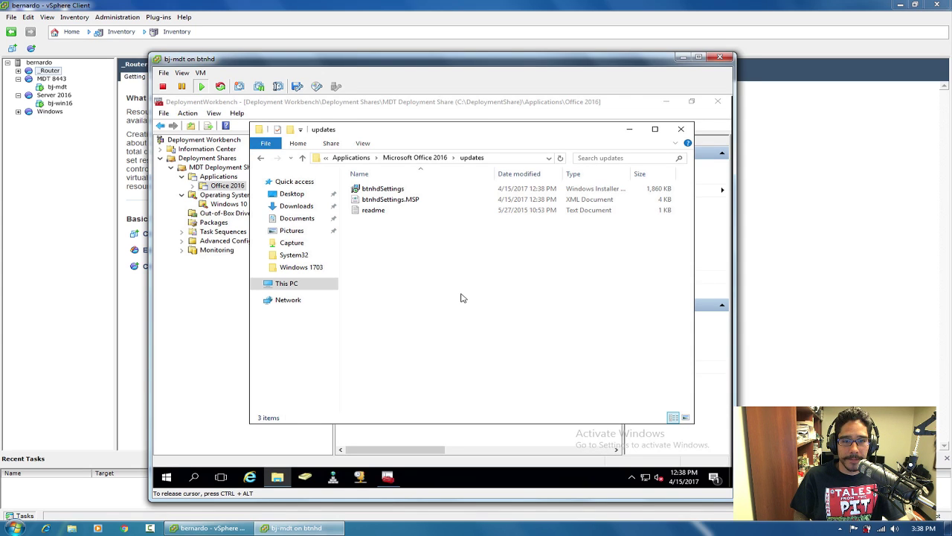
click(680, 128)
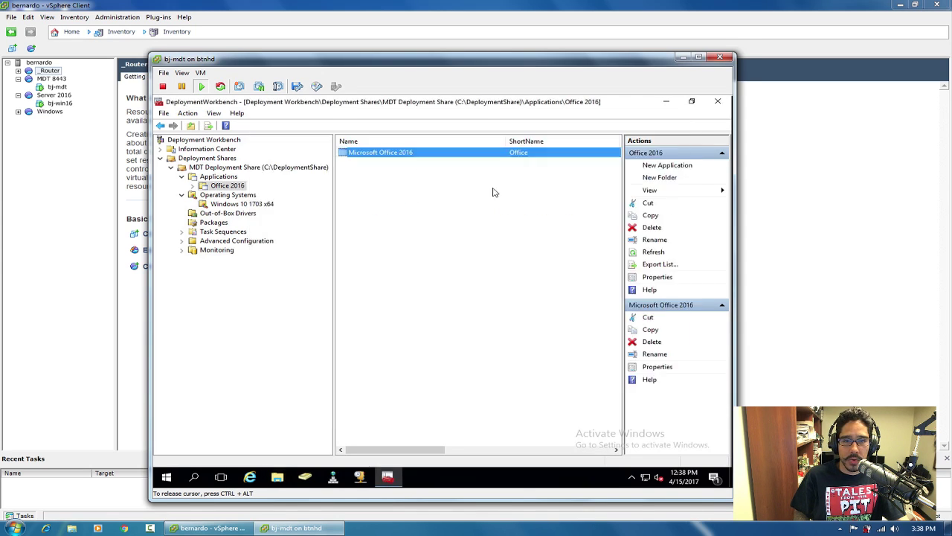
Open the Details tab of the Microsoft Office 2016 application's properties.
click(223, 187)
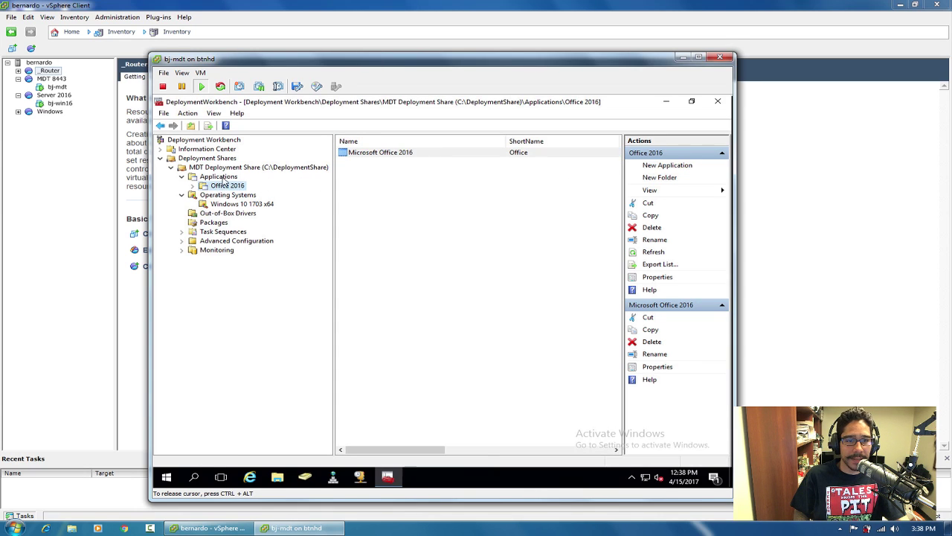
double_click(381, 154)
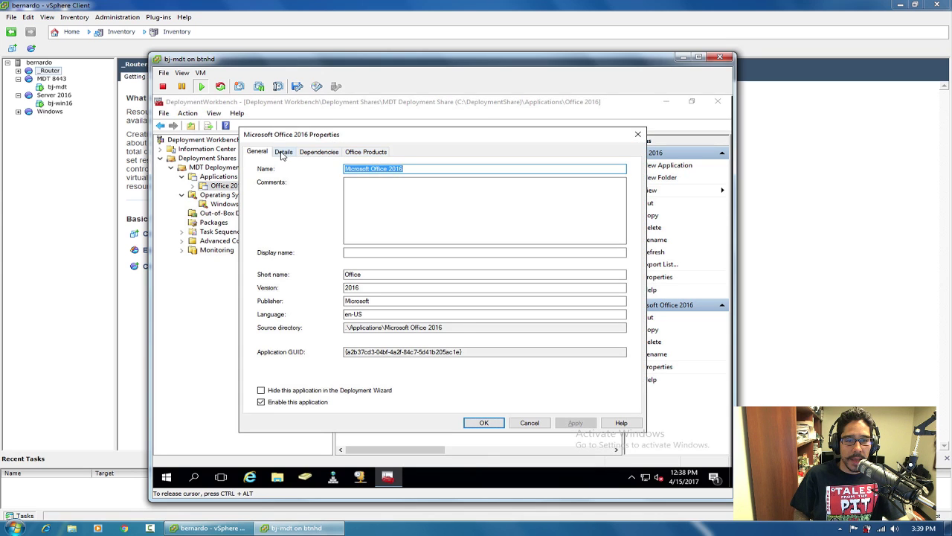
click(283, 152)
drag(385, 226, 357, 233)
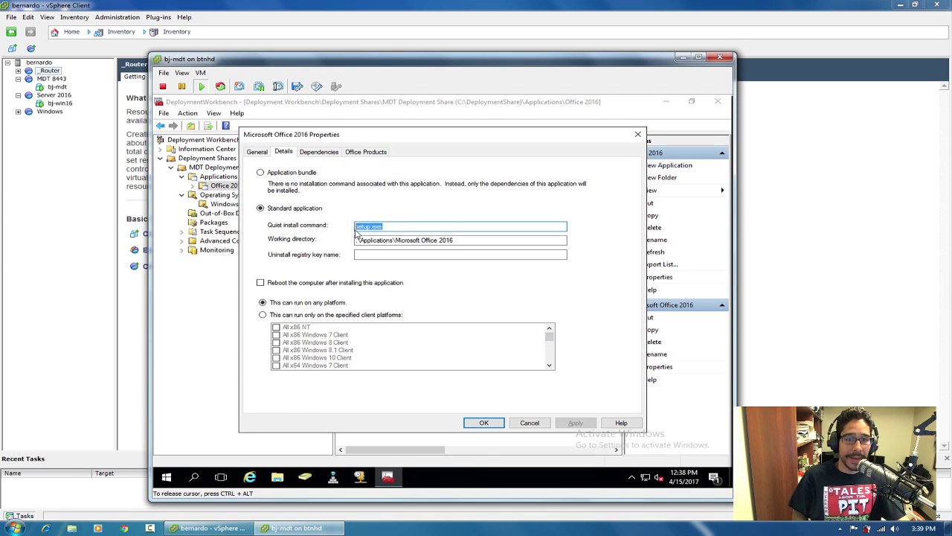
Copy the install command line from Office2016_command.txt on the Desktop.
click(277, 477)
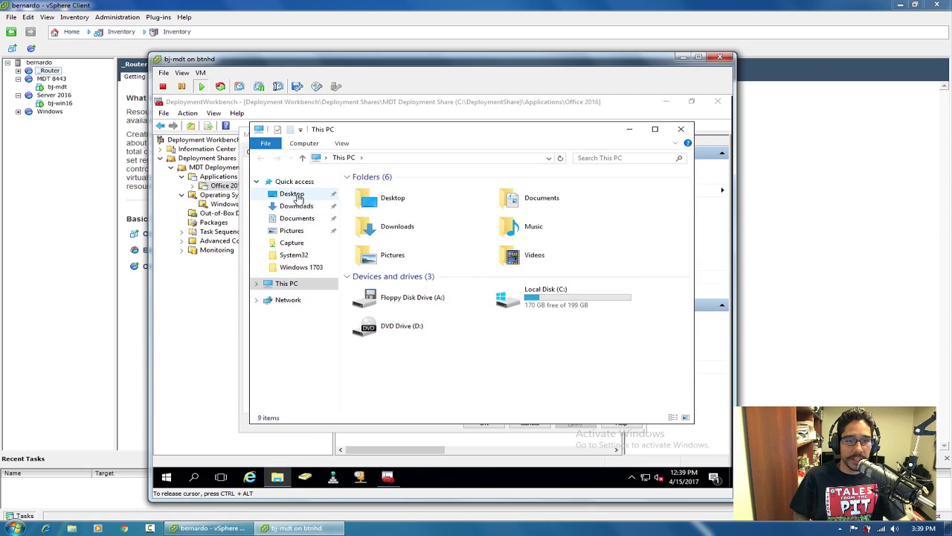
click(297, 195)
click(390, 233)
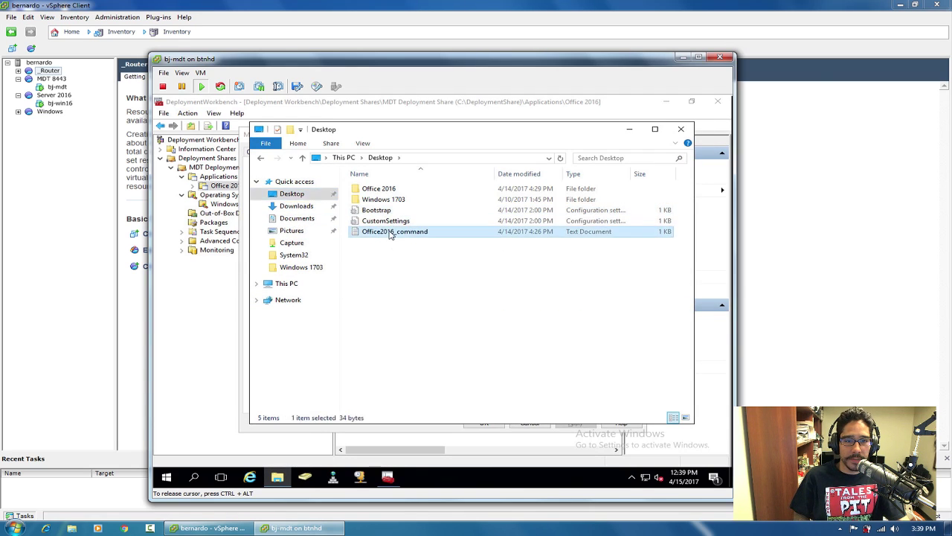
double_click(390, 232)
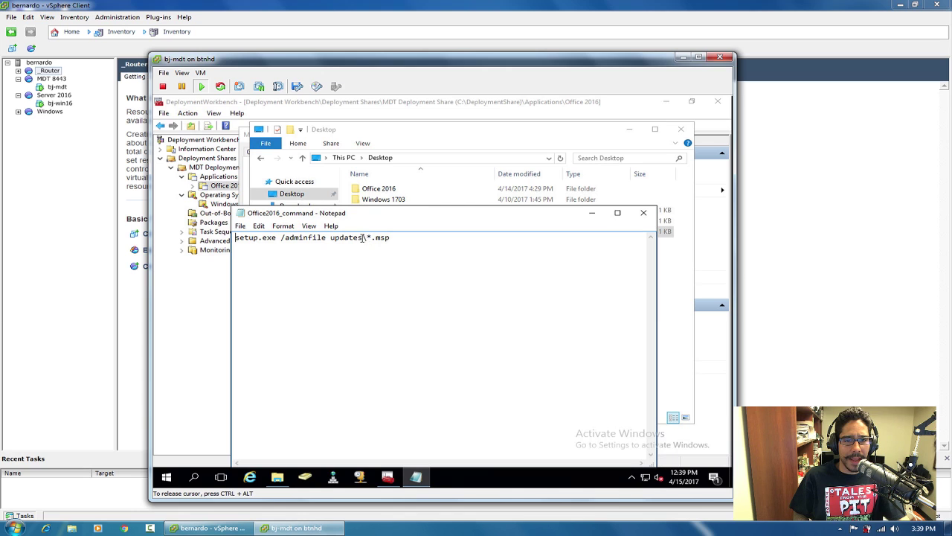
drag(400, 239, 233, 239)
key(ctrl+c)
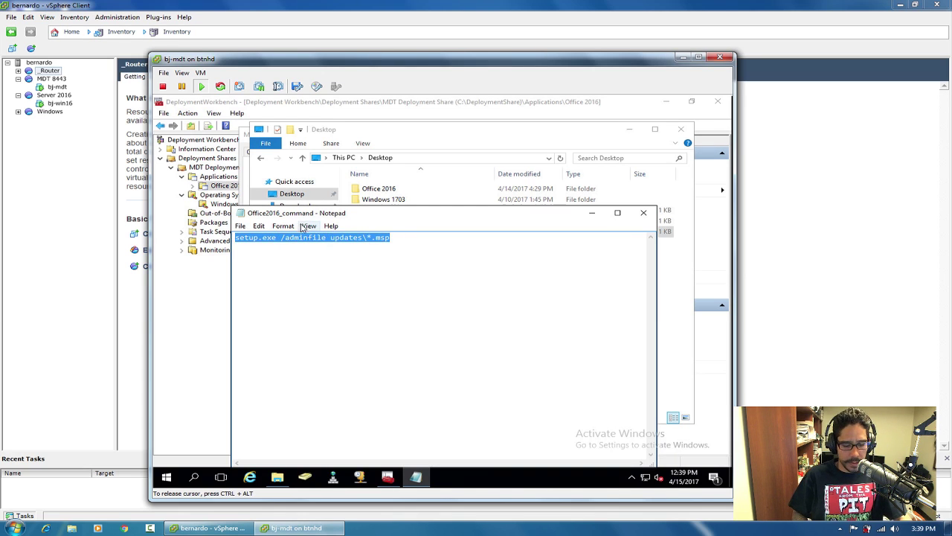
click(644, 212)
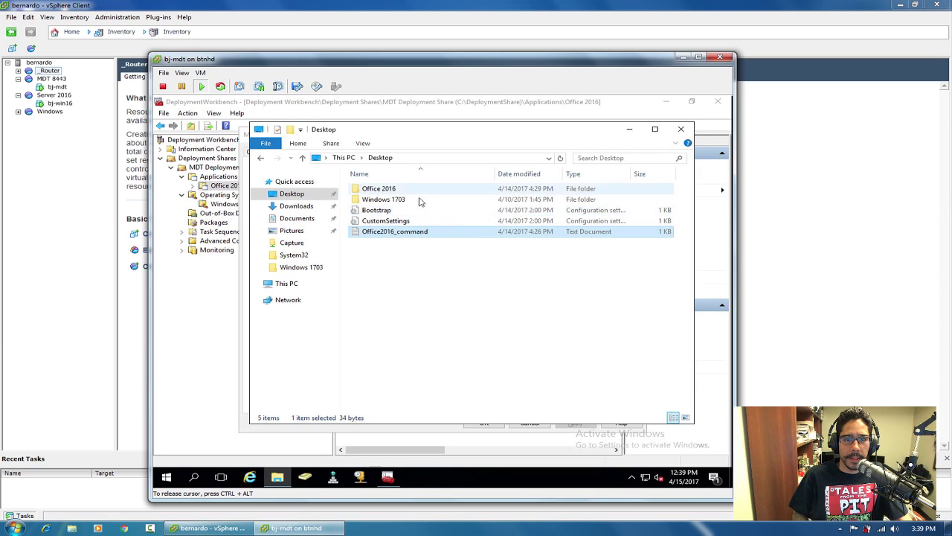
Paste it as the quiet install command, replacing the asterisk with btnhdSetting.
click(393, 225)
drag(394, 225, 335, 225)
key(ctrl+v)
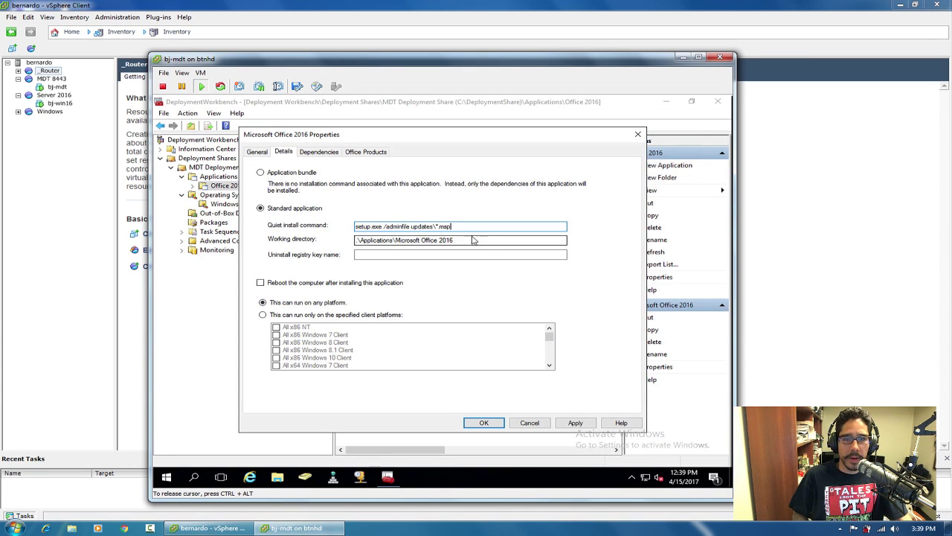
click(437, 226)
key(BackSpace)
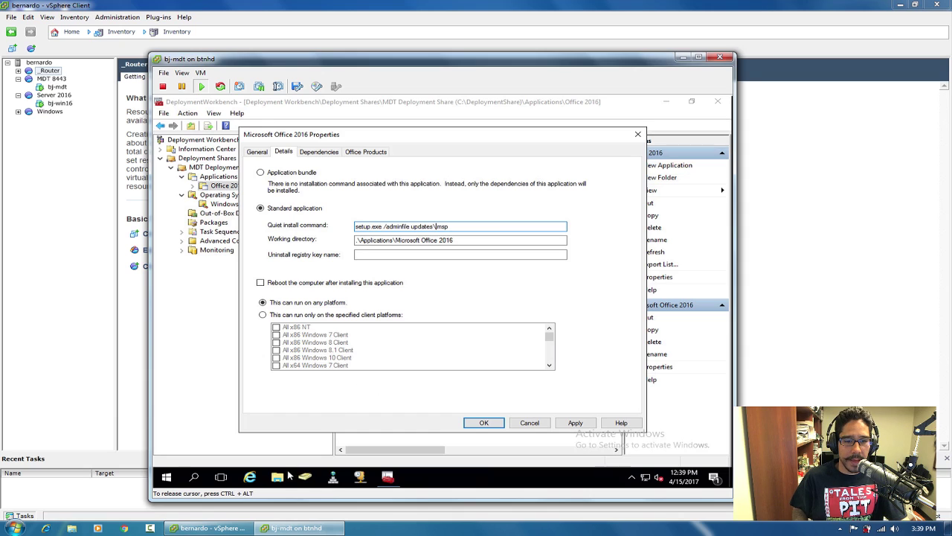
text(btnhdSettings)
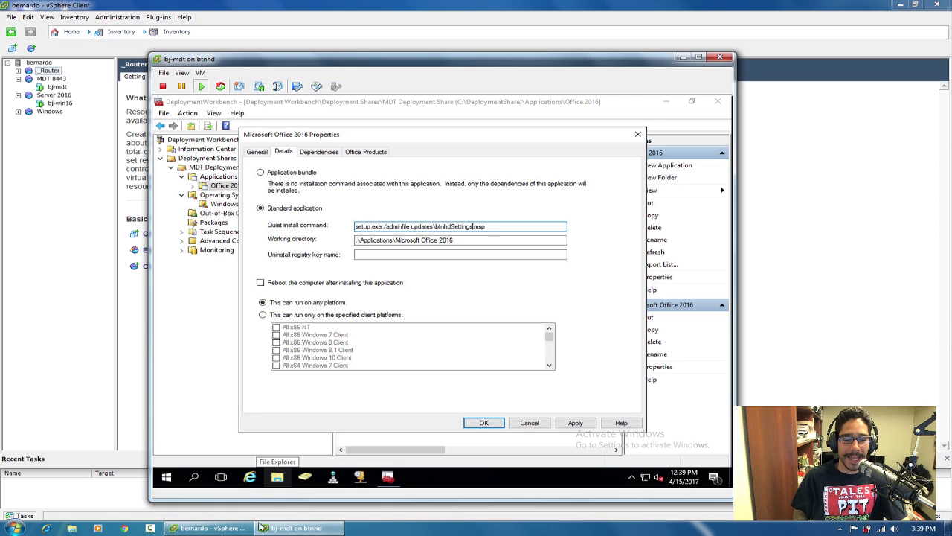
Check the exact .MSP file name in the Microsoft Office 2016 updates folder.
click(277, 477)
double_click(564, 305)
double_click(390, 190)
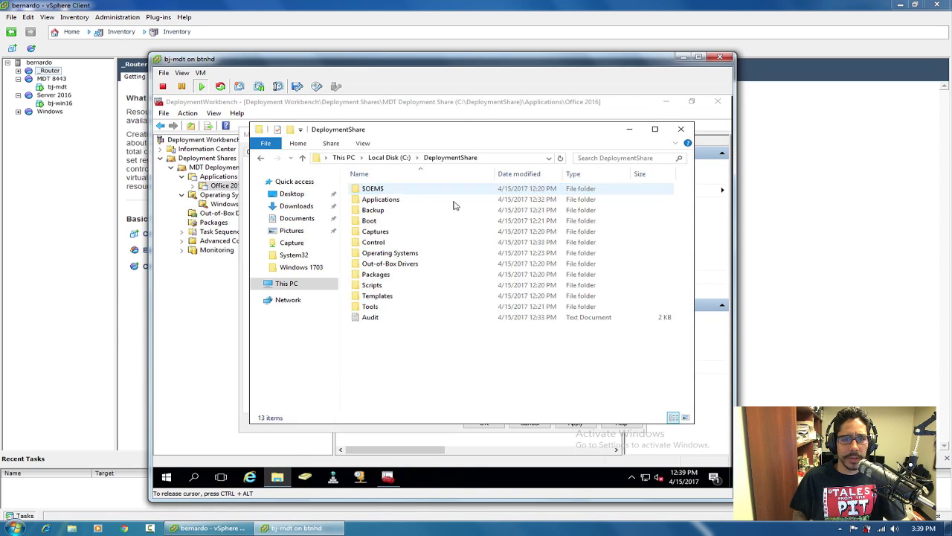
double_click(381, 199)
double_click(382, 189)
scroll(393, 298, down, 2)
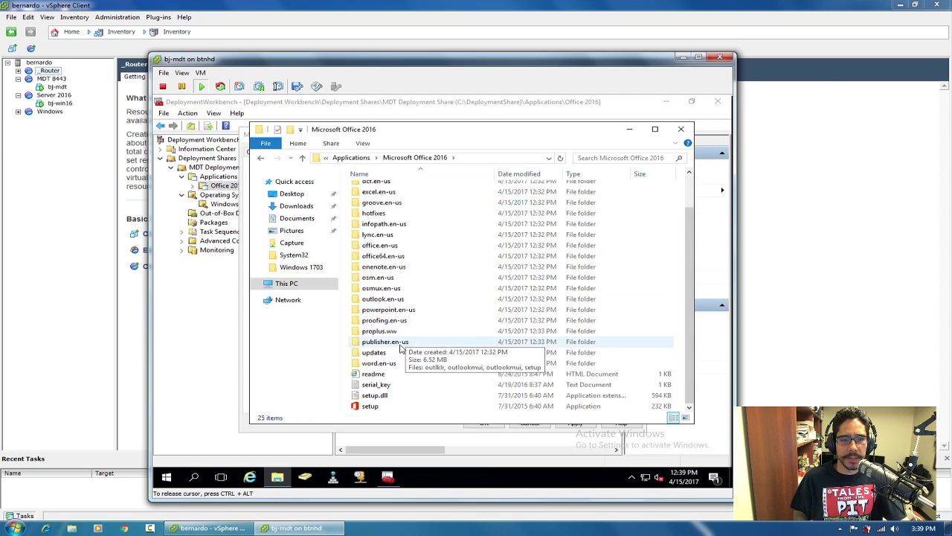
double_click(383, 348)
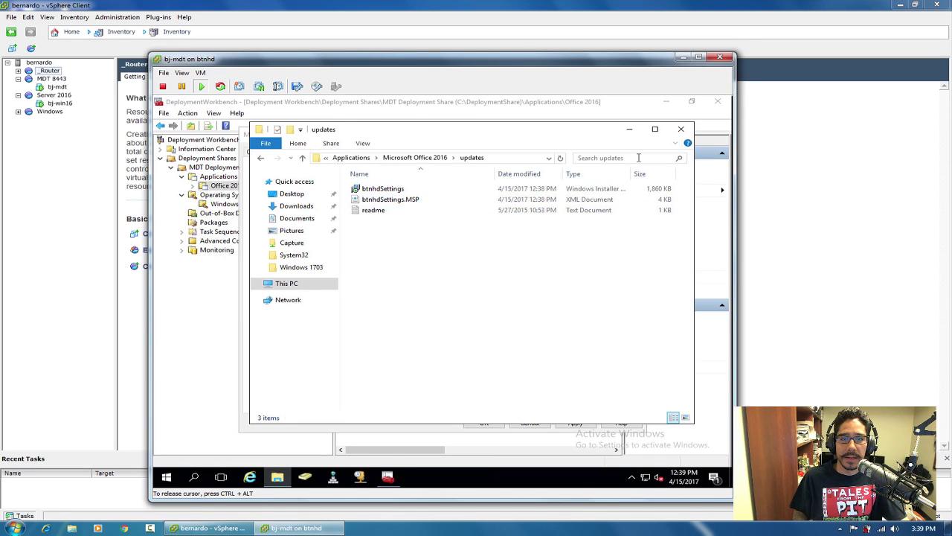
click(683, 131)
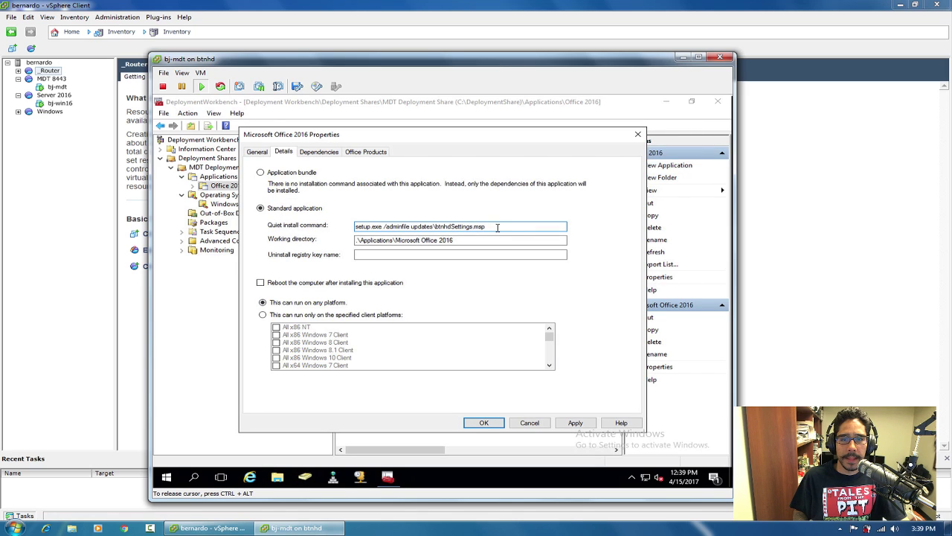
Apply the command setup.exe /adminfile updates\btnhdSettings.msp and close the properties with OK.
click(576, 423)
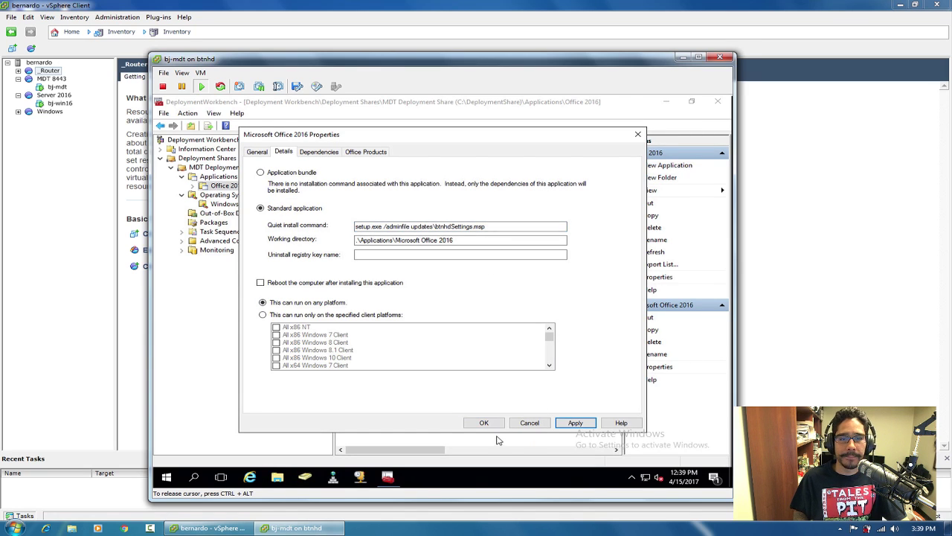
click(382, 226)
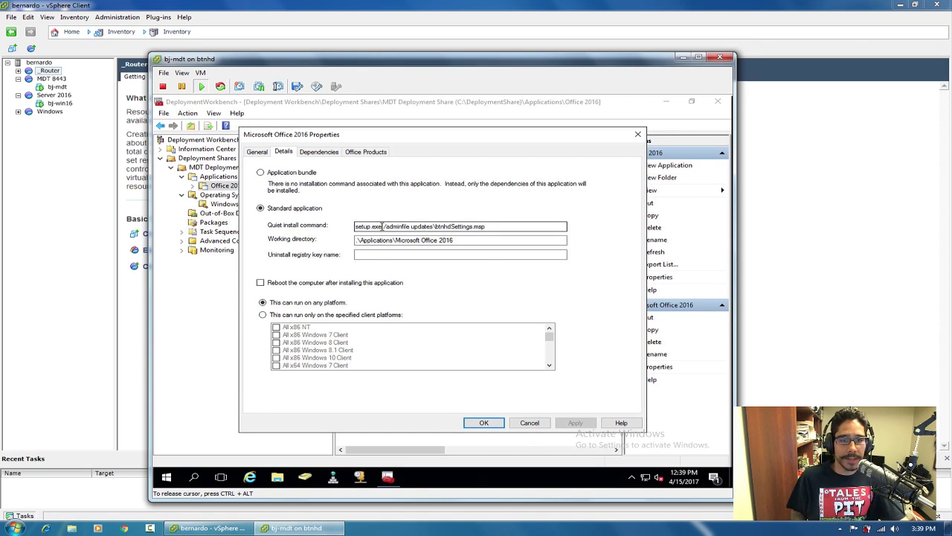
double_click(383, 226)
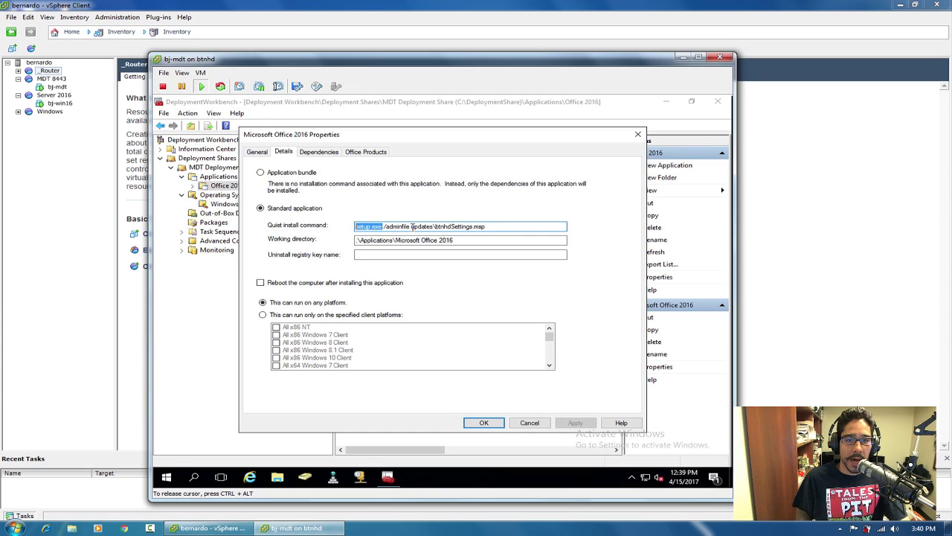
drag(411, 226, 385, 225)
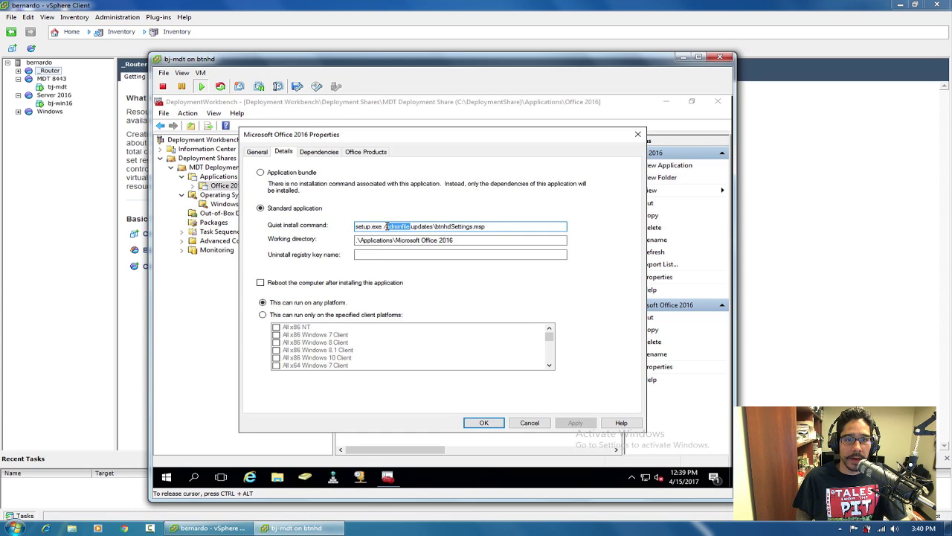
click(445, 238)
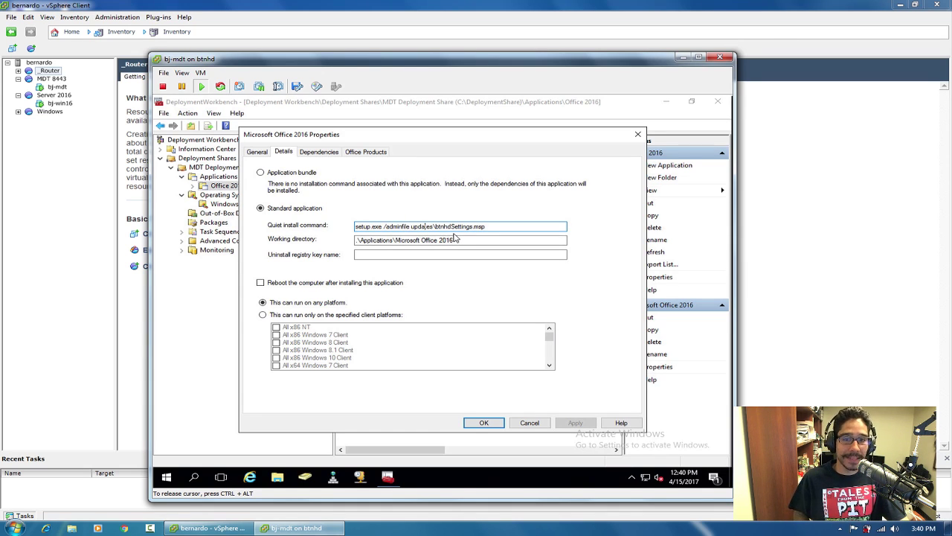
drag(502, 226, 434, 226)
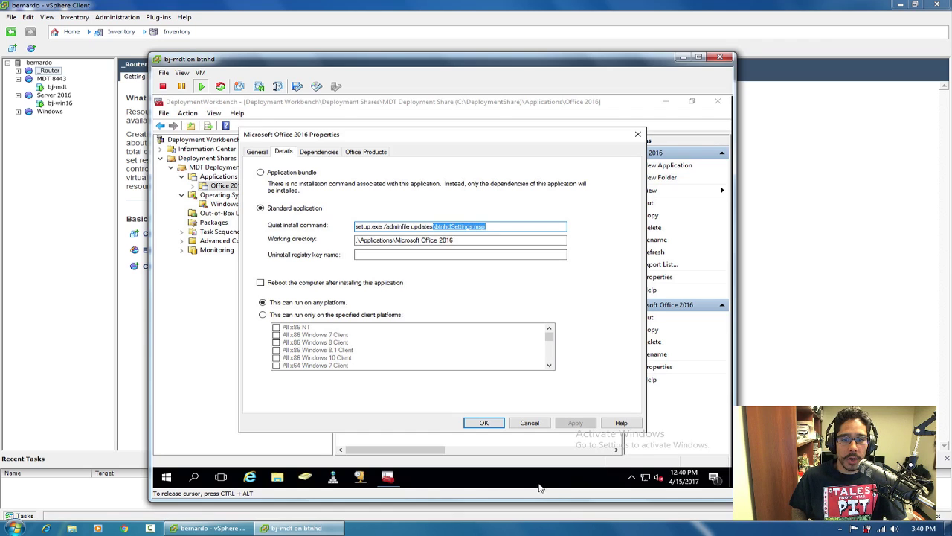
click(483, 423)
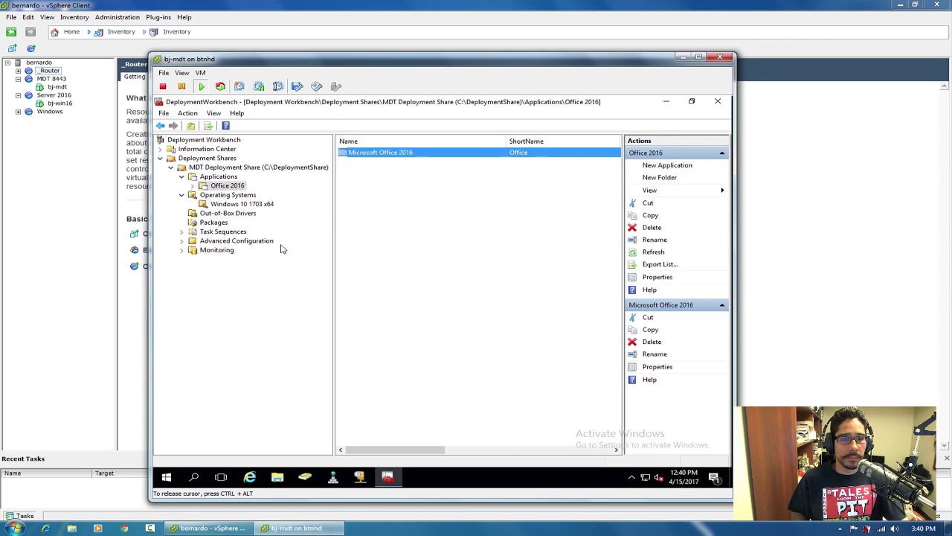
Create a folder named 'Windows 10 1703 x64' under Task Sequences and expand it.
click(215, 232)
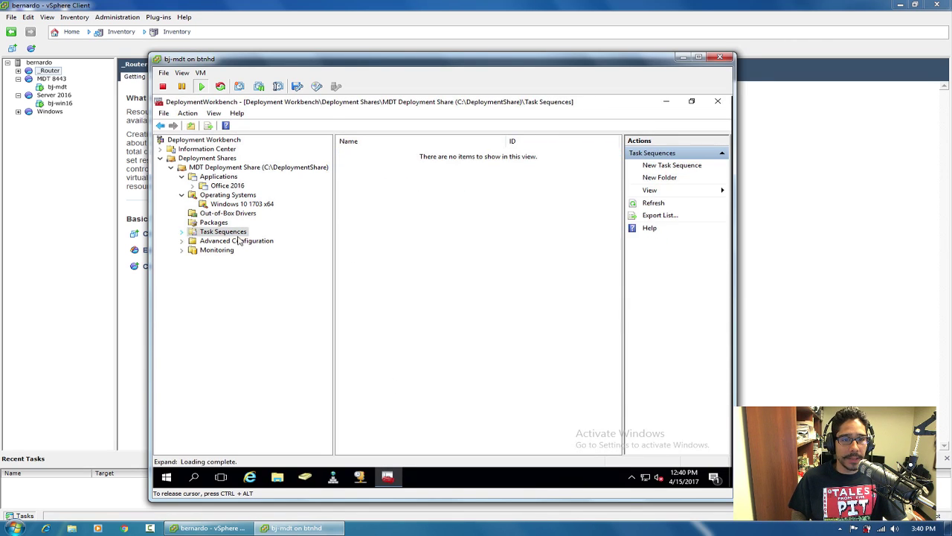
right_click(227, 236)
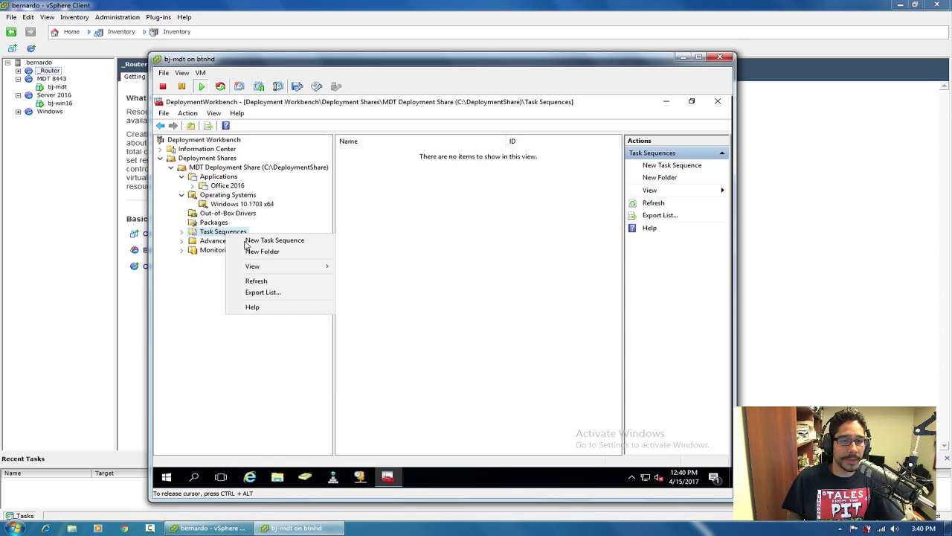
click(262, 250)
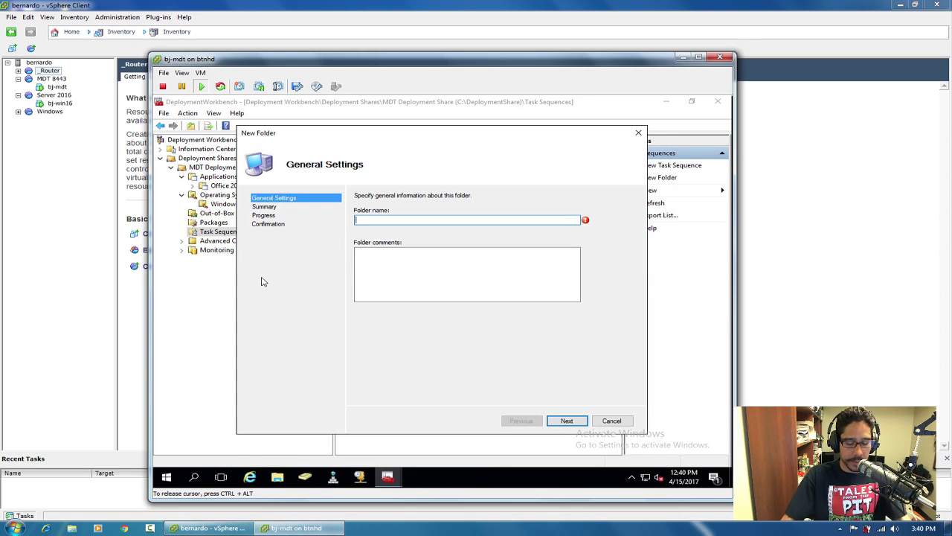
text(Windows 10 1703 x64)
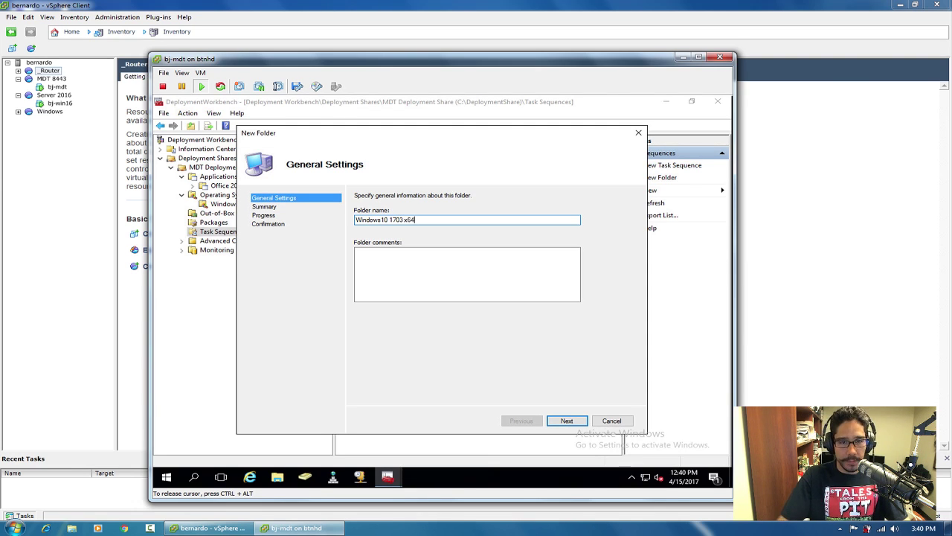
click(565, 421)
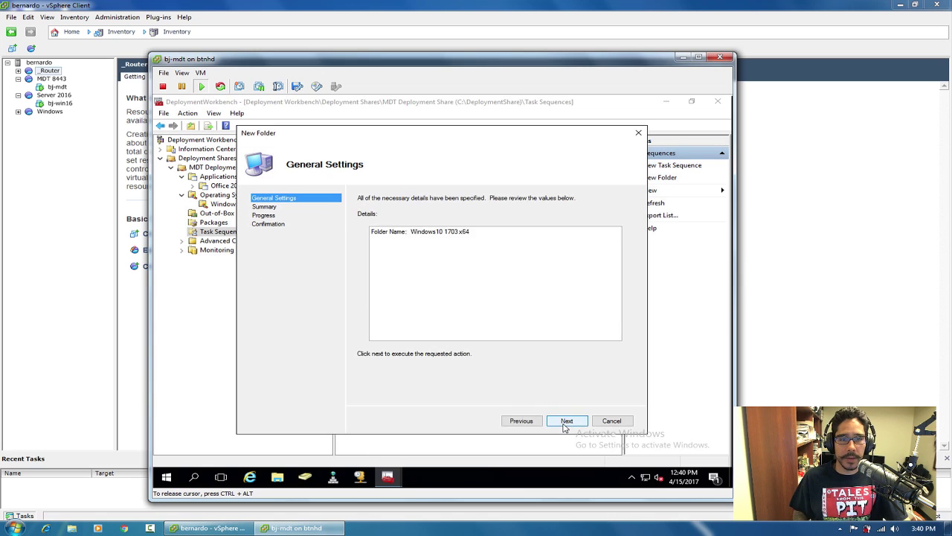
click(565, 426)
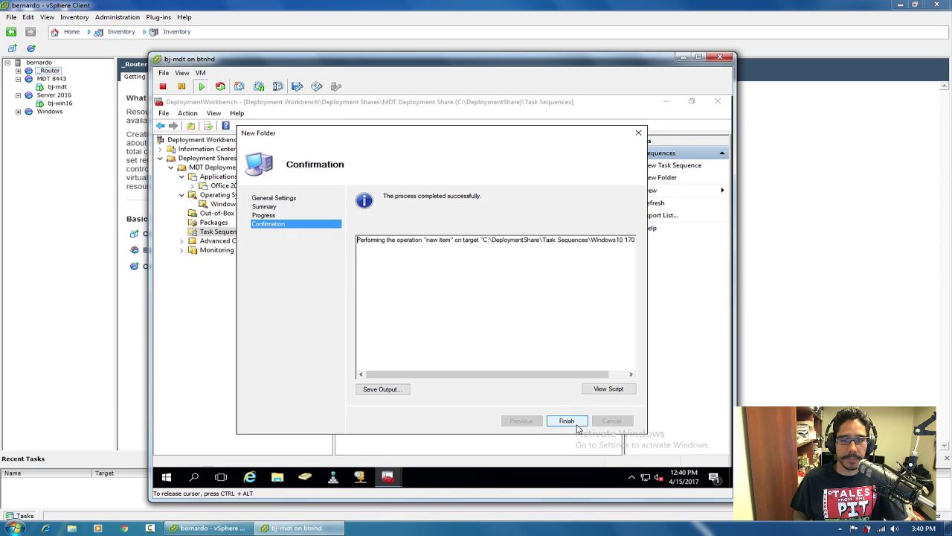
click(567, 421)
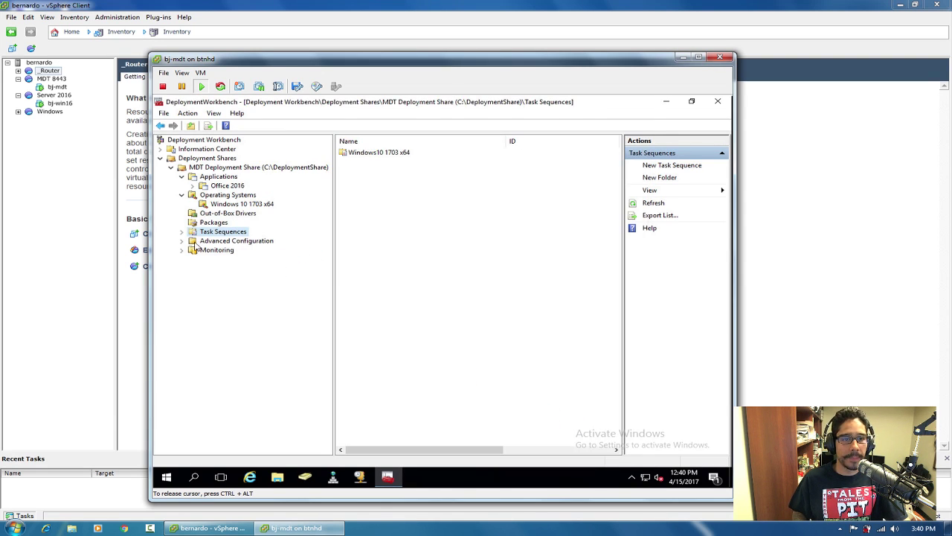
click(182, 232)
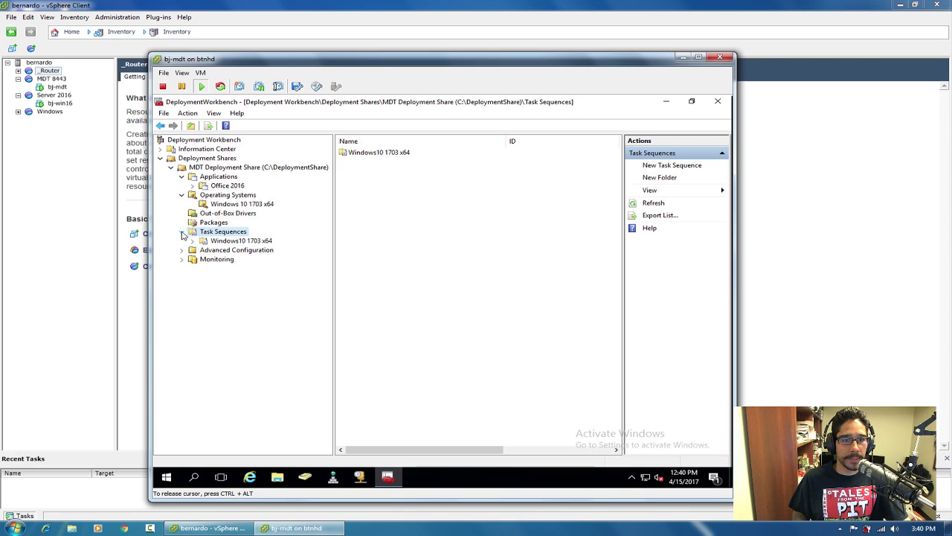
Start a new task sequence in that folder with ID 0001 and name 'Windows 10x64 1703 v1.0'.
right_click(236, 244)
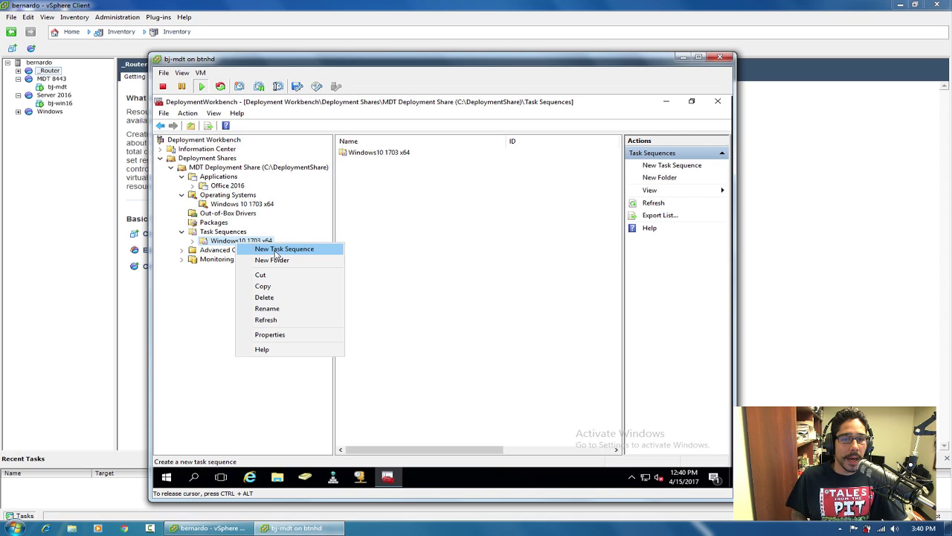
click(276, 253)
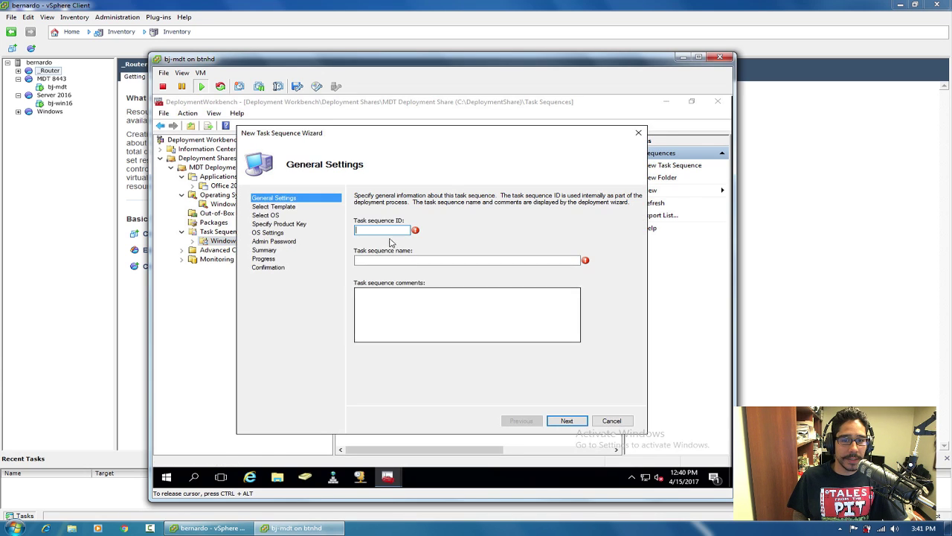
text(0001)
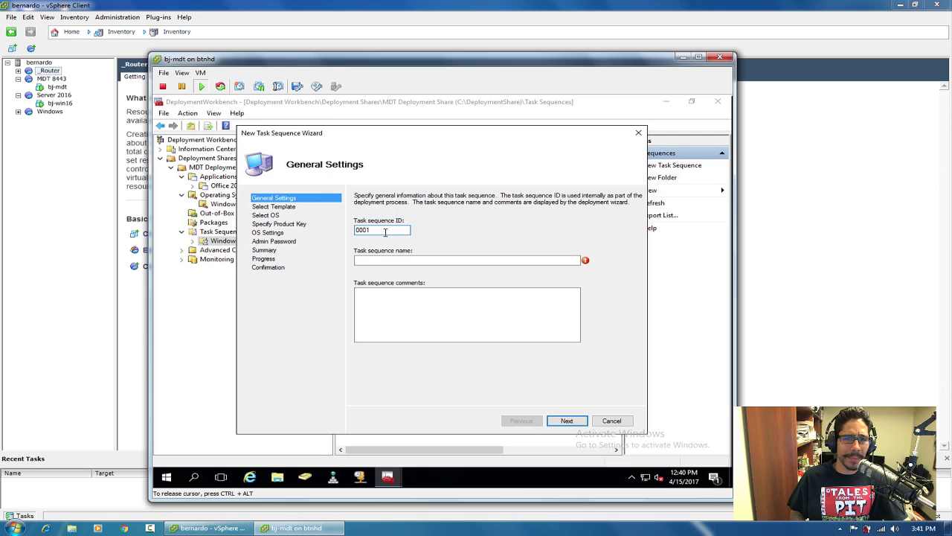
drag(386, 232, 347, 232)
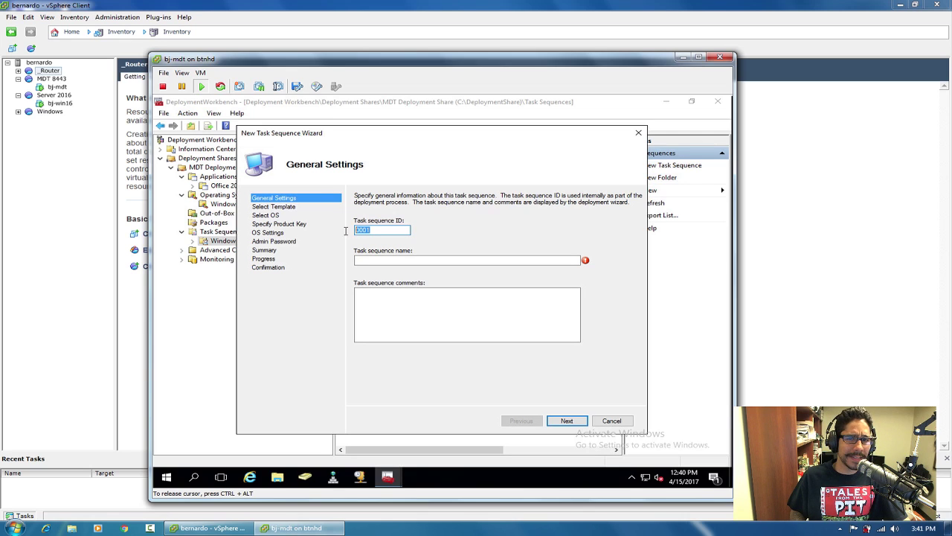
click(384, 260)
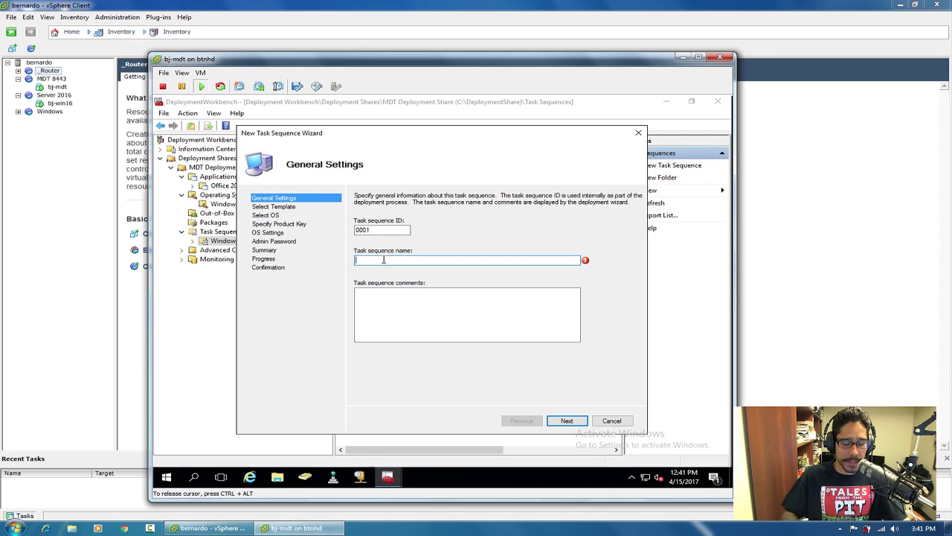
text(Windows 10x64 )
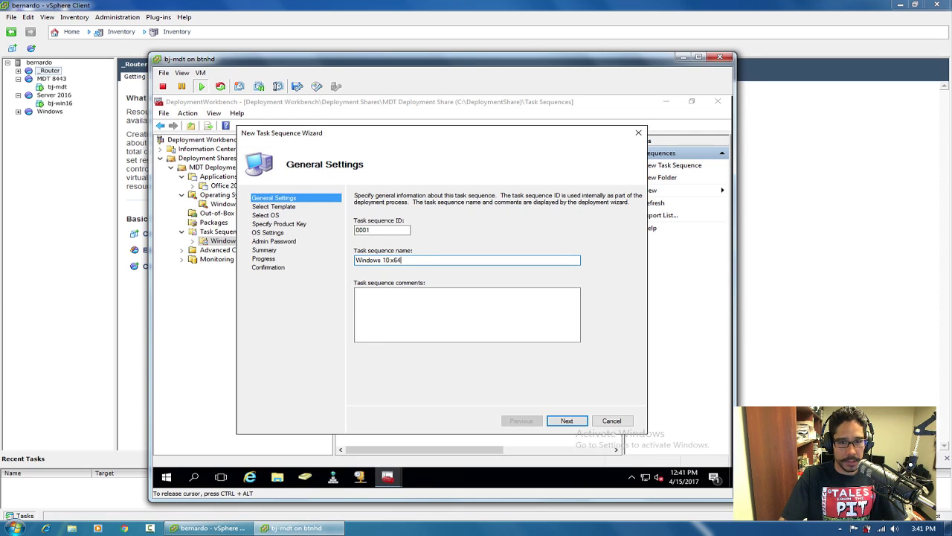
text(1703 )
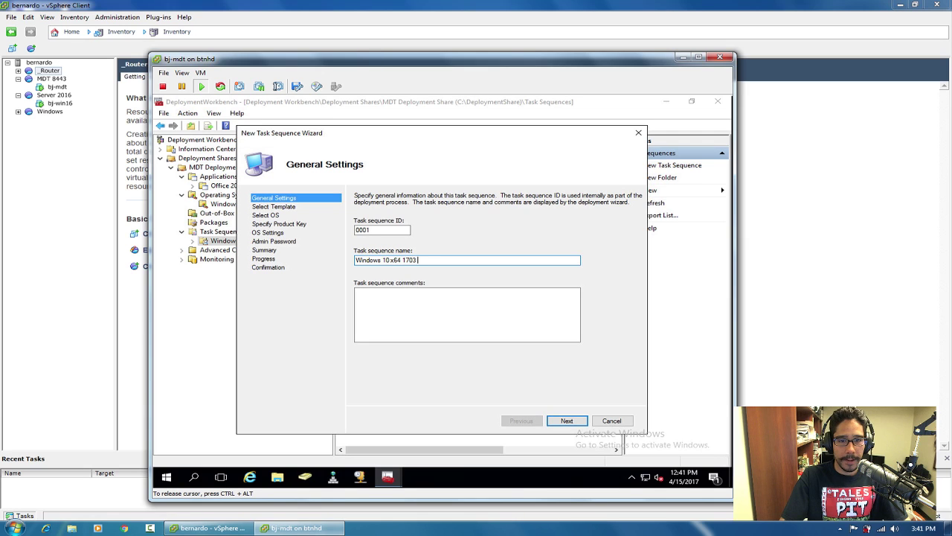
text(v)
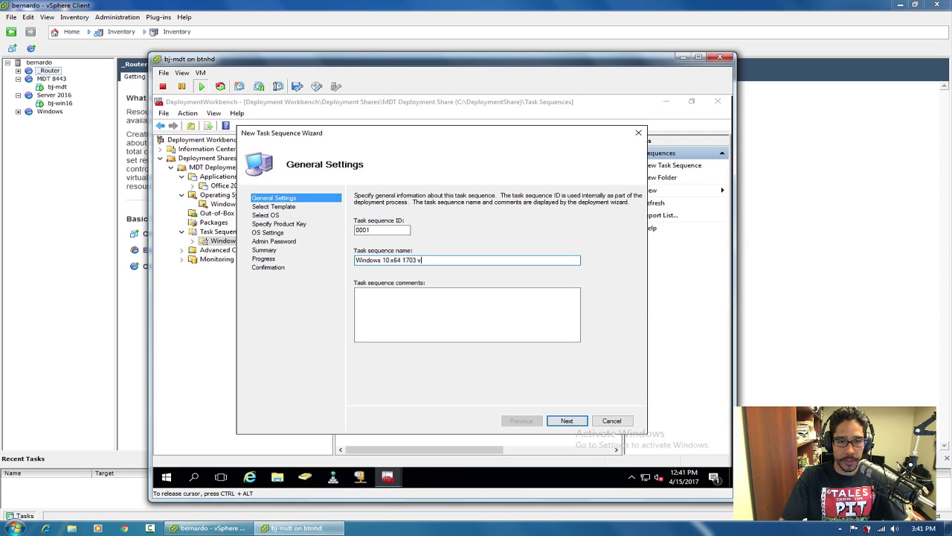
text(.10)
key(BackSpace)
key(BackSpace)
key(BackSpace)
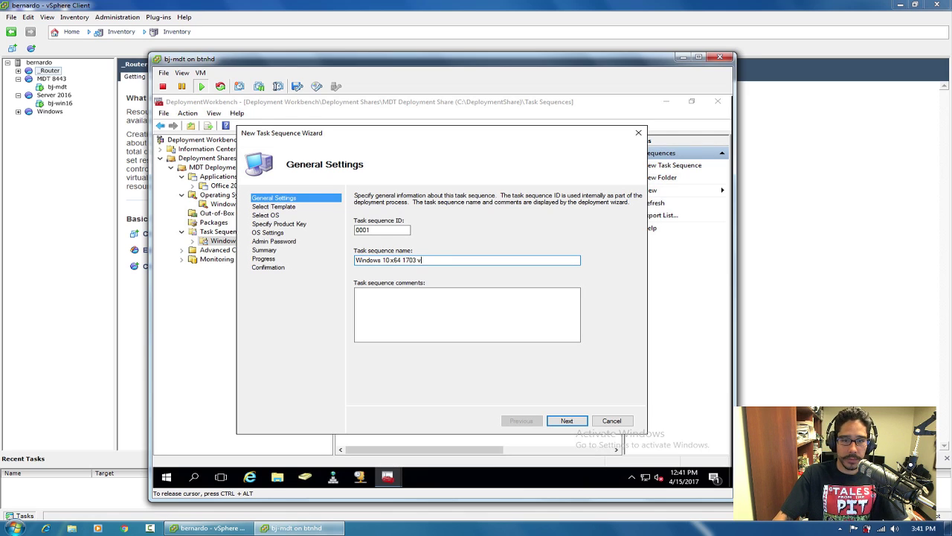
text(1.0)
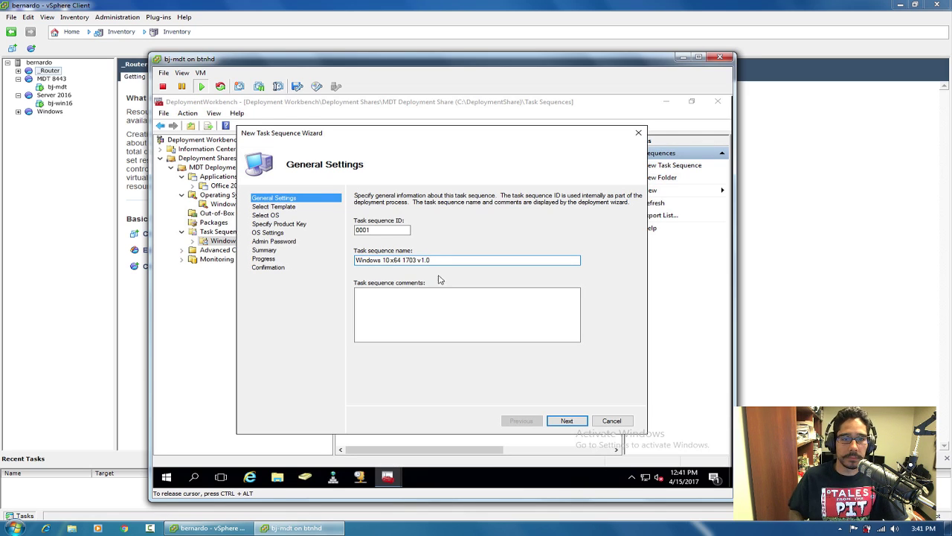
click(571, 422)
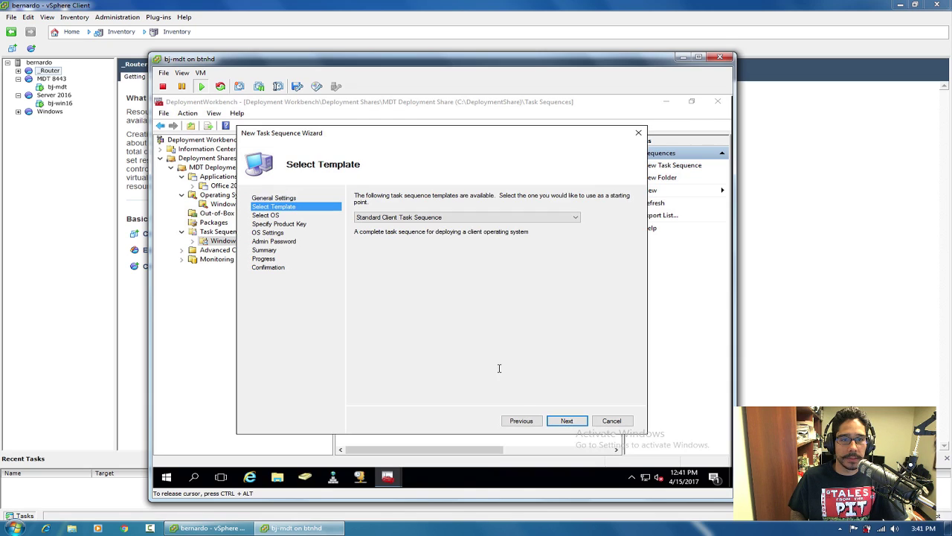
Use the Standard Client Task Sequence template with the Windows 10 1703 x64 Enterprise Evaluation install image.
click(429, 221)
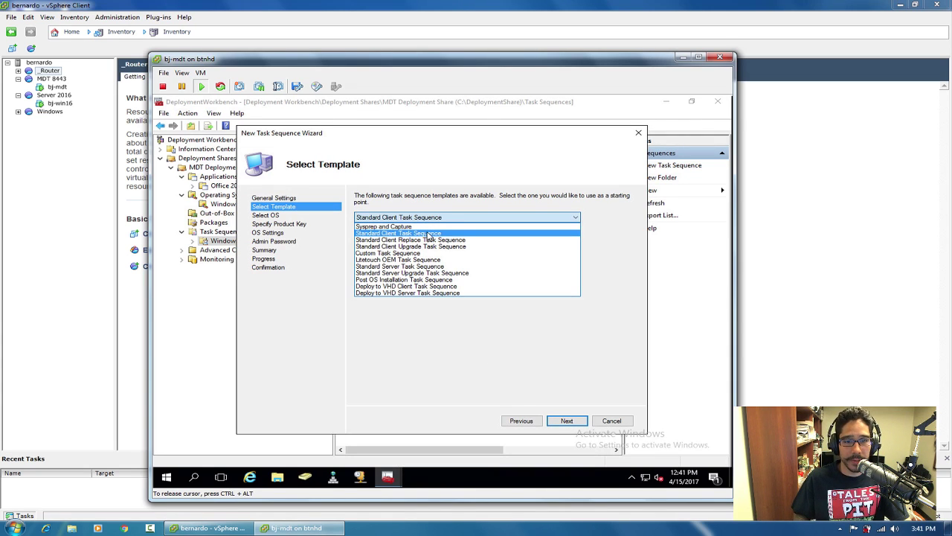
click(429, 232)
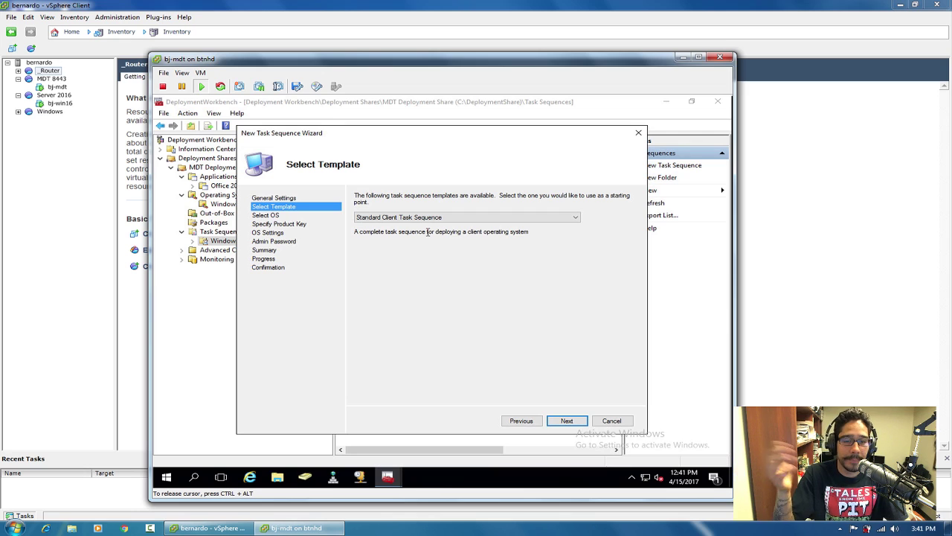
click(568, 421)
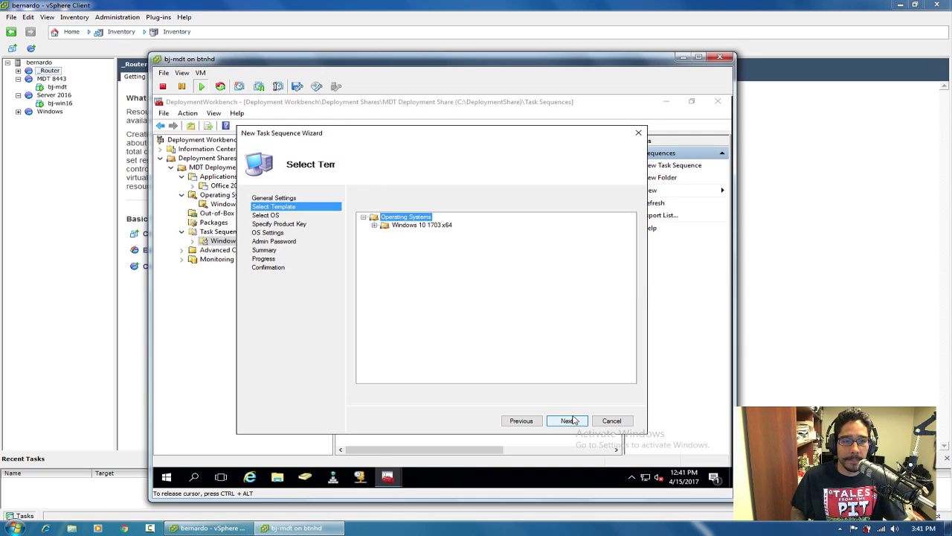
click(374, 224)
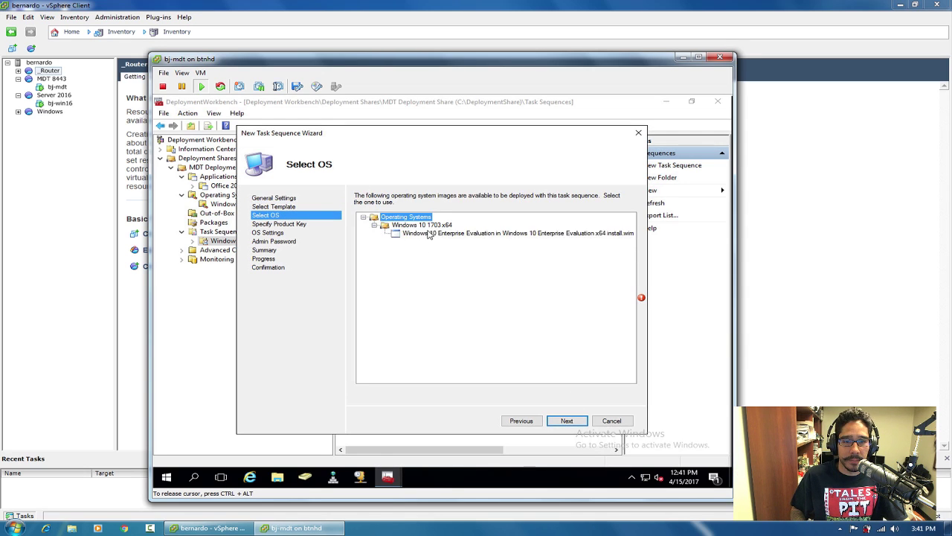
click(428, 233)
click(568, 422)
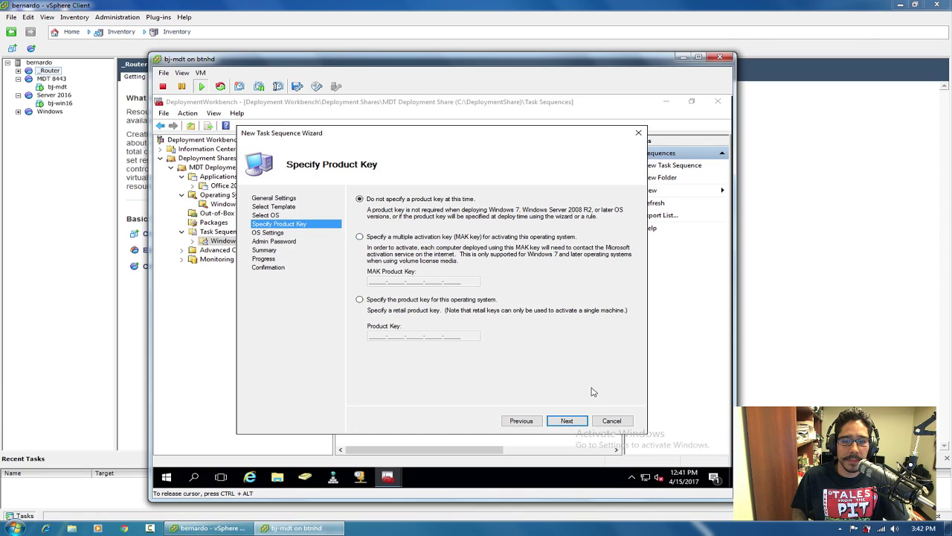
click(567, 420)
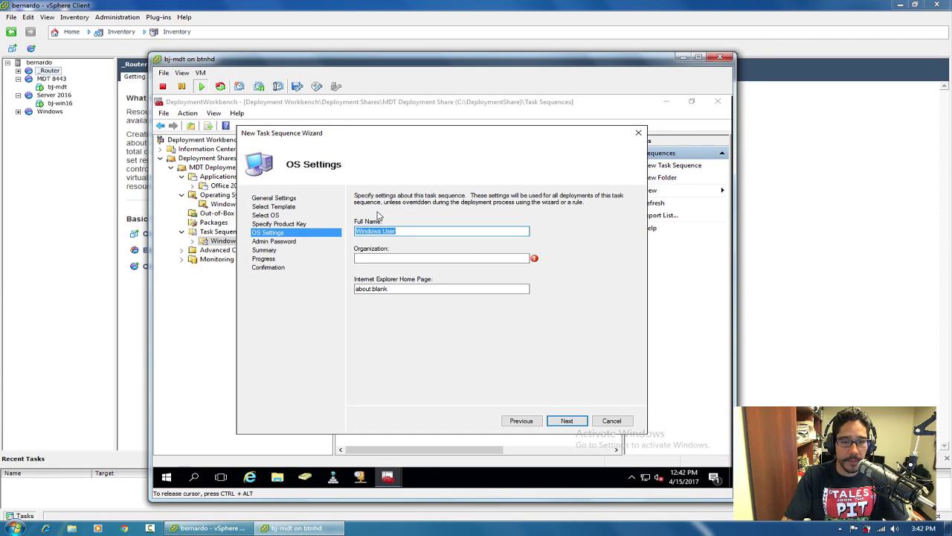
text(B)
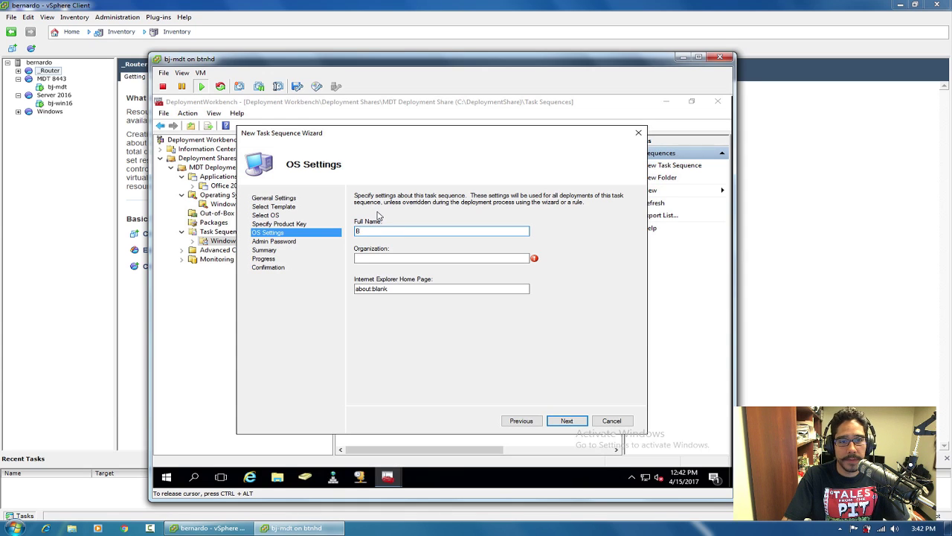
text(er)
key(BackSpace)
key(BackSpace)
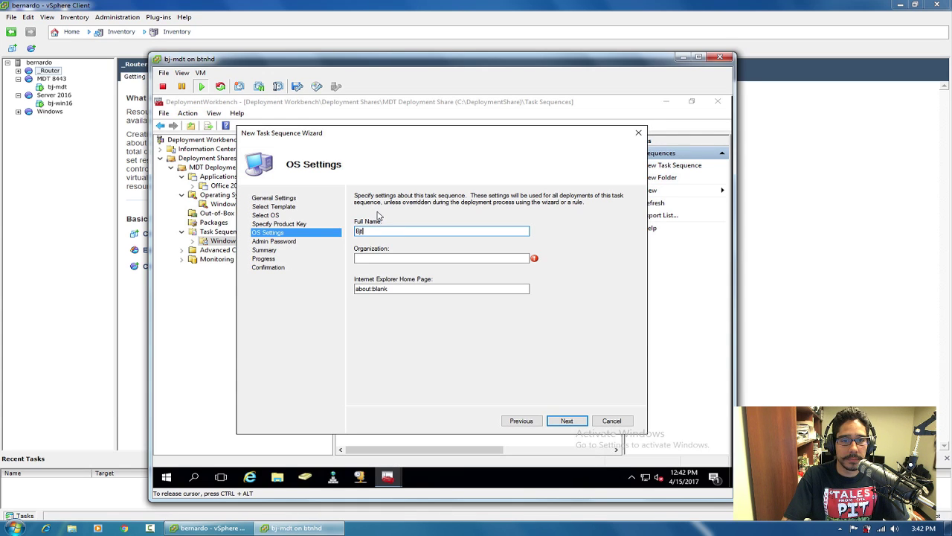
text(jTec)
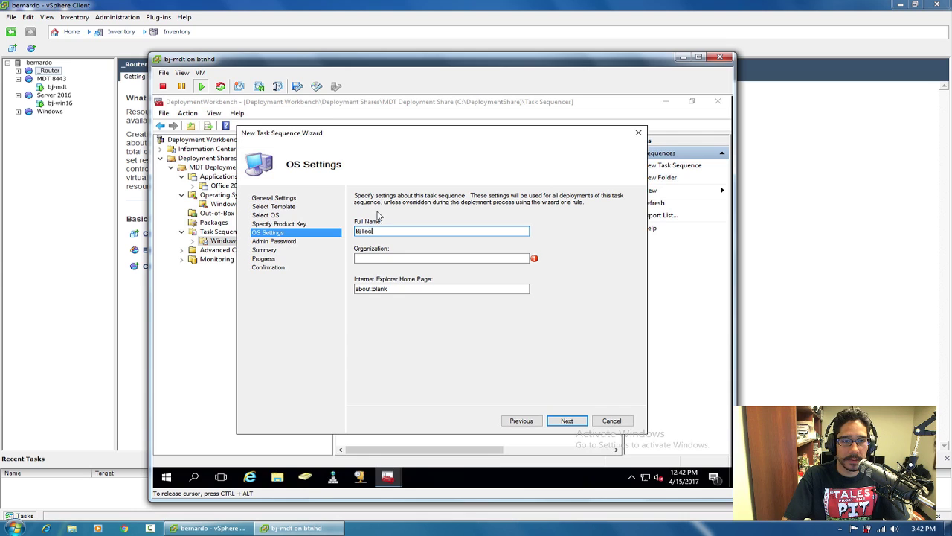
text(hNewsHD)
key(Tab)
text(BTNHD)
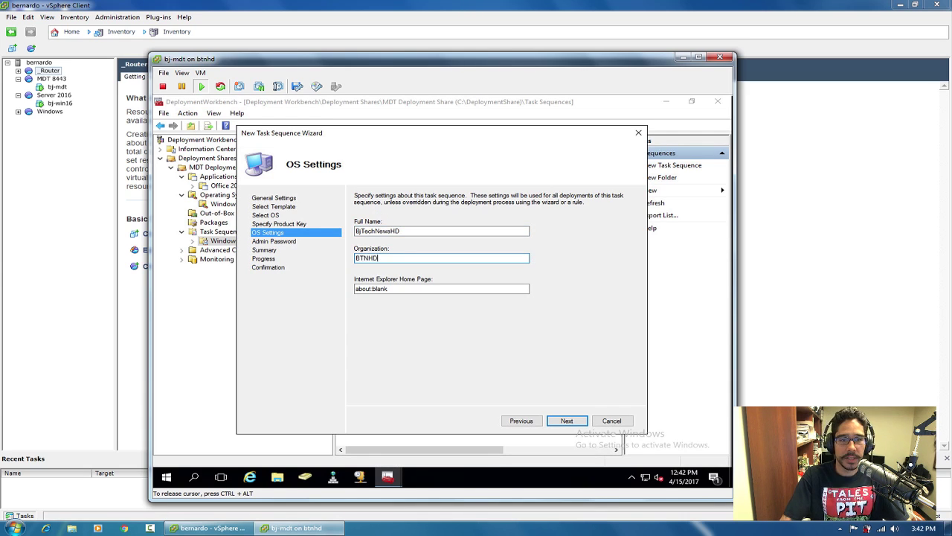
double_click(394, 288)
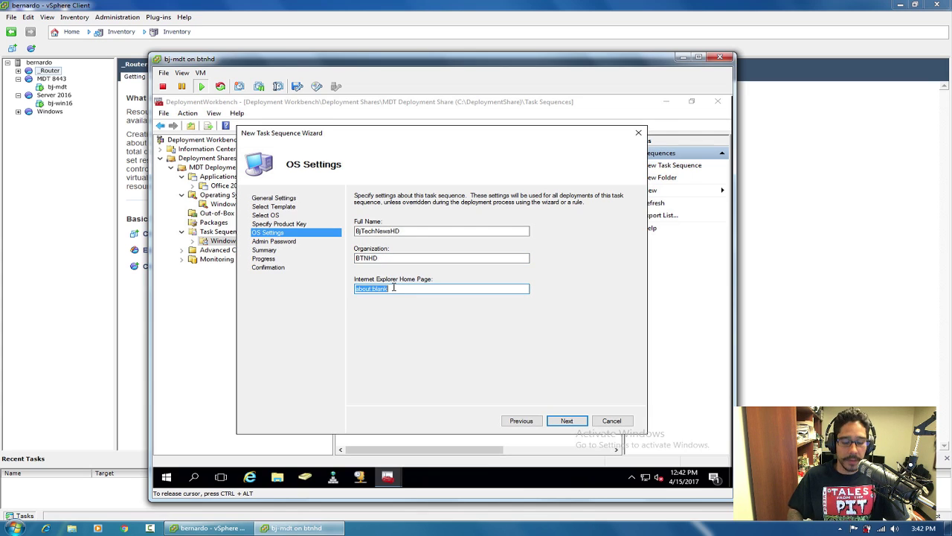
text(http)
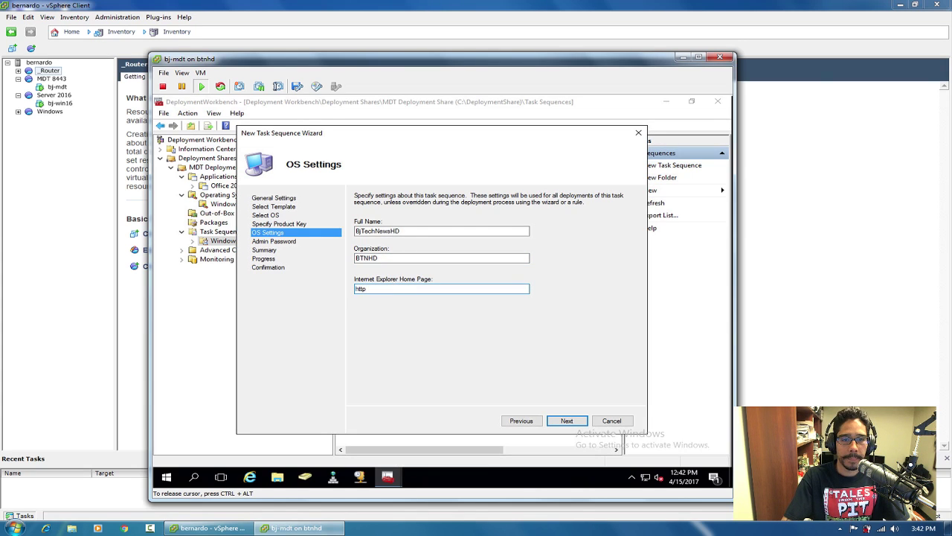
text(://bjtechnew)
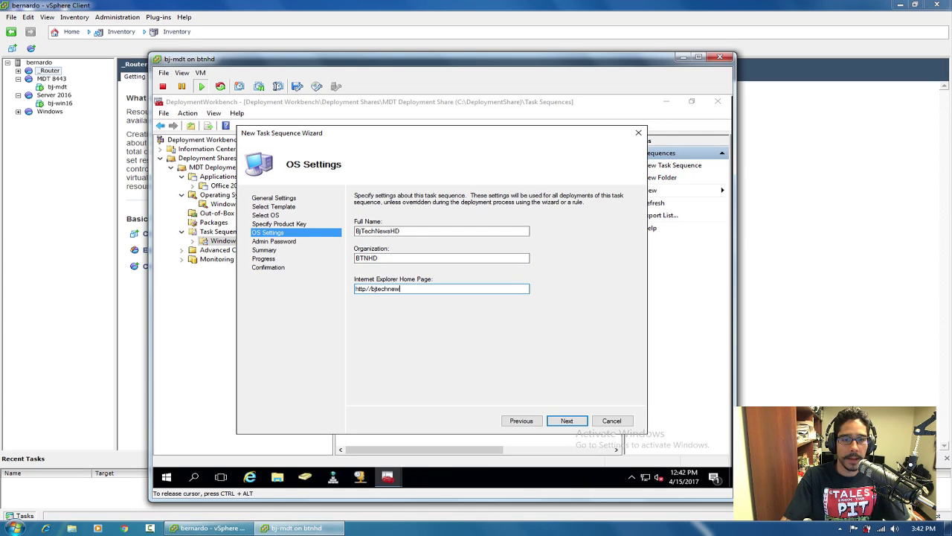
text(s.org)
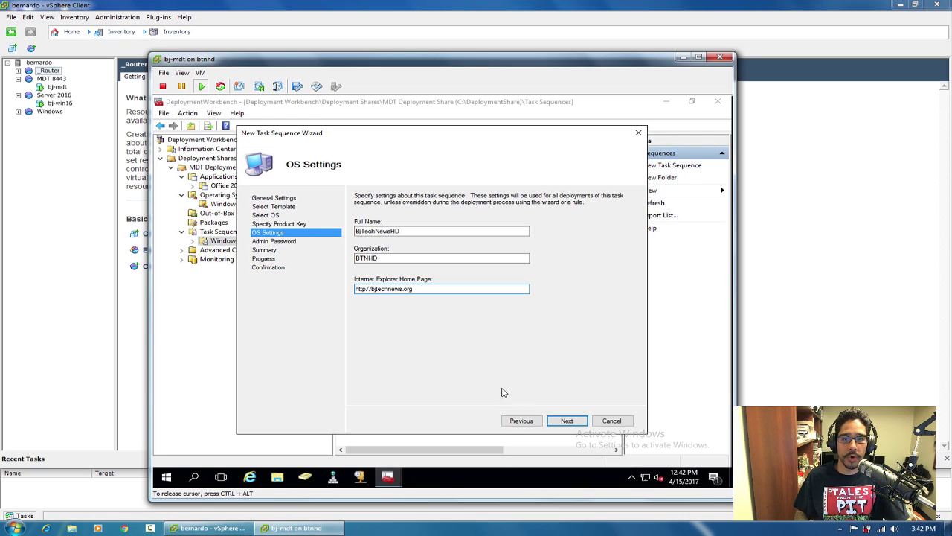
Enter and confirm the local administrator password.
click(566, 421)
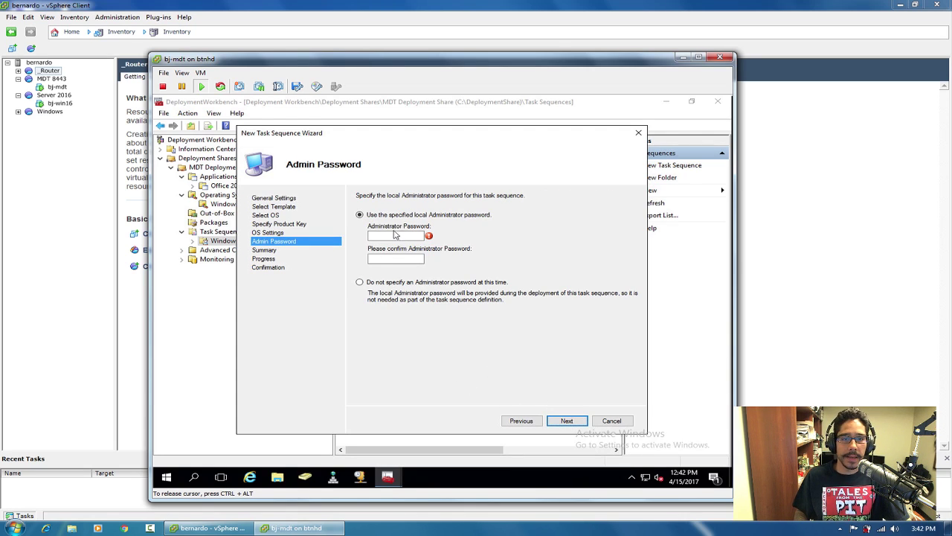
text(*****)
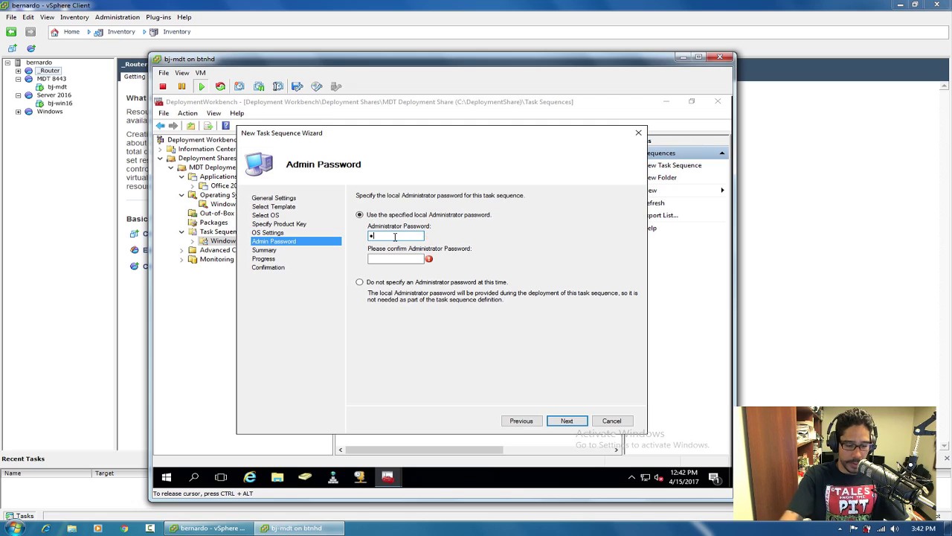
text(***)
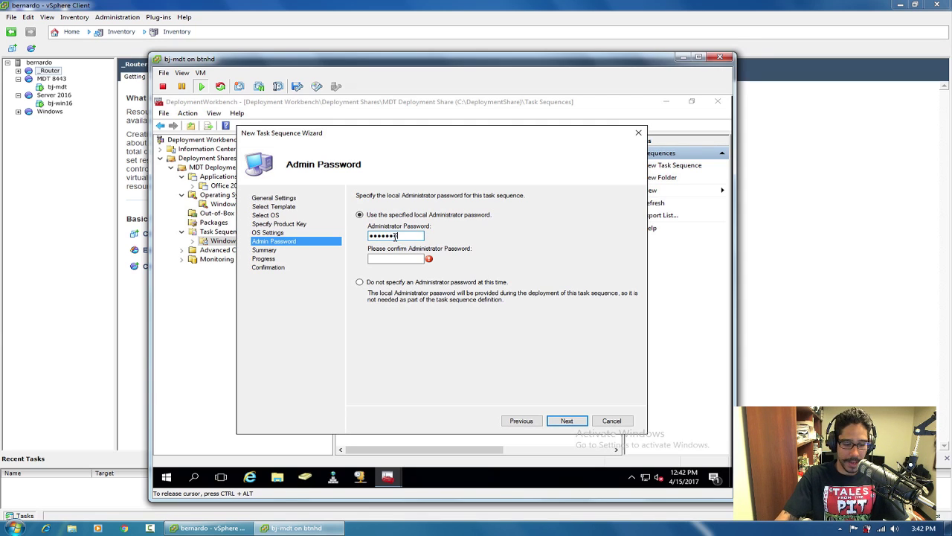
key(Tab)
text(********)
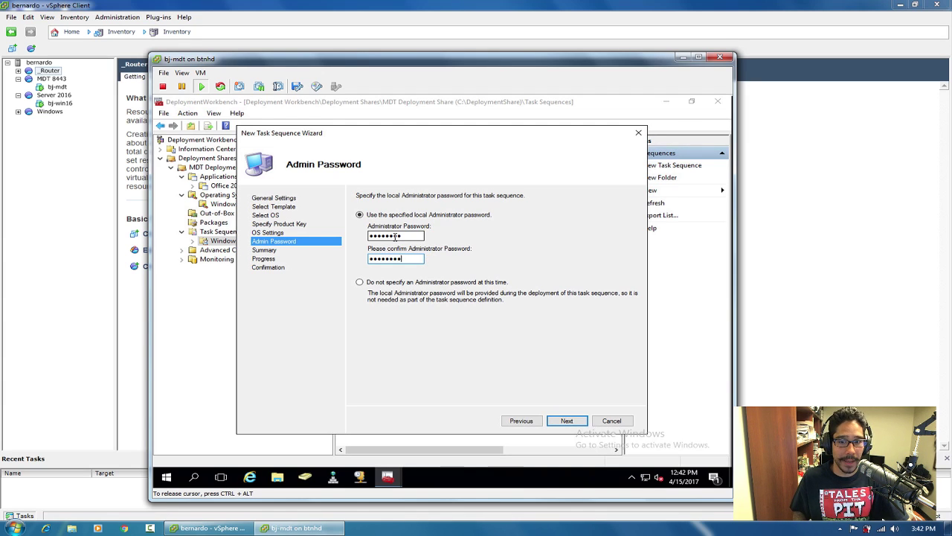
click(566, 421)
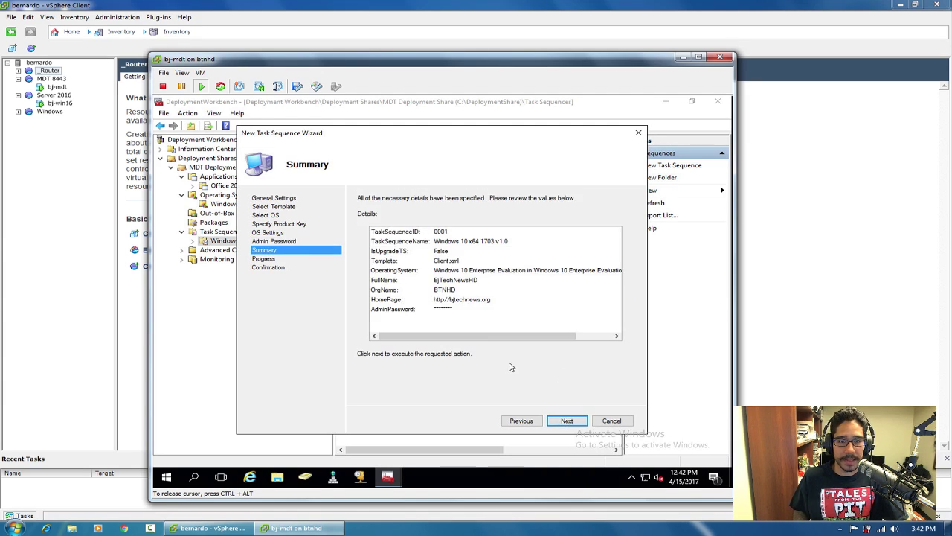
Create the task sequence, close the wizard, and show the Windows10 1703 x64 folder.
click(568, 422)
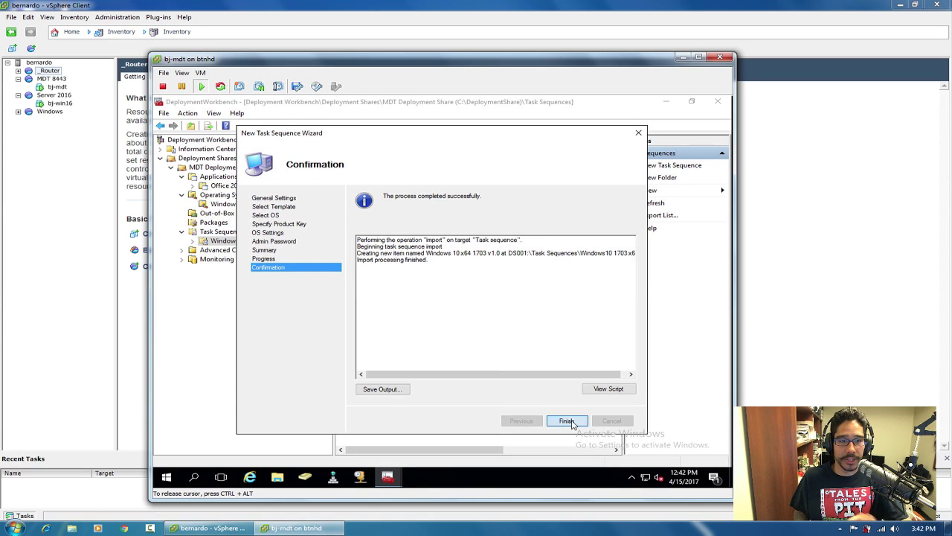
click(567, 421)
click(224, 242)
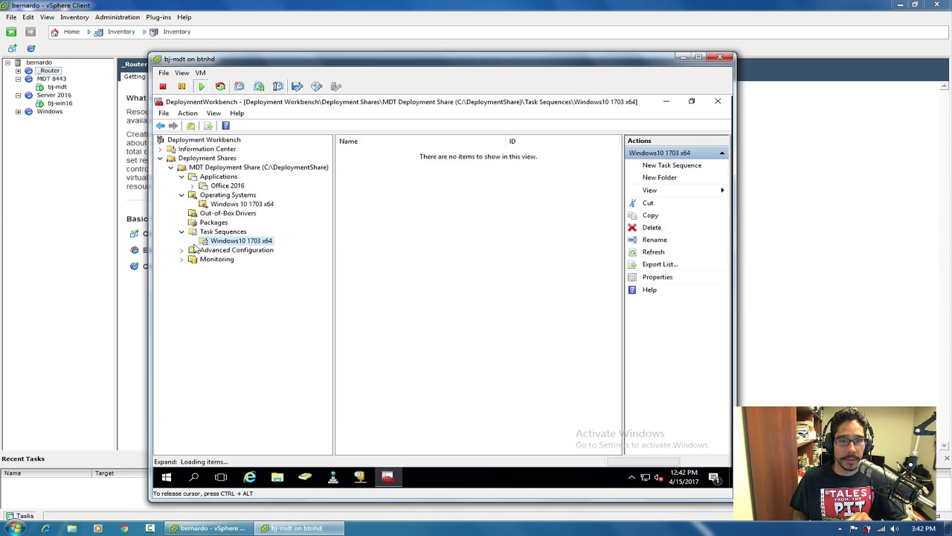
double_click(376, 152)
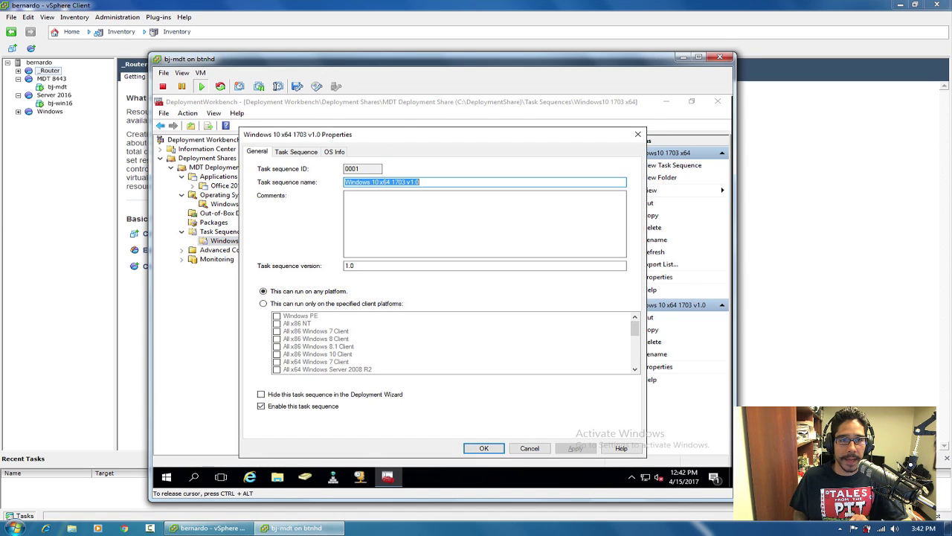
drag(396, 138, 399, 123)
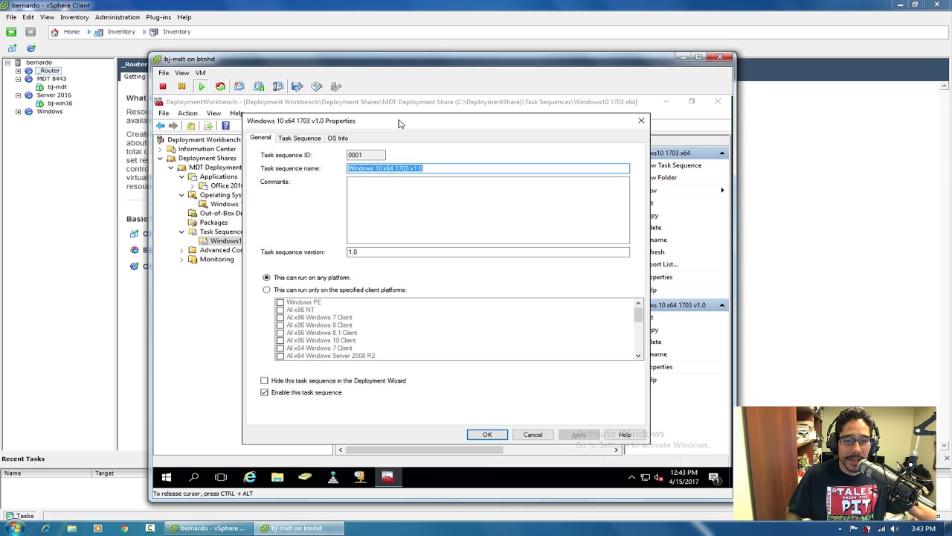
click(489, 435)
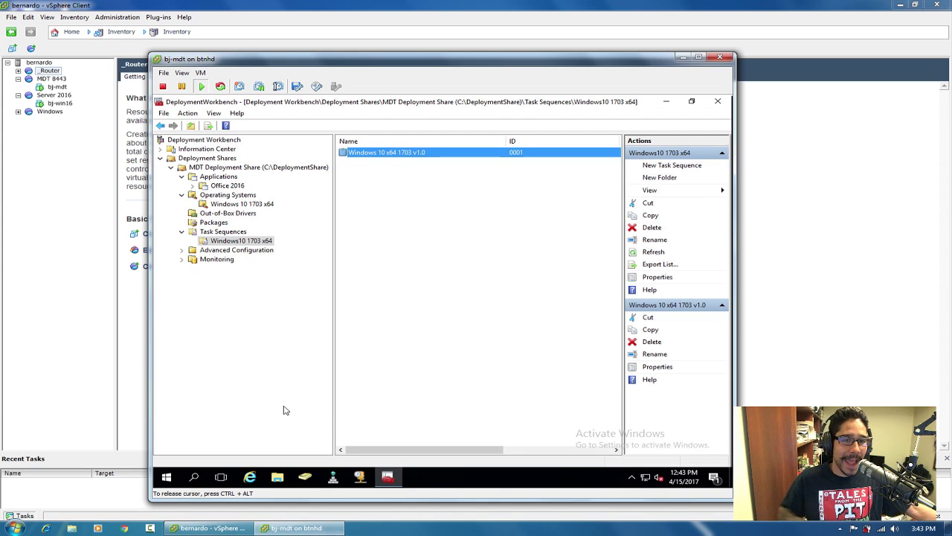
click(233, 184)
click(396, 153)
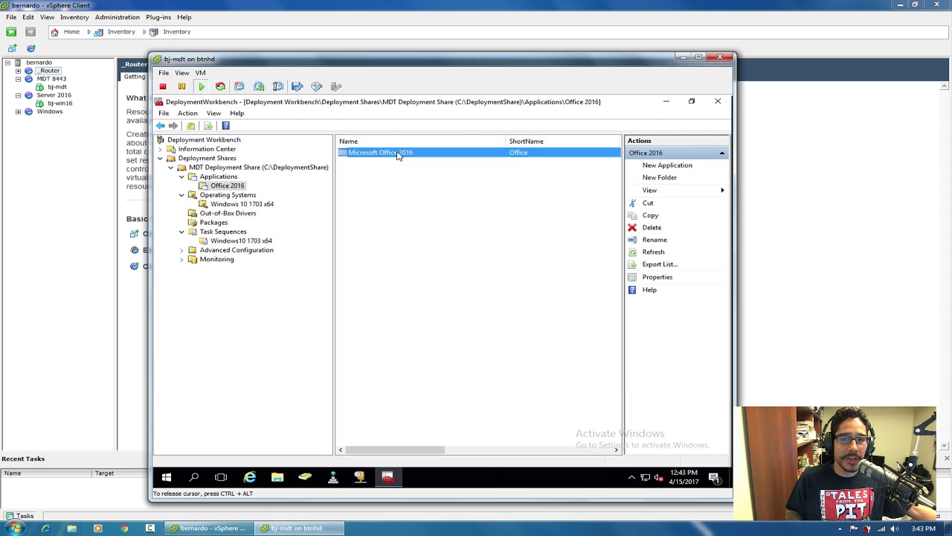
double_click(397, 152)
click(293, 140)
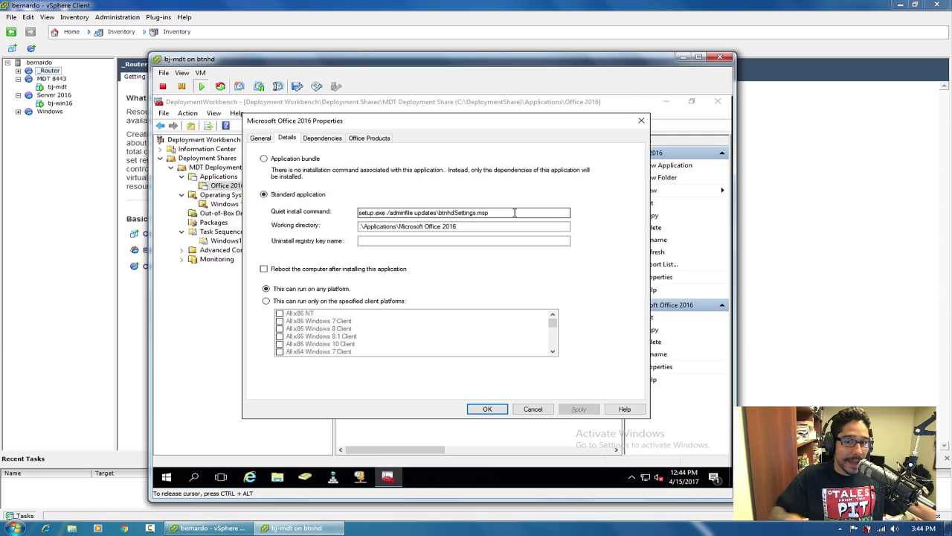
drag(514, 212, 397, 213)
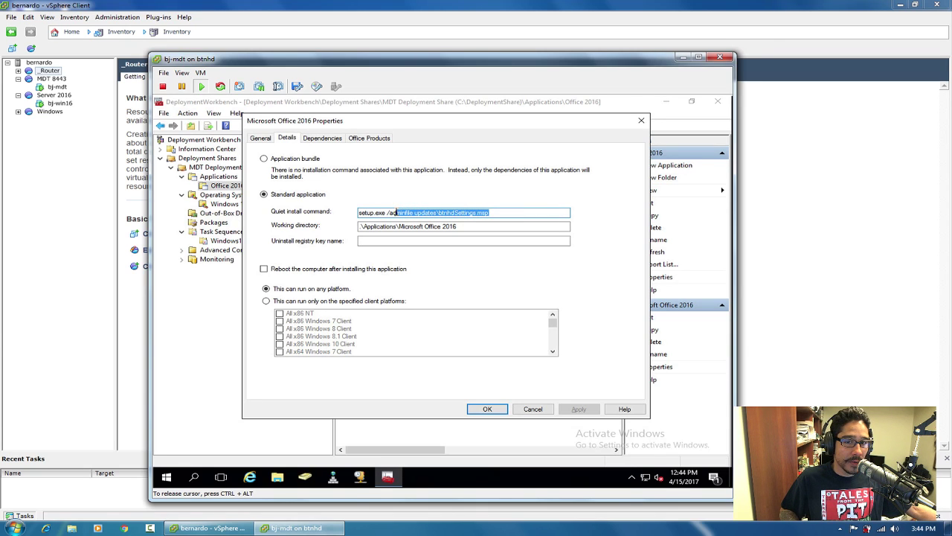
drag(502, 213, 442, 212)
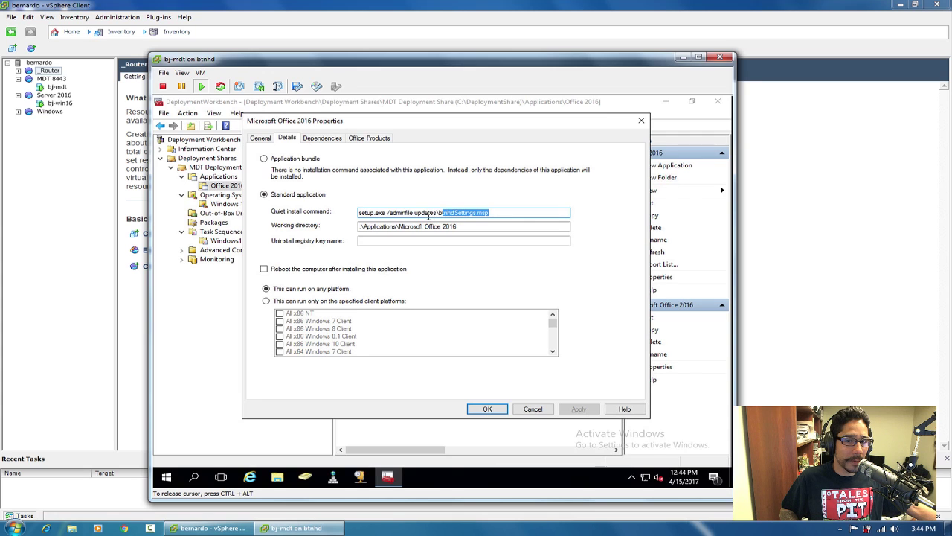
drag(510, 213, 386, 213)
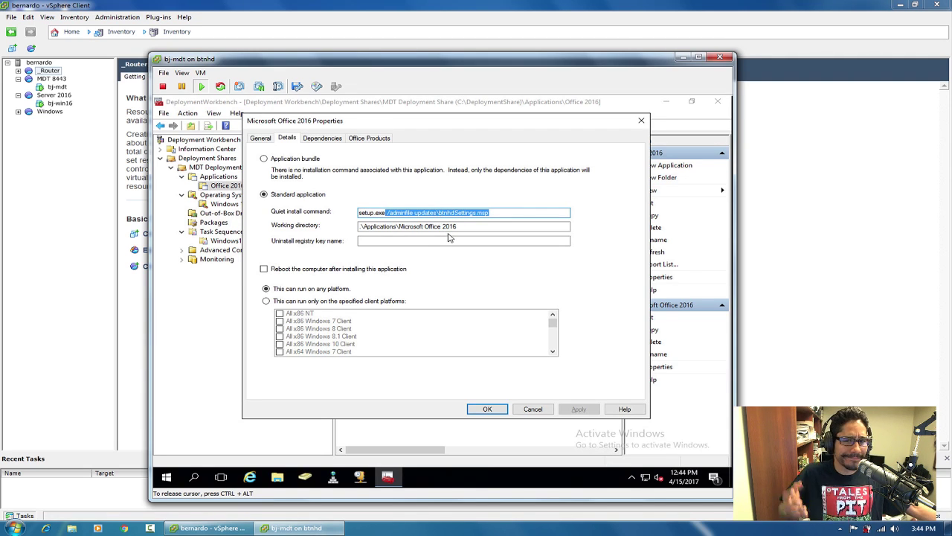
click(488, 410)
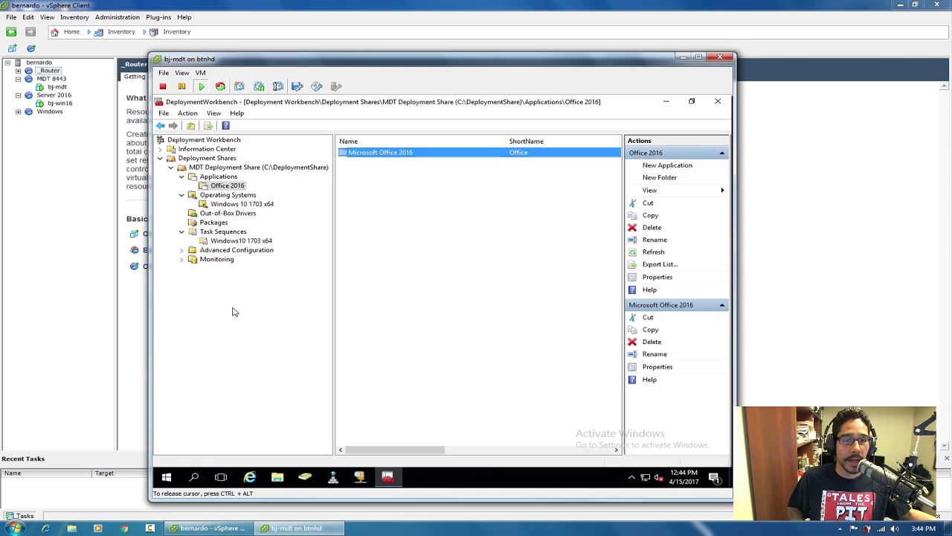
double_click(390, 152)
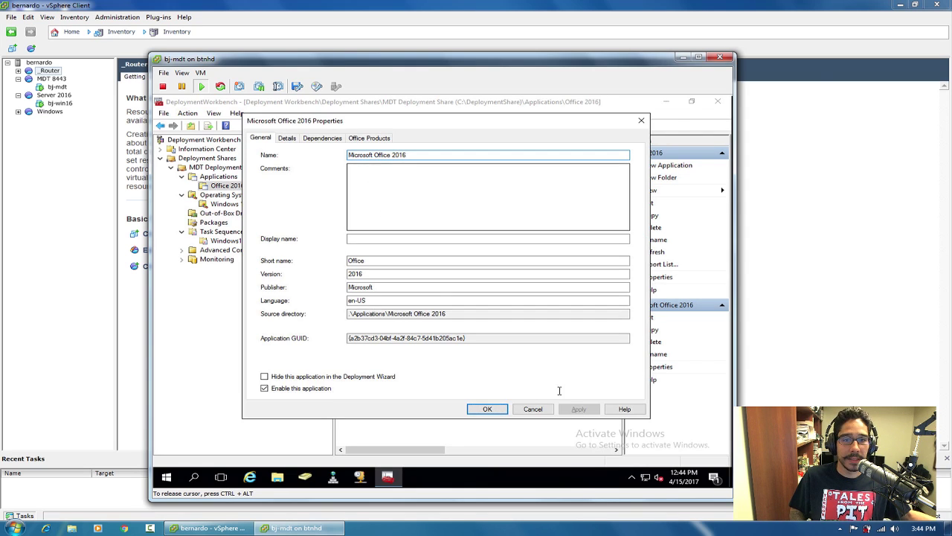
click(528, 409)
click(268, 242)
double_click(386, 153)
click(299, 138)
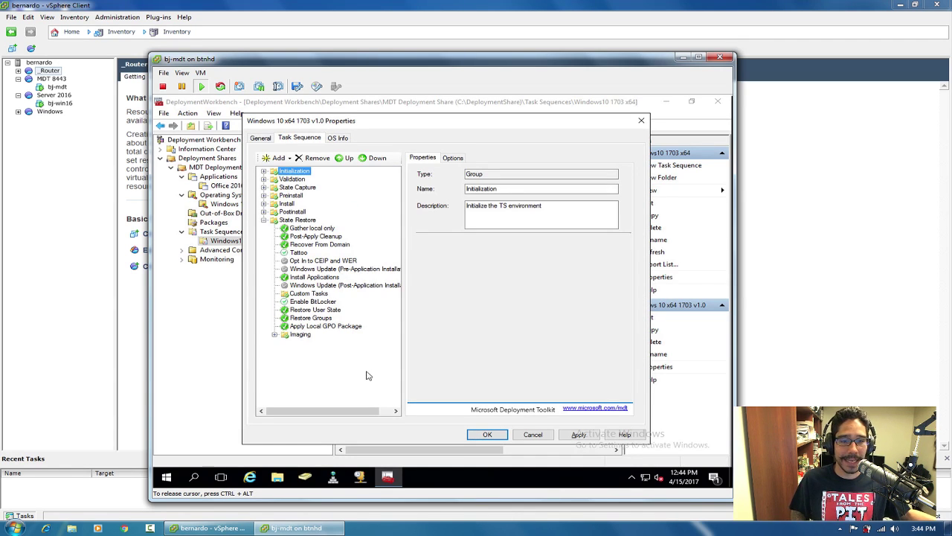
drag(348, 412, 376, 414)
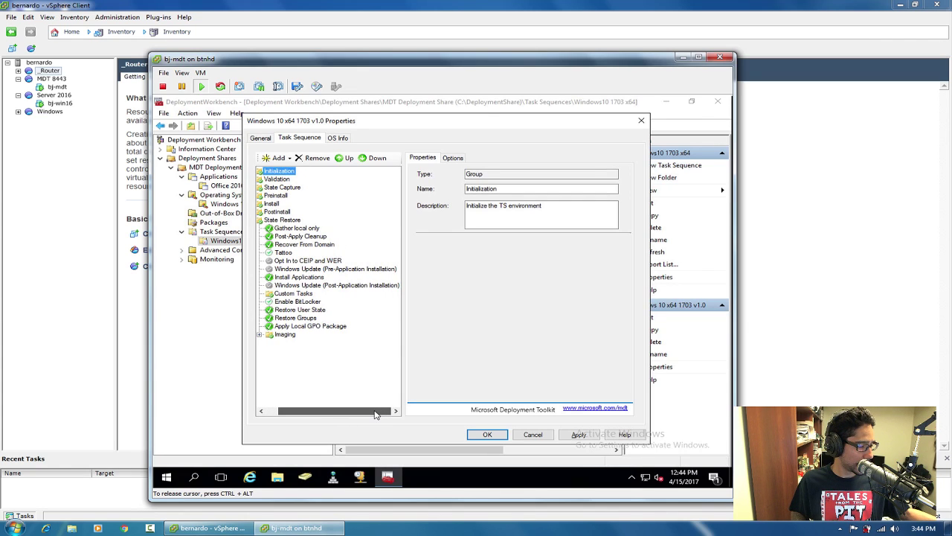
drag(375, 414, 344, 417)
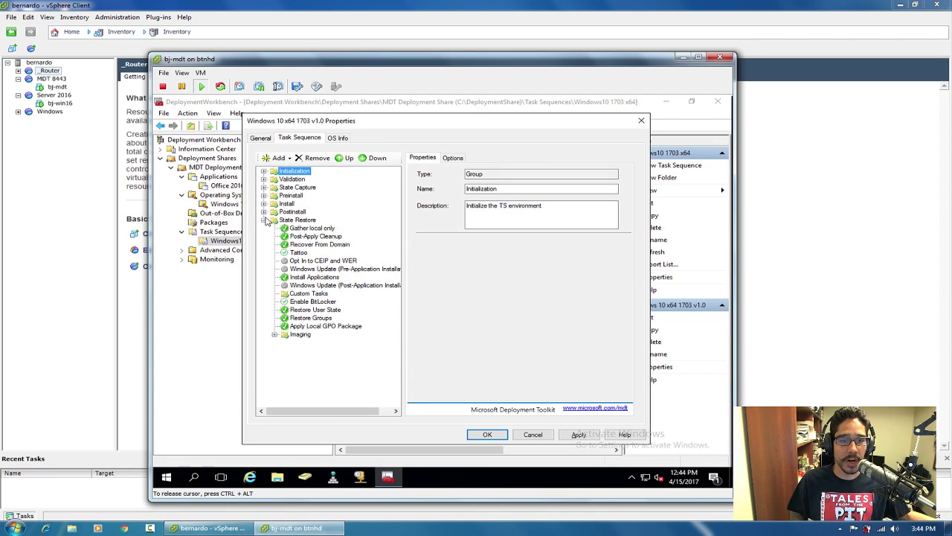
click(264, 204)
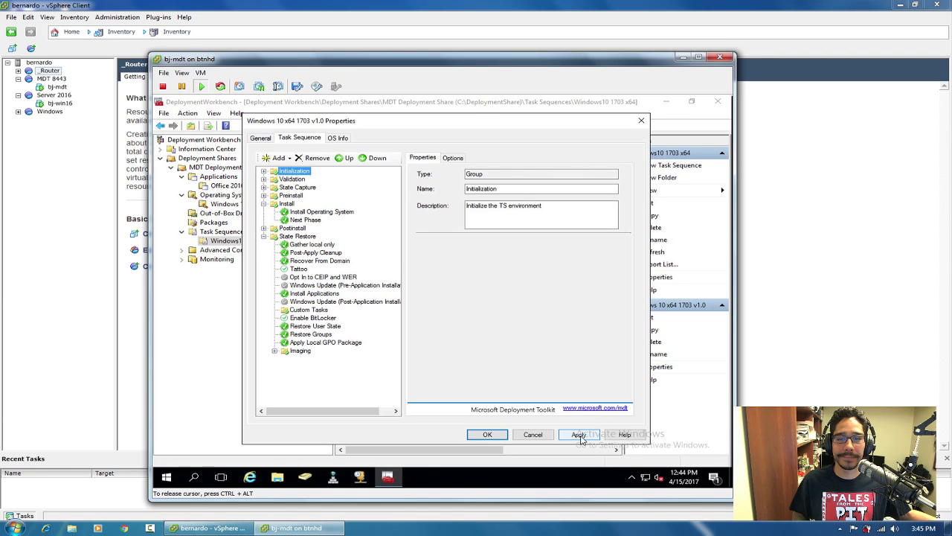
click(344, 140)
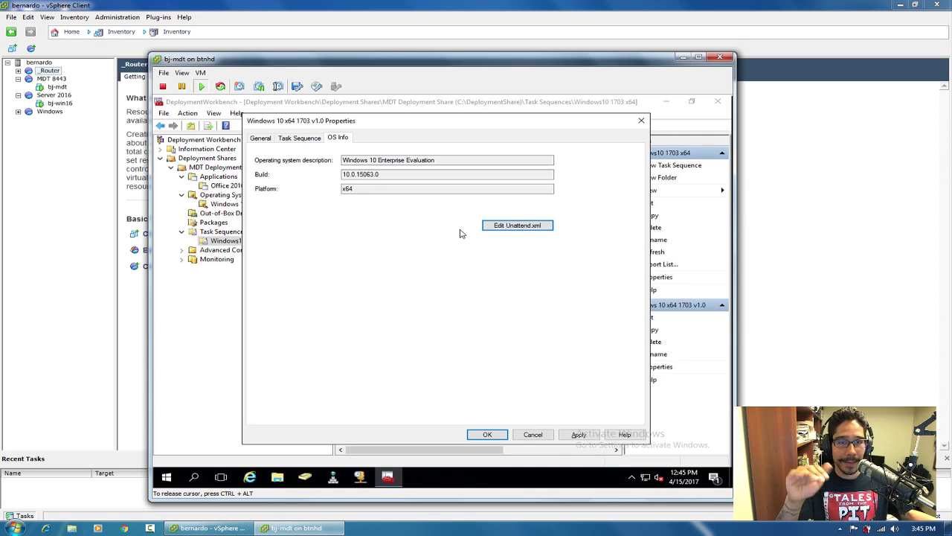
click(578, 434)
click(488, 434)
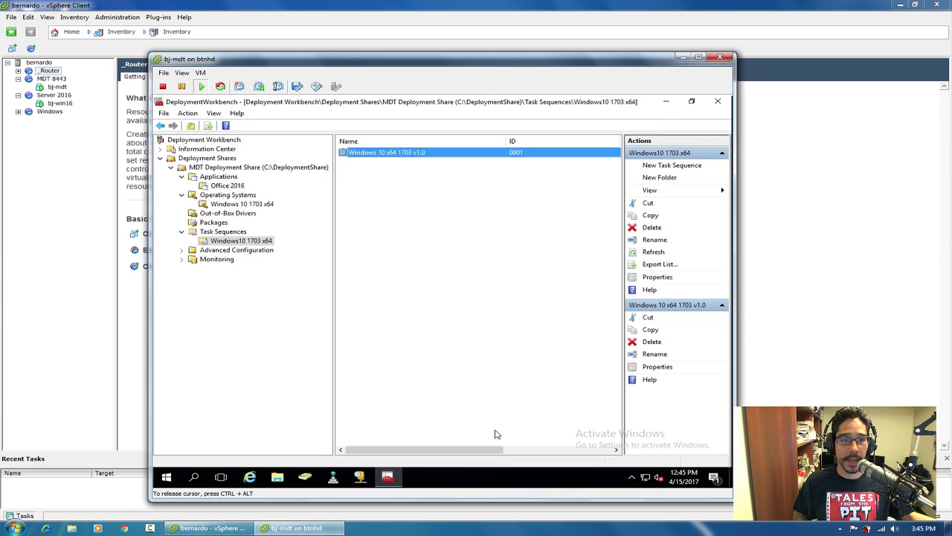
In the MDT Deployment Share properties, keep x86 and x64 platforms enabled and view Windows PE settings.
right_click(219, 170)
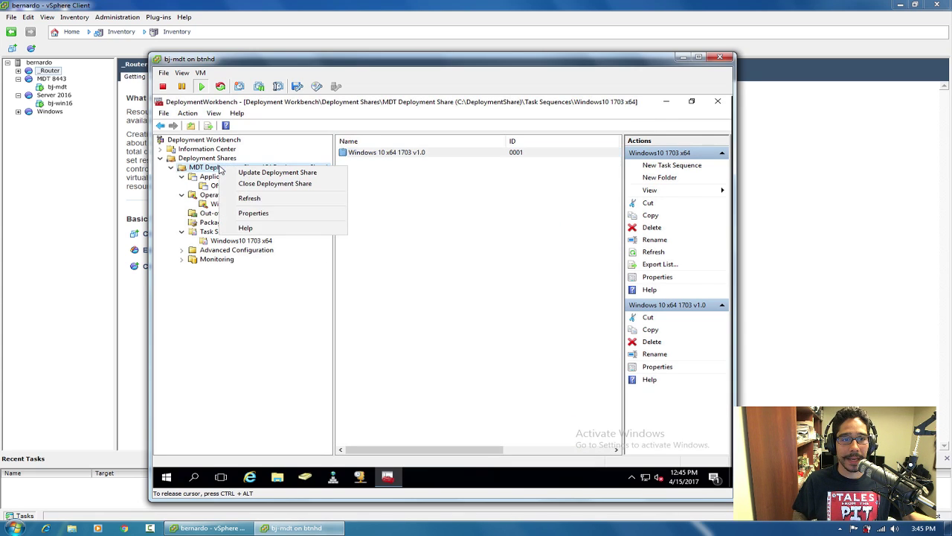
click(269, 214)
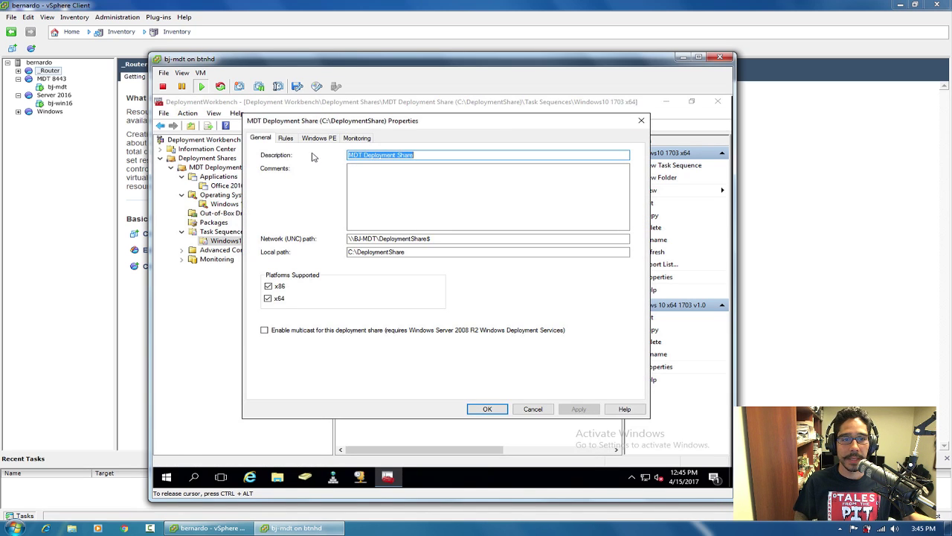
click(287, 287)
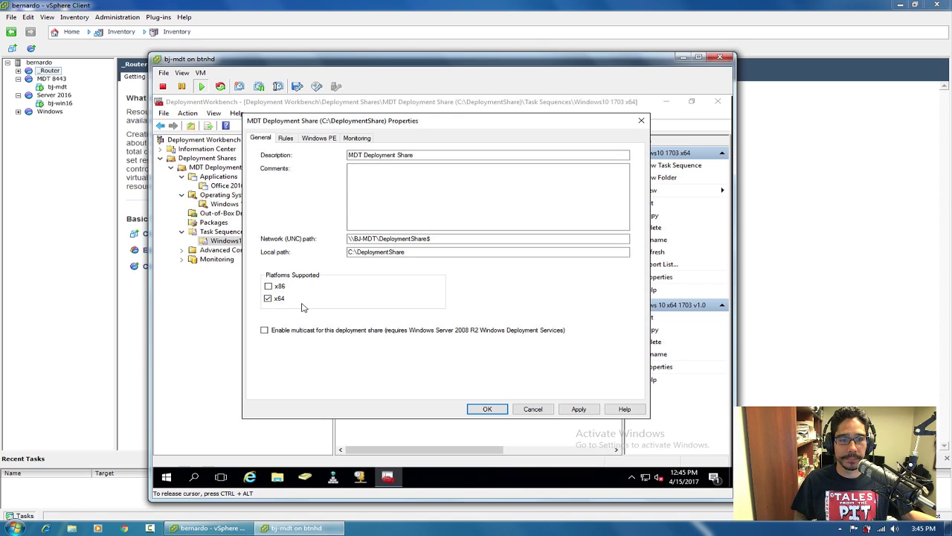
click(280, 290)
click(282, 302)
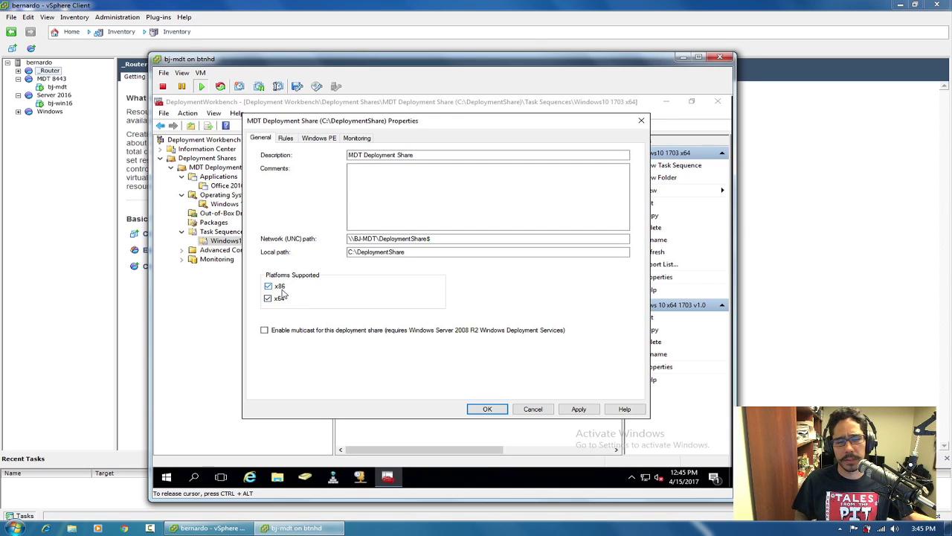
click(283, 305)
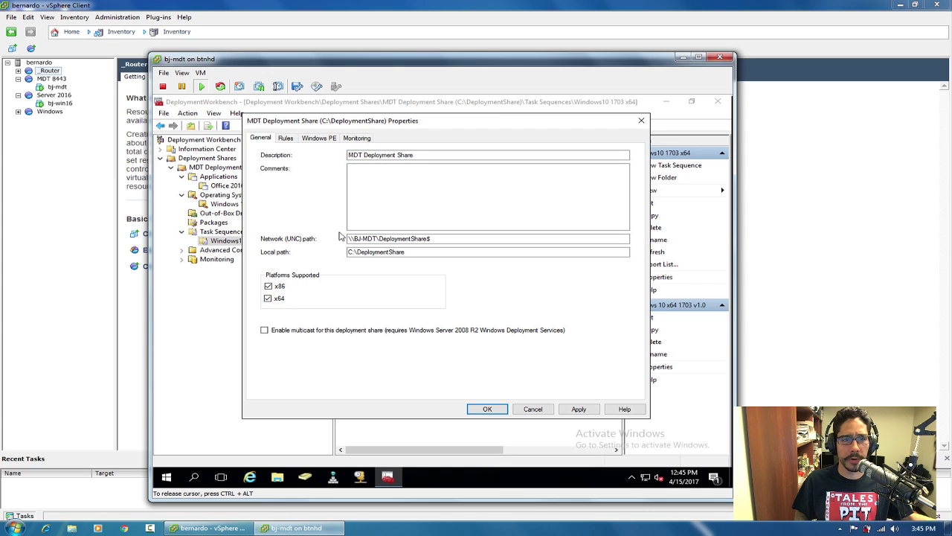
click(312, 139)
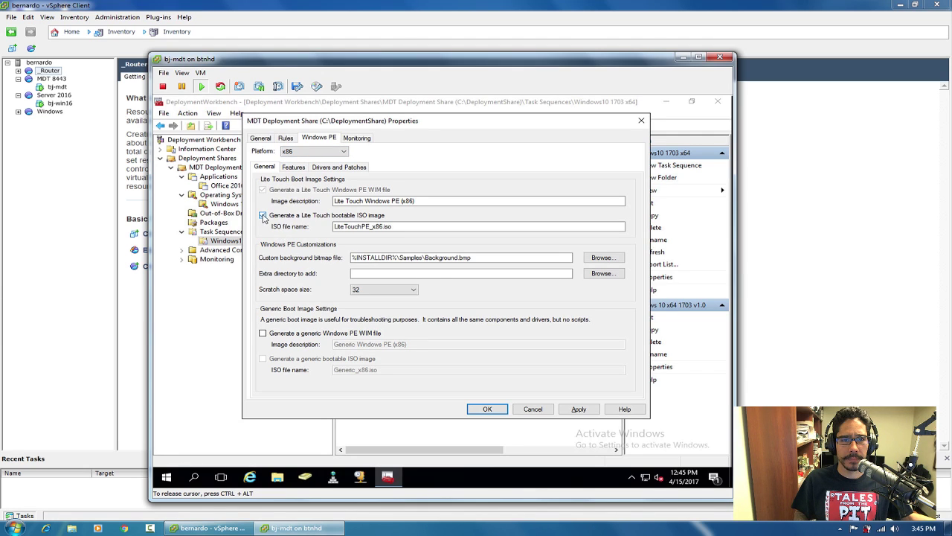
Turn off the x86 bootable ISO and switch to the x64 Windows PE feature settings.
click(263, 216)
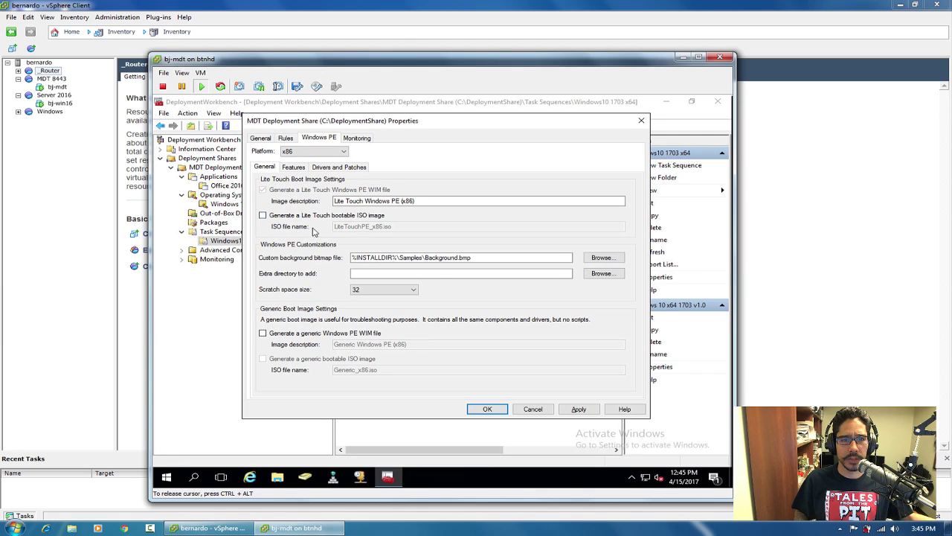
click(336, 152)
click(318, 168)
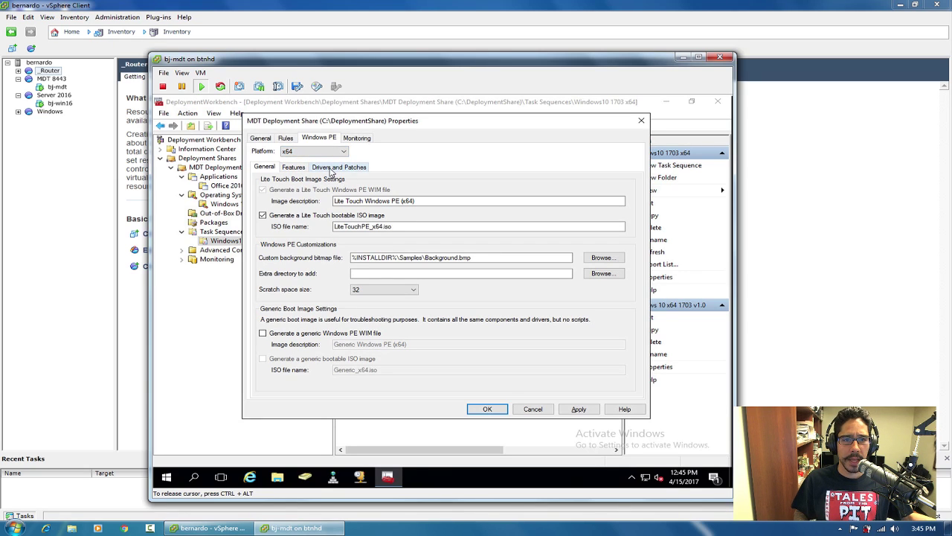
click(332, 168)
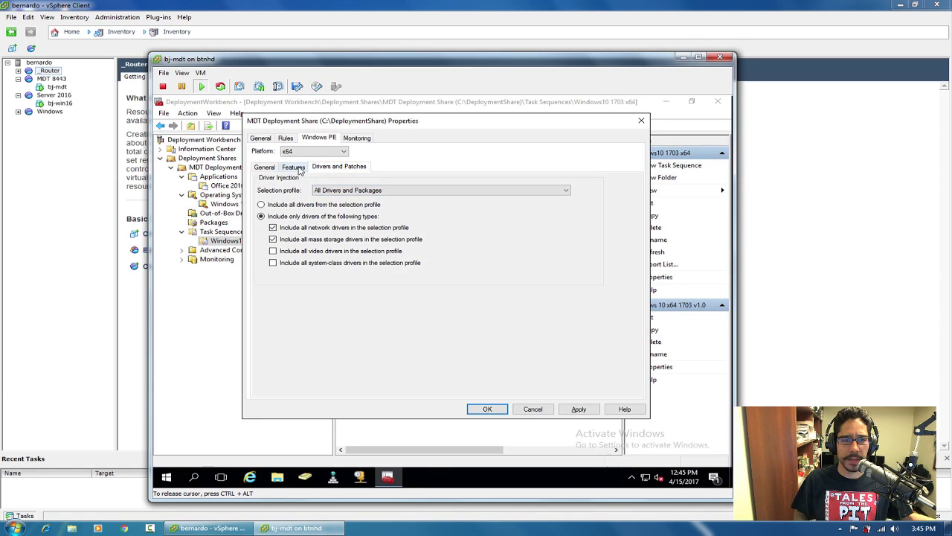
click(297, 168)
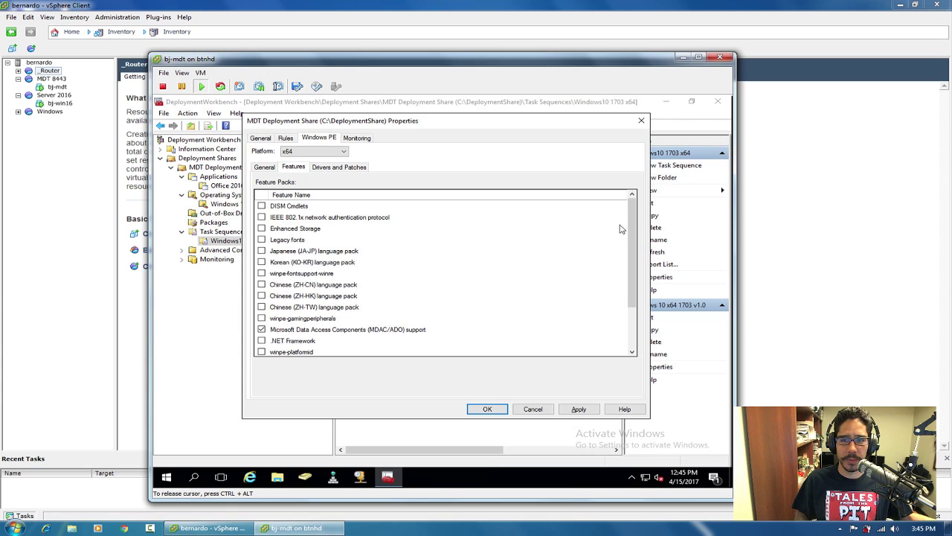
Add Windows PowerShell, Secure Boot Cmdlets, DISM Cmdlets and .NET Framework feature packs to the x64 image.
drag(634, 225, 634, 287)
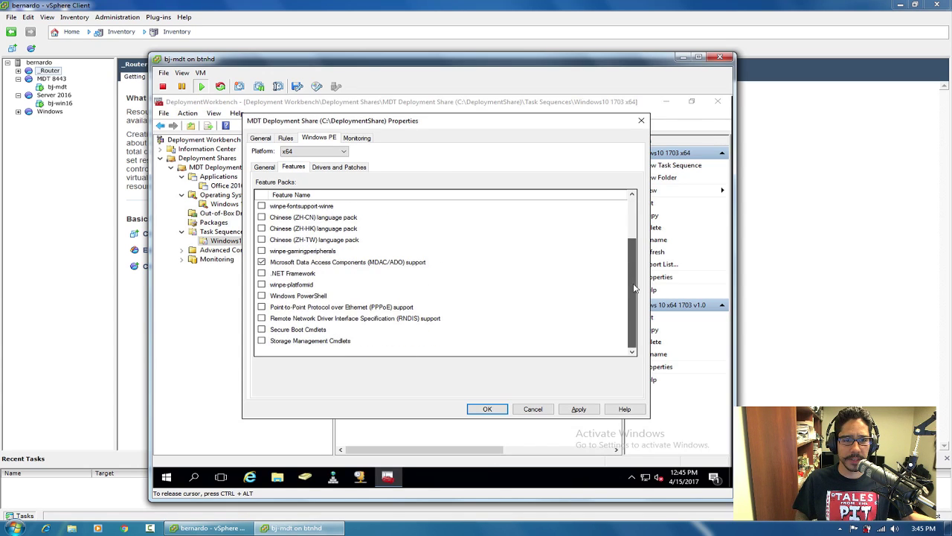
click(261, 296)
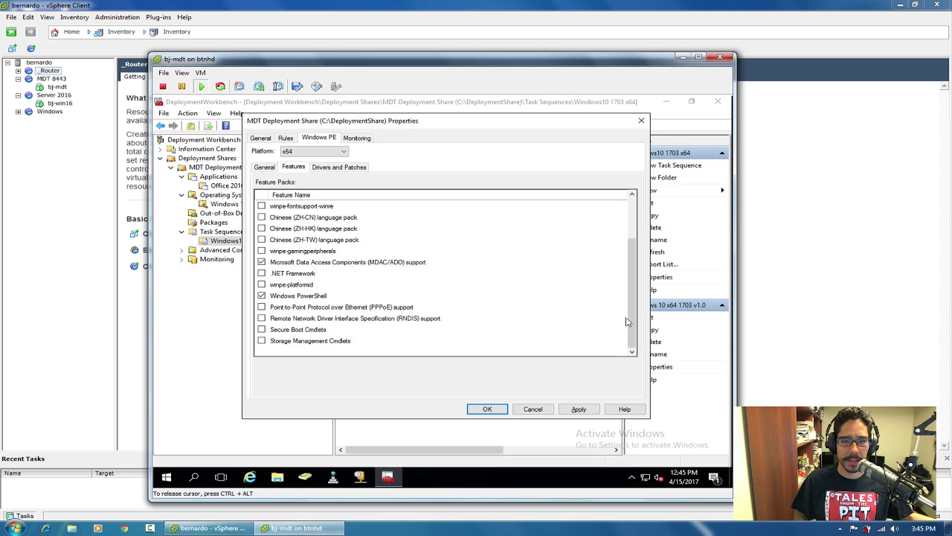
click(261, 330)
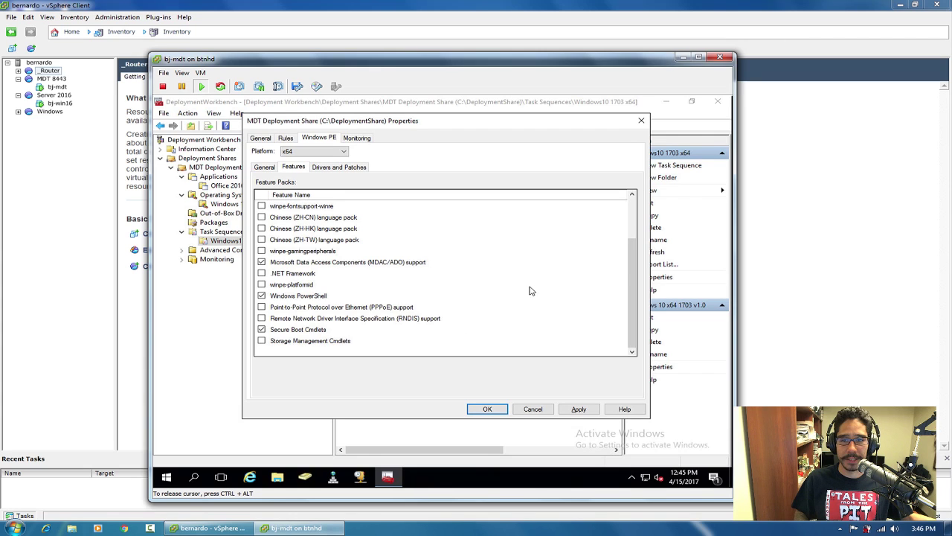
drag(634, 256, 638, 224)
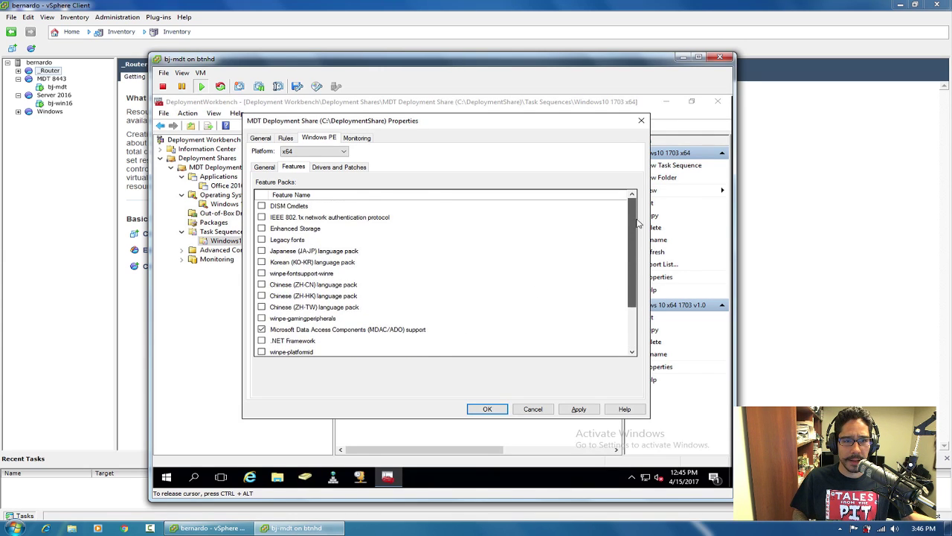
click(262, 206)
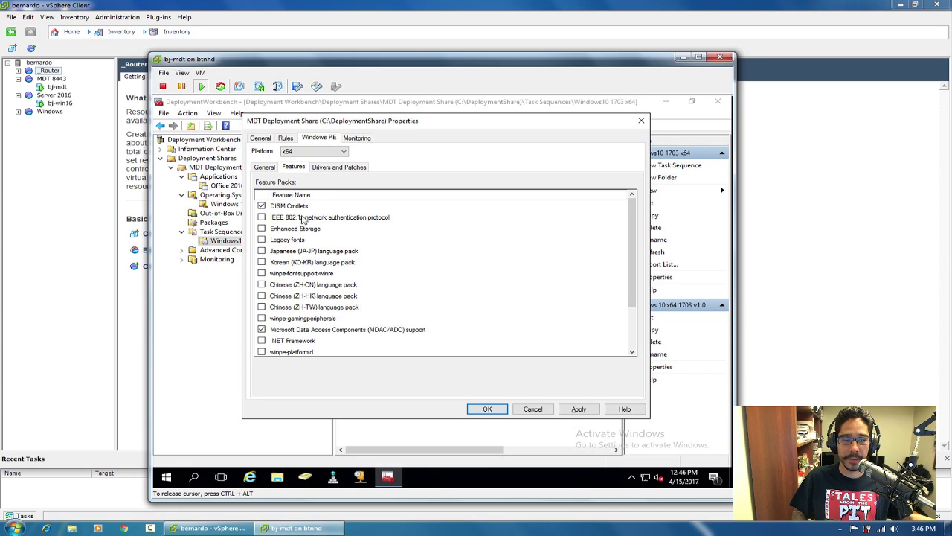
click(262, 340)
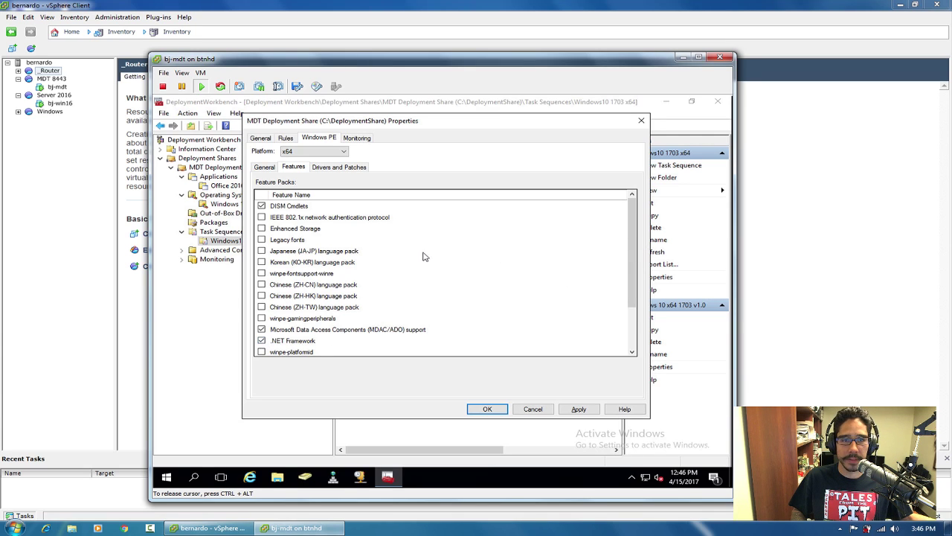
Move from the Lite Touch settings through General to the share's Rules tab.
click(265, 168)
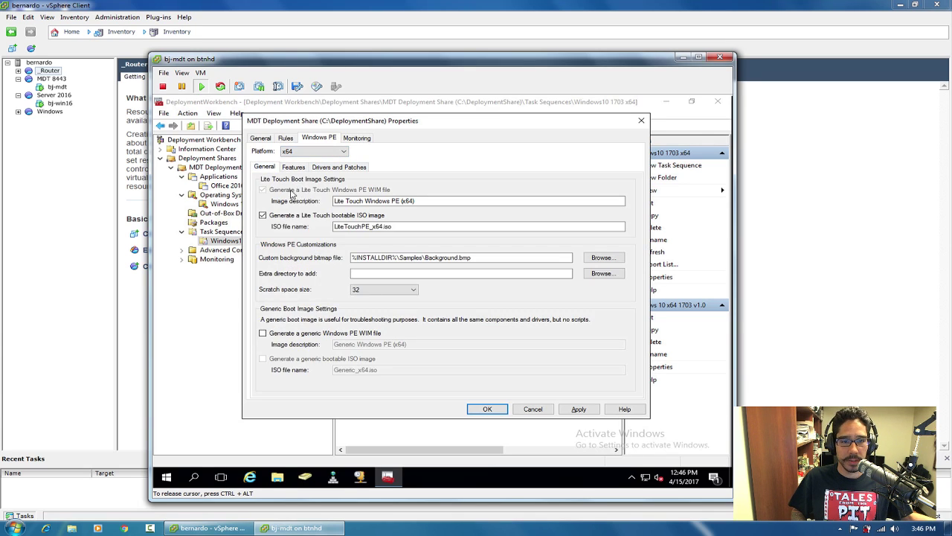
click(260, 138)
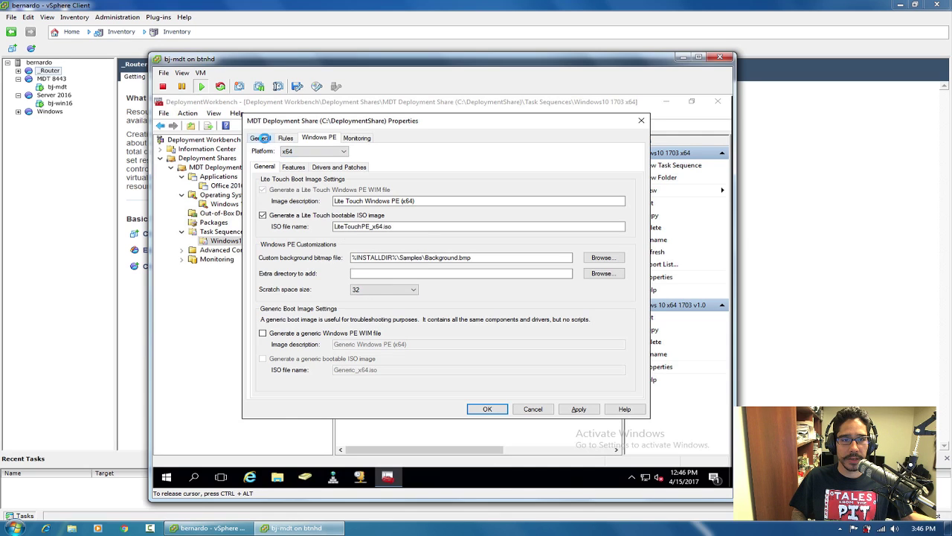
click(286, 138)
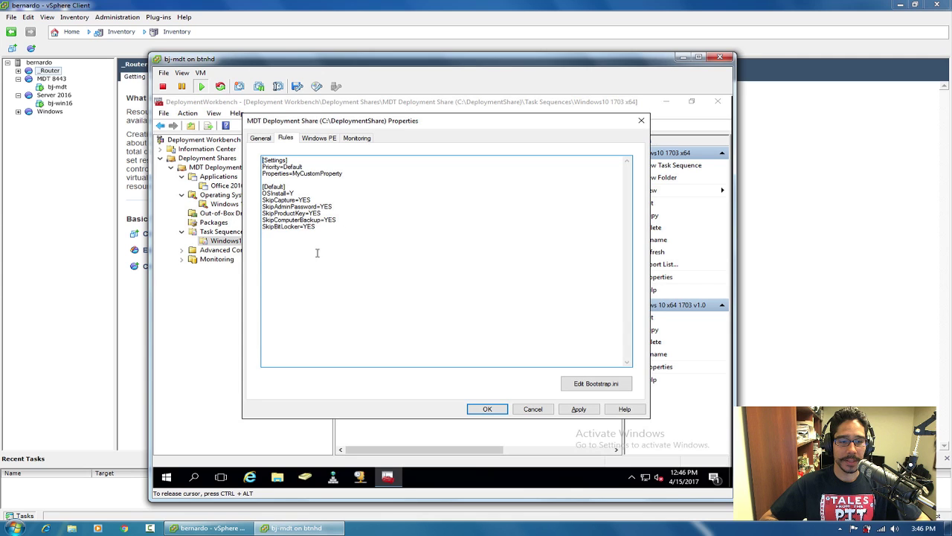
Copy all the text from the CustomSettings file on the Desktop.
click(277, 477)
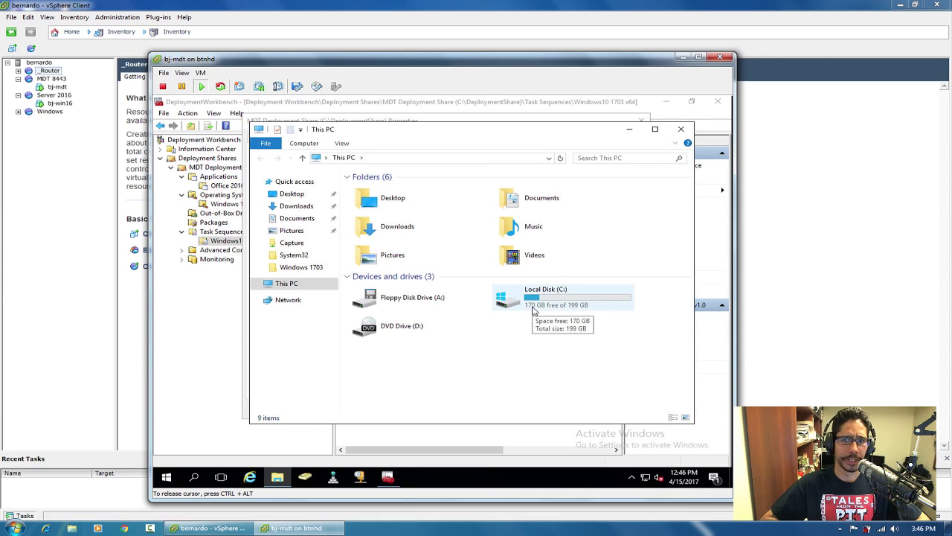
click(291, 194)
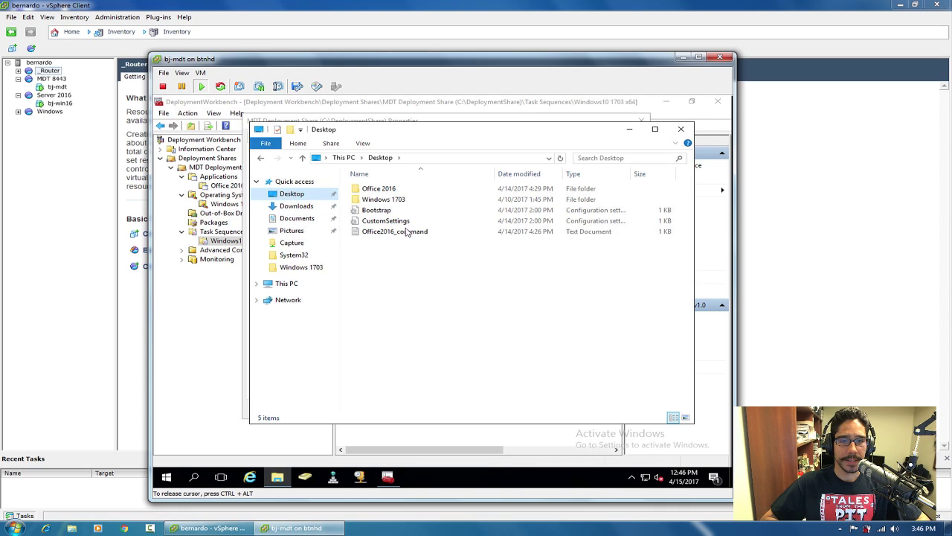
double_click(388, 221)
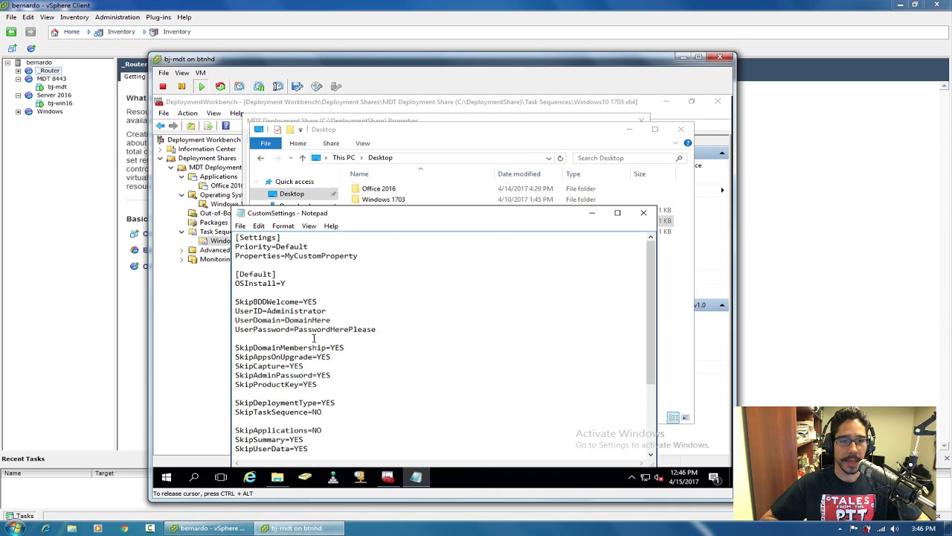
key(ctrl+a)
key(ctrl+c)
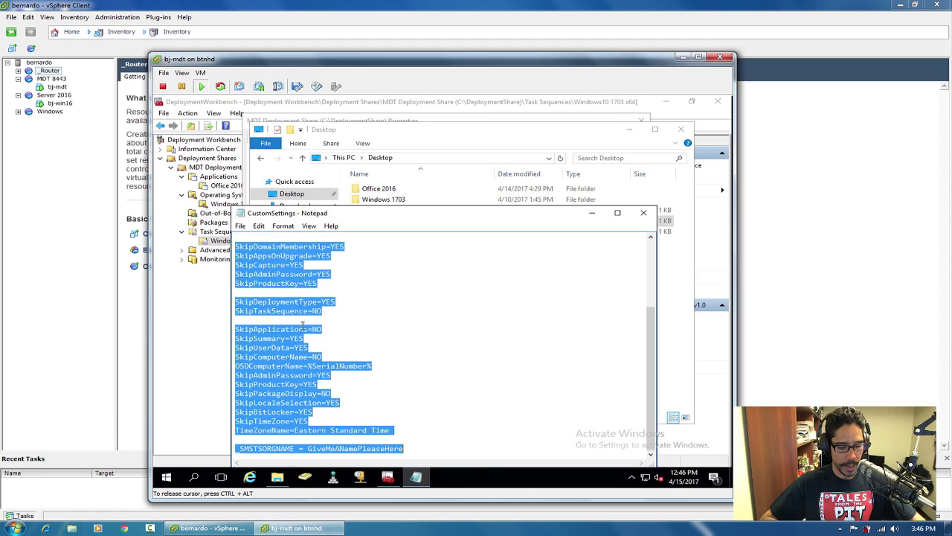
click(644, 212)
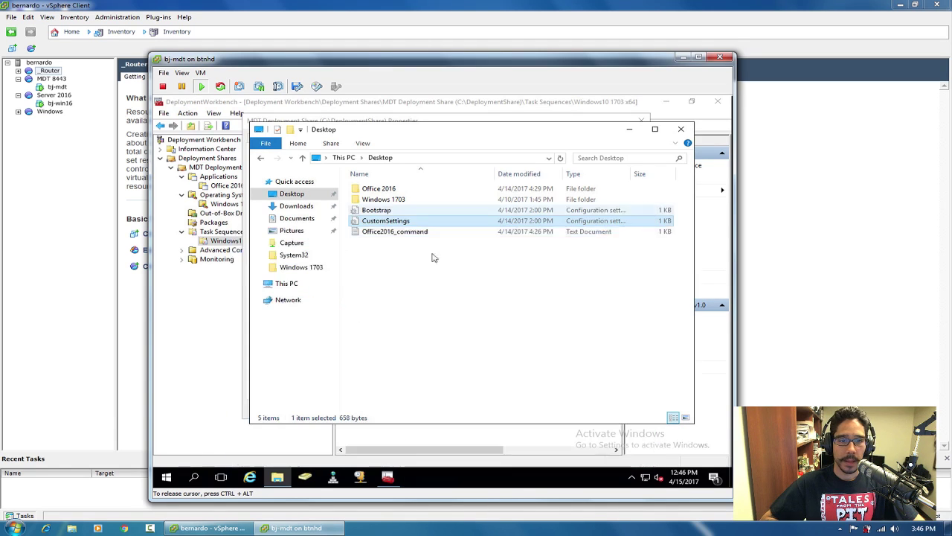
Replace the Rules text with the copied CustomSettings and start retyping the UserDomain value.
click(629, 130)
drag(361, 239, 223, 142)
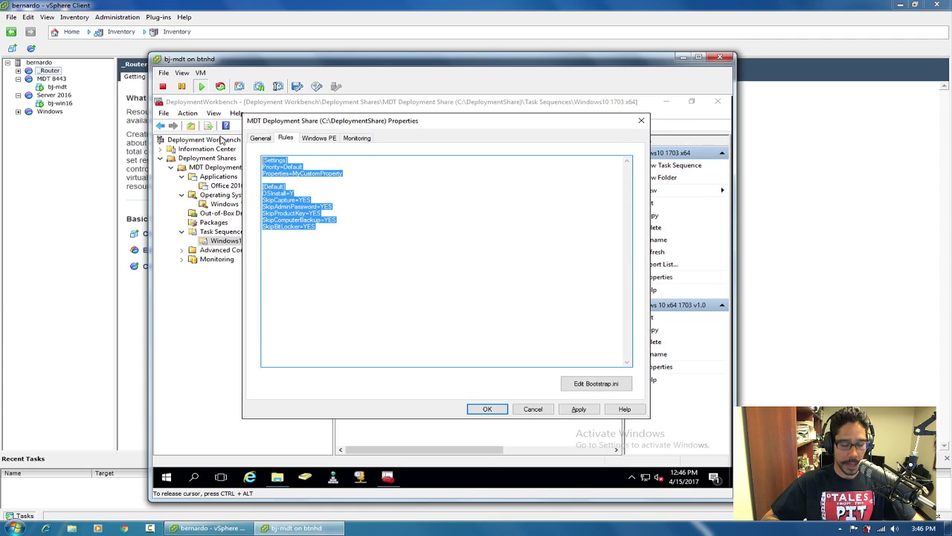
key(ctrl+v)
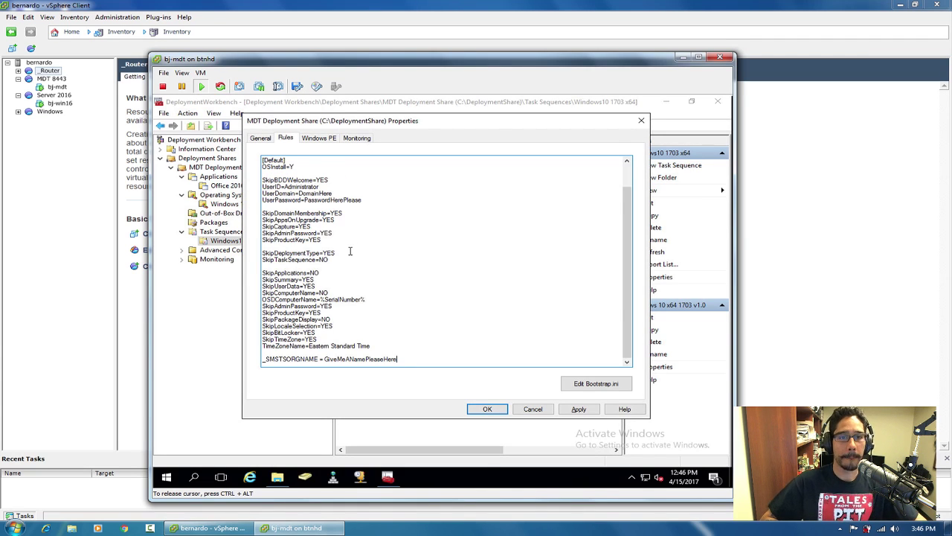
double_click(315, 193)
drag(339, 192, 300, 193)
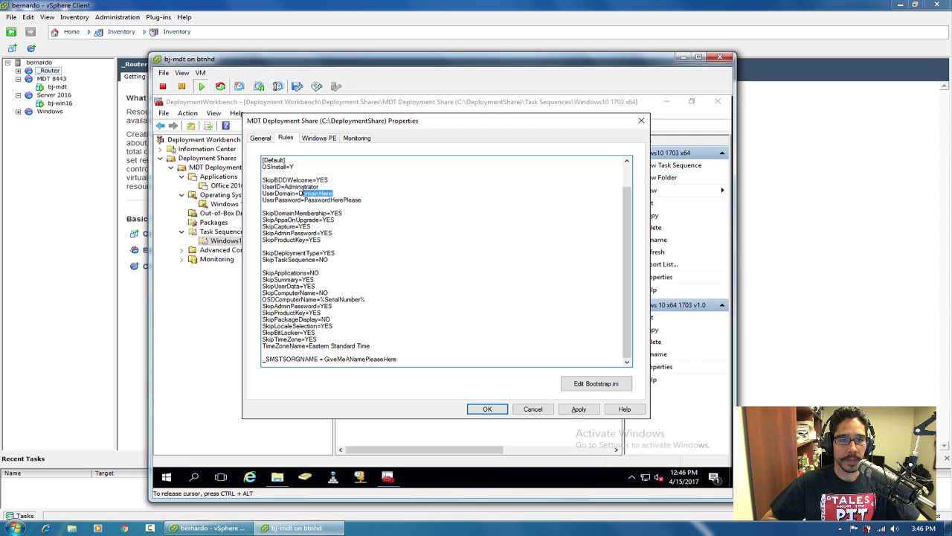
text(btnhd.edu)
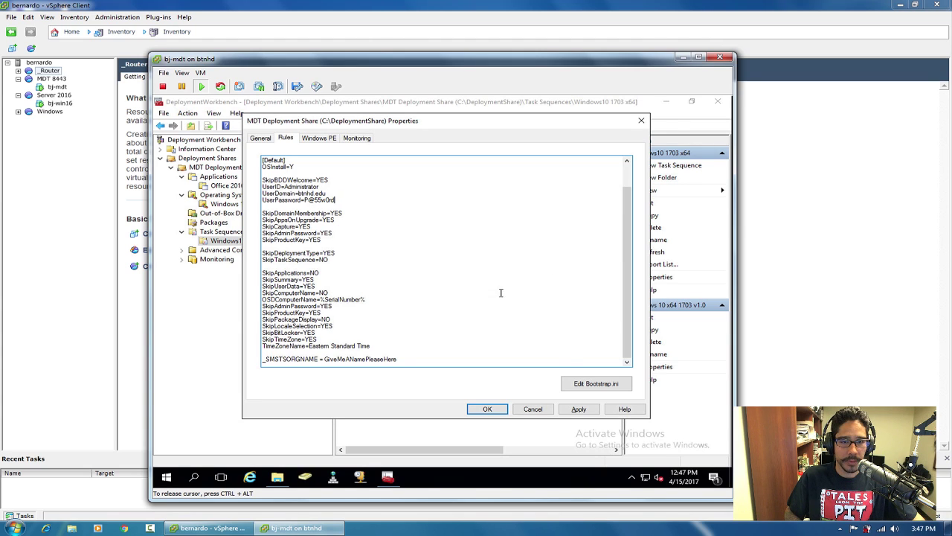
Change _SMSTSORGNAME to TSR BTNHD YOUTUBE, copy that name, and apply the Rules.
click(405, 361)
drag(405, 361, 321, 360)
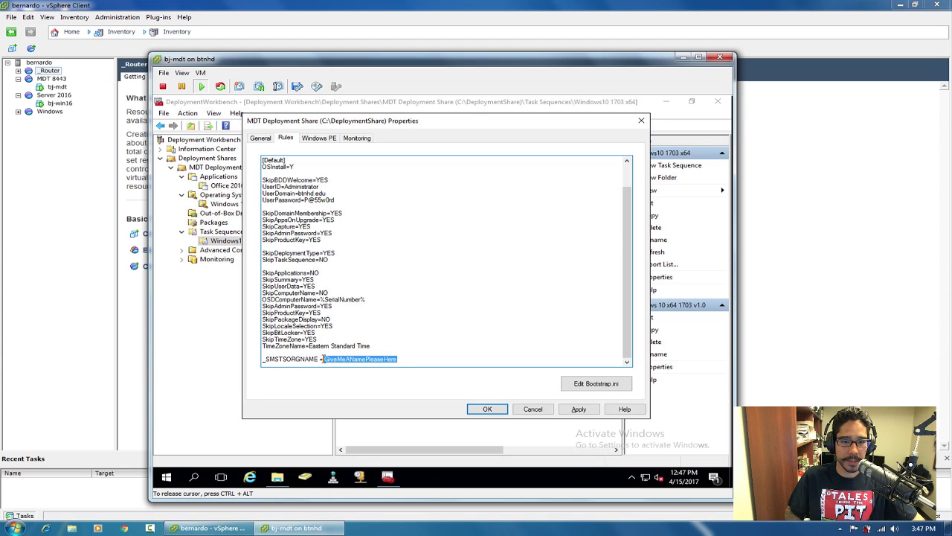
text(TSORGNAME =TSR BTN)
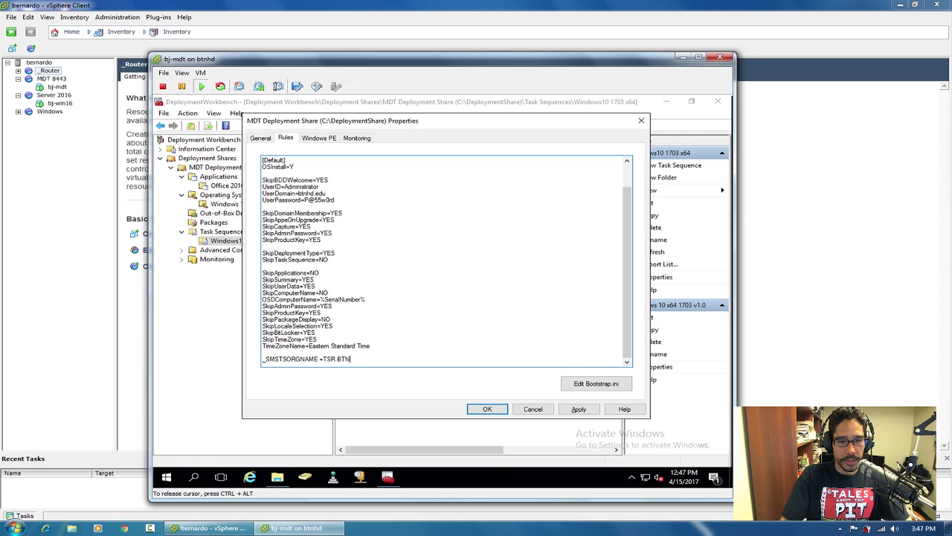
text(HD YOUTUBE)
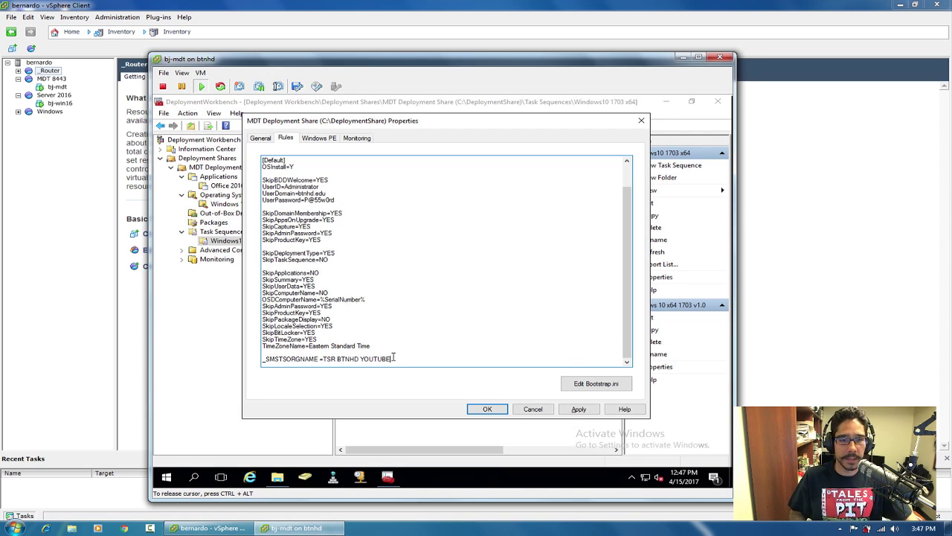
drag(393, 359, 326, 359)
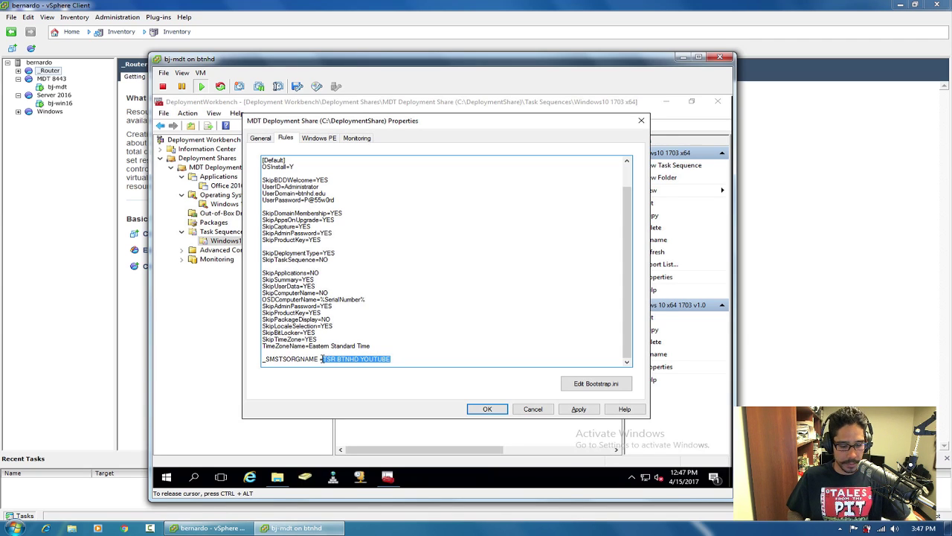
click(578, 409)
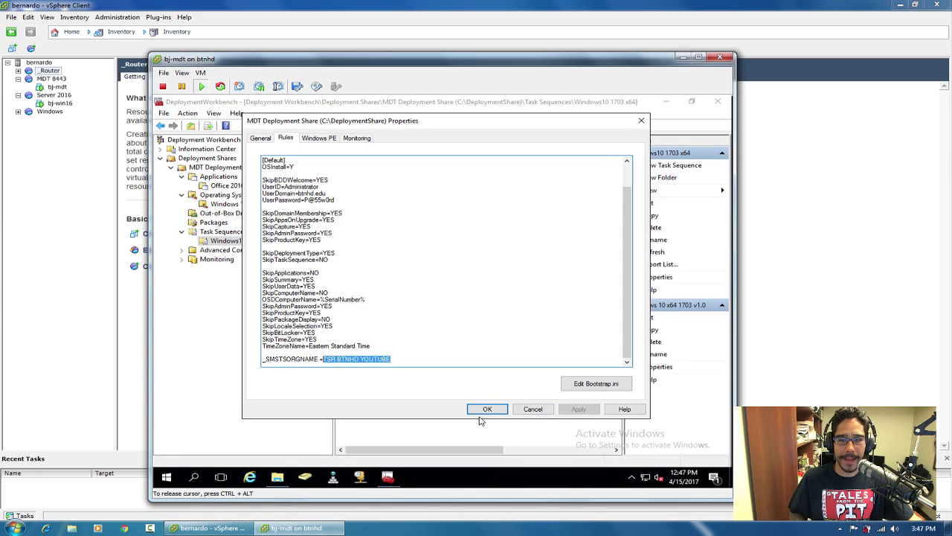
Replace the share's Bootstrap.ini text with the contents of the Desktop Bootstrap template.
click(599, 384)
drag(496, 215, 497, 150)
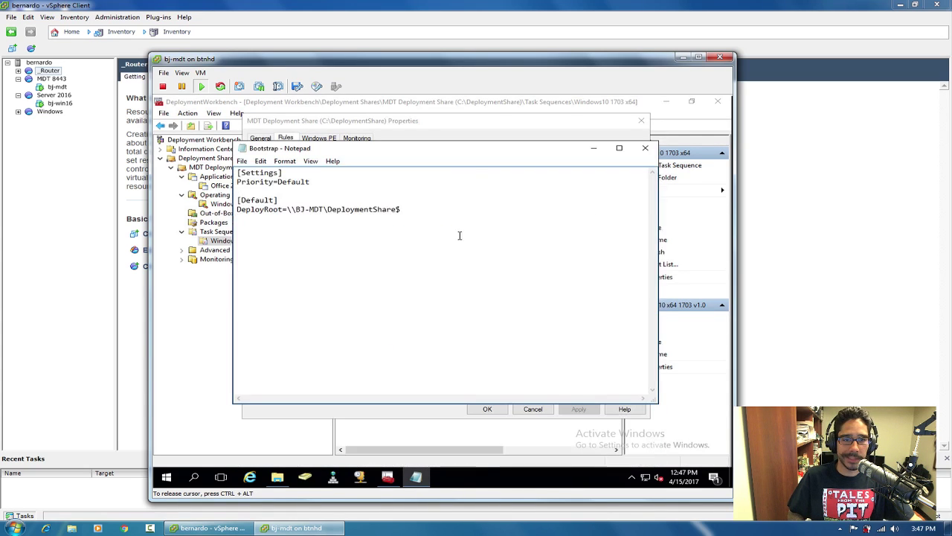
click(277, 476)
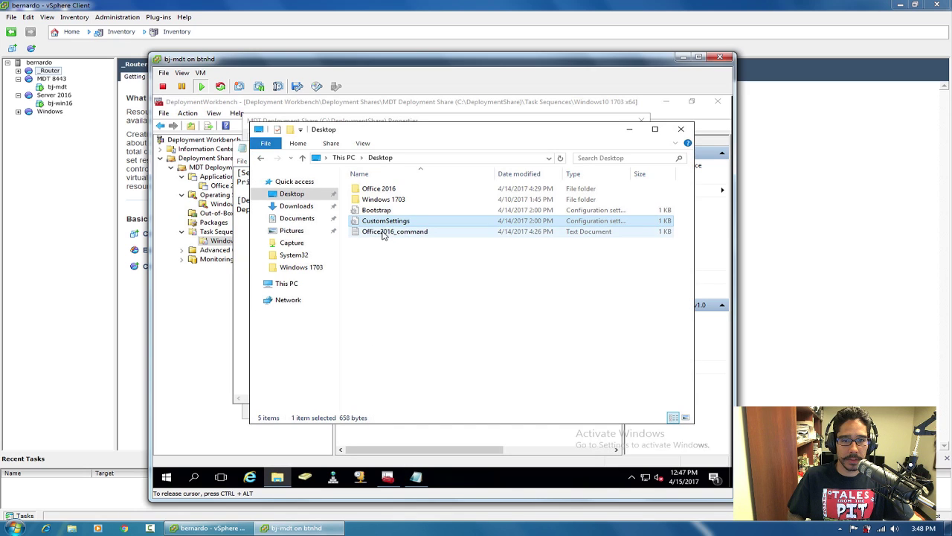
double_click(377, 210)
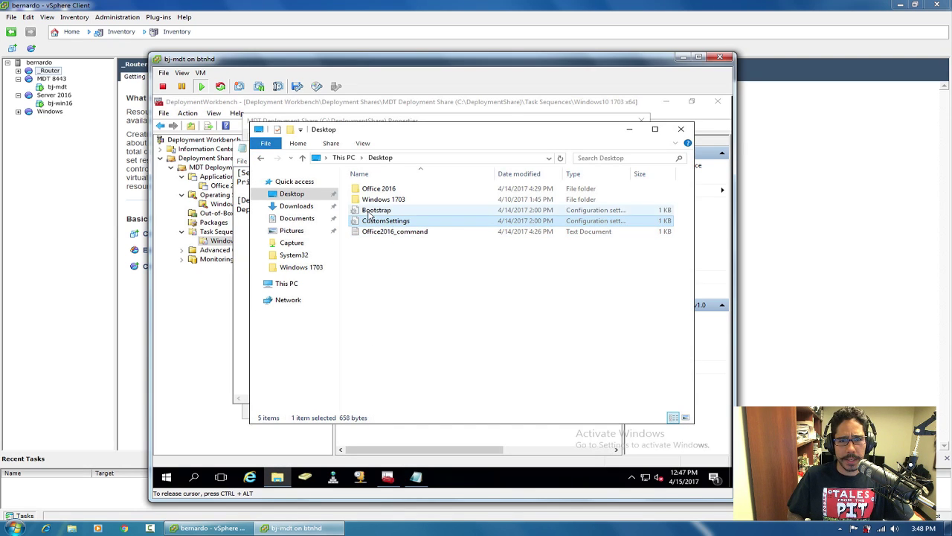
drag(387, 346, 217, 232)
key(ctrl+c)
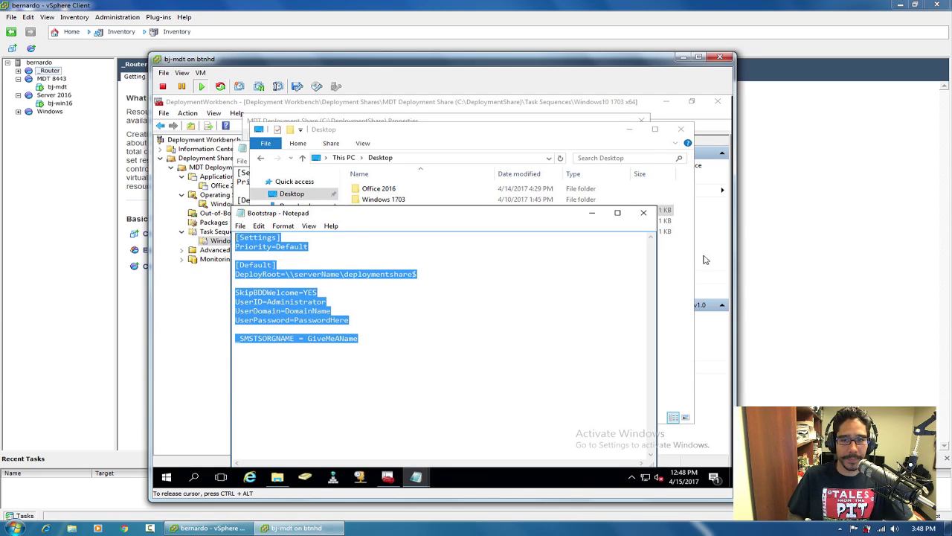
click(644, 213)
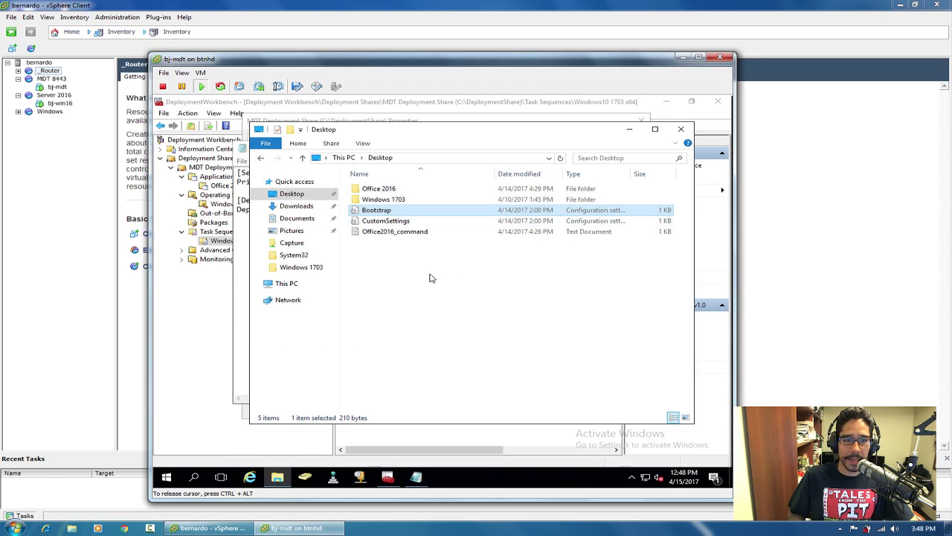
click(681, 128)
drag(447, 221, 237, 172)
key(ctrl+v)
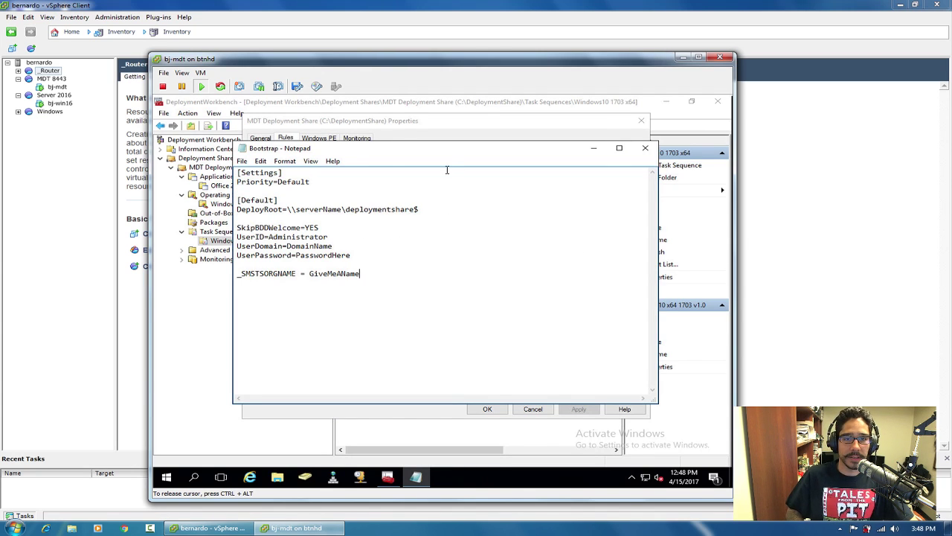
Set _SMSTSORGNAME in Bootstrap.ini to TSR BTNHD YOUTUBE, copied from the Rules.
drag(455, 153, 465, 169)
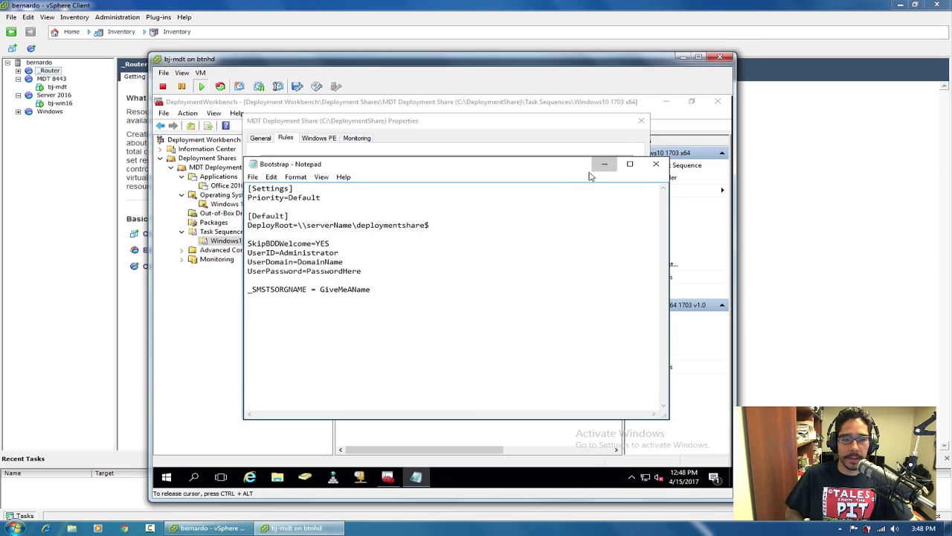
click(602, 165)
drag(391, 358, 324, 359)
key(ctrl+c)
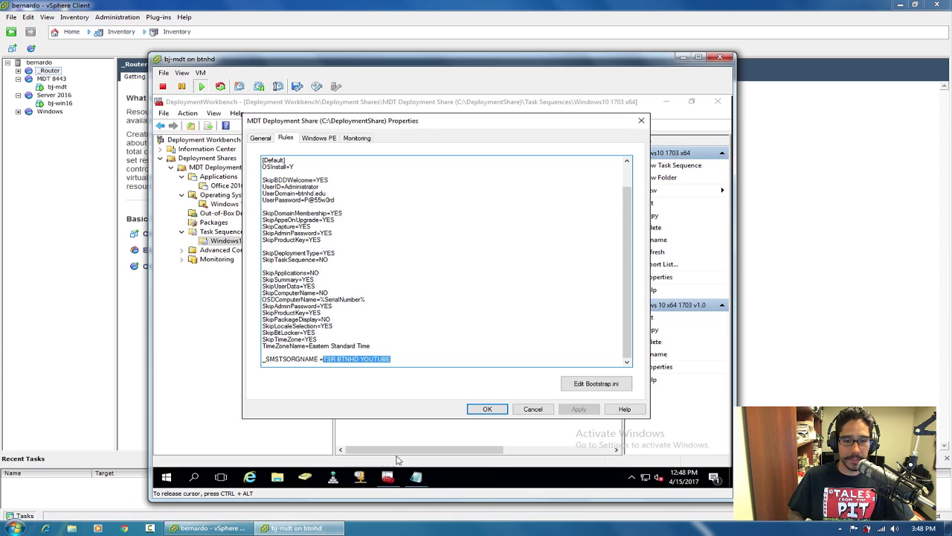
click(416, 476)
drag(370, 289, 321, 290)
key(ctrl+v)
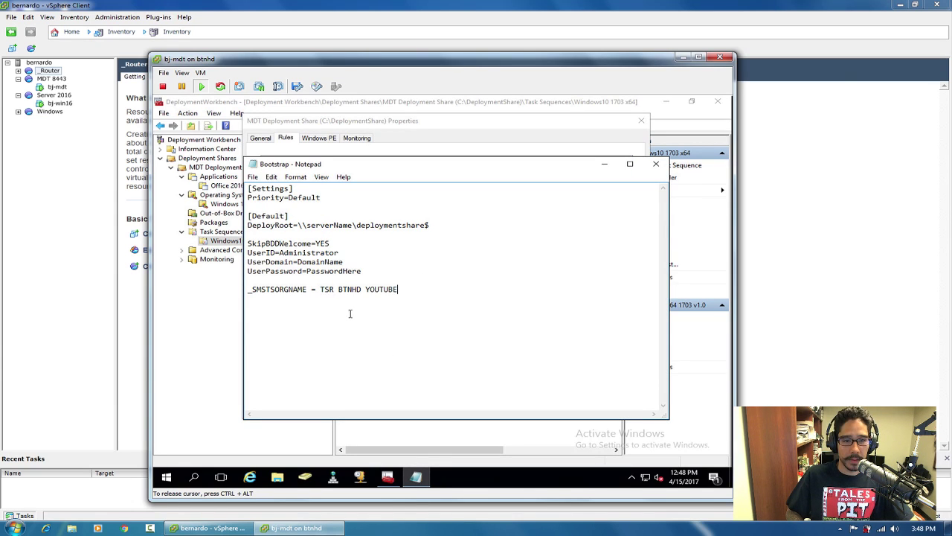
Set UserDomain to btnhd.edu and replace the placeholder UserPassword with the user's password.
drag(346, 261, 298, 261)
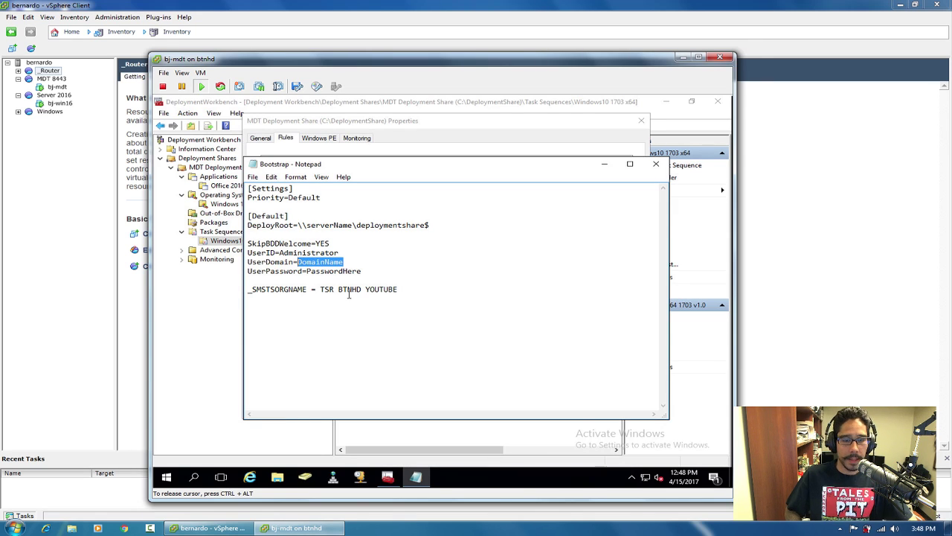
text(btnhd.edu)
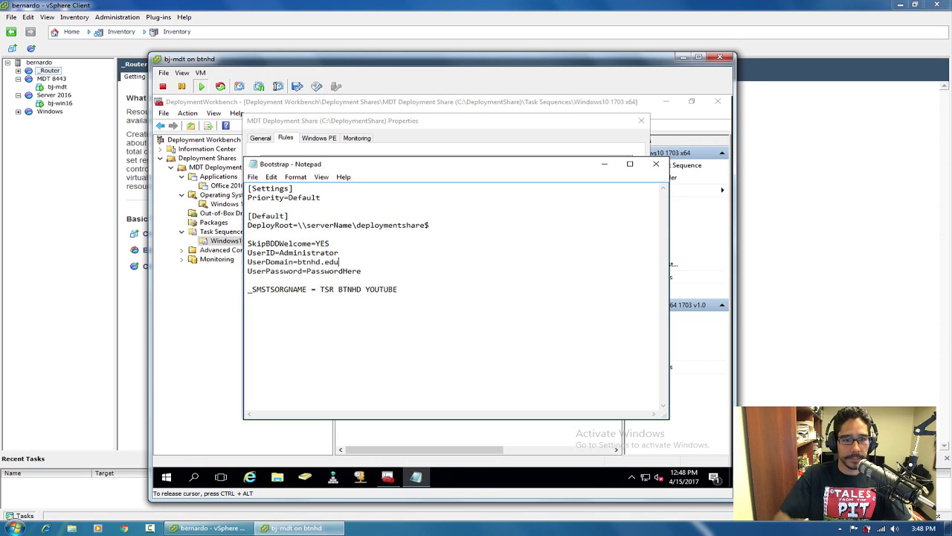
double_click(344, 271)
drag(363, 271, 313, 270)
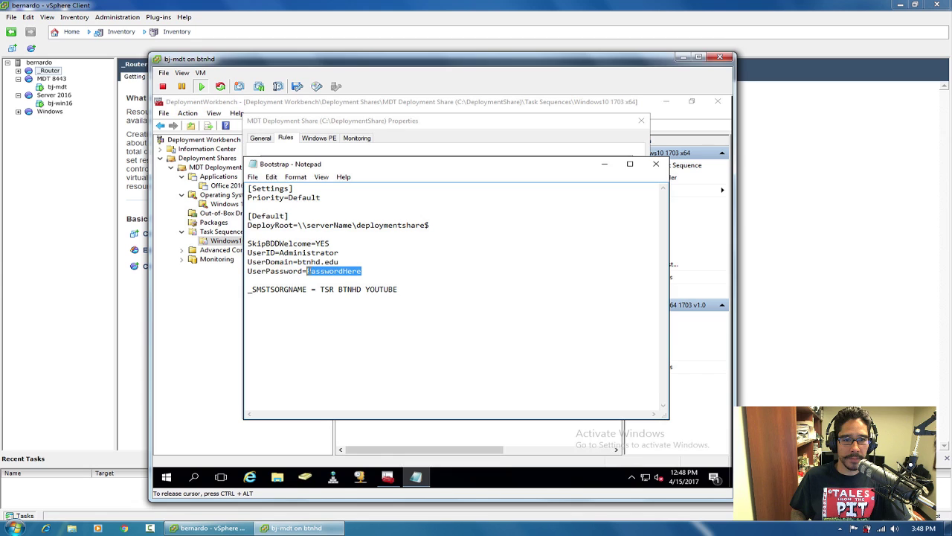
key(BackSpace)
text(@55w0rd)
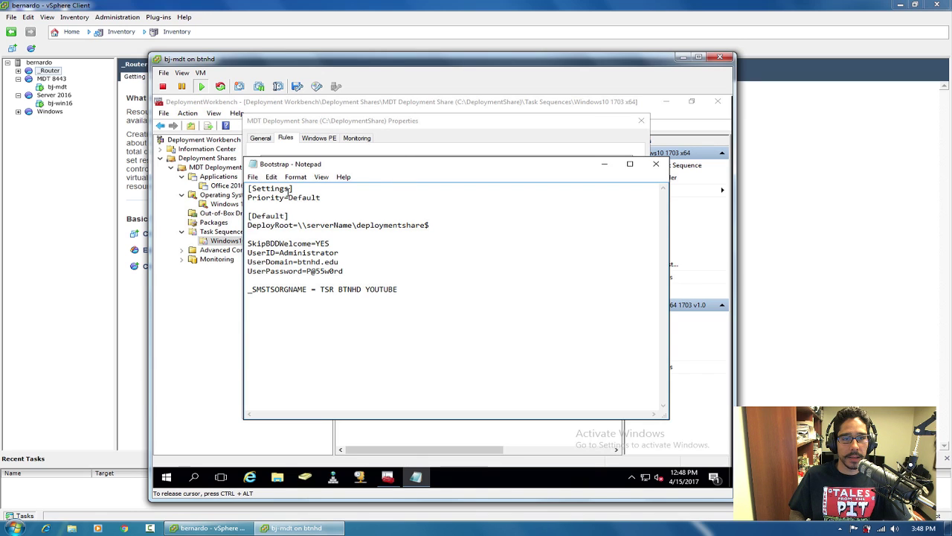
Close Bootstrap.ini without saving the changes.
drag(405, 168, 410, 182)
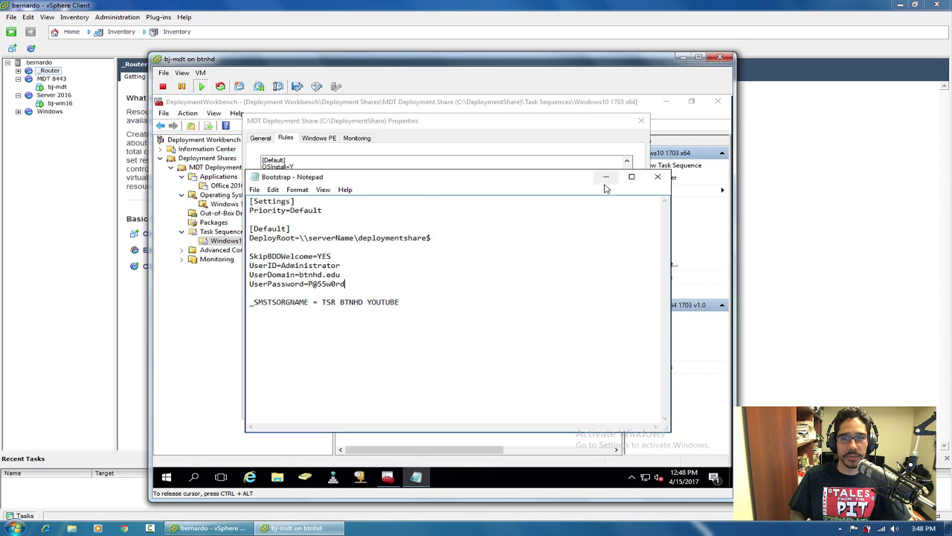
drag(558, 180, 553, 200)
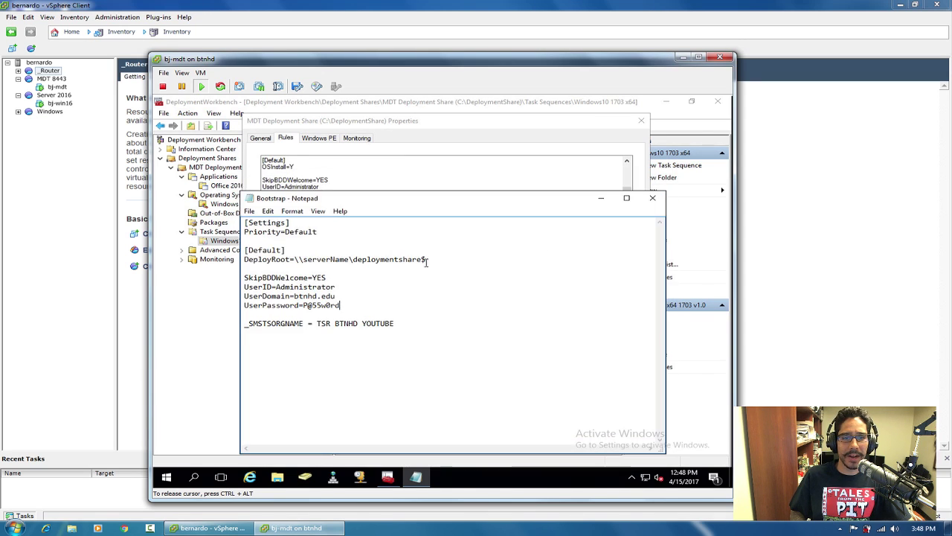
click(652, 198)
click(465, 293)
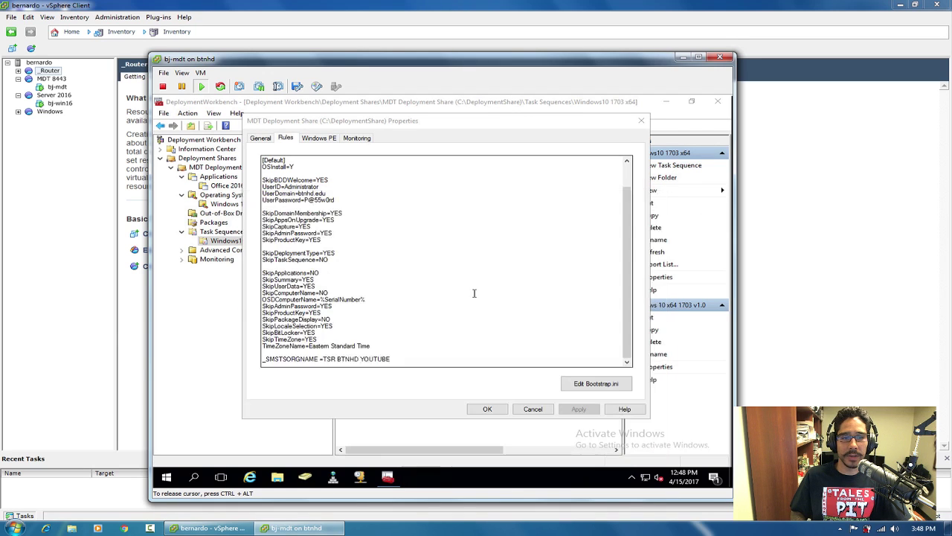
Copy the SkipBDDWelcome through _SMSTSORGNAME lines from the Desktop Bootstrap file.
click(278, 477)
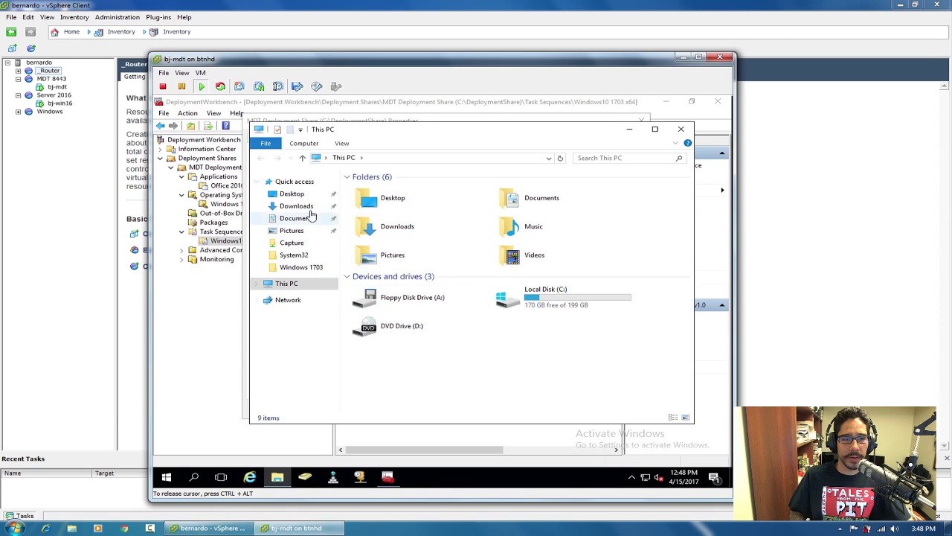
click(292, 195)
double_click(374, 210)
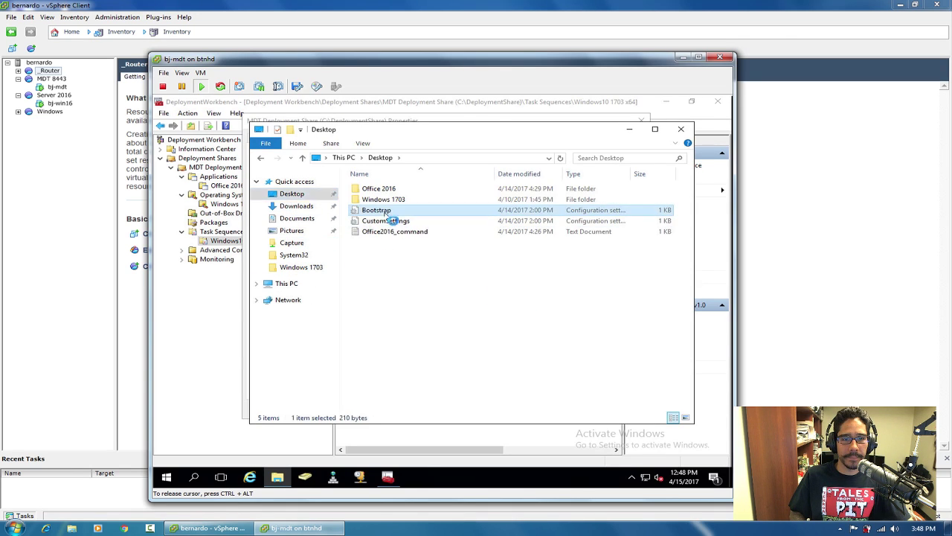
drag(367, 323, 245, 277)
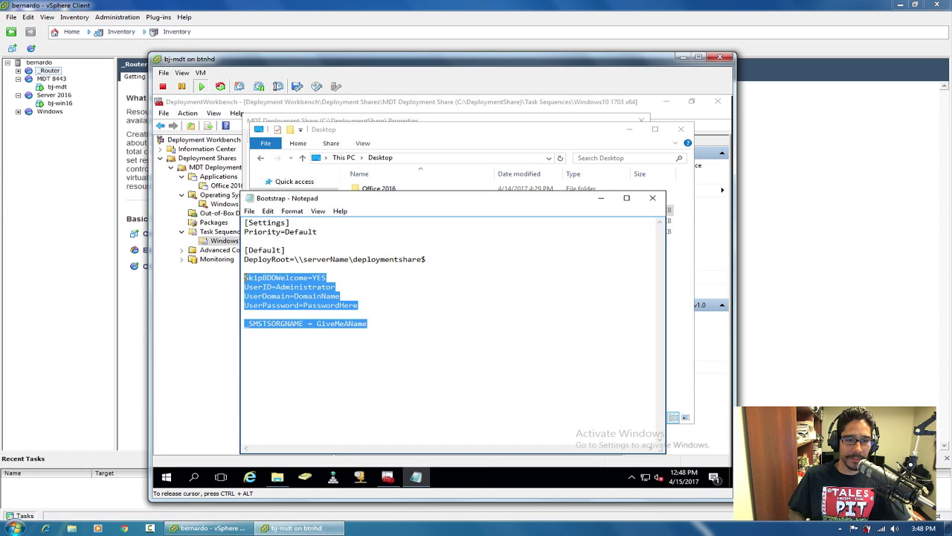
click(254, 277)
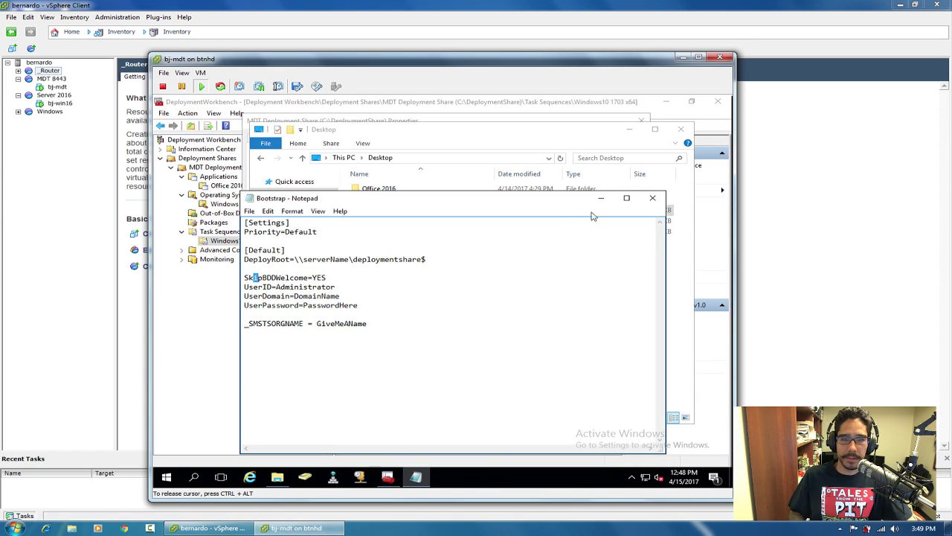
drag(379, 325, 236, 284)
key(ctrl+c)
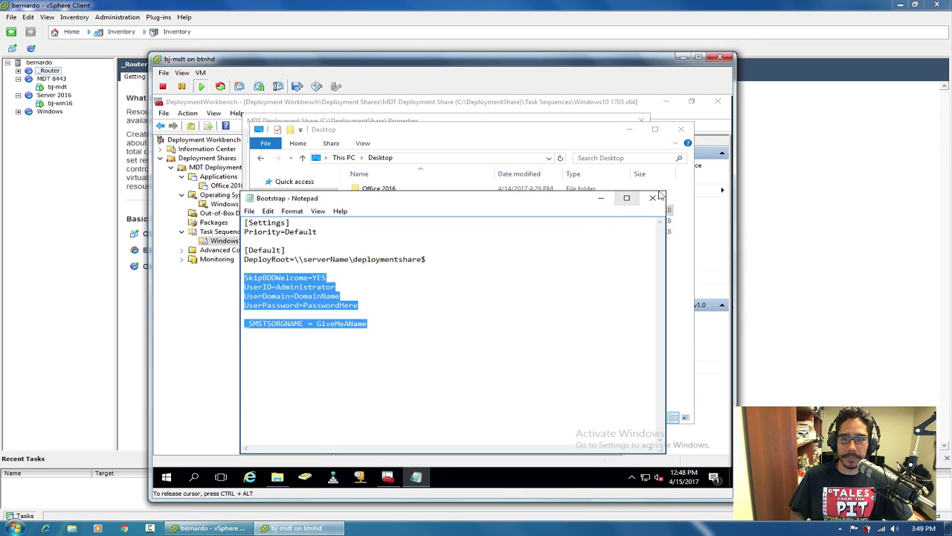
click(653, 198)
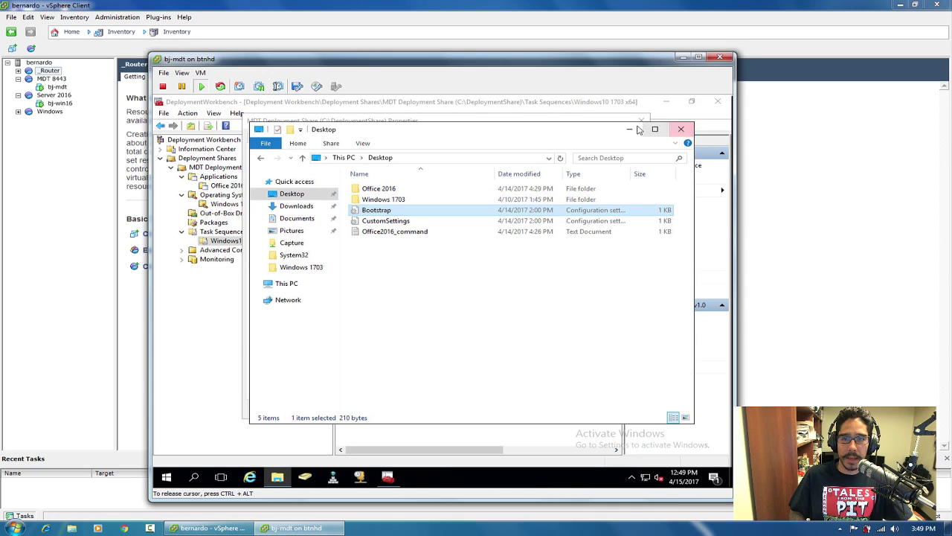
click(681, 129)
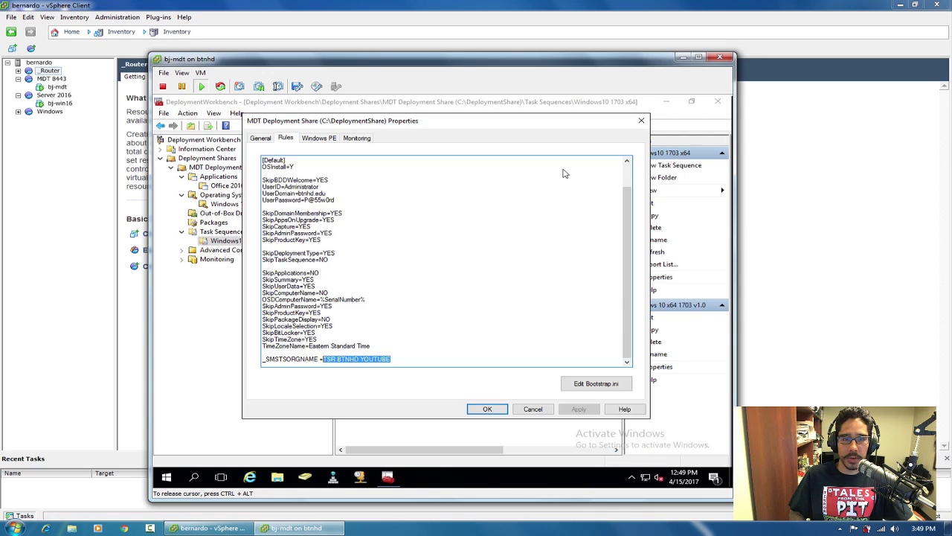
Paste those lines after DeployRoot in Bootstrap.ini and set _SMSTSORGNAME to TSR BTNHD YOUTUBE.
click(603, 387)
click(442, 266)
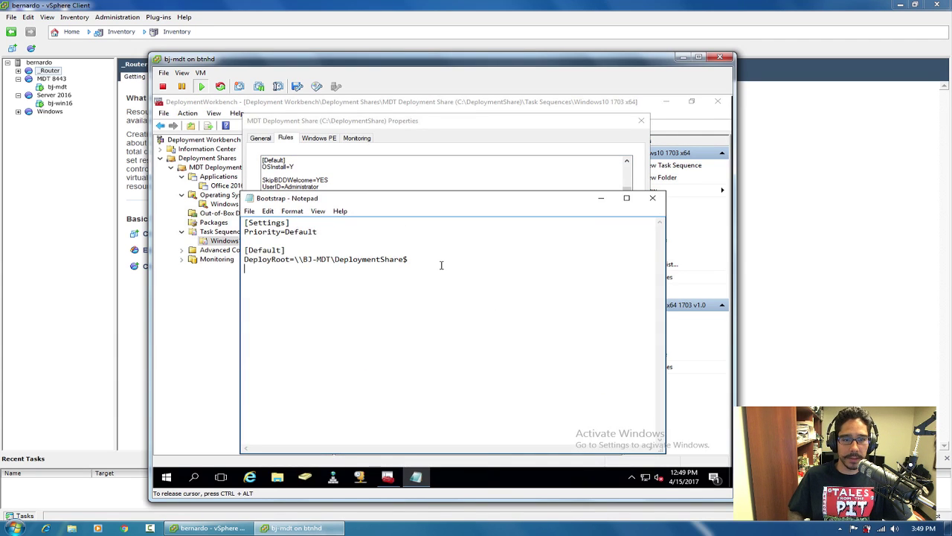
key(ctrl+v)
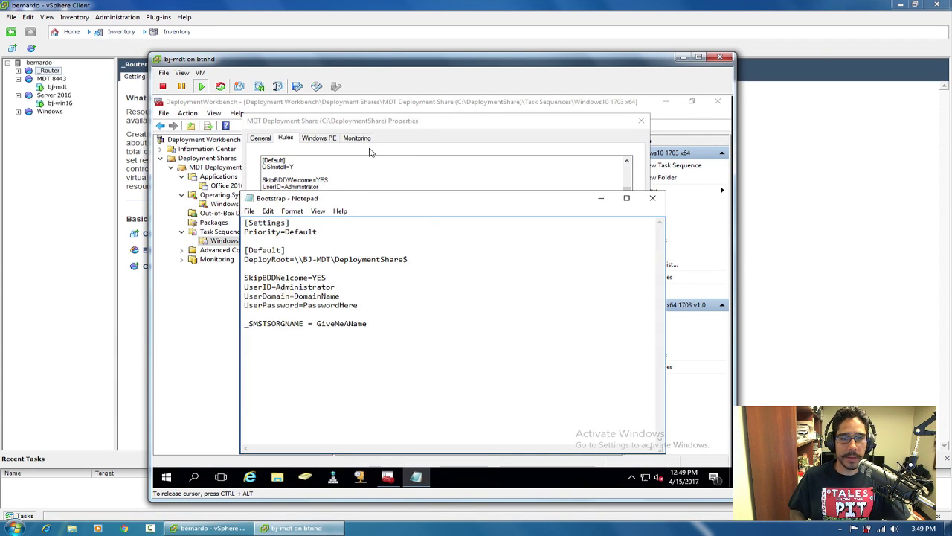
click(400, 164)
drag(391, 359, 328, 360)
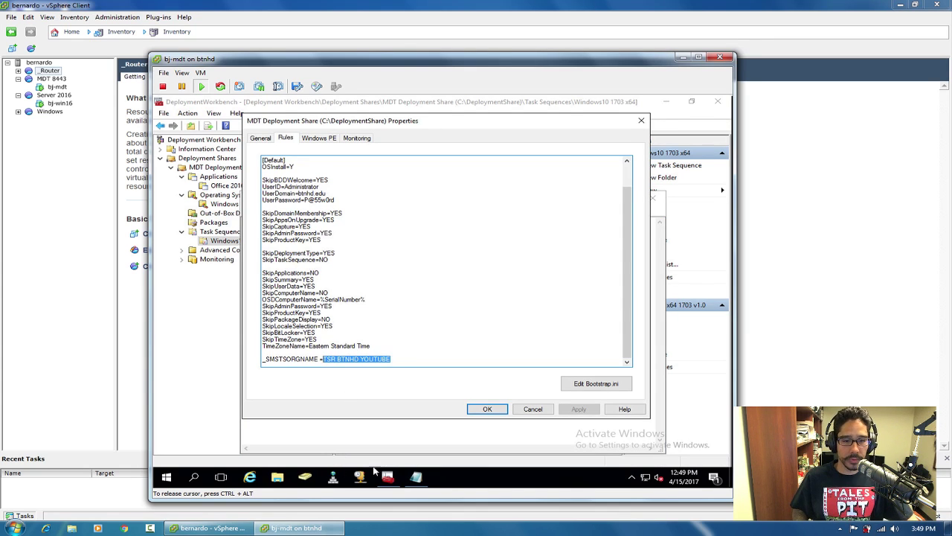
click(416, 476)
double_click(340, 323)
text(TSR BTNHD YOUTUBE)
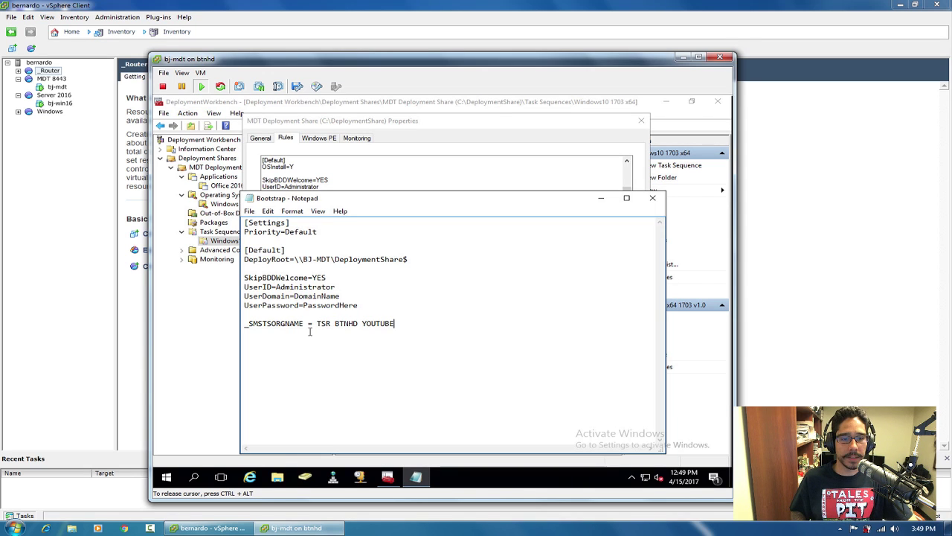
Remove the spaces around the equals sign on the _SMSTSORGNAME line.
click(307, 323)
key(BackSpace)
key(Right)
key(Right)
key(Right)
key(Left)
key(BackSpace)
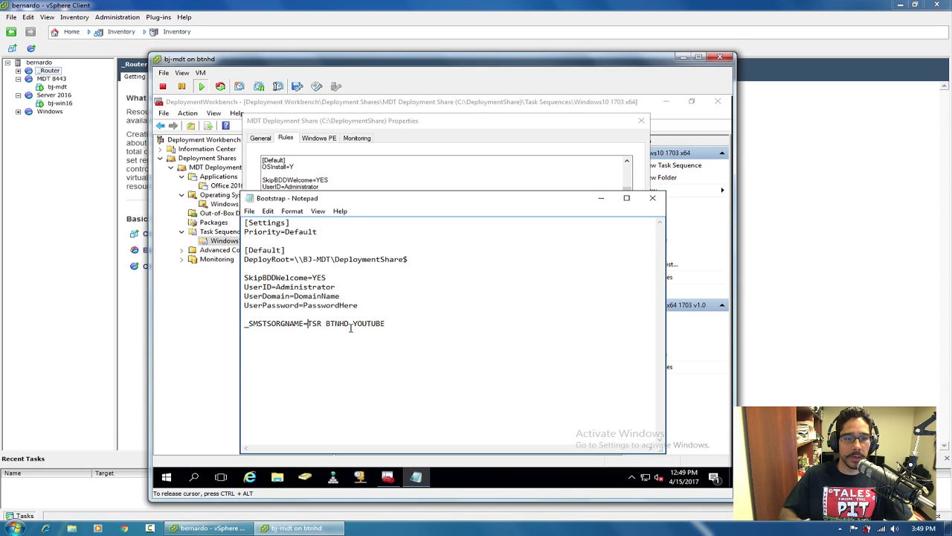
Save and close Bootstrap.ini, then confirm the deployment share properties with OK.
click(250, 212)
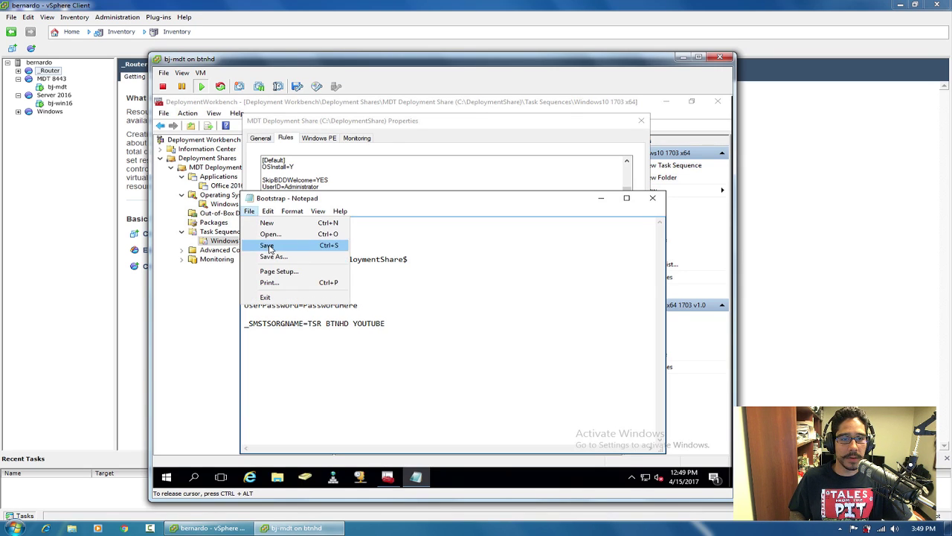
click(267, 245)
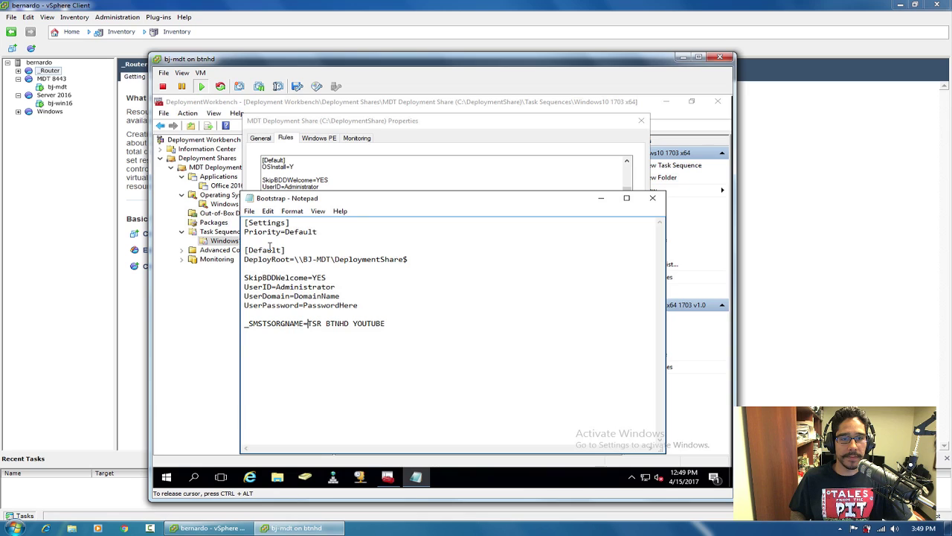
click(653, 198)
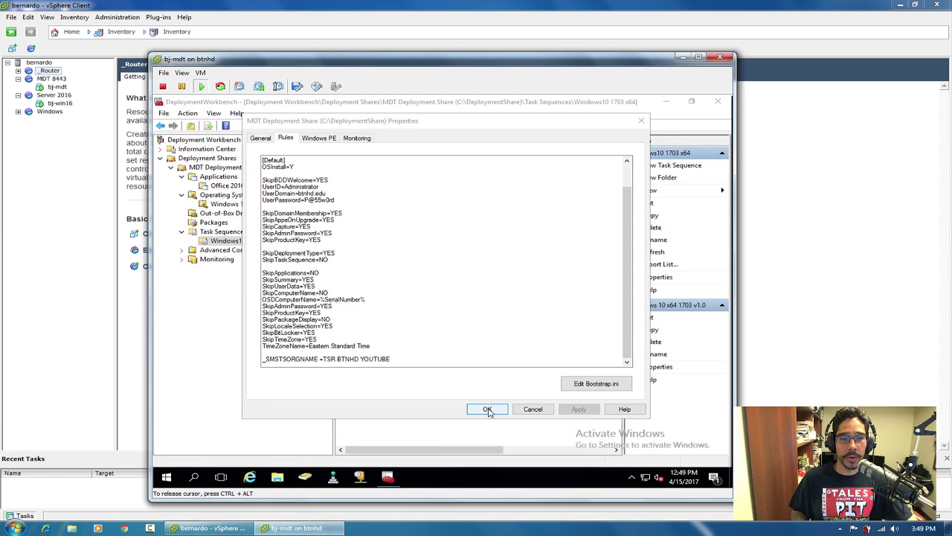
click(488, 409)
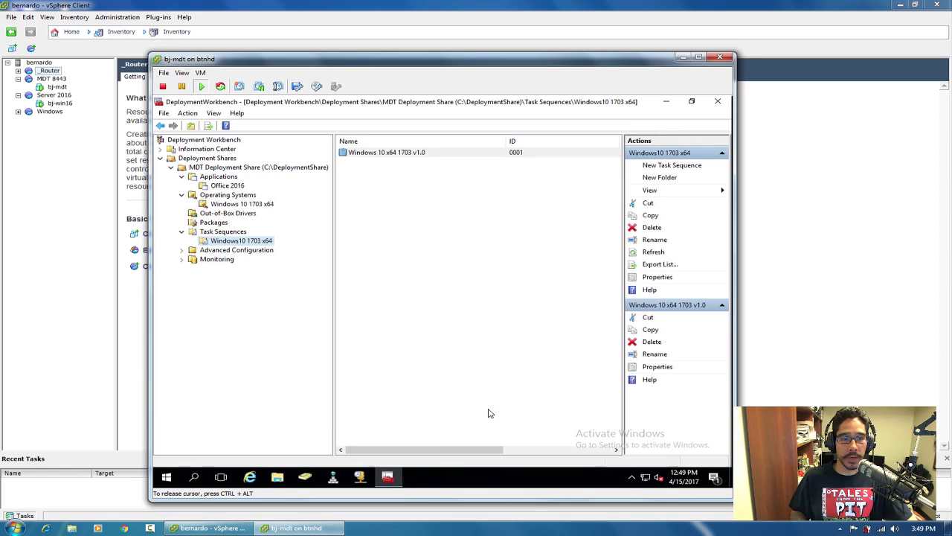
Launch Update Deployment Share, confirm C:\DeploymentShare\Boot is empty, and advance to the summary with default options.
right_click(244, 168)
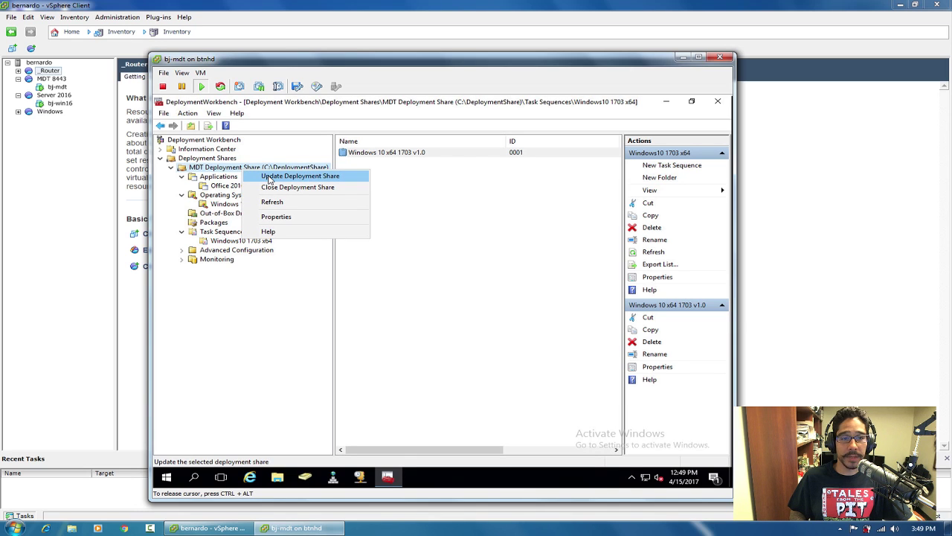
click(270, 177)
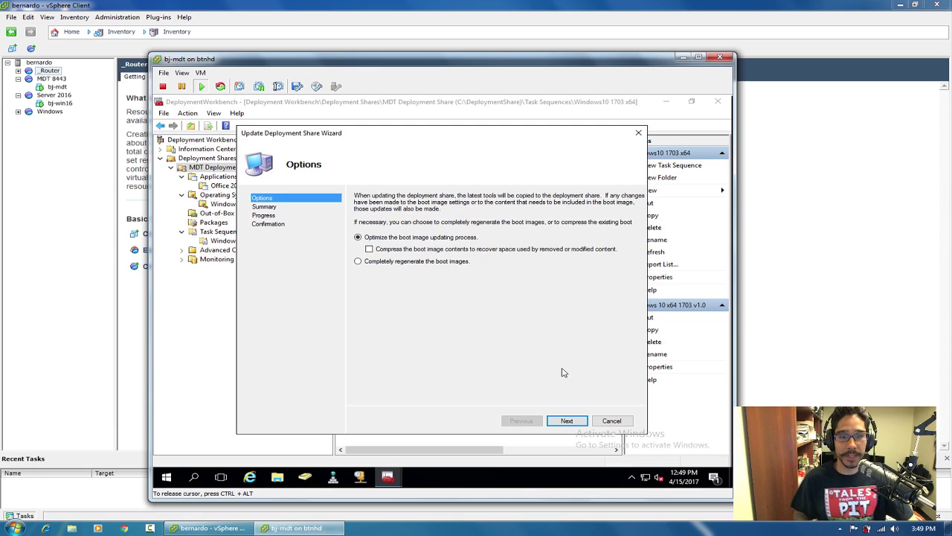
click(279, 477)
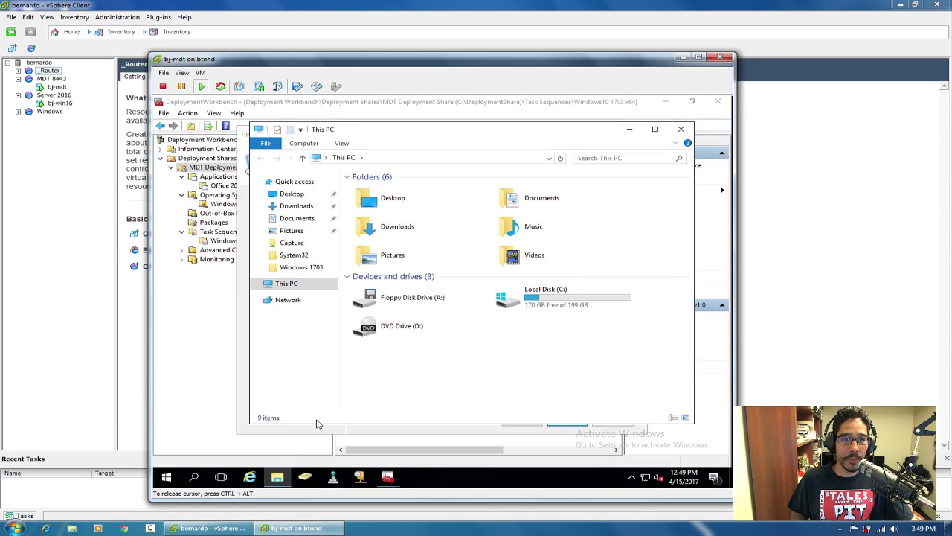
double_click(554, 307)
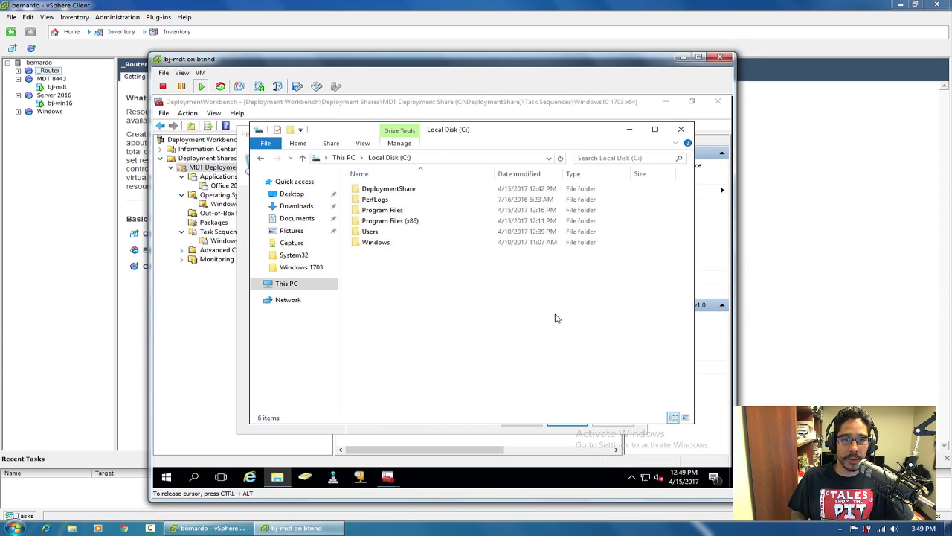
double_click(366, 188)
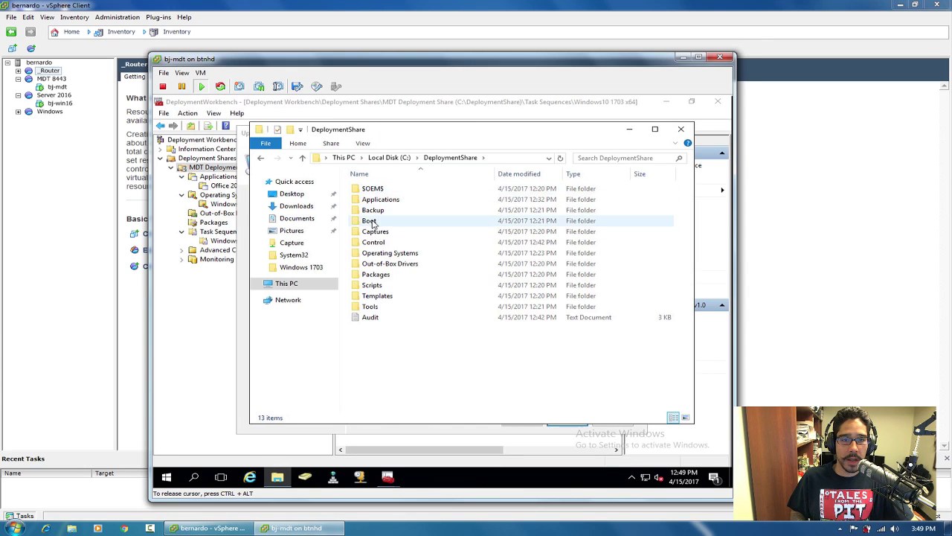
double_click(372, 221)
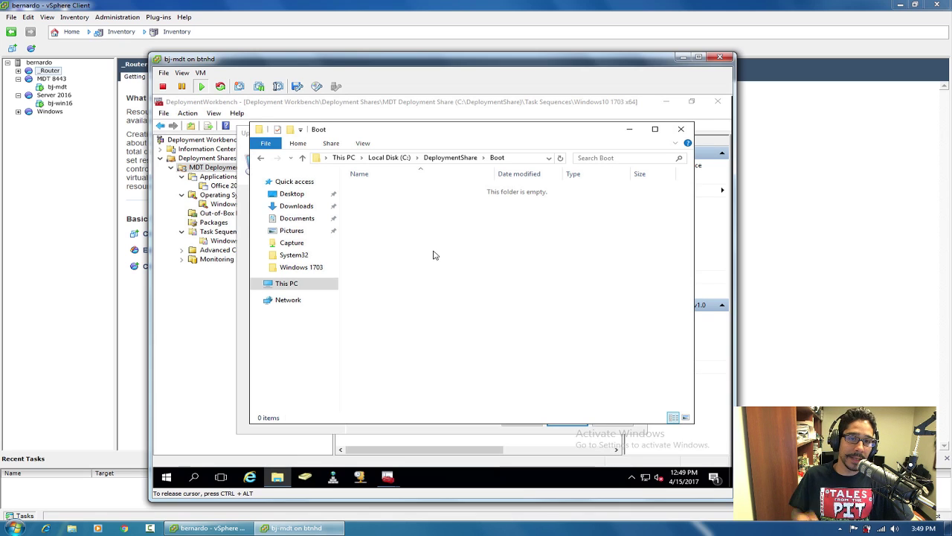
click(629, 129)
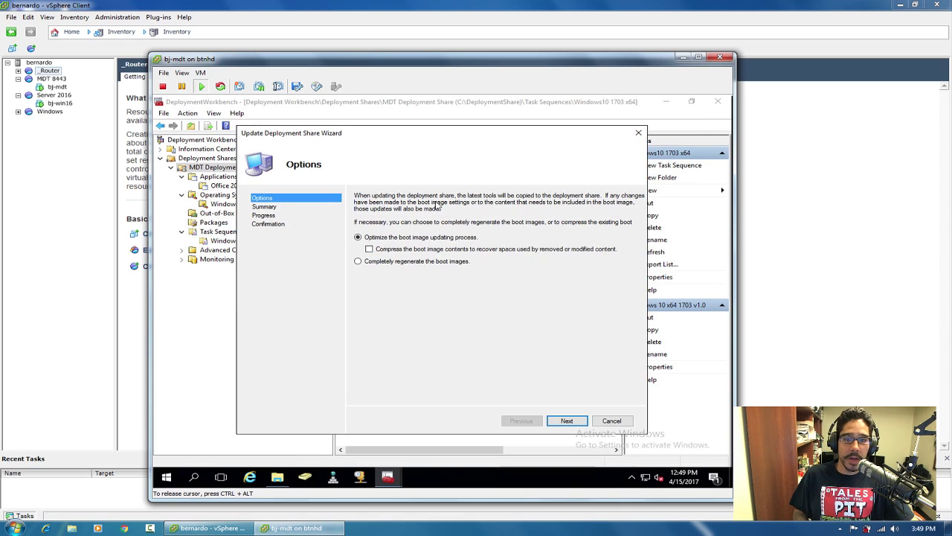
click(567, 420)
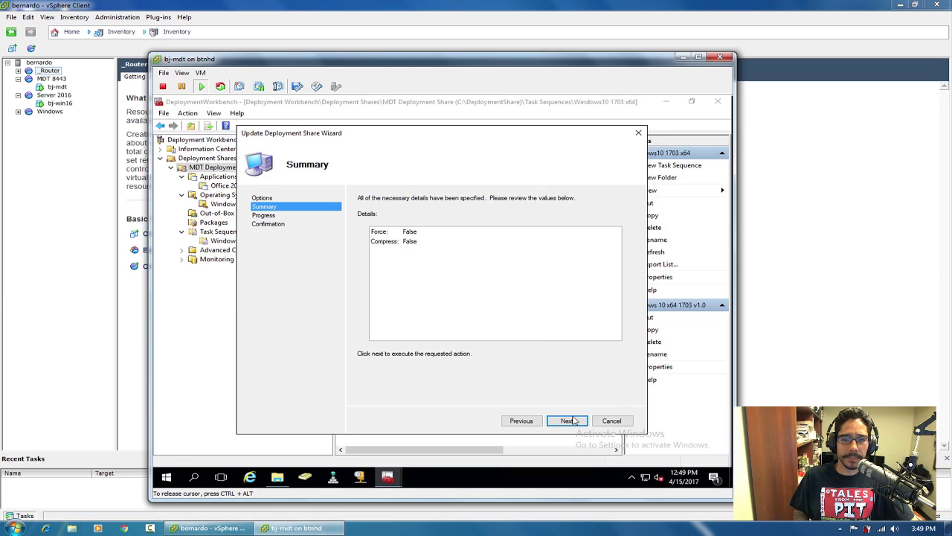
Run the deployment share update, check the Boot folder, then open File Explorer on This PC.
click(566, 420)
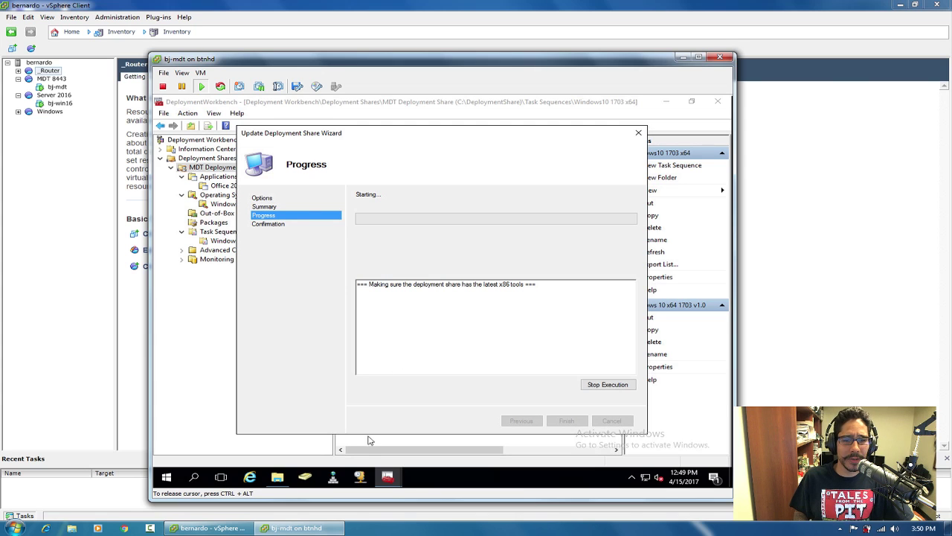
click(279, 477)
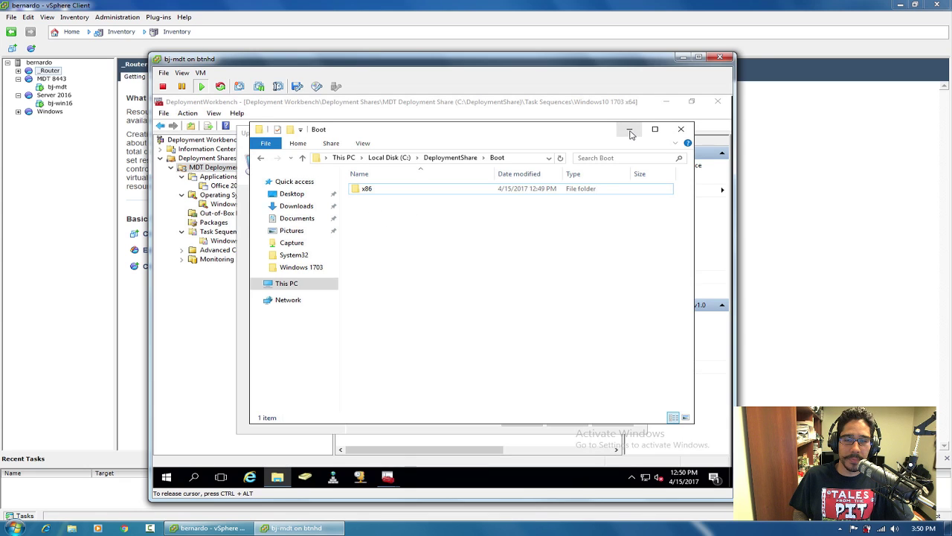
click(680, 129)
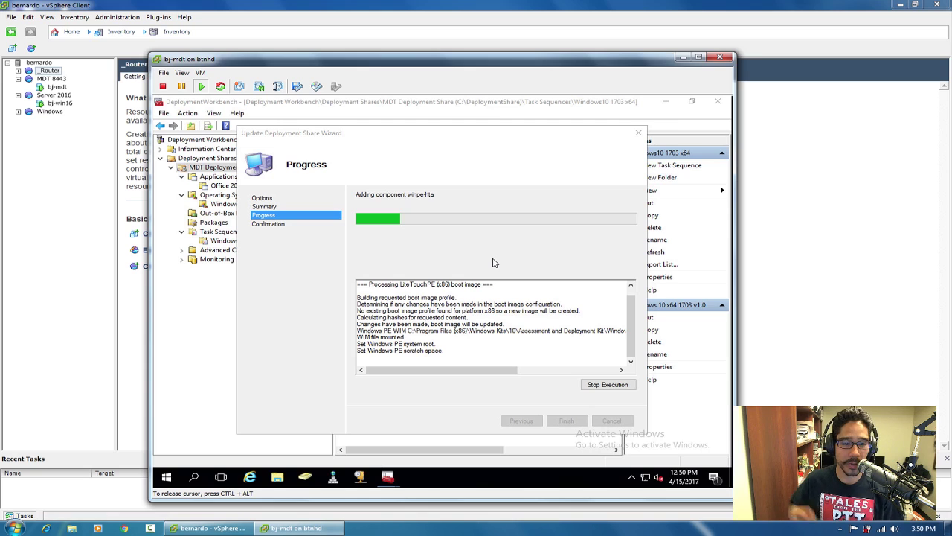
click(277, 477)
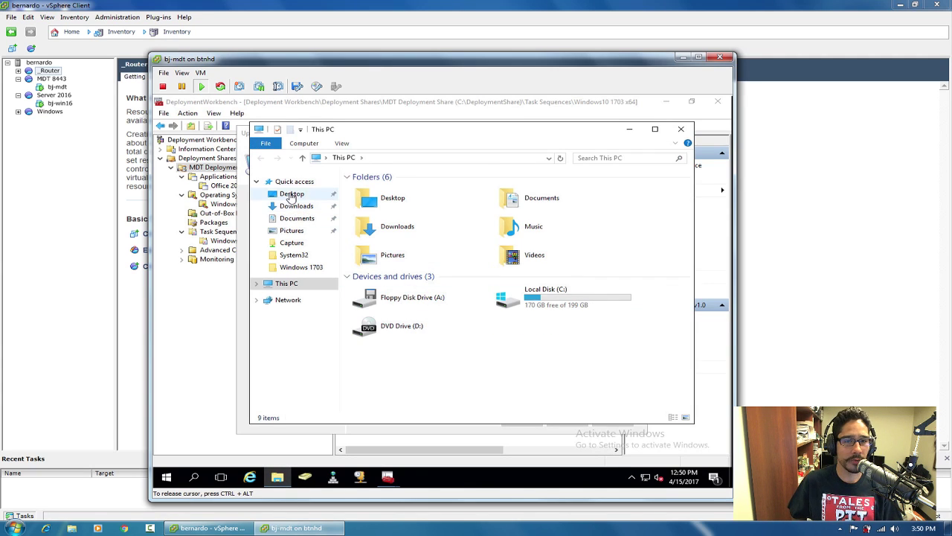
Open CustomSettings from the Desktop and highlight its UserID, UserDomain and UserPassword lines.
click(291, 195)
double_click(395, 223)
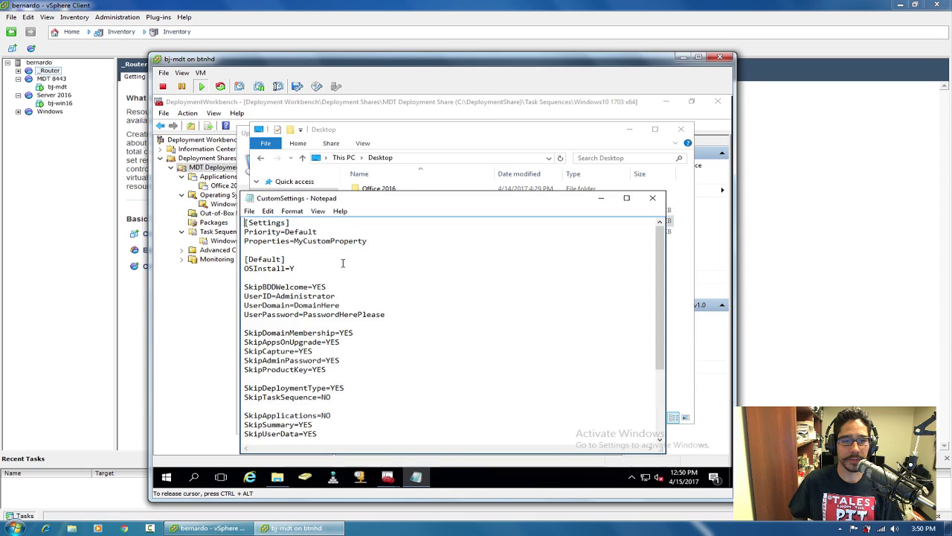
drag(392, 317, 238, 296)
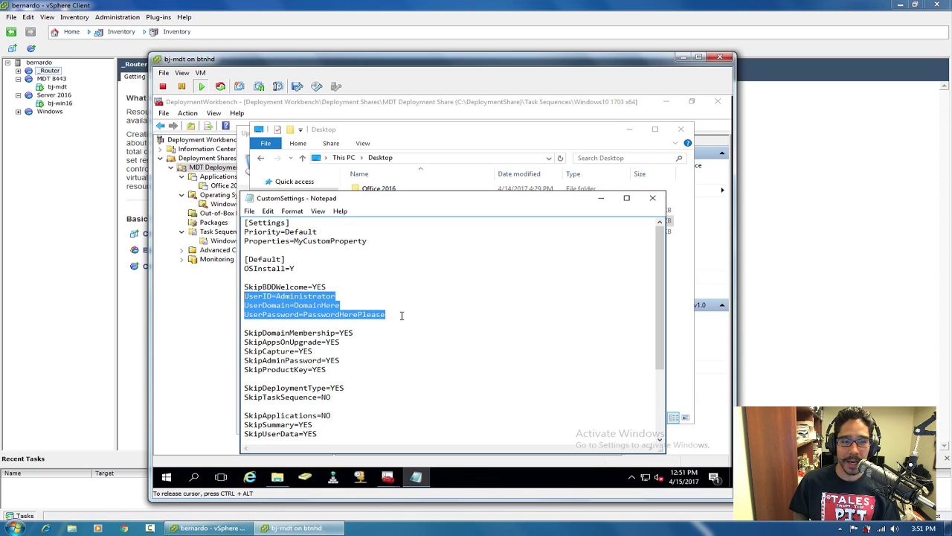
Reposition the CustomSettings window, then close it and the Desktop folder.
drag(471, 201, 441, 194)
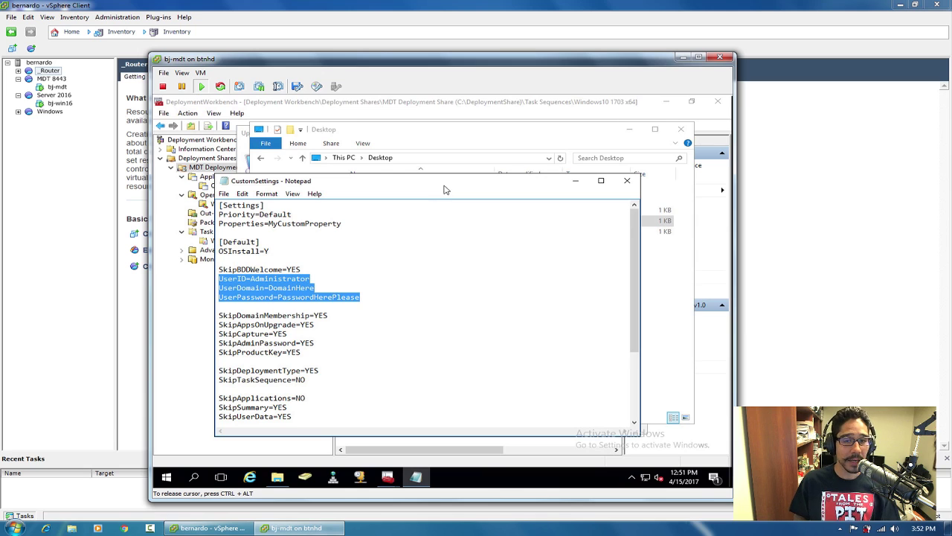
drag(444, 186, 439, 177)
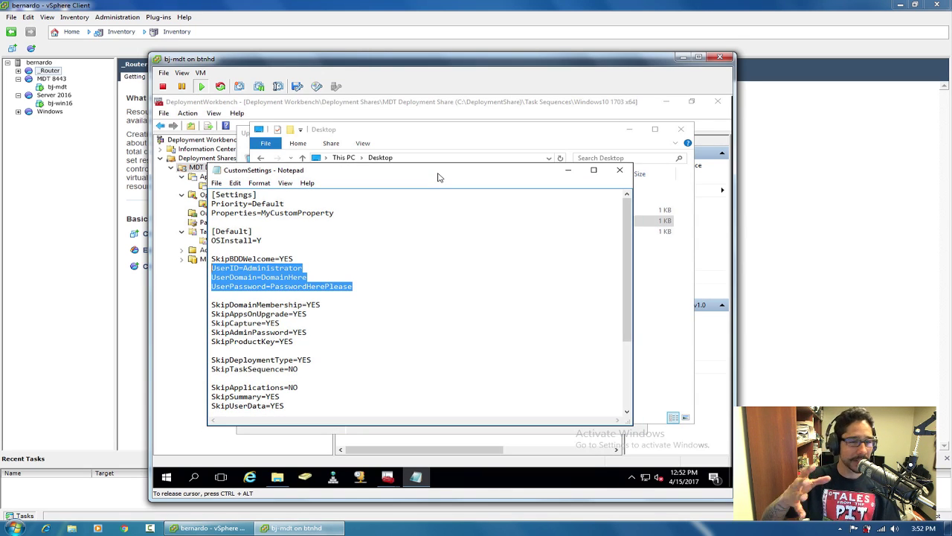
click(620, 172)
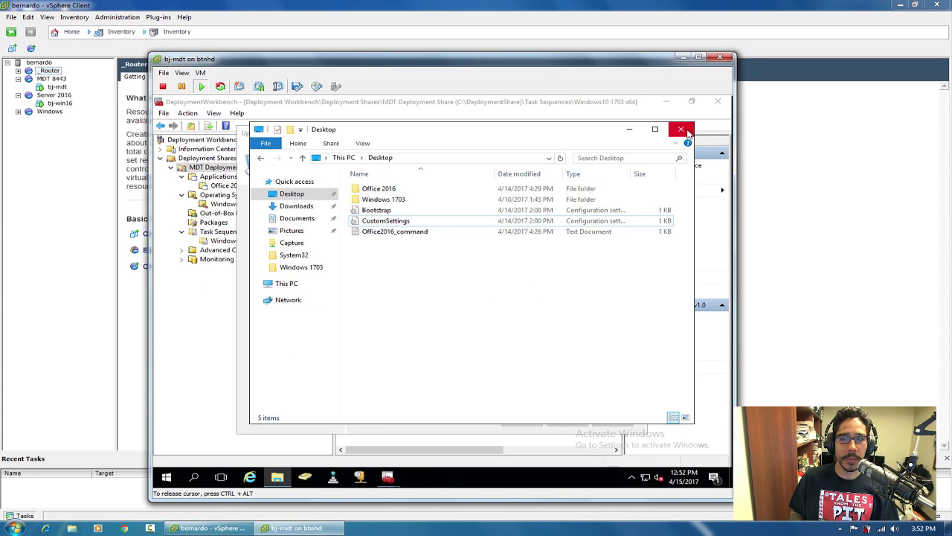
click(681, 129)
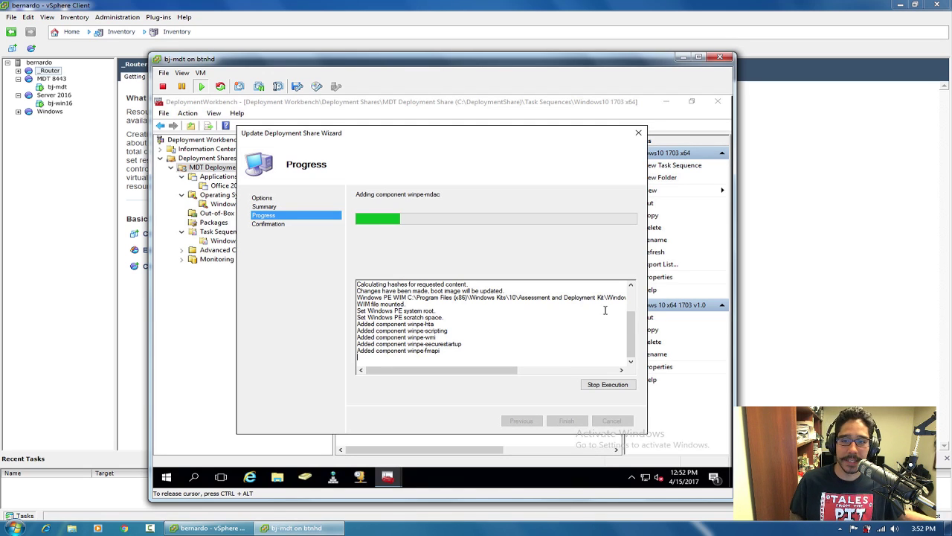
Scroll the wizard log and confirm C:\DeploymentShare\Boot holds only an x86 folder.
drag(632, 321, 634, 290)
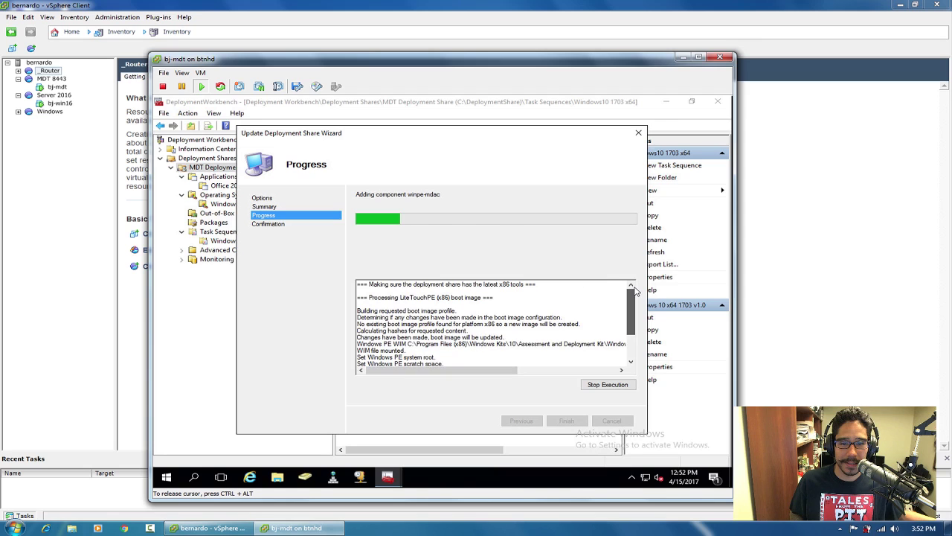
click(275, 480)
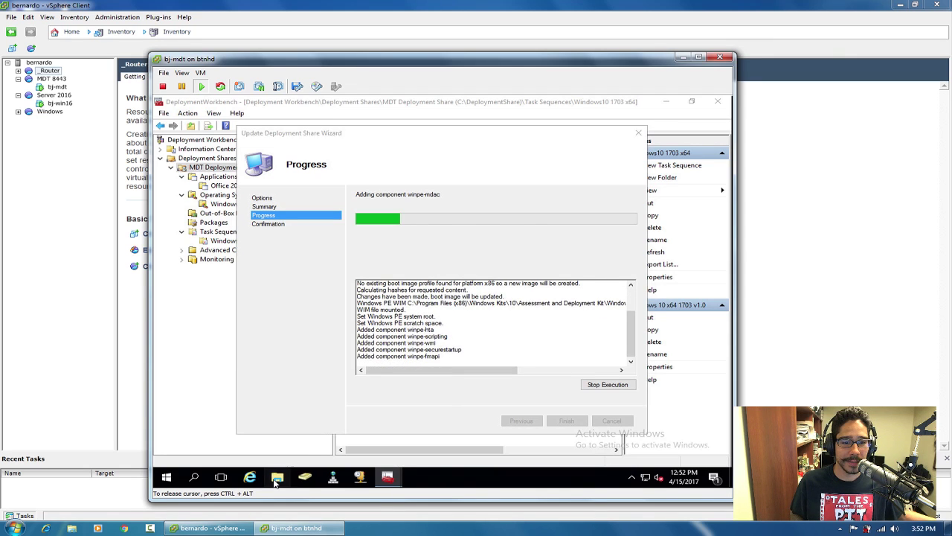
double_click(539, 294)
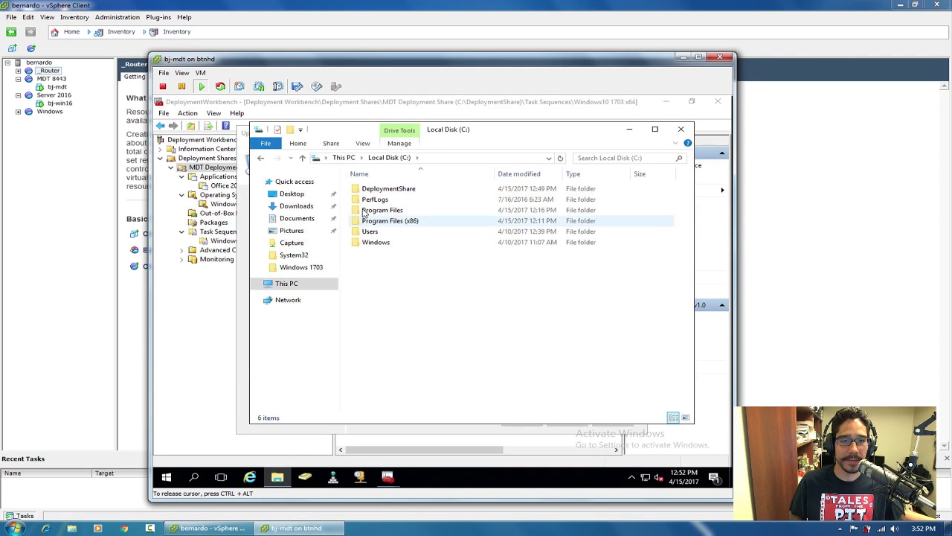
double_click(387, 188)
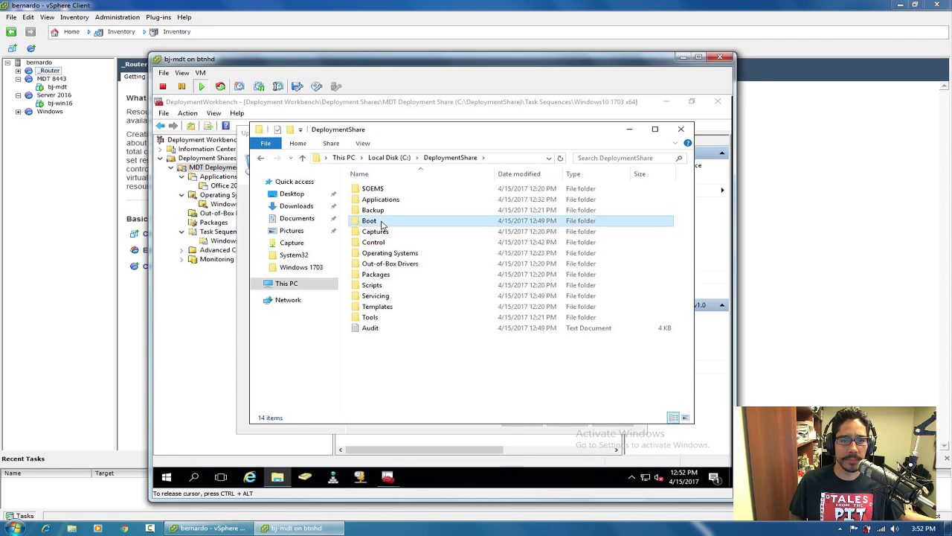
double_click(383, 221)
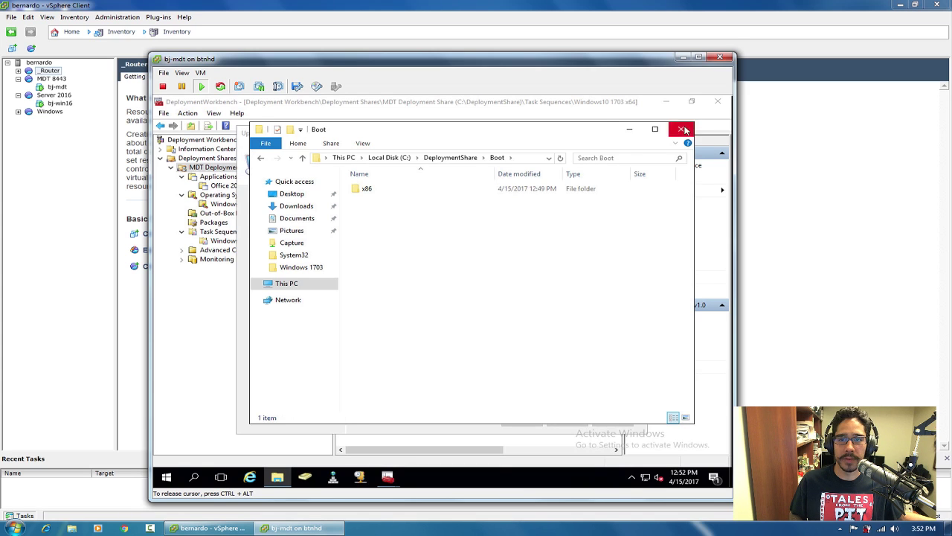
click(681, 129)
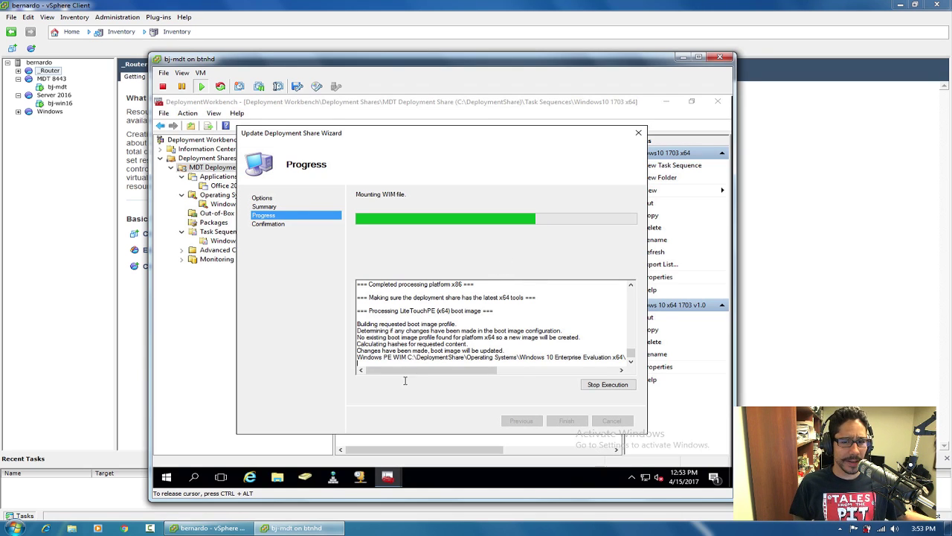
Review the Bootstrap file in C:\DeploymentShare\Control, then close Notepad and the folder.
click(277, 476)
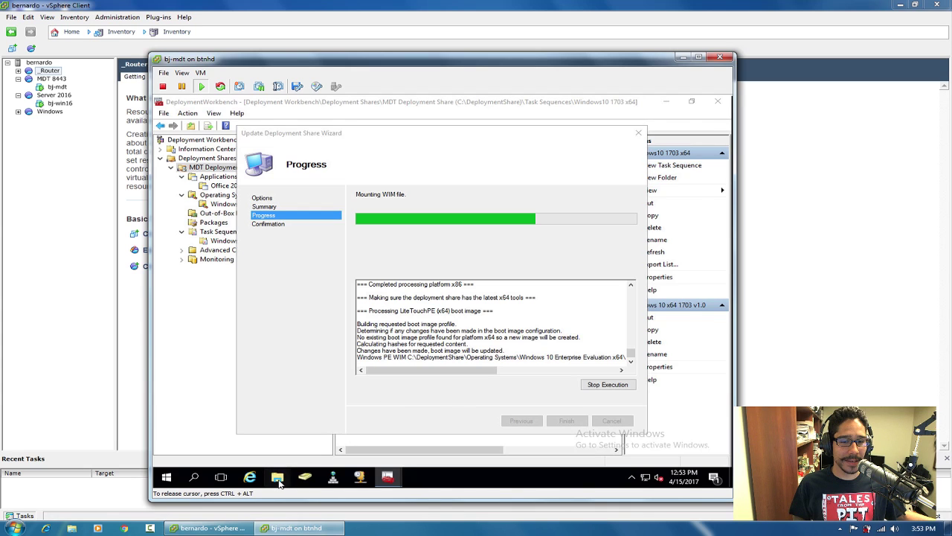
double_click(511, 292)
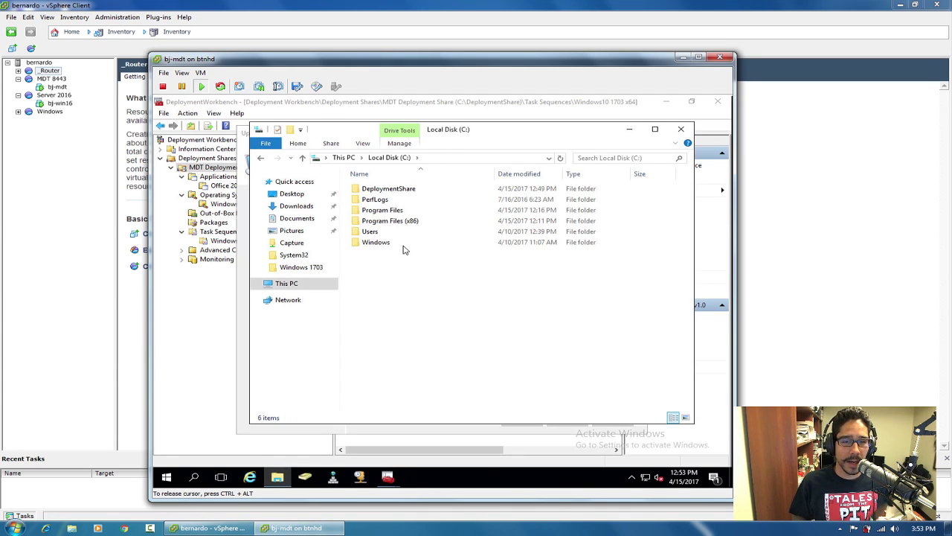
double_click(387, 189)
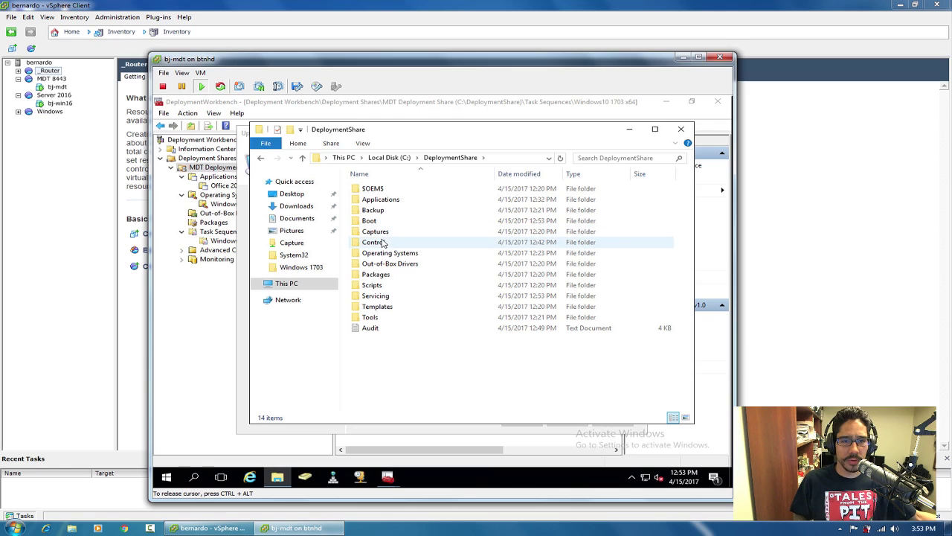
double_click(384, 243)
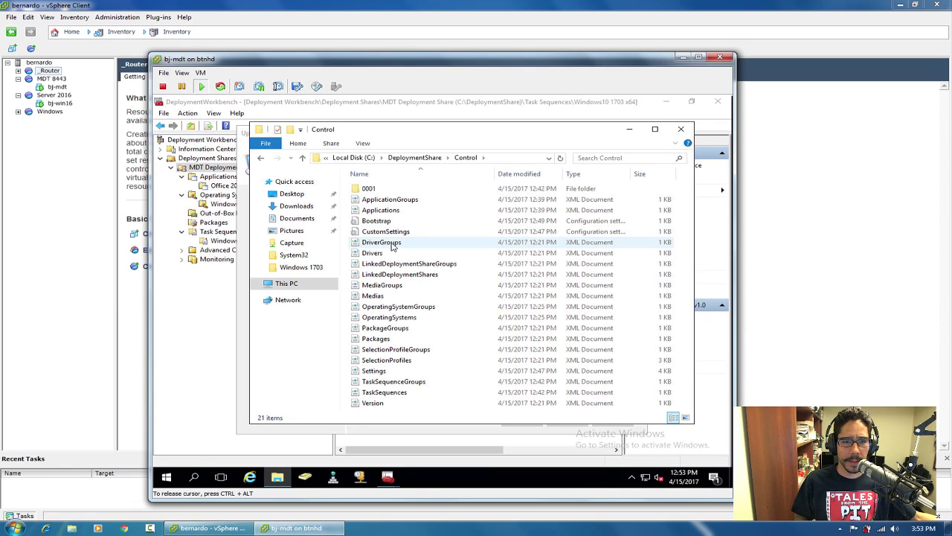
double_click(377, 221)
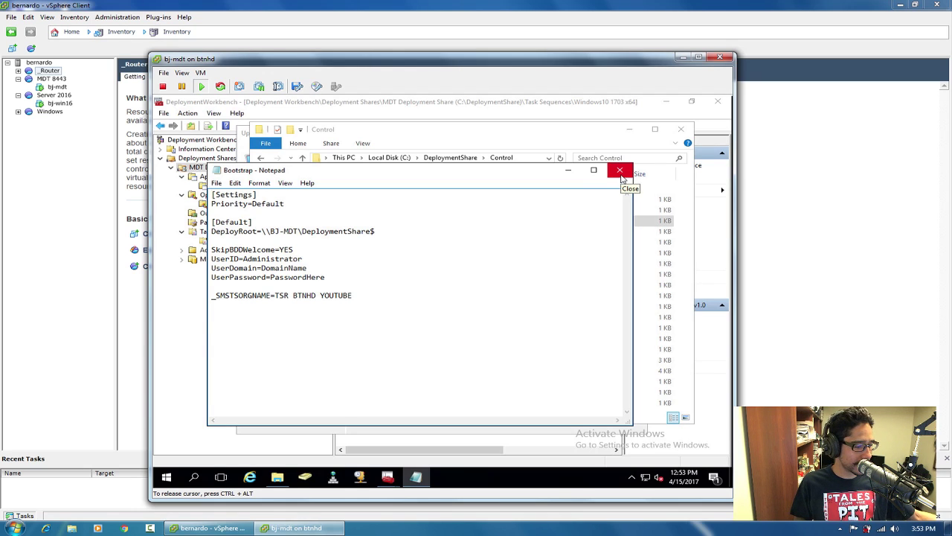
click(622, 177)
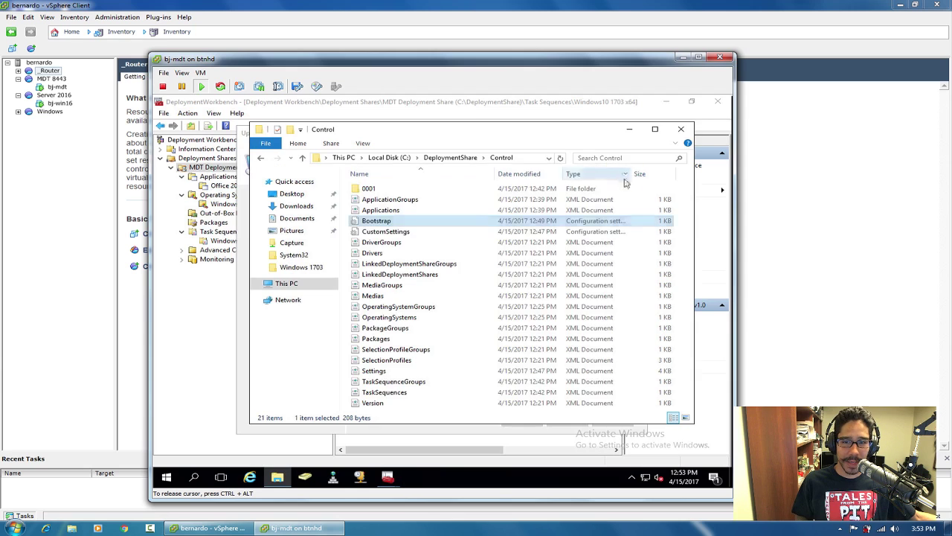
click(681, 129)
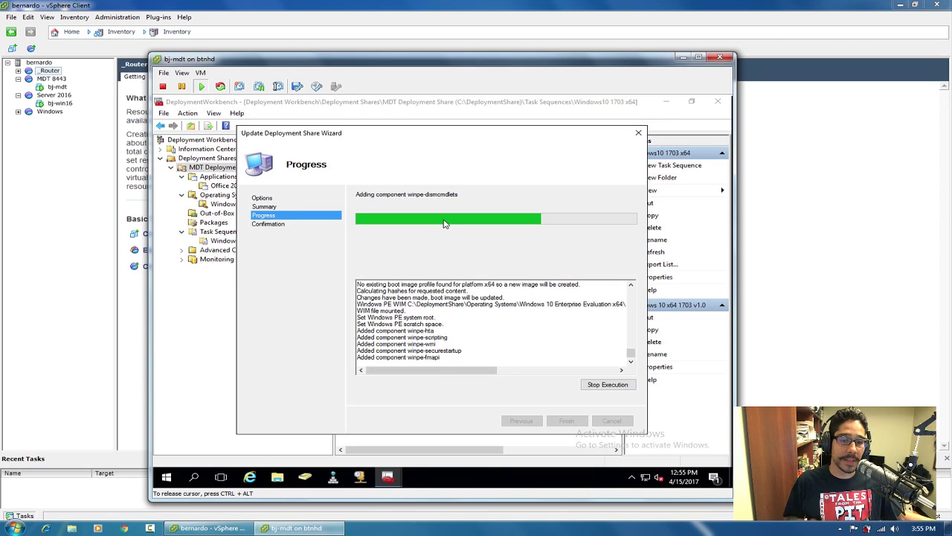
Check C:\DeploymentShare\Boot for x64, x86 and LiteTouchPE_x86.wim (244,769 KB), then close it.
click(277, 480)
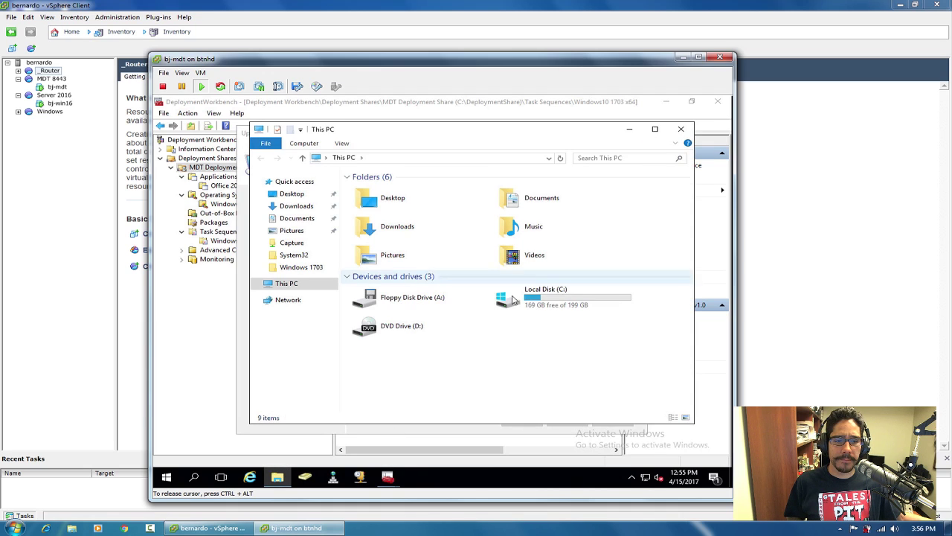
double_click(541, 305)
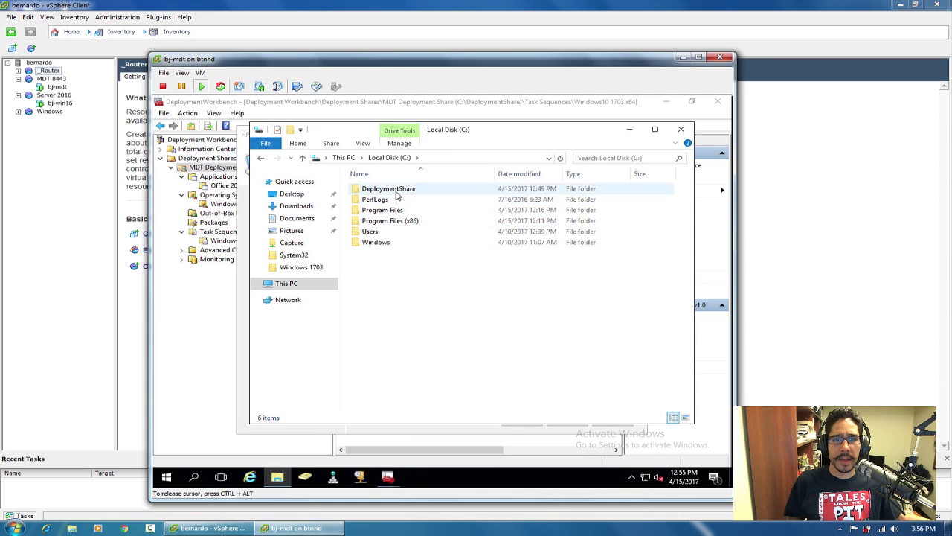
double_click(394, 187)
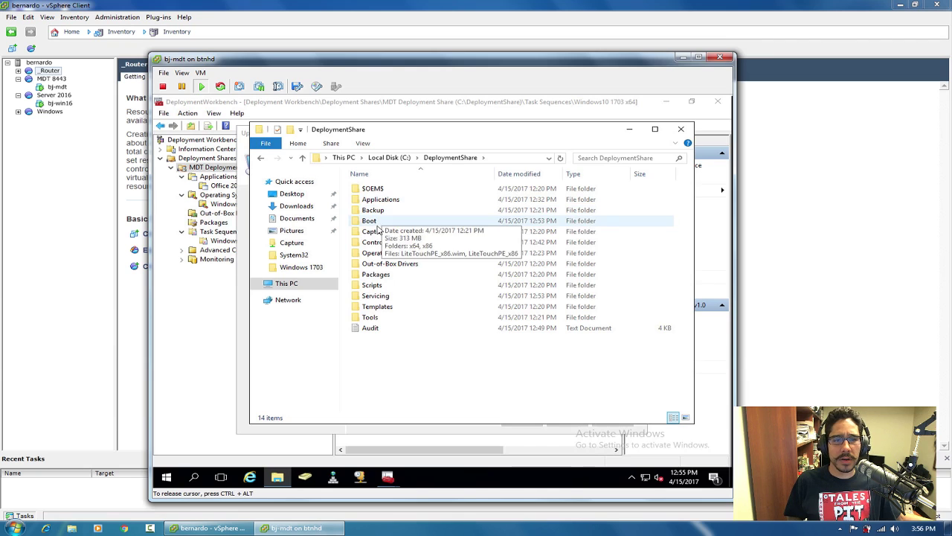
double_click(377, 221)
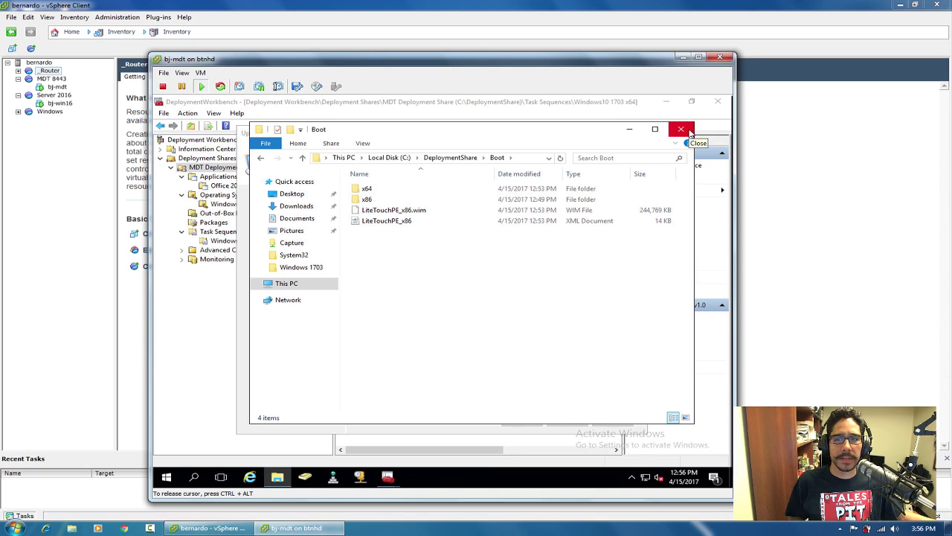
click(689, 132)
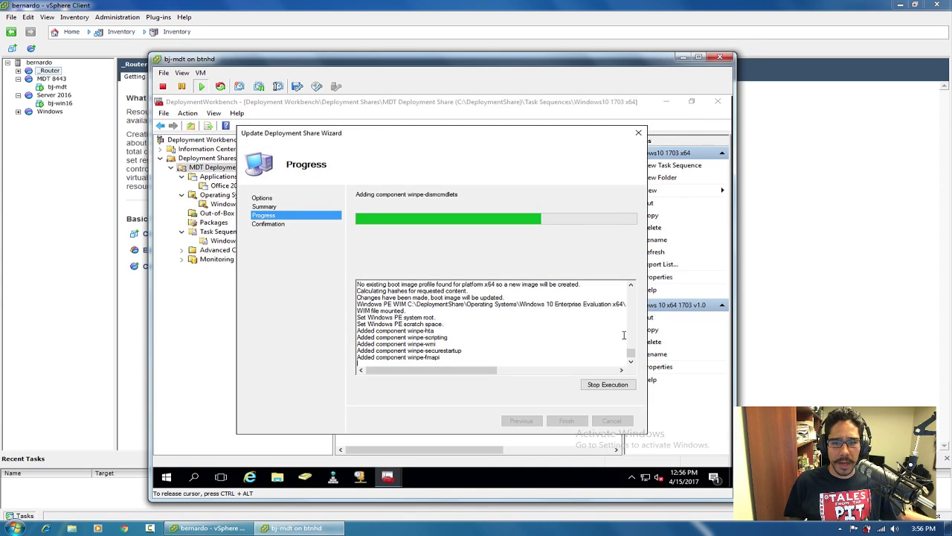
mouse_move(633, 354)
mouse_down()
mouse_move(637, 347)
mouse_move(633, 365)
mouse_up()
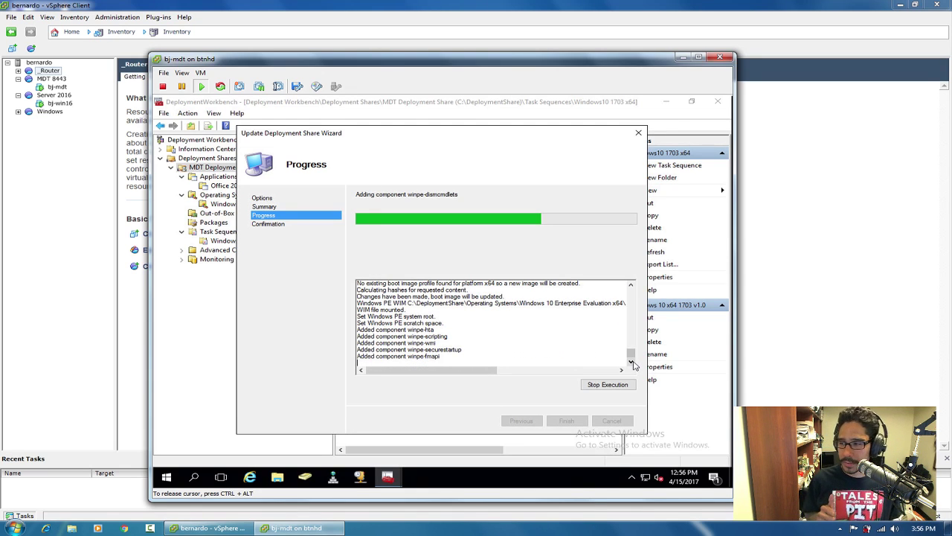
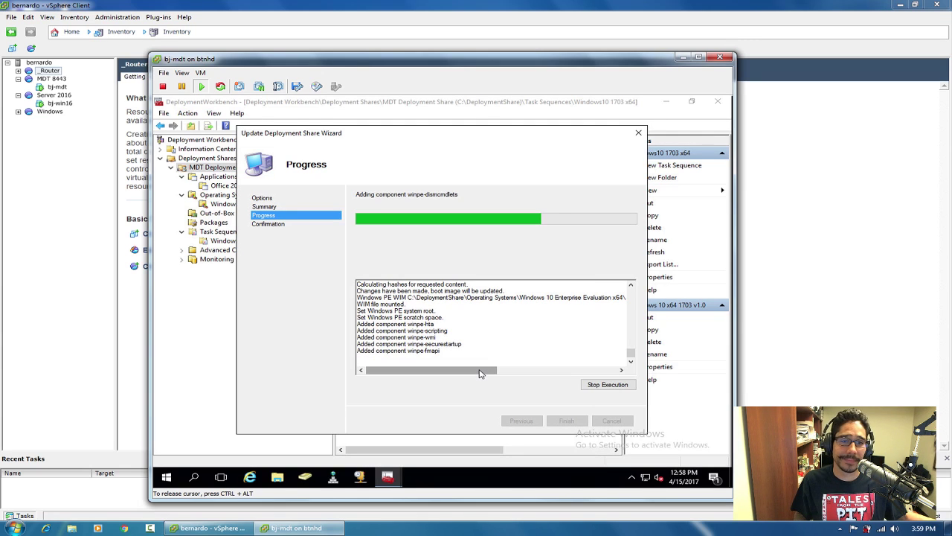
Let the boot image build run until the wizard reaches Unmounting WIM.
drag(480, 374, 440, 372)
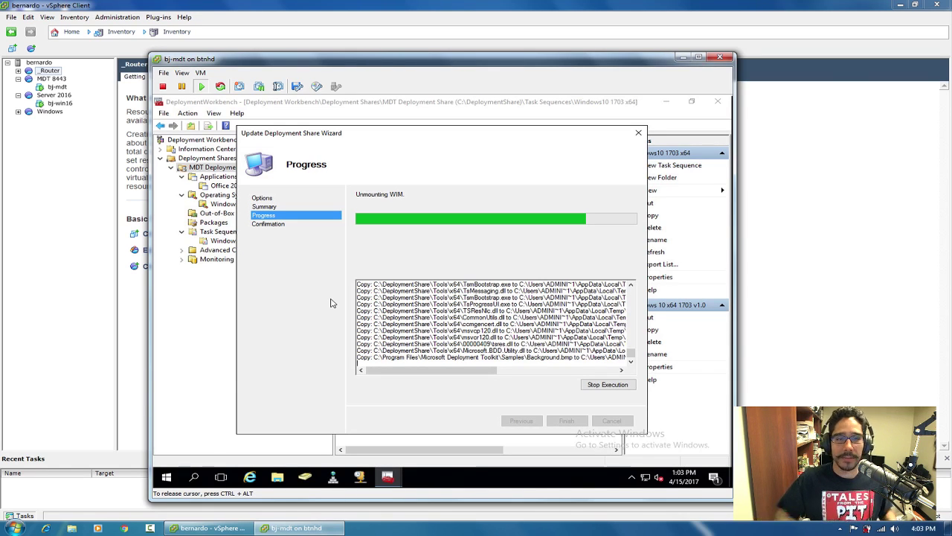
Wait for the wizard to finish creating the ISO, briefly checking This PC in the meantime.
click(463, 132)
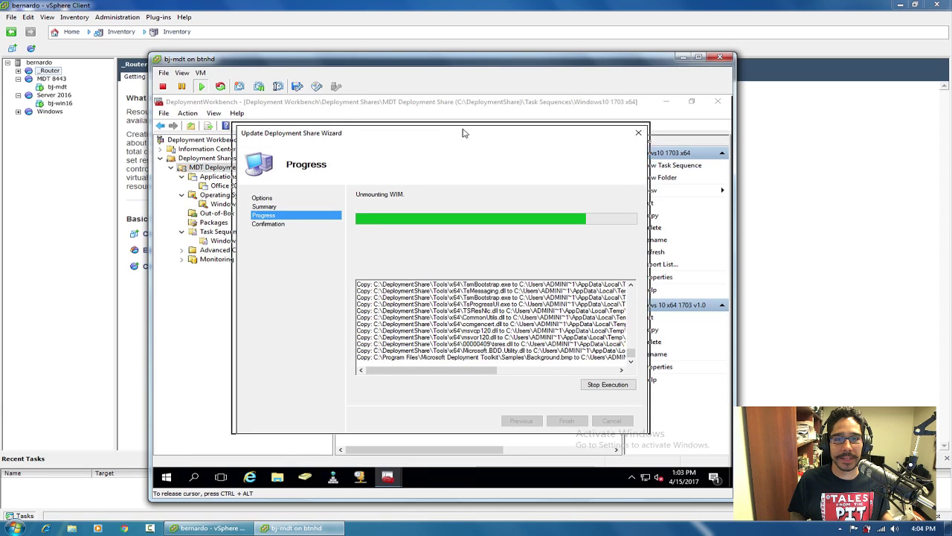
drag(463, 132, 465, 129)
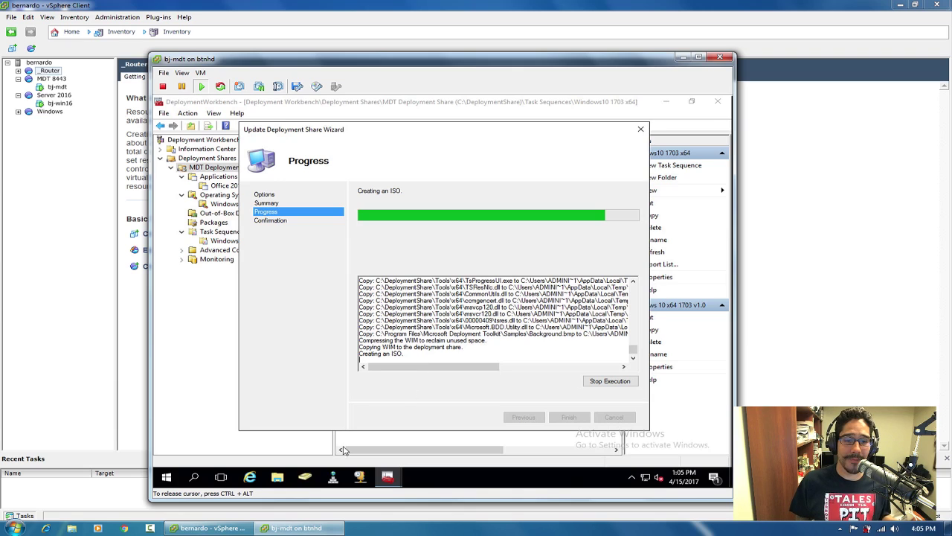
click(278, 476)
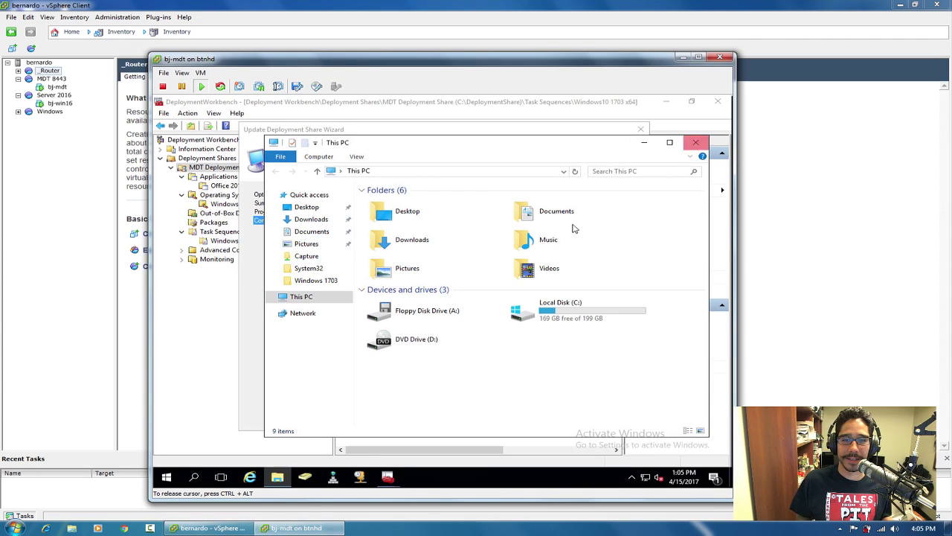
click(698, 144)
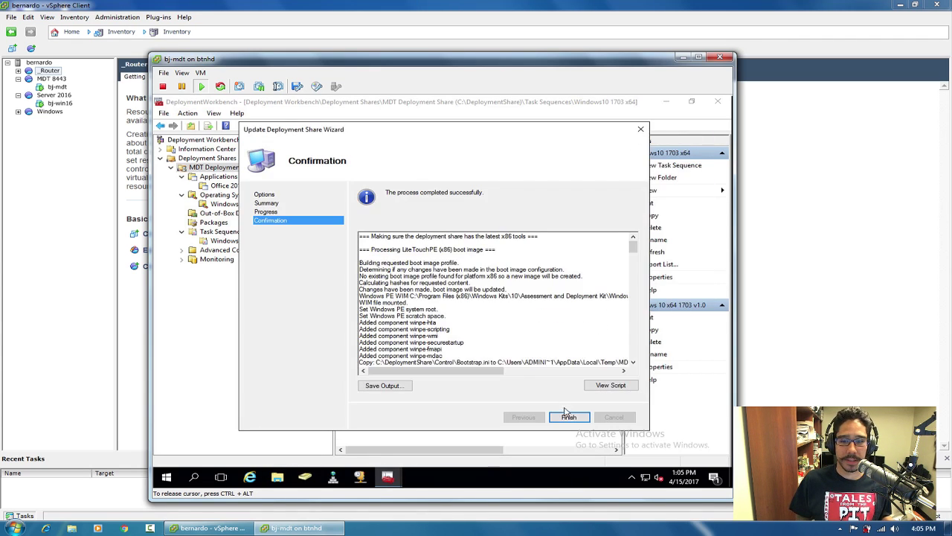
Close the finished wizard and open Bootstrap.ini from the share's Rules properties.
click(569, 416)
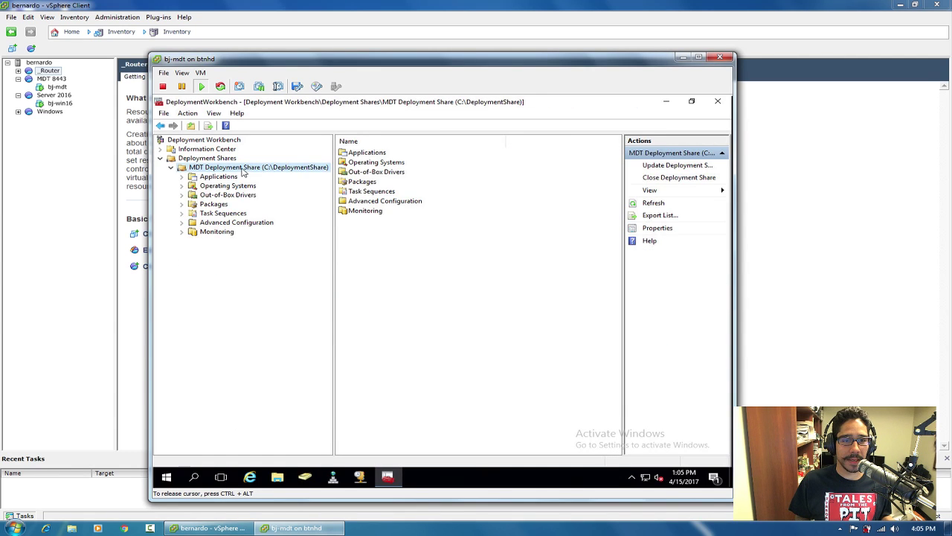
right_click(242, 168)
click(277, 242)
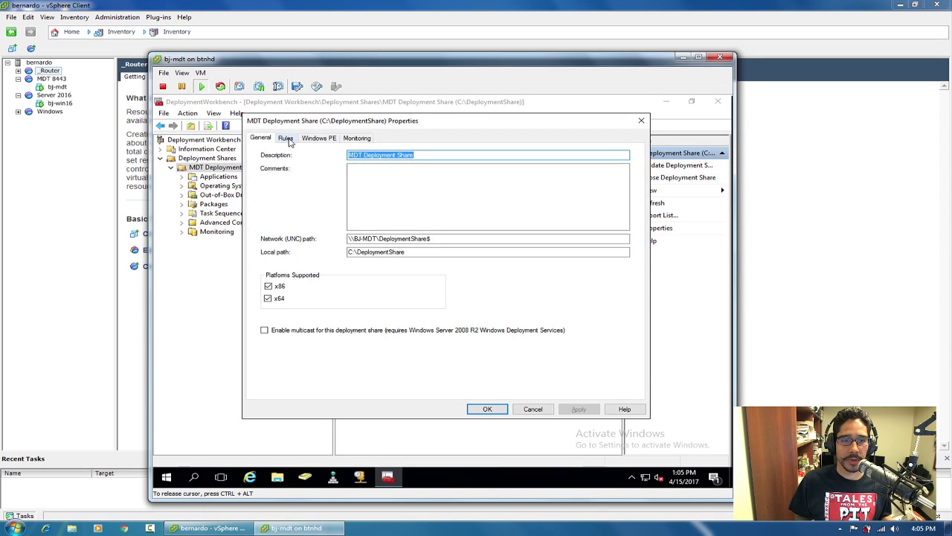
click(286, 138)
click(588, 384)
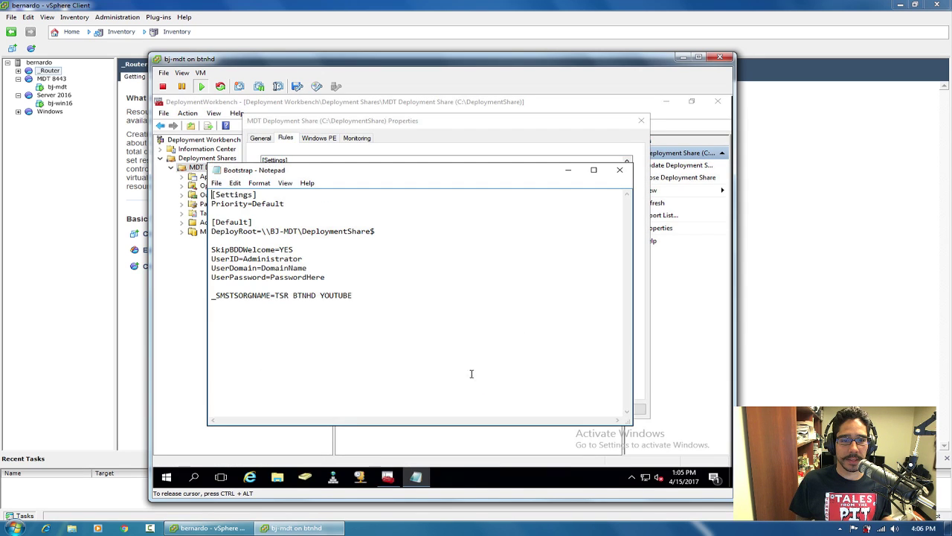
Replace the DomainName placeholder so UserDomain reads btnhd.edu.
double_click(290, 267)
click(311, 267)
drag(275, 268, 261, 268)
text(btnhd.e)
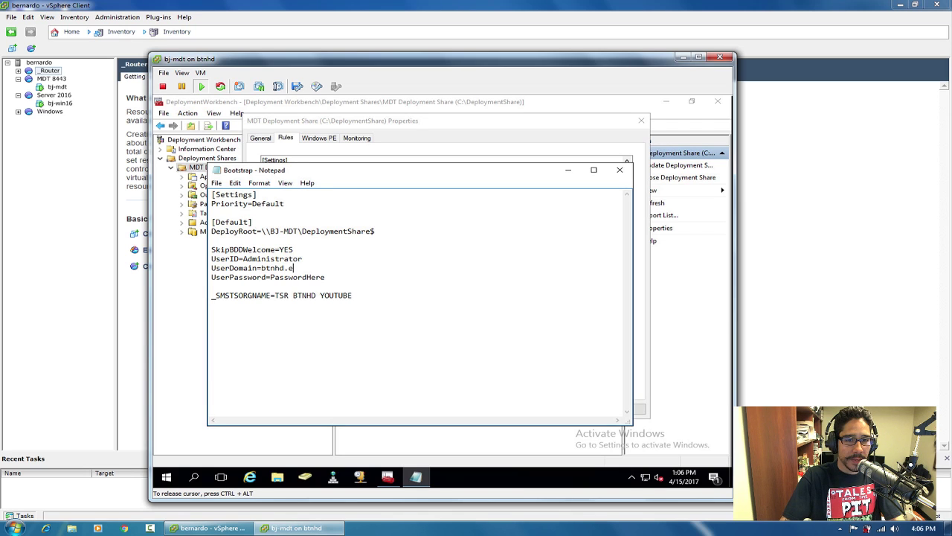
text(u)
key(BackSpace)
text(du)
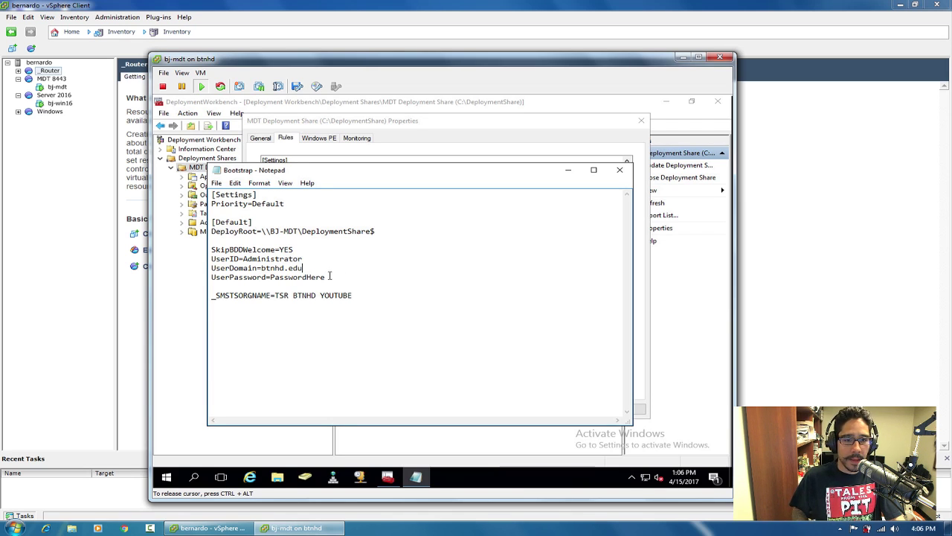
Replace PasswordHere with the account password, save Bootstrap.ini, and close the share properties.
drag(326, 276, 272, 274)
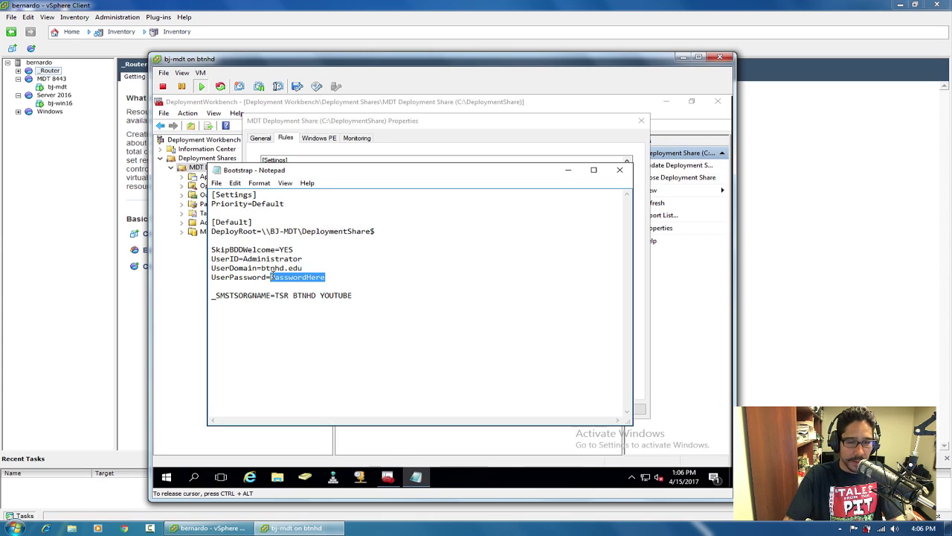
text(P@55w0rd)
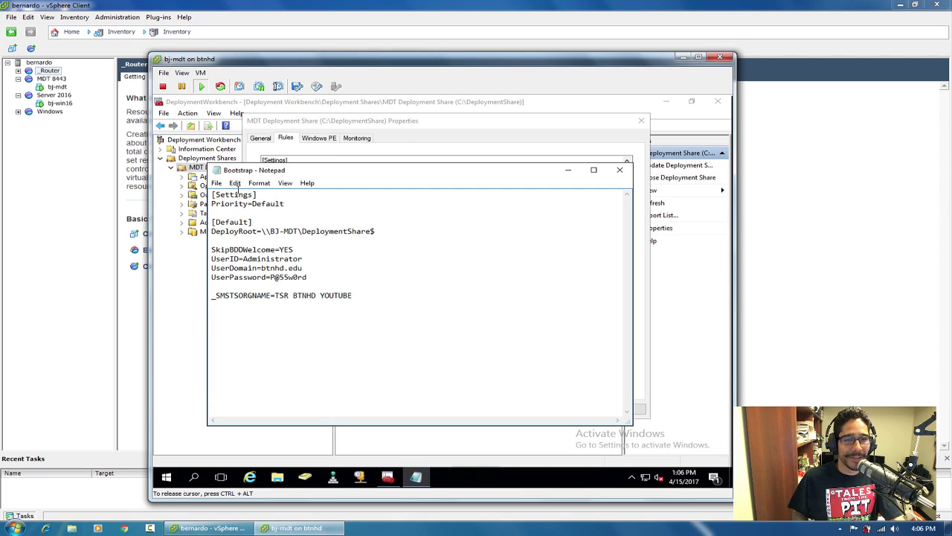
click(216, 183)
click(234, 216)
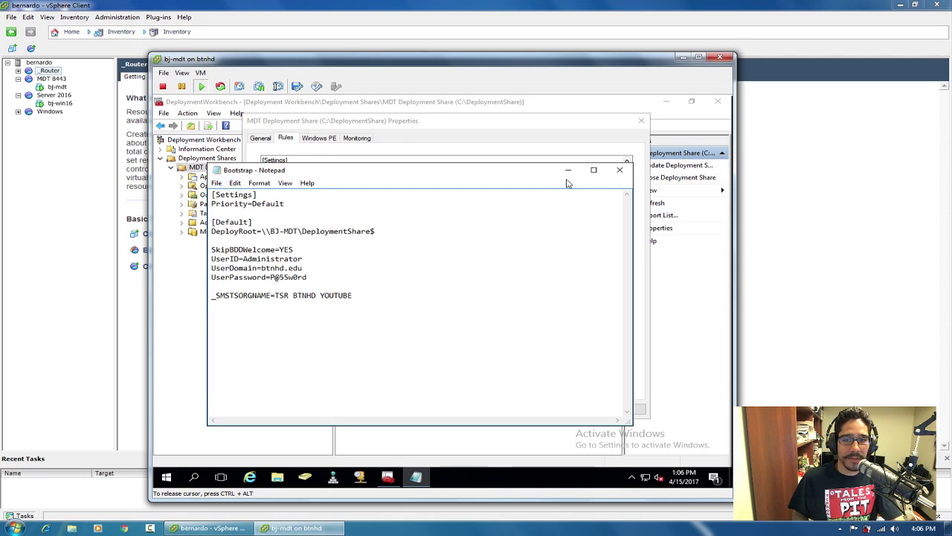
click(619, 169)
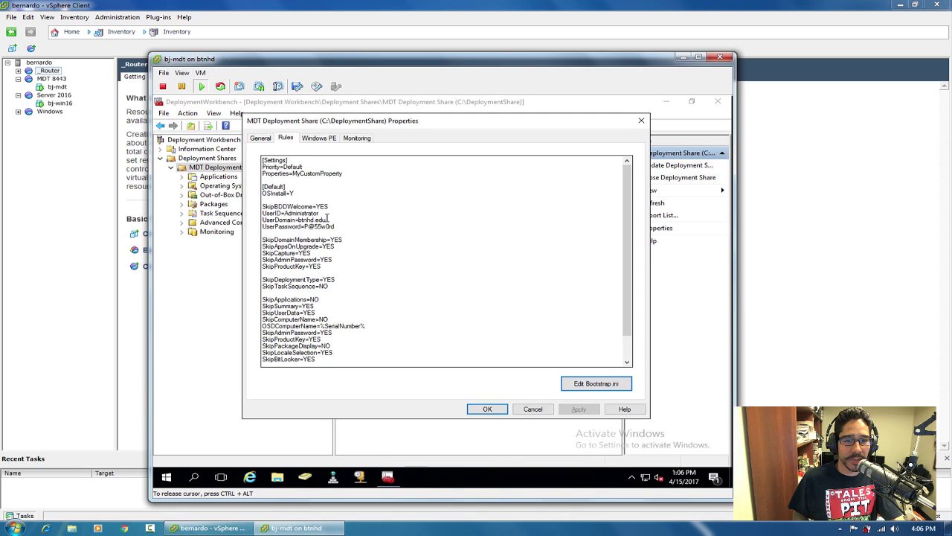
click(490, 410)
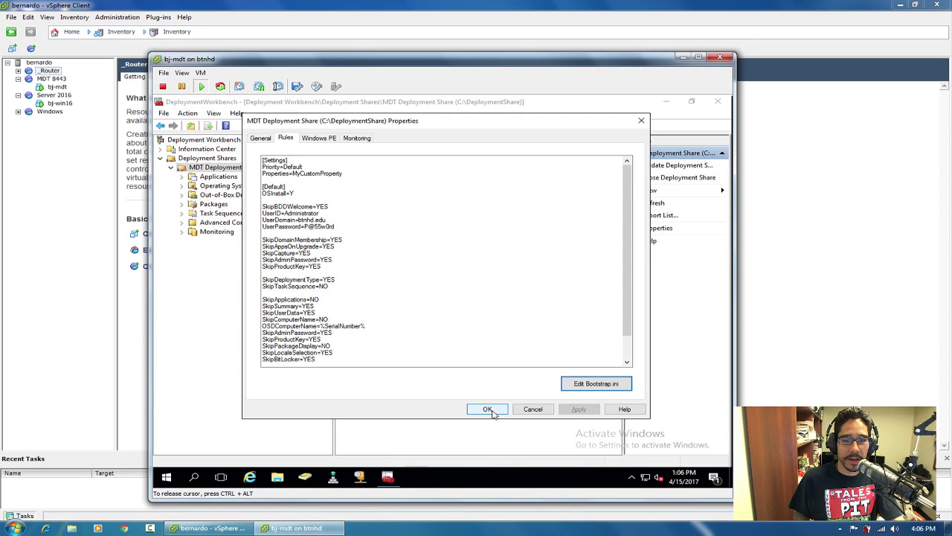
Start a new Update Deployment Share run with the default options.
right_click(224, 169)
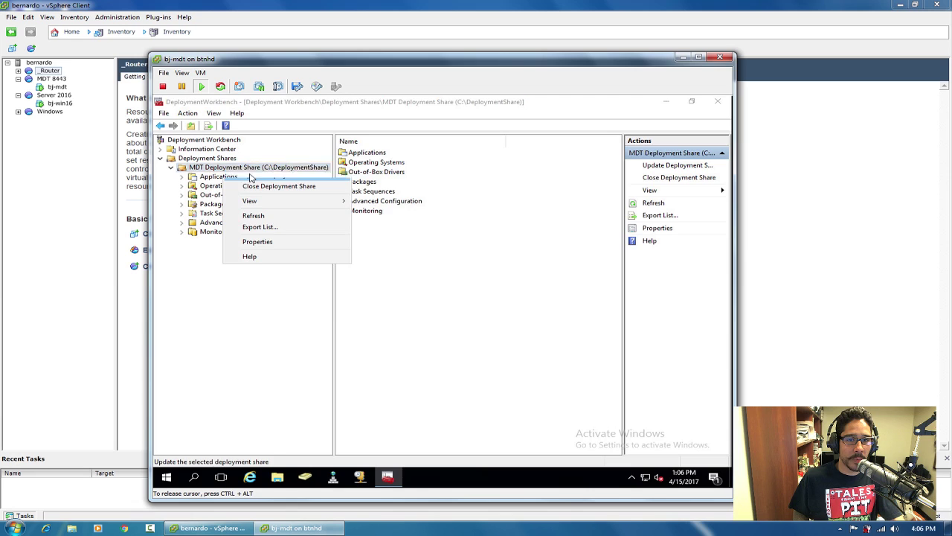
click(251, 177)
click(567, 421)
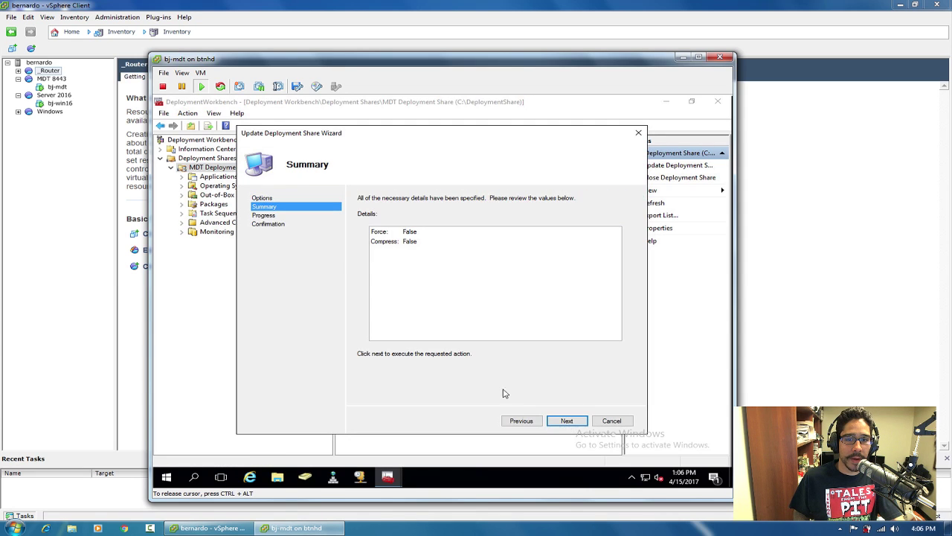
click(565, 420)
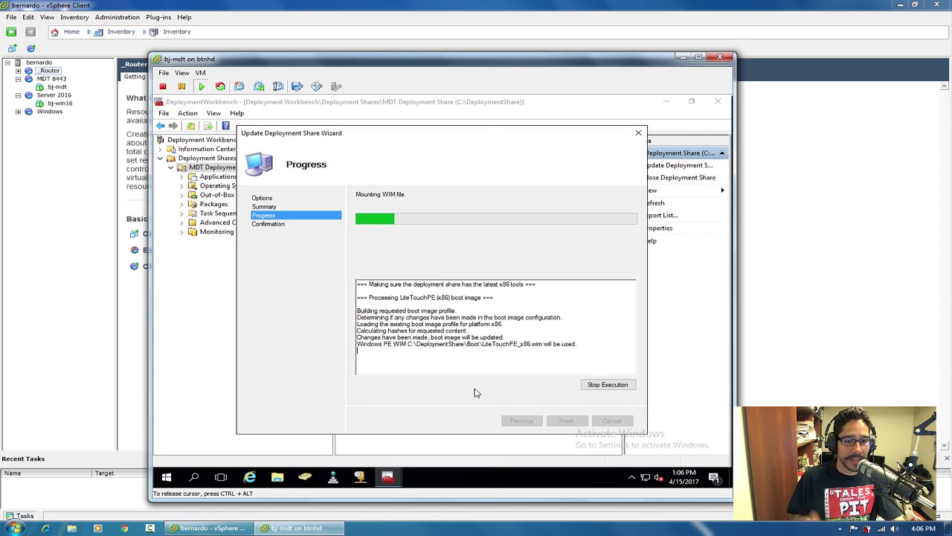
Verify the saved Bootstrap.ini in C:\DeploymentShare\Control, then close it.
click(277, 477)
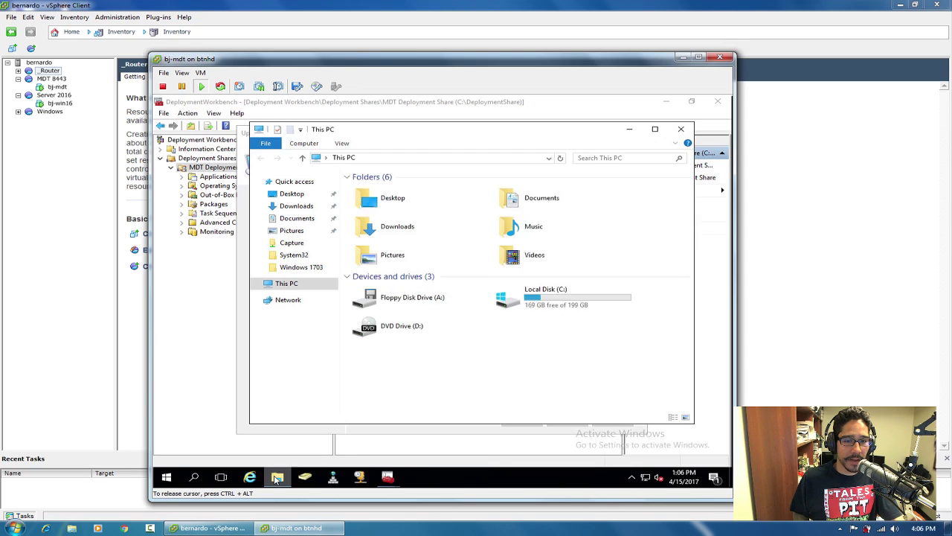
double_click(548, 302)
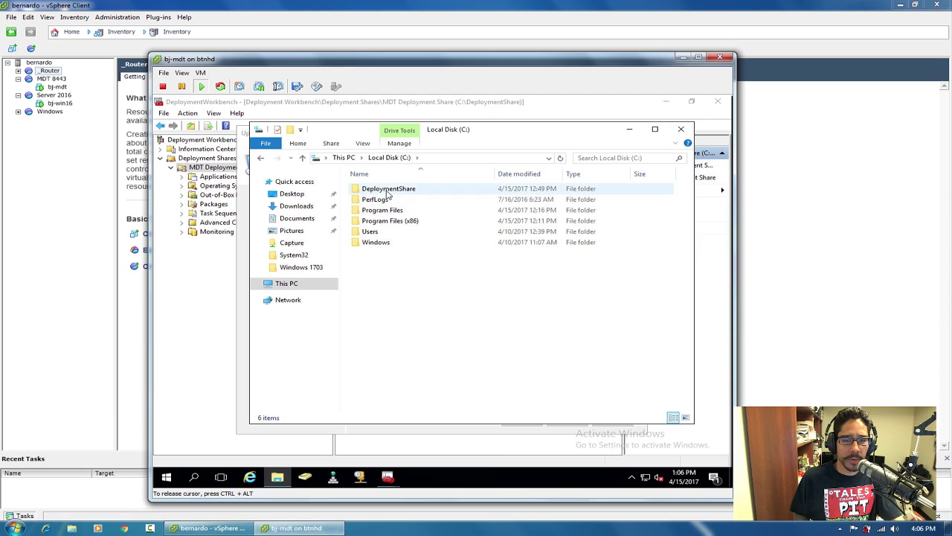
double_click(390, 189)
double_click(376, 243)
double_click(377, 221)
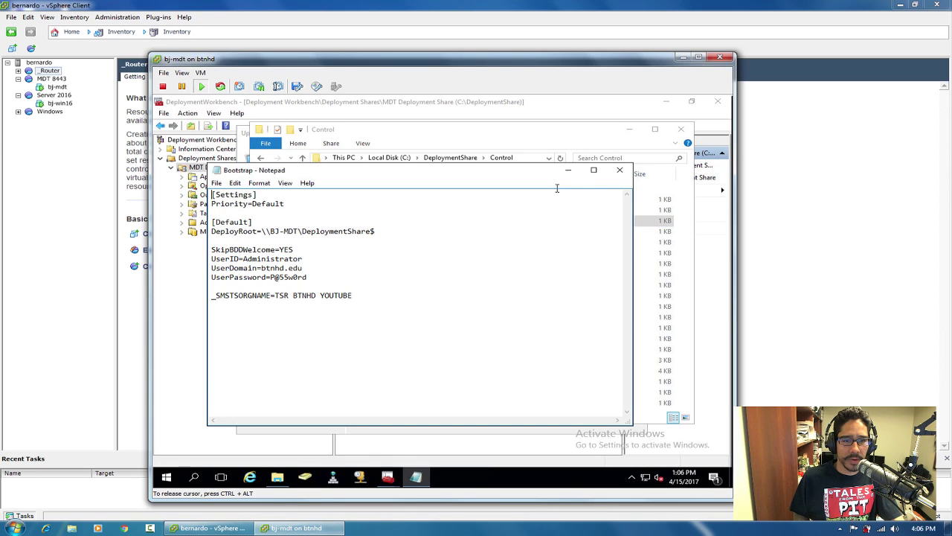
click(619, 171)
click(680, 128)
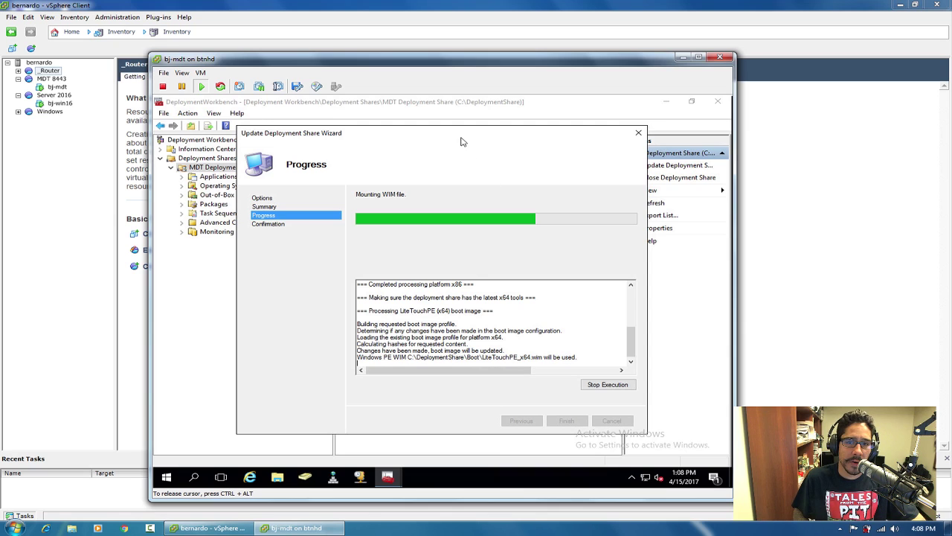
Let the update move from the x86 image on to the x64 boot image, then expand the _Router pool.
drag(462, 136, 463, 124)
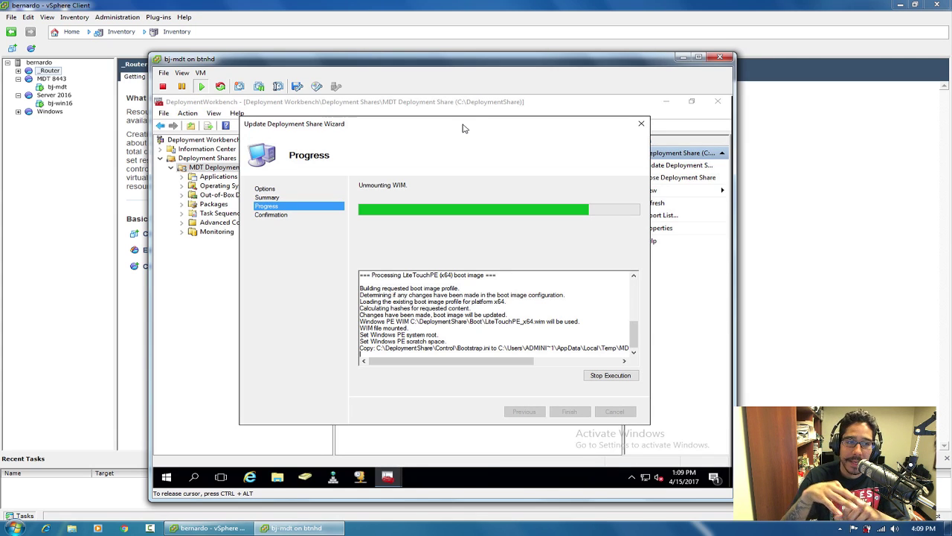
click(17, 70)
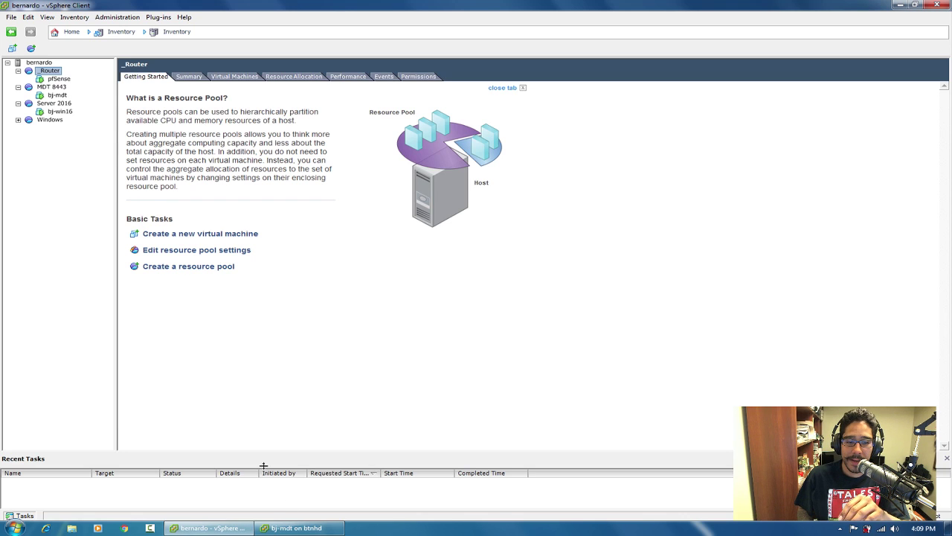
Return to the bj-mdt console and wait for the wizard's successful-completion confirmation.
click(296, 528)
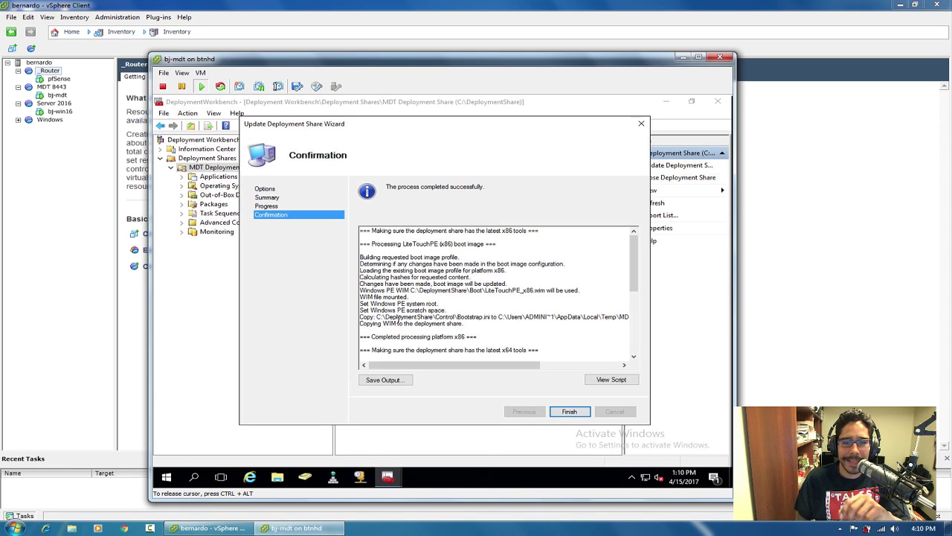
Close the wizard and review the Windows 10 1703 x64 OS and Office 2016 application.
click(569, 411)
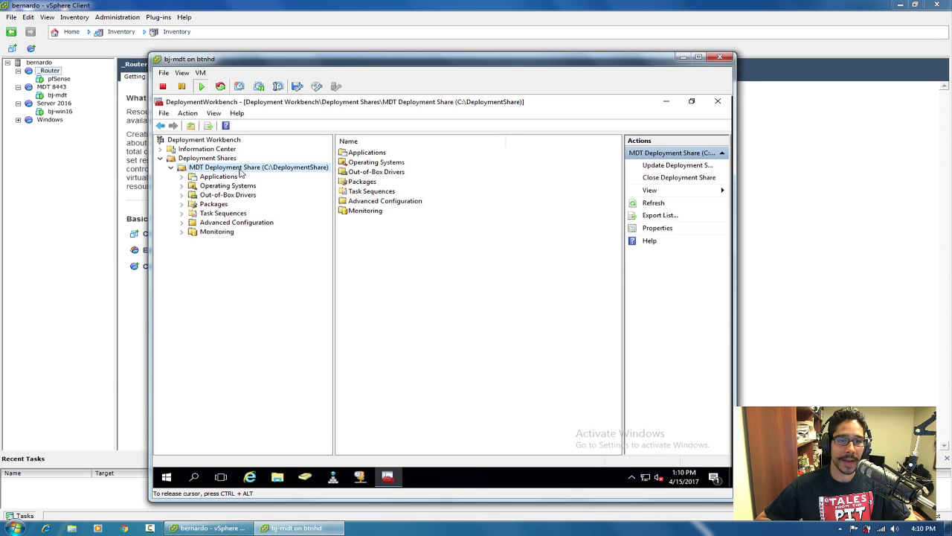
click(182, 185)
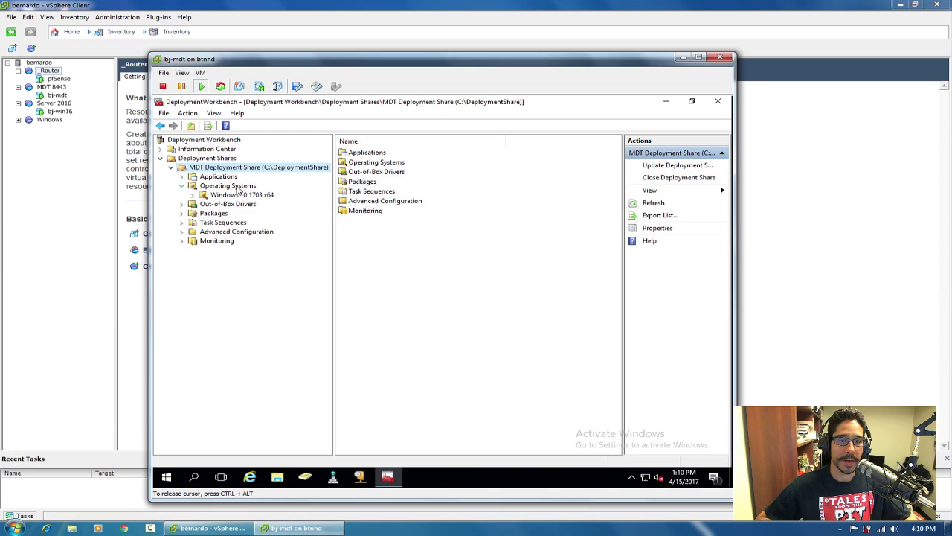
click(230, 186)
click(242, 196)
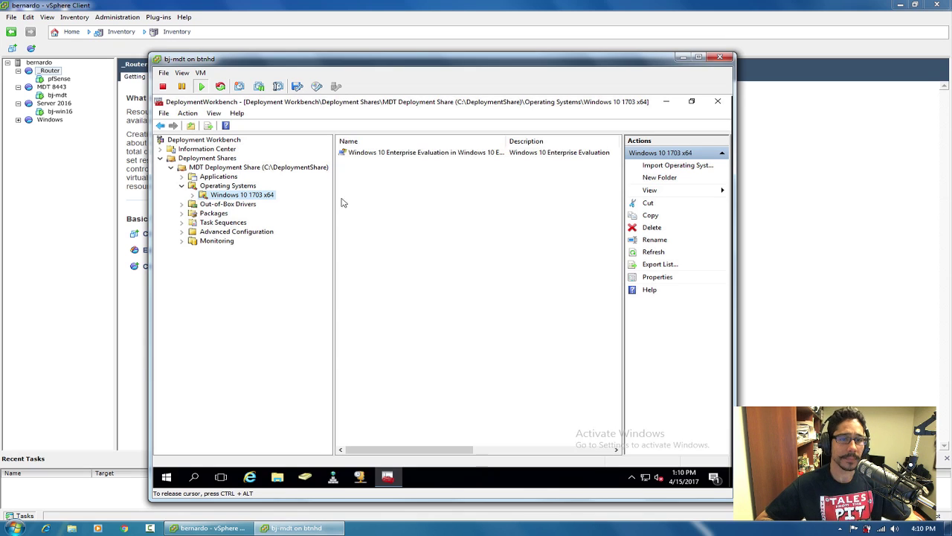
double_click(218, 177)
click(227, 185)
click(377, 155)
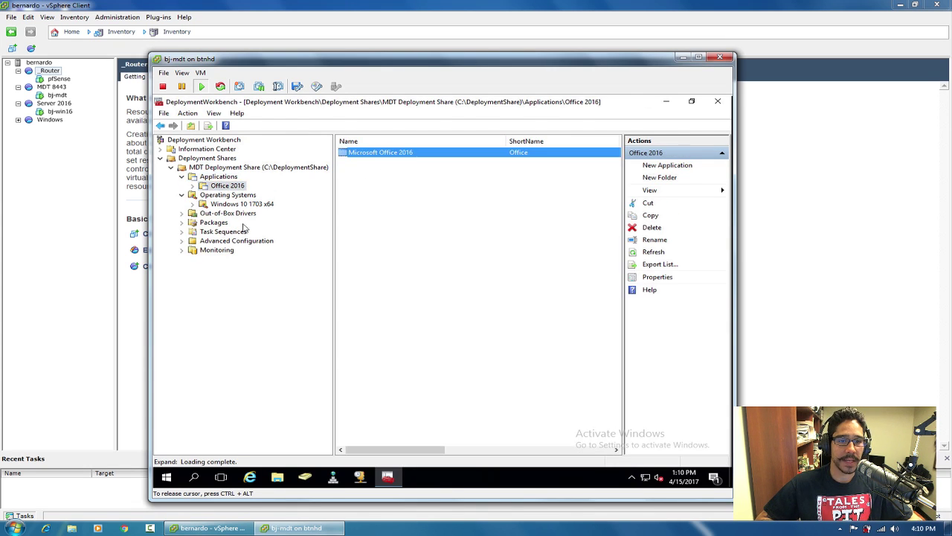
Browse Task Sequences to Windows 10 x64 1703 v1.0 in the Windows10 1703 x64 folder.
click(227, 232)
click(182, 232)
click(237, 241)
click(389, 153)
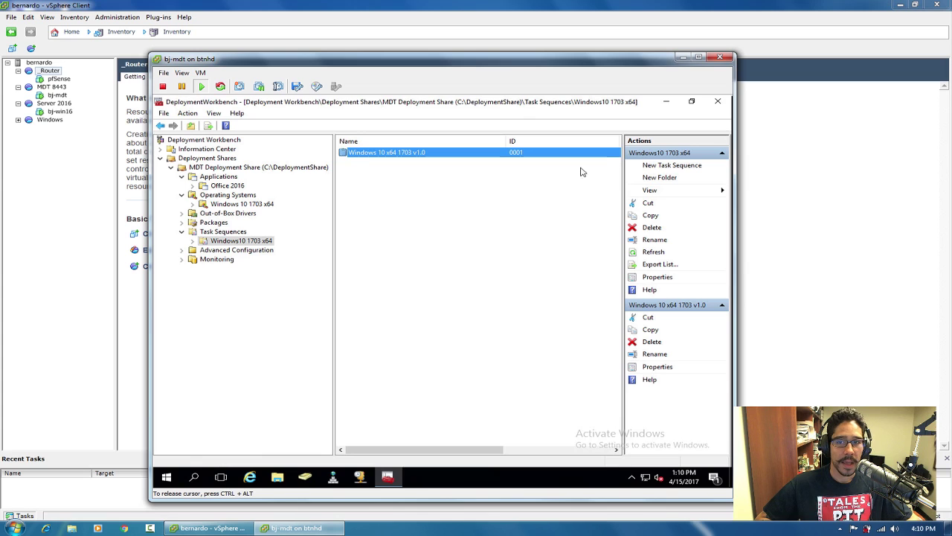
Close Deployment Workbench, recycle the Office 2016 desktop folder, and launch Server Manager.
click(719, 103)
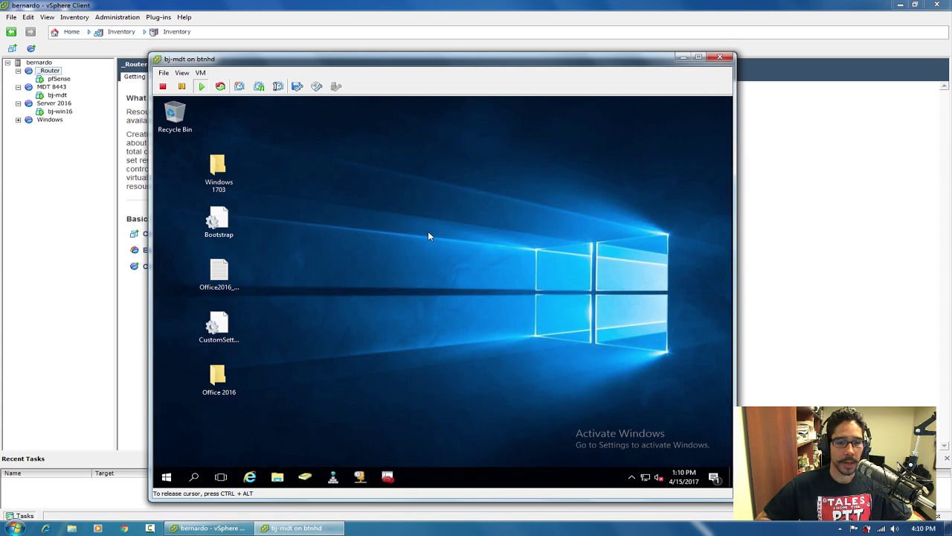
click(231, 385)
drag(323, 278, 175, 116)
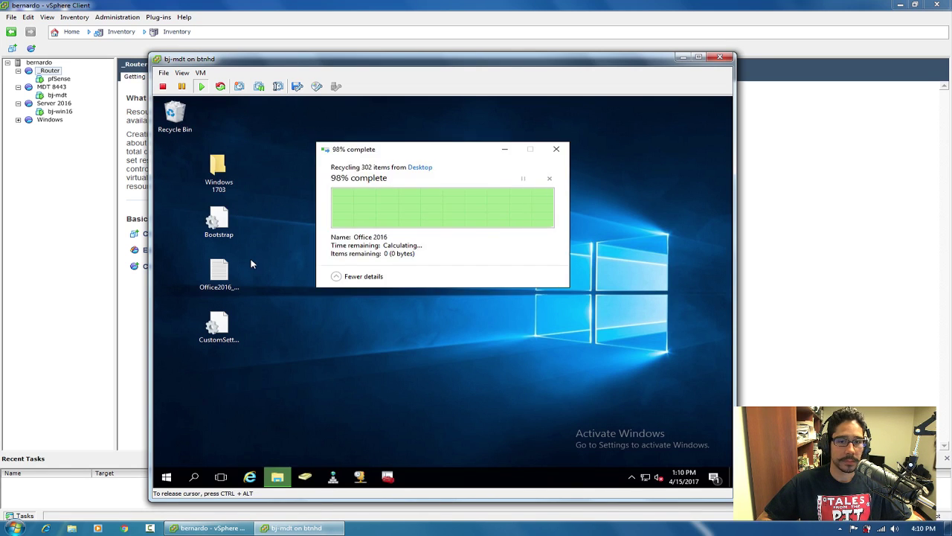
click(167, 480)
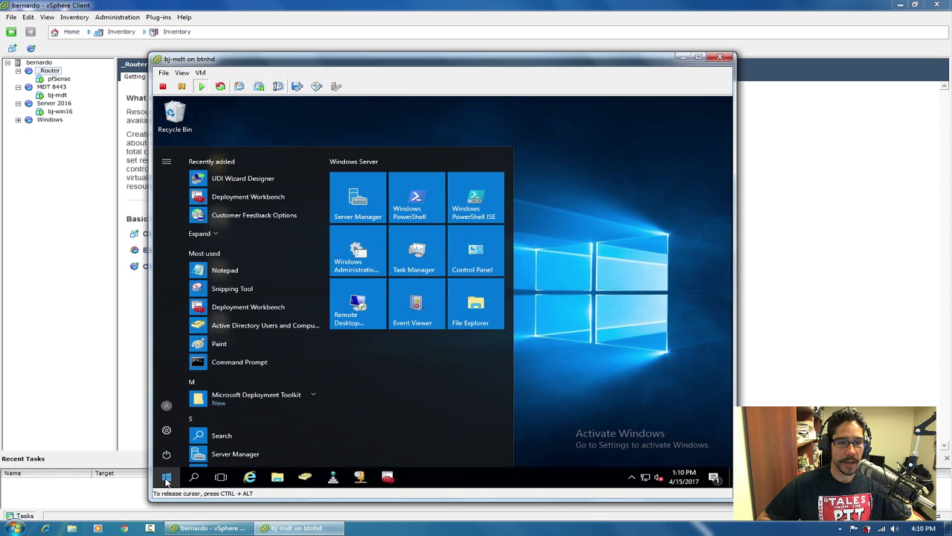
click(350, 220)
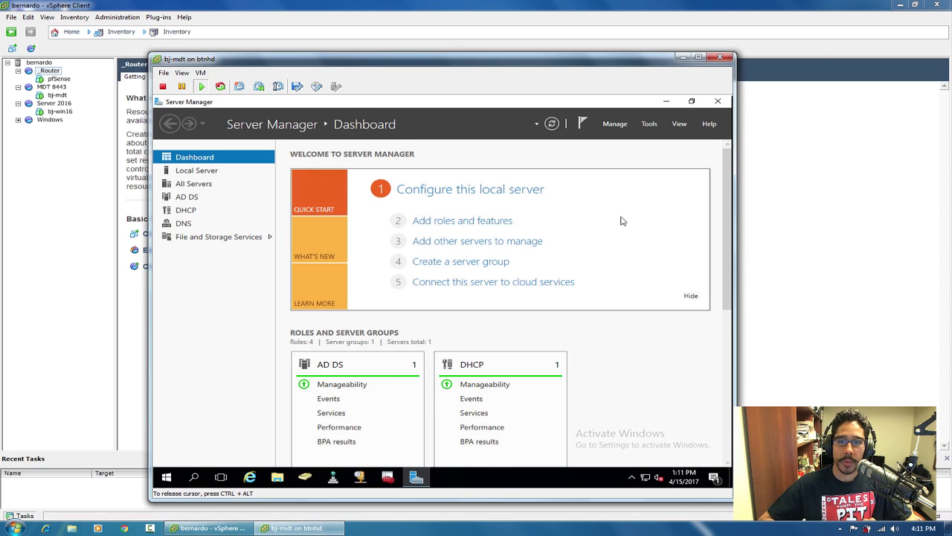
Open Add Roles and Features and advance with role-based install on this server to Server Roles.
click(616, 126)
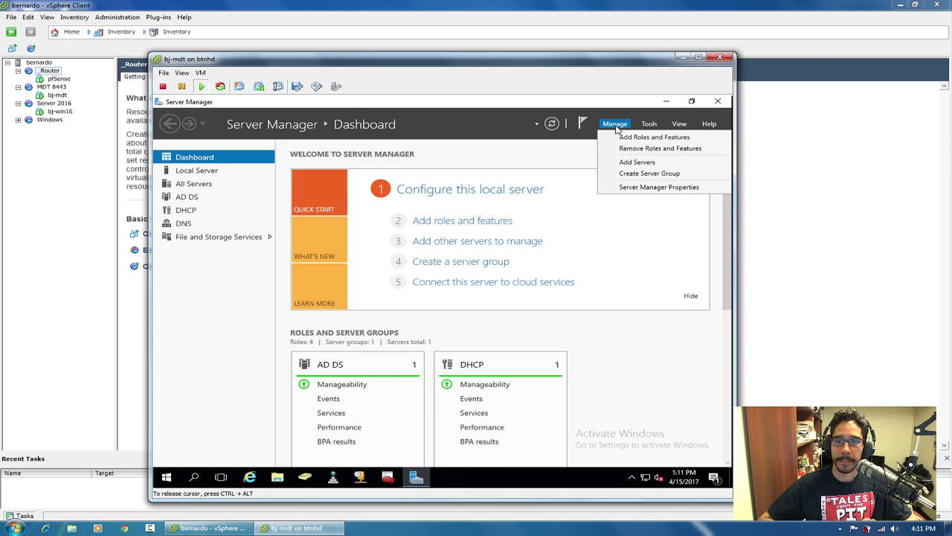
click(644, 142)
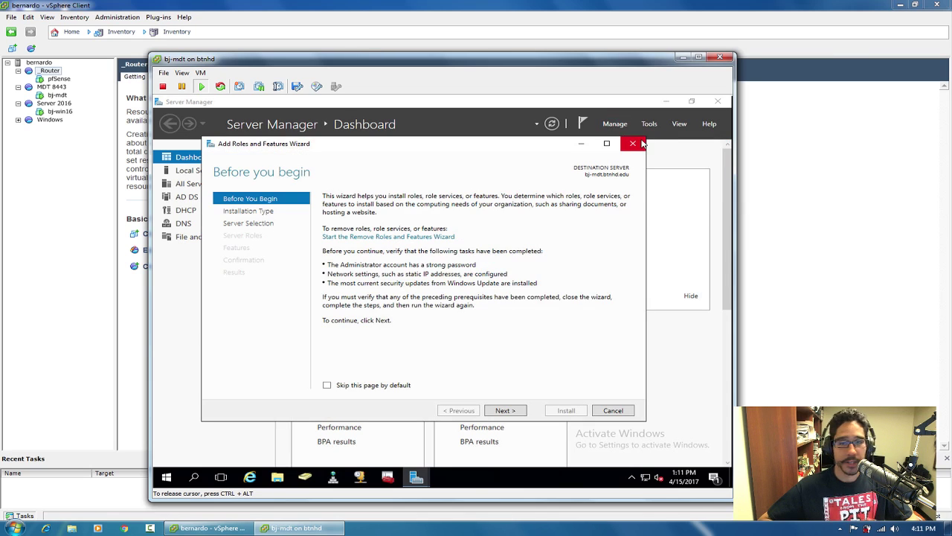
click(504, 410)
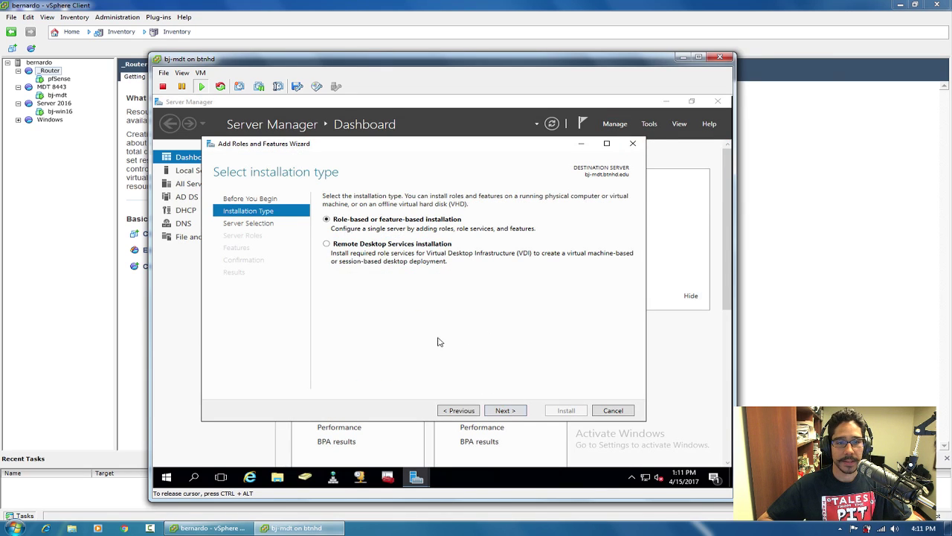
click(509, 411)
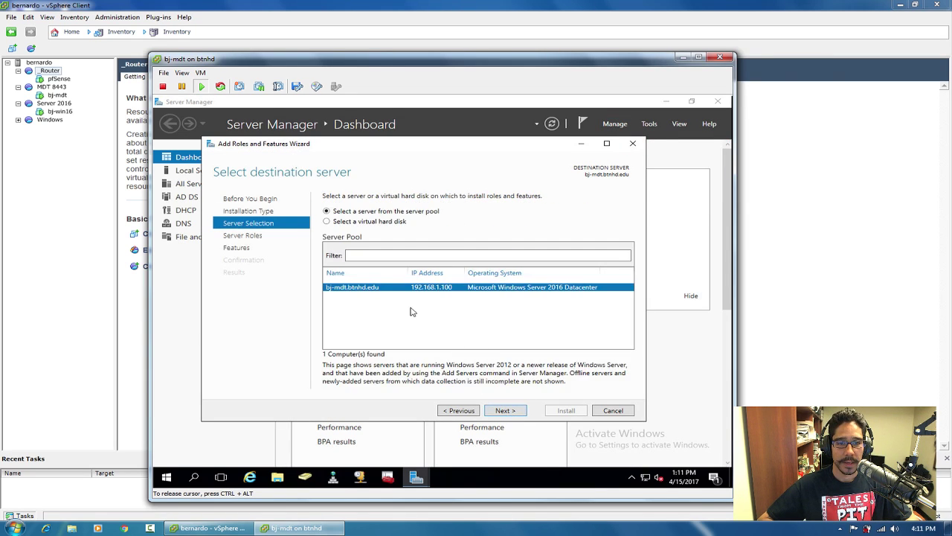
click(501, 410)
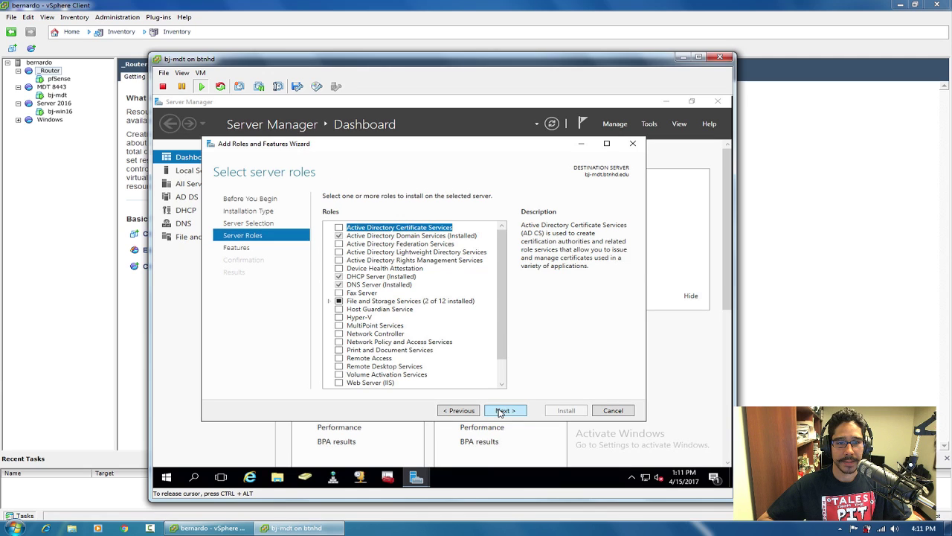
drag(500, 314, 503, 356)
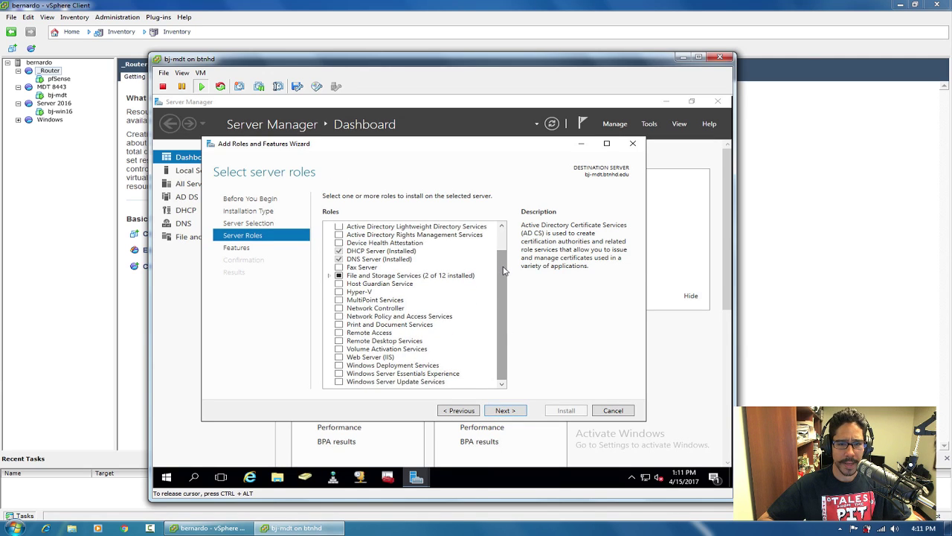
Add Windows Deployment Services with its management tools and both role services, and install.
click(339, 366)
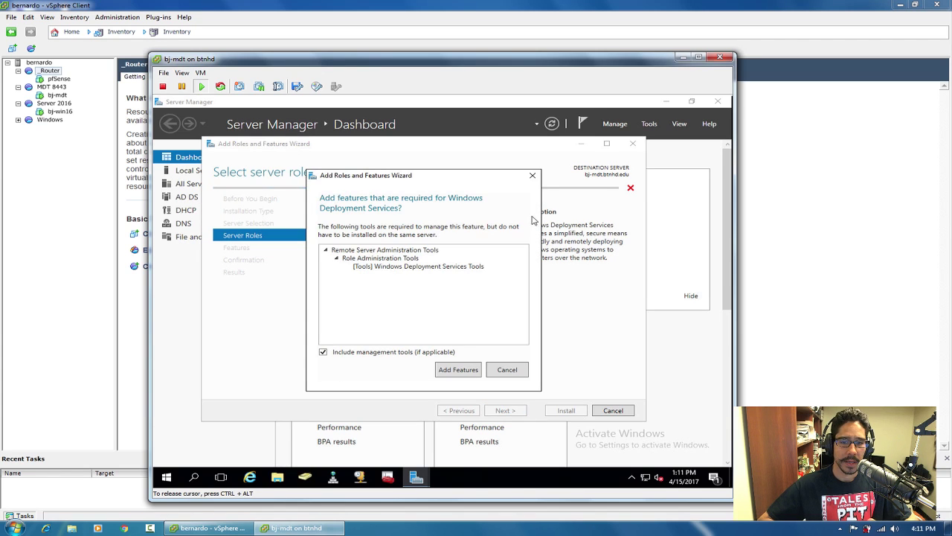
click(457, 370)
click(511, 411)
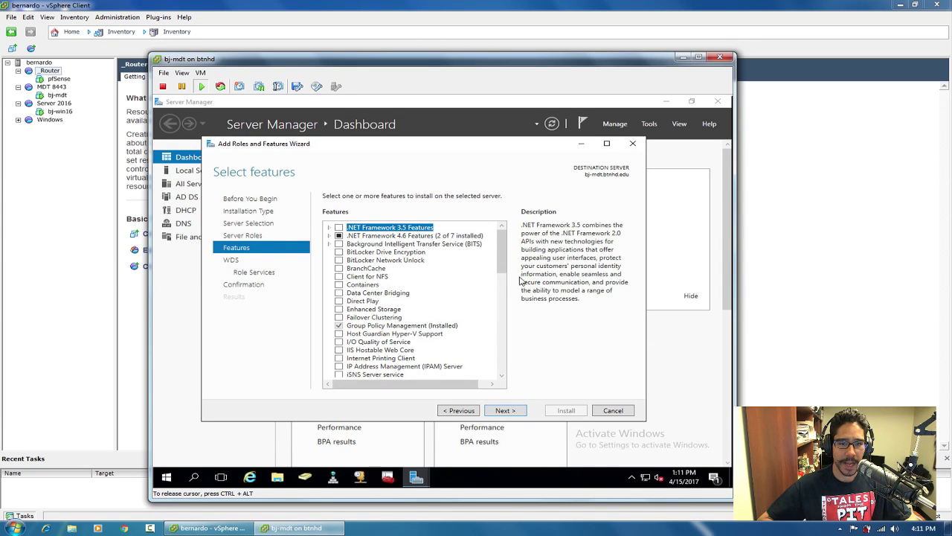
click(509, 411)
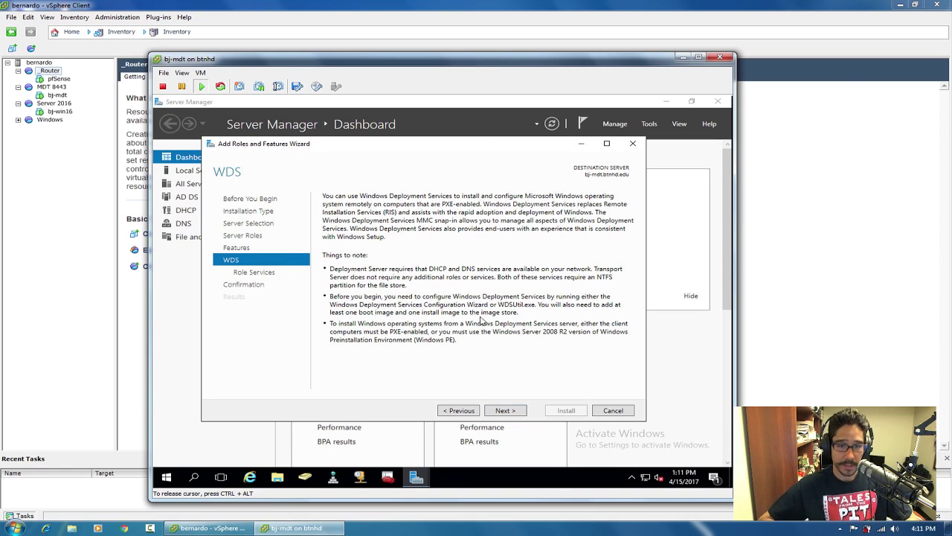
click(507, 410)
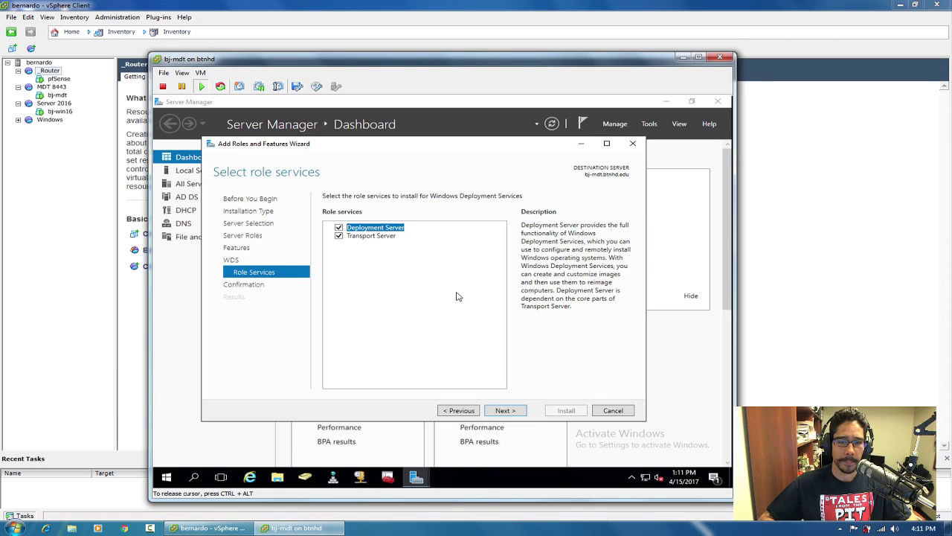
click(505, 410)
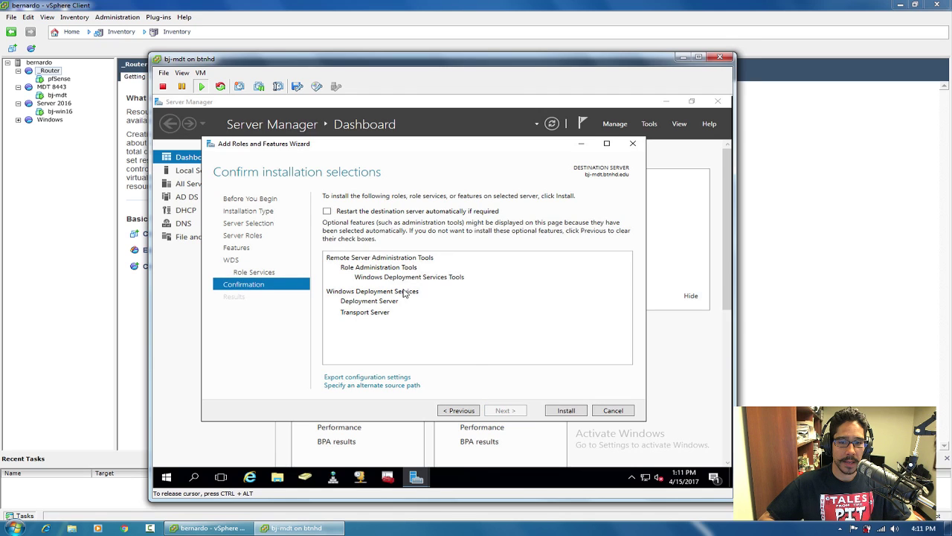
click(559, 410)
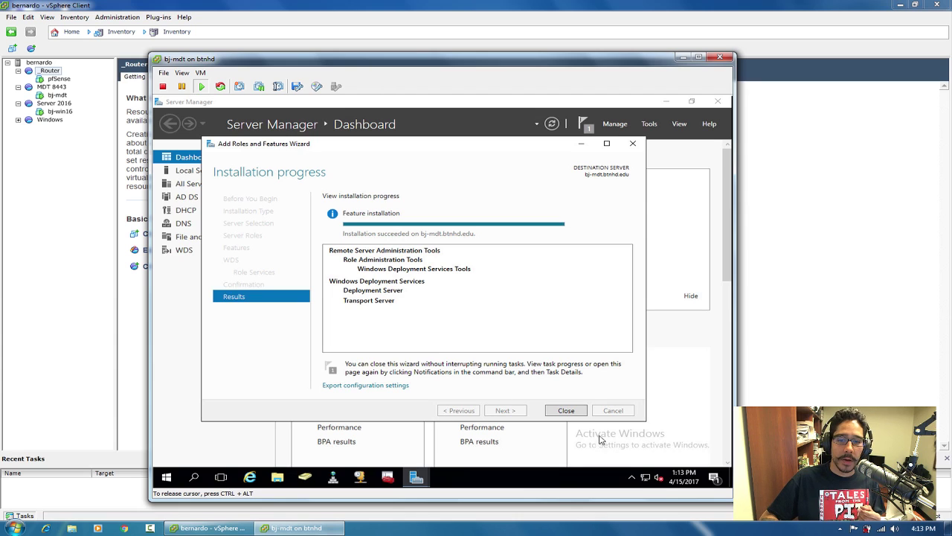
Close the Add Roles and Features wizard once the WDS installation succeeds.
click(567, 414)
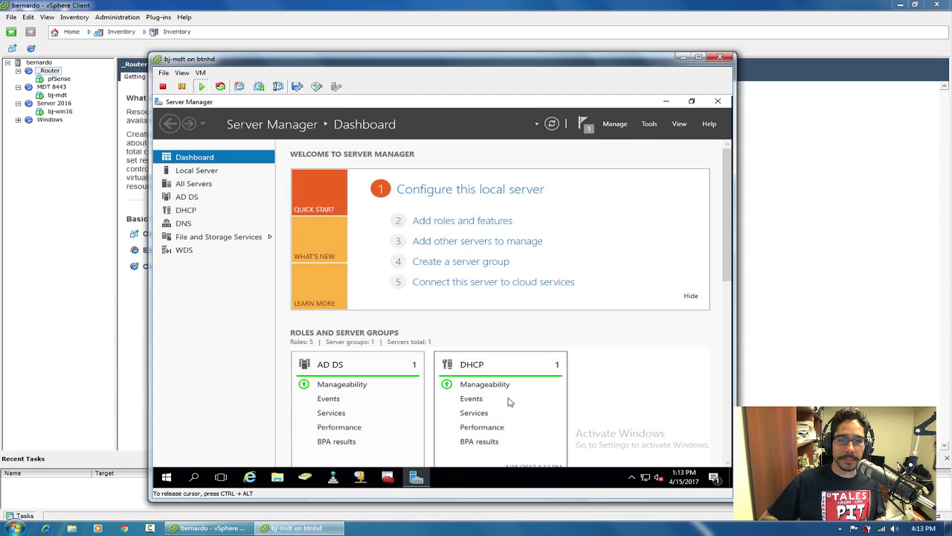
Close Server Manager and expand Windows Administrative Tools in the Start menu.
click(725, 105)
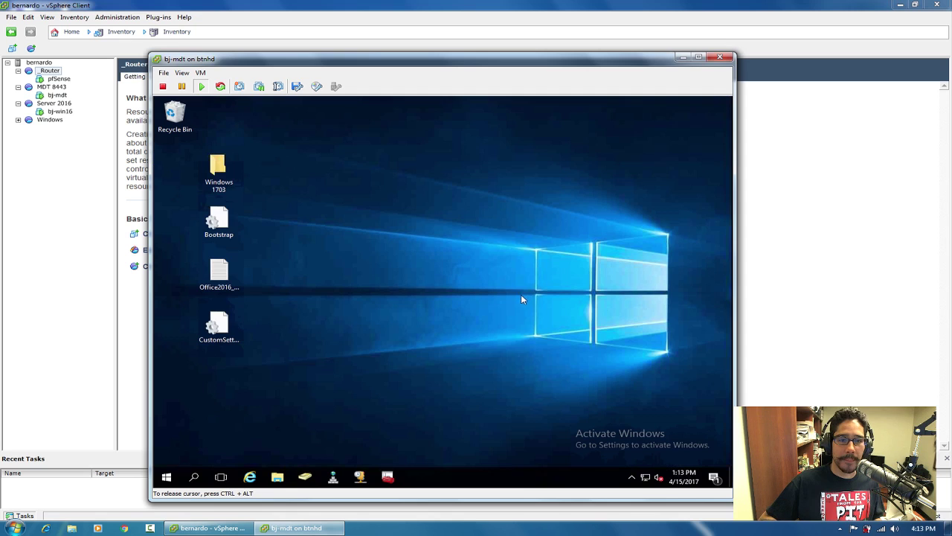
click(168, 477)
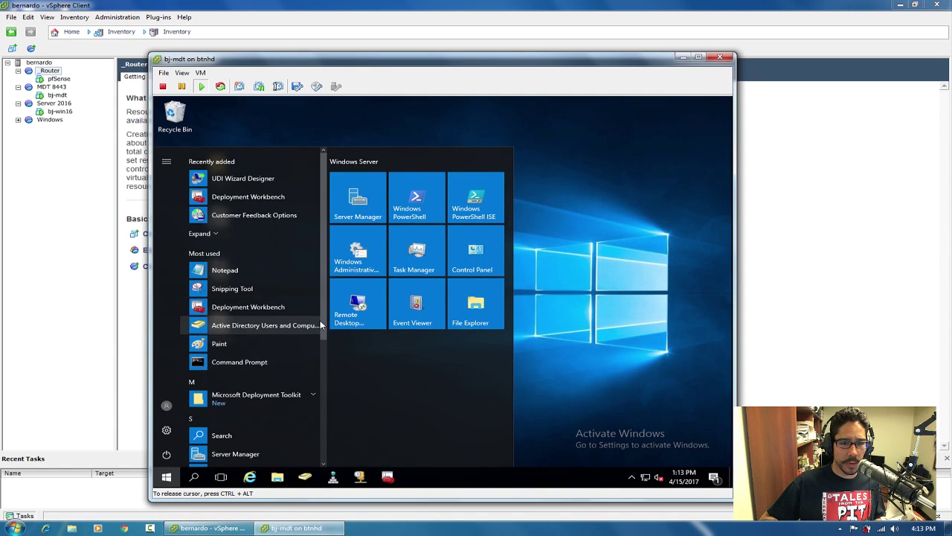
drag(321, 325, 315, 450)
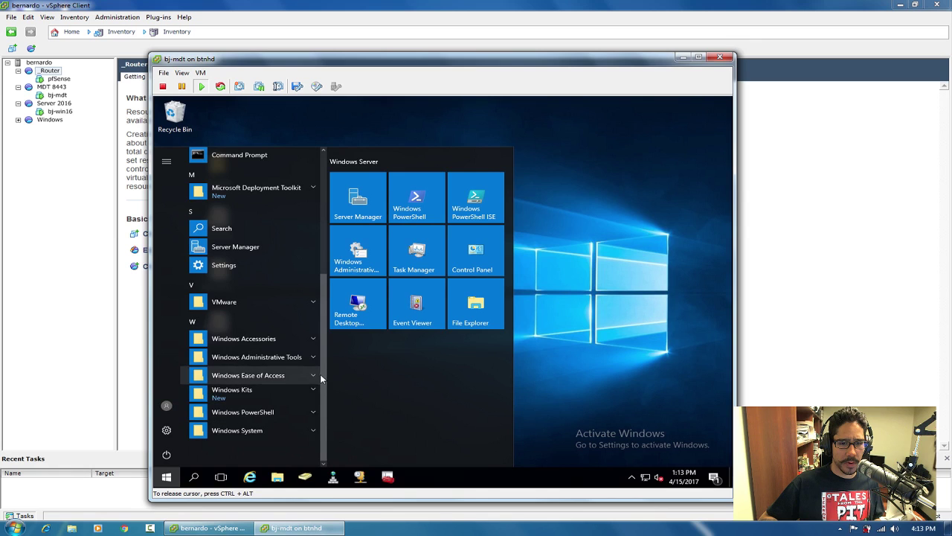
click(289, 358)
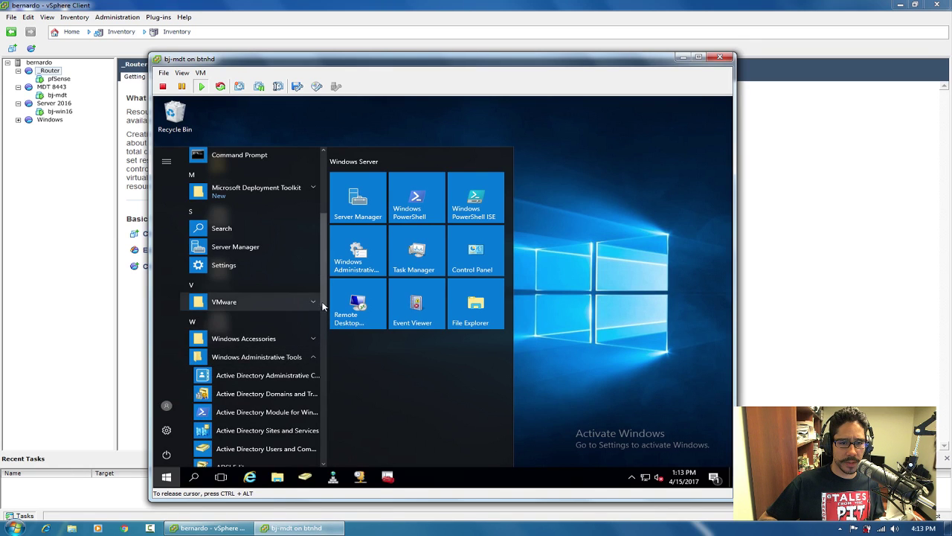
drag(324, 298, 311, 437)
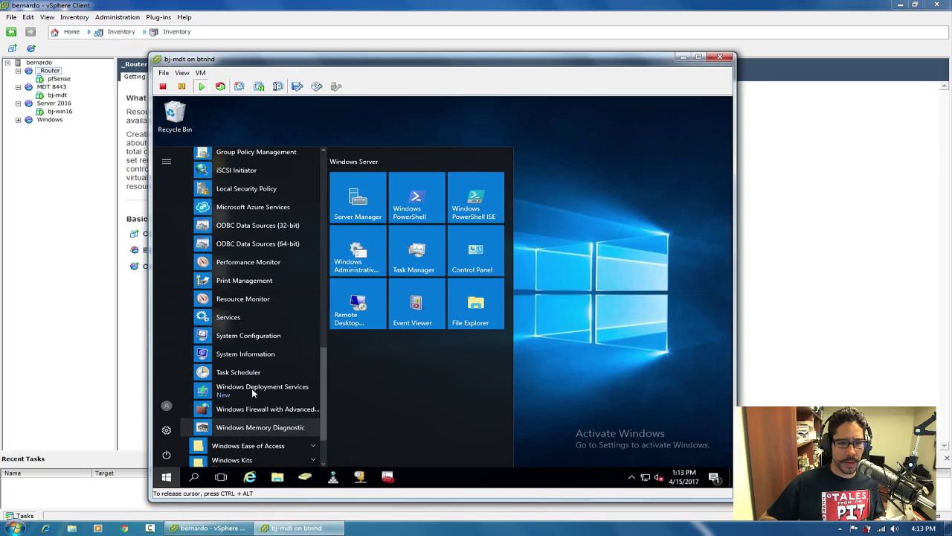
Pin Windows Deployment Services to the taskbar and launch its console from there.
right_click(252, 387)
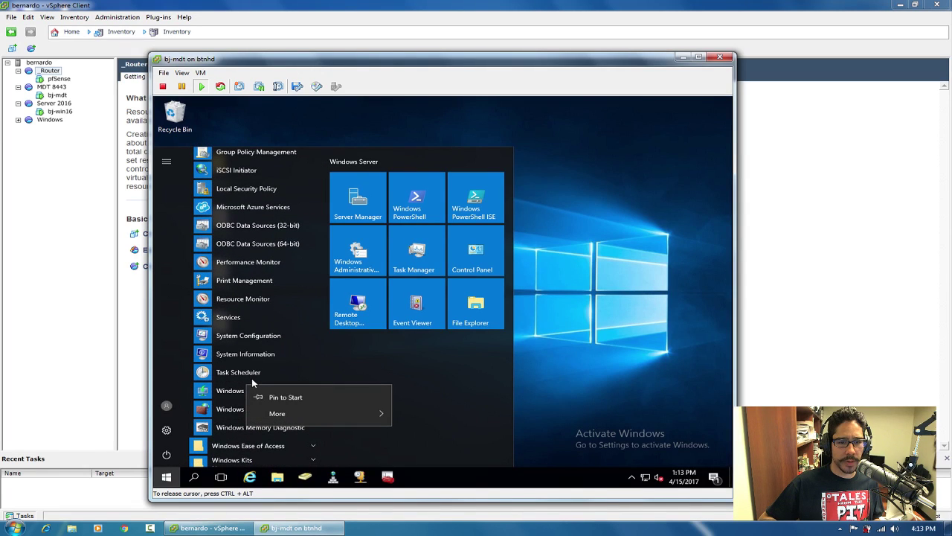
mouse_move(290, 413)
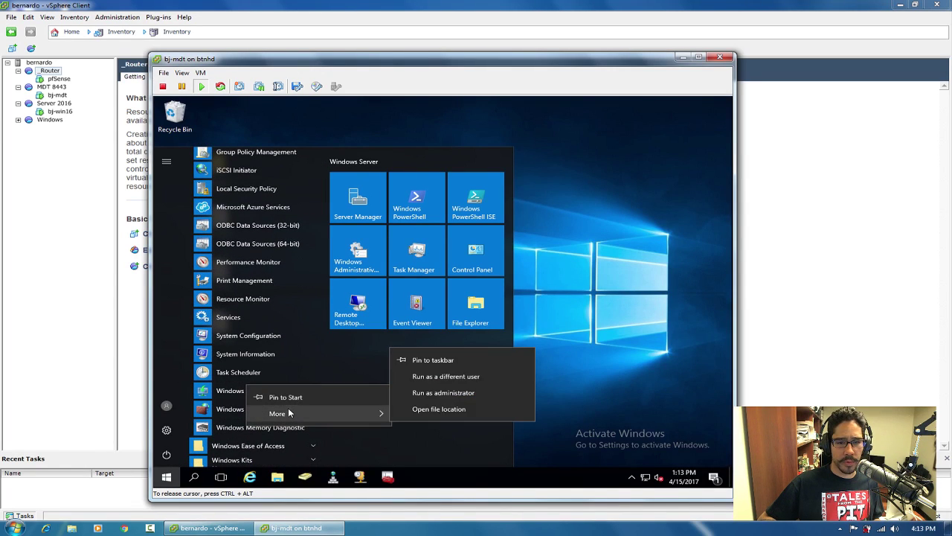
click(451, 361)
click(600, 345)
click(418, 474)
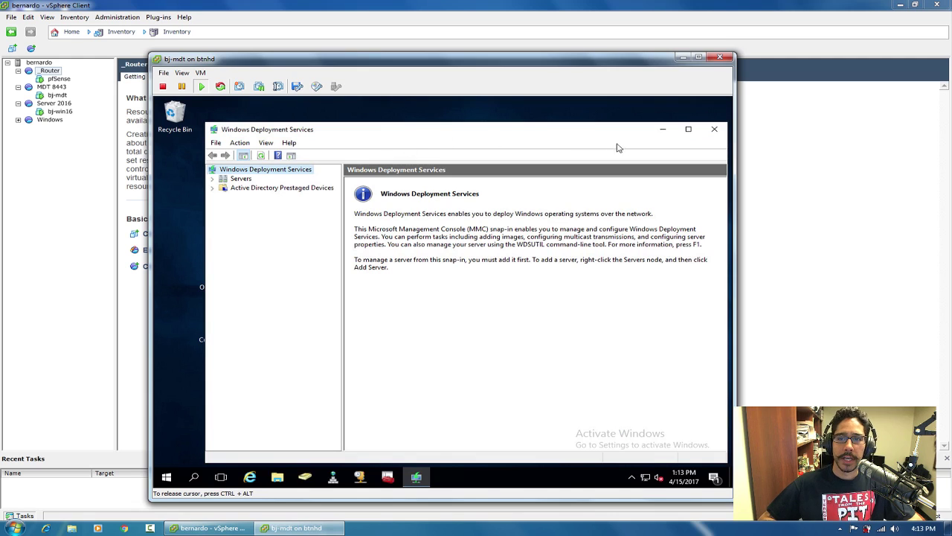
Maximize the WDS console and start Configure Server on bj-mdt.btnhd.edu.
click(688, 128)
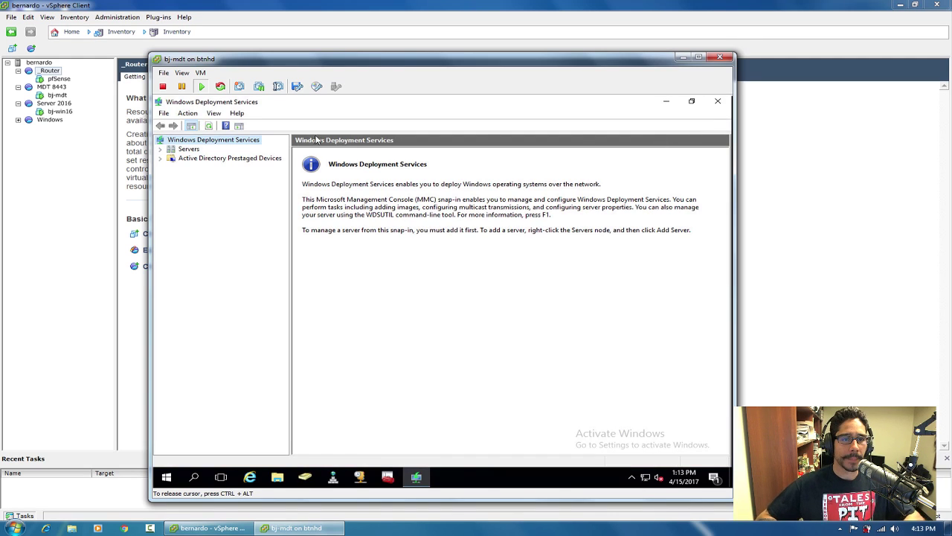
click(160, 150)
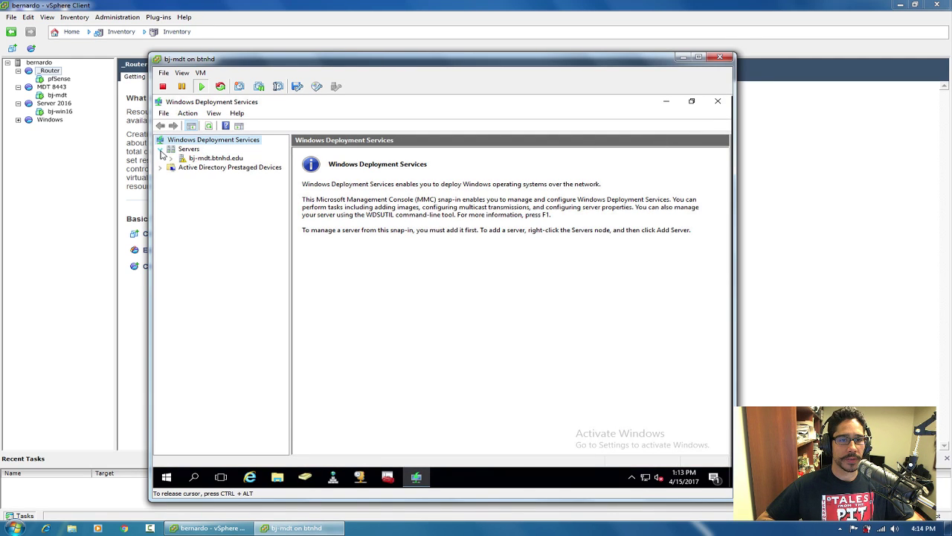
click(210, 158)
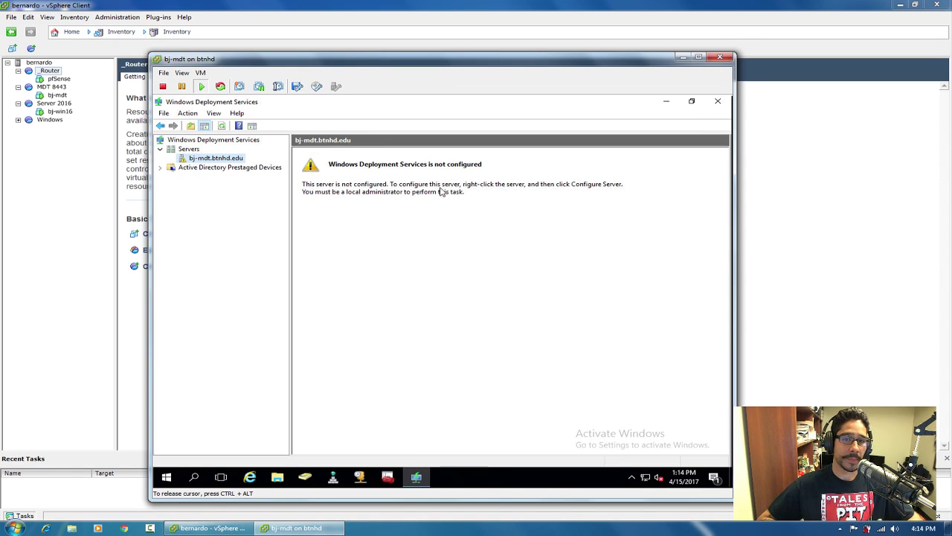
right_click(213, 161)
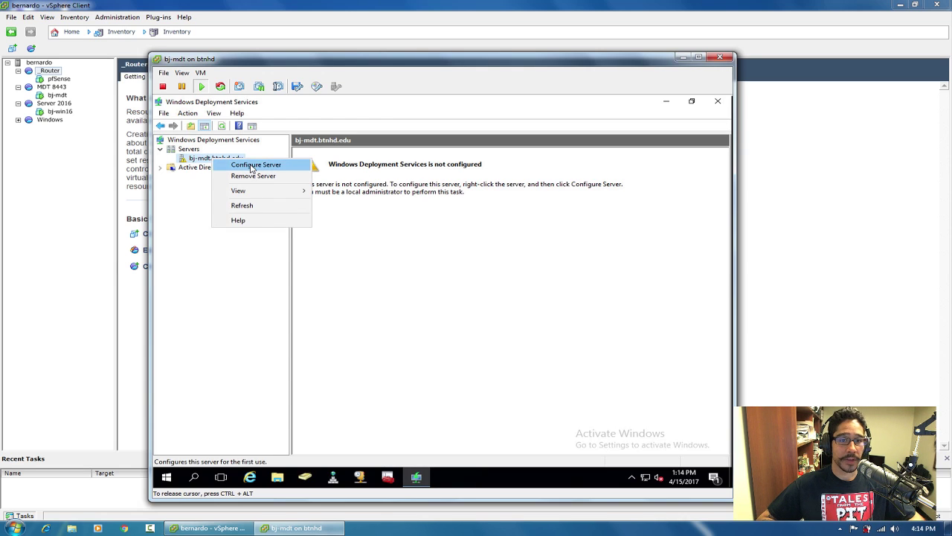
click(252, 165)
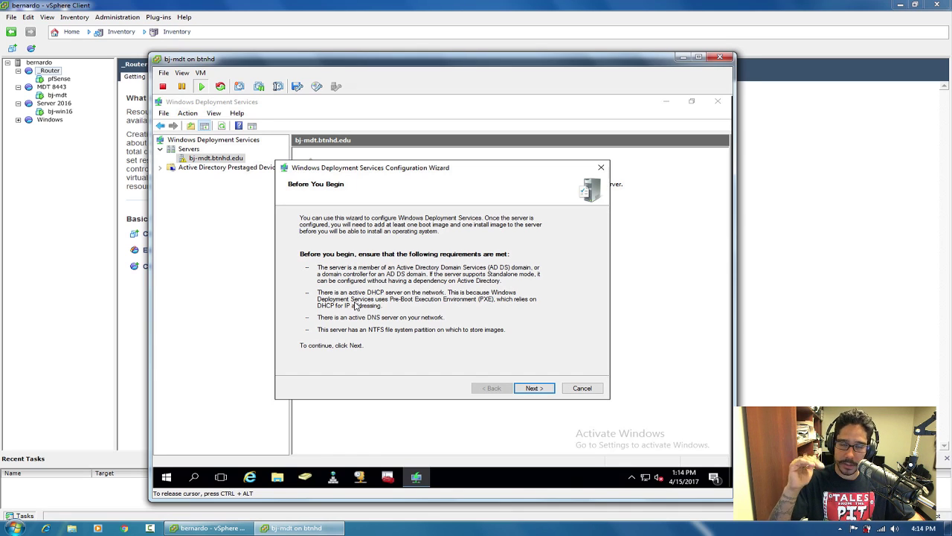
Keep Active Directory integration and the C:\RemoteInstall folder, accepting the system-volume warning.
click(536, 389)
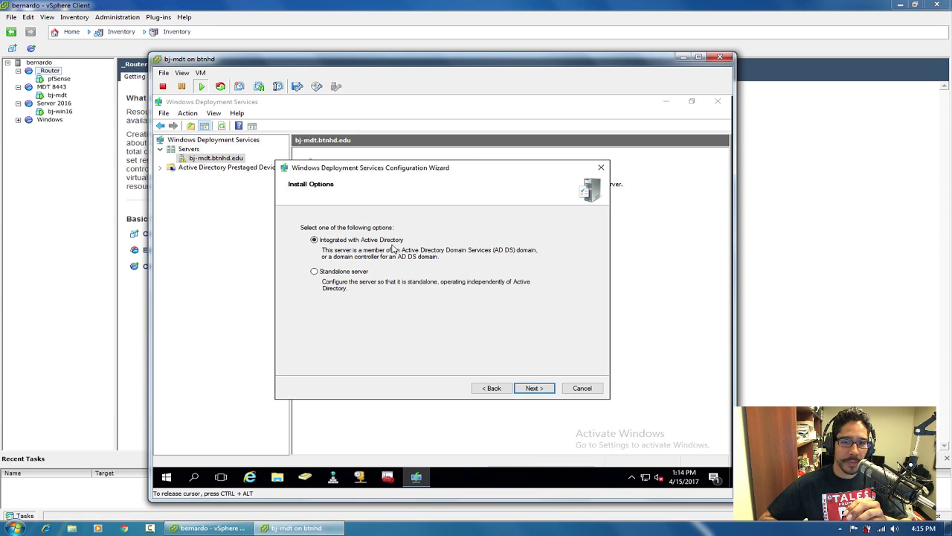
click(534, 388)
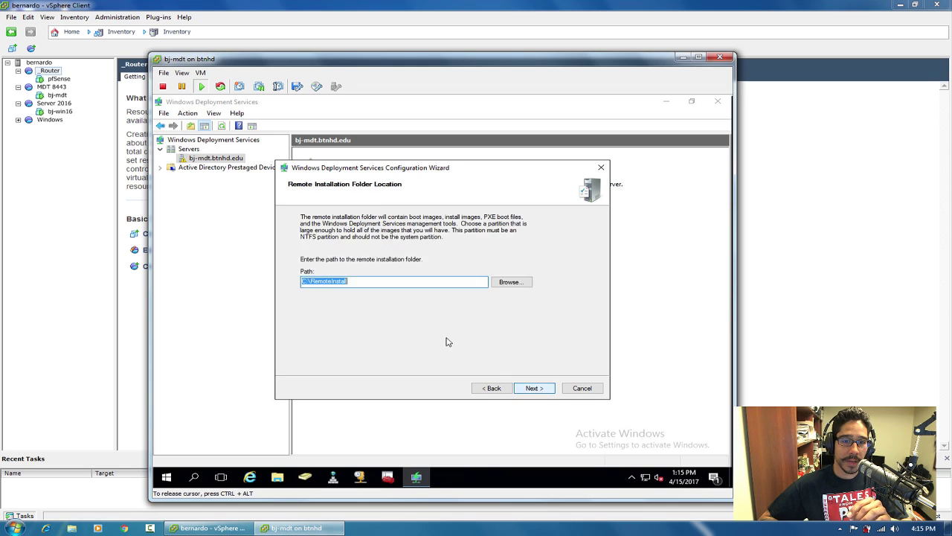
click(385, 280)
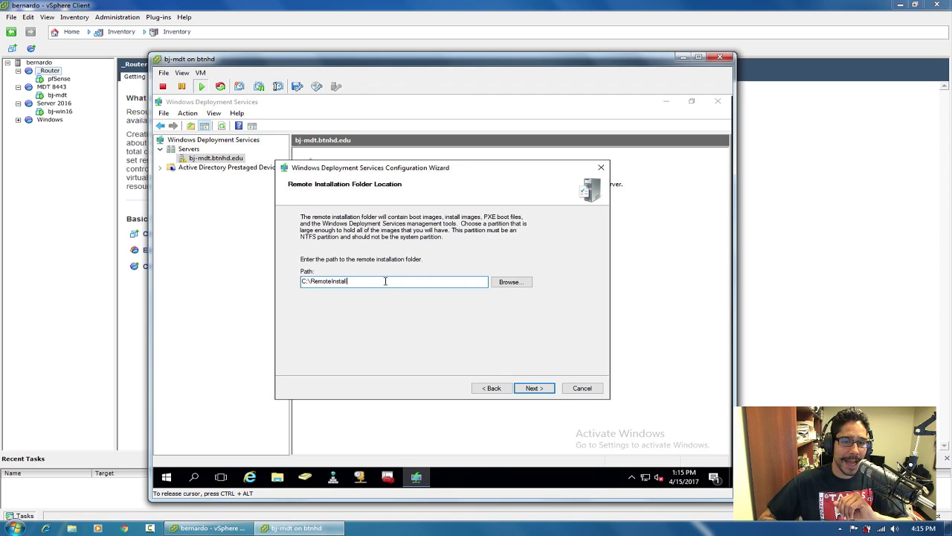
double_click(332, 278)
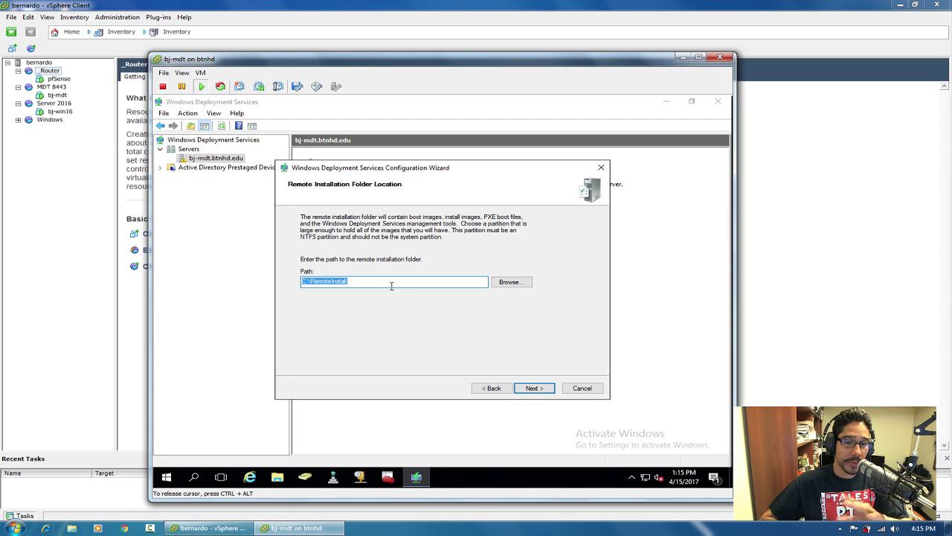
click(542, 388)
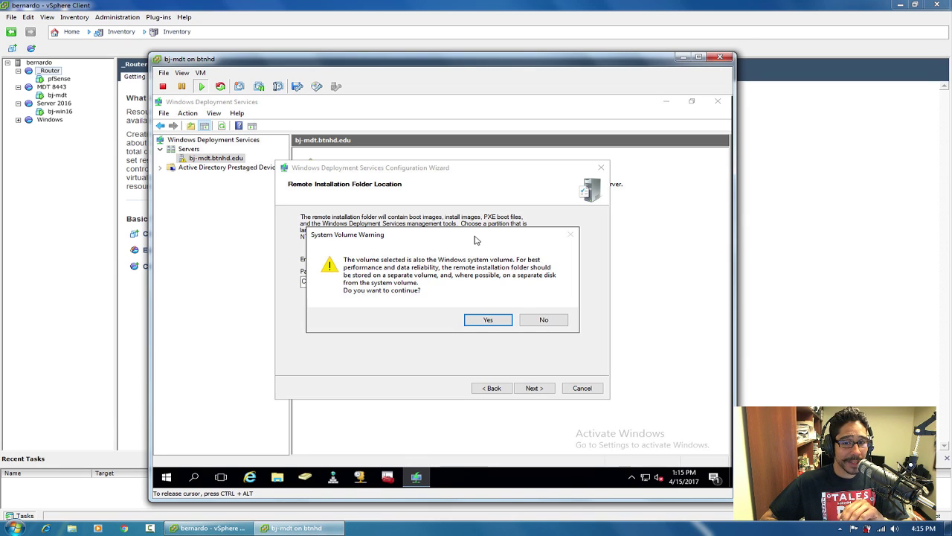
drag(481, 238, 545, 220)
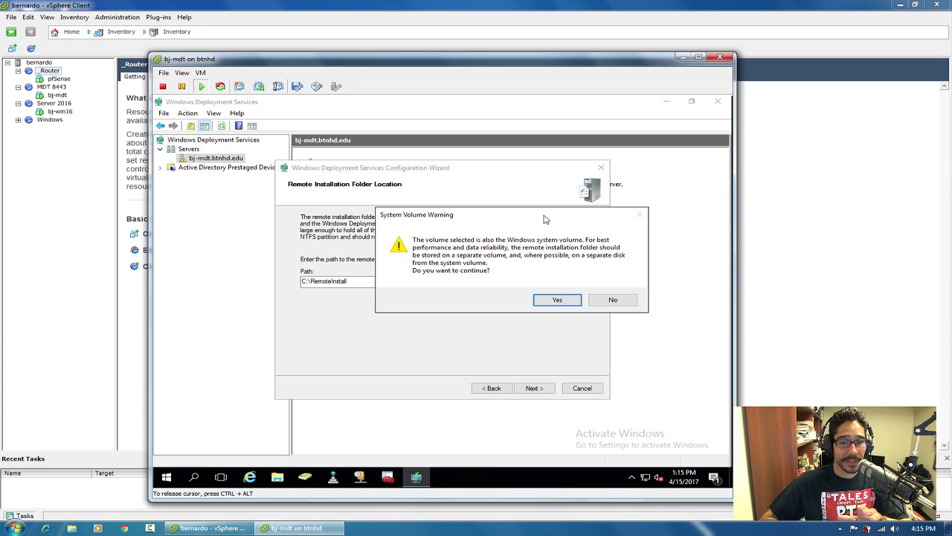
click(558, 301)
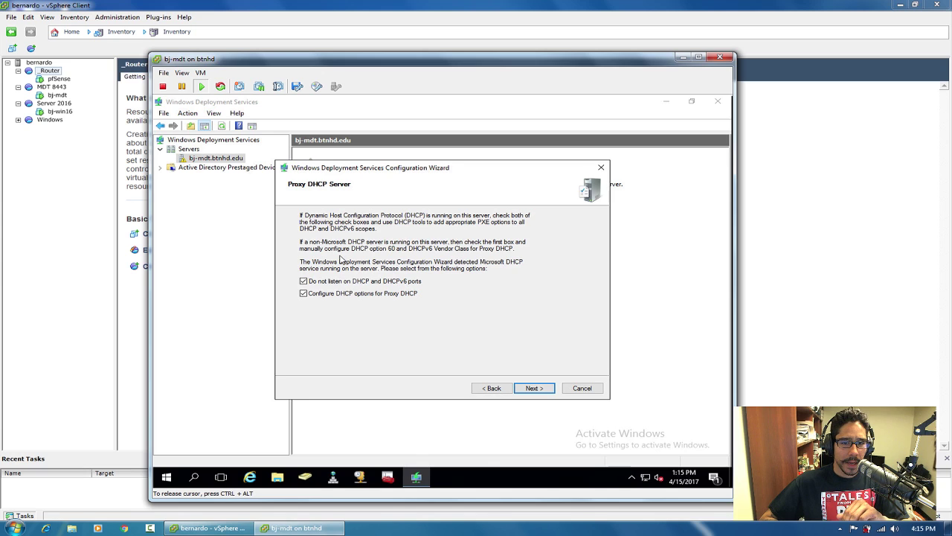
Keep both proxy DHCP options, set WDS to respond to all client computers, and run configuration.
click(533, 390)
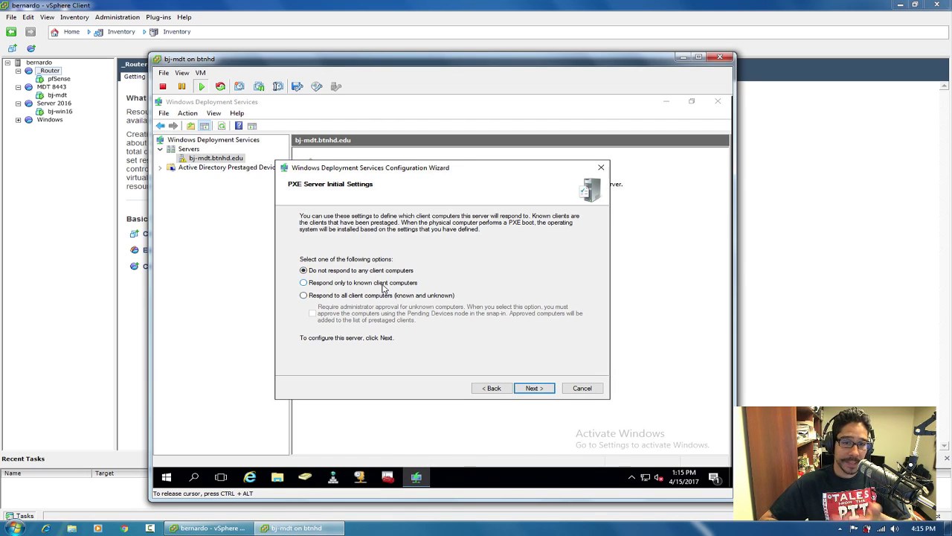
click(336, 287)
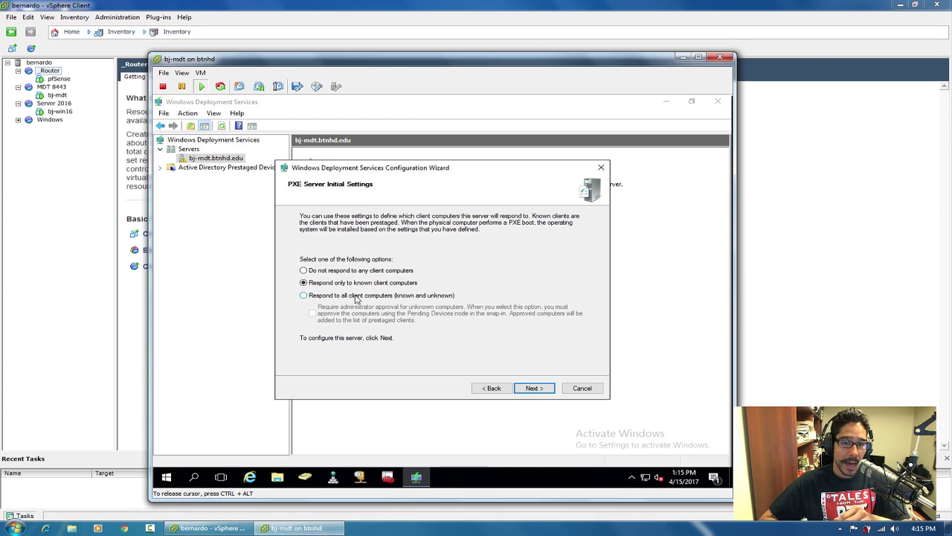
click(355, 298)
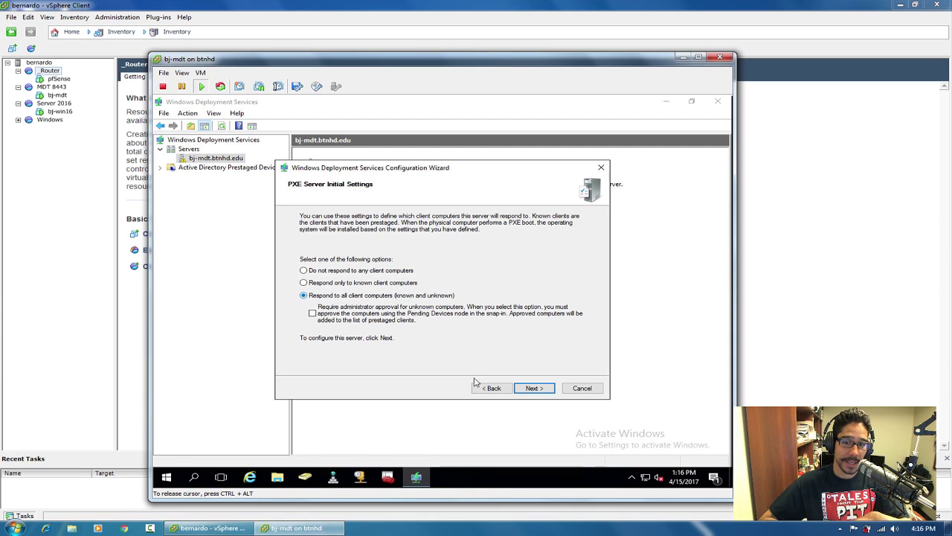
click(529, 389)
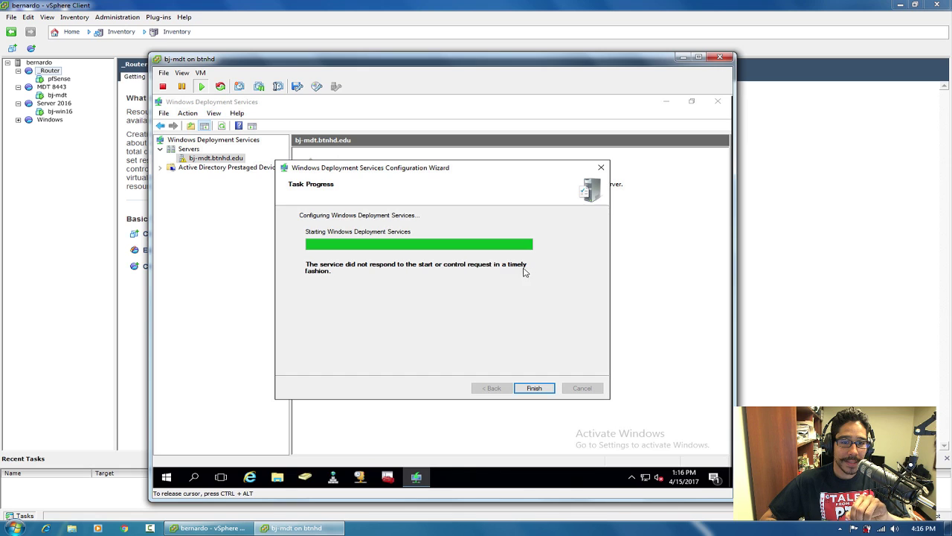
Finish the configuration wizard and bring up the bj-mdt.btnhd.edu server's task menu.
click(533, 388)
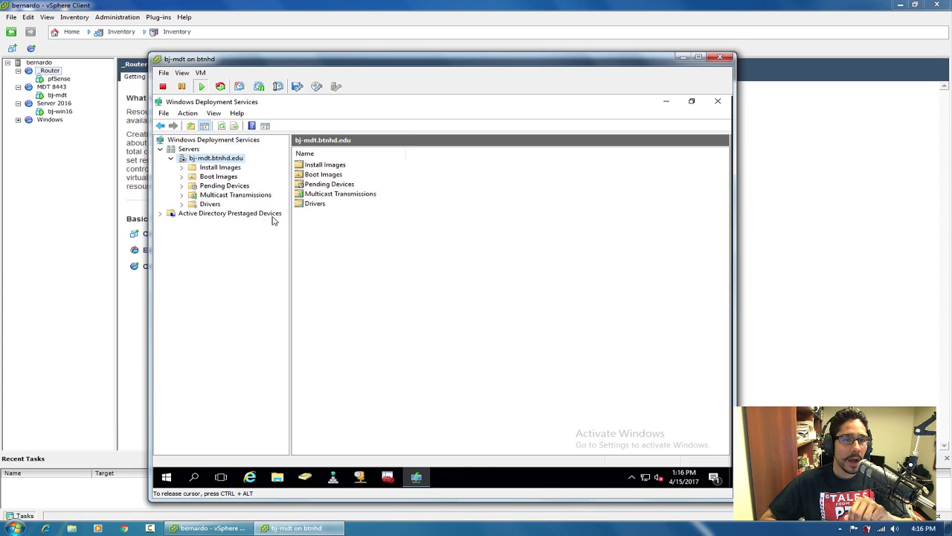
right_click(196, 158)
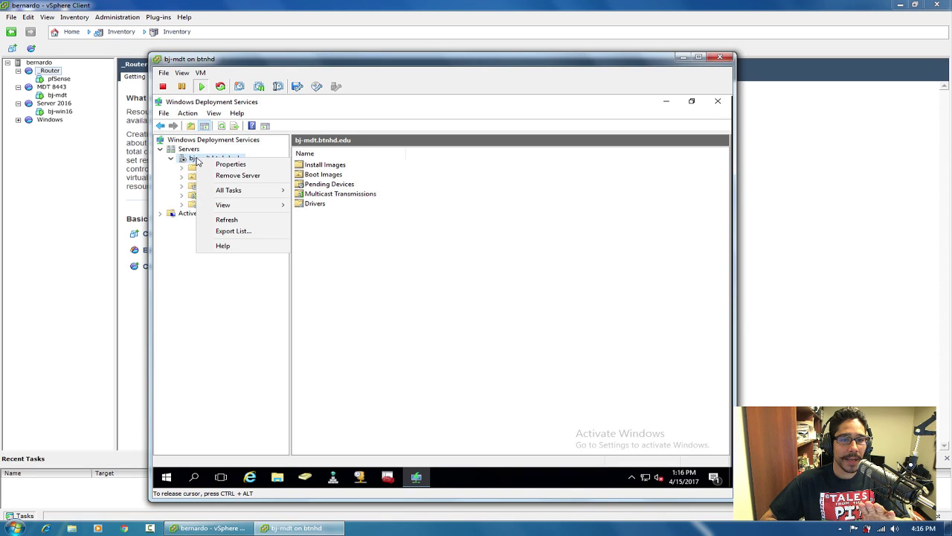
Start the WDS service, dismiss the confirmation, and view the empty Boot Images list.
mouse_move(224, 194)
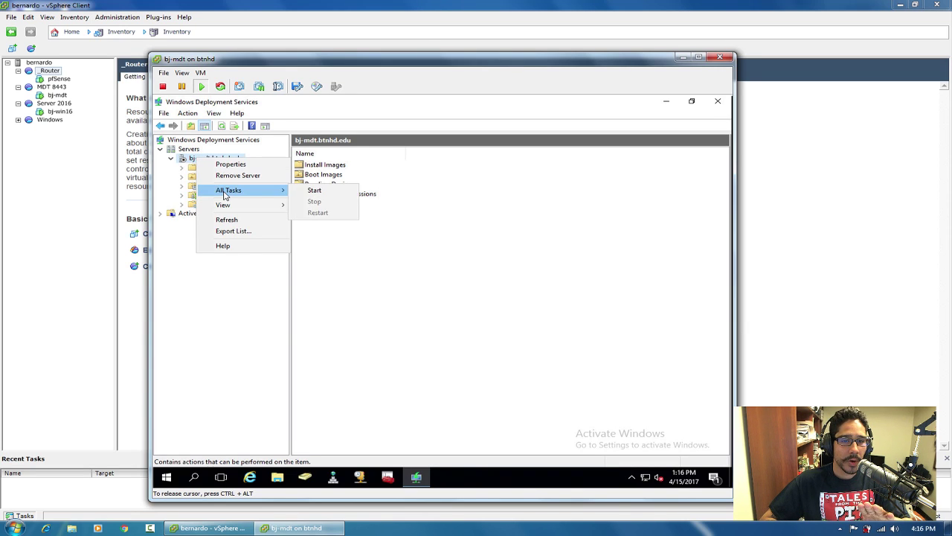
click(315, 193)
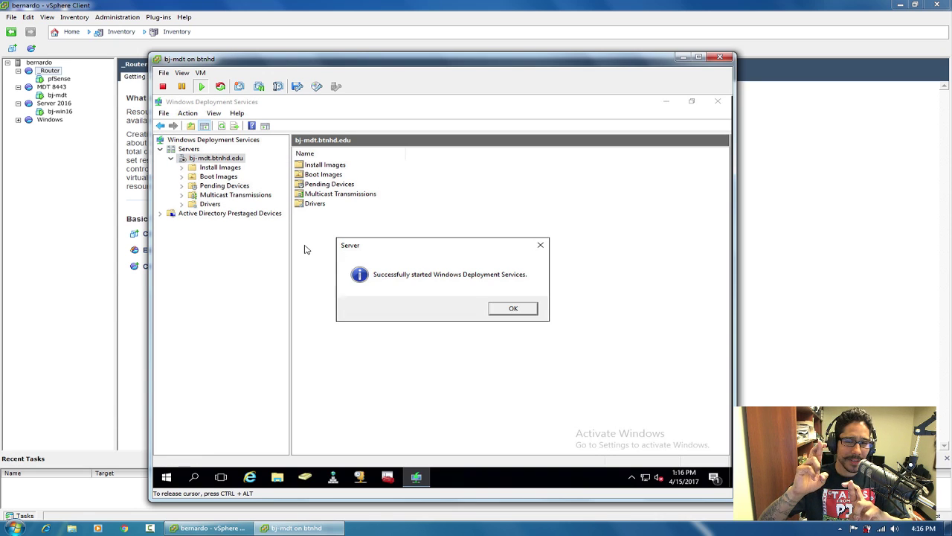
click(514, 310)
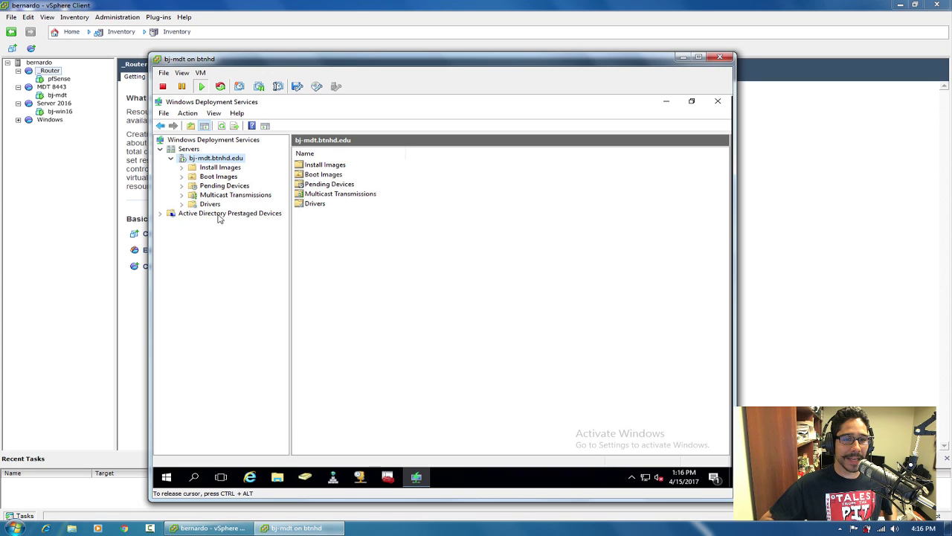
click(160, 215)
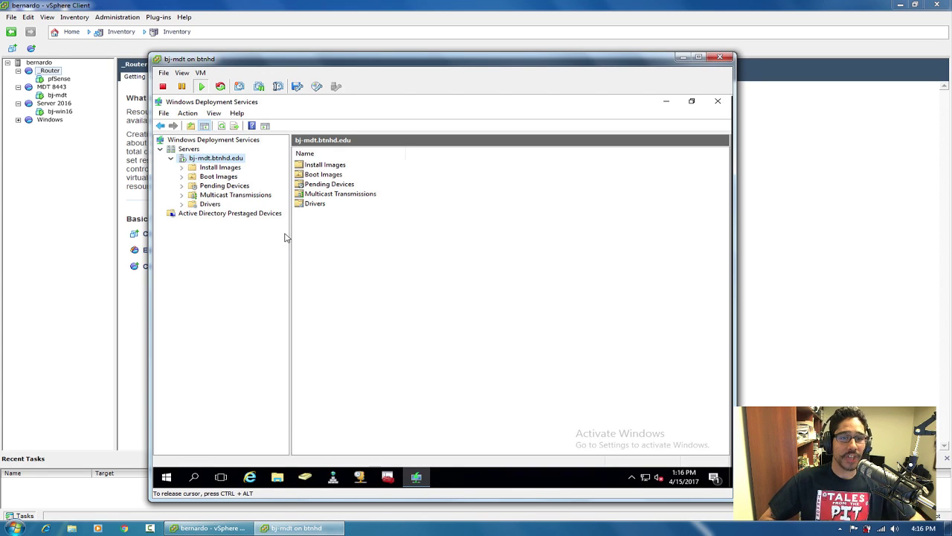
click(218, 176)
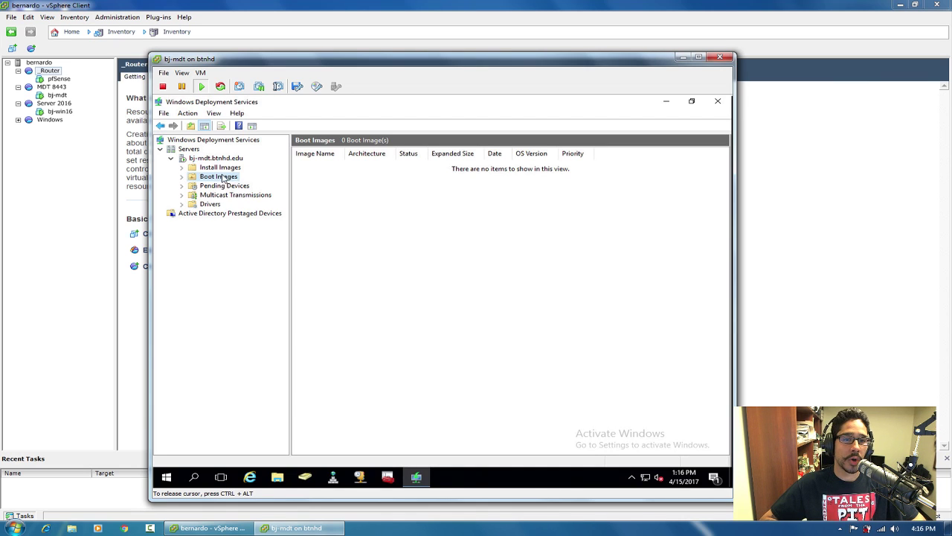
Add a boot image by browsing to C:\DeploymentShare\Boot\LiteTouchPE_x64.wim.
right_click(220, 181)
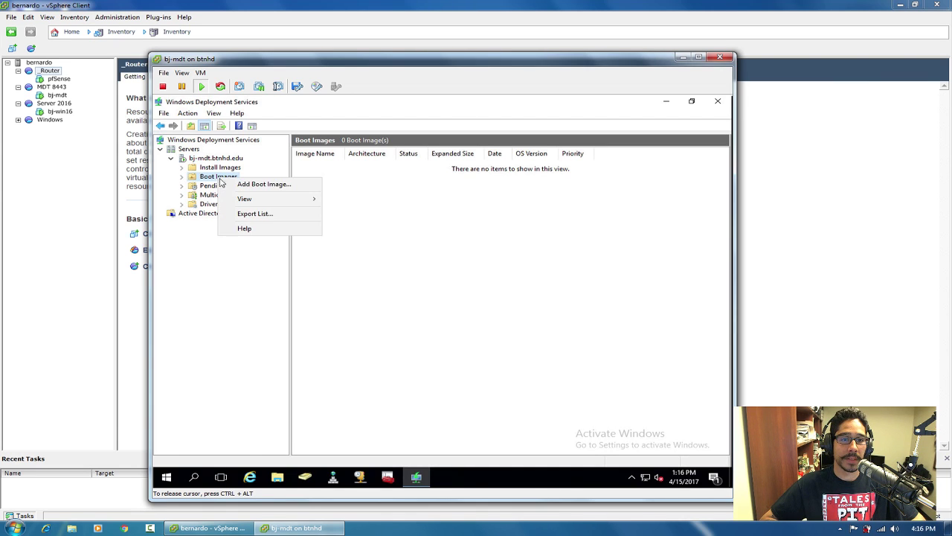
click(250, 189)
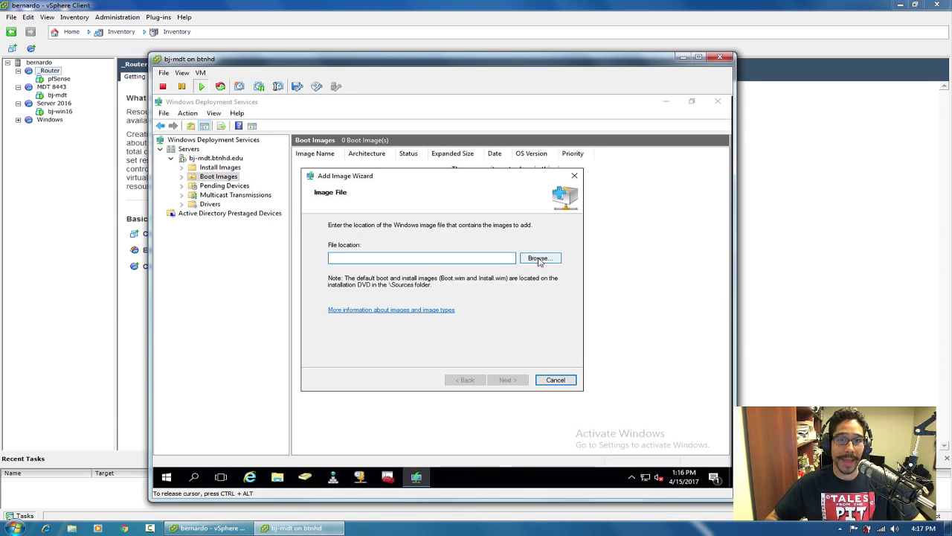
click(539, 258)
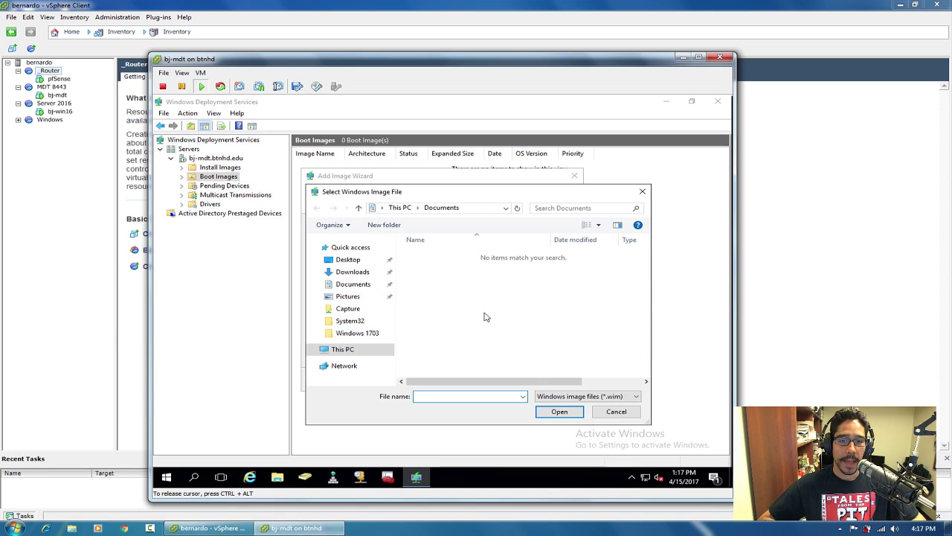
click(341, 351)
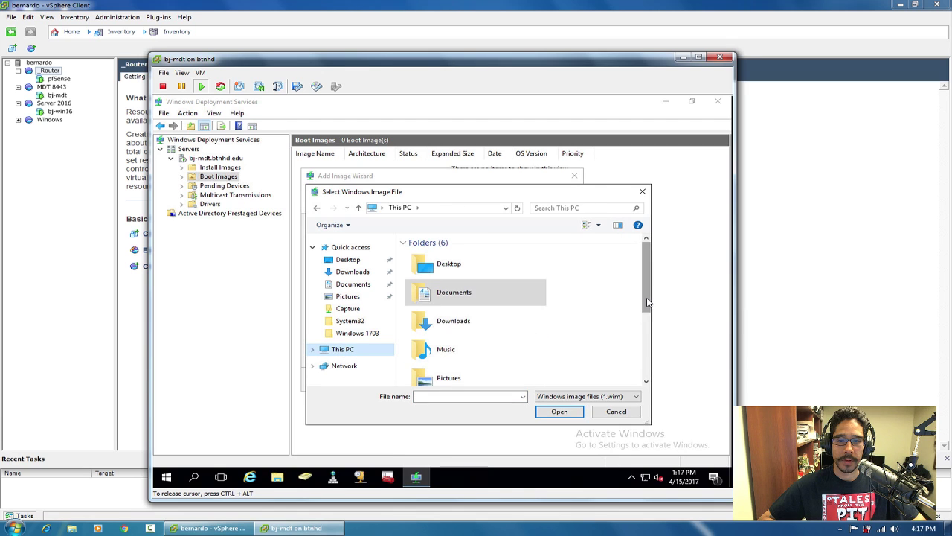
scroll(647, 303, down, 5)
double_click(510, 345)
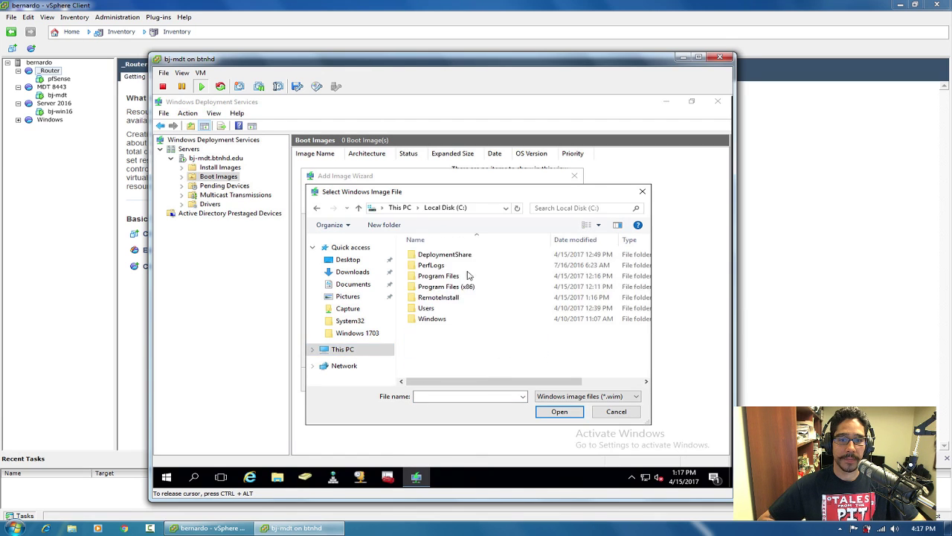
double_click(459, 255)
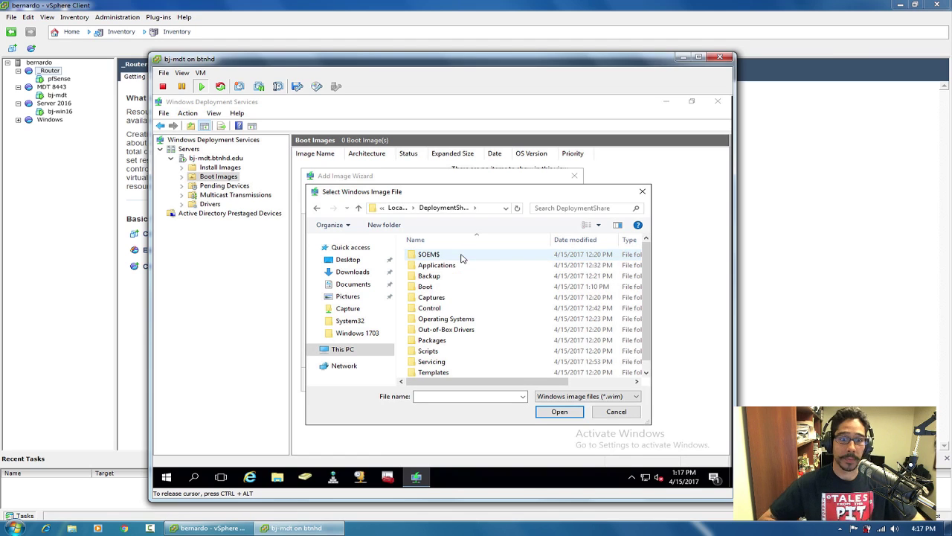
double_click(434, 286)
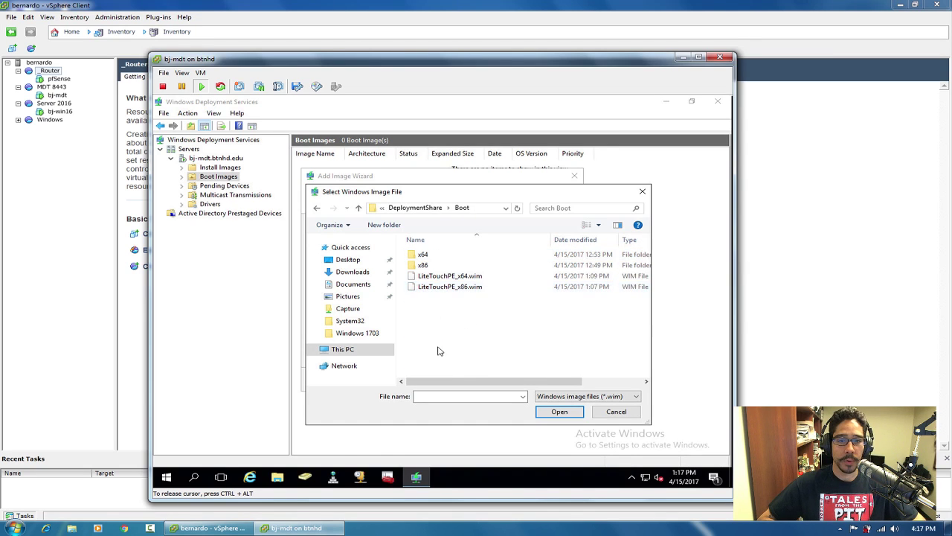
drag(478, 384, 450, 381)
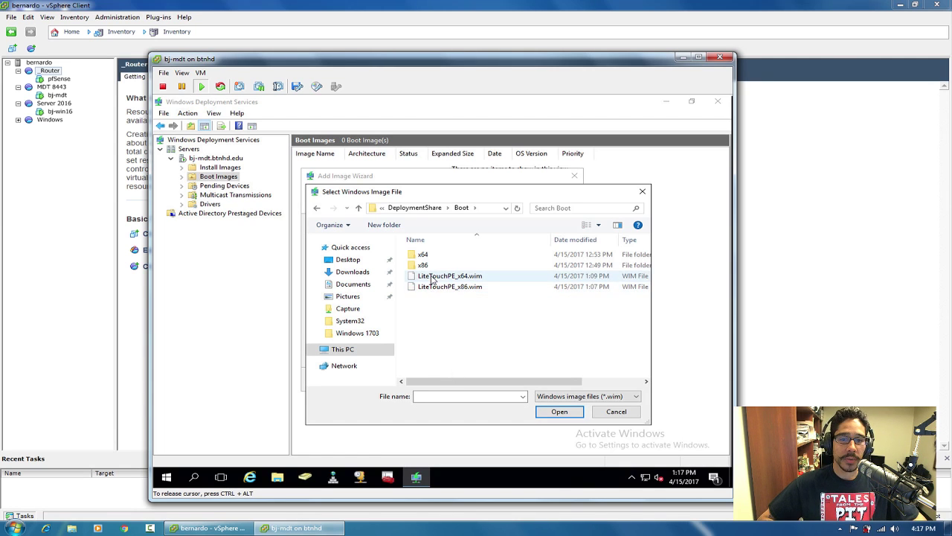
click(433, 280)
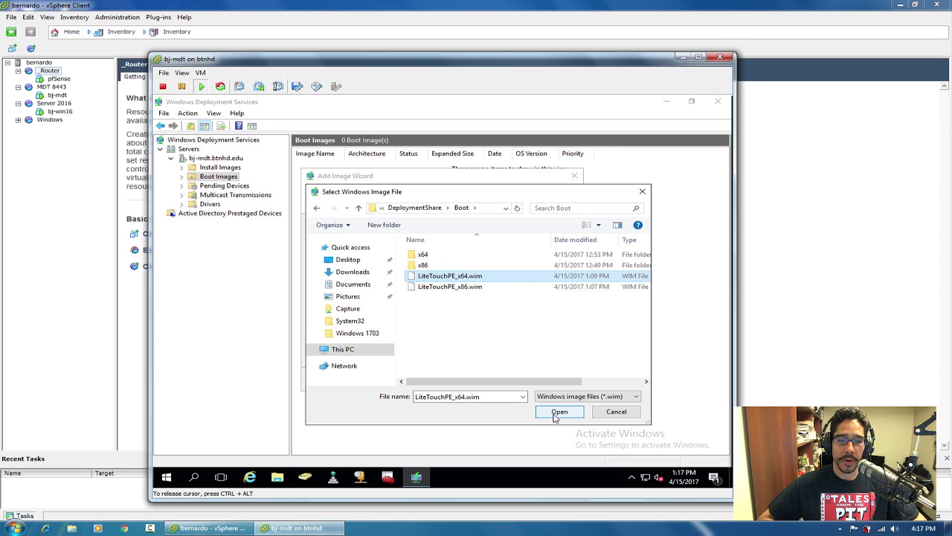
click(559, 412)
Add the Lite Touch Windows PE (x64) boot image with default name and description.
click(508, 381)
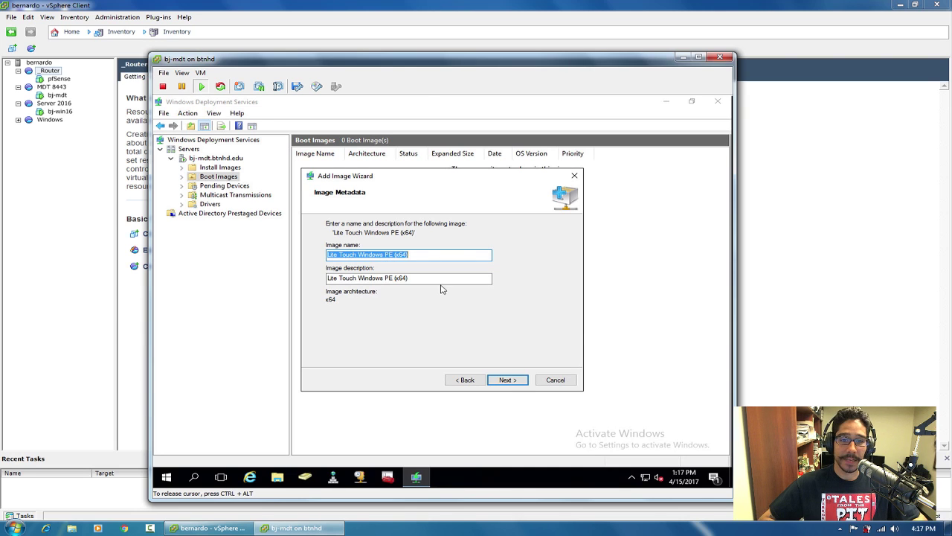
click(506, 380)
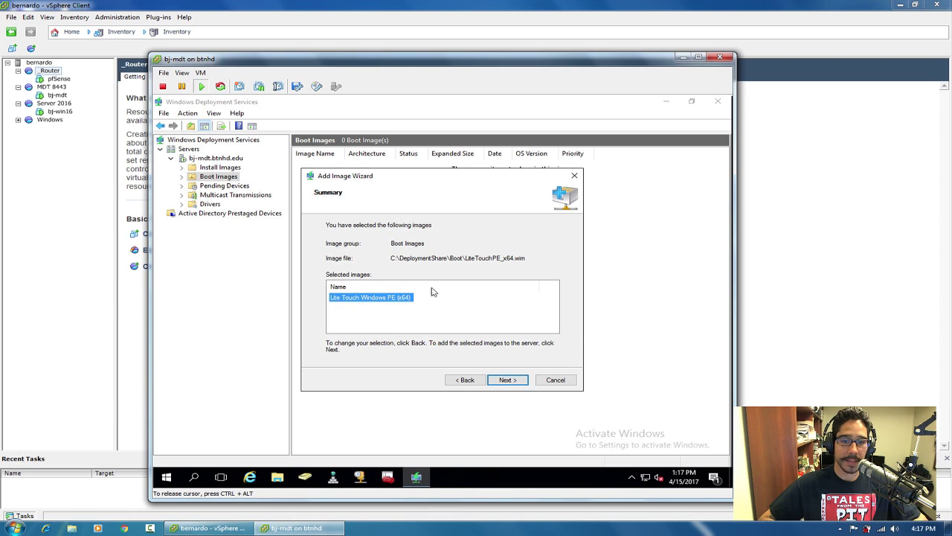
click(507, 381)
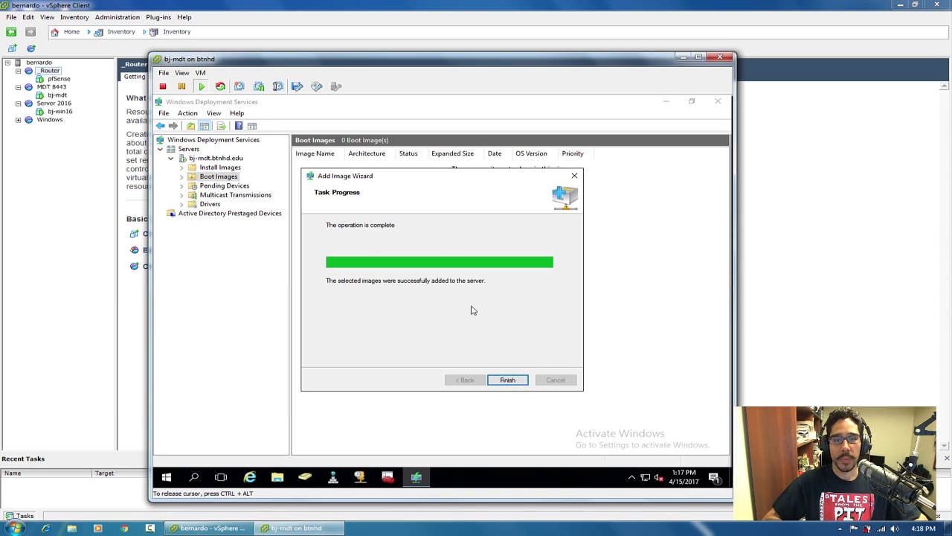
click(507, 380)
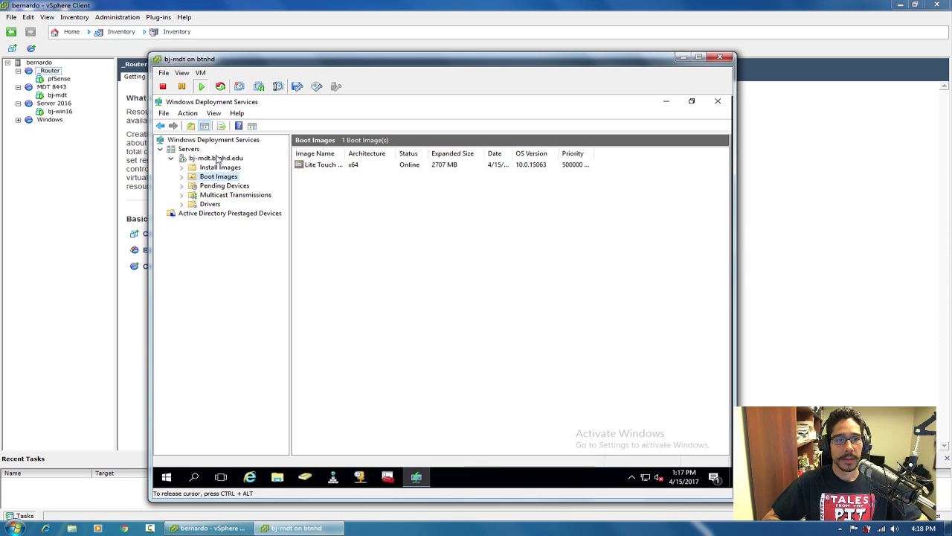
Restart Windows Deployment Services on bj-mdt.btnhd.edu and dismiss the success message.
right_click(216, 158)
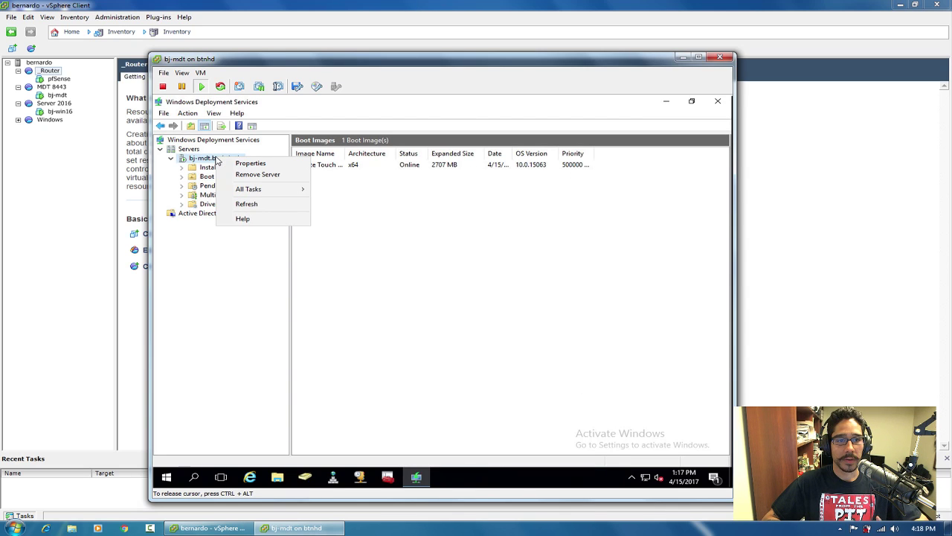
mouse_move(253, 189)
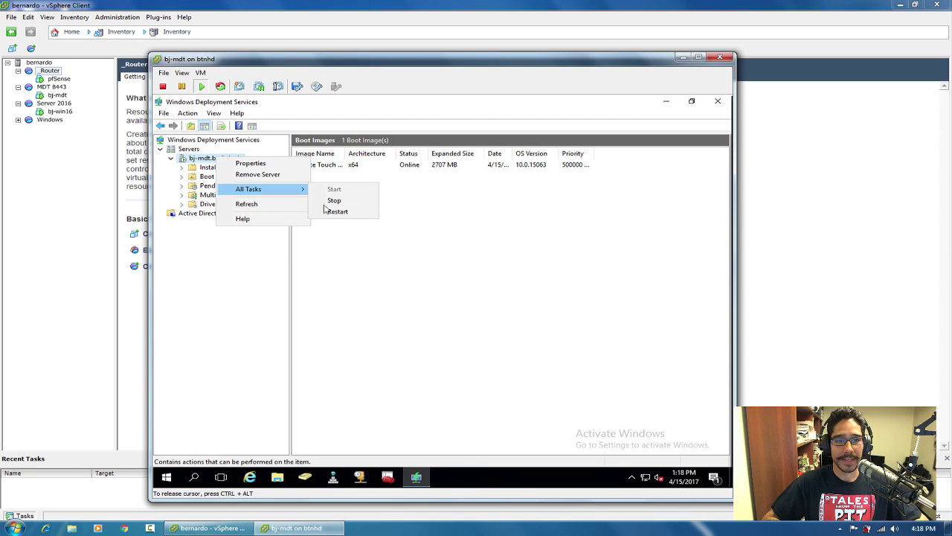
click(337, 212)
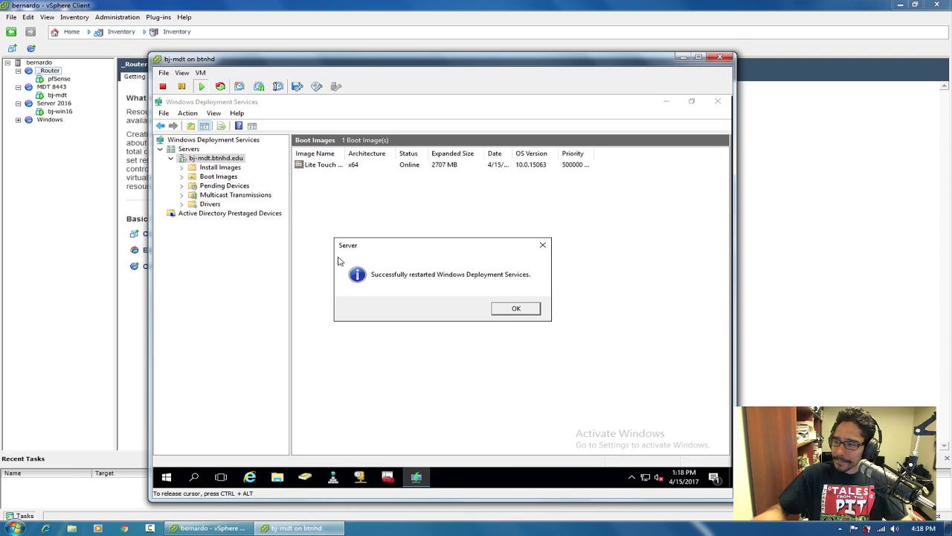
click(527, 309)
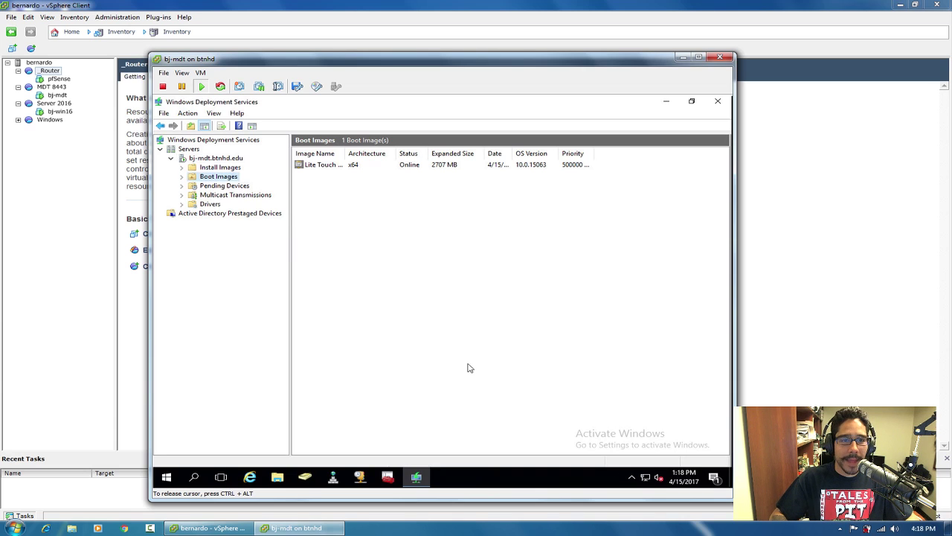
Minimize WDS, Deployment Workbench and the VM console, then expand the Windows inventory folder.
click(667, 104)
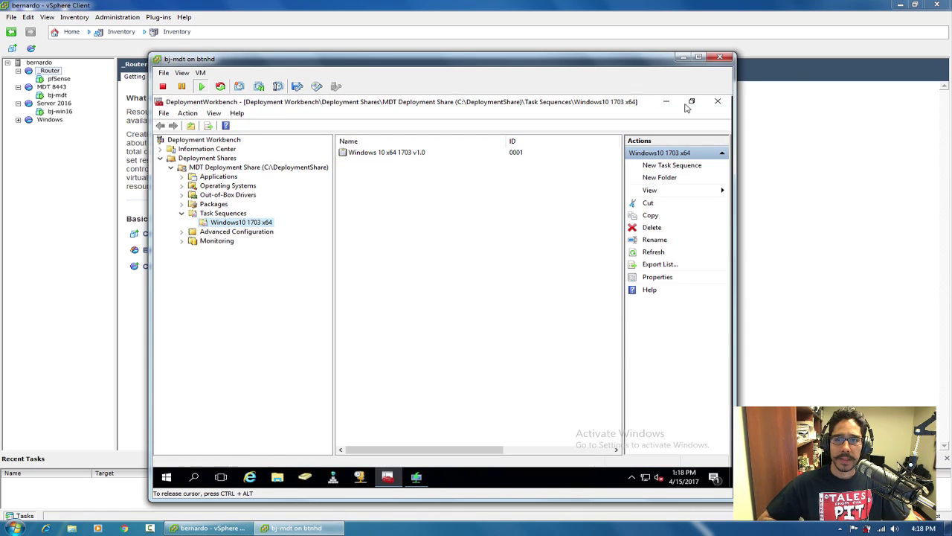
click(666, 100)
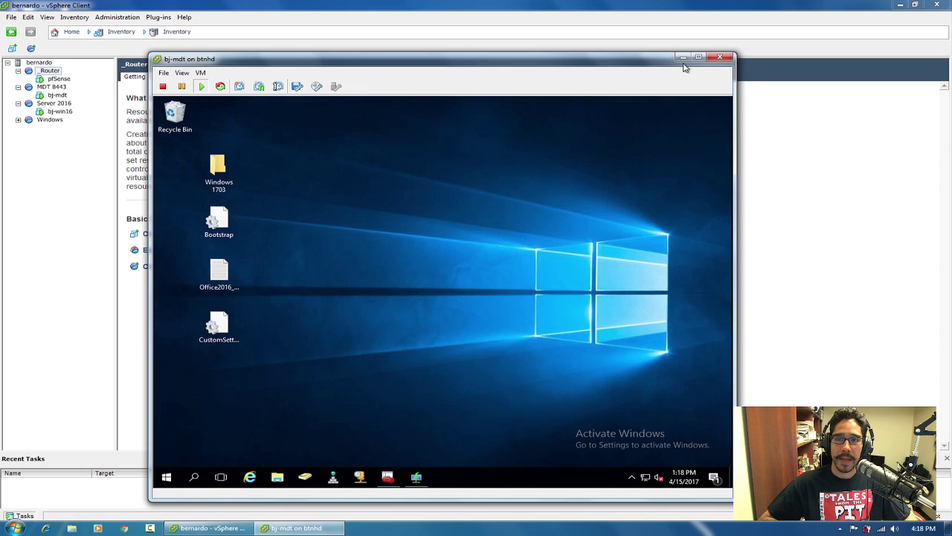
click(683, 58)
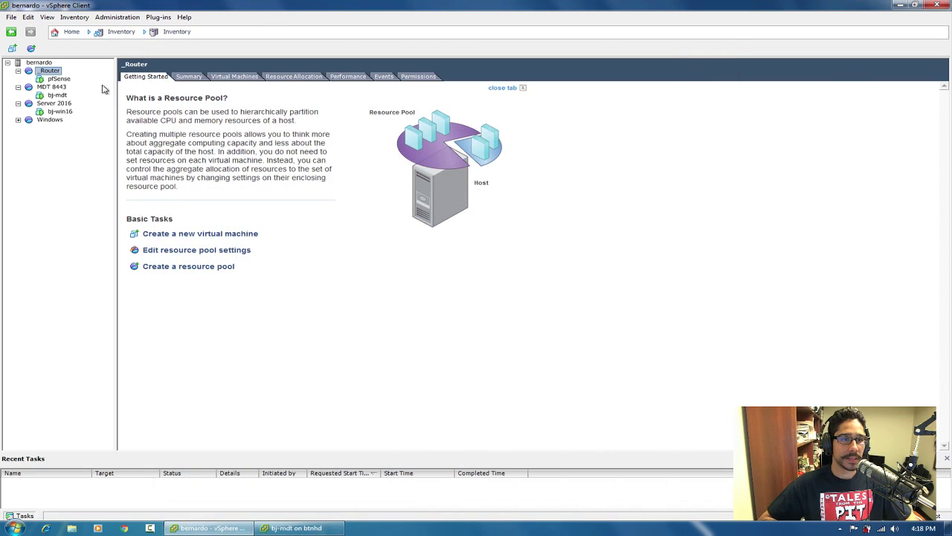
click(18, 120)
right_click(46, 119)
Start a new virtual machine named YouTube-TSR and store it on dataStoreB.
key(Escape)
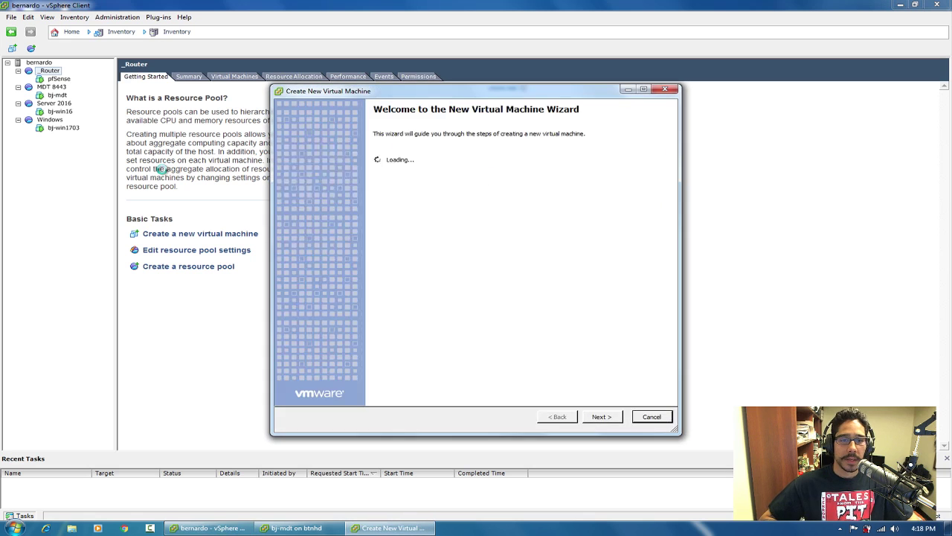
click(609, 421)
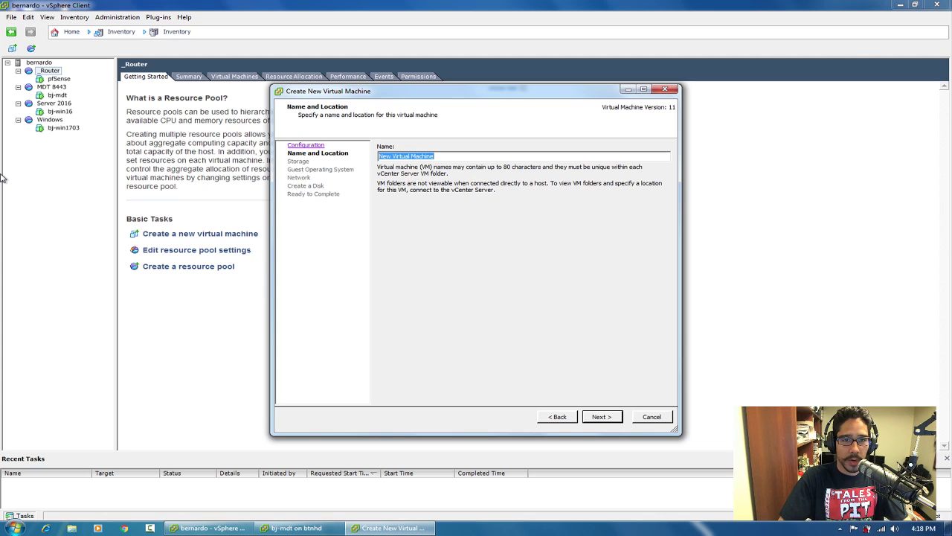
text(YouTube-TSR)
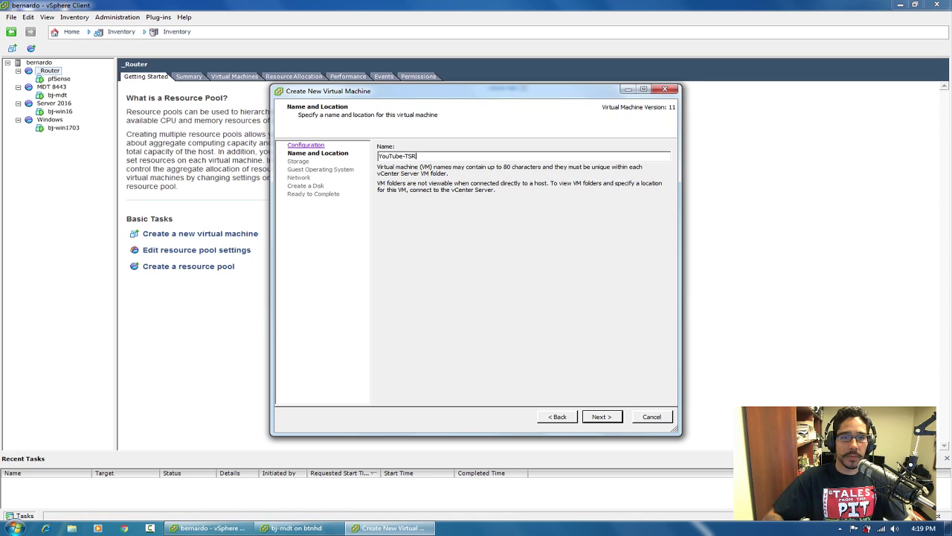
click(602, 418)
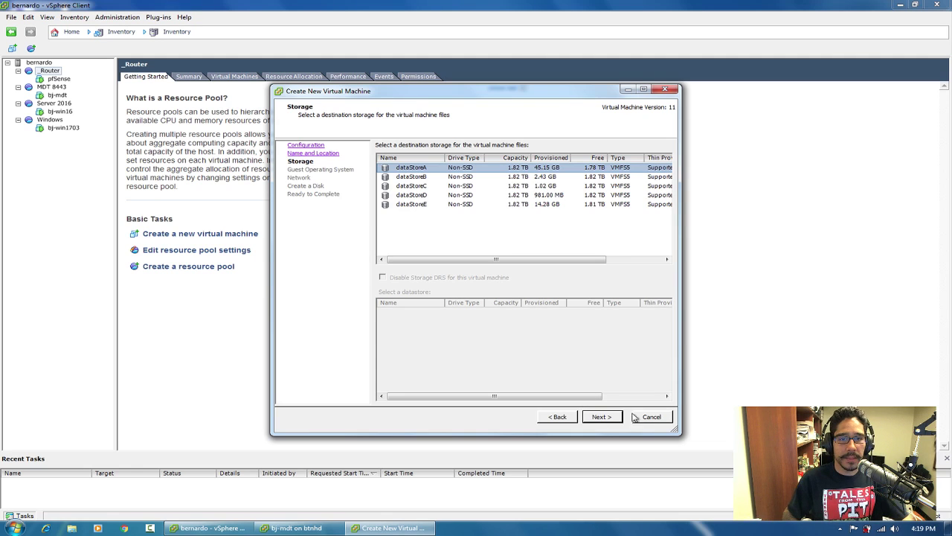
click(425, 179)
click(585, 416)
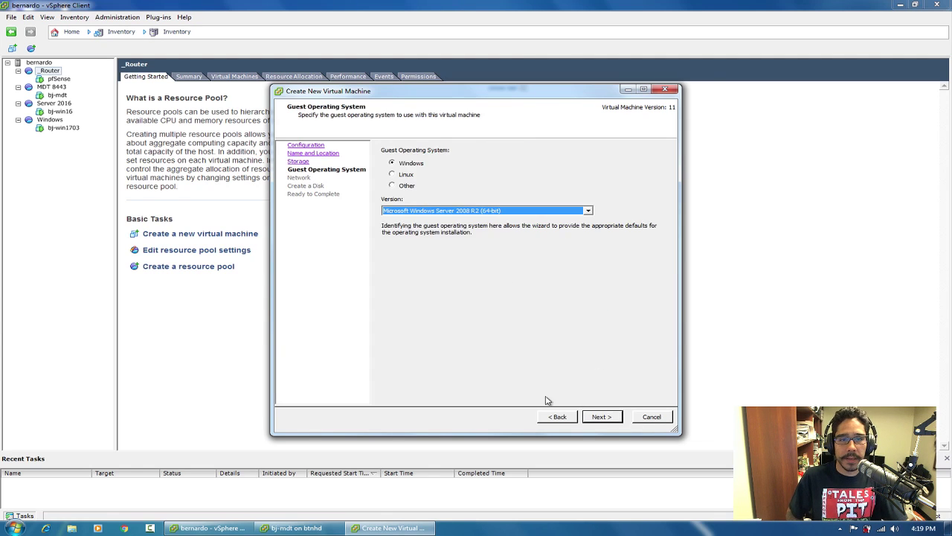
Set guest OS Windows 10 (64-bit), NIC 1 on NAT Network and a 100 GB disk, then create the VM.
click(506, 212)
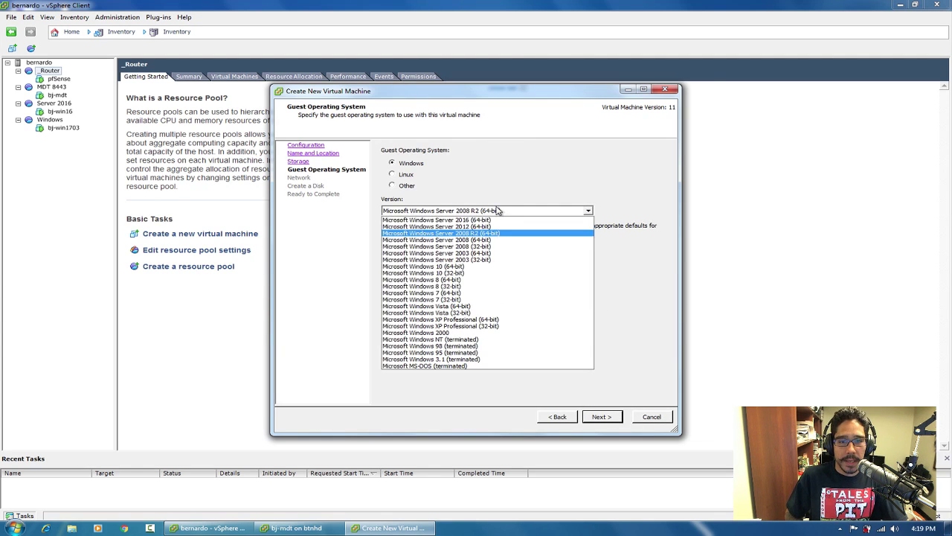
click(469, 266)
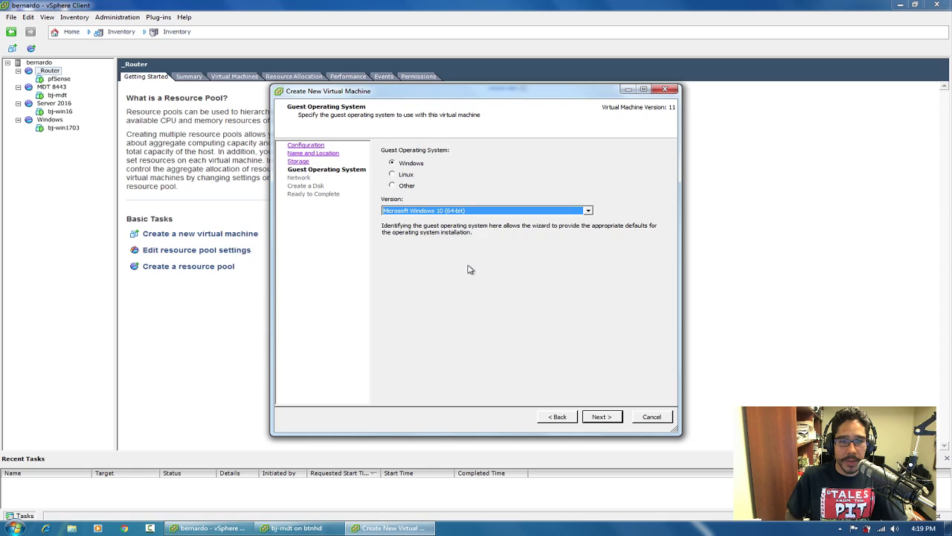
click(606, 416)
click(485, 200)
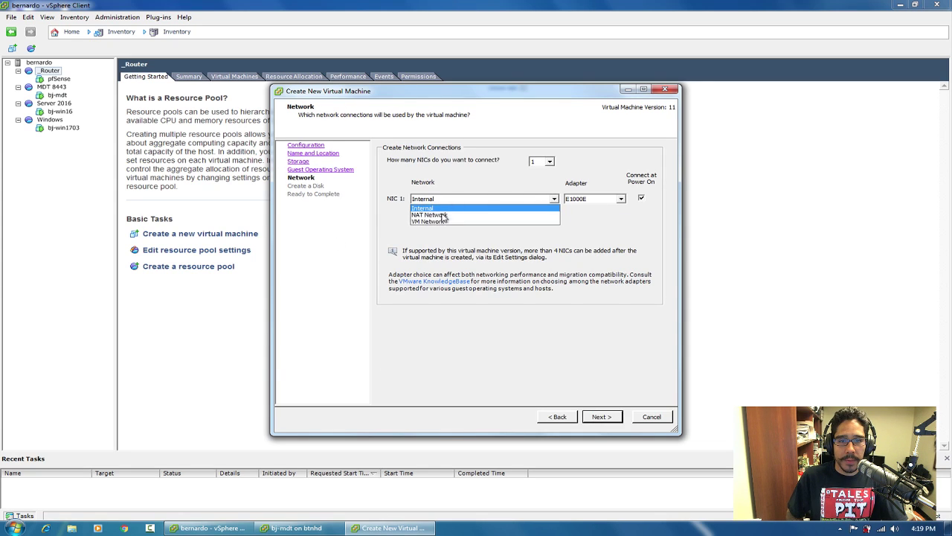
click(443, 215)
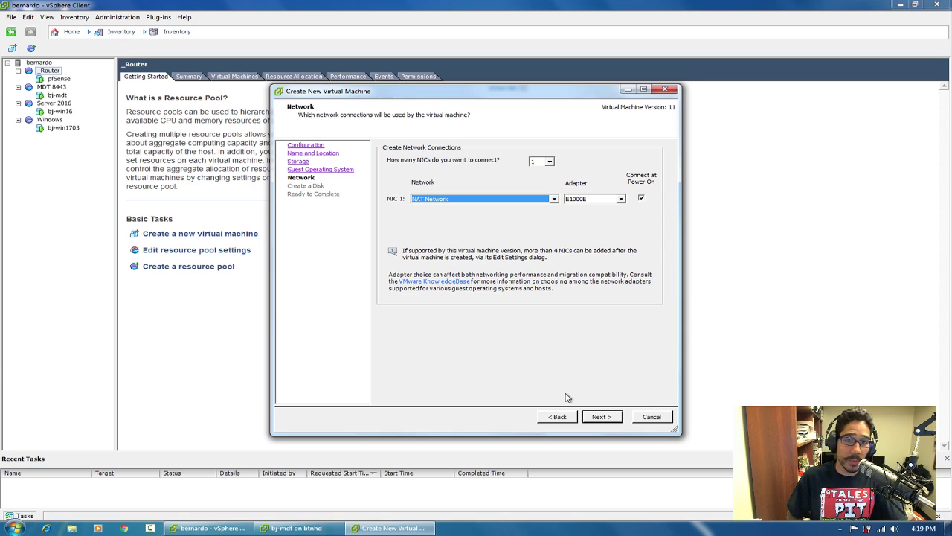
click(603, 416)
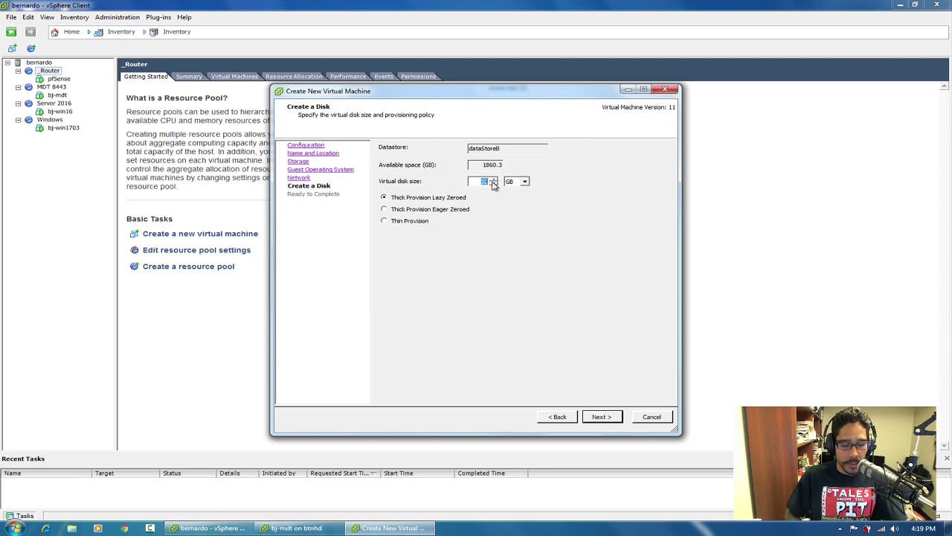
text(100)
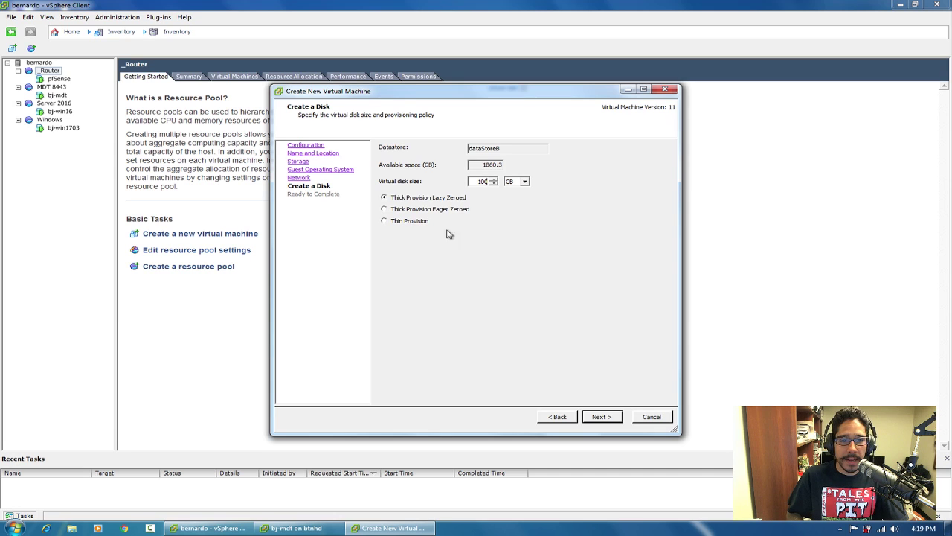
click(603, 416)
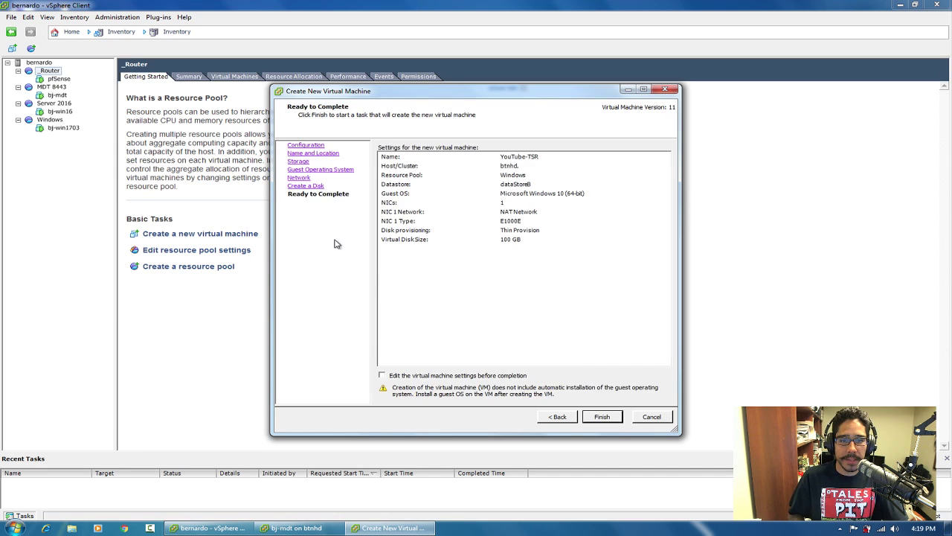
click(602, 417)
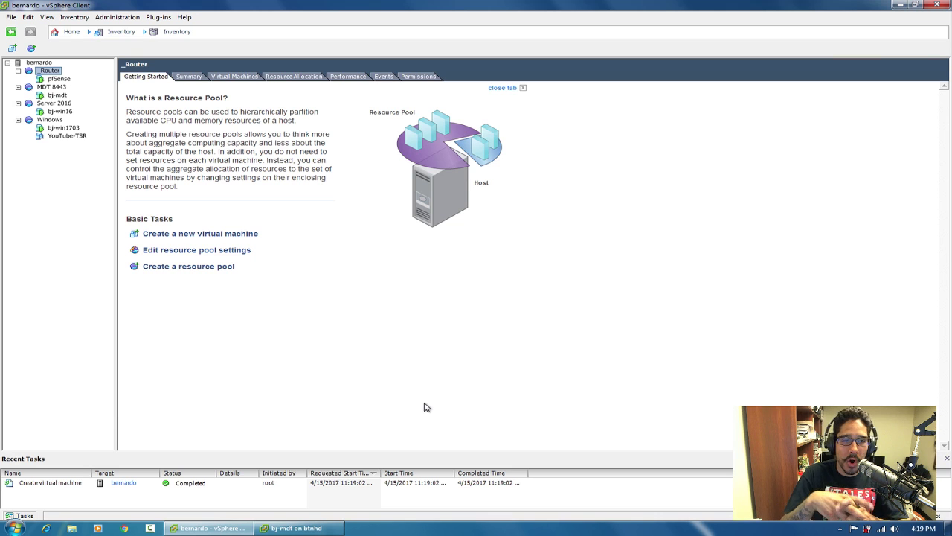
Open YouTube-TSR's console, power the VM on and click into the console.
click(66, 136)
right_click(67, 139)
click(111, 171)
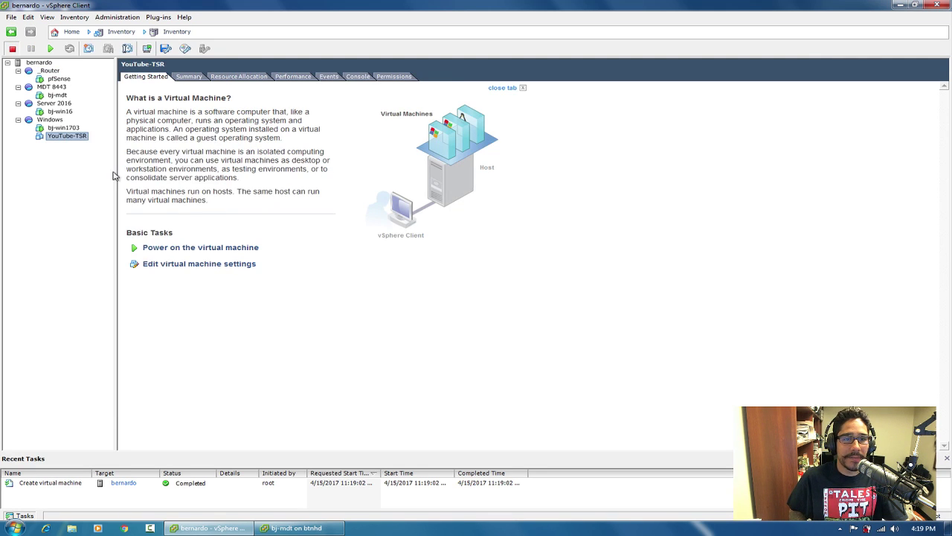
drag(222, 75, 308, 83)
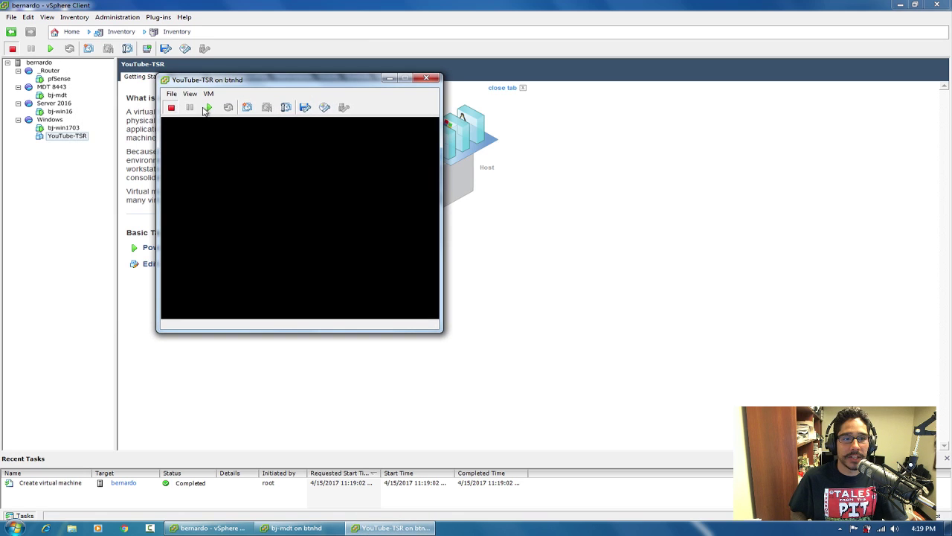
click(210, 109)
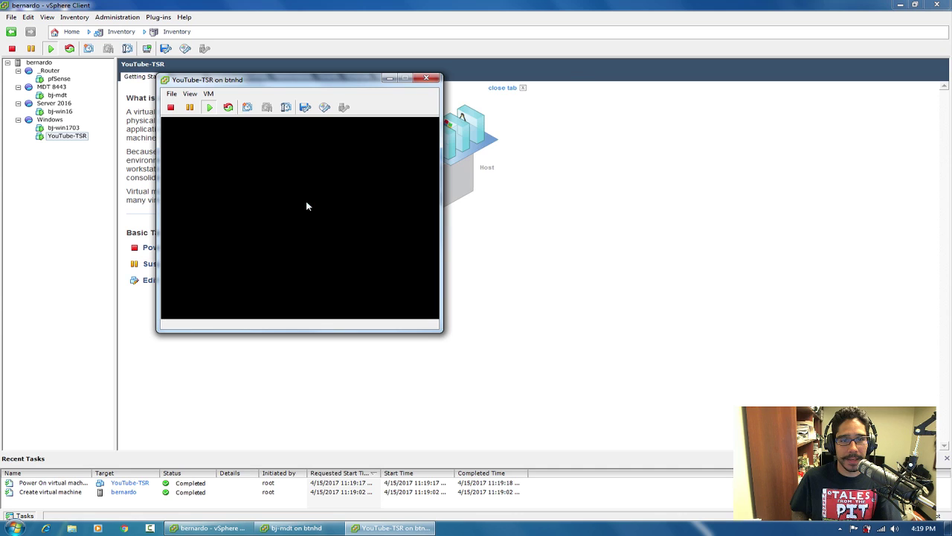
click(310, 204)
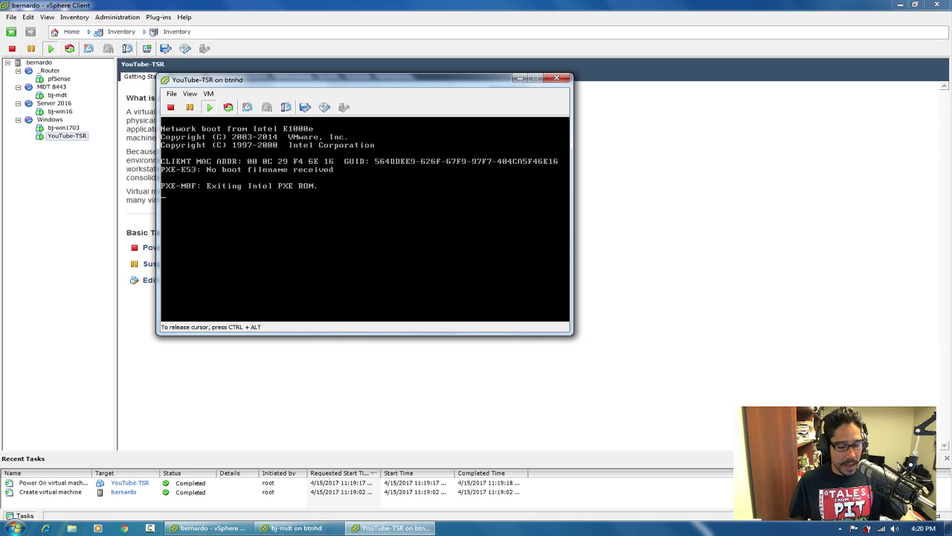
Keep YouTube-TSR's network adapter on NAT Network, close its console and return to bj-mdt.
key(ctrl+alt)
click(209, 94)
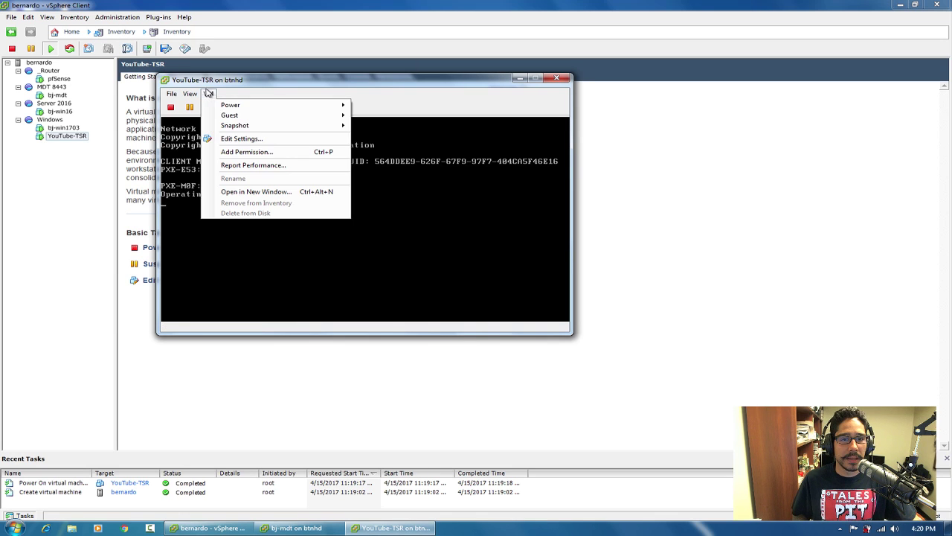
click(247, 143)
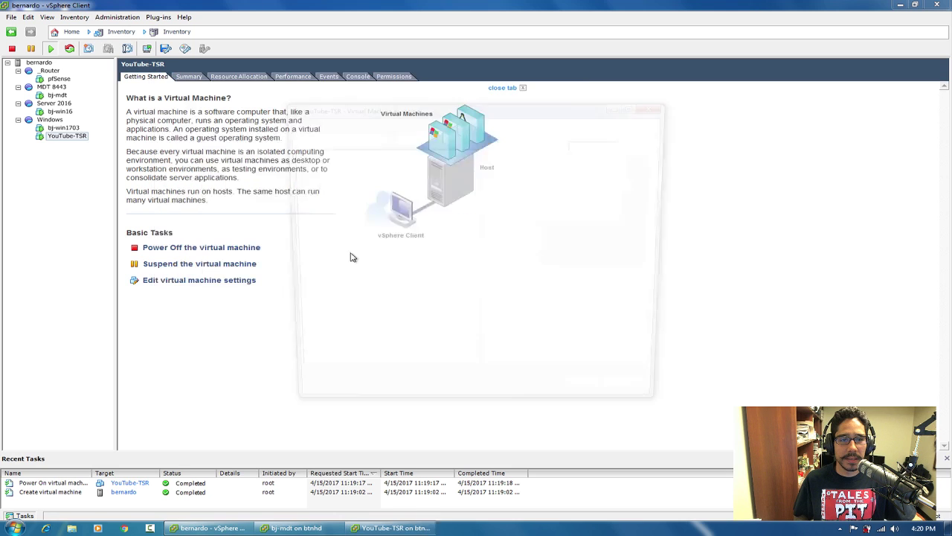
click(341, 235)
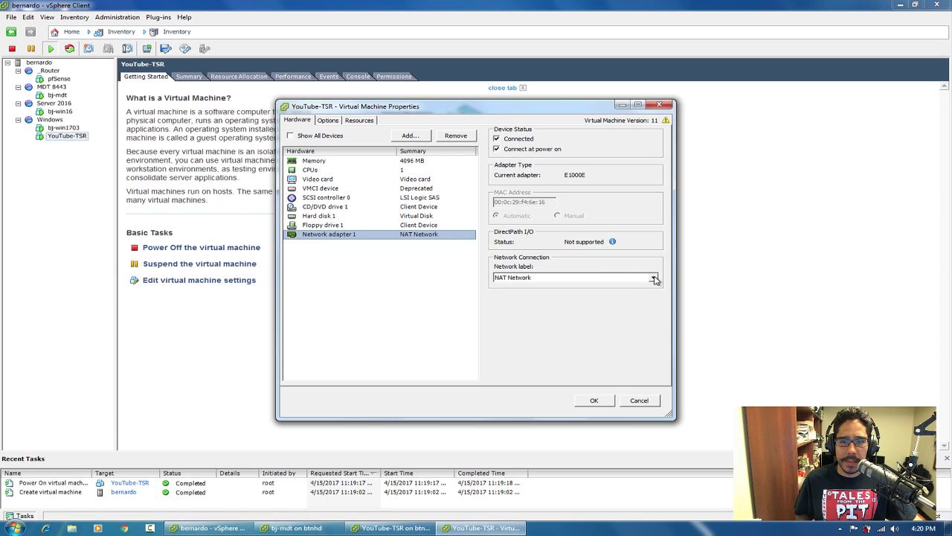
click(654, 279)
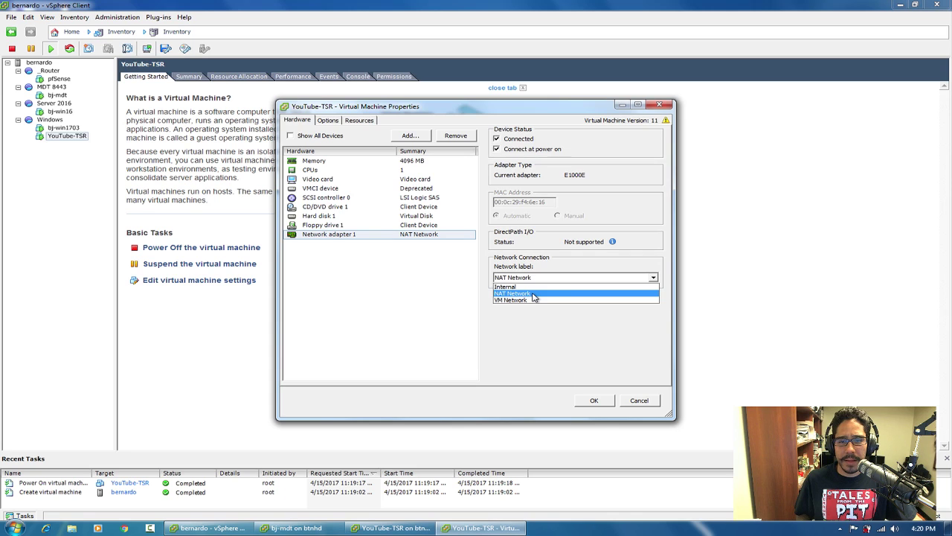
click(533, 295)
click(594, 402)
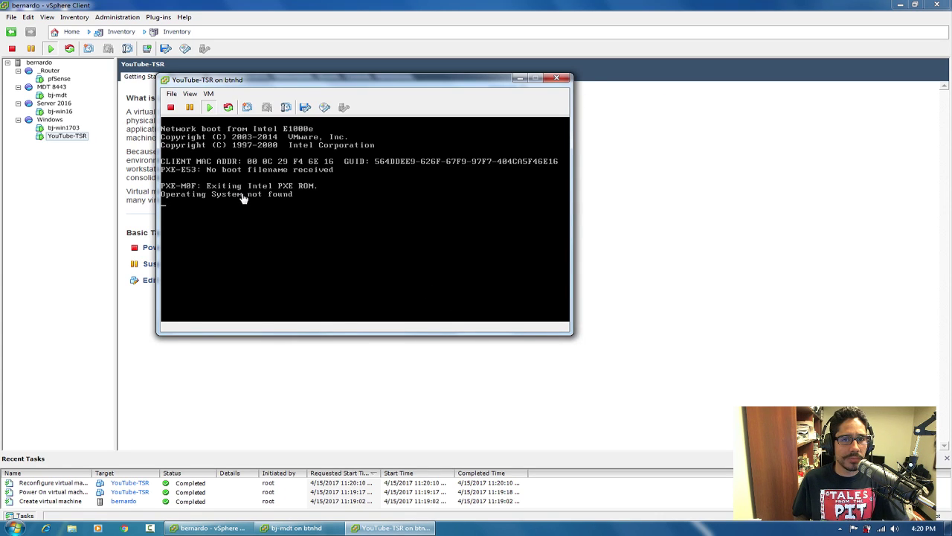
click(557, 78)
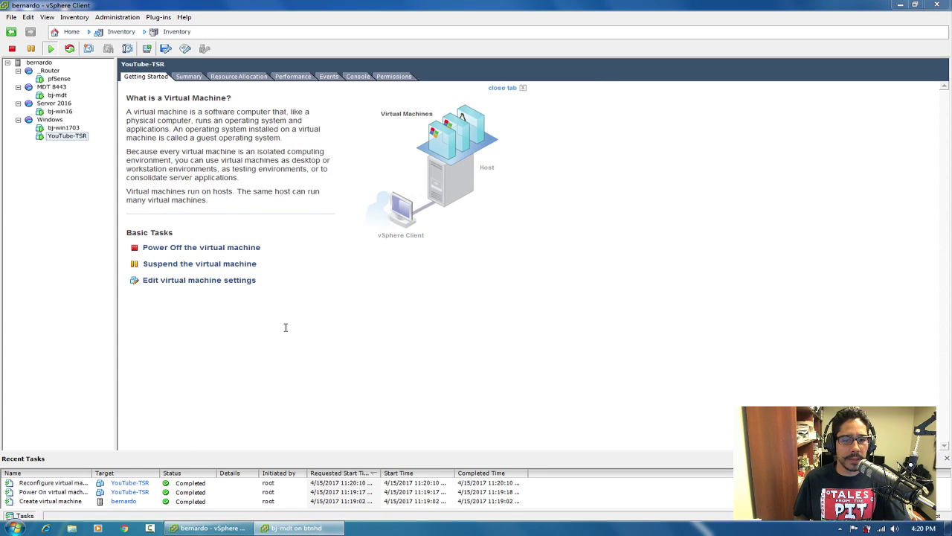
click(297, 528)
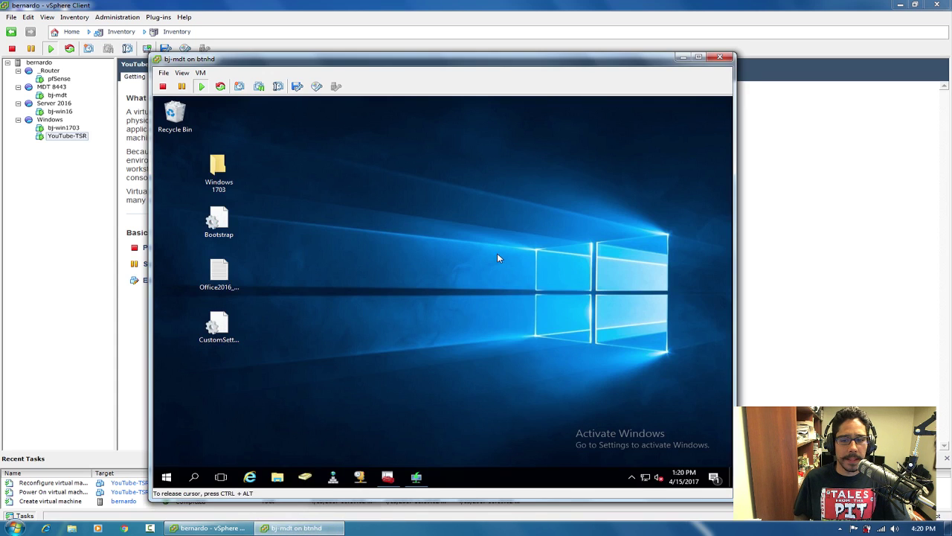
Check bj-mdt's network adapter settings and confirm with OK.
click(201, 72)
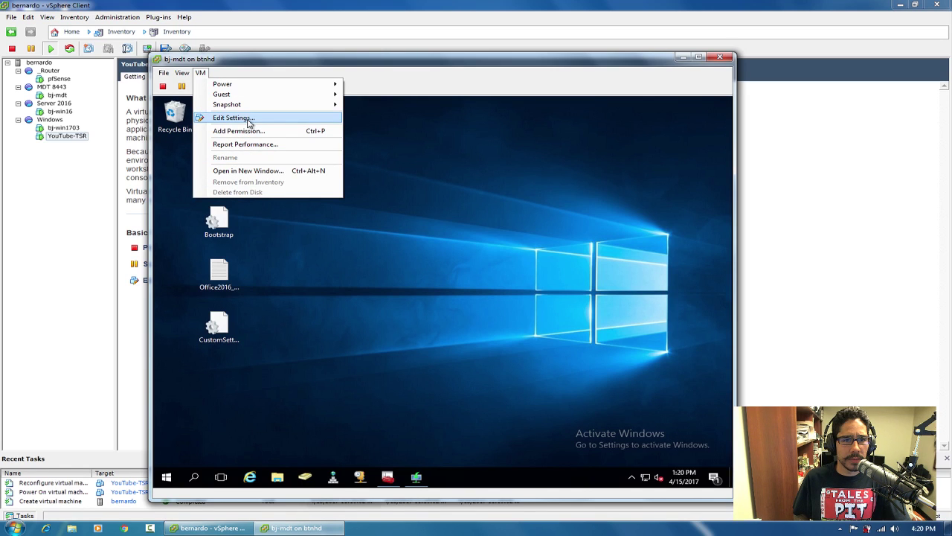
click(247, 119)
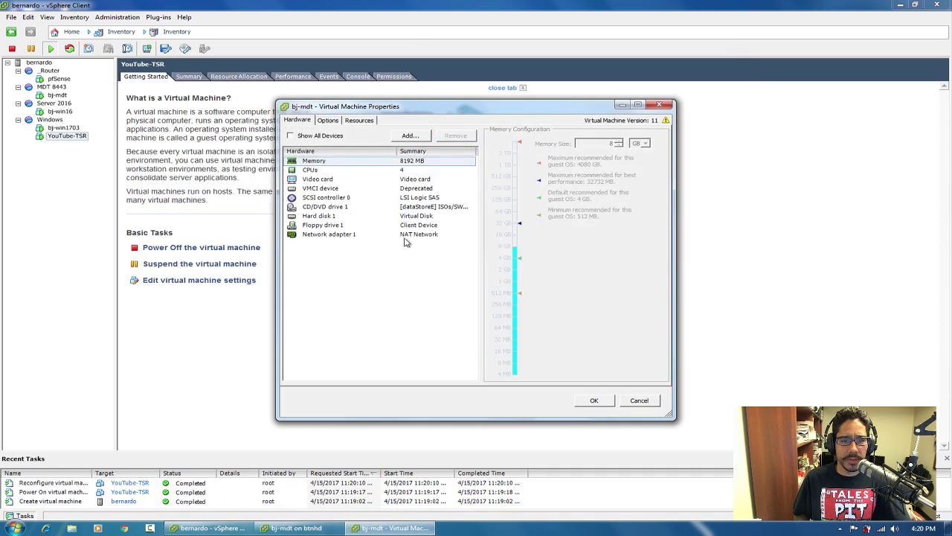
click(346, 236)
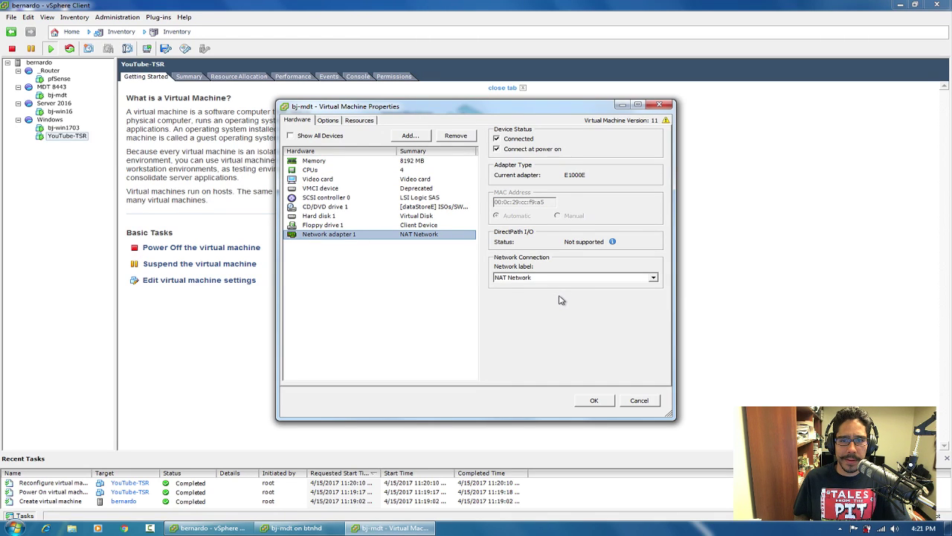
click(594, 401)
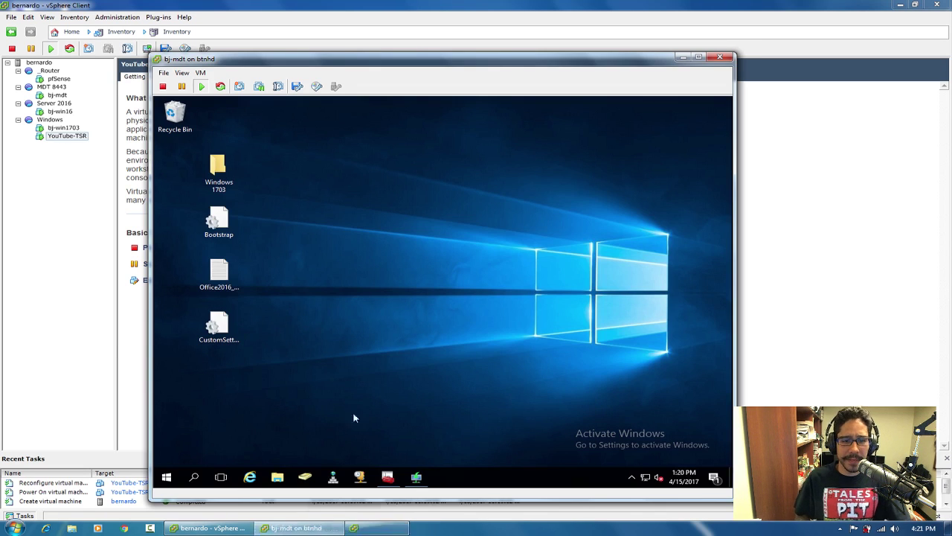
Reopen YouTube-TSR's console, check its network adapter settings and confirm with OK.
click(70, 137)
right_click(70, 138)
click(111, 175)
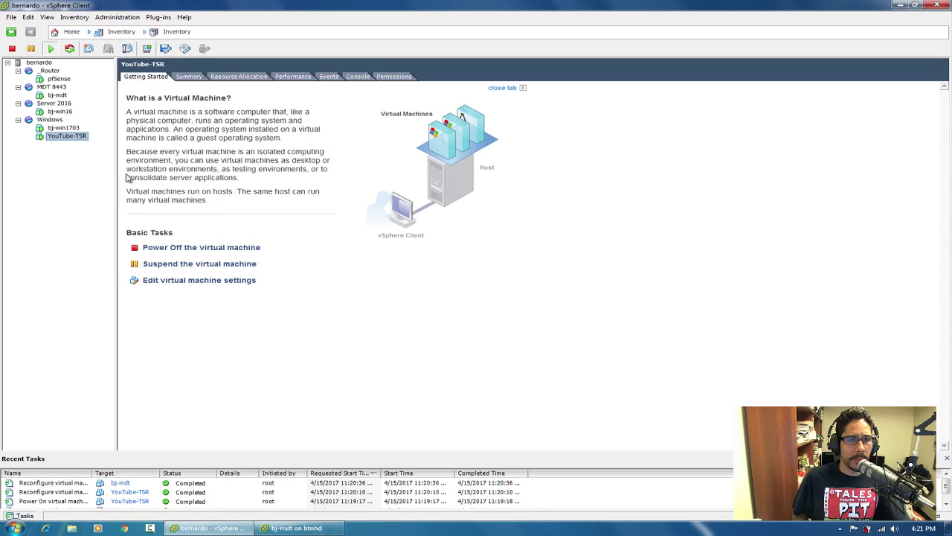
drag(211, 22, 339, 61)
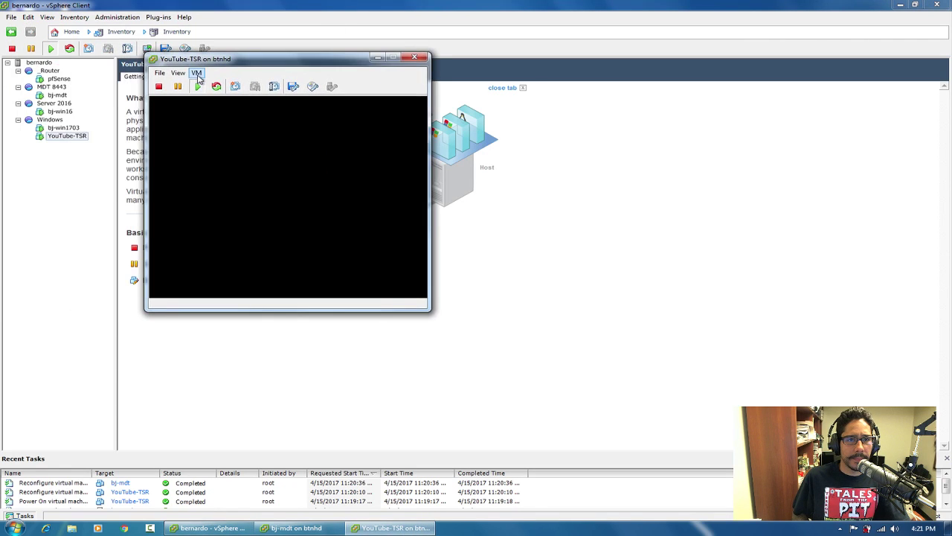
click(197, 73)
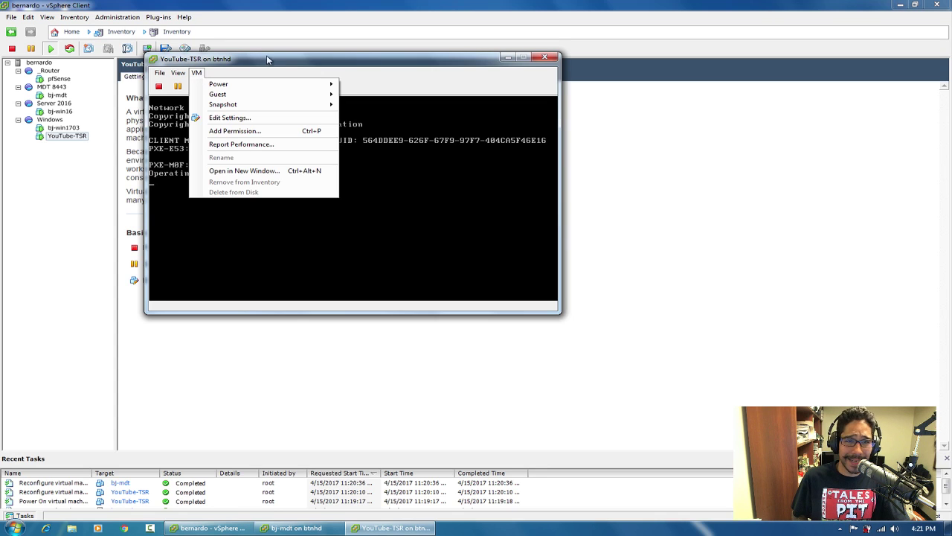
click(269, 59)
click(198, 74)
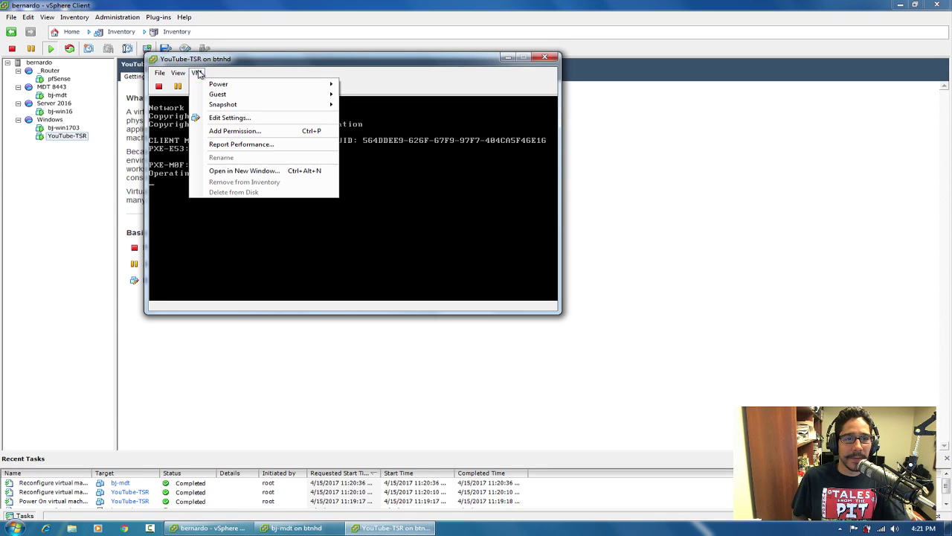
click(237, 117)
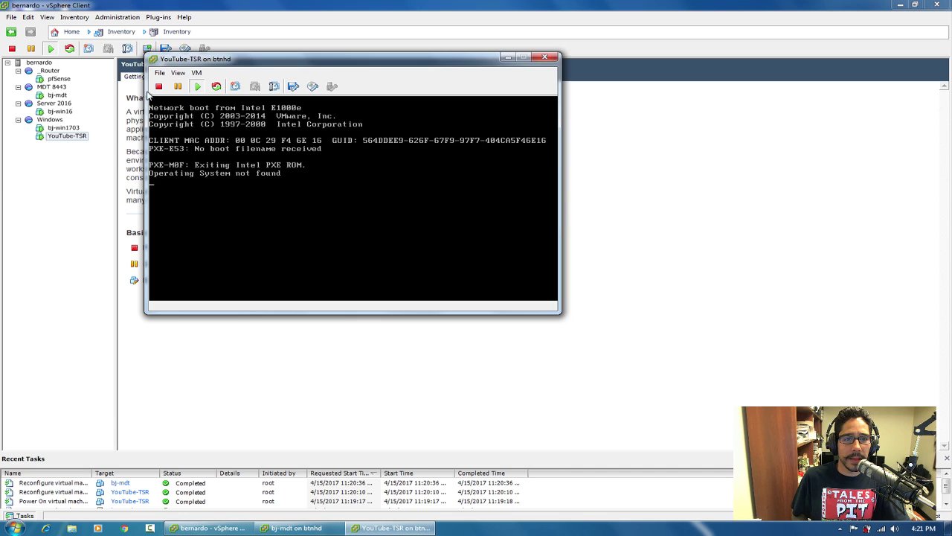
click(346, 236)
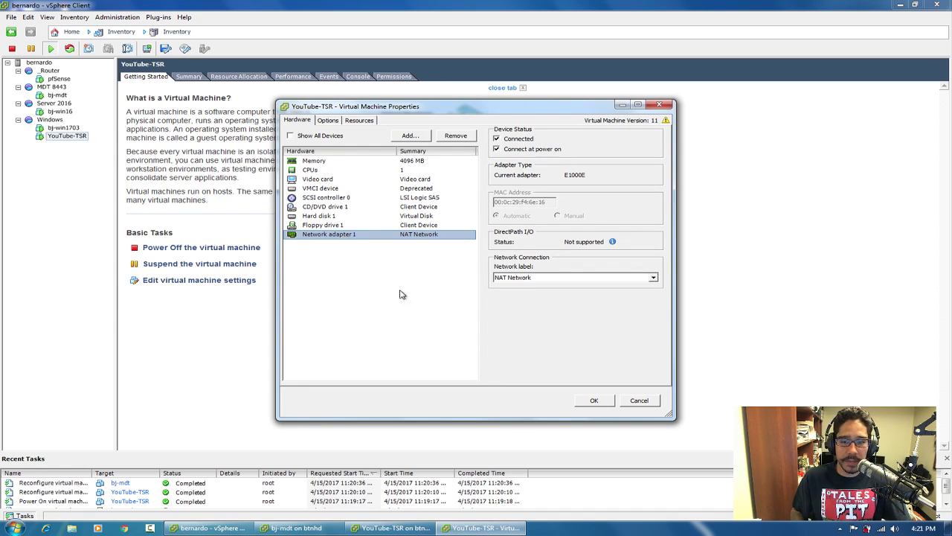
click(595, 400)
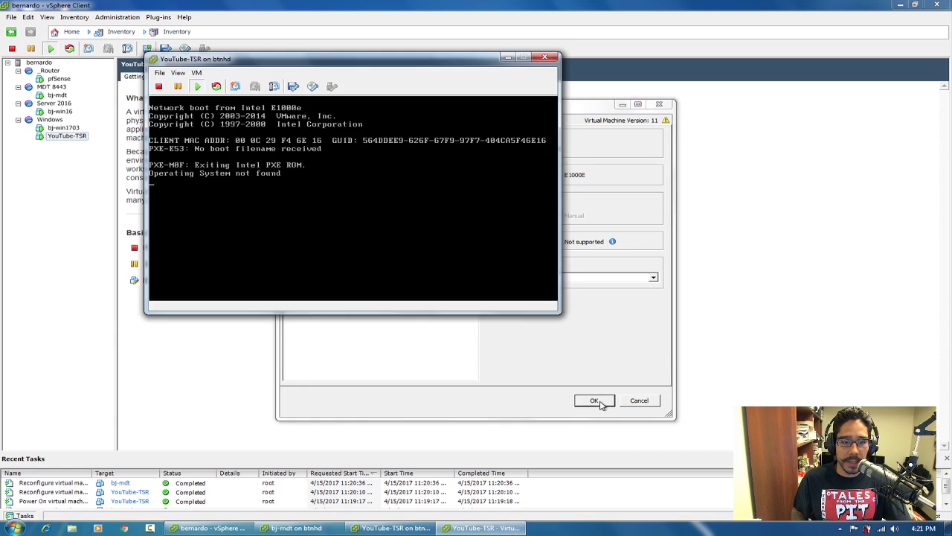
On bj-mdt, search 'window fi' and briefly open then close the advanced firewall console.
click(342, 531)
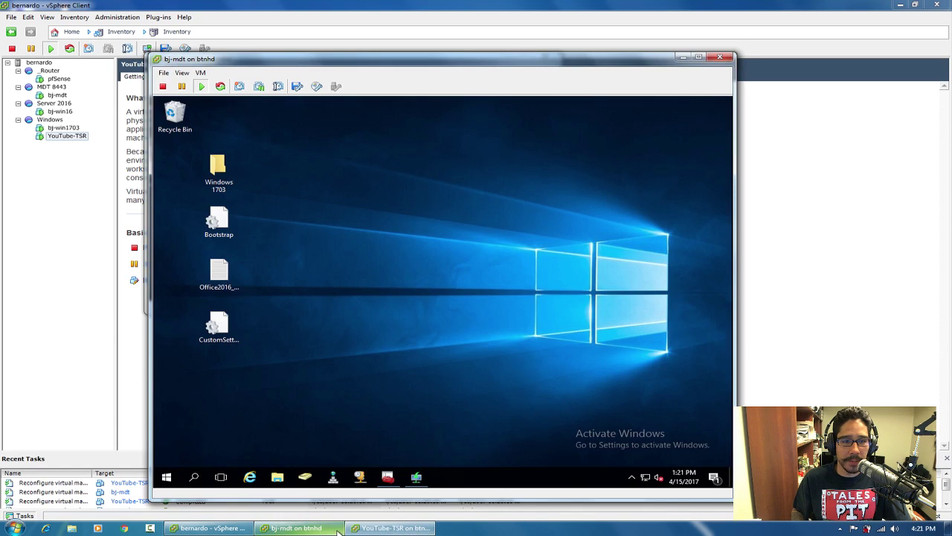
click(417, 476)
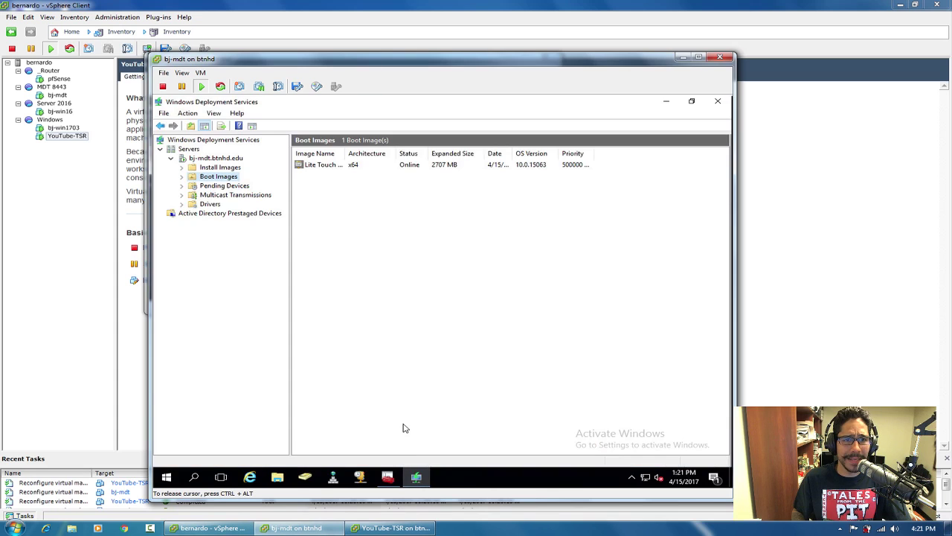
click(667, 103)
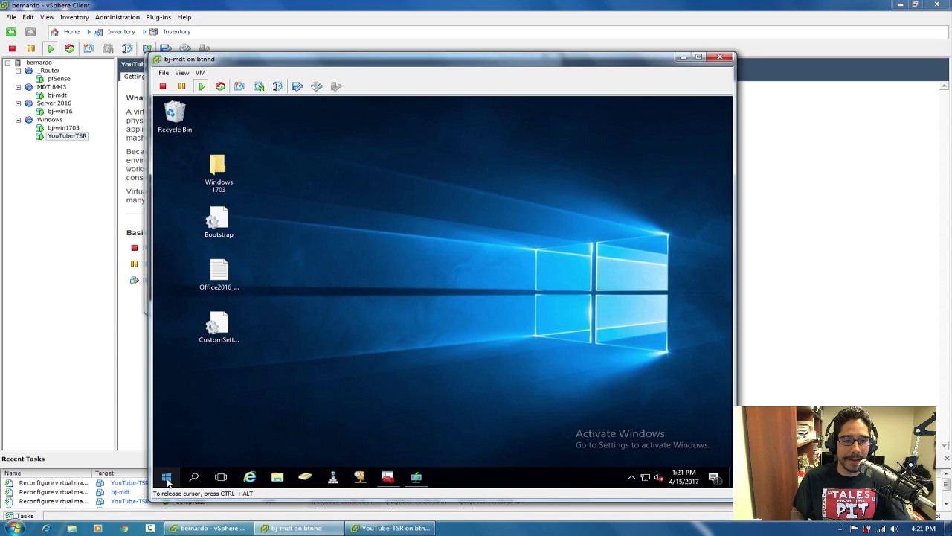
right_click(167, 478)
click(167, 479)
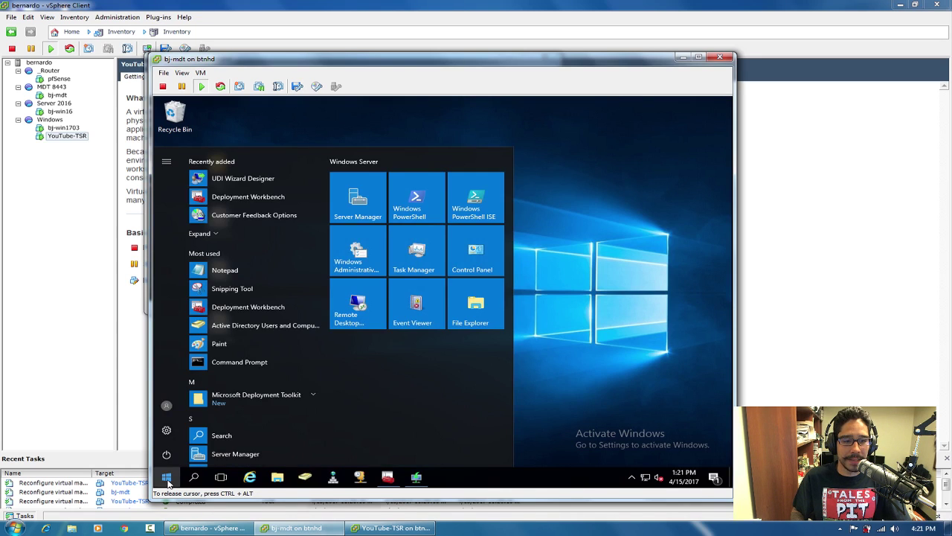
text(w)
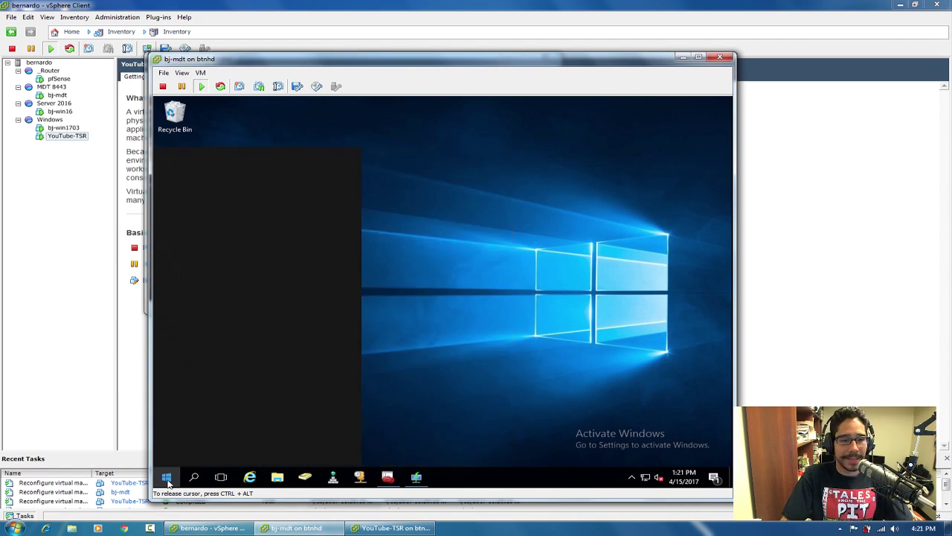
text(i)
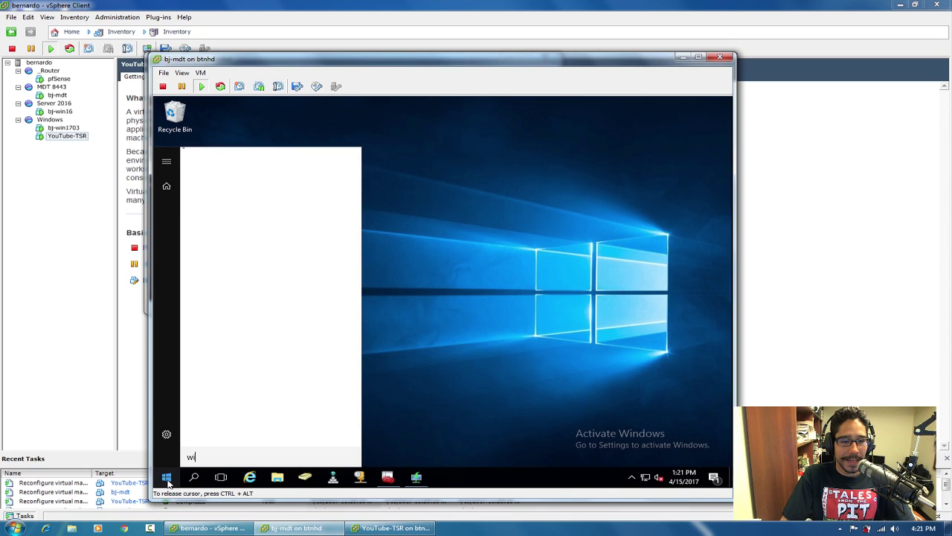
text(ndow )
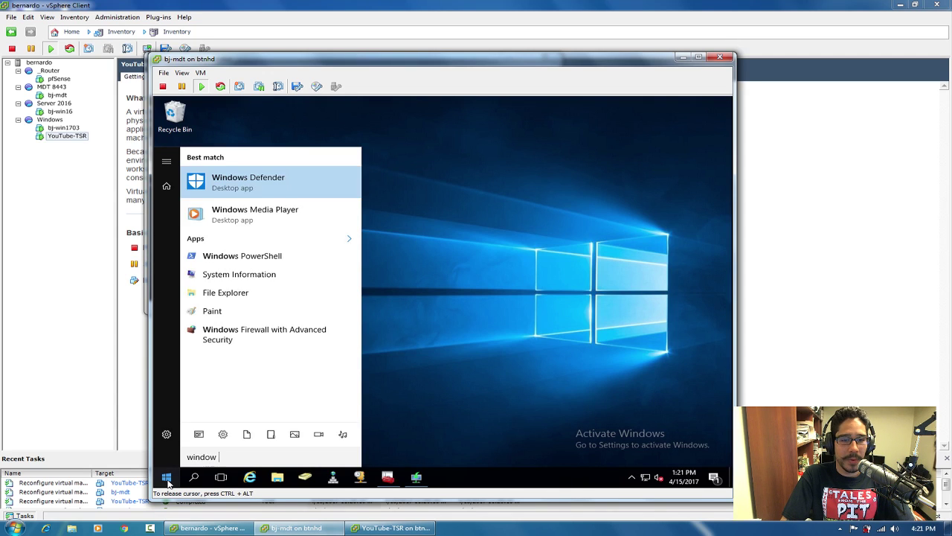
text(fi)
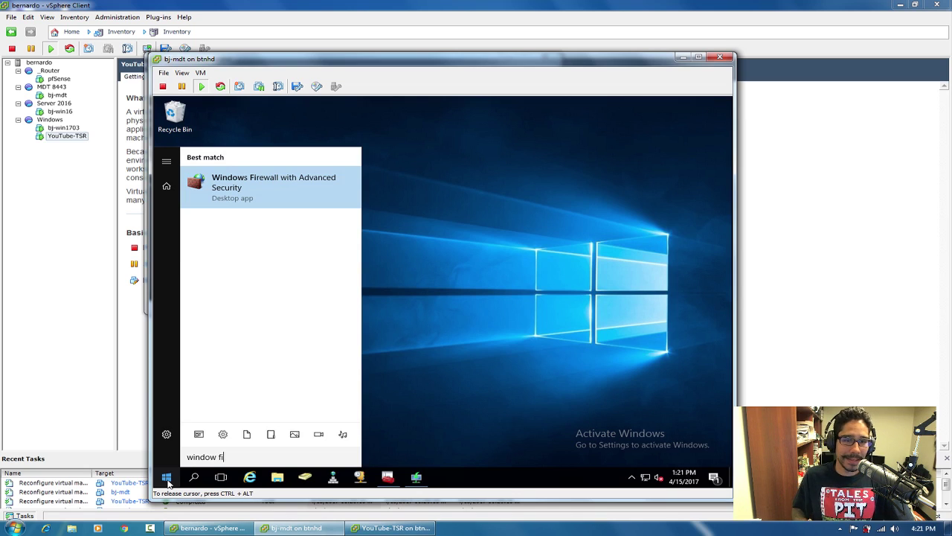
click(244, 188)
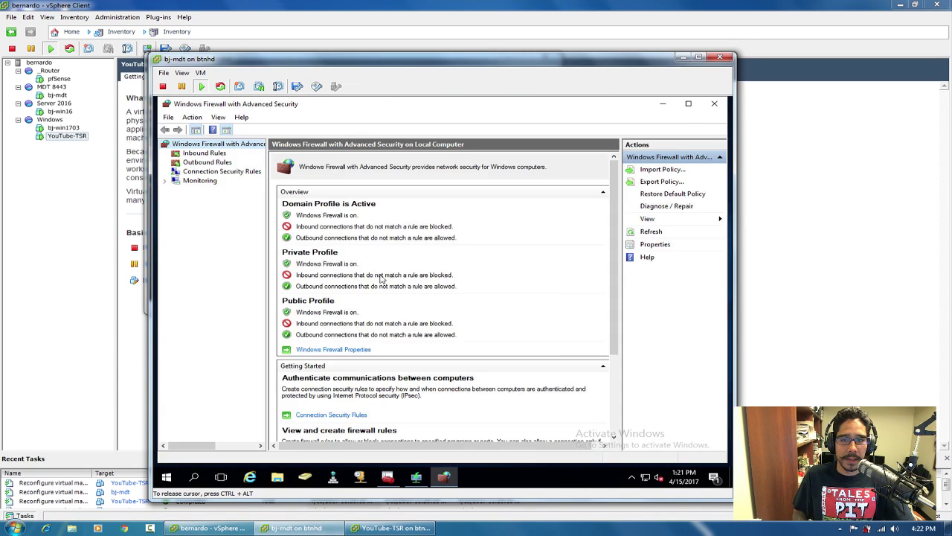
click(714, 104)
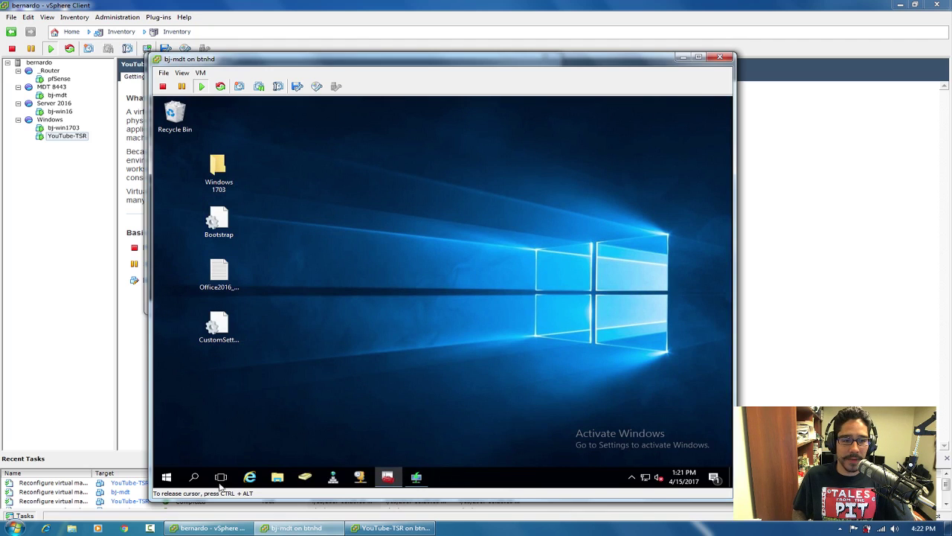
Turn off Windows Firewall for domain, private and public networks via Control Panel.
right_click(166, 477)
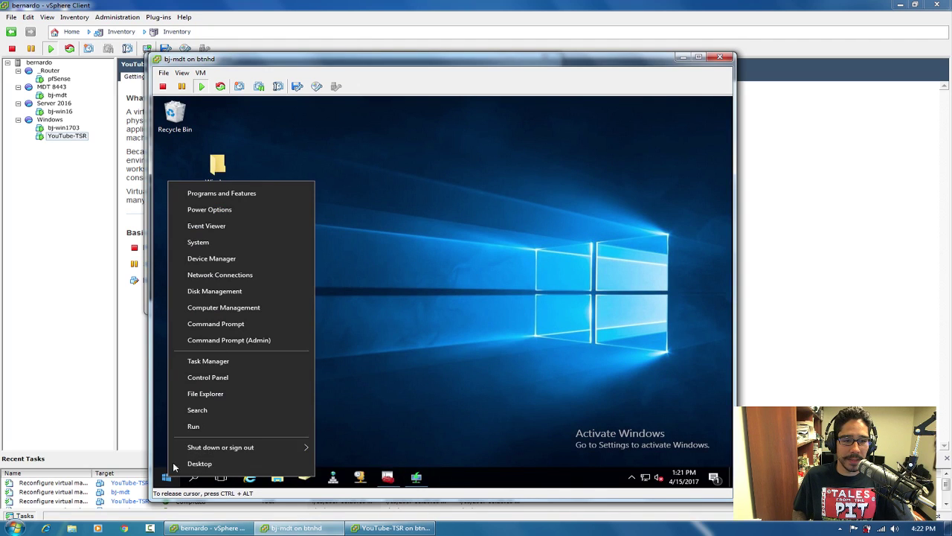
click(221, 378)
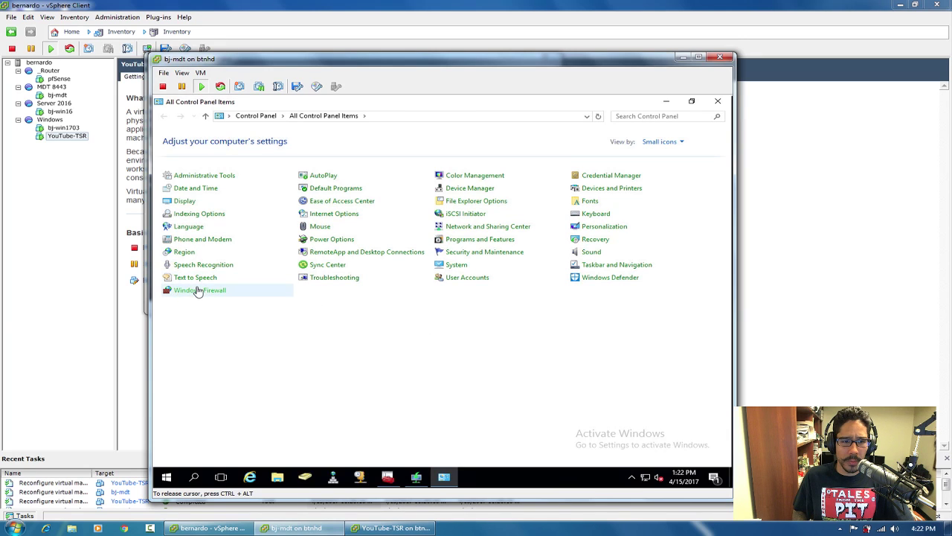
click(200, 290)
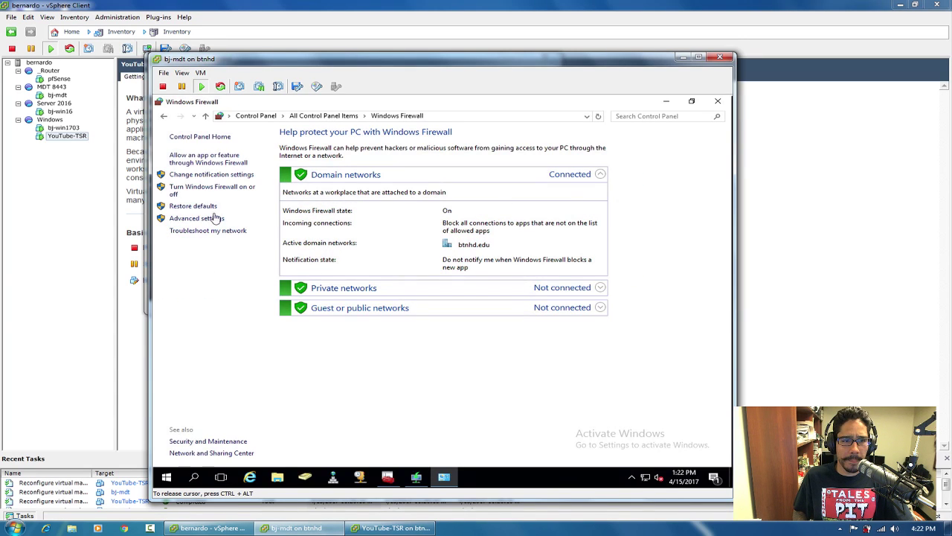
click(214, 190)
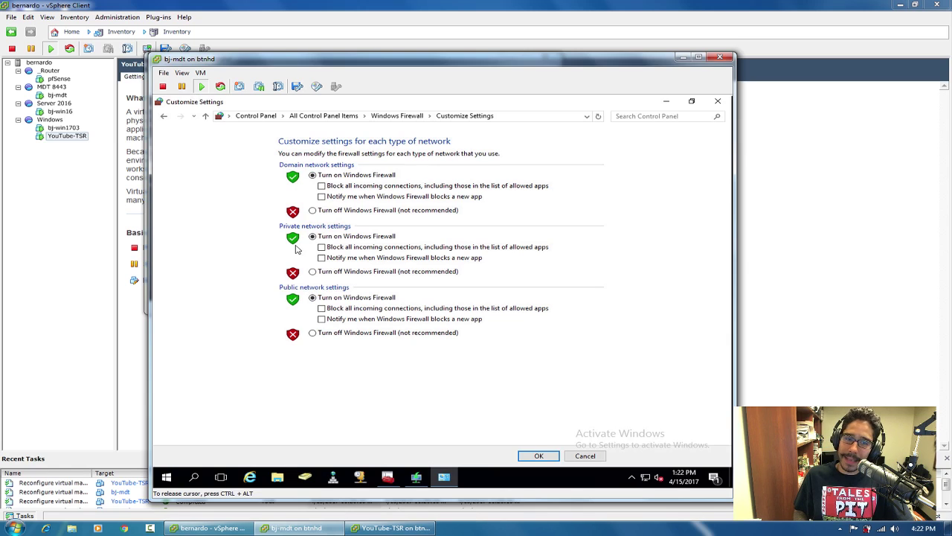
click(326, 211)
click(324, 270)
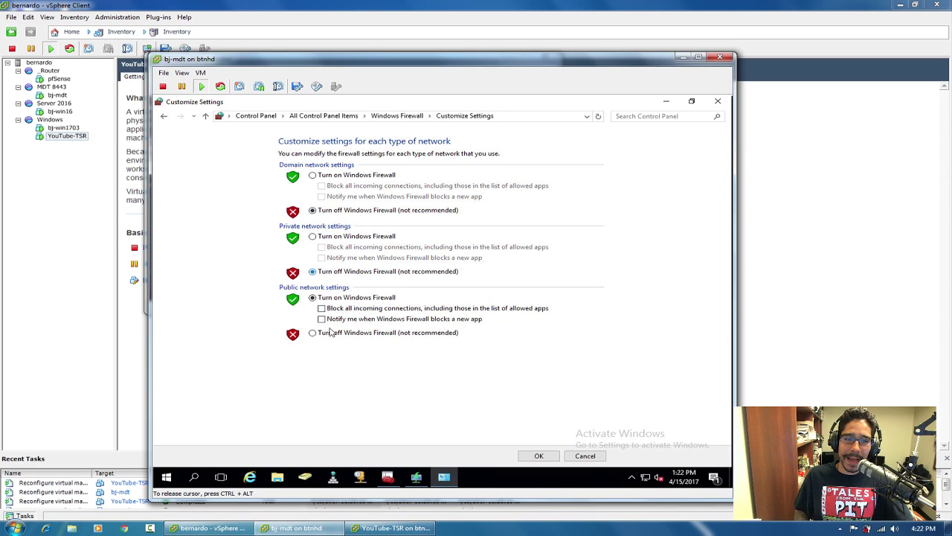
click(332, 336)
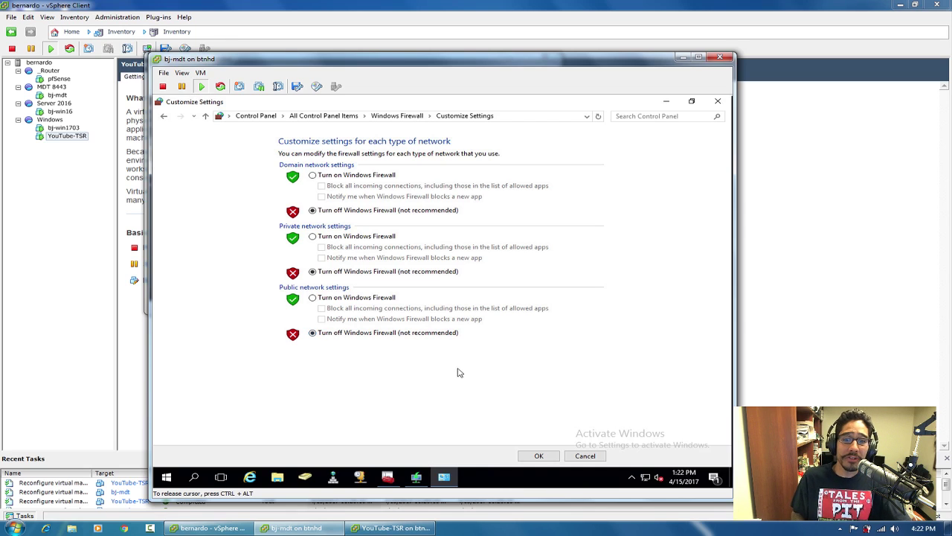
click(538, 456)
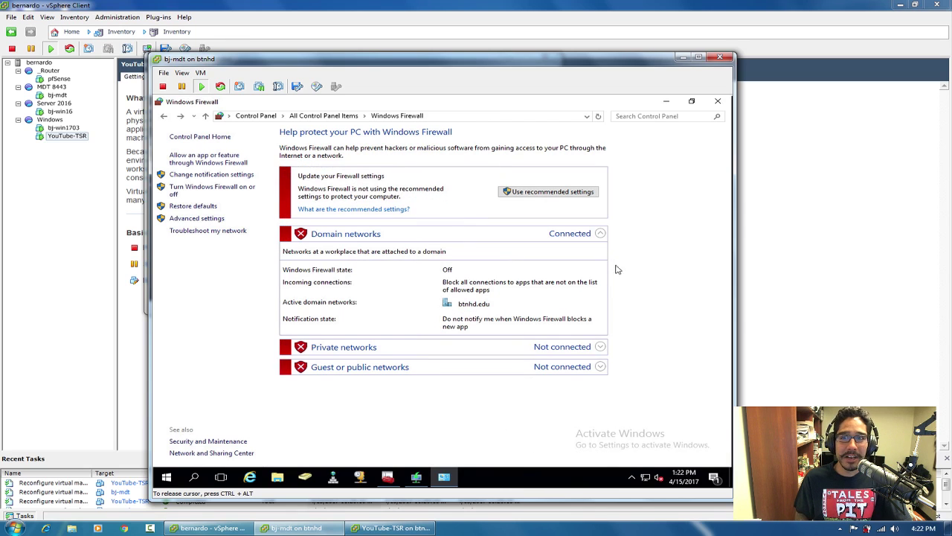
click(719, 101)
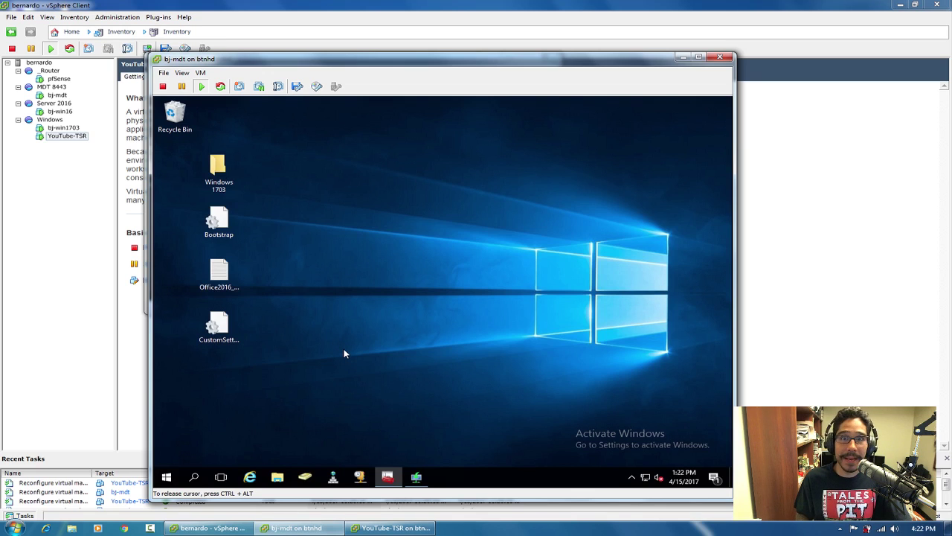
click(391, 528)
Reset the YouTube-TSR virtual machine and confirm the reset.
click(355, 237)
key(ctrl+alt)
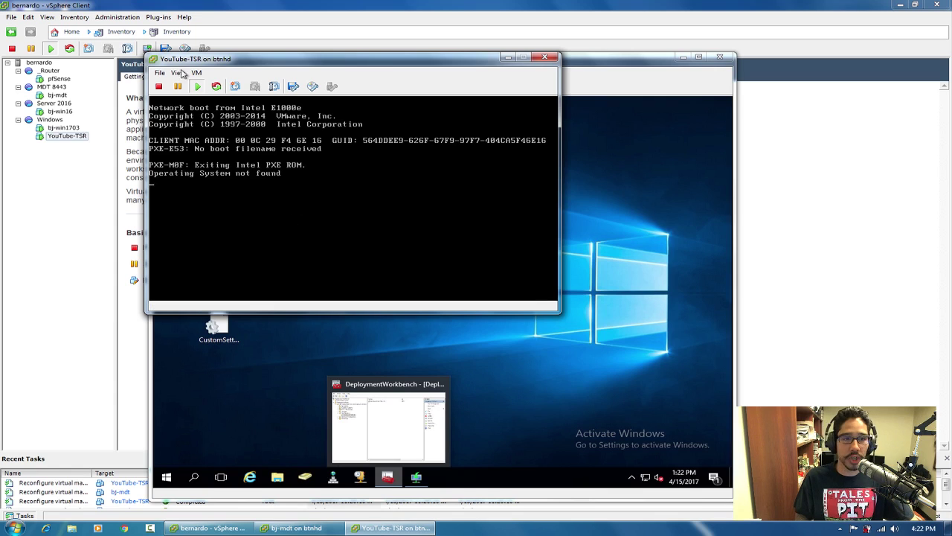
click(195, 72)
mouse_move(240, 96)
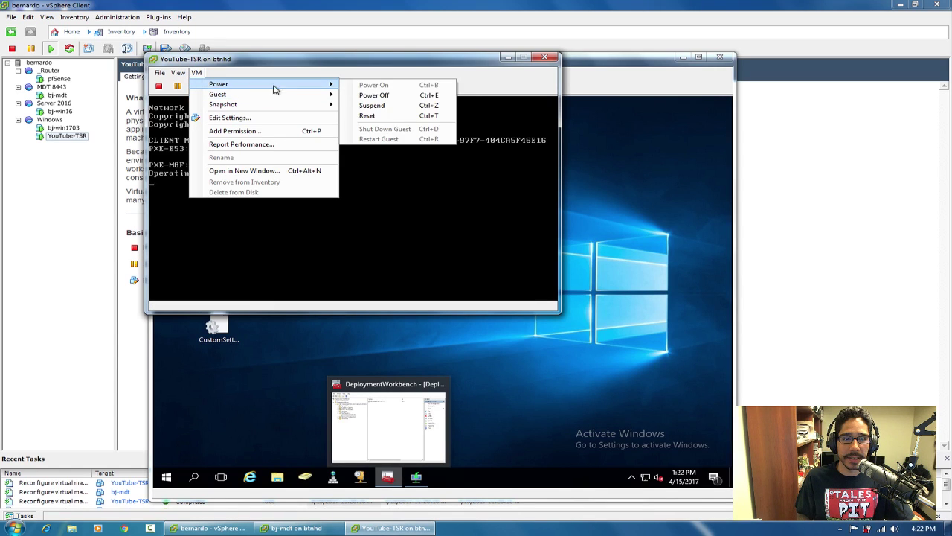
click(398, 117)
click(470, 299)
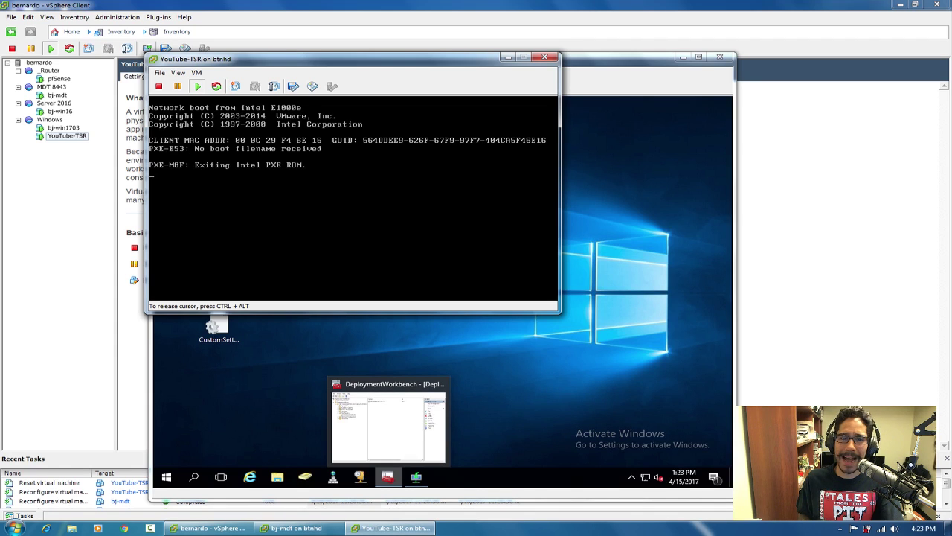
Power off the YouTube-TSR virtual machine and confirm.
key(ctrl+alt)
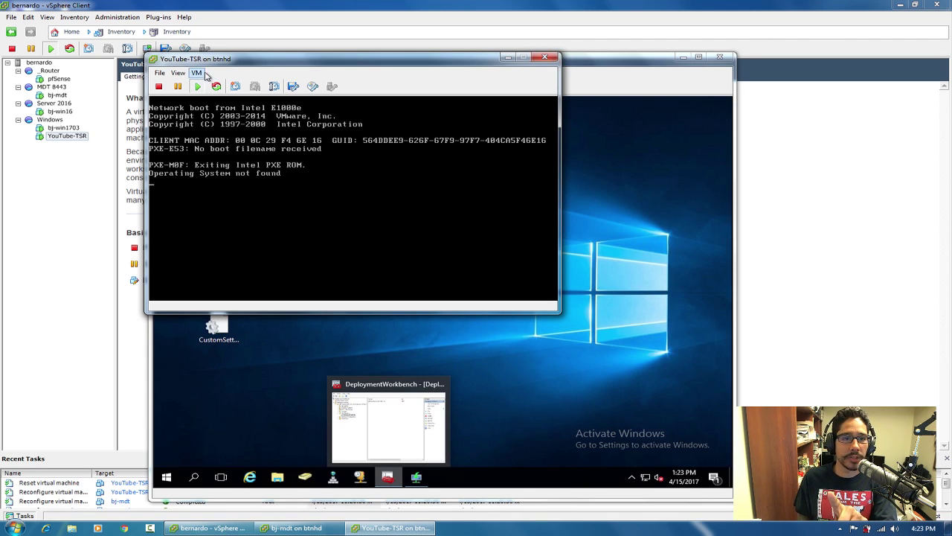
click(196, 72)
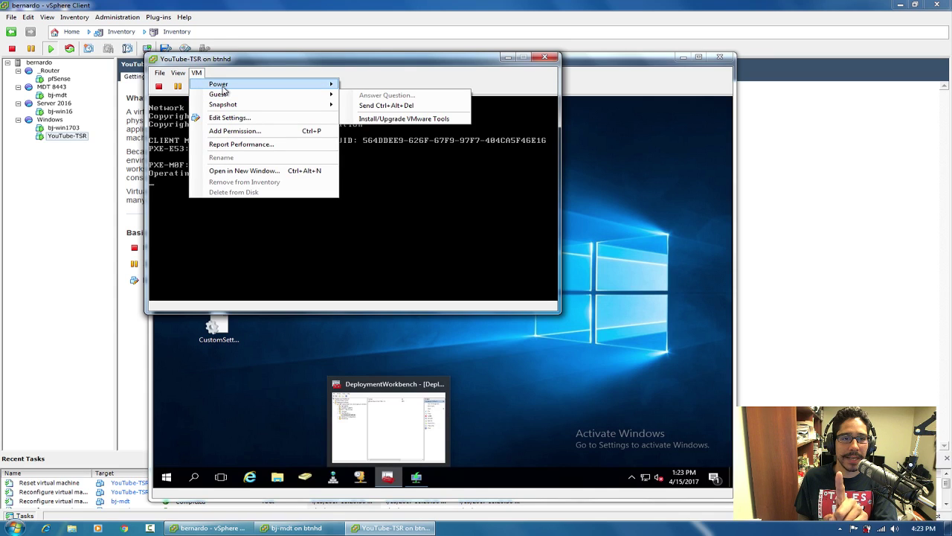
mouse_move(223, 90)
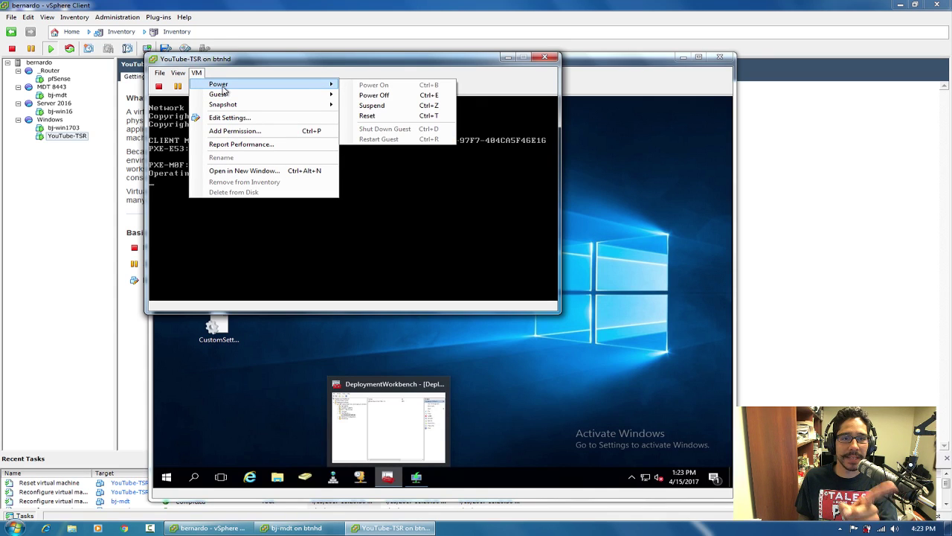
click(415, 97)
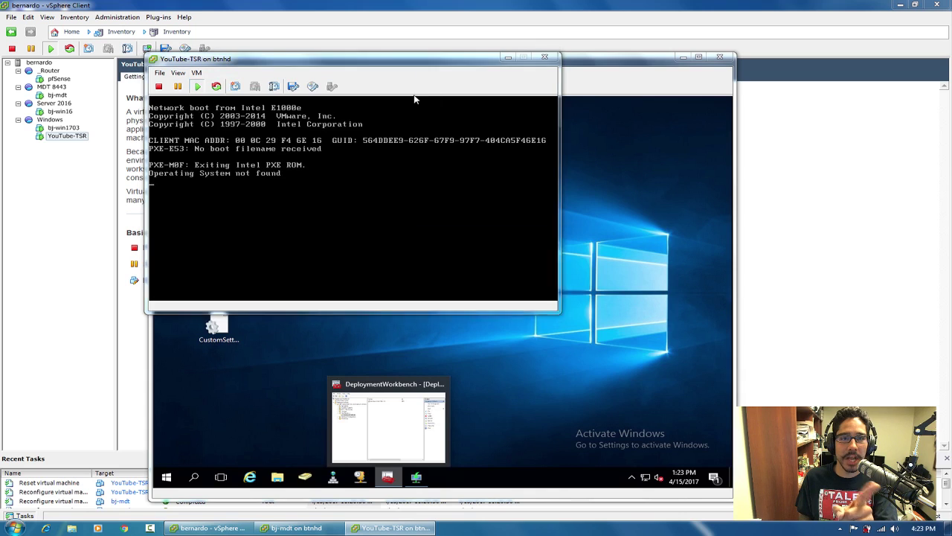
click(522, 304)
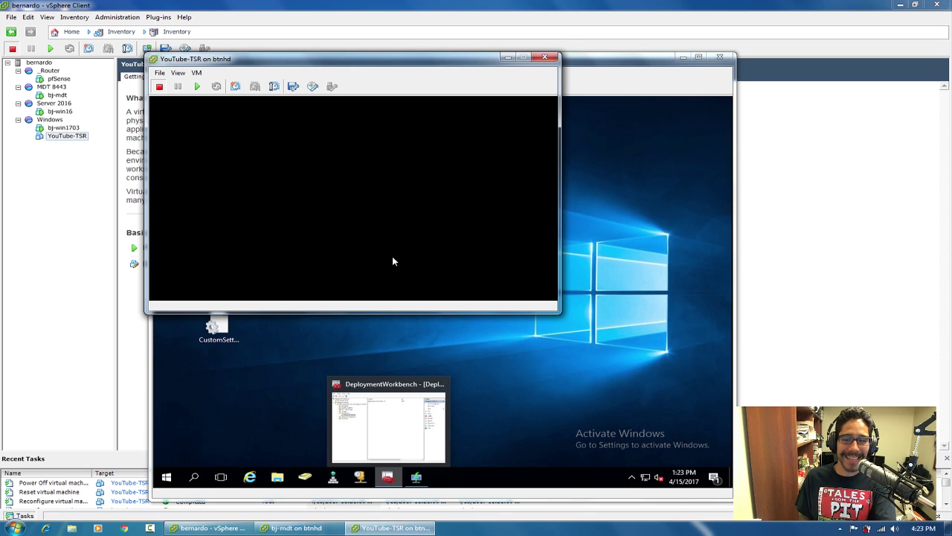
On bj-mdt, check the Windows Firewall page in Control Panel shows it off, then close it.
click(601, 353)
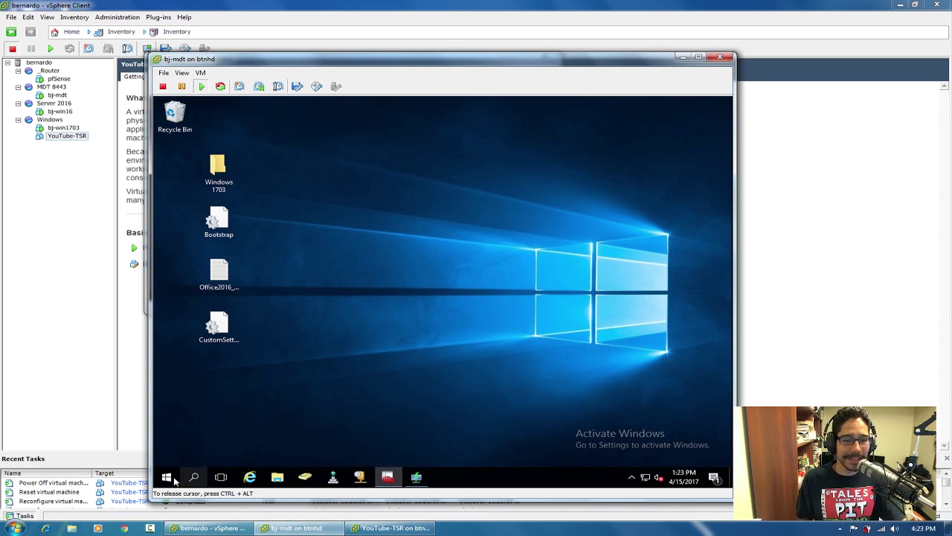
right_click(167, 479)
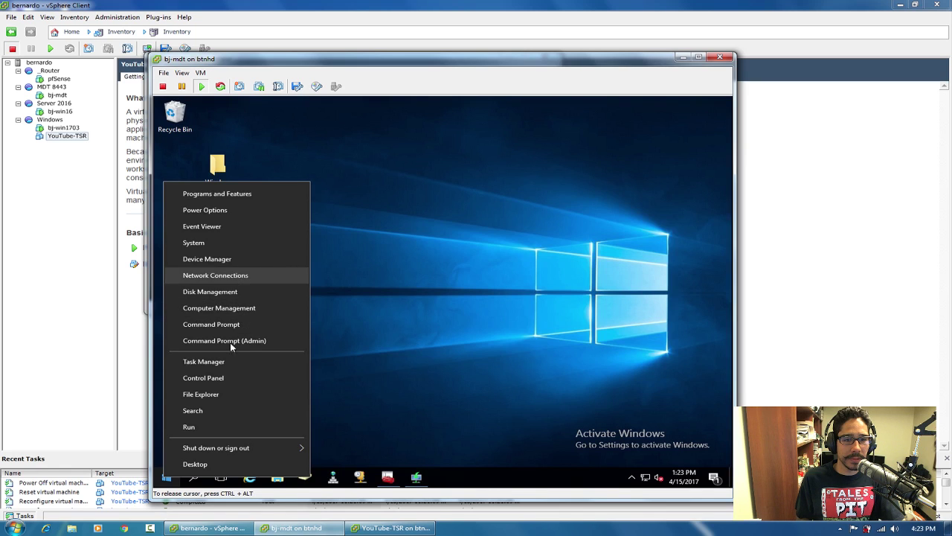
click(218, 378)
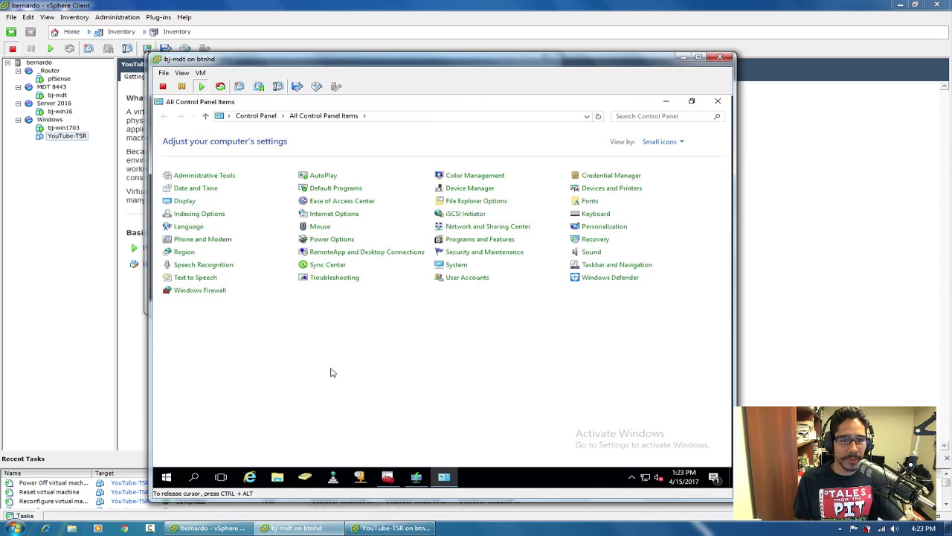
click(199, 291)
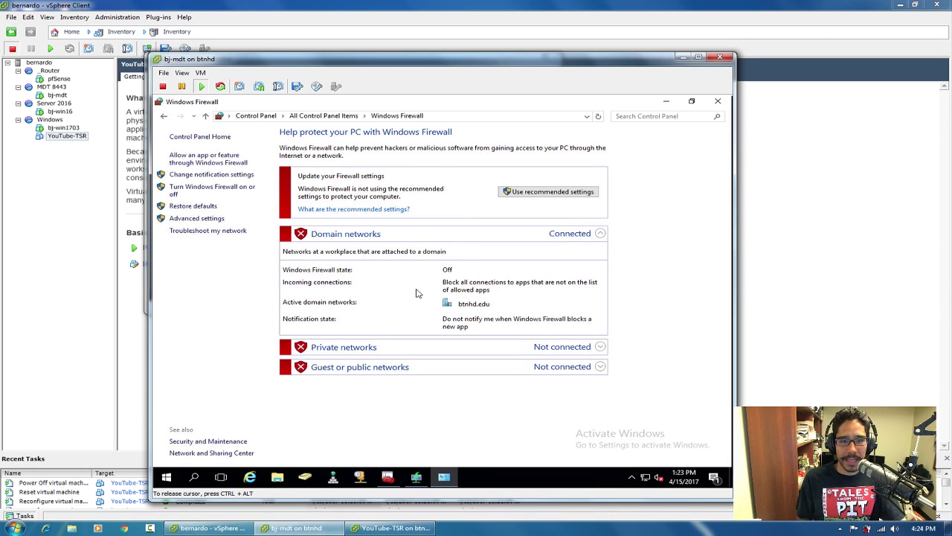
click(718, 101)
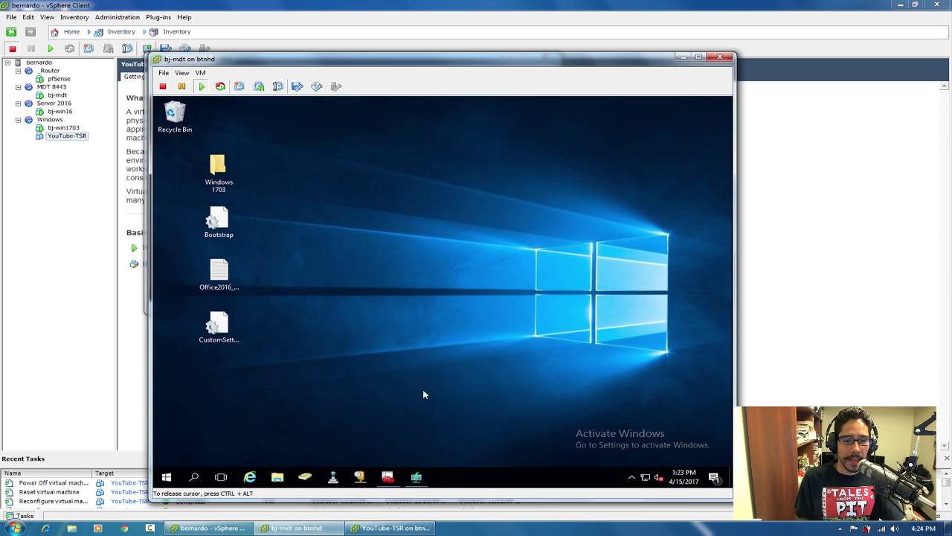
In Deployment Workbench, expand Advanced Configuration and start New Media from the Media node.
click(388, 477)
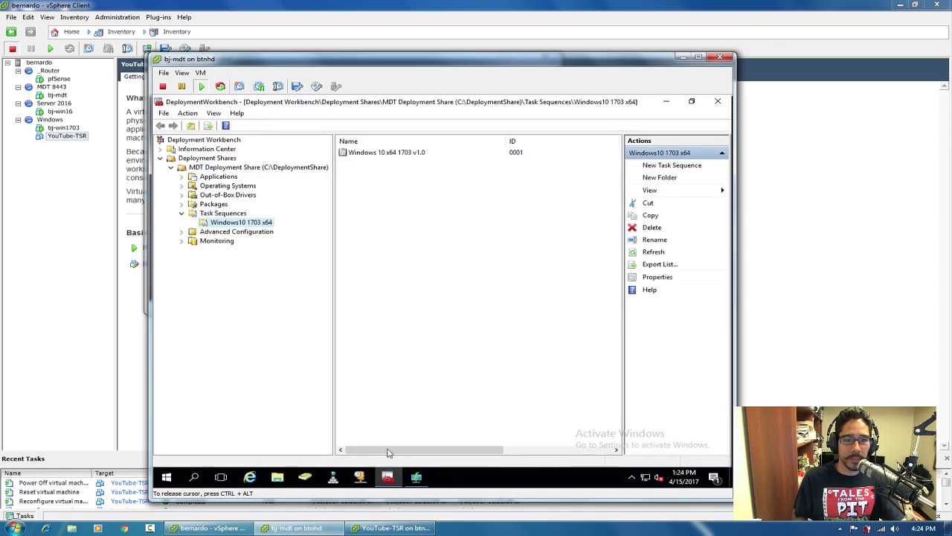
click(183, 232)
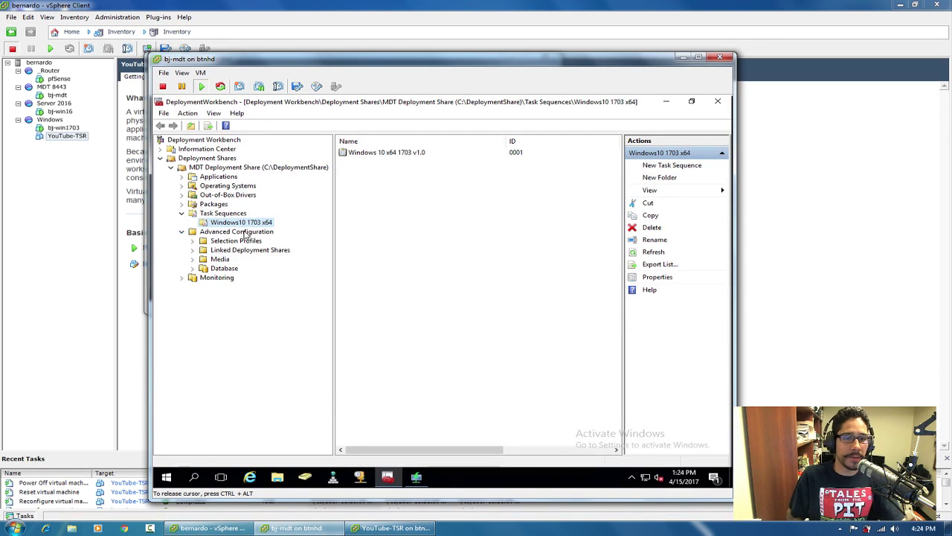
click(246, 233)
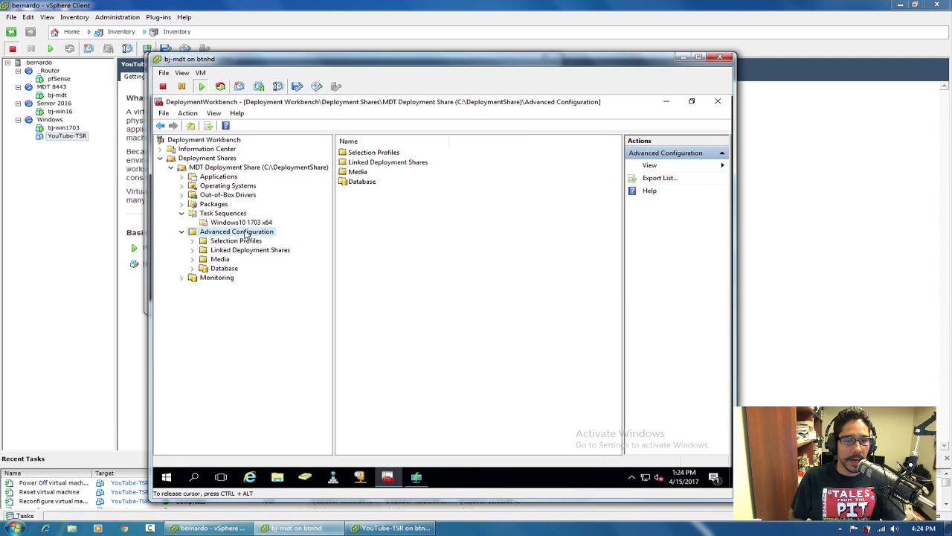
click(221, 260)
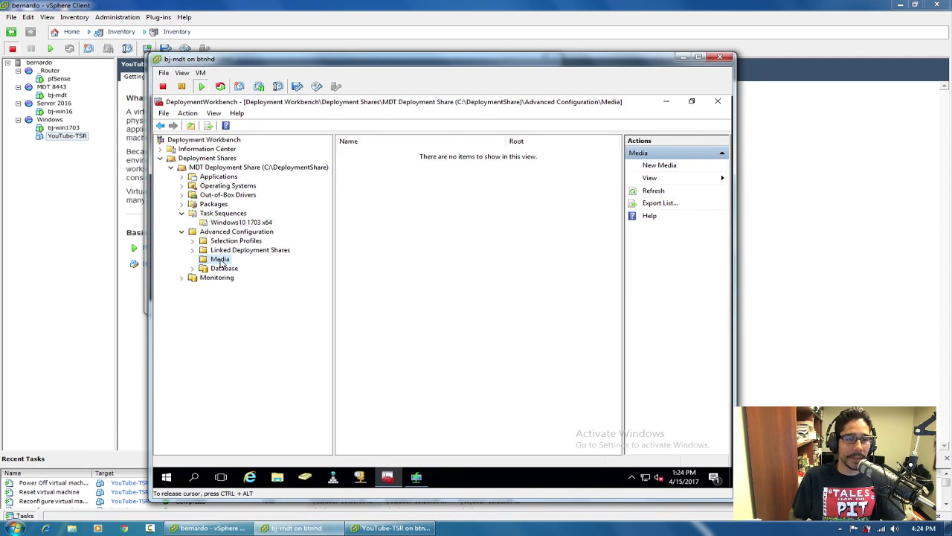
right_click(220, 262)
click(243, 266)
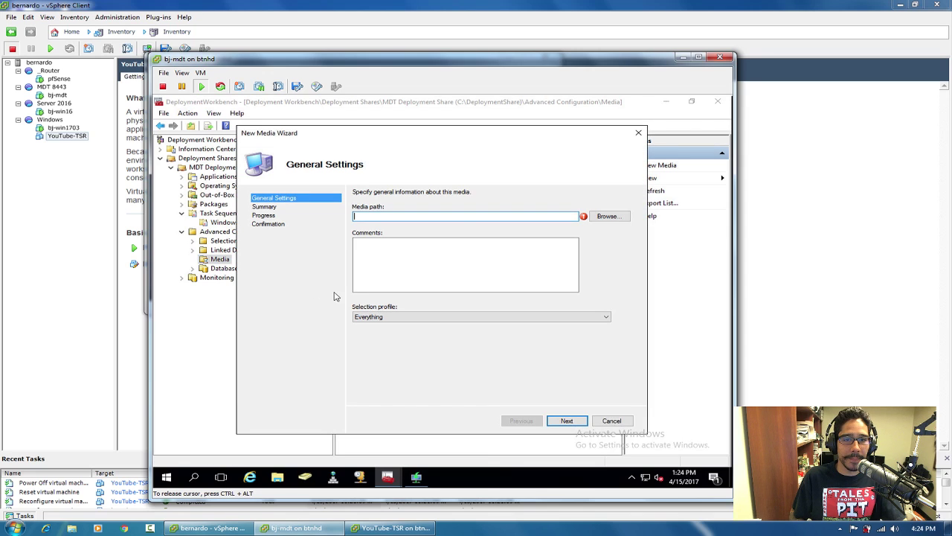
Set the media path to a new BTNHD folder and finish the wizard to create MEDIA001.
click(605, 217)
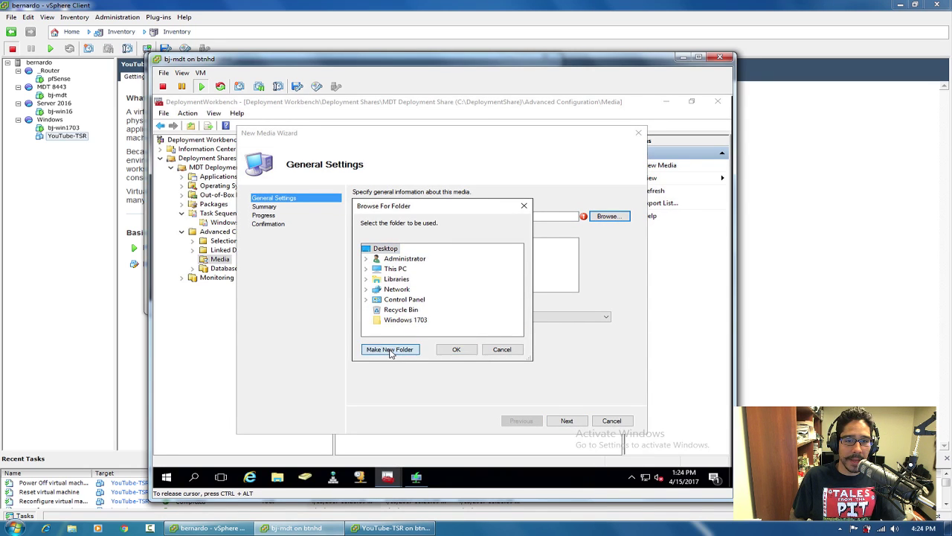
click(389, 350)
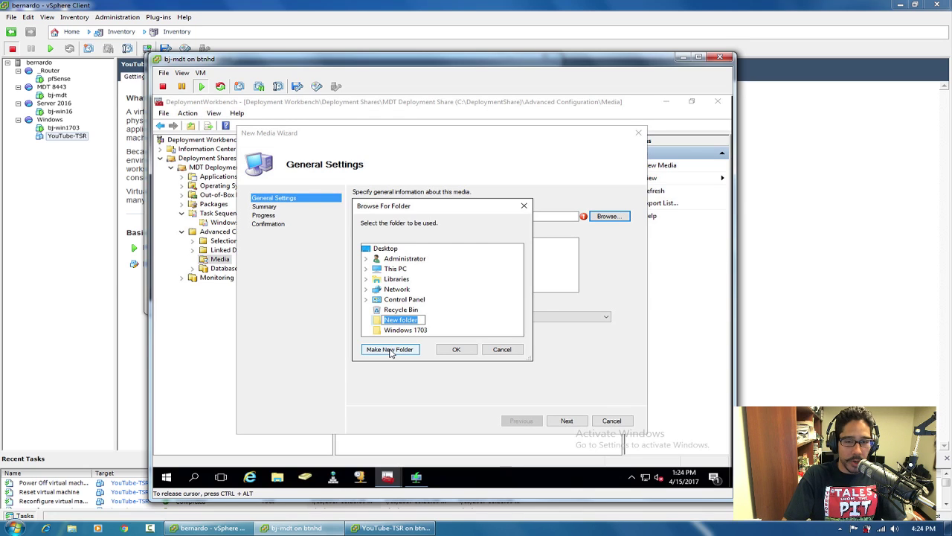
text(BTNHD)
key(Return)
click(450, 351)
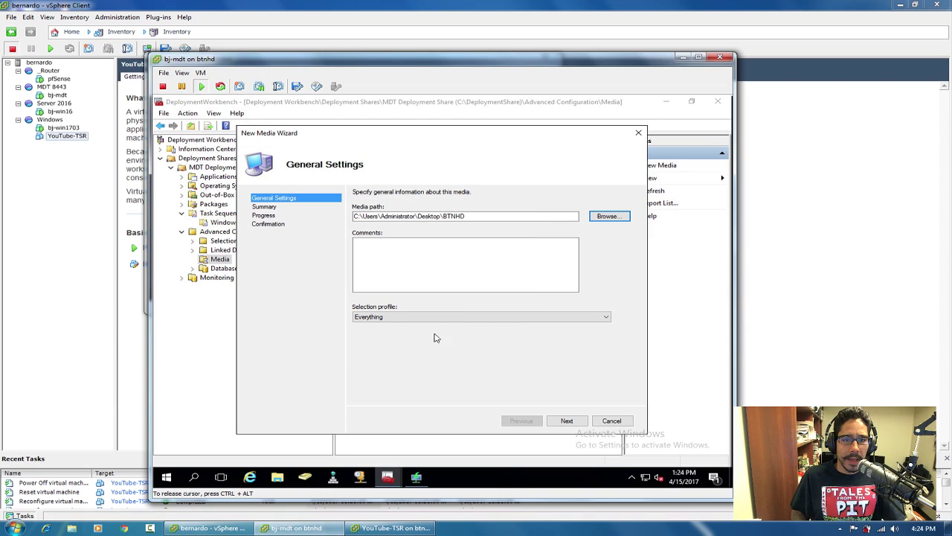
click(568, 422)
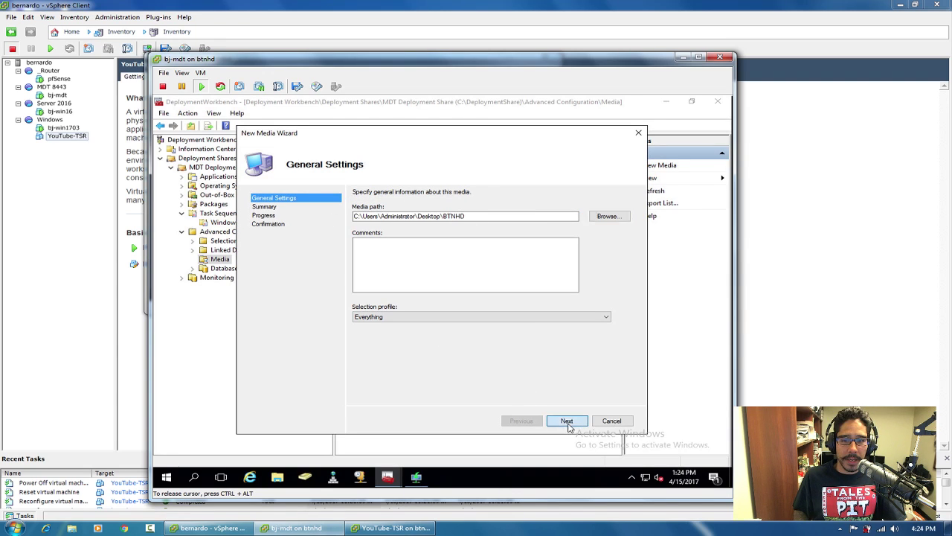
click(568, 421)
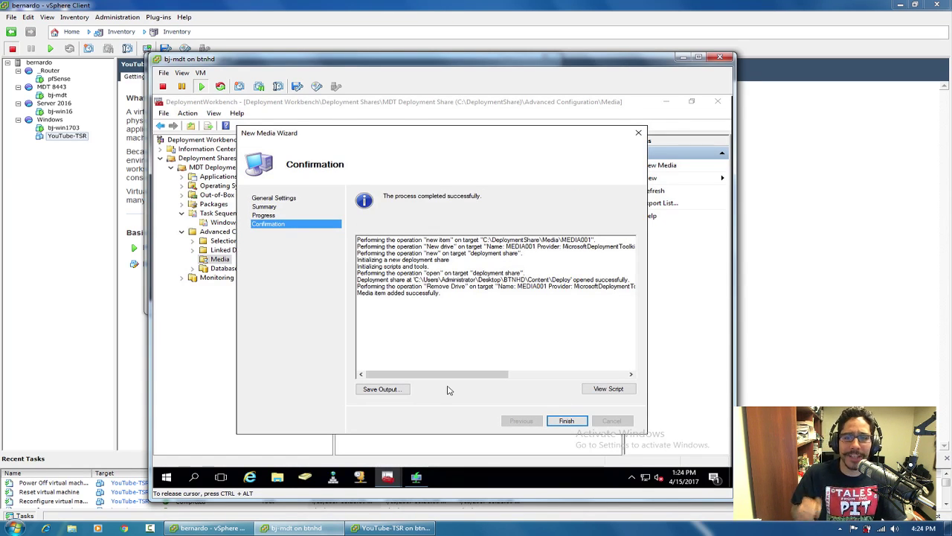
click(566, 421)
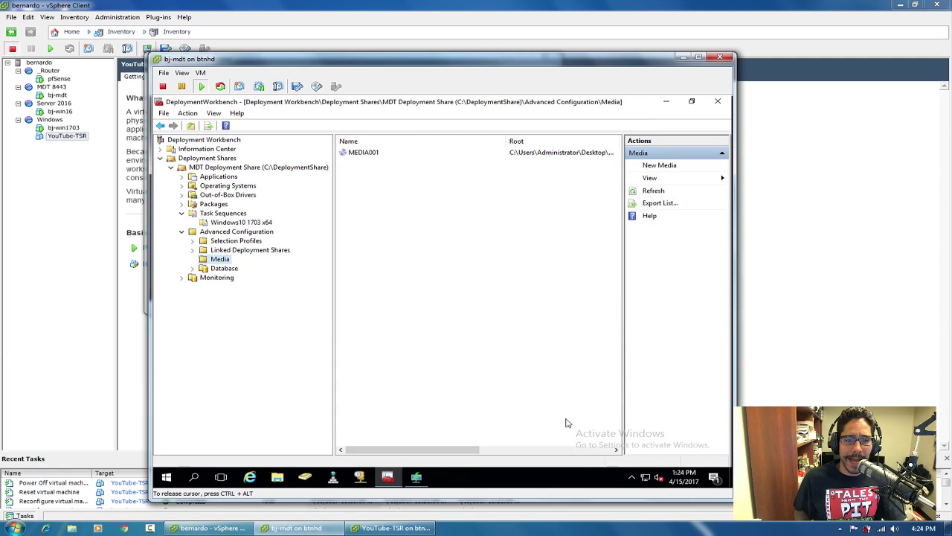
In YouTube-TSR's console, confirm the network adapter settings with OK and power the VM on.
click(393, 529)
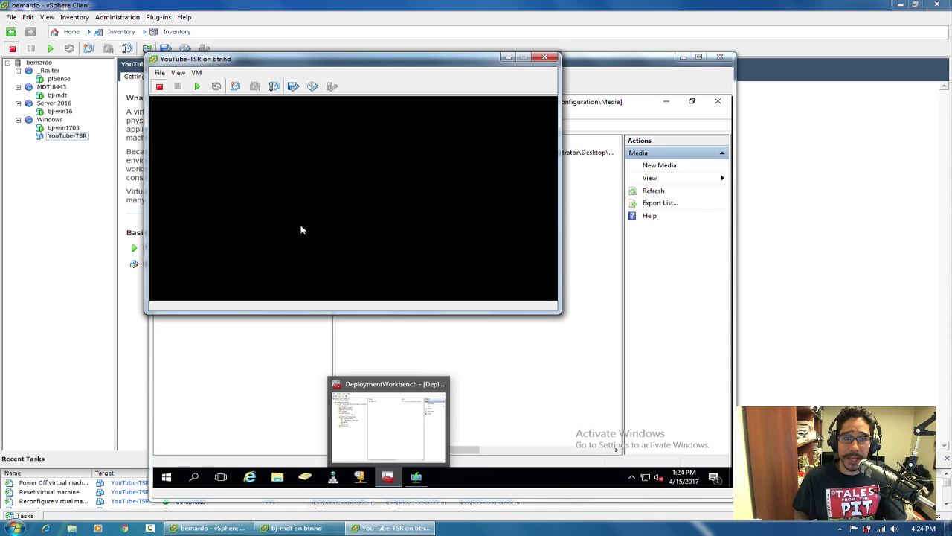
click(196, 73)
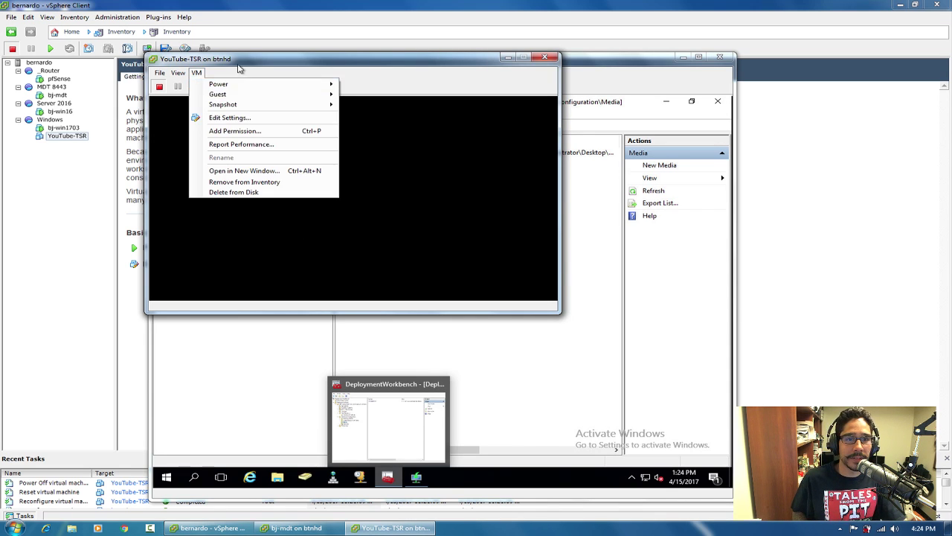
click(235, 117)
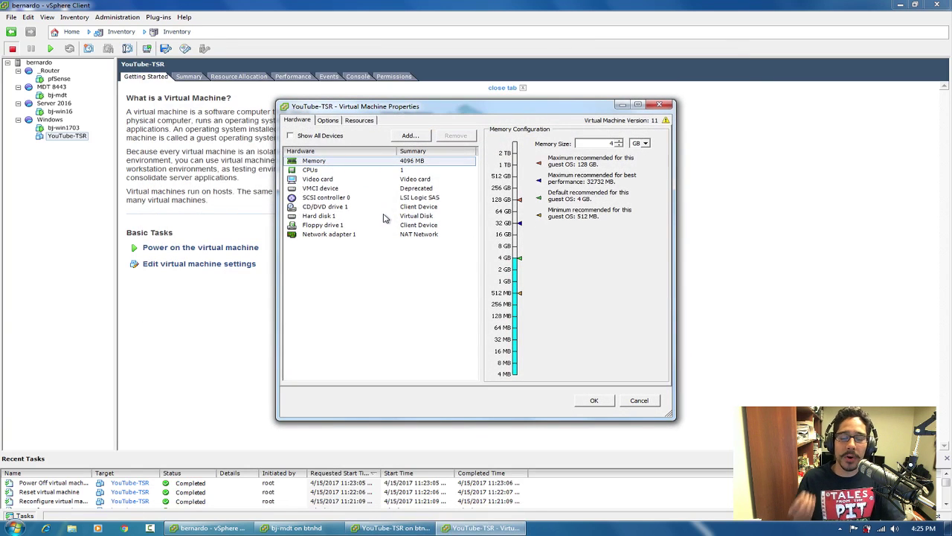
click(328, 237)
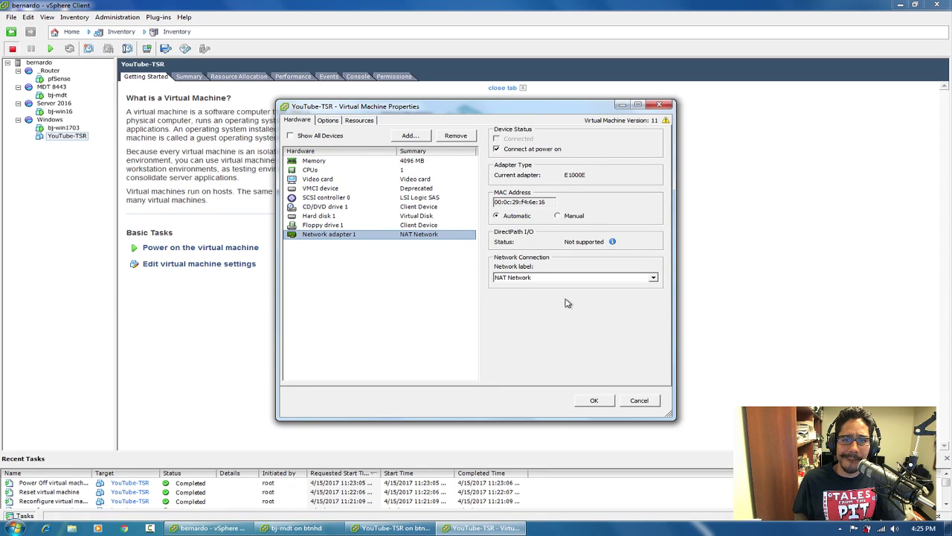
click(593, 400)
click(197, 87)
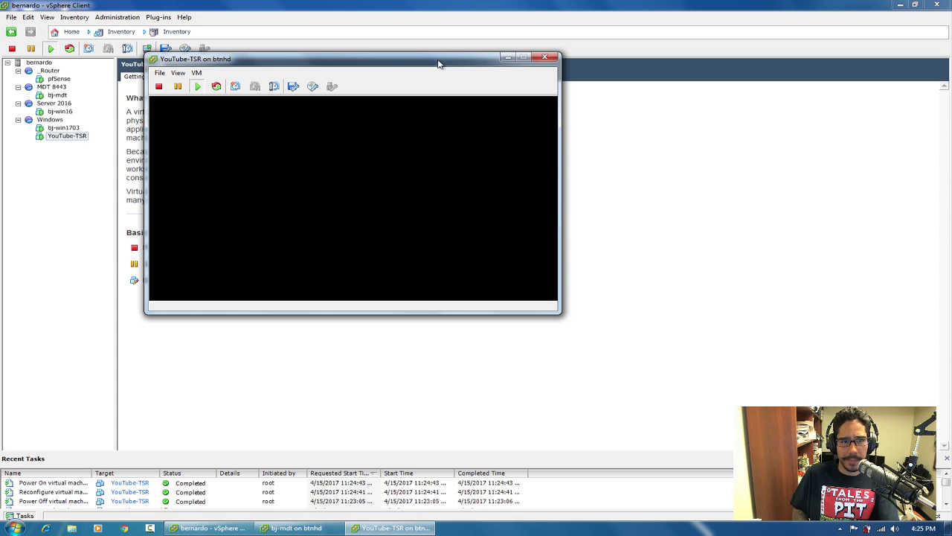
Reset YouTube-TSR to retry the PXE boot, then return to bj-mdt's Windows Deployment Services.
drag(439, 60, 440, 158)
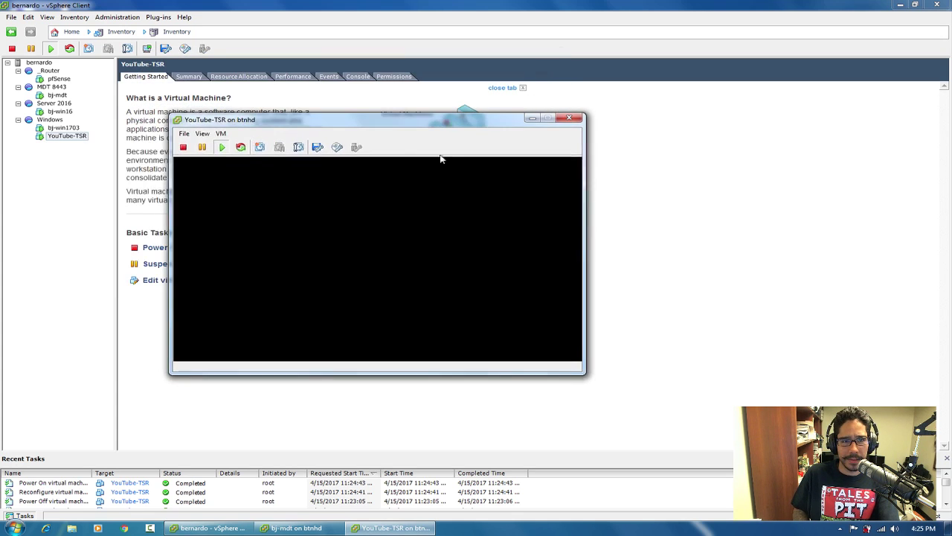
click(241, 148)
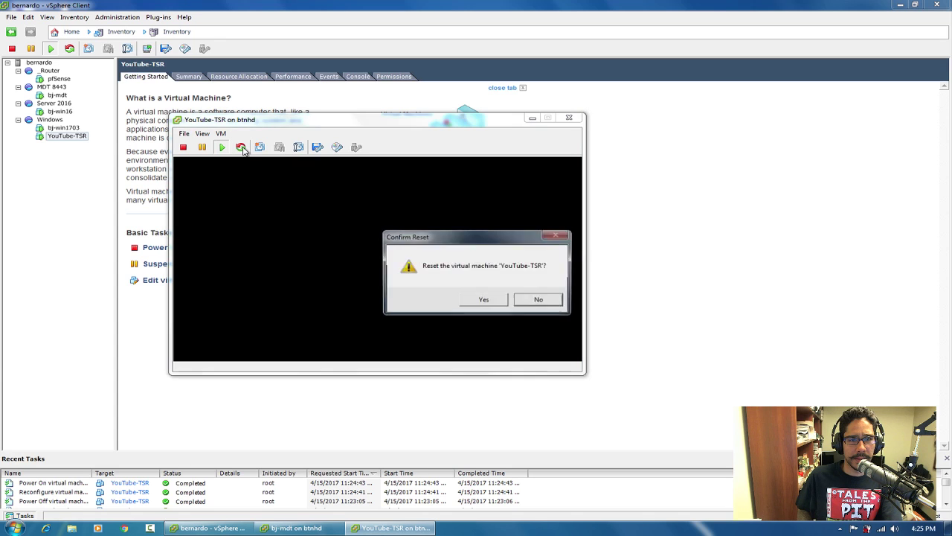
click(484, 299)
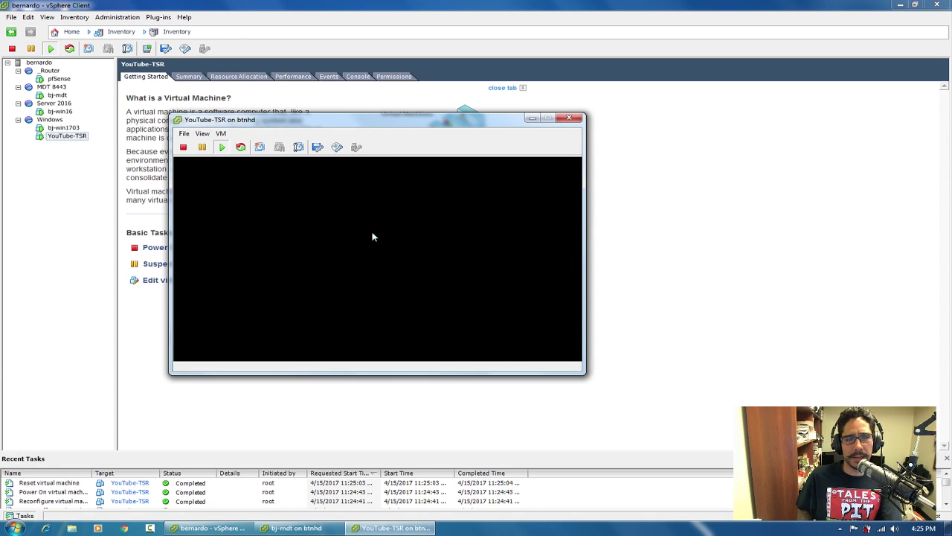
click(371, 238)
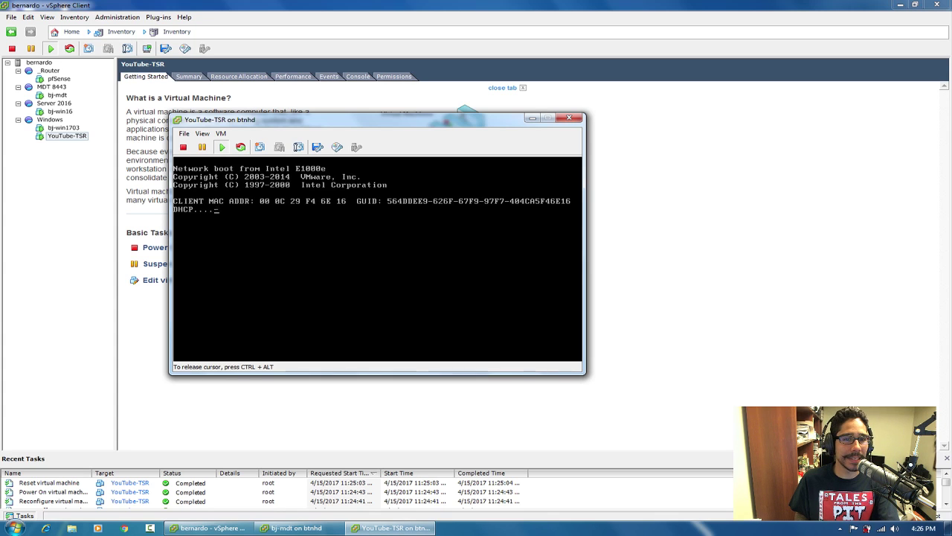
key(ctrl+alt)
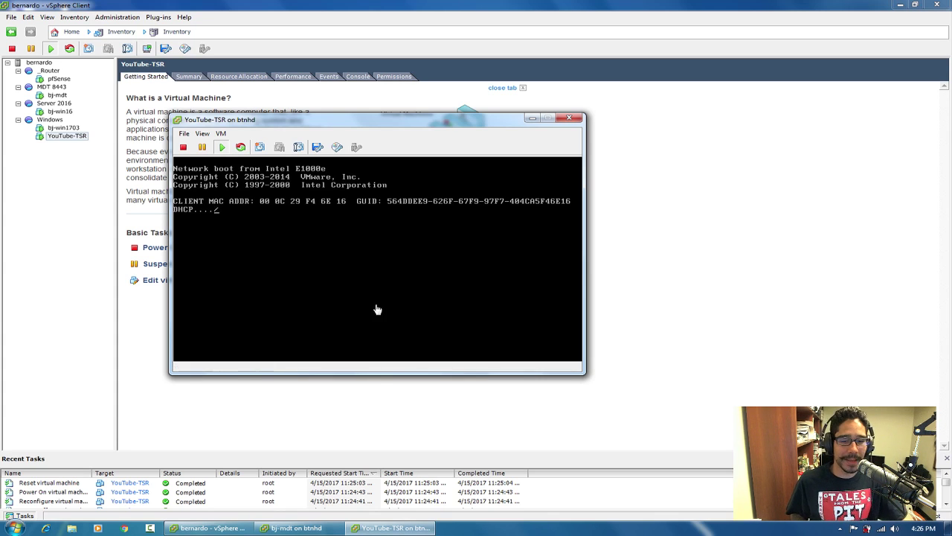
click(312, 529)
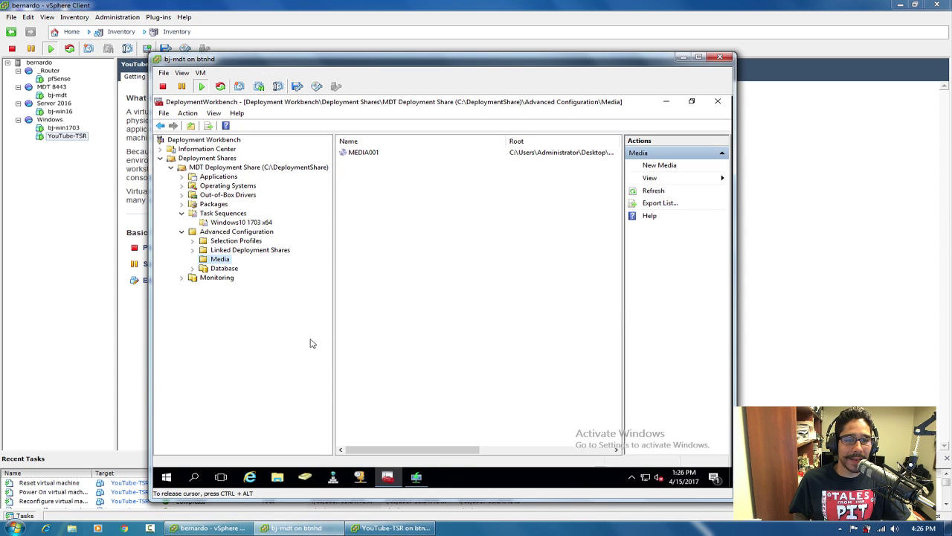
click(417, 482)
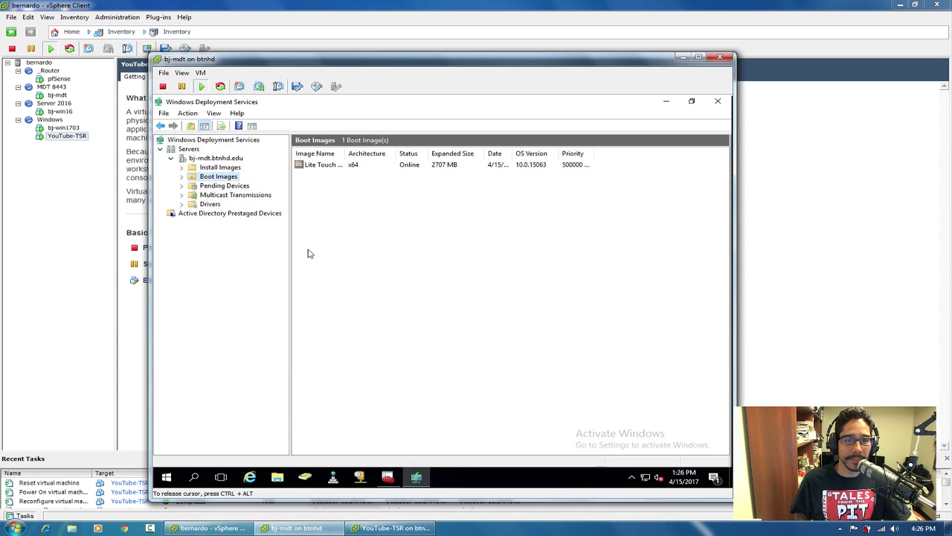
Review bj-mdt.btnhd.edu's PXE Response, Boot and DHCP properties, then cancel without changes.
right_click(212, 160)
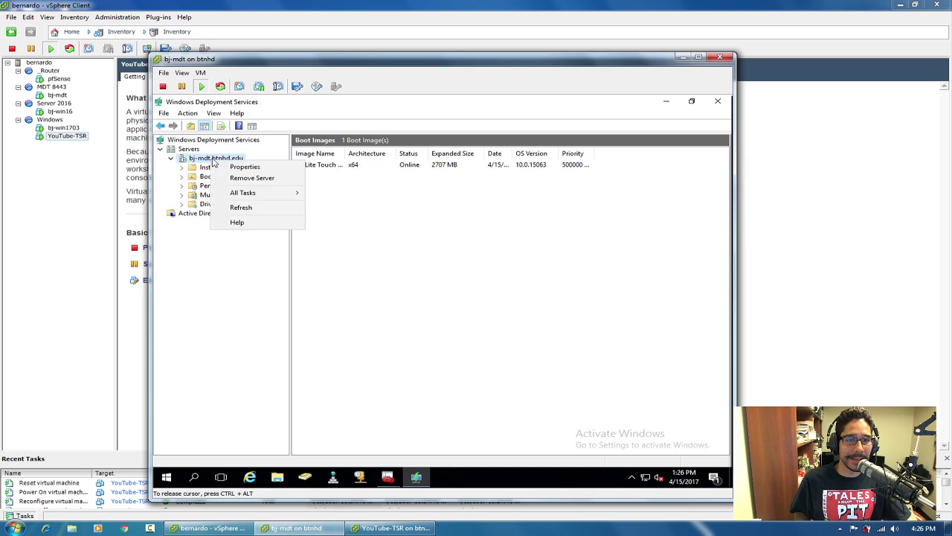
click(253, 168)
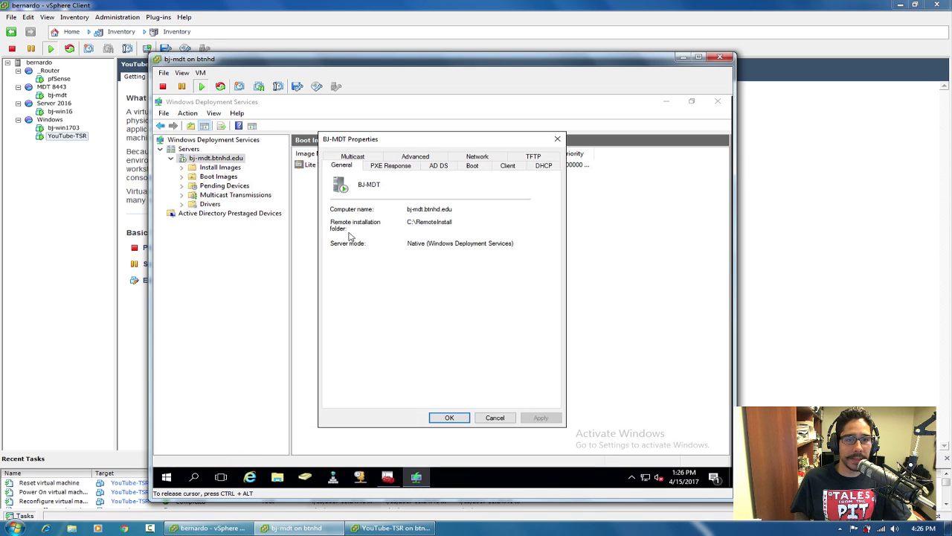
click(394, 165)
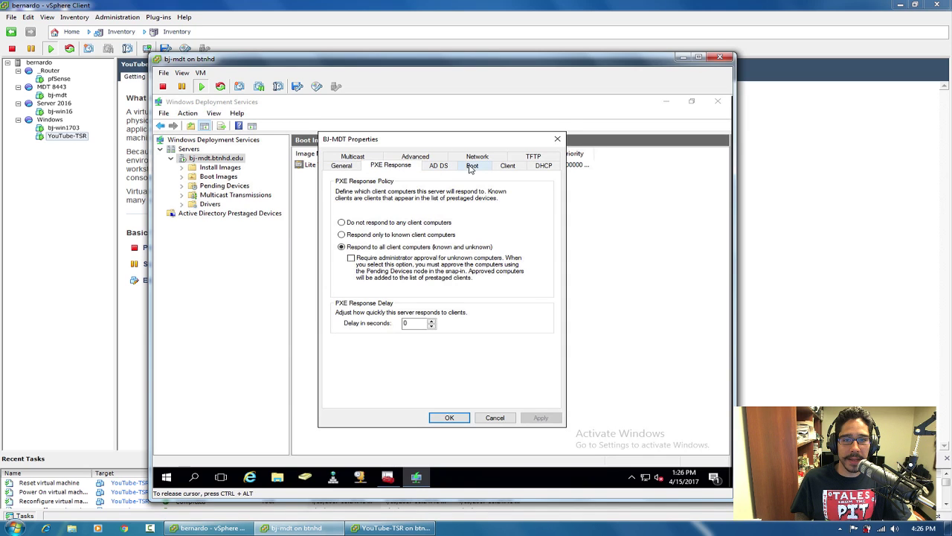
click(472, 166)
click(544, 167)
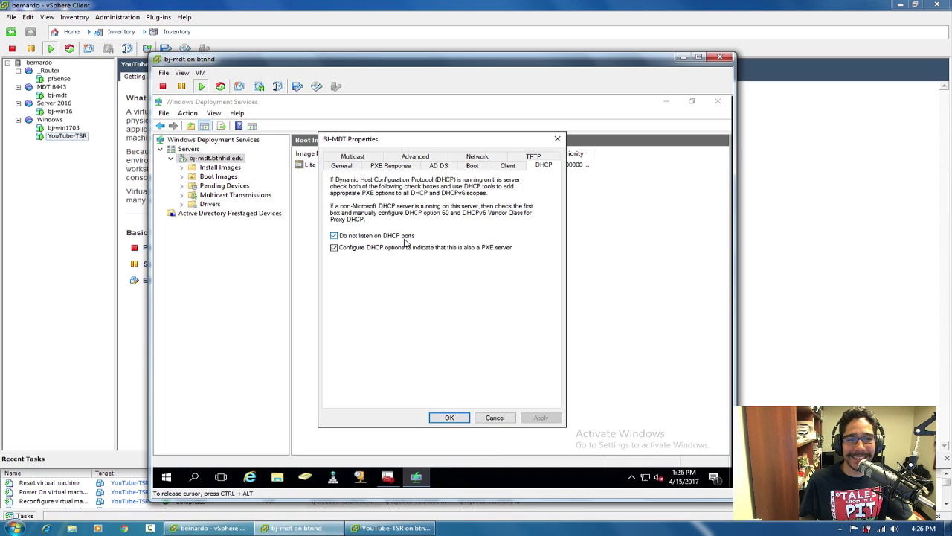
click(495, 418)
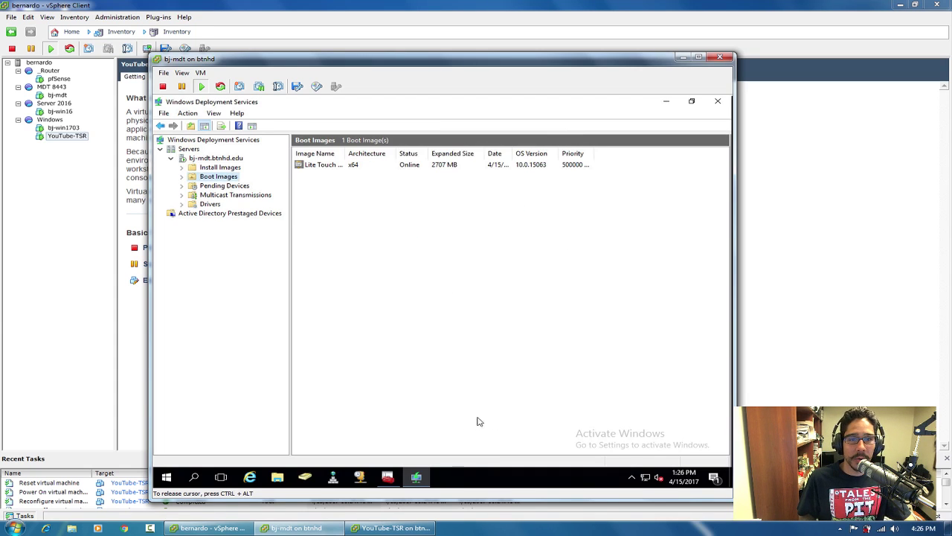
In MEDIA001 properties, untick the x86 boot image, check the Rules tab and cancel.
click(718, 101)
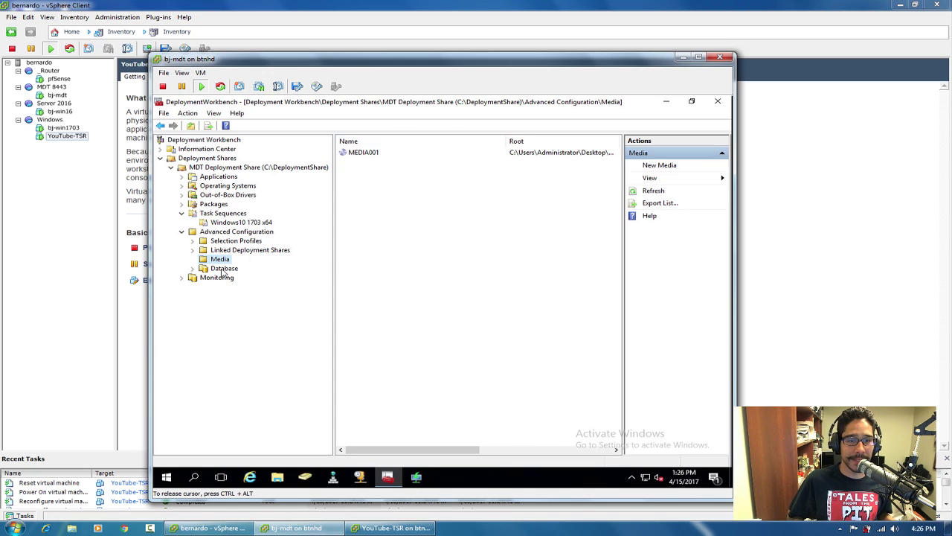
right_click(369, 154)
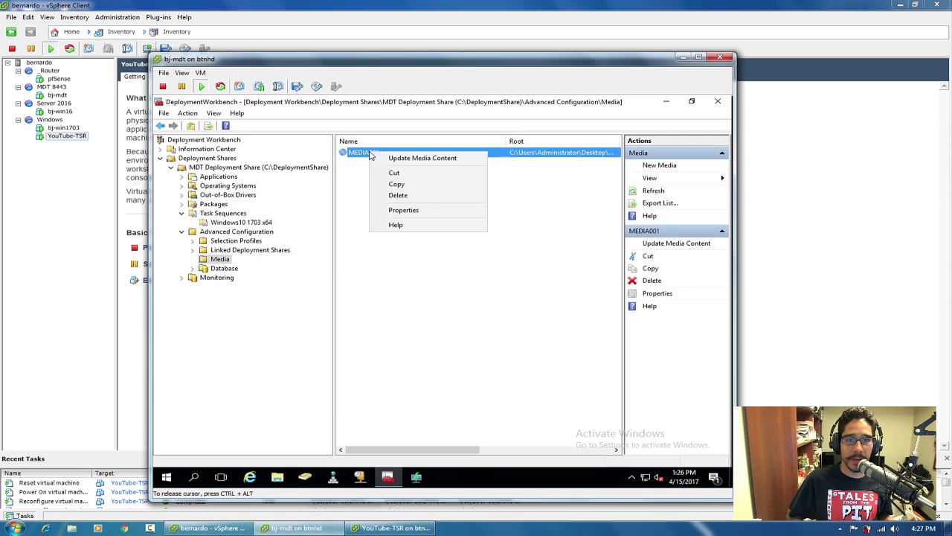
click(415, 209)
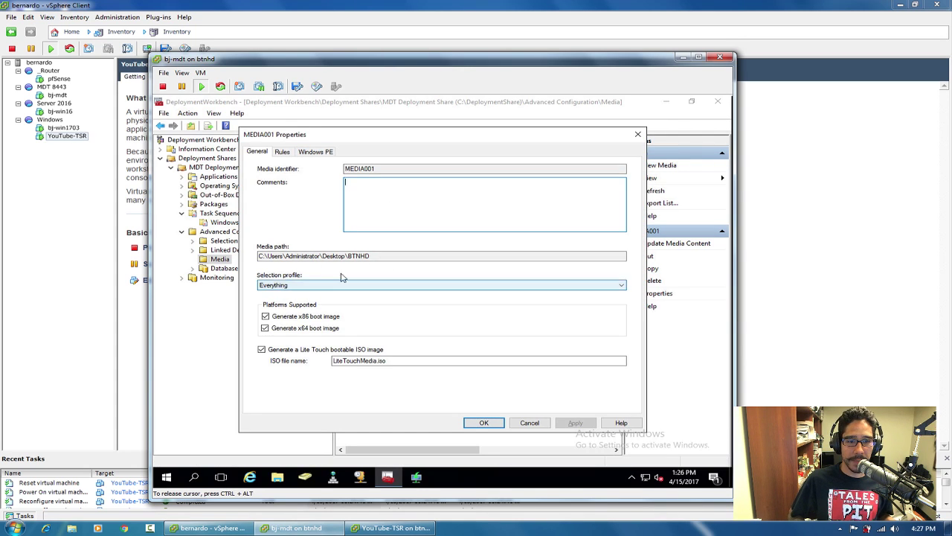
click(281, 319)
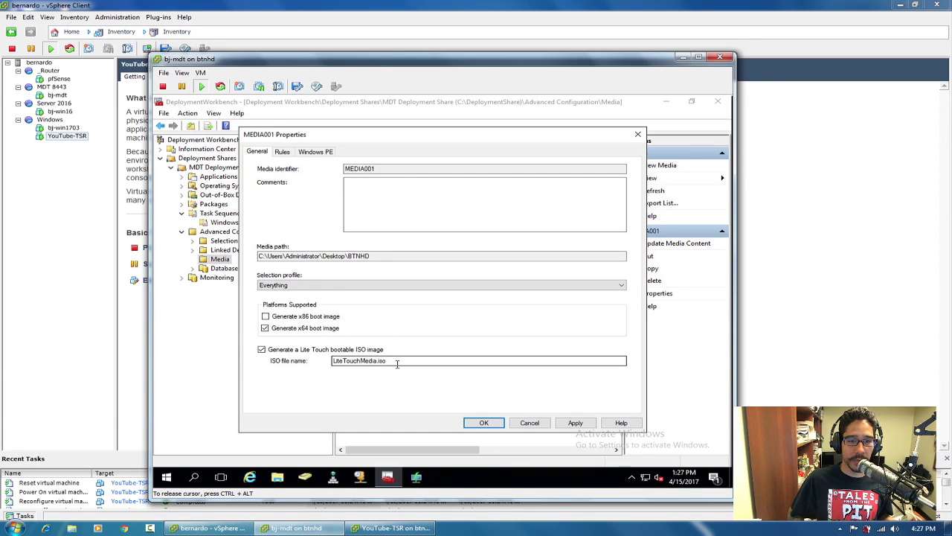
click(280, 153)
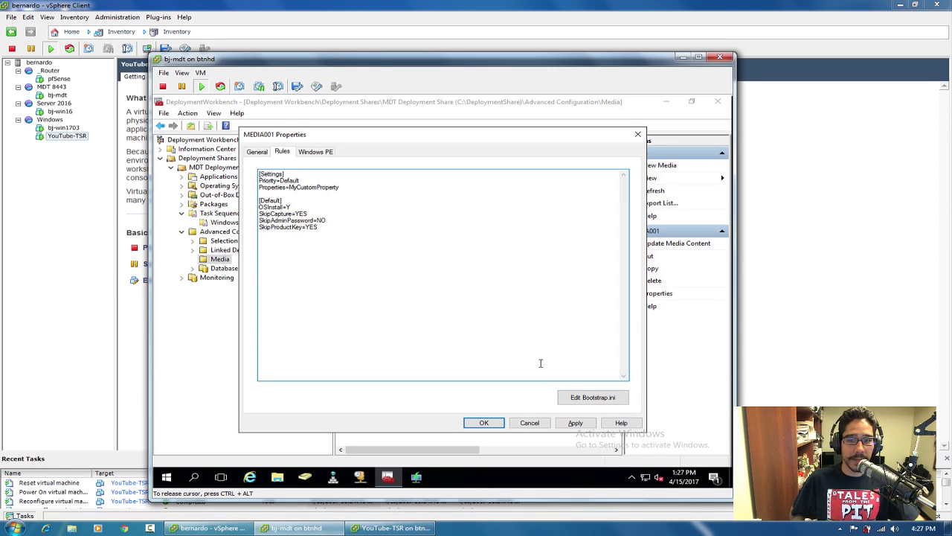
click(529, 423)
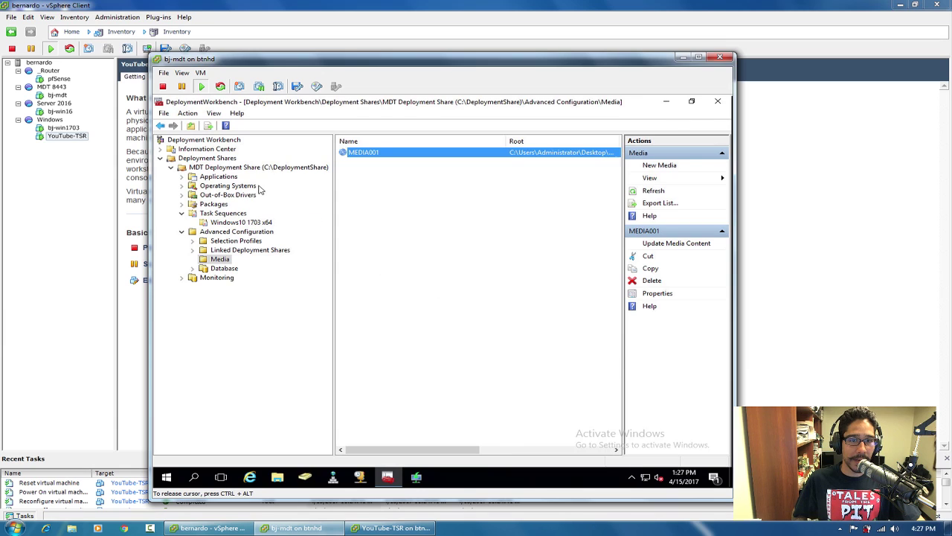
Copy the full rules text from the MDT Deployment Share's properties.
click(225, 169)
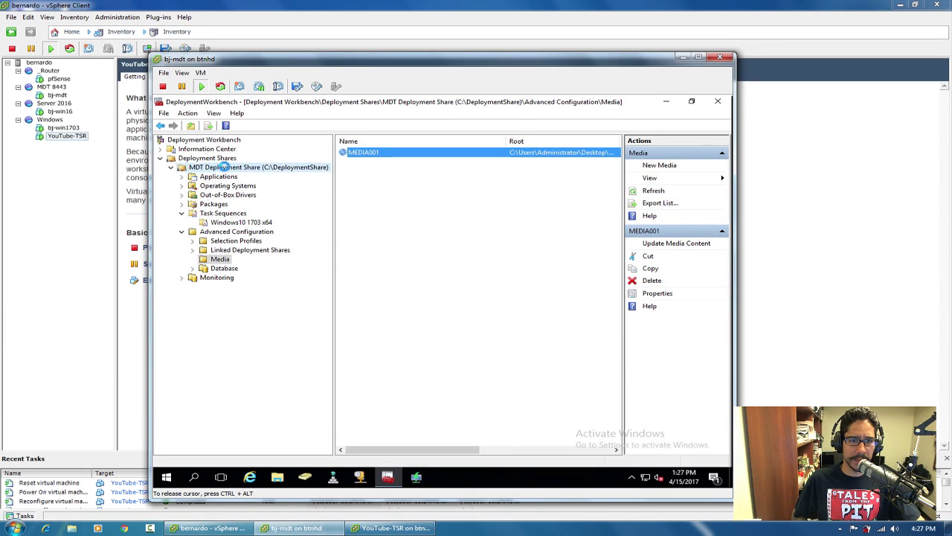
right_click(226, 169)
click(259, 241)
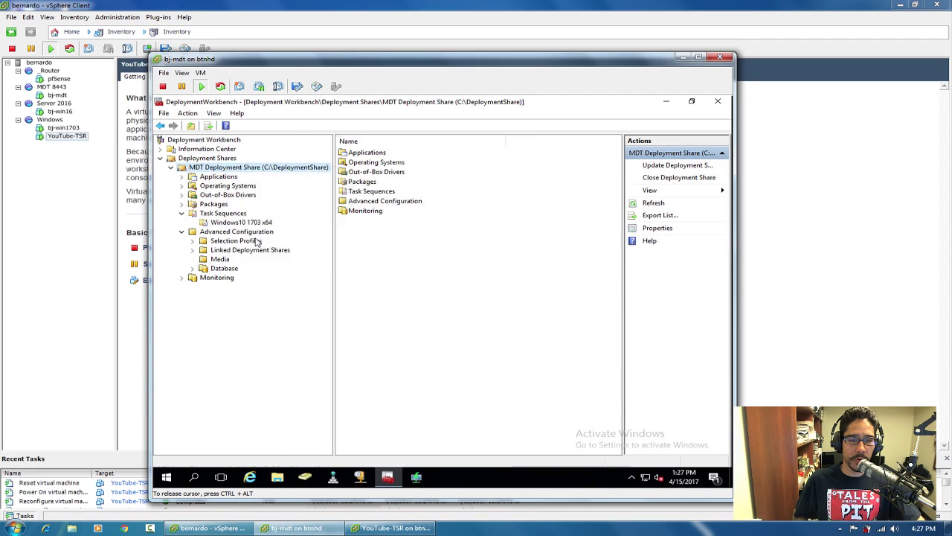
click(283, 152)
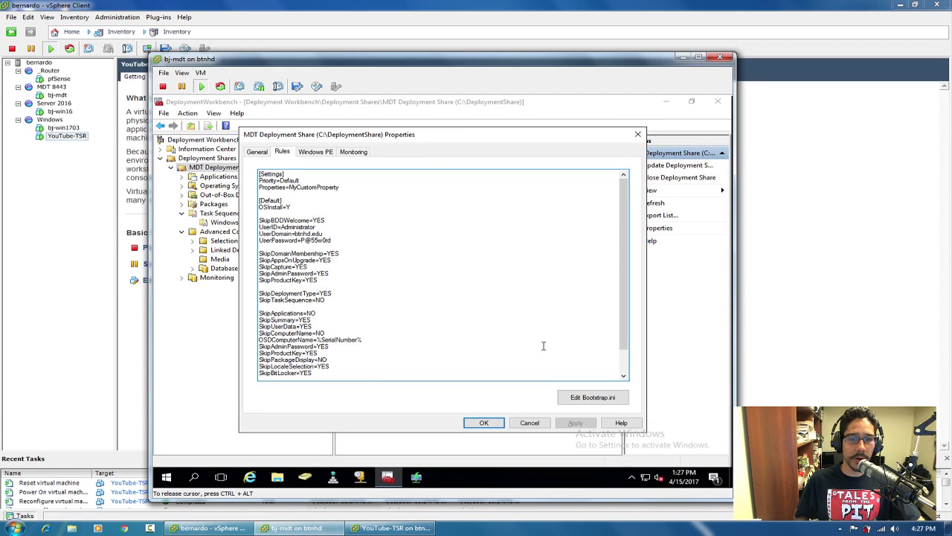
text(SkipTimeZone=YES TimeZoneName=Eastern Standard Time  _SMSTSORGNAME =TSR BTNHD YOUTUBE)
drag(399, 375, 233, 140)
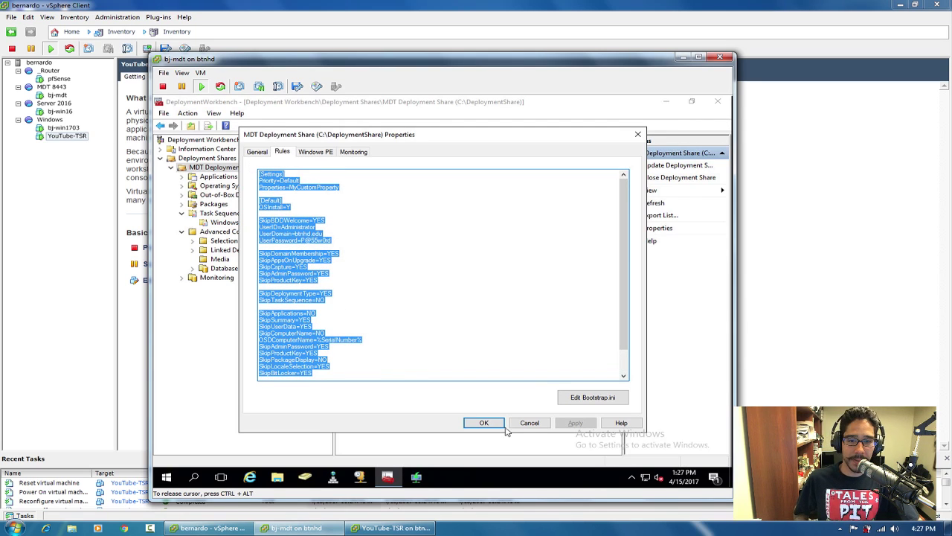
click(530, 423)
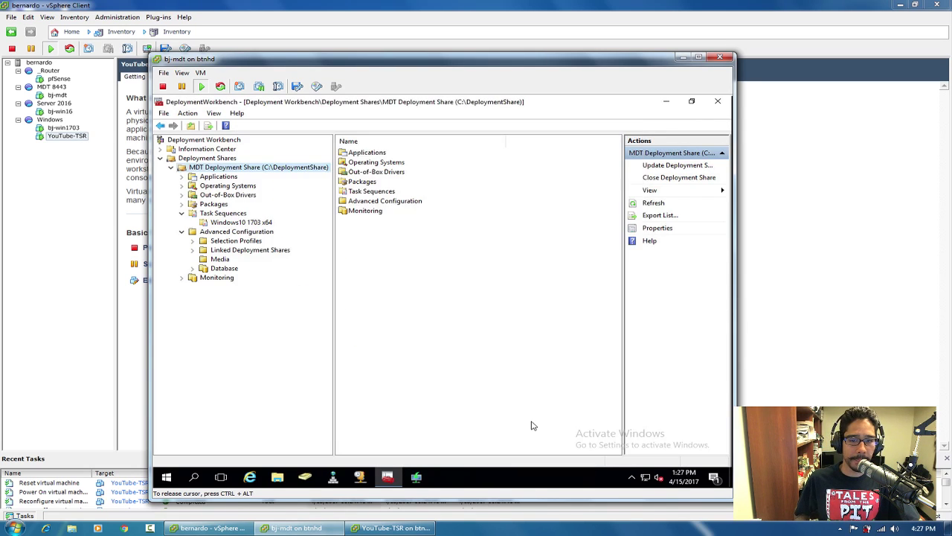
Paste the share's rules into MEDIA001's Rules, ending with _SMSTSORGNAME =TSR BTNHD YOUTUBE, and apply.
click(224, 260)
right_click(376, 156)
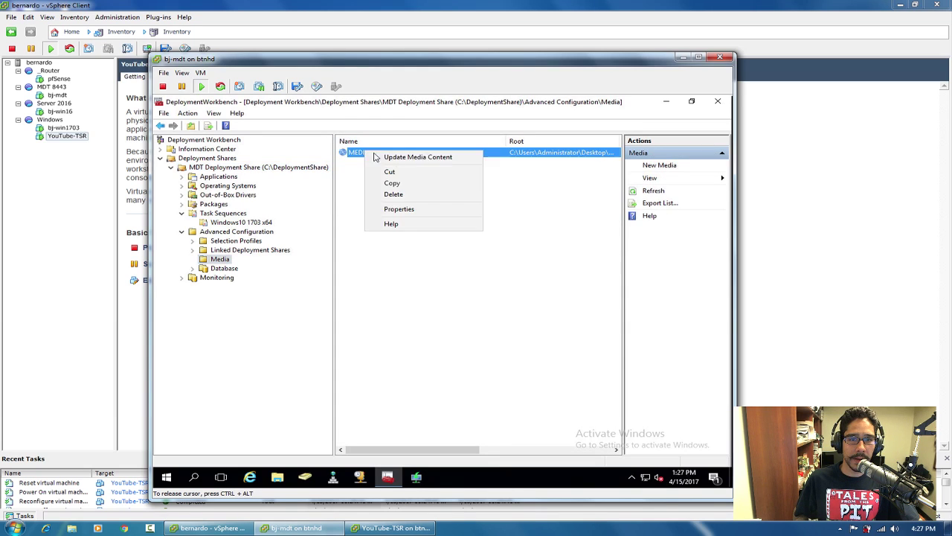
click(399, 209)
click(282, 151)
click(360, 258)
key(ctrl+v)
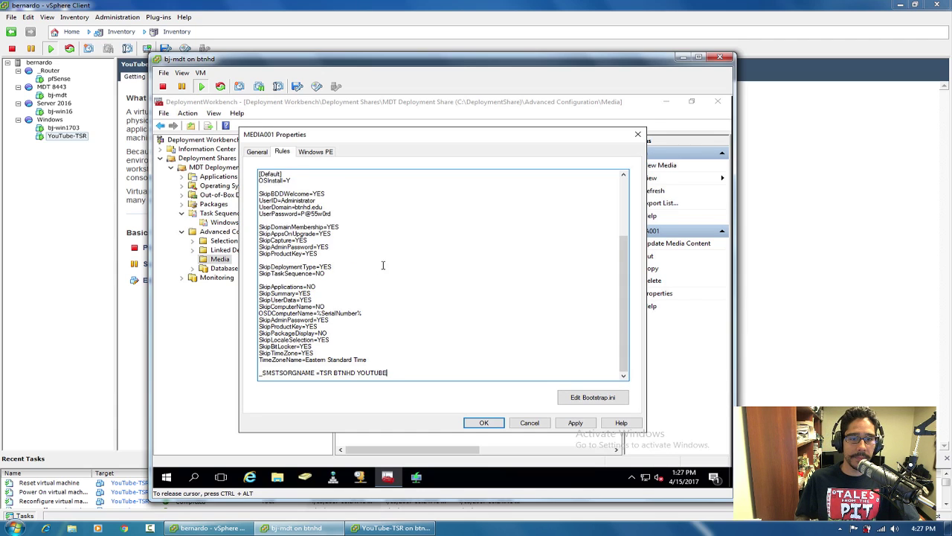
scroll(625, 320, up, 5)
click(576, 423)
click(495, 426)
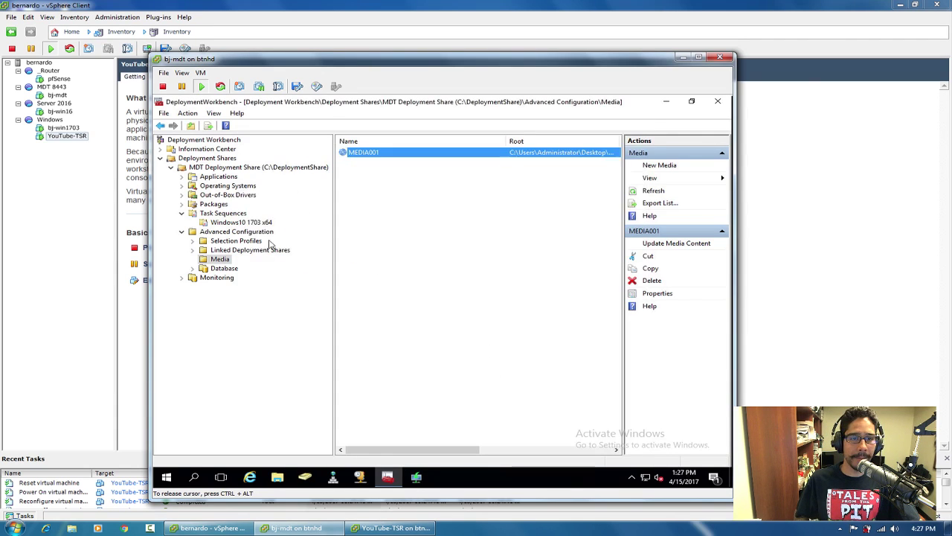
Copy all text from the deployment share's Bootstrap.ini and close it unchanged.
click(232, 167)
right_click(232, 167)
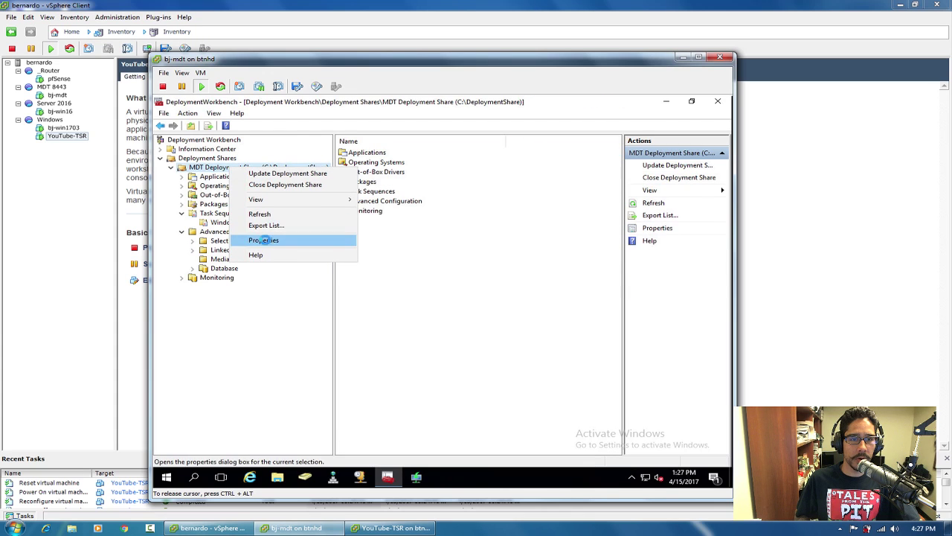
click(264, 241)
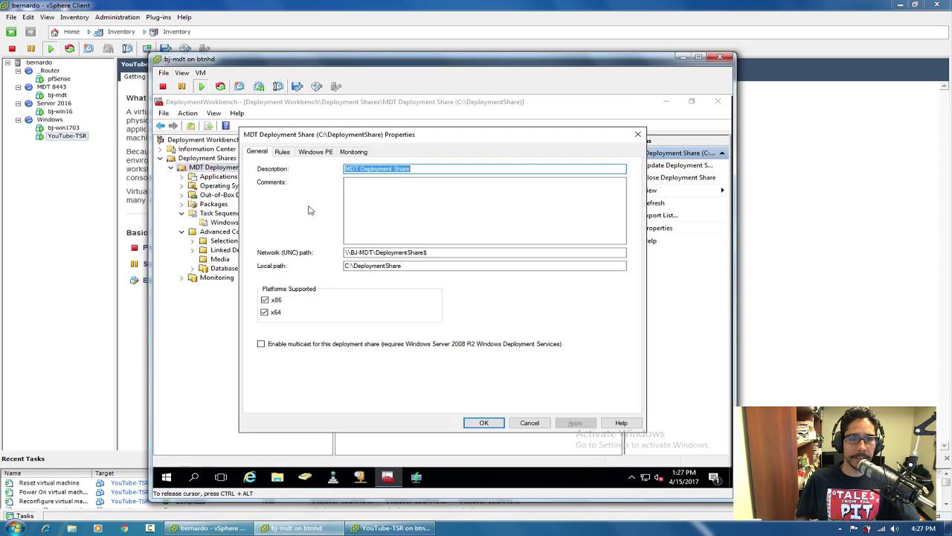
click(282, 151)
click(593, 397)
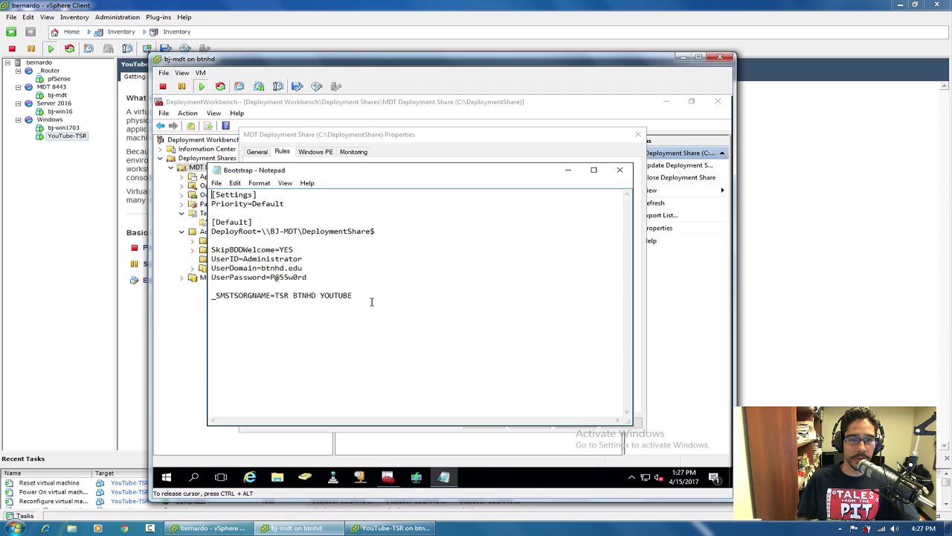
drag(396, 302, 212, 190)
key(ctrl+c)
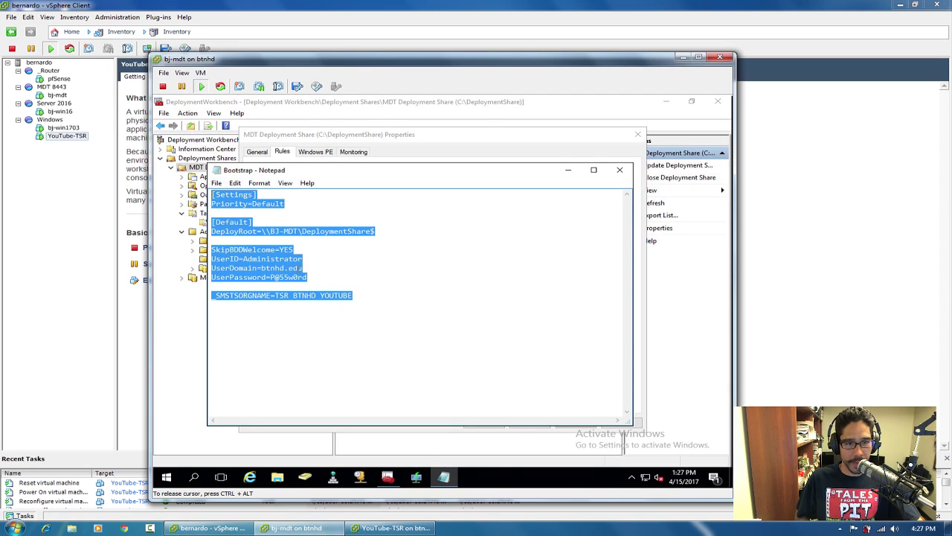
click(620, 170)
click(529, 423)
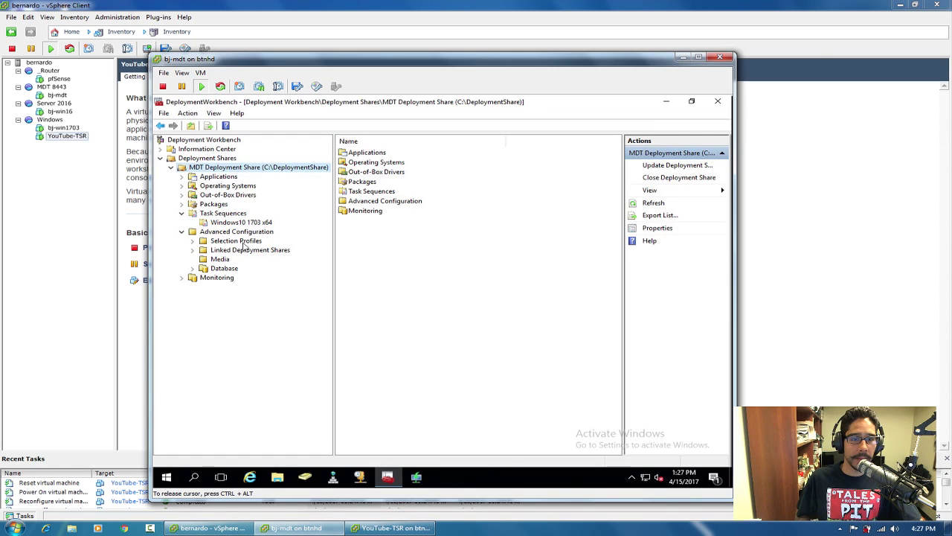
click(220, 258)
Replace MEDIA001's Bootstrap.ini with the share's DeployRoot settings and save it.
right_click(370, 152)
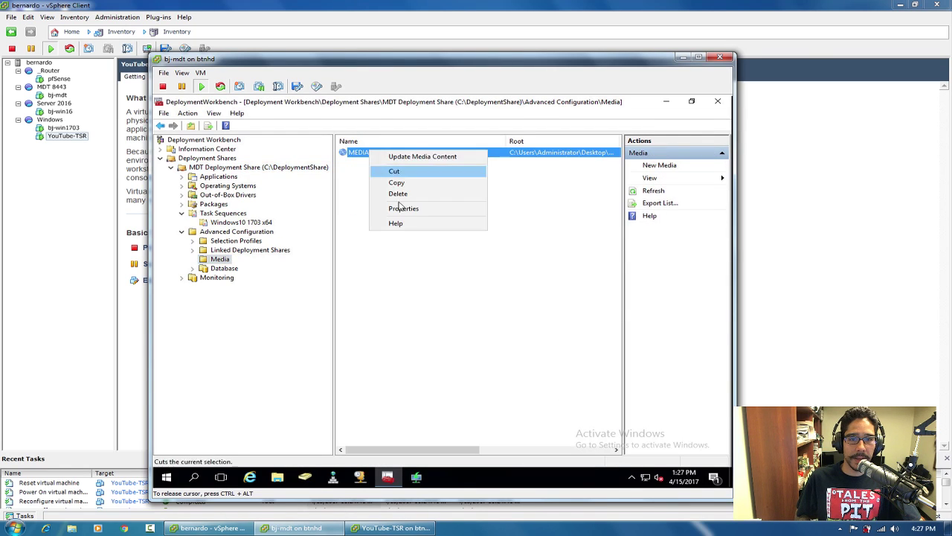
click(403, 209)
click(286, 152)
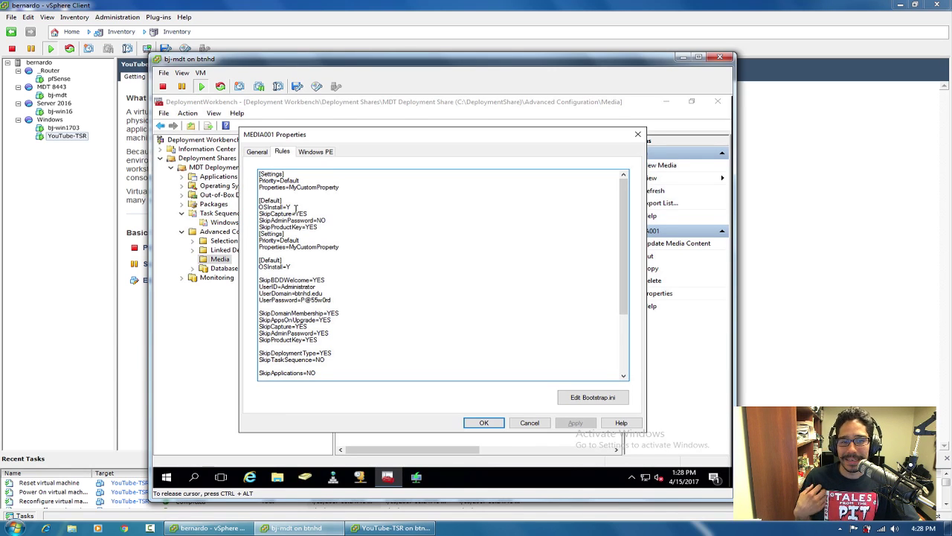
click(602, 396)
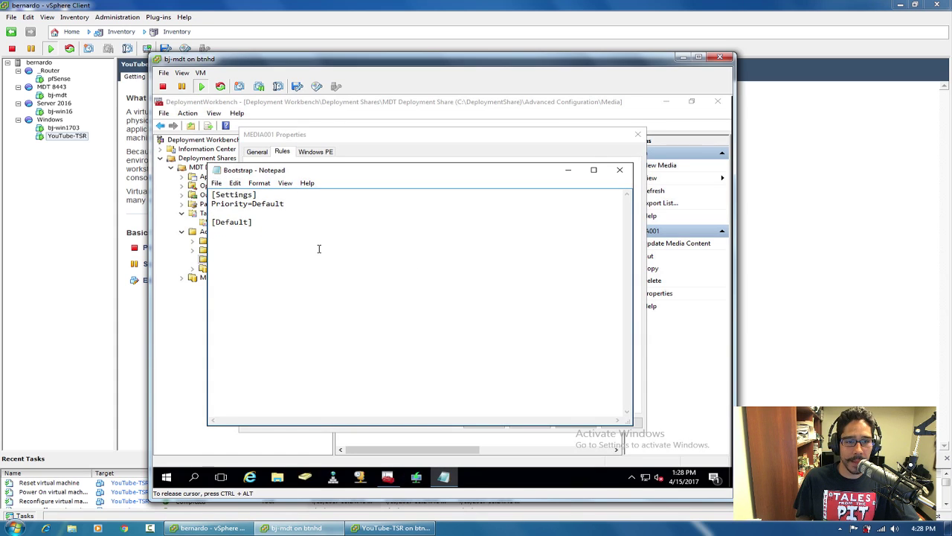
key(ctrl+a)
key(ctrl+v)
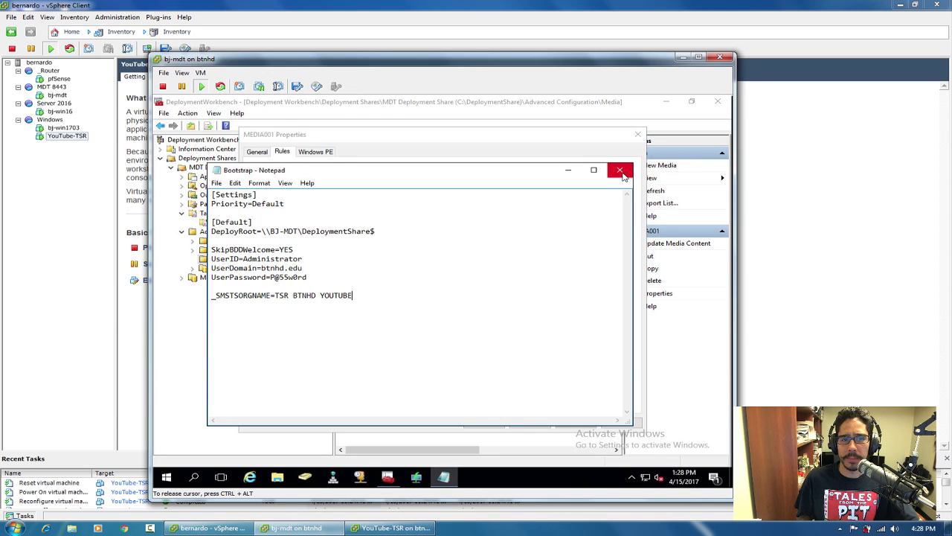
click(619, 172)
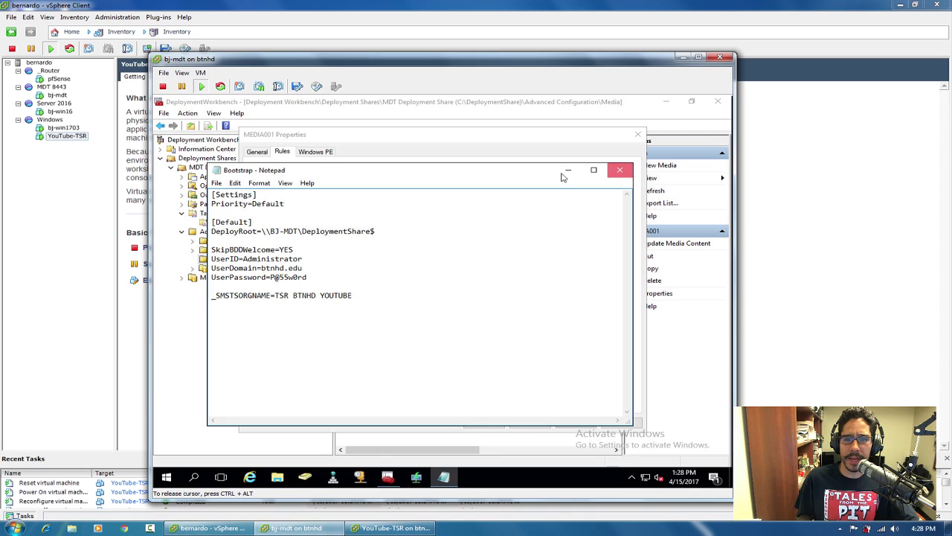
click(465, 291)
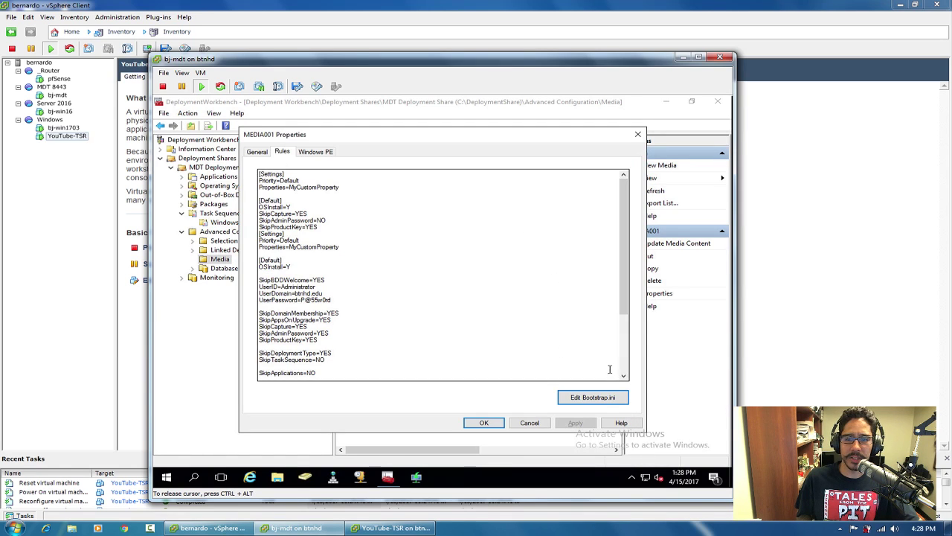
Confirm MEDIA001's properties and start Update Media Content for MEDIA001.
click(484, 423)
right_click(377, 155)
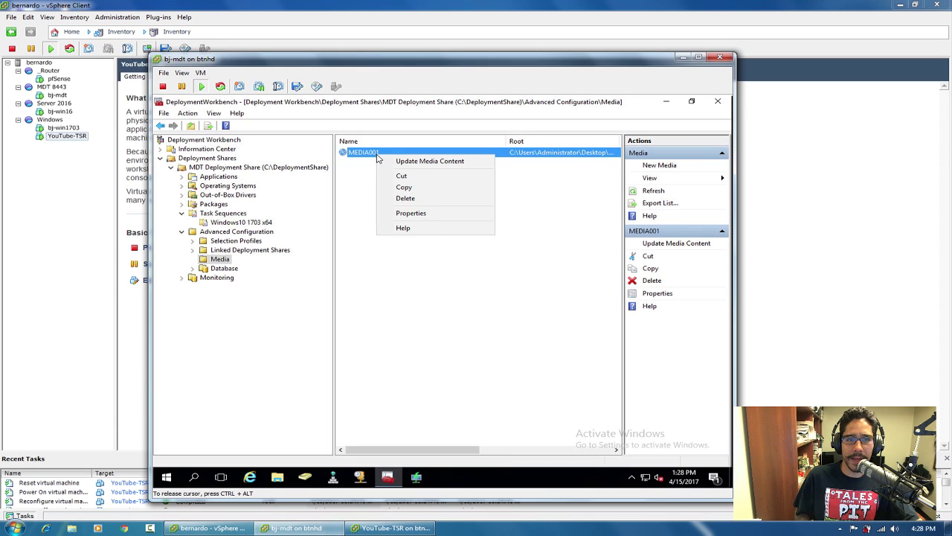
click(417, 162)
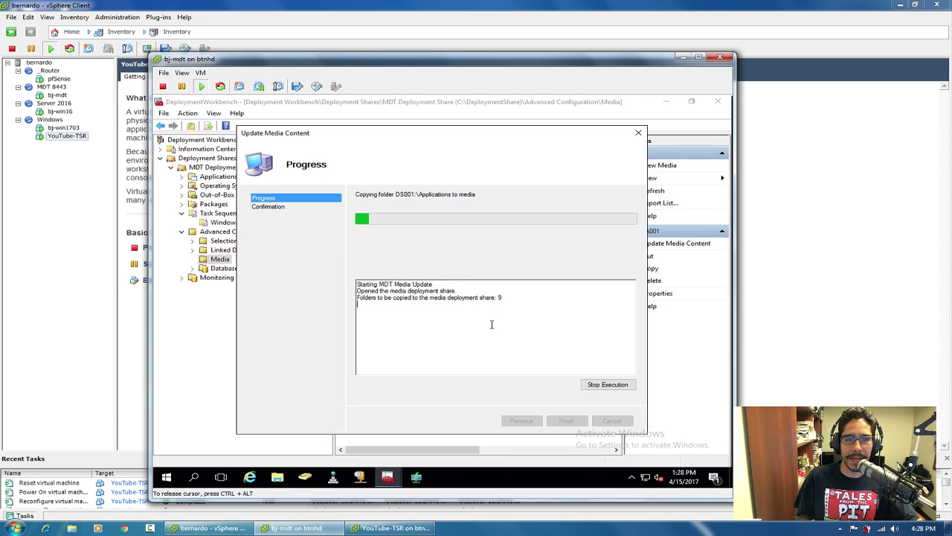
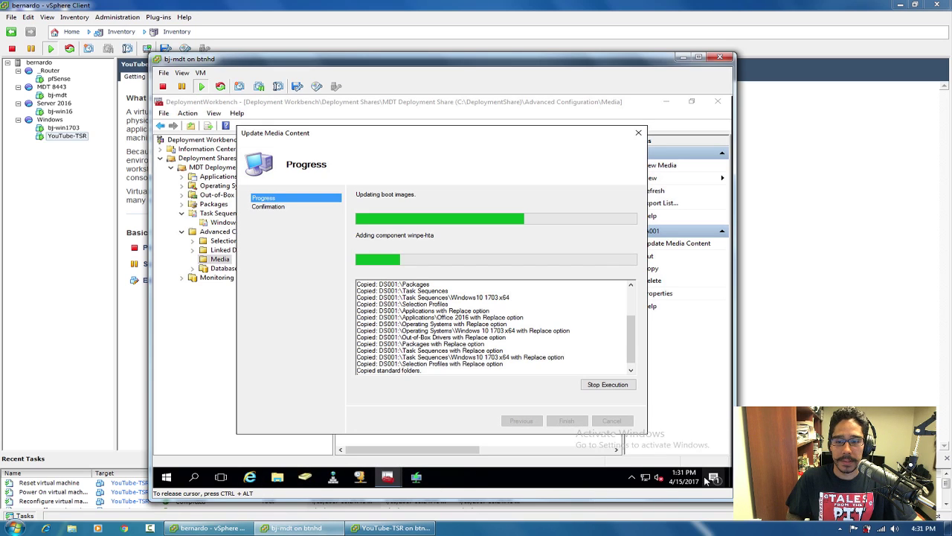
Confirm from the guest desktop that the BTNHD folder is 4.91 GB while the media update runs.
click(731, 476)
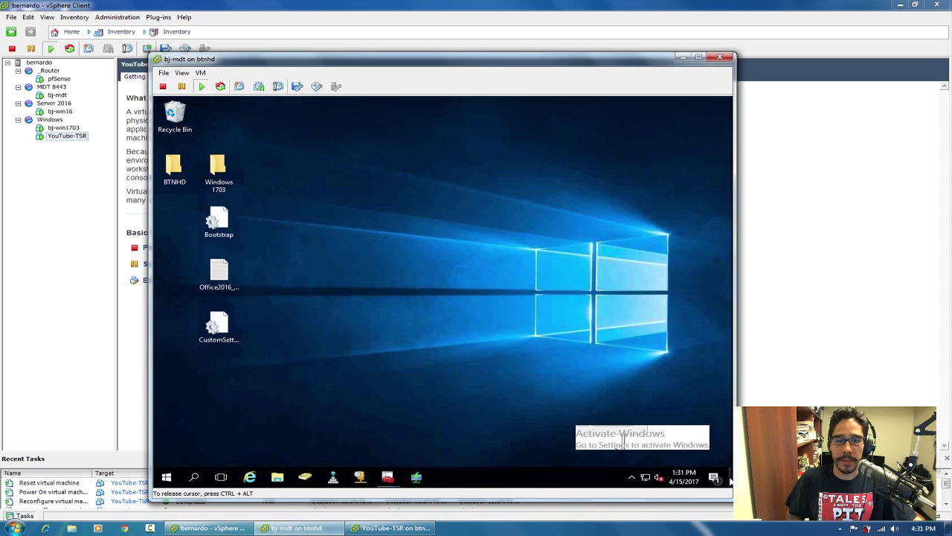
double_click(174, 170)
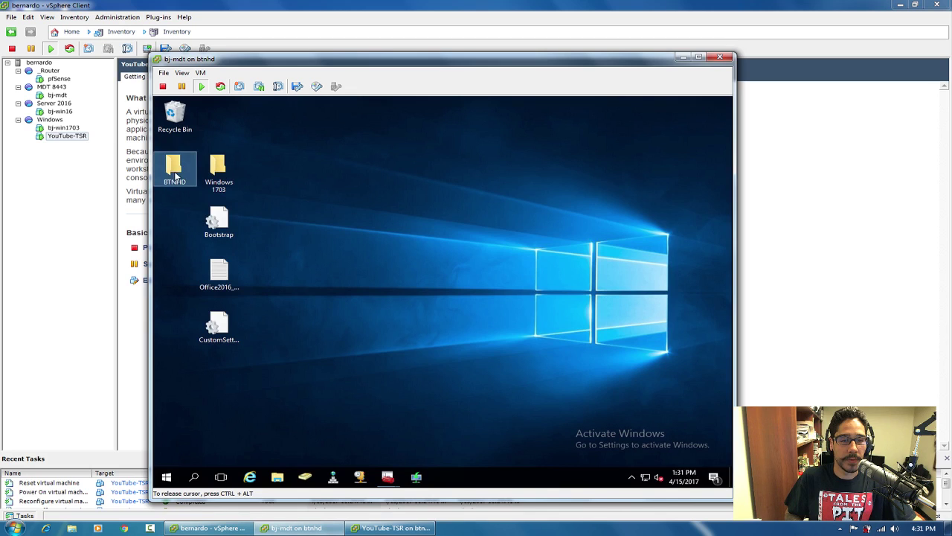
right_click(174, 170)
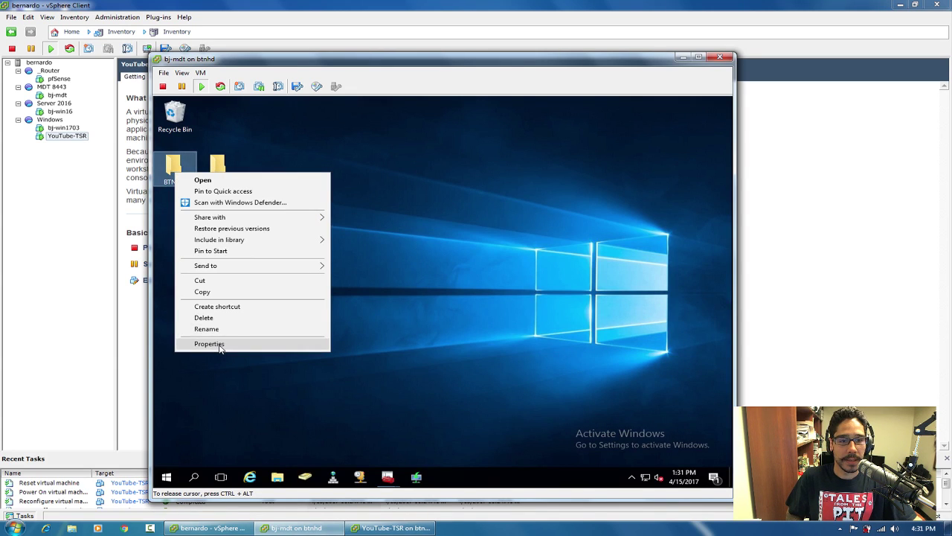
click(220, 344)
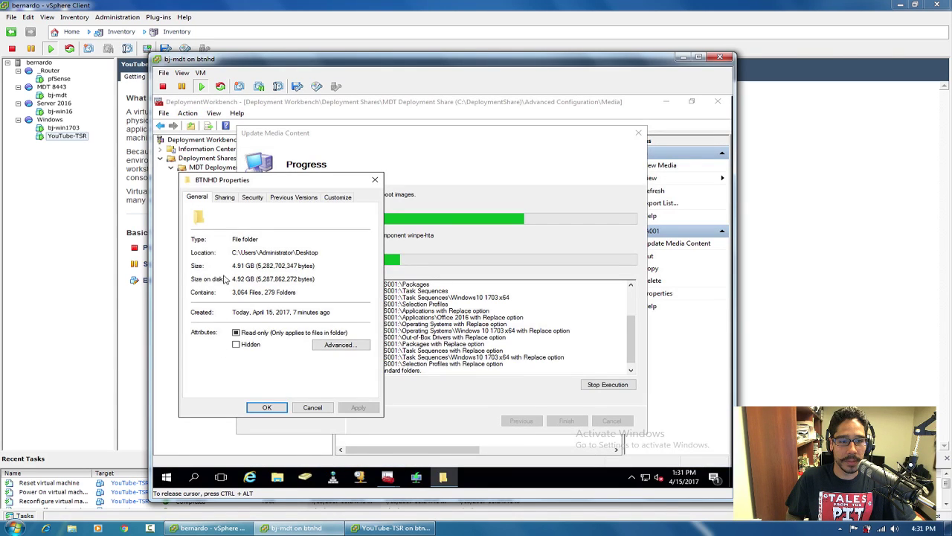
click(305, 409)
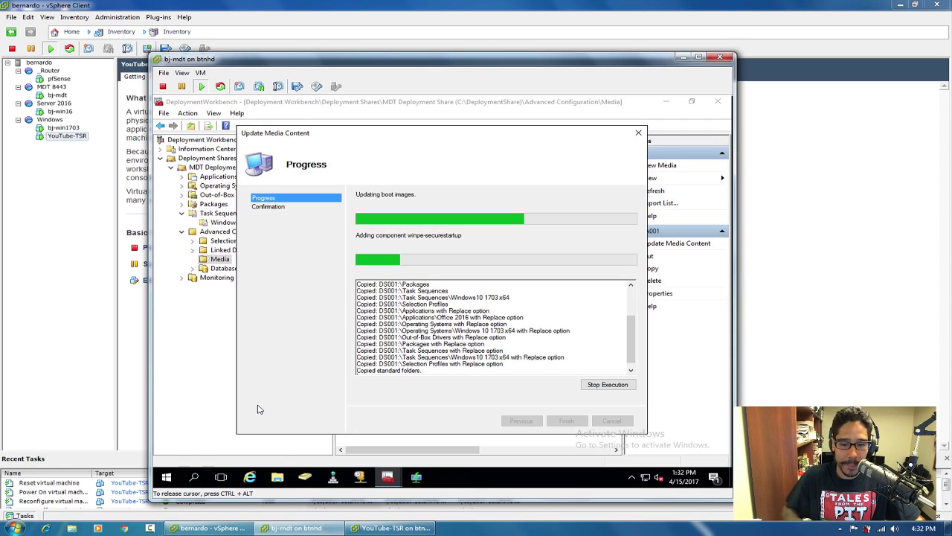
click(730, 481)
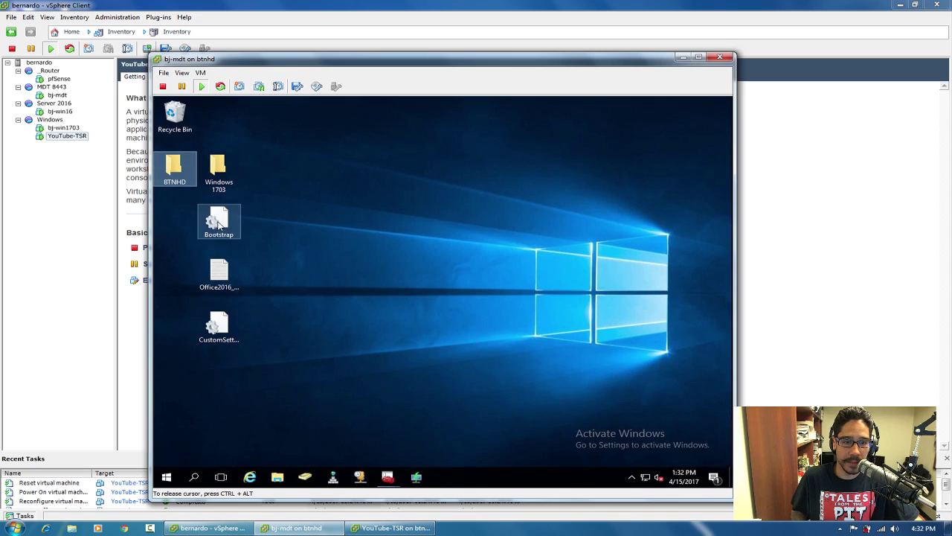
Open the Bootstrap and CustomSettings files in Notepad side by side.
double_click(218, 221)
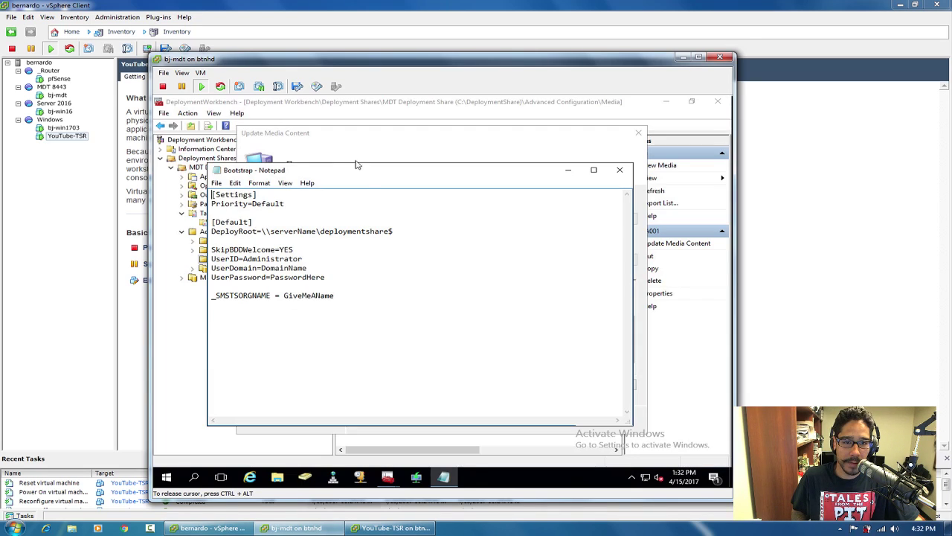
drag(373, 178, 392, 177)
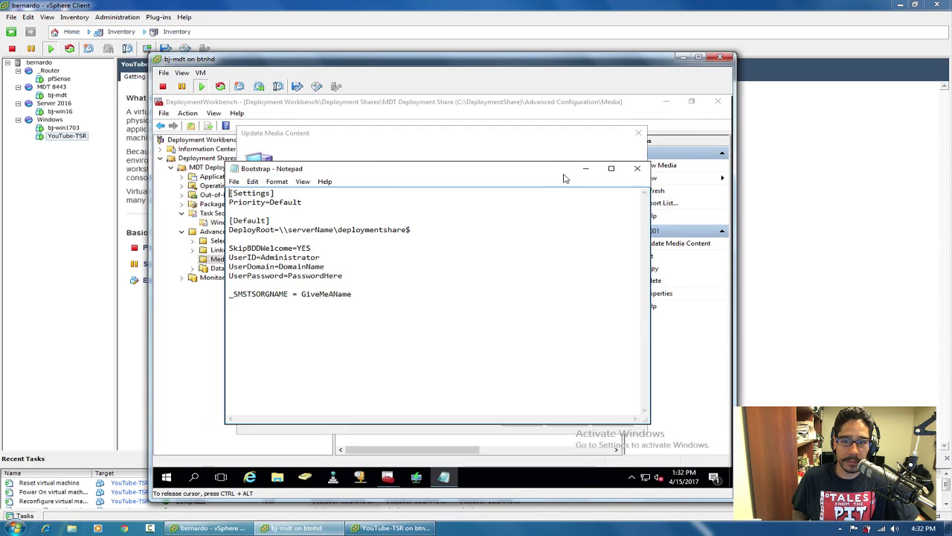
click(730, 476)
double_click(218, 326)
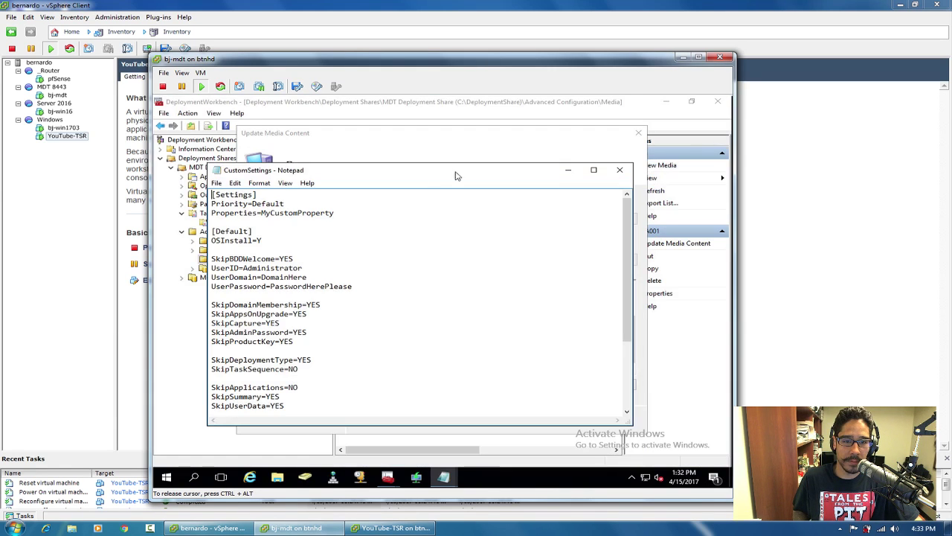
drag(628, 217, 625, 333)
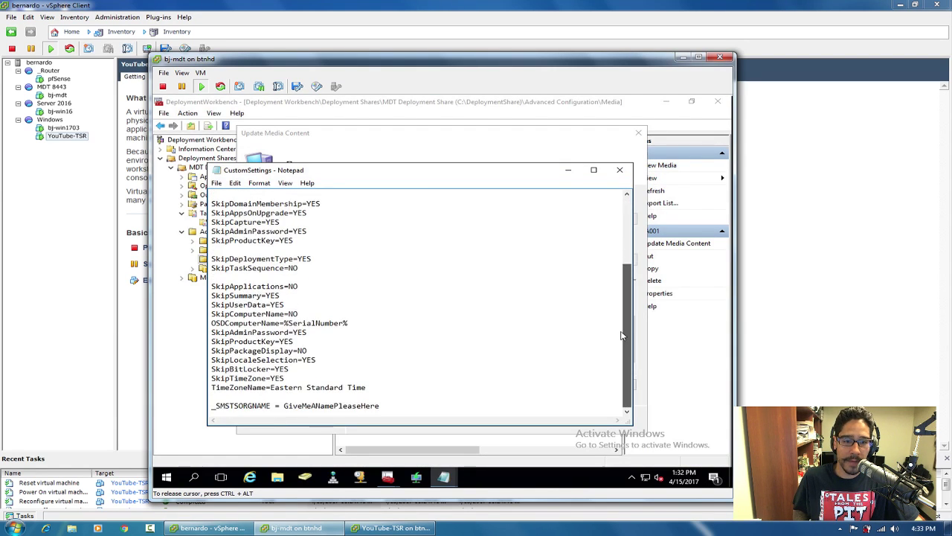
scroll(614, 231, up, 4)
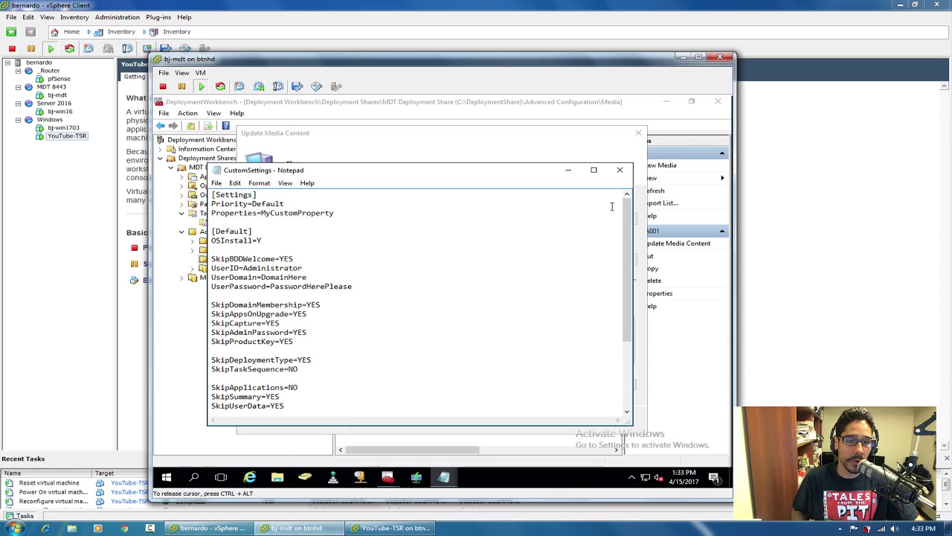
Review CustomSettings' UserID, UserDomain, password and organisation name lines, then close it.
triple_click(275, 266)
triple_click(286, 276)
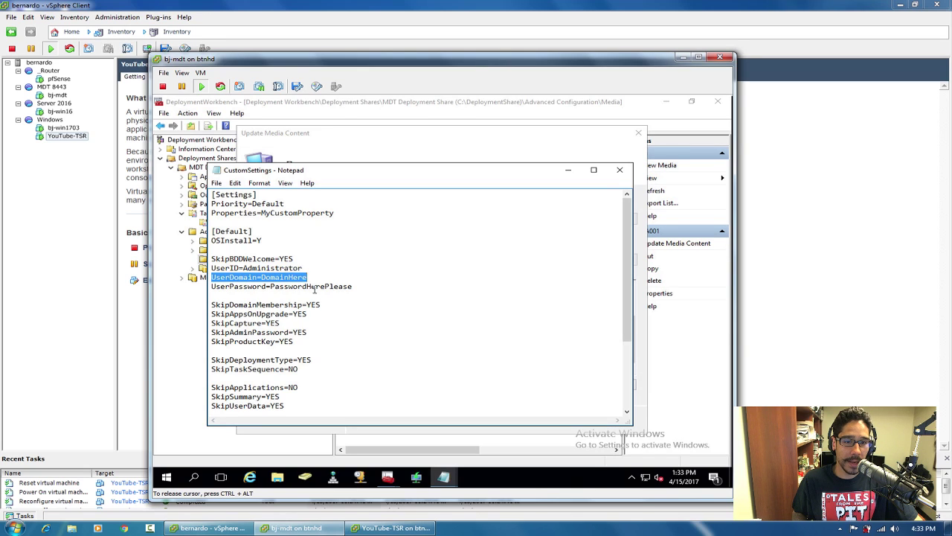
triple_click(308, 285)
scroll(345, 286, down, 4)
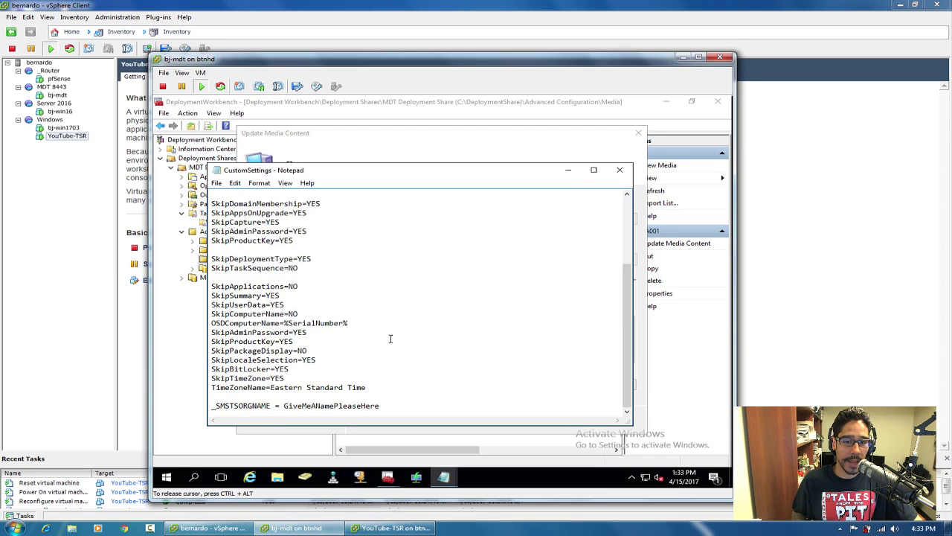
drag(398, 404, 283, 405)
click(620, 170)
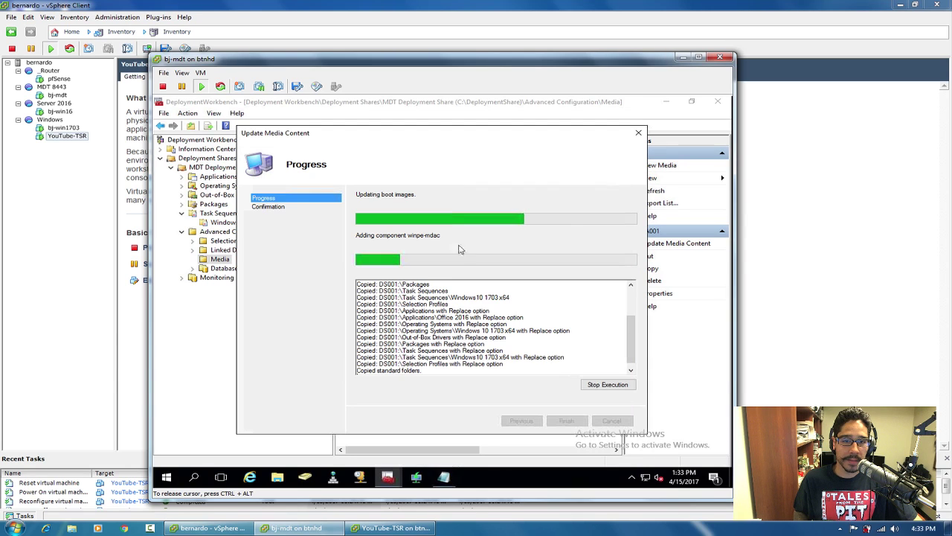
Review Bootstrap's UserID, UserDomain and password lines, then close the file.
click(445, 478)
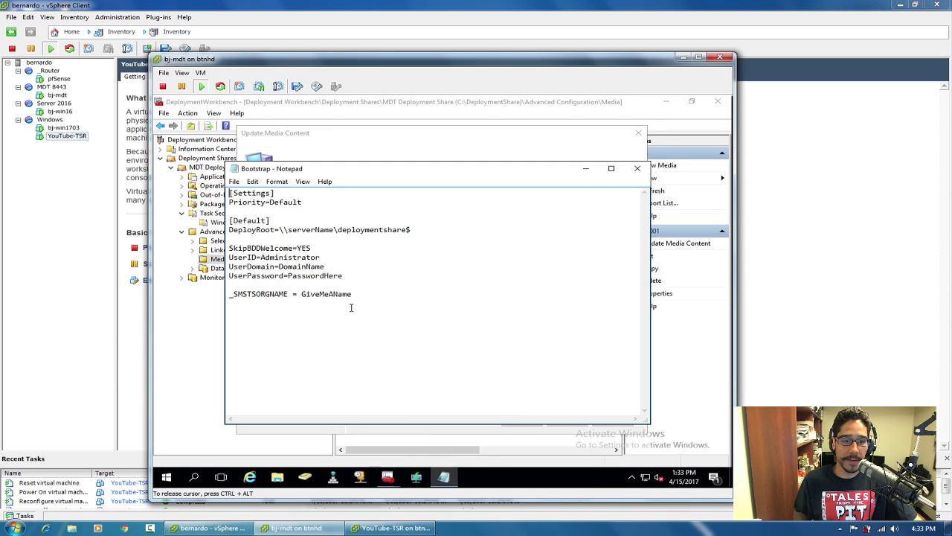
triple_click(290, 257)
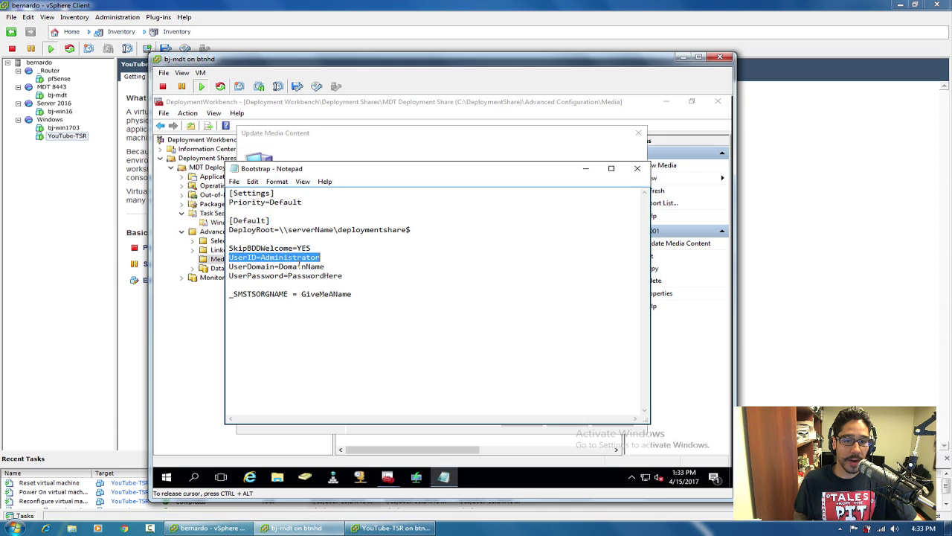
triple_click(300, 266)
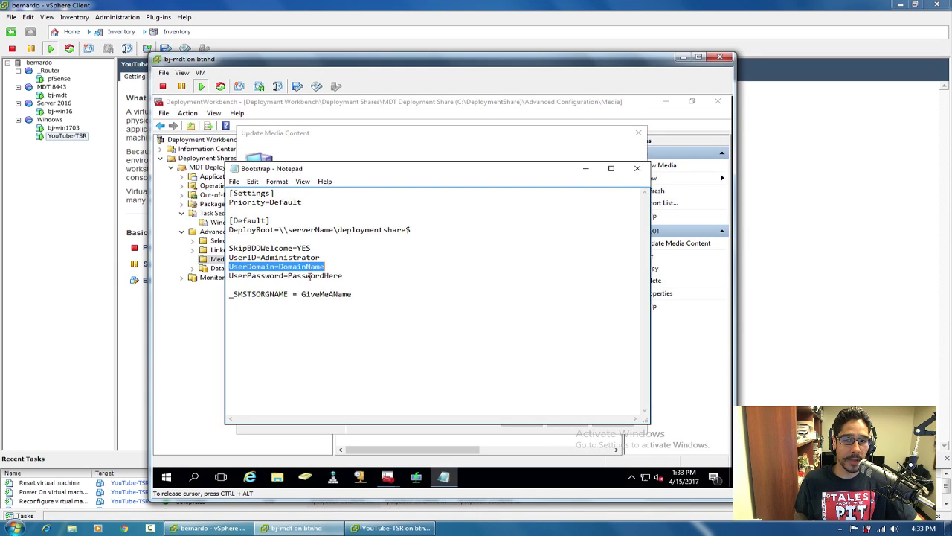
triple_click(310, 276)
click(637, 169)
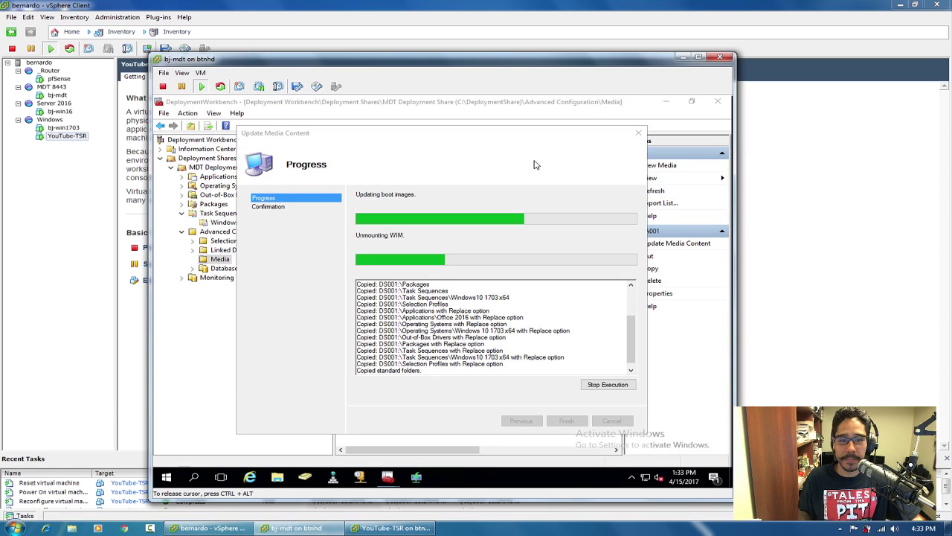
Open the \\192.168.168.70\capture network share through the Run prompt.
click(514, 128)
drag(514, 128, 516, 115)
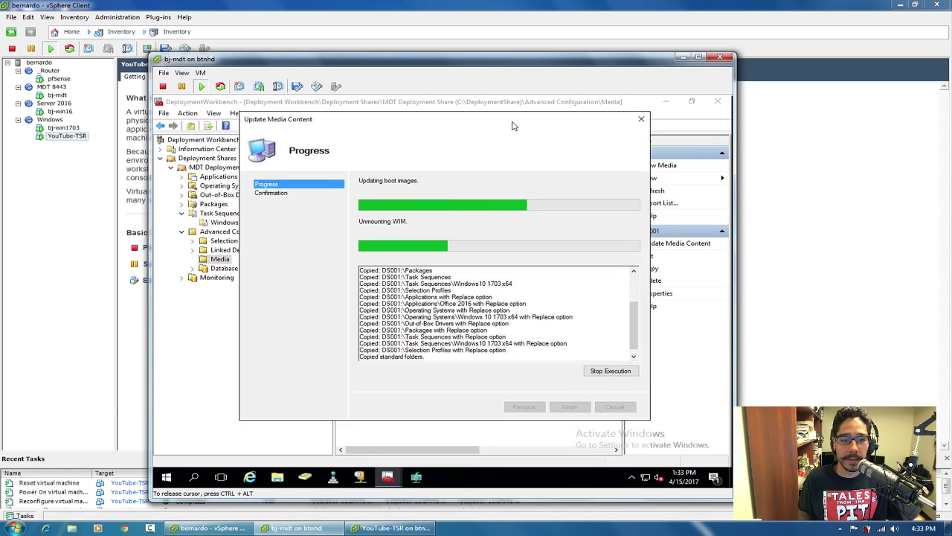
right_click(170, 480)
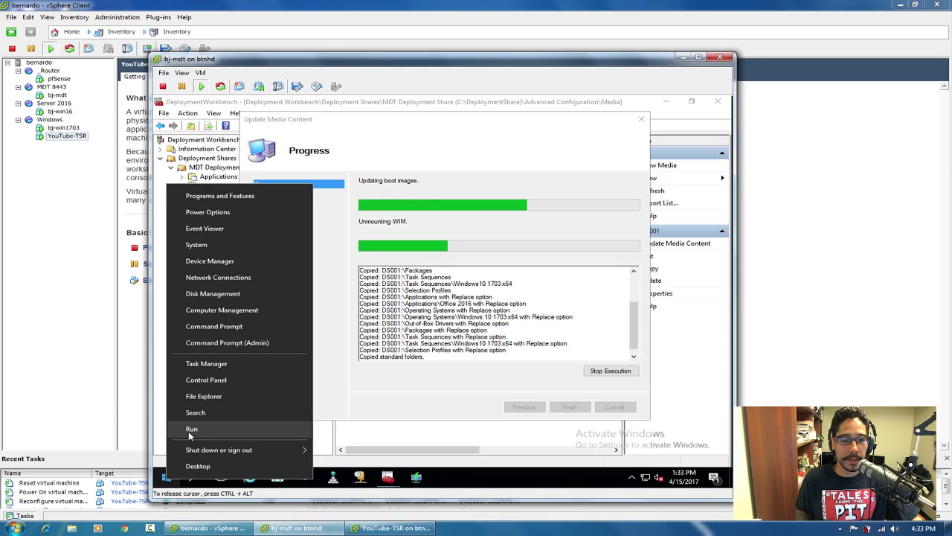
click(191, 429)
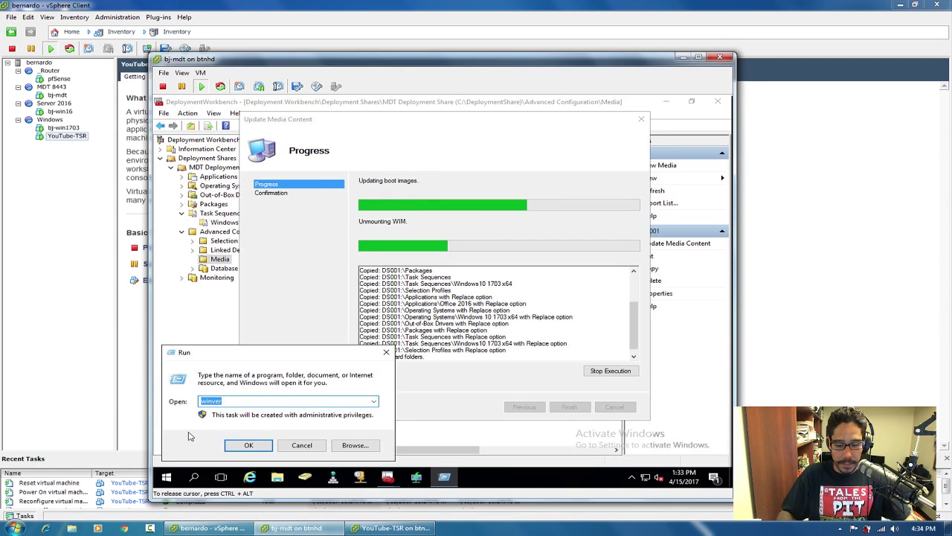
text(\\192)
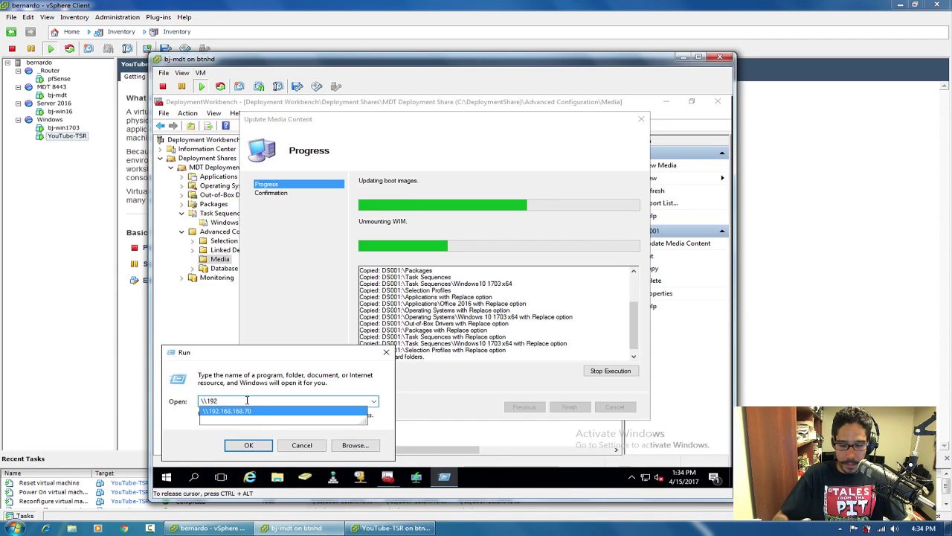
key(Down)
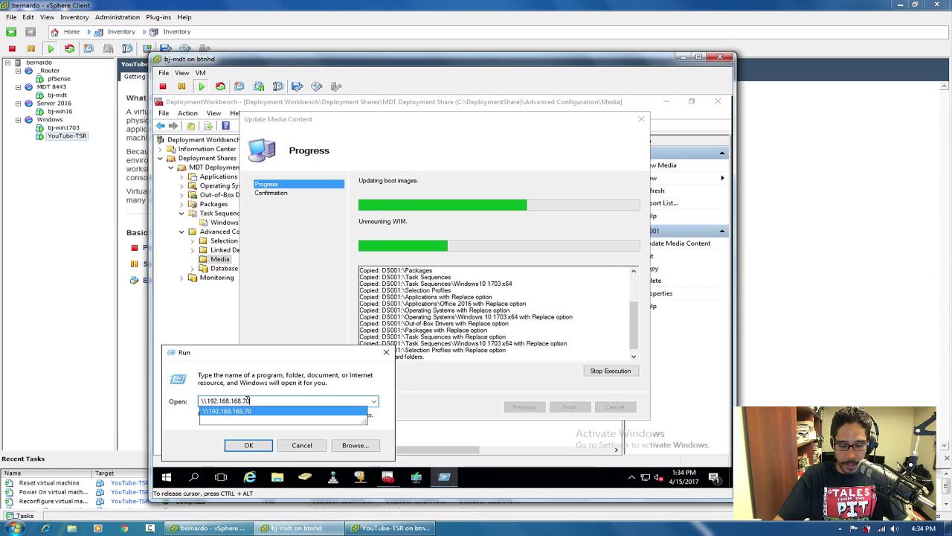
text(\capture)
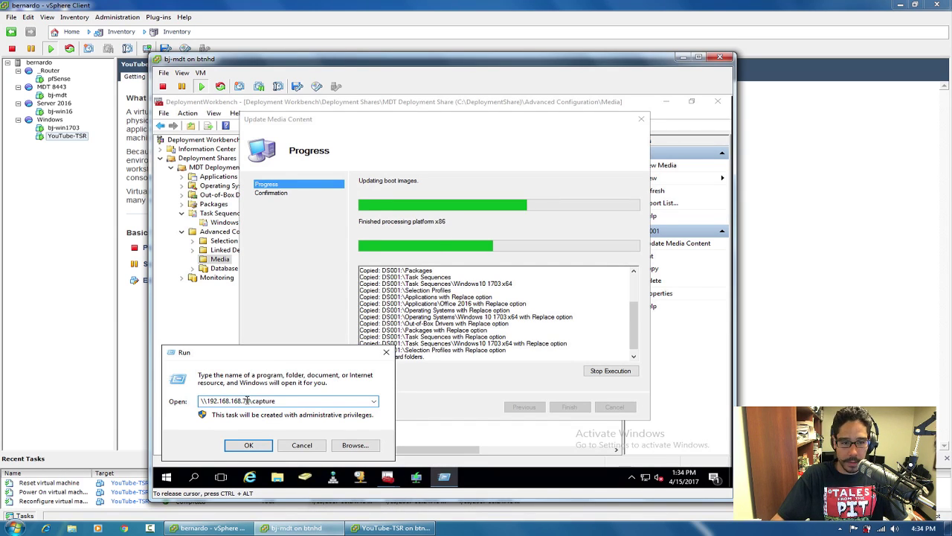
key(Return)
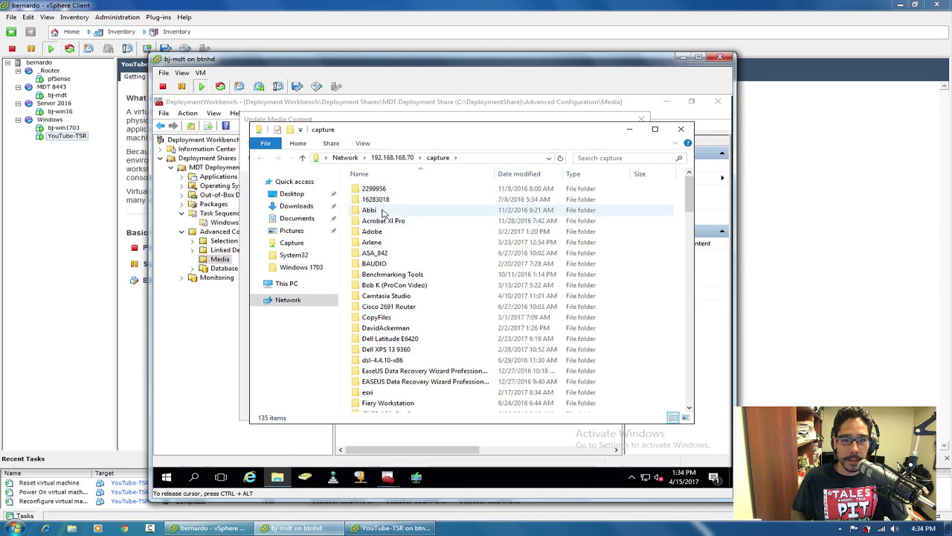
Create a new folder named ISOs in the capture share.
click(513, 210)
drag(690, 208, 689, 255)
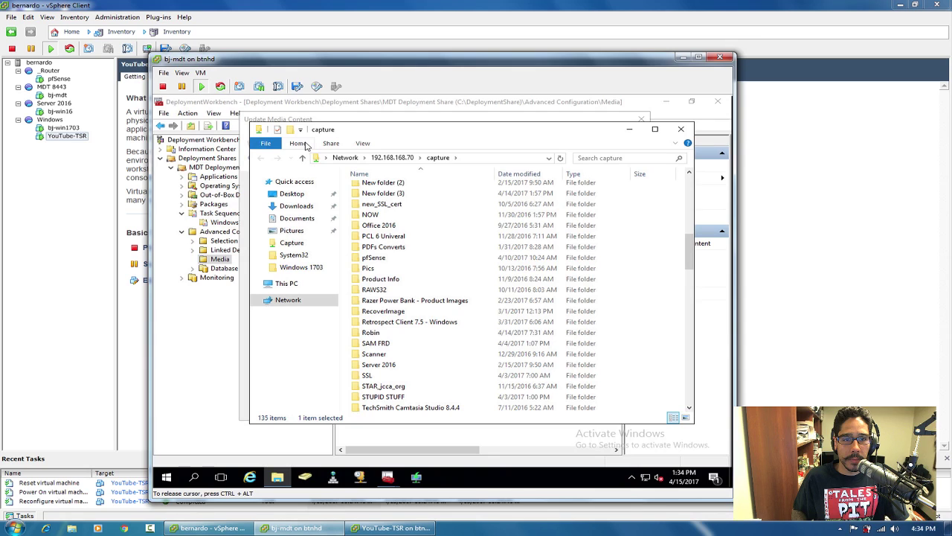
click(307, 145)
click(509, 168)
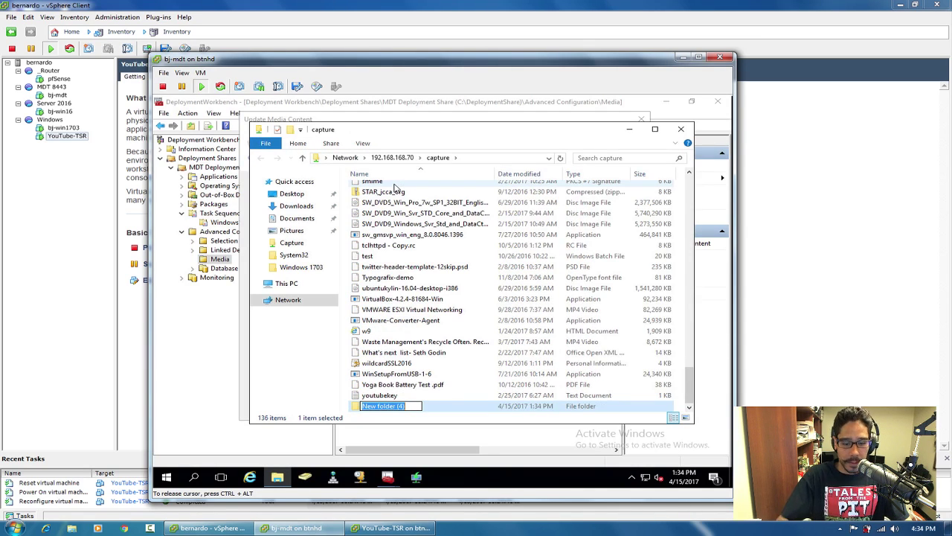
text(ISOs)
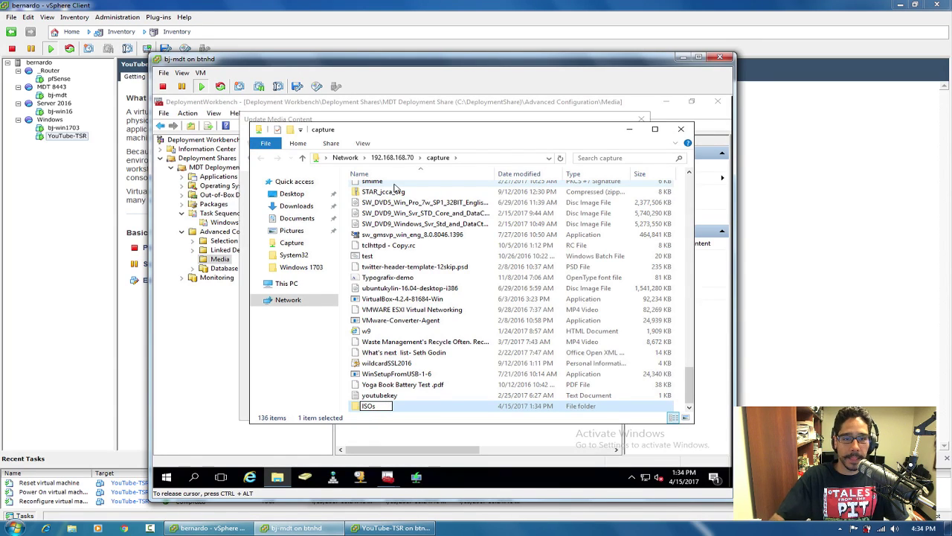
key(Return)
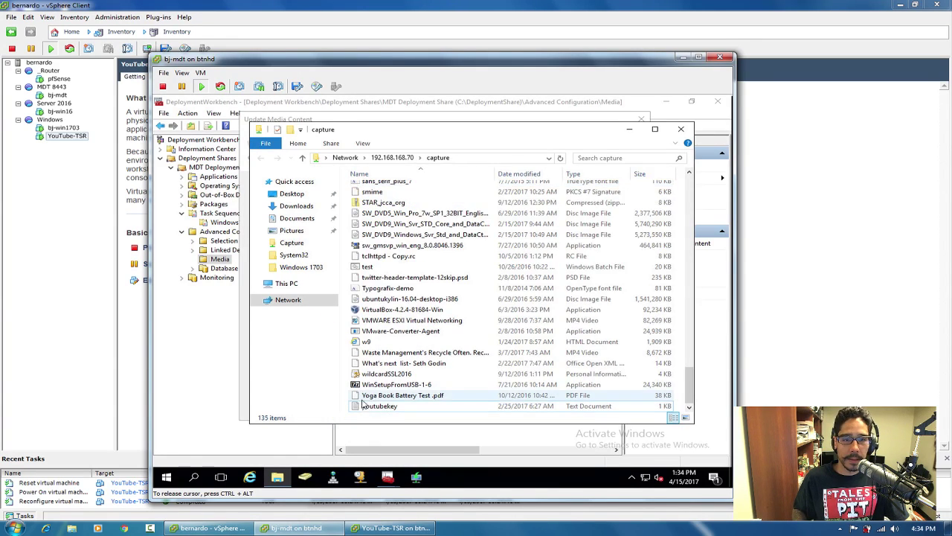
Inspect the 'New folder' folder and return to the capture share listing.
scroll(690, 188, up, 15)
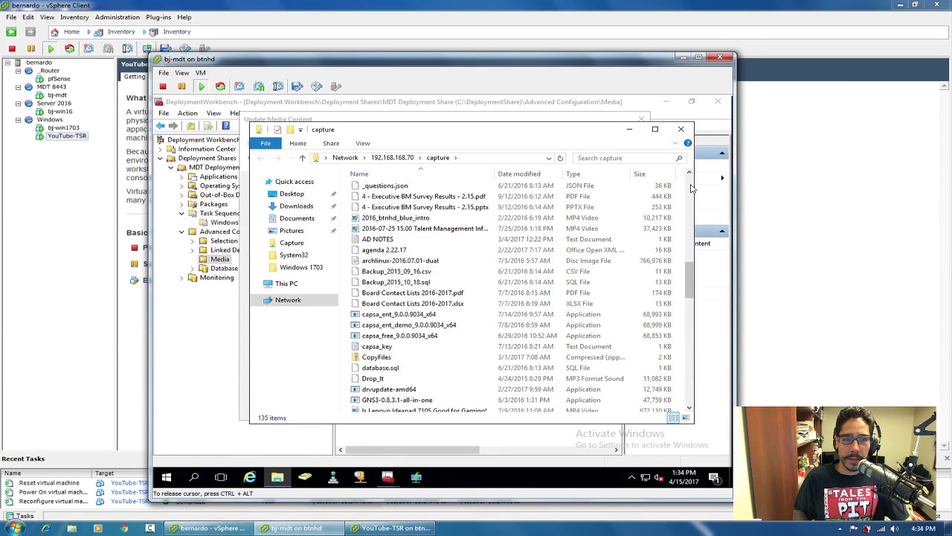
scroll(691, 187, up, 10)
drag(691, 224, 688, 252)
click(393, 221)
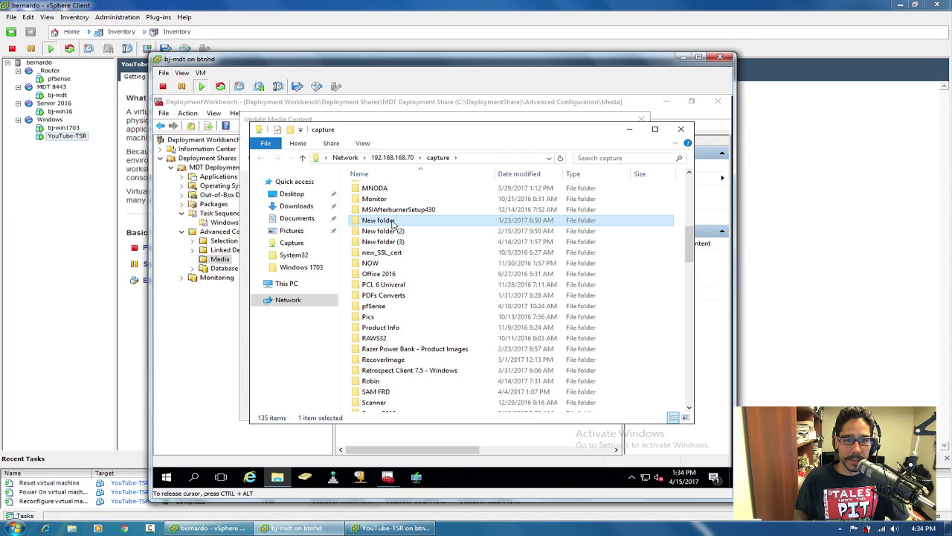
double_click(393, 222)
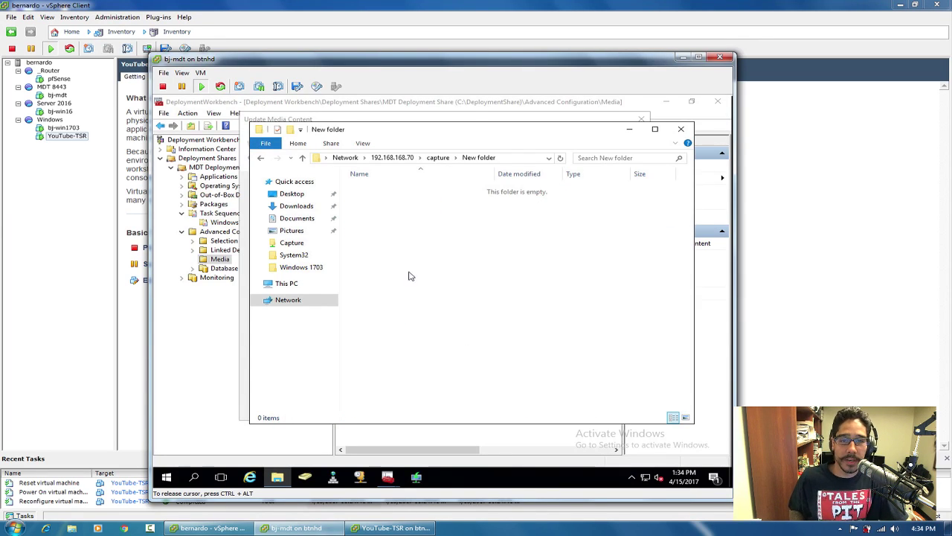
click(261, 158)
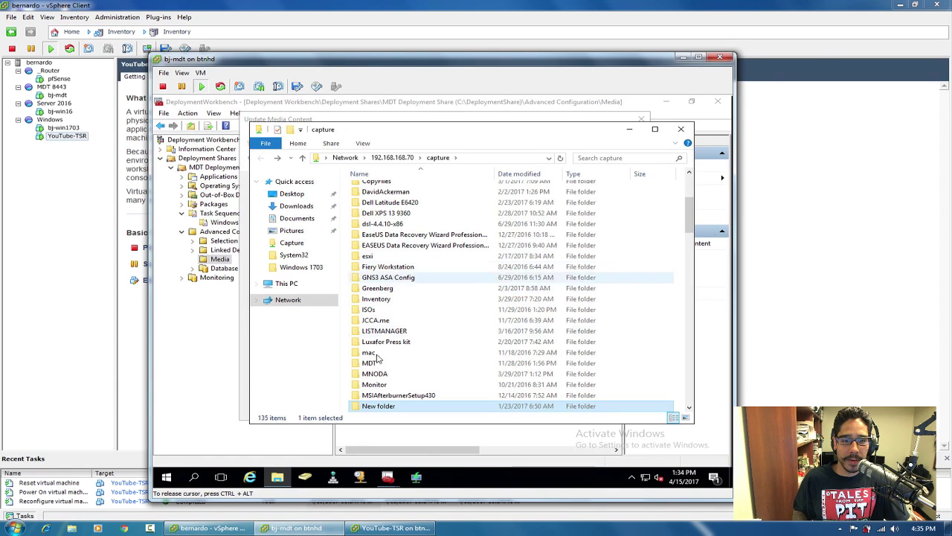
Delete the old Windows 7 disc image from the ISOs folder and close the window.
double_click(375, 309)
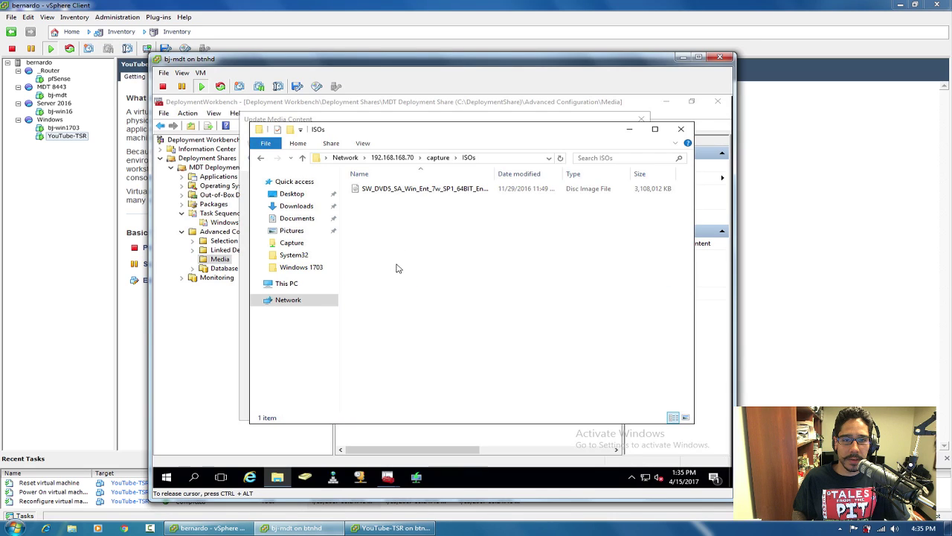
drag(495, 175, 562, 174)
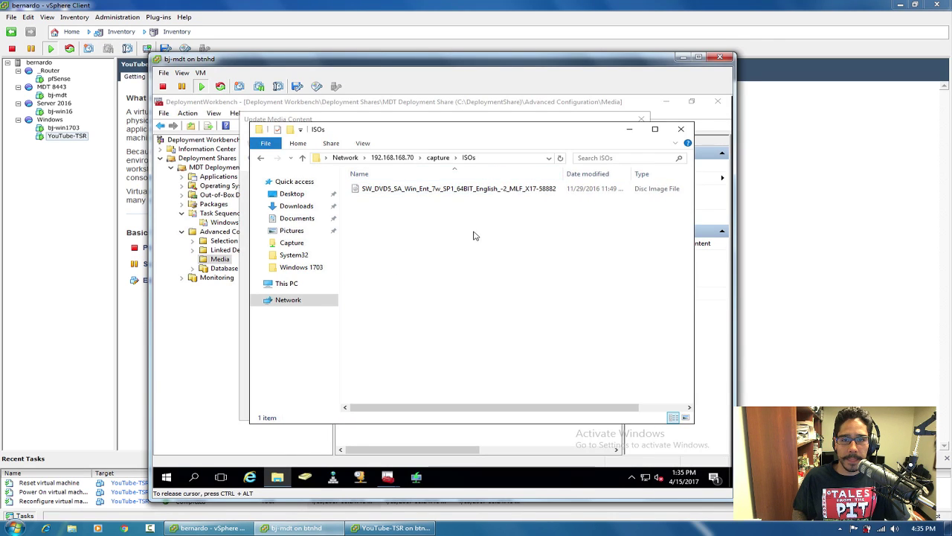
click(453, 190)
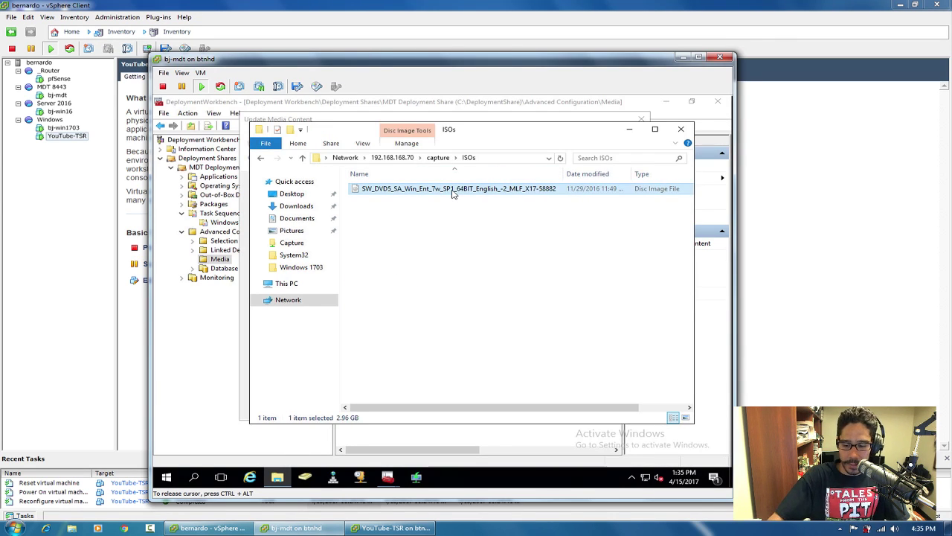
key(Delete)
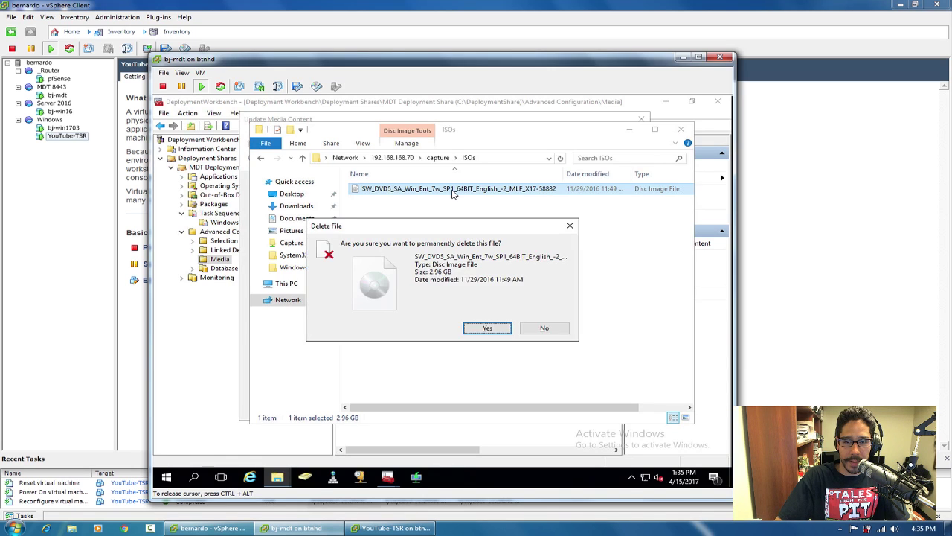
key(Return)
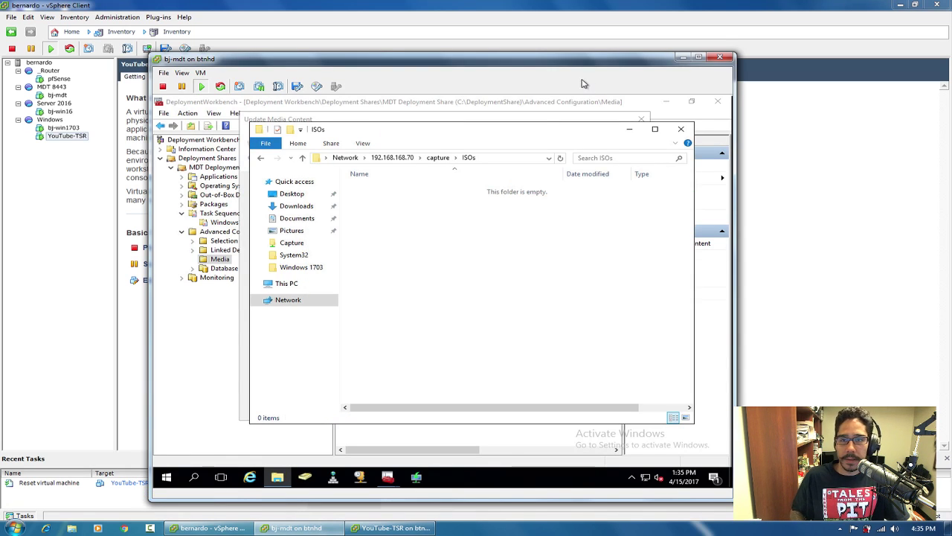
click(681, 129)
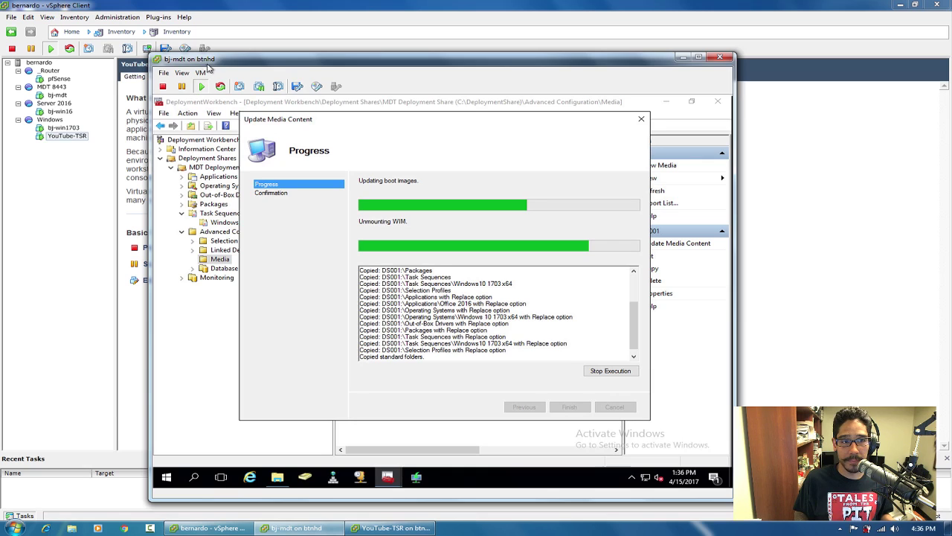
Move the Update Media Content progress window rightward in the bj-mdt console.
click(386, 169)
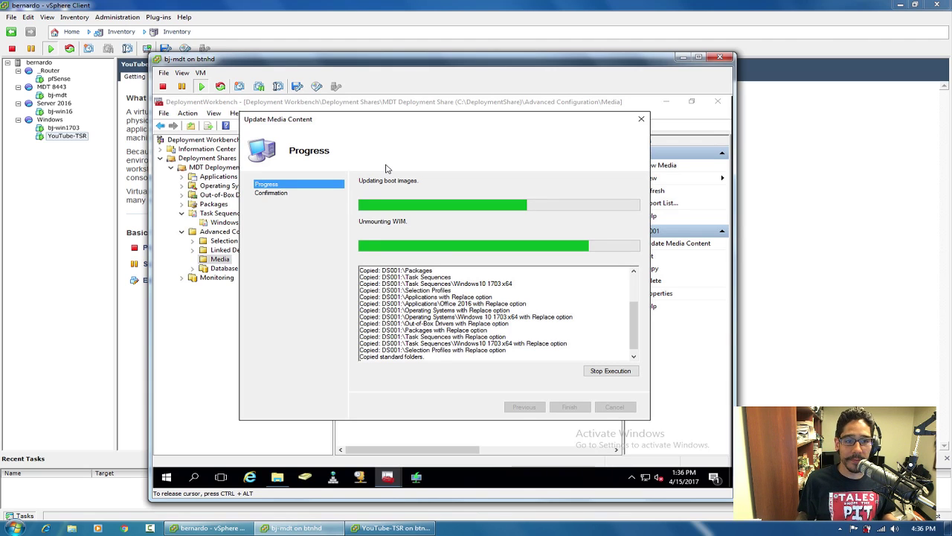
drag(391, 113, 435, 121)
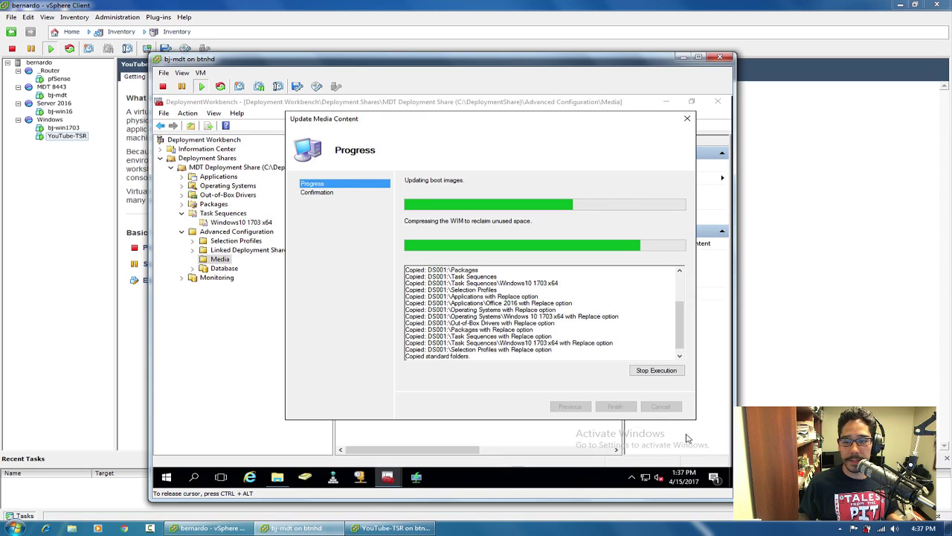
Look inside the BTNHD folder's Content subfolder on the desktop, then close it.
click(729, 480)
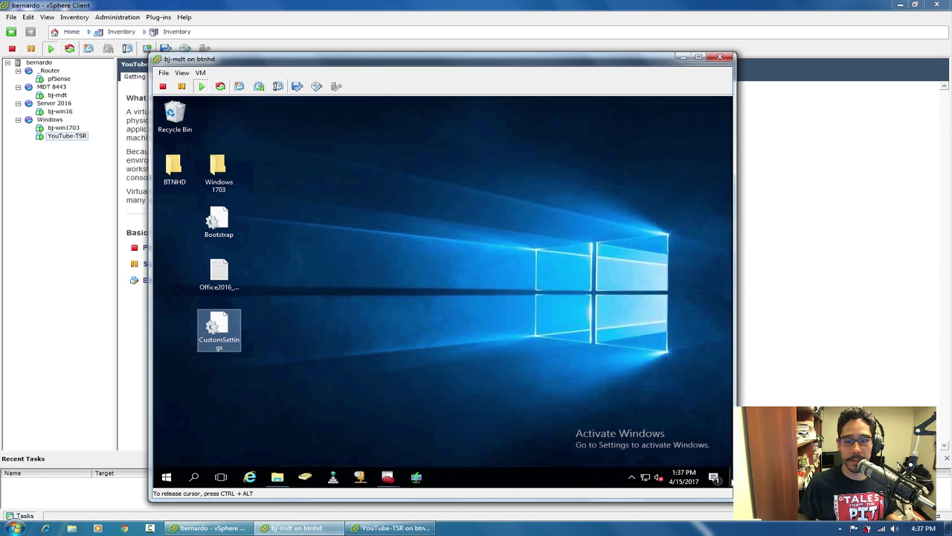
double_click(179, 170)
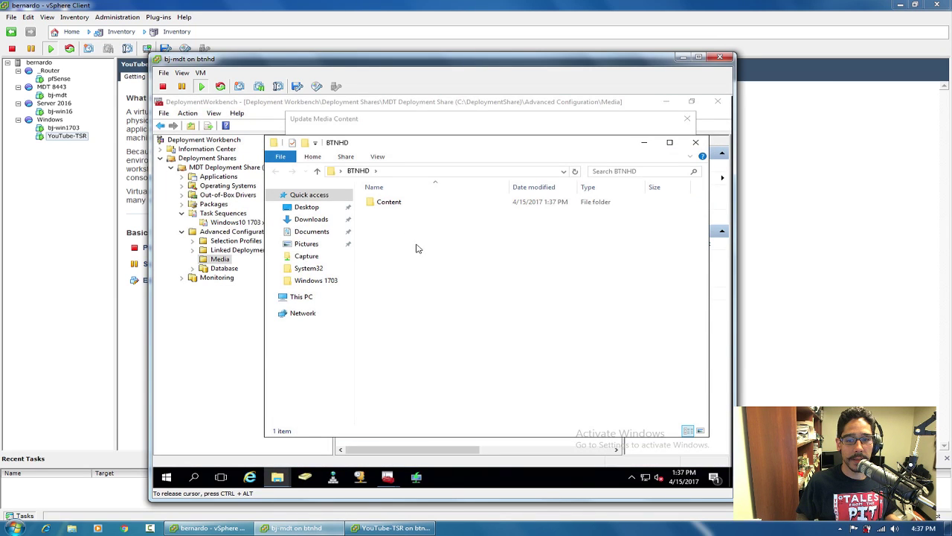
double_click(387, 202)
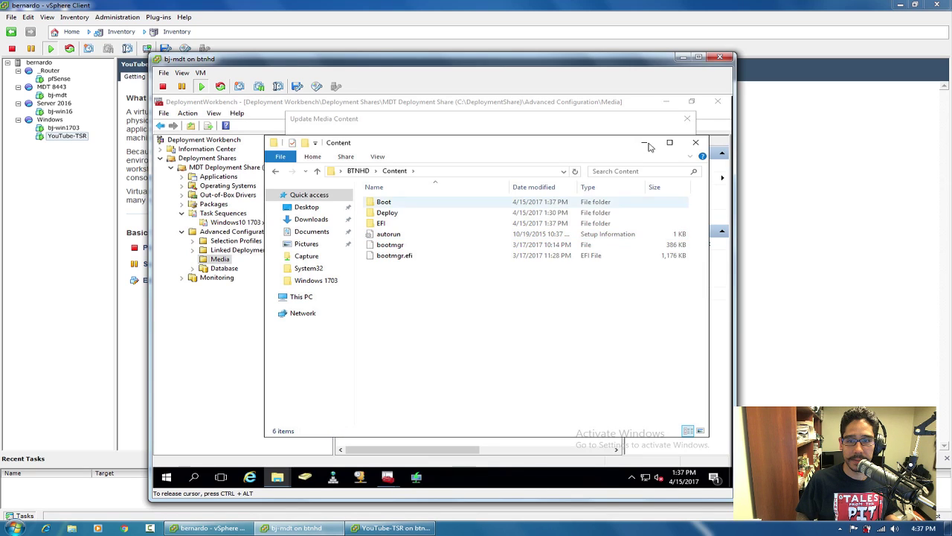
click(696, 142)
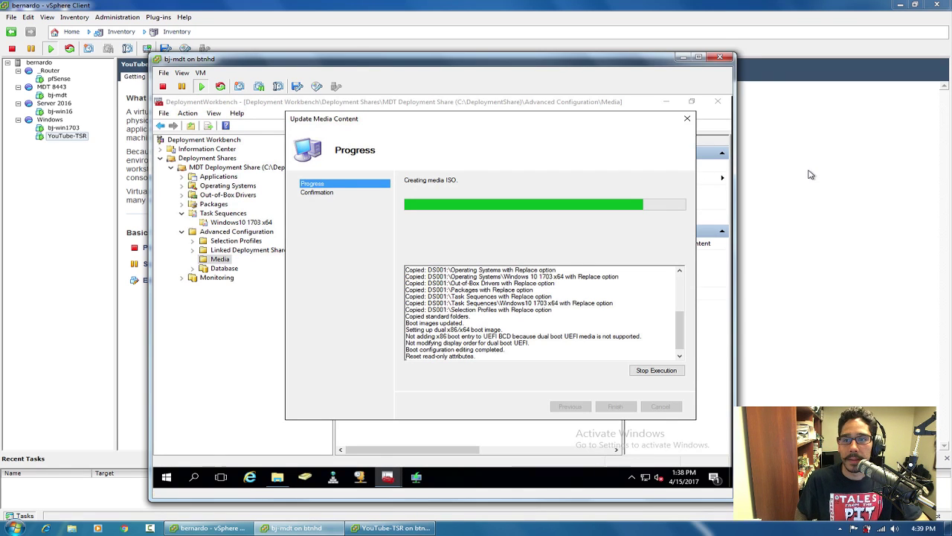
Power off the YouTube-TSR virtual machine and bring the bj-mdt console back.
click(682, 58)
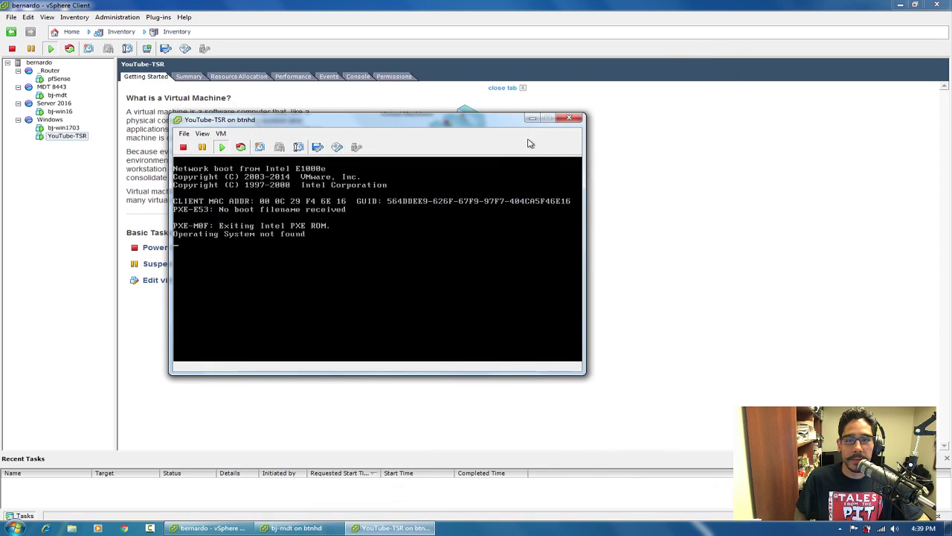
click(573, 123)
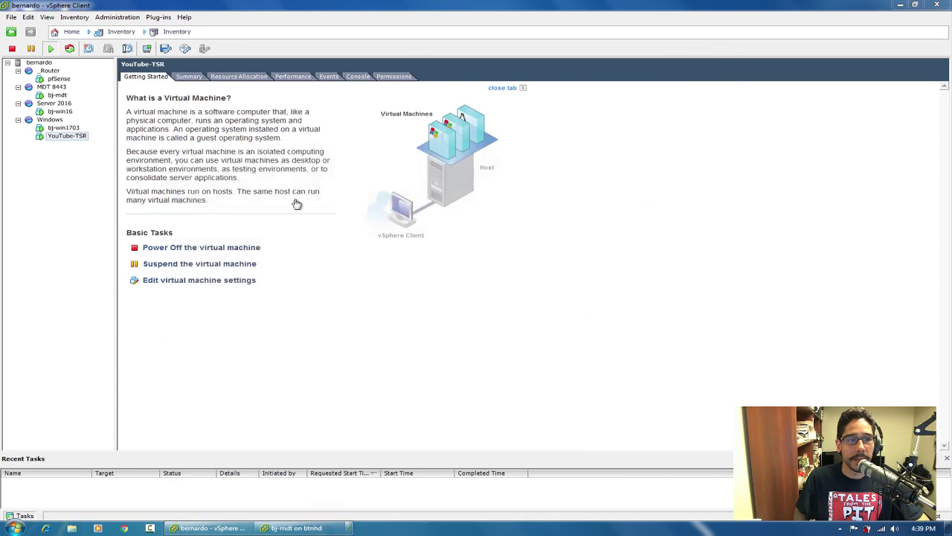
right_click(73, 137)
mouse_move(120, 147)
click(313, 161)
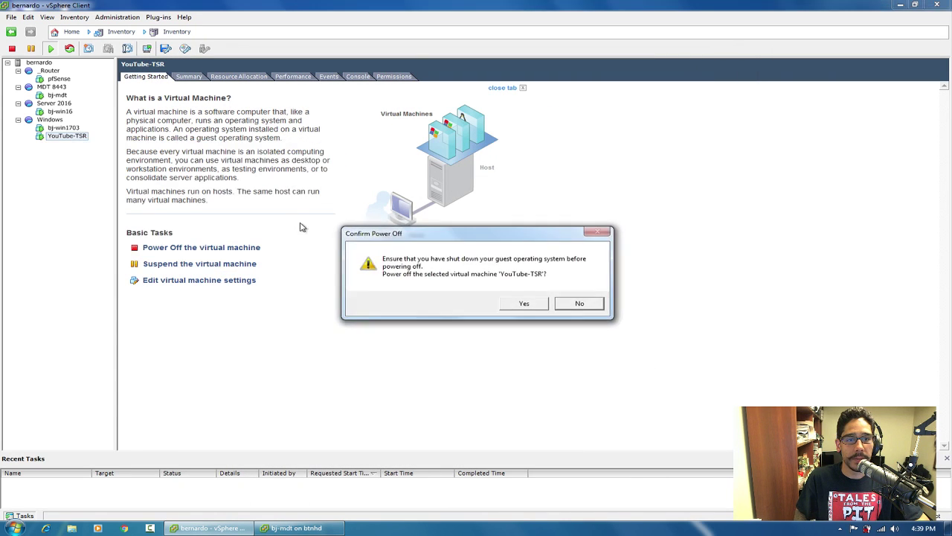
click(523, 303)
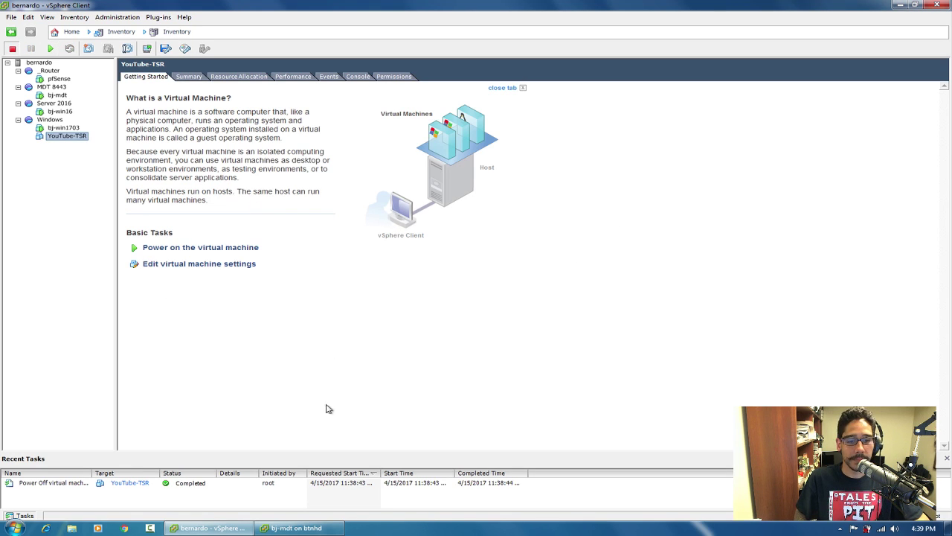
click(298, 527)
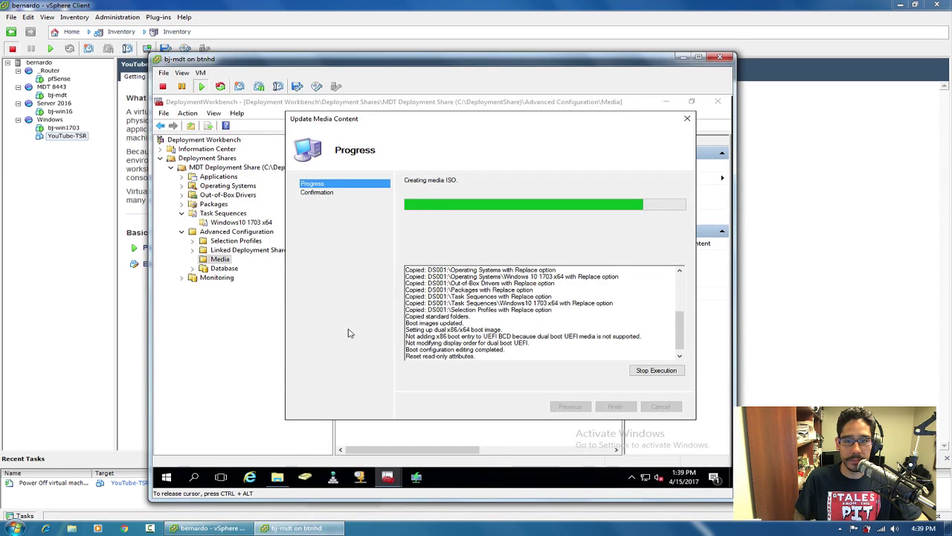
Confirm the capture share's ISOs folder is still empty, then show the VM desktop.
click(280, 480)
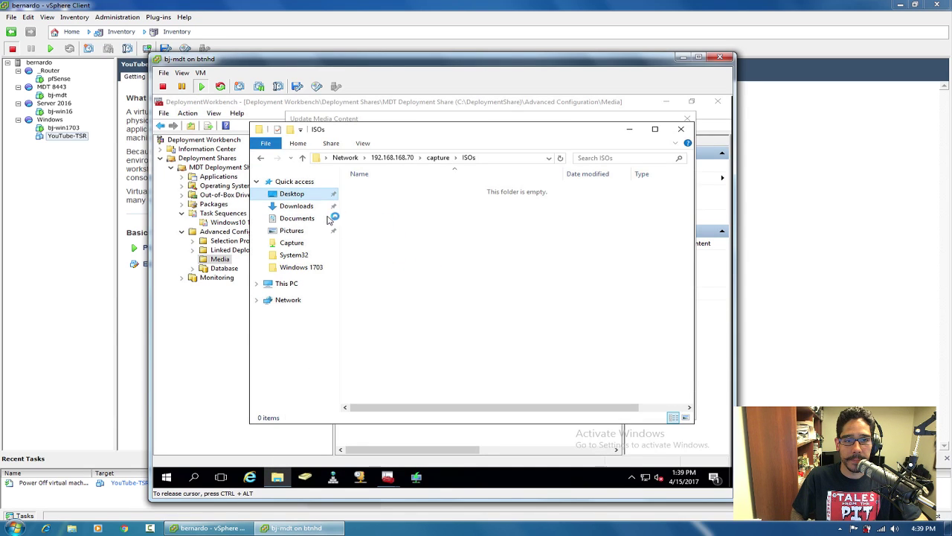
click(294, 192)
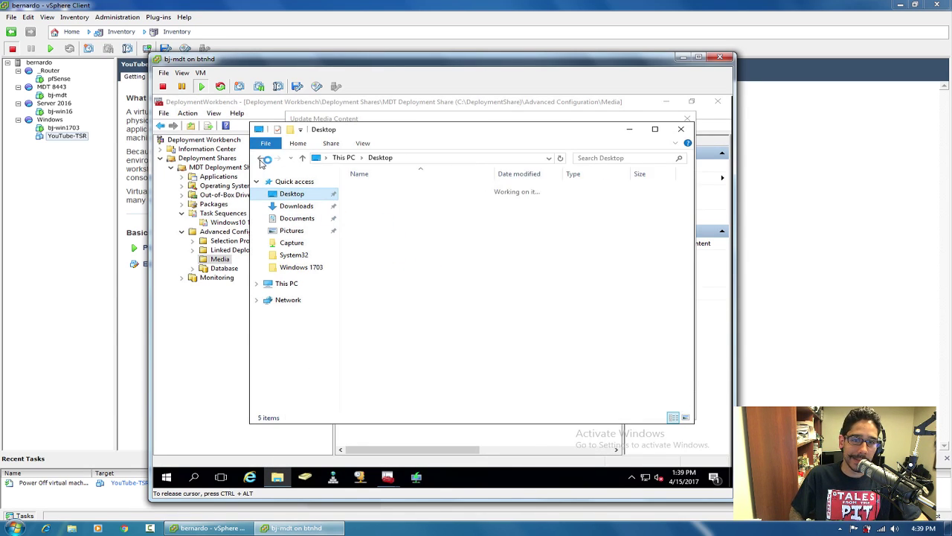
click(629, 131)
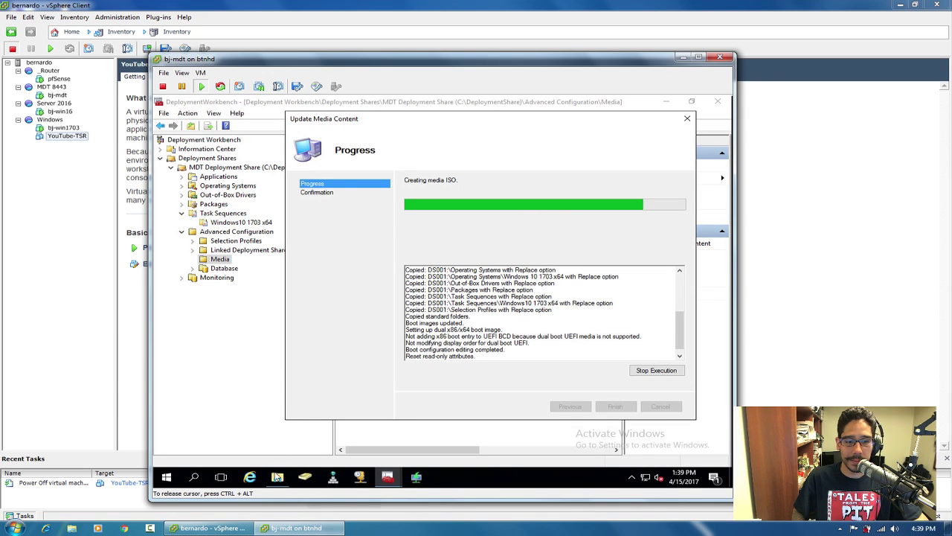
click(277, 477)
click(277, 477)
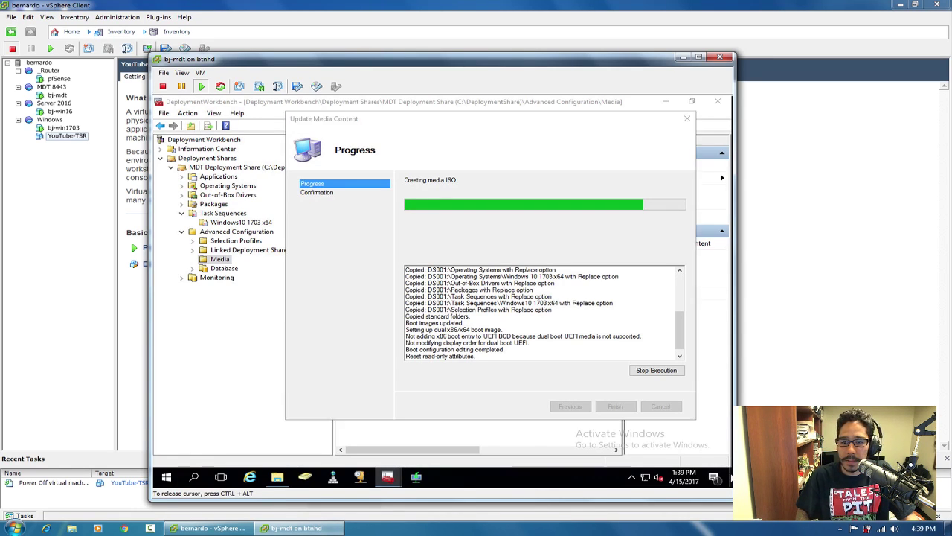
click(730, 477)
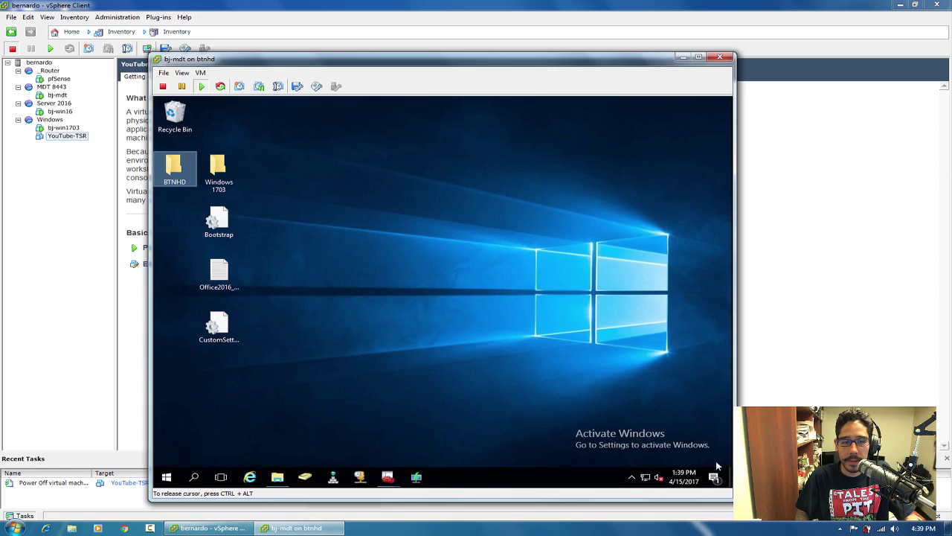
Finish the media update and open BTNHD to find the new 1:40 PM LiteTouchMedia image.
double_click(177, 179)
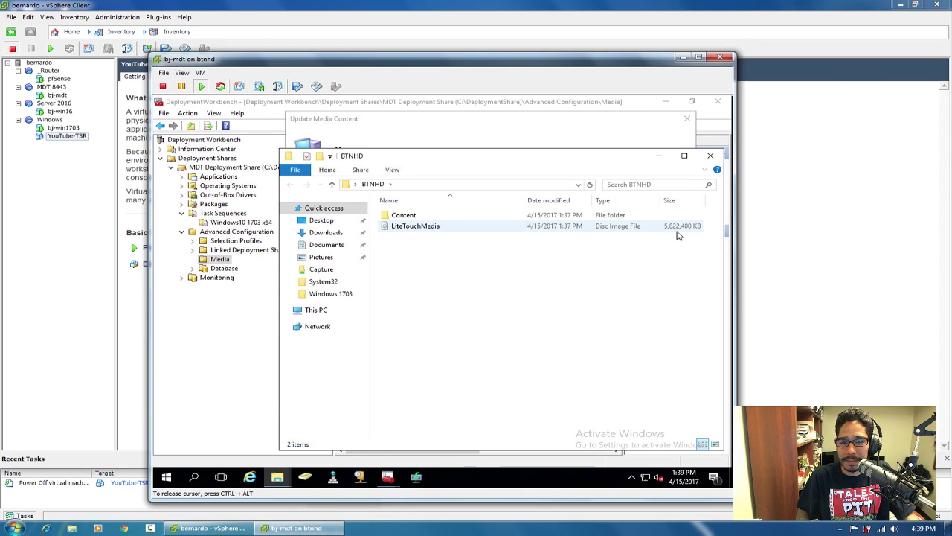
click(711, 156)
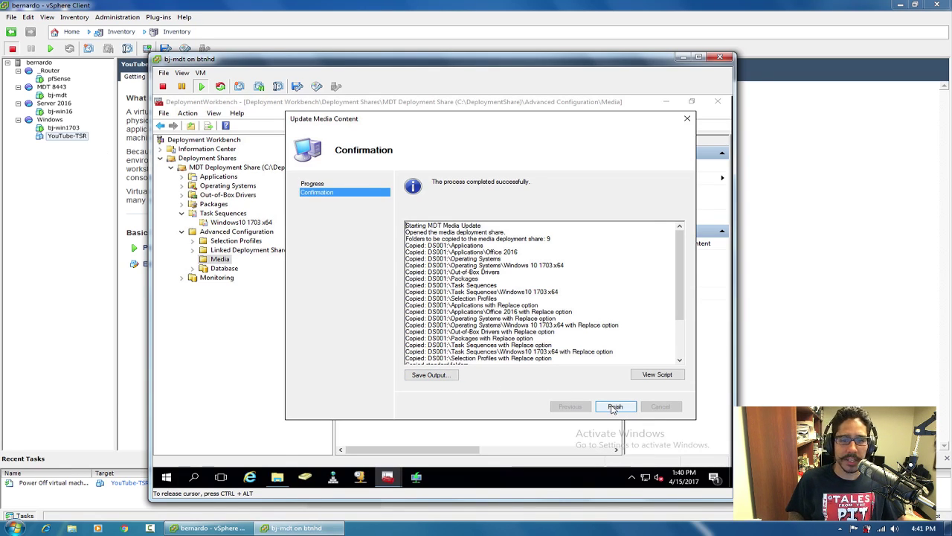
click(613, 407)
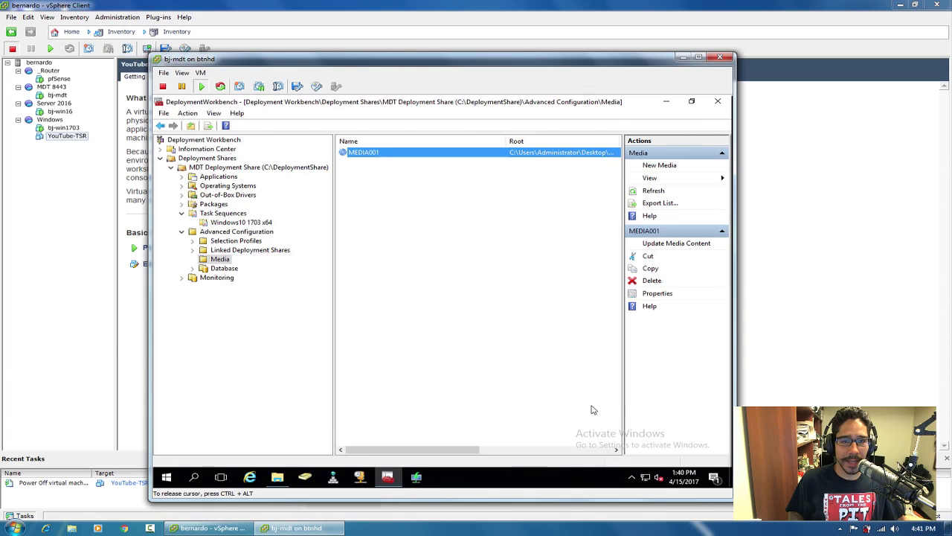
click(669, 103)
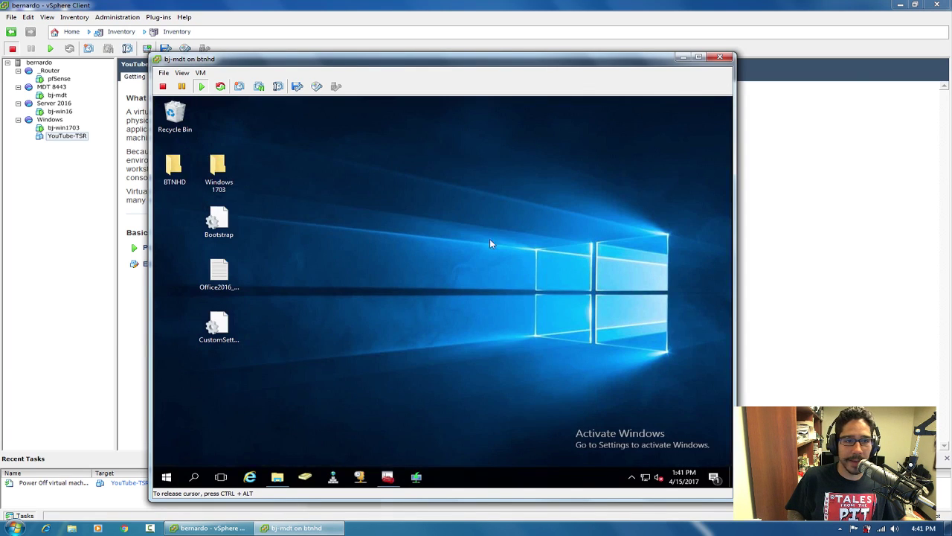
double_click(176, 168)
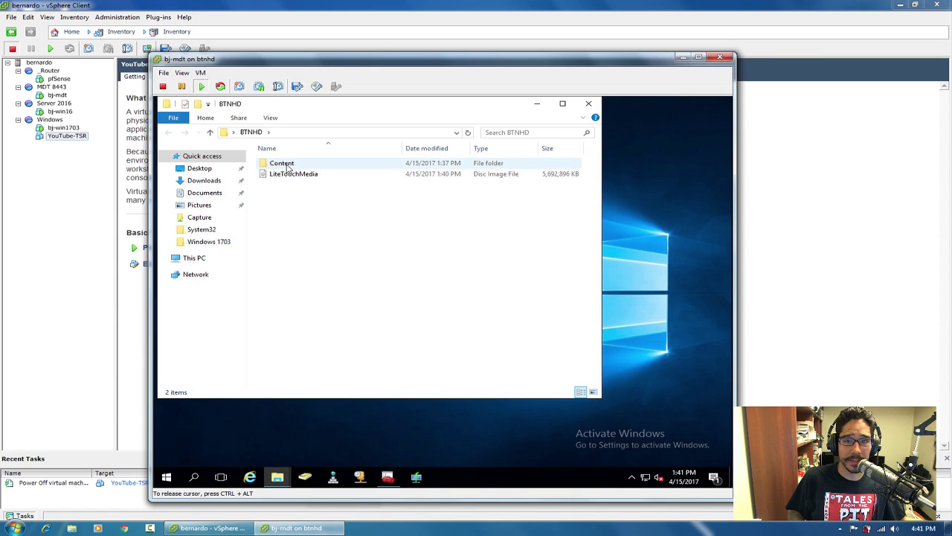
Copy the LiteTouchMedia disc image from BTNHD and paste it into the capture ISOs folder.
double_click(287, 165)
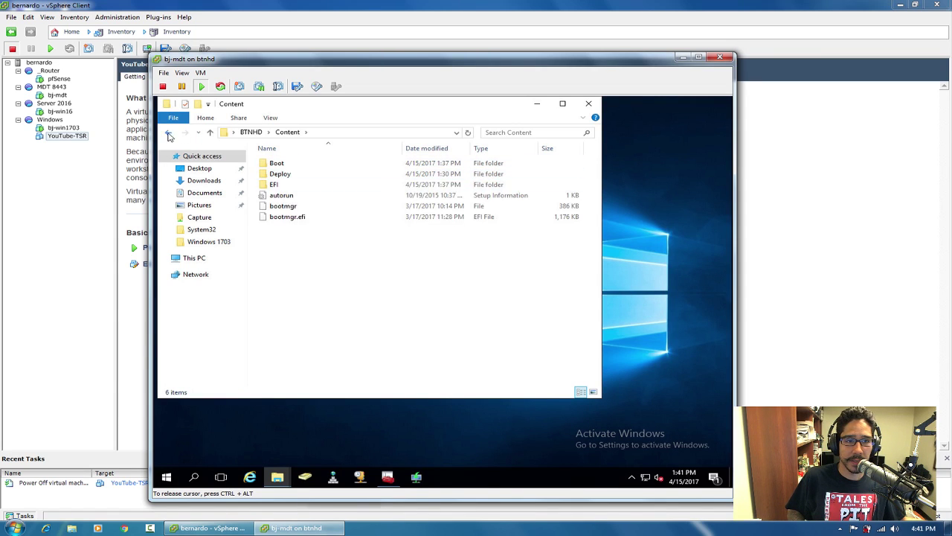
click(169, 132)
click(290, 174)
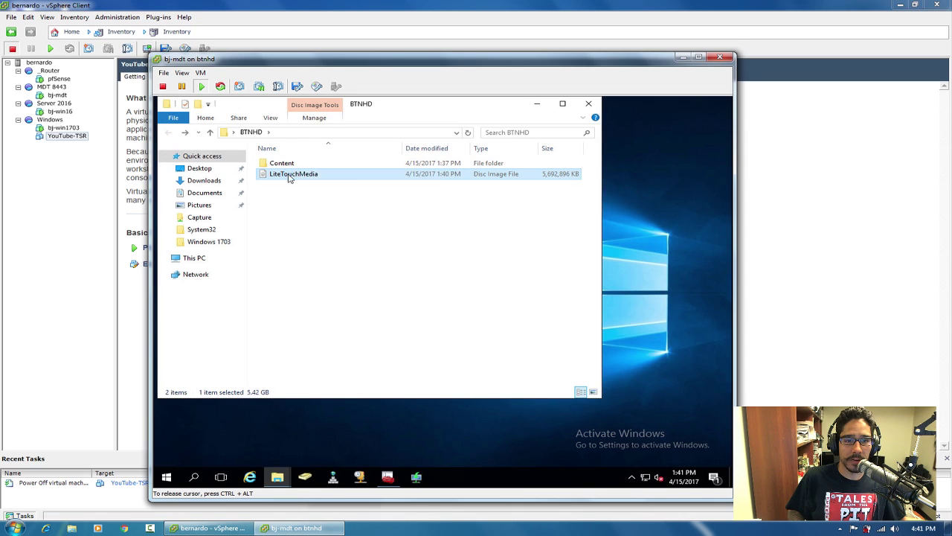
right_click(289, 175)
click(328, 282)
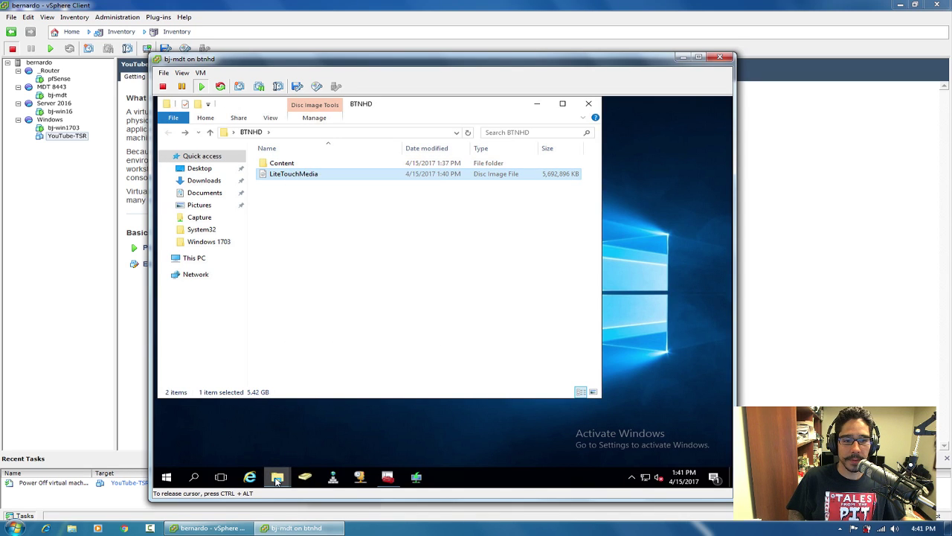
mouse_move(278, 480)
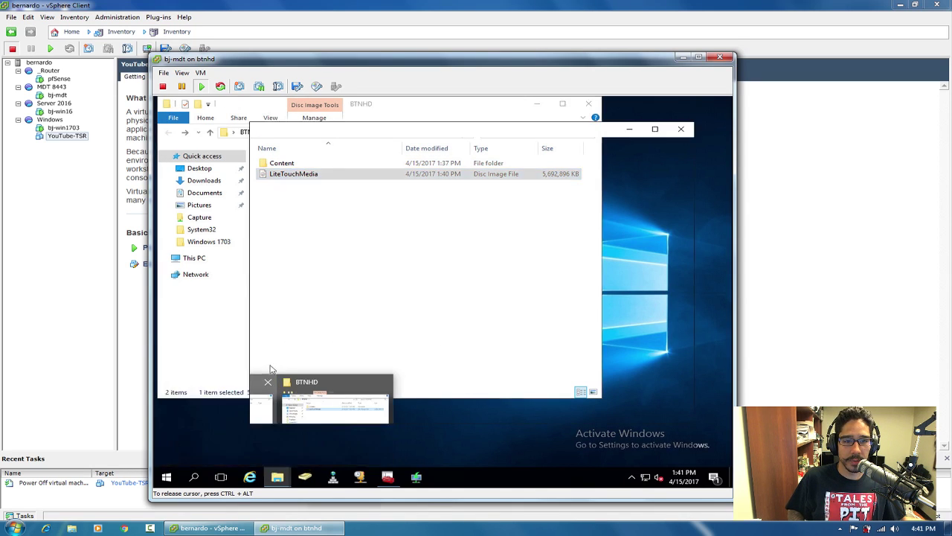
click(246, 434)
right_click(395, 216)
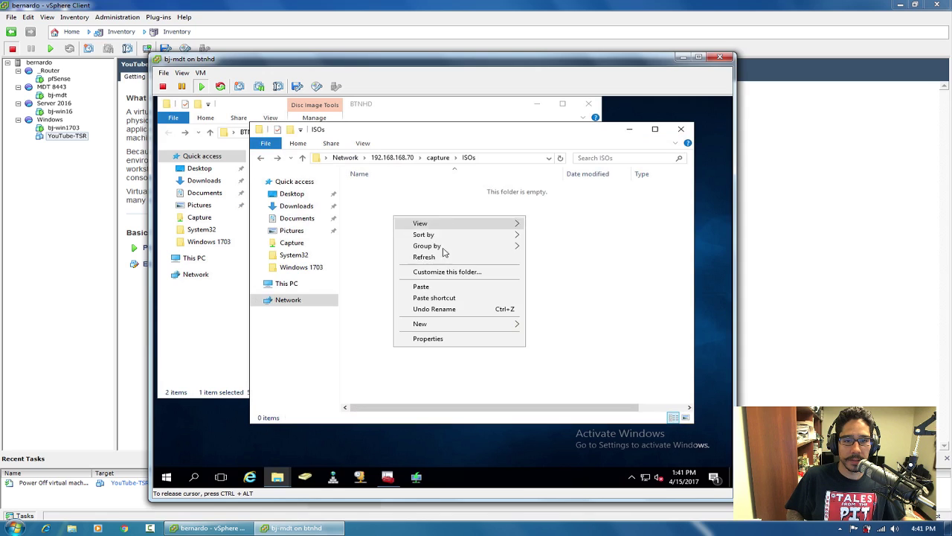
click(439, 289)
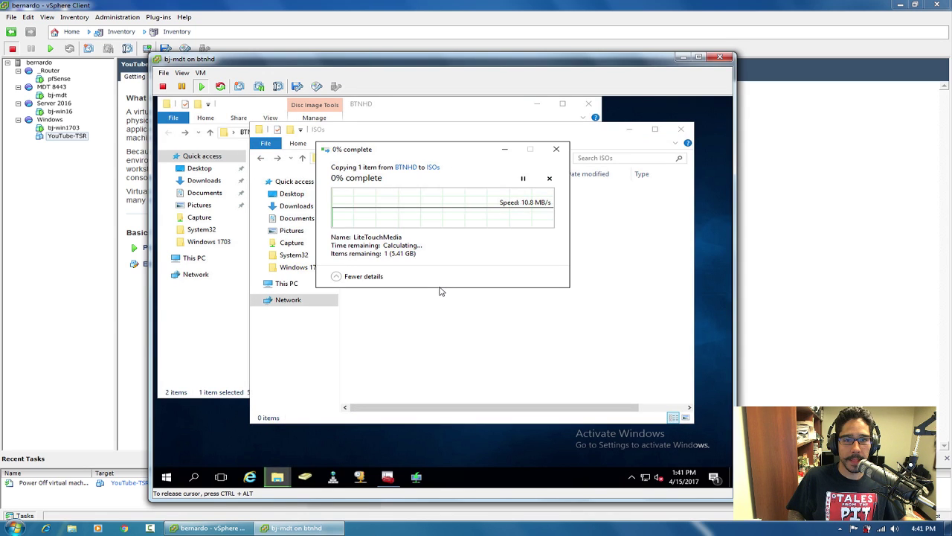